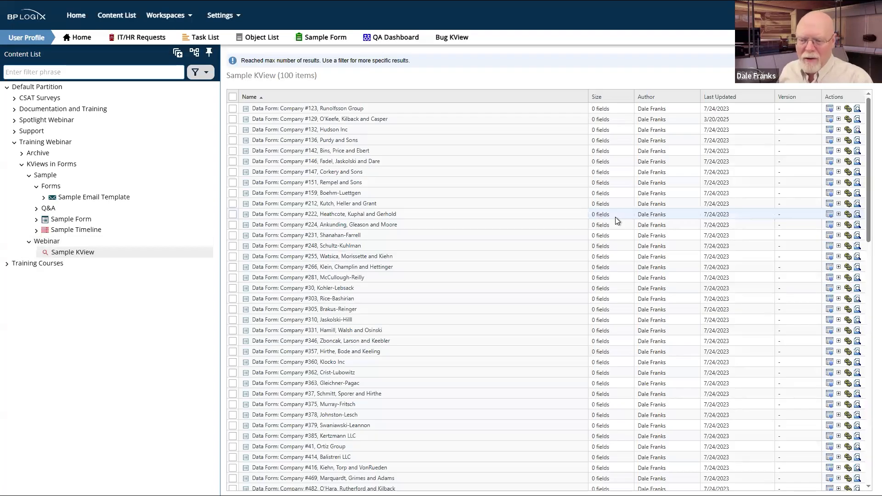
# Step: Open the Webinar folder's contents
pyautogui.scroll(-10, 379, 179)
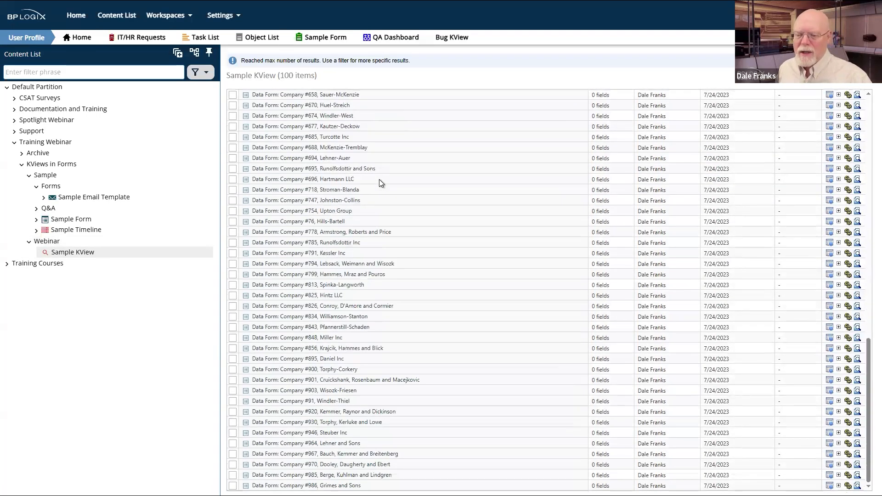
pyautogui.scroll(10, 379, 180)
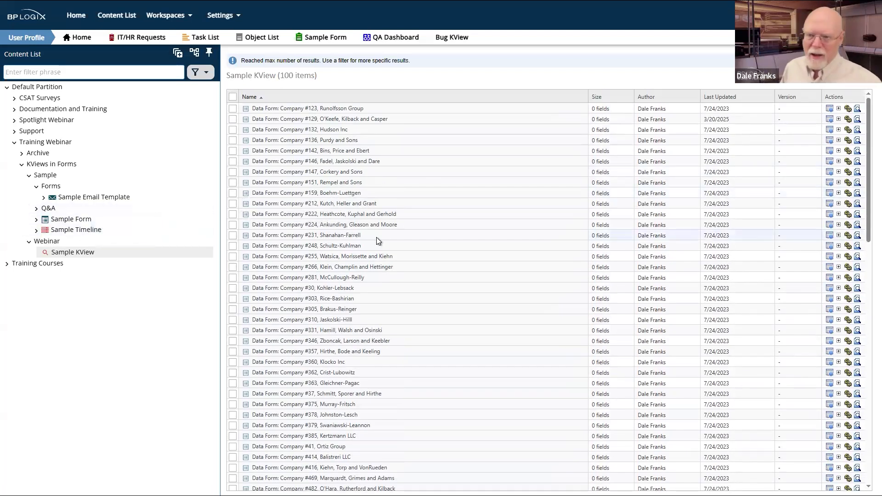
pyautogui.scroll(-5, 376, 237)
pyautogui.scroll(-7, 376, 237)
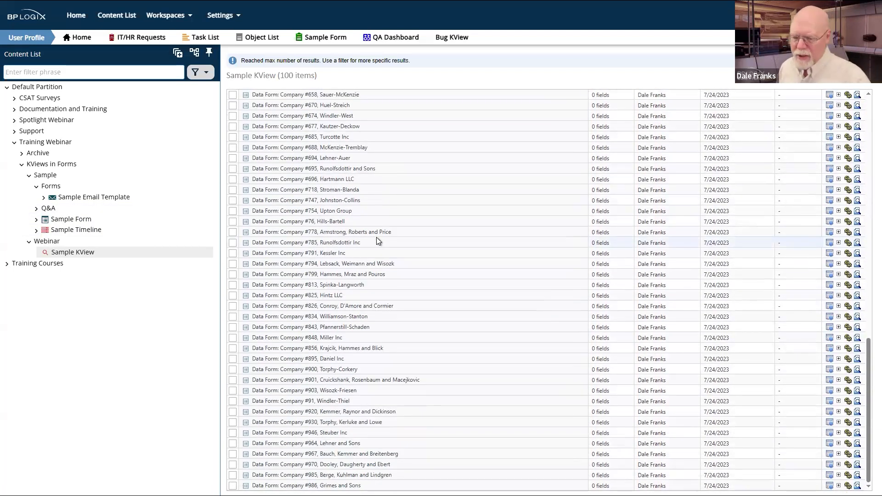
pyautogui.scroll(10, 376, 237)
pyautogui.scroll(3, 376, 237)
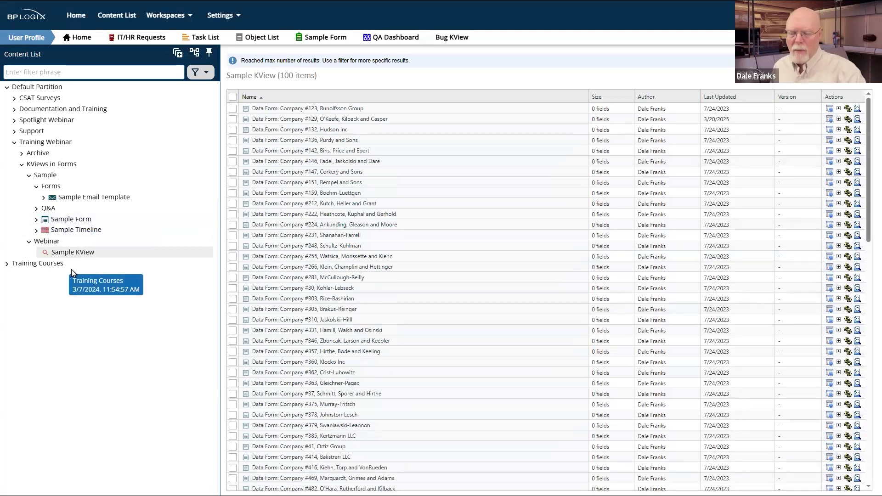
pyautogui.click(54, 244)
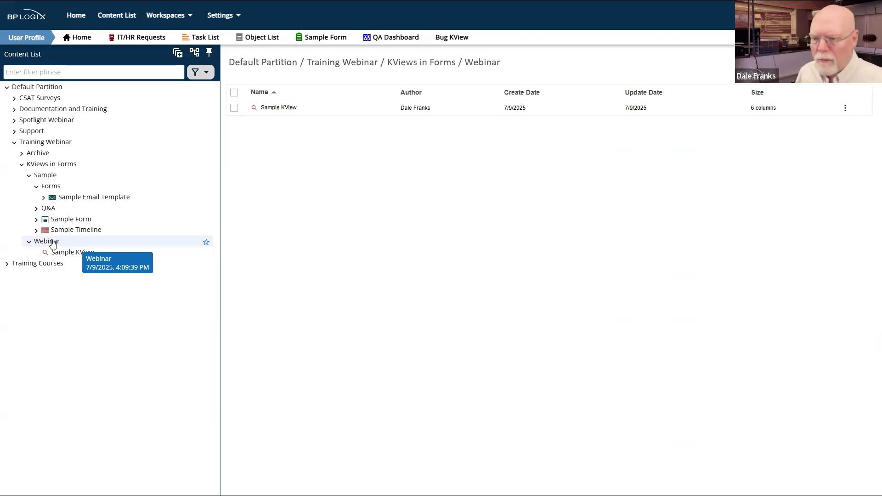
# Step: Create a new Form Definition named 'KV Webinar Form'
pyautogui.moveTo(846, 62)
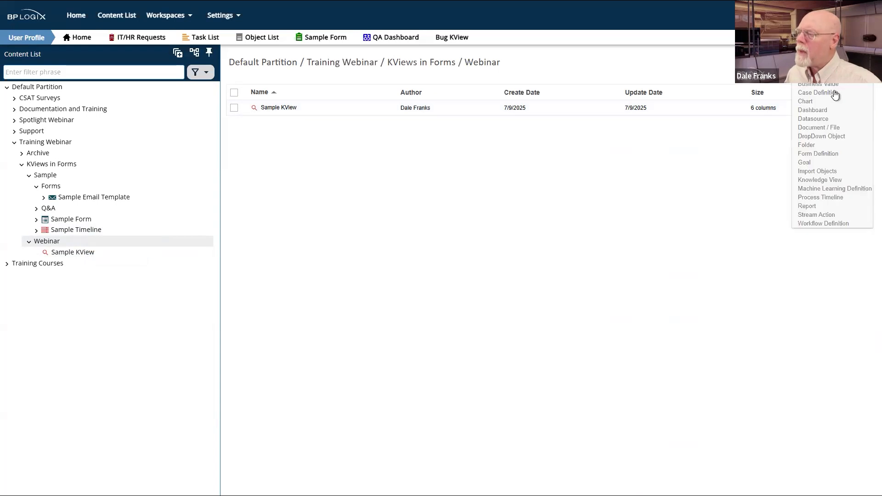
pyautogui.click(804, 154)
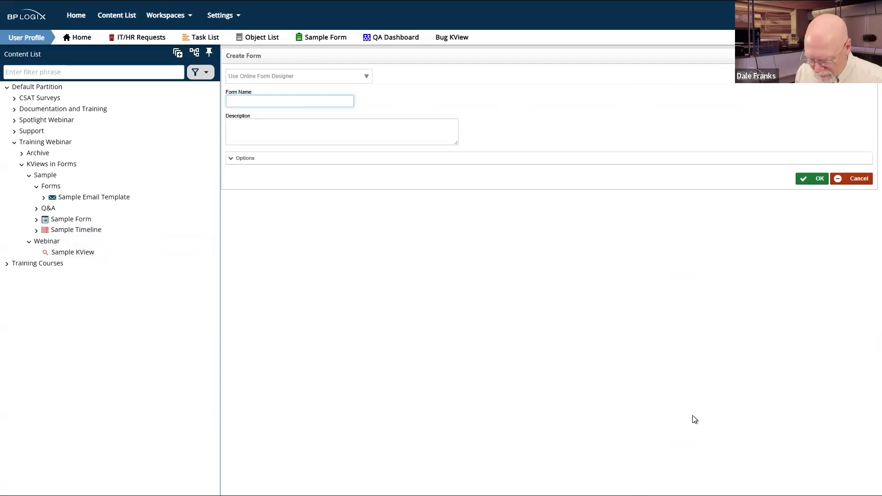
pyautogui.write('KV We')
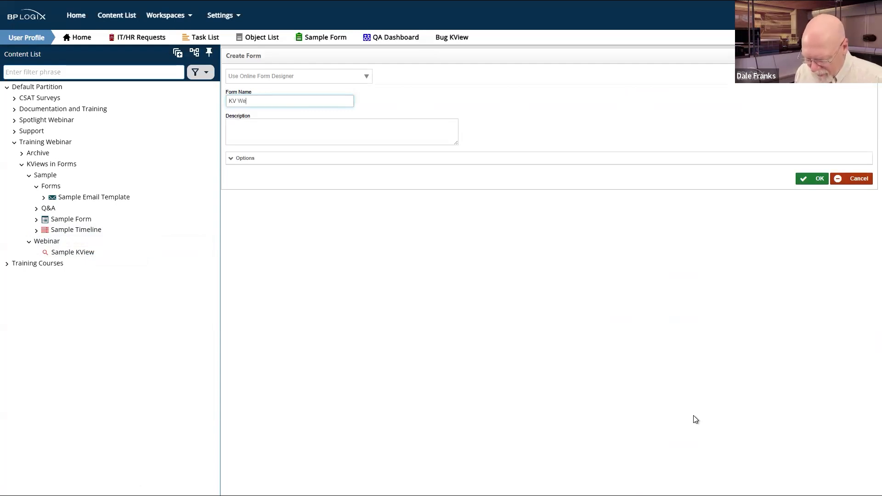
pyautogui.write('binar')
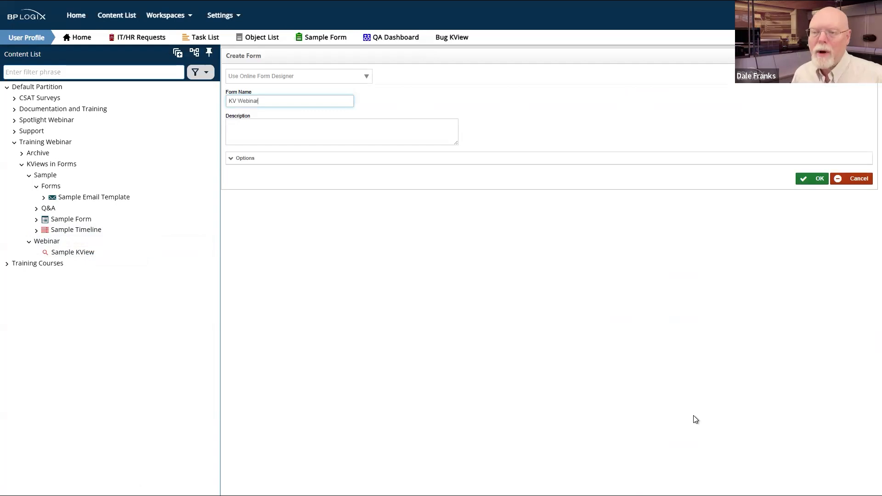
pyautogui.write(' Form')
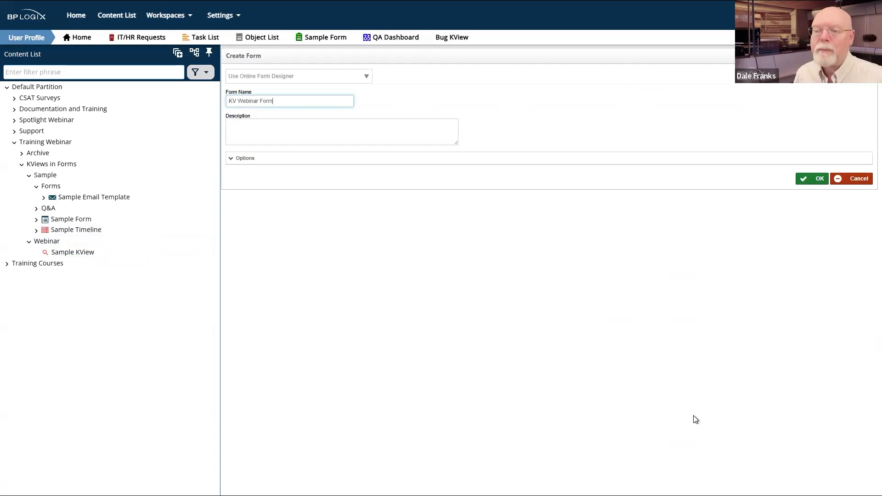
# Step: Create KV Webinar Form and insert a Knowledge View control (Kview1) from Other Controls
pyautogui.click(812, 179)
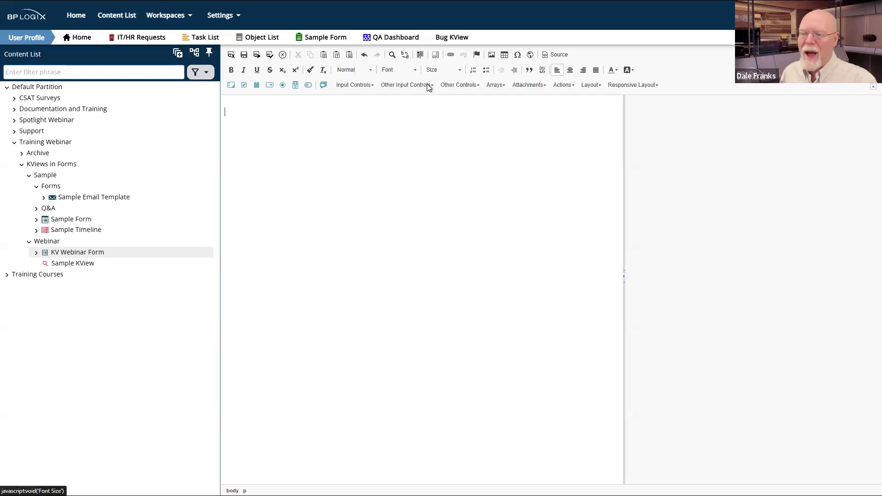
pyautogui.click(465, 82)
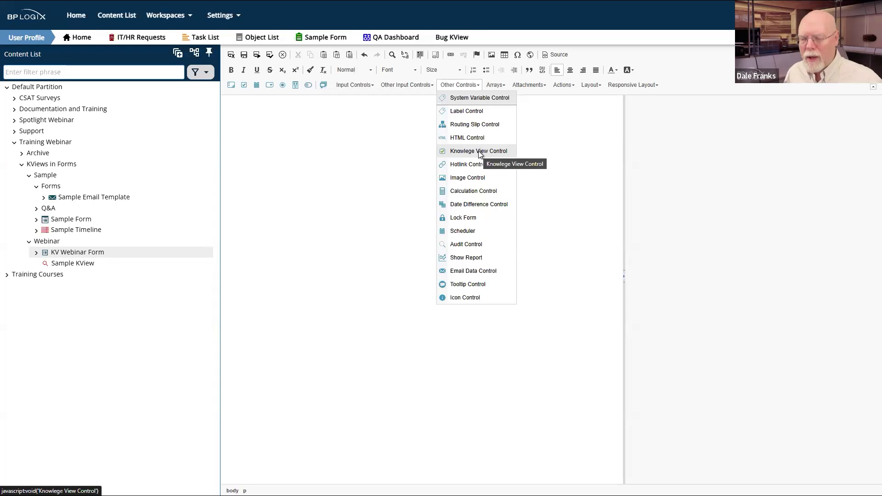
pyautogui.click(478, 151)
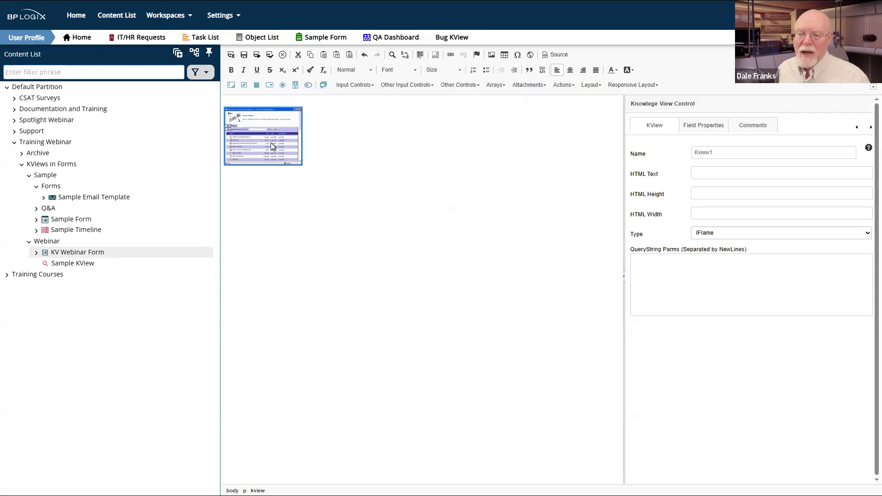
# Step: Set Kview1's Default Value to Object Information > Content Item in Field Properties
pyautogui.click(311, 156)
pyautogui.click(259, 157)
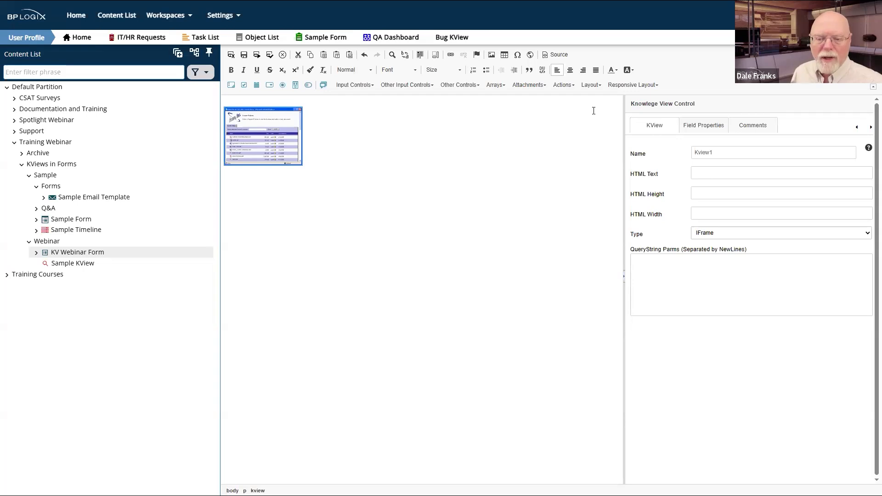
pyautogui.click(706, 134)
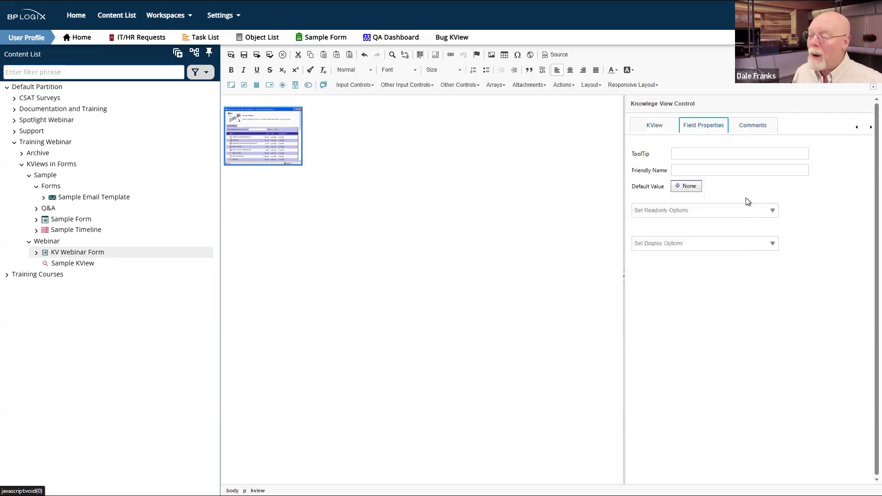
pyautogui.click(690, 190)
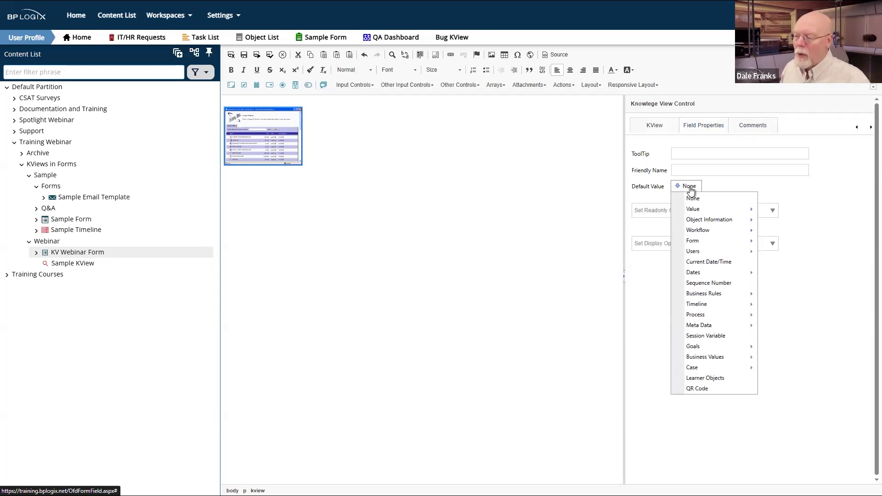
pyautogui.moveTo(695, 223)
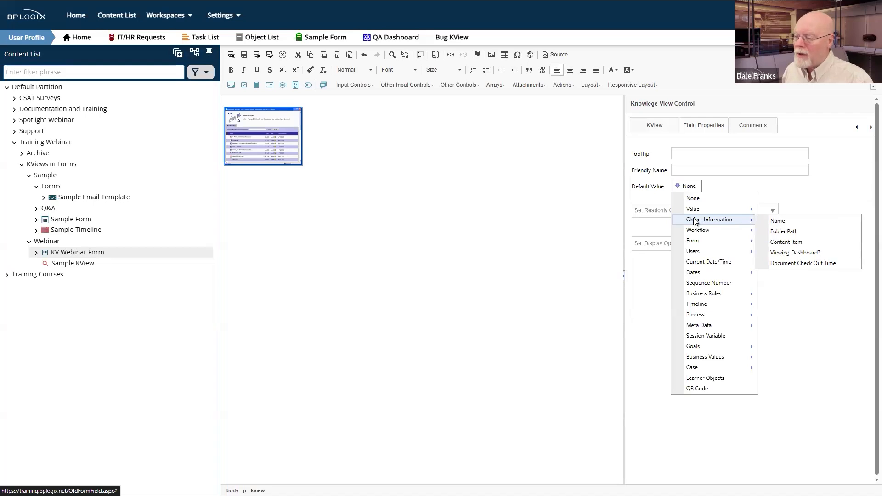
pyautogui.click(807, 243)
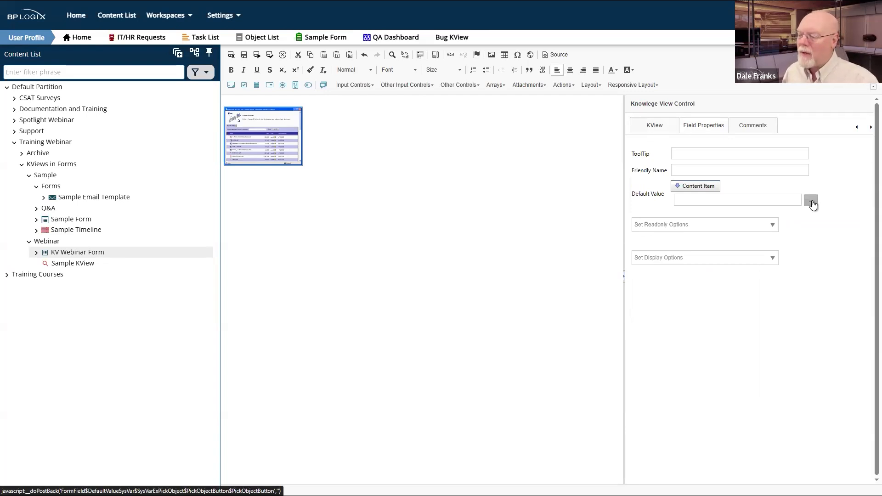
# Step: Pick Sample KView from Training Webinar > KViews in Forms > Webinar as the default value
pyautogui.click(810, 201)
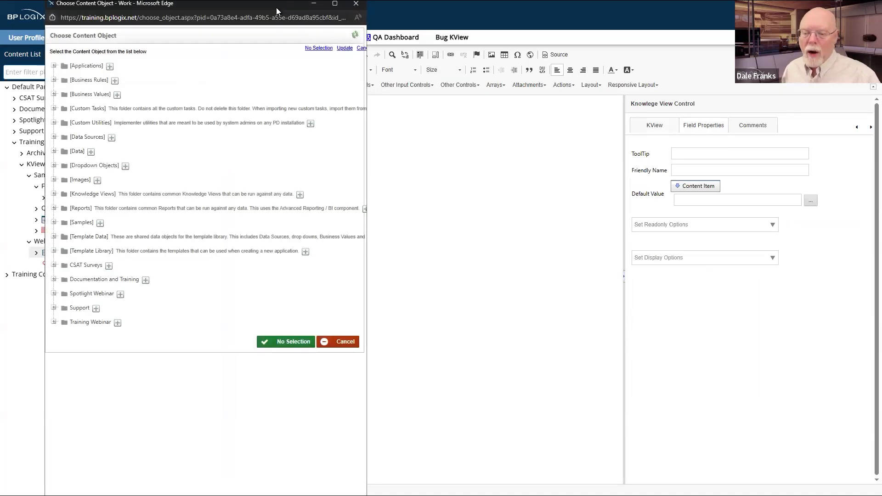
pyautogui.moveTo(276, 7); pyautogui.dragTo(501, 37)
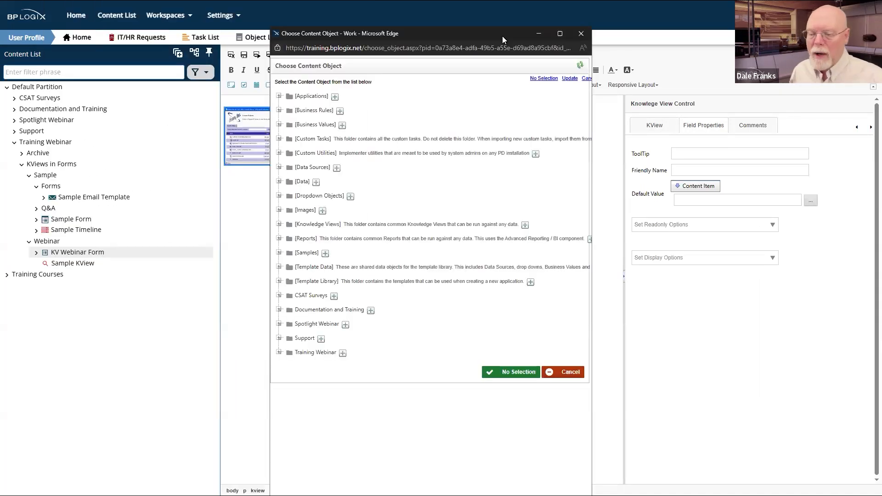
pyautogui.click(279, 324)
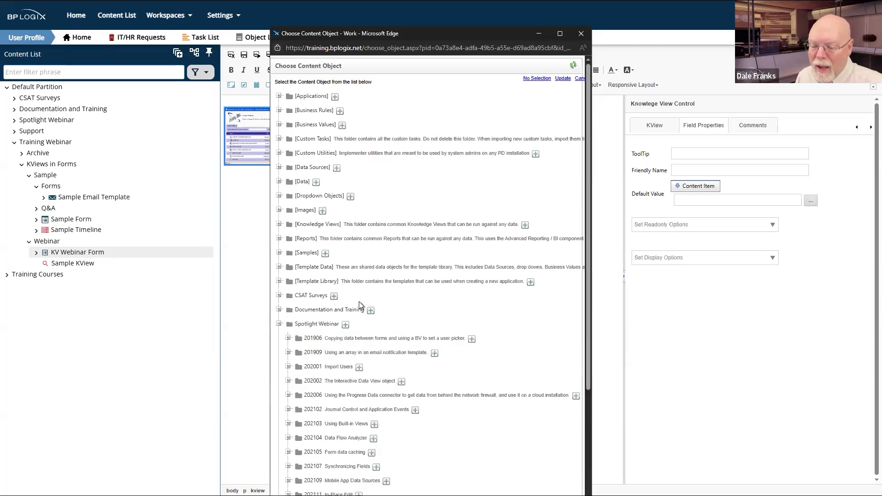
pyautogui.click(279, 323)
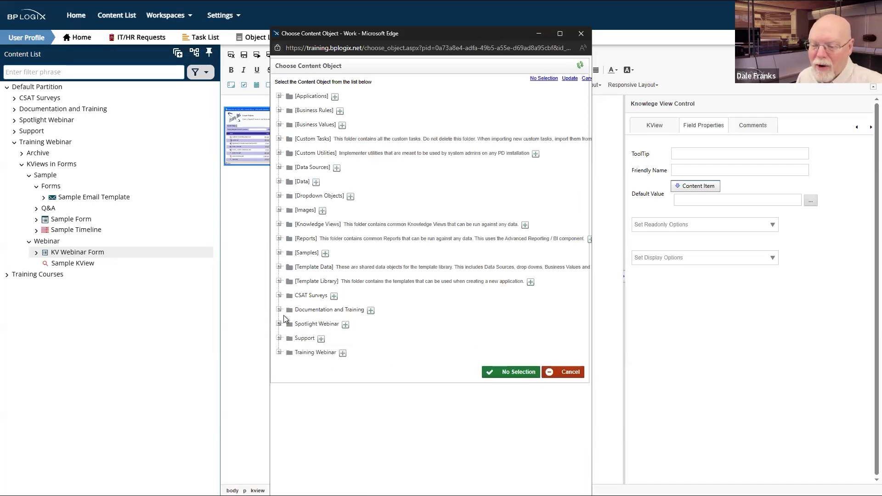
pyautogui.click(279, 352)
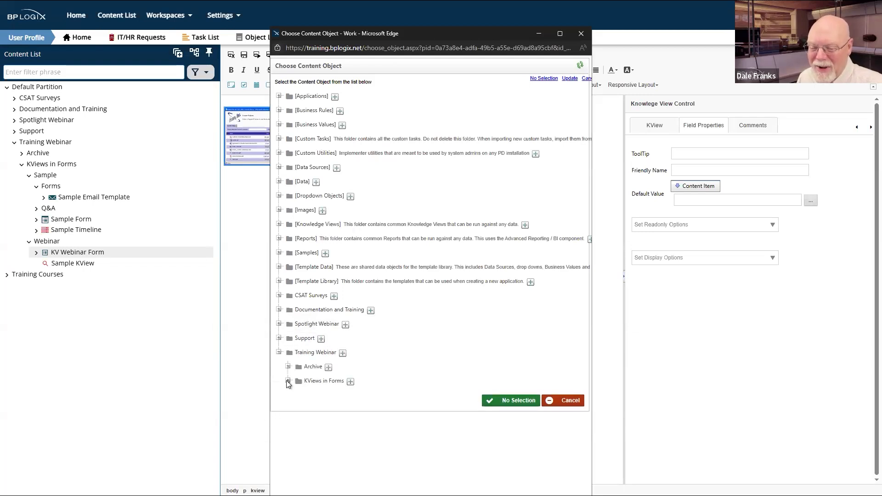
pyautogui.click(288, 382)
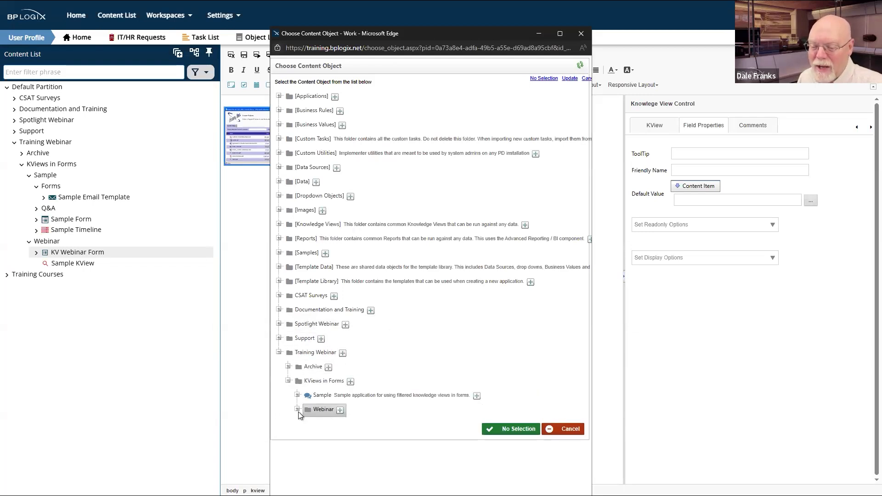
pyautogui.click(297, 409)
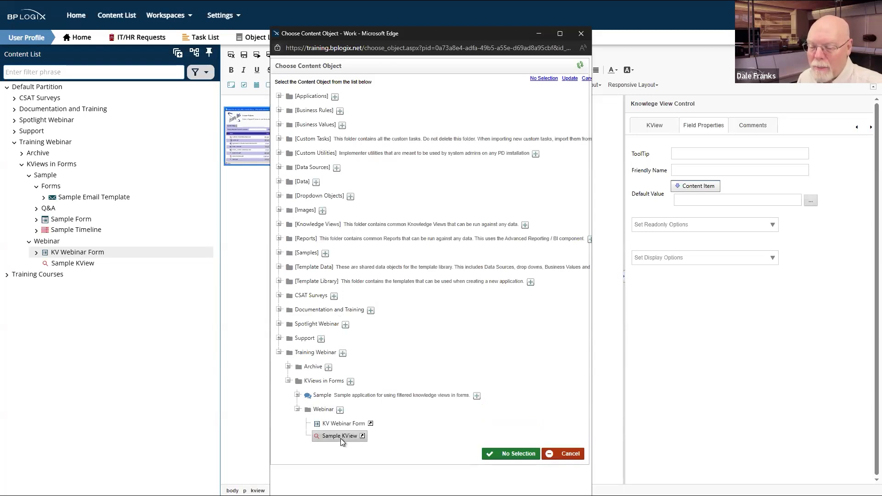
pyautogui.click(340, 436)
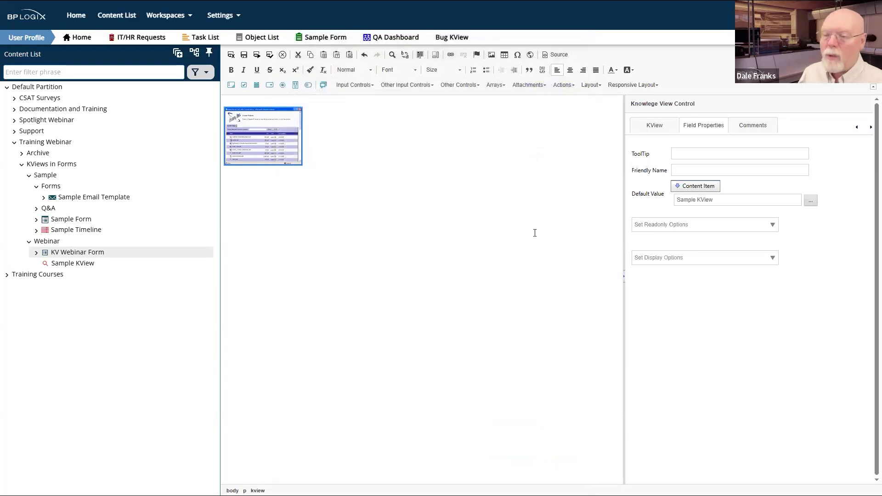
# Step: Save and run the form, showing the embedded 100-item Sample KView in a test window
pyautogui.click(256, 55)
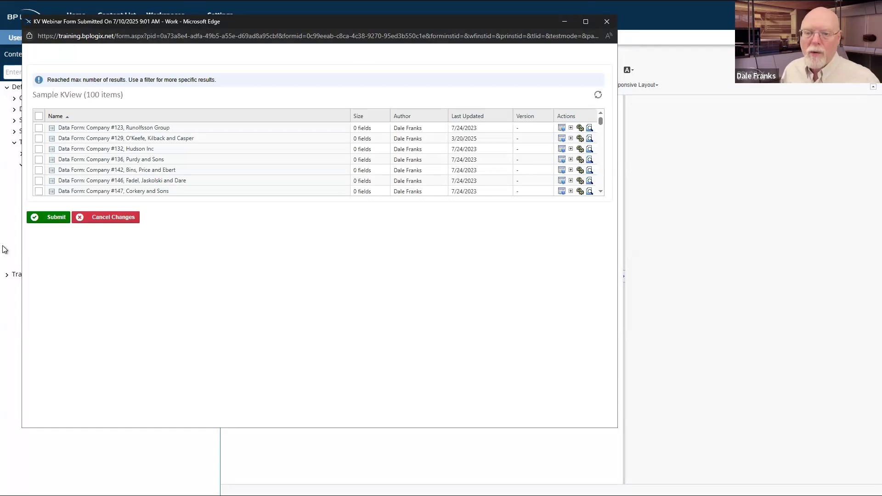
pyautogui.moveTo(90, 99); pyautogui.dragTo(203, 83)
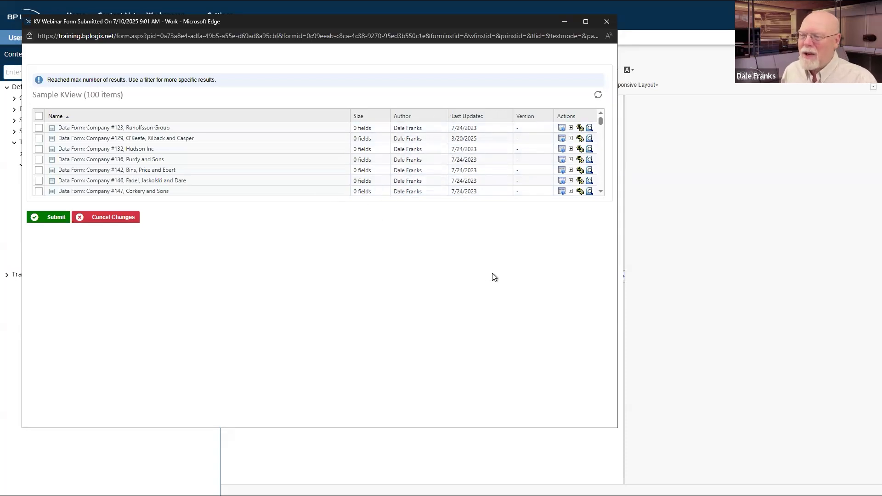
# Step: Close the test window, select Kview1's HTML Height, and save and run the form again
pyautogui.click(612, 22)
pyautogui.click(241, 151)
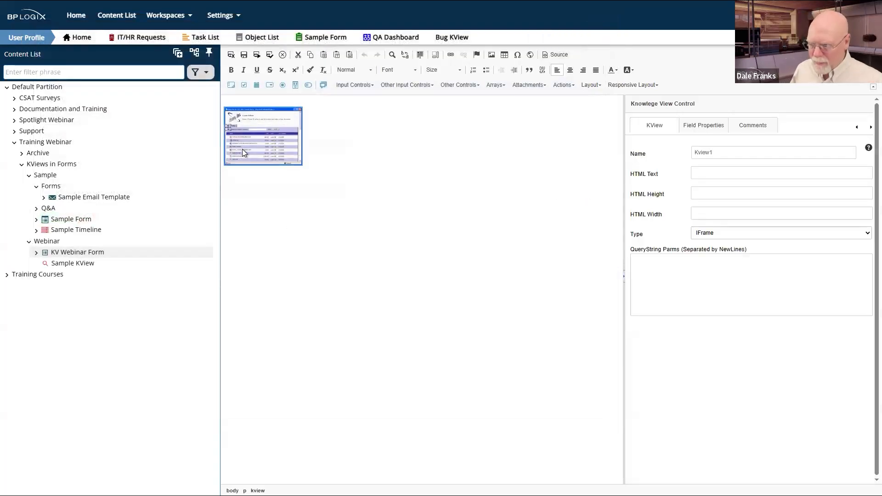
pyautogui.click(716, 195)
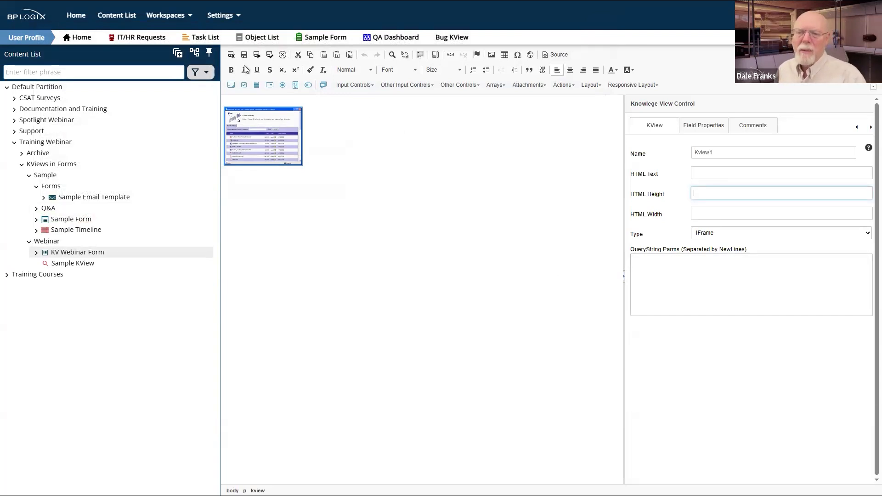
pyautogui.click(257, 58)
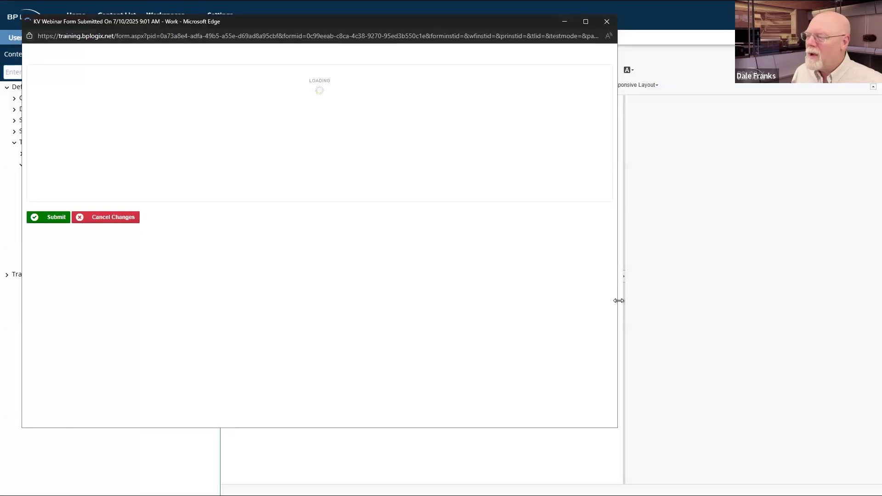
# Step: Resize the preview to test the Sample KView list's reflow, then reselect Kview1 in the editor
pyautogui.moveTo(618, 300); pyautogui.dragTo(861, 301)
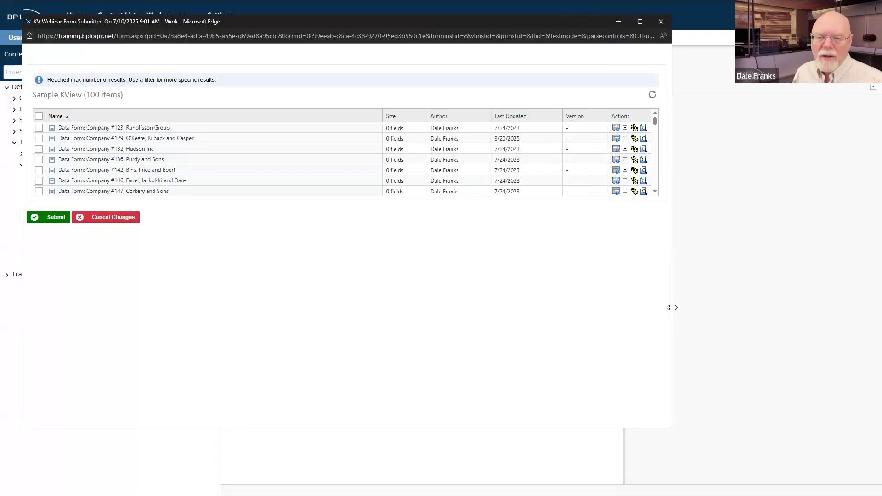
pyautogui.moveTo(672, 307); pyautogui.dragTo(365, 321)
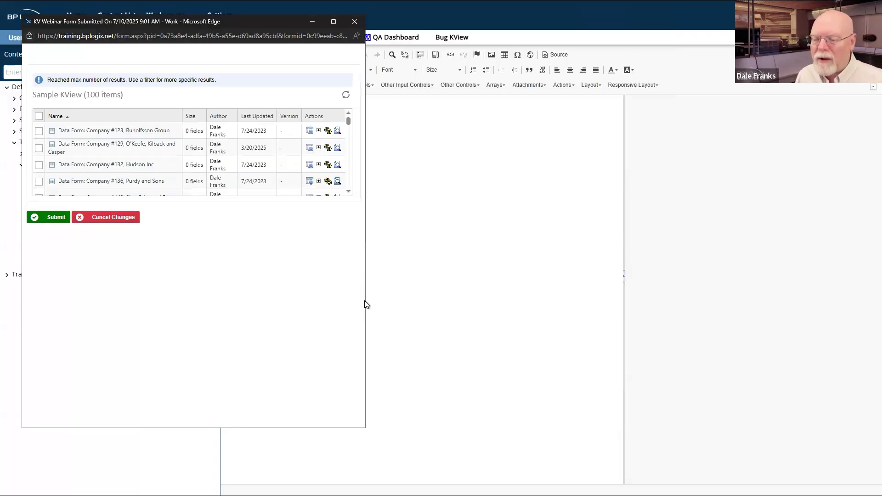
pyautogui.moveTo(368, 309); pyautogui.dragTo(214, 304)
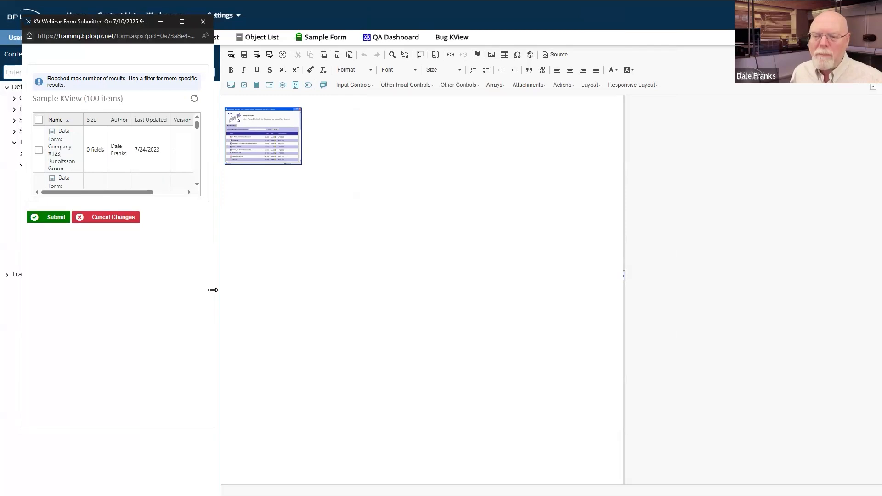
pyautogui.moveTo(213, 290); pyautogui.dragTo(606, 243)
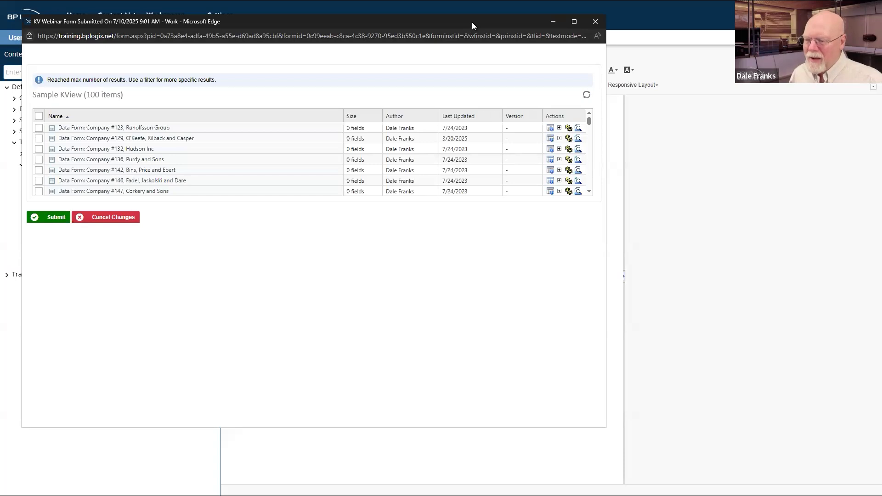
pyautogui.moveTo(472, 23); pyautogui.dragTo(476, 110)
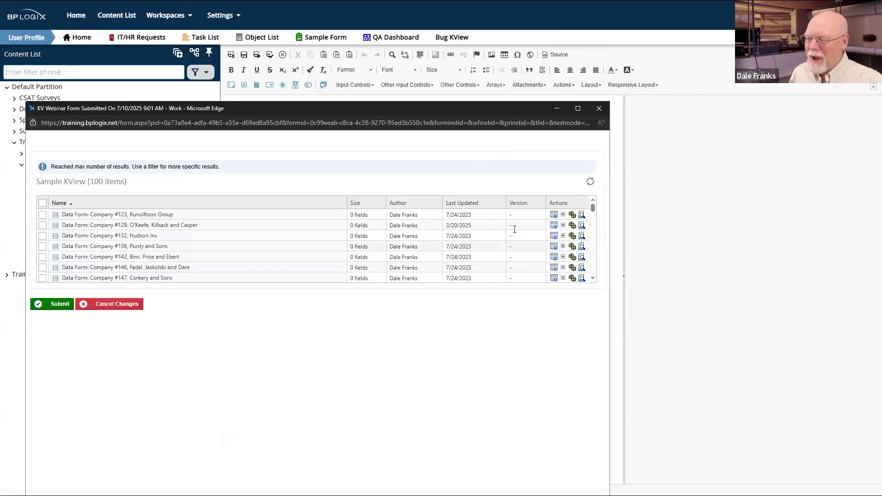
pyautogui.click(727, 66)
pyautogui.click(269, 139)
# Step: Enter 850px as Kview1's HTML Height
pyautogui.click(724, 194)
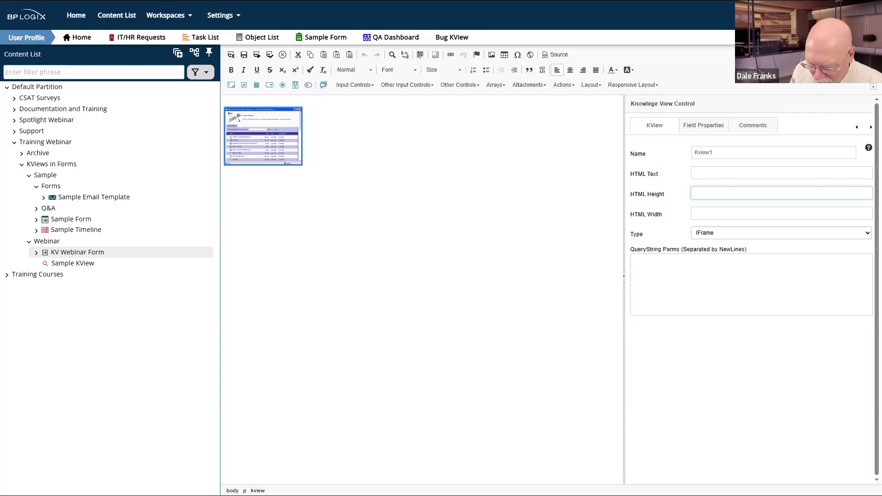
pyautogui.write('850')
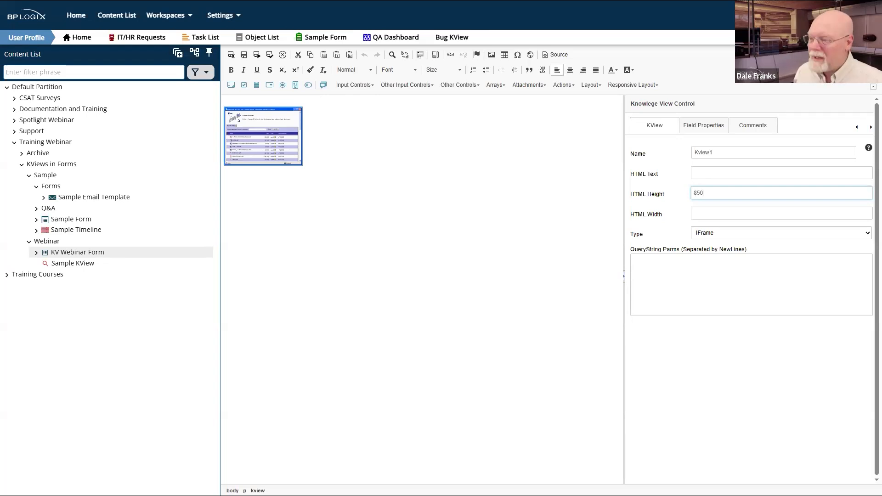
pyautogui.write('px')
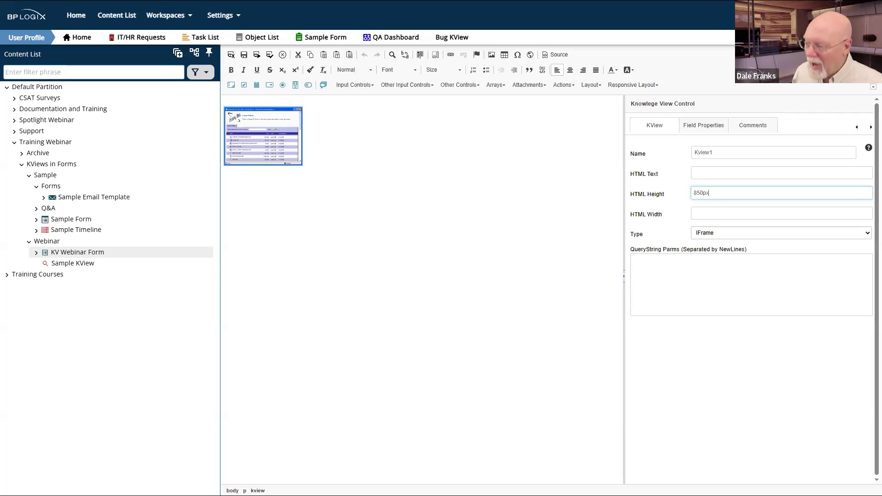
# Step: Save the form with the 850px height and refresh the preview
pyautogui.click(244, 55)
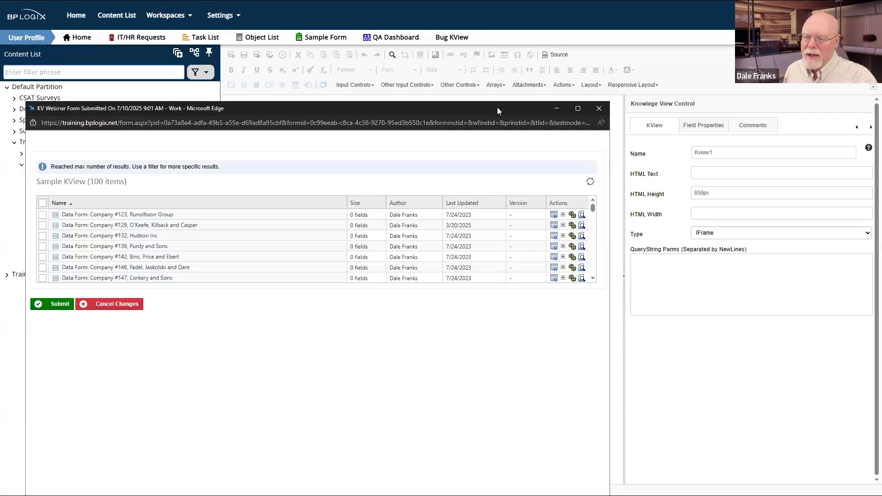
pyautogui.moveTo(497, 110); pyautogui.dragTo(718, 70)
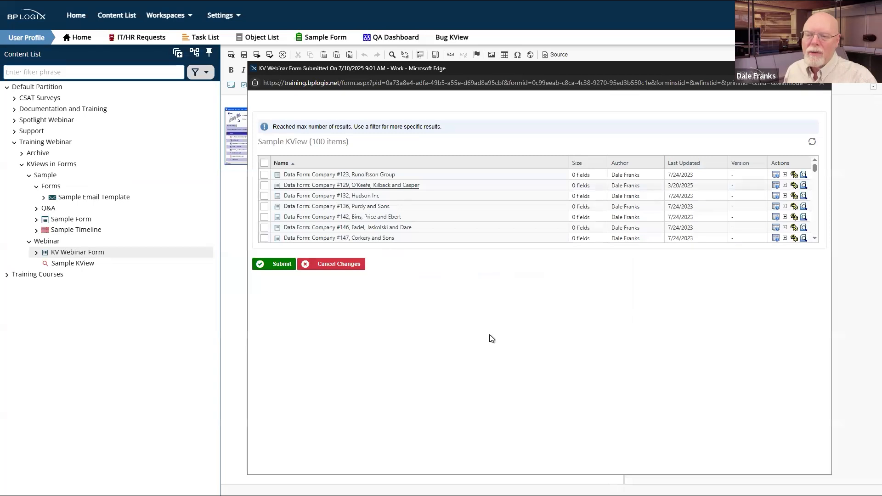
pyautogui.rightClick(512, 340)
pyautogui.click(547, 357)
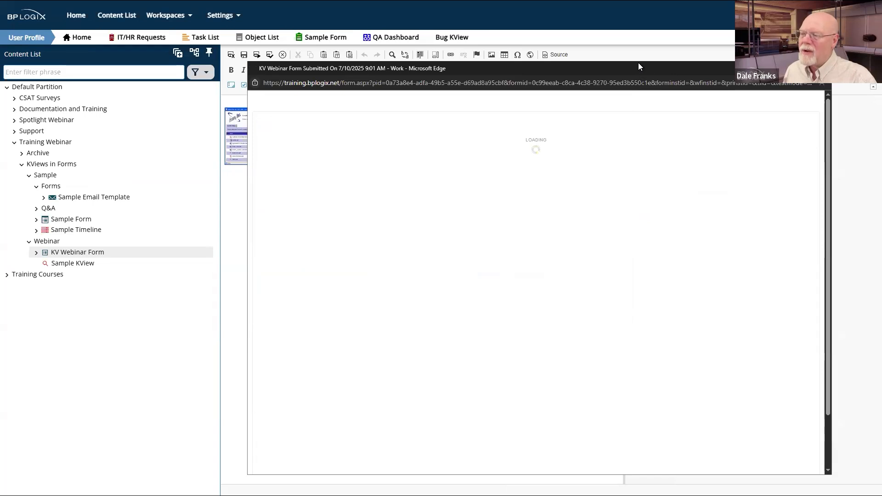
# Step: Enlarge the preview, scroll through the taller company list, and close it
pyautogui.moveTo(638, 67); pyautogui.dragTo(630, 14)
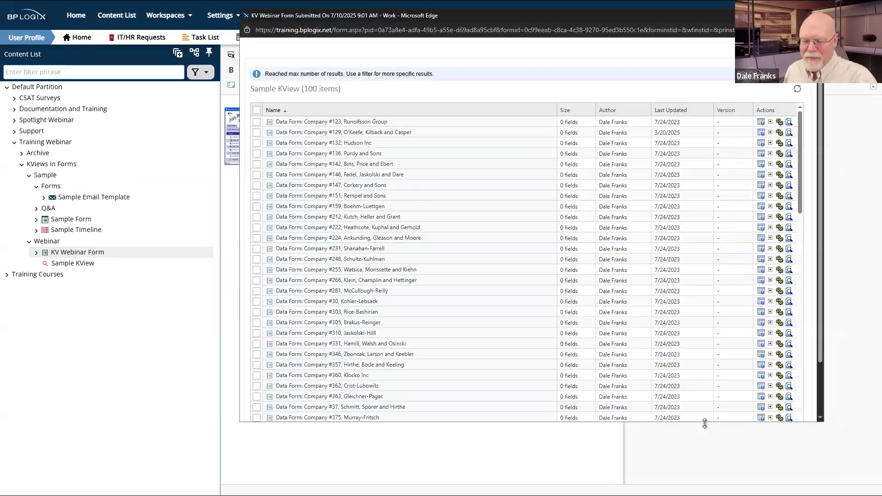
pyautogui.moveTo(705, 423); pyautogui.dragTo(704, 480)
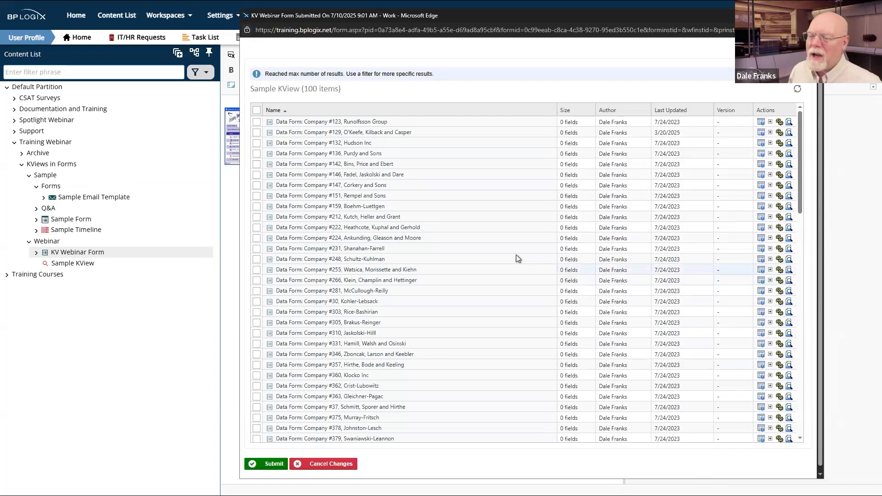
pyautogui.scroll(-8, 516, 254)
pyautogui.scroll(5, 516, 255)
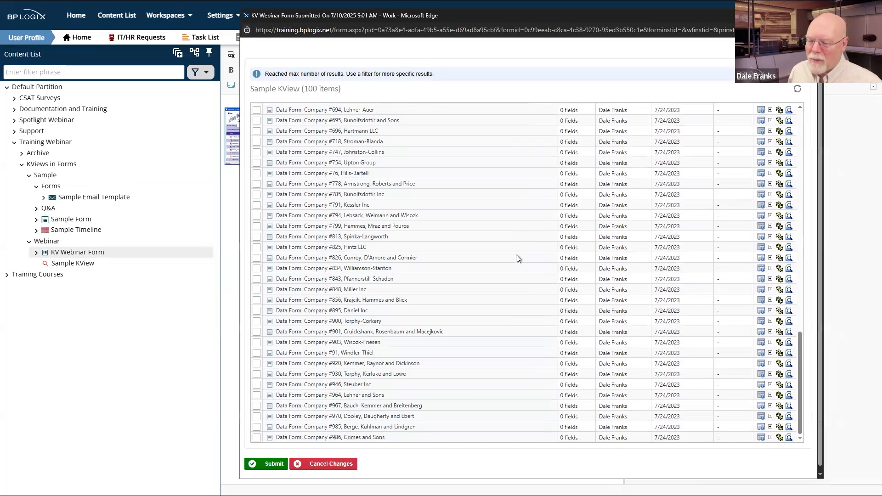
pyautogui.scroll(-10, 516, 255)
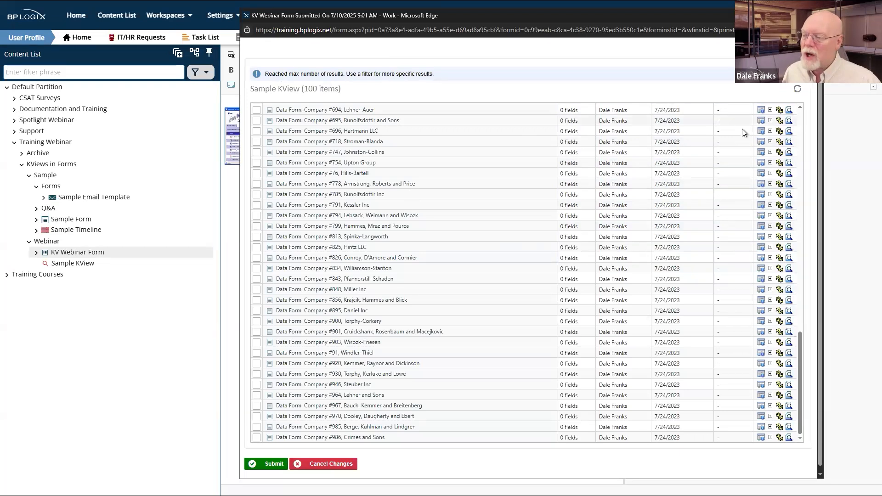
pyautogui.scroll(8, 742, 128)
pyautogui.scroll(5, 742, 129)
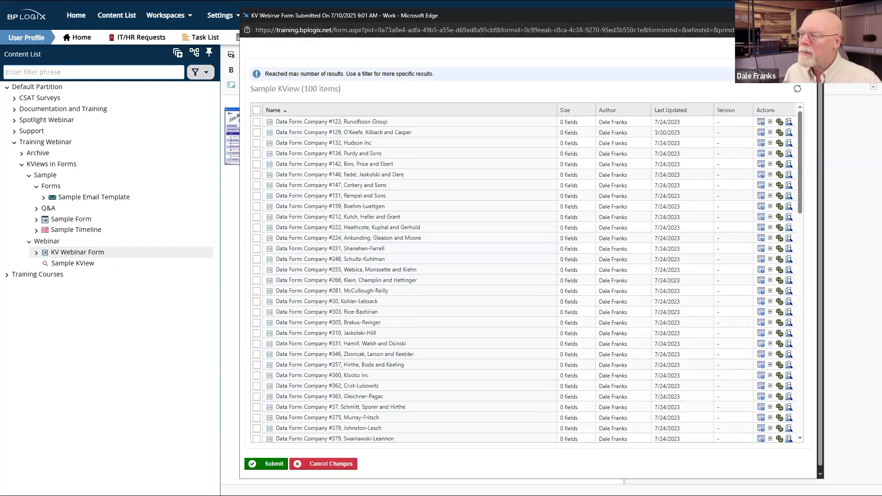
pyautogui.click(813, 16)
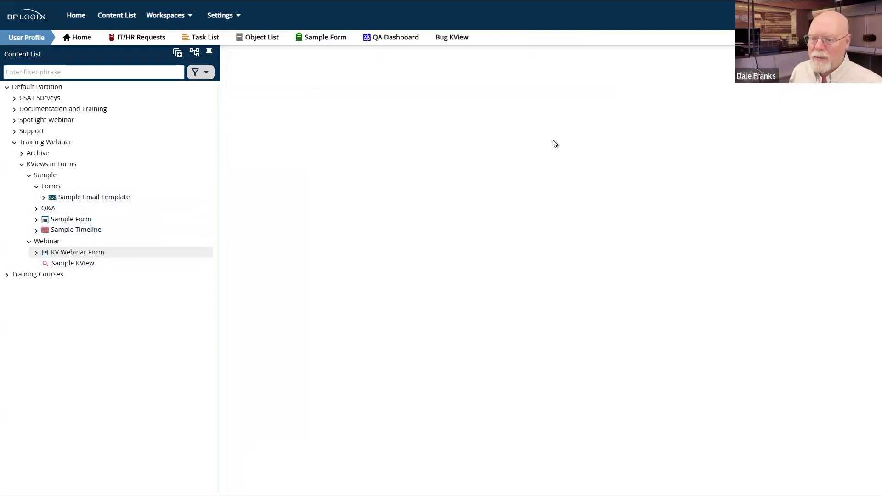
# Step: Open Sample KView's Filter settings and add a new condition
pyautogui.moveTo(827, 62)
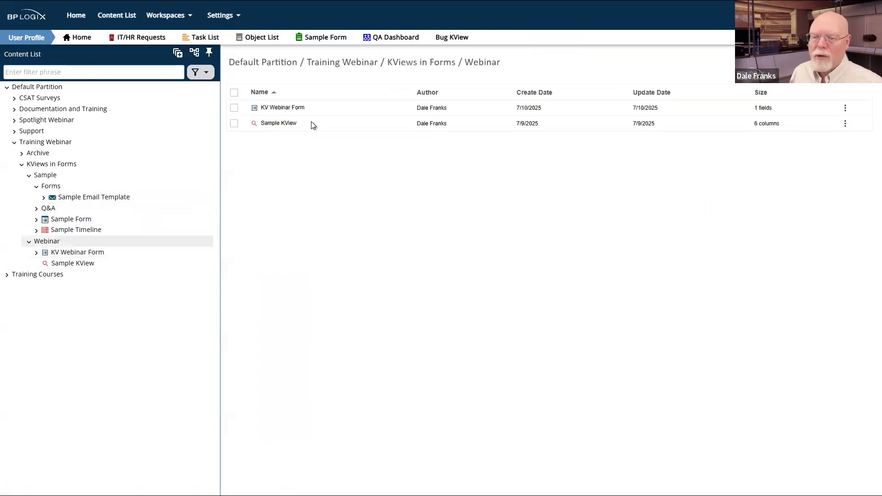
pyautogui.click(279, 124)
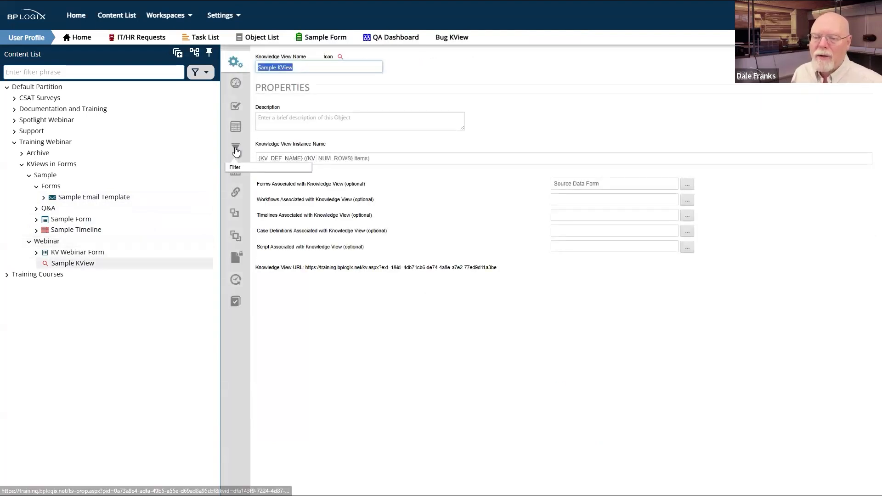
pyautogui.click(236, 149)
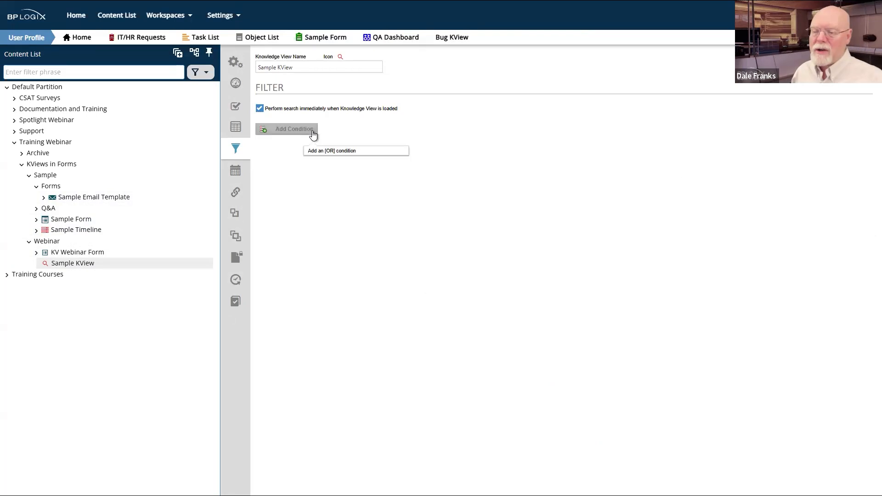
pyautogui.click(310, 131)
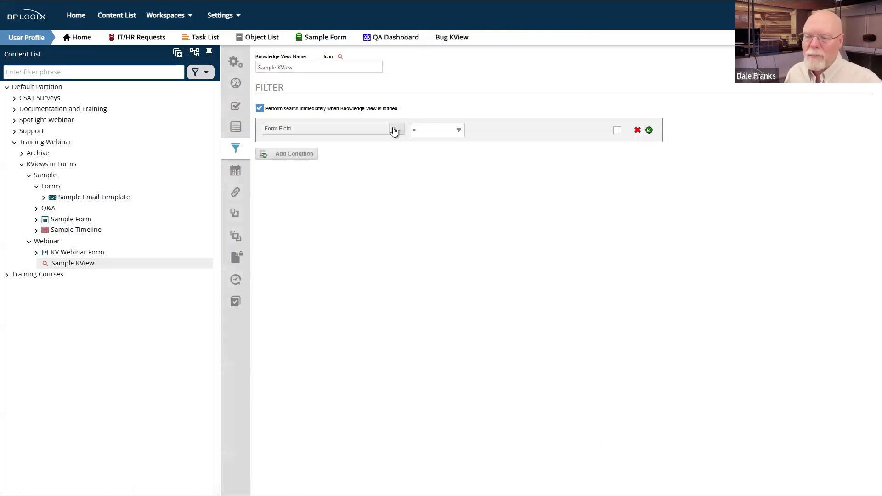
# Step: Set the condition's field to the Company form field
pyautogui.click(396, 130)
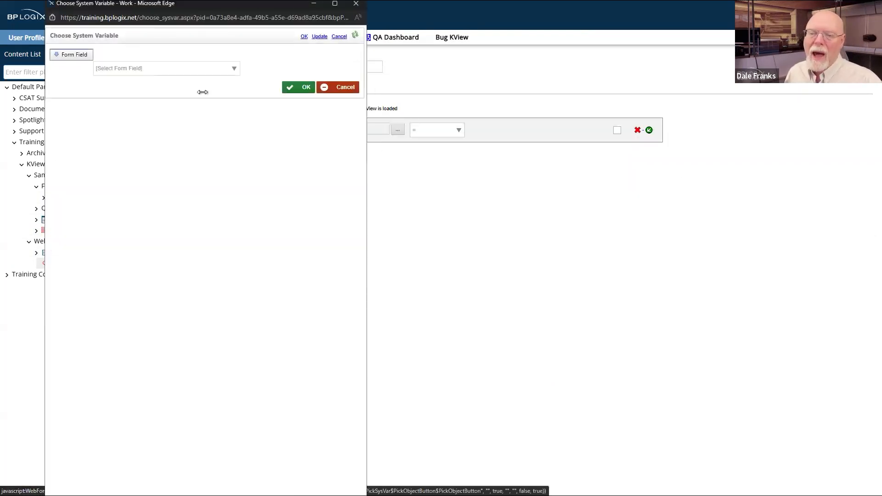
pyautogui.click(208, 75)
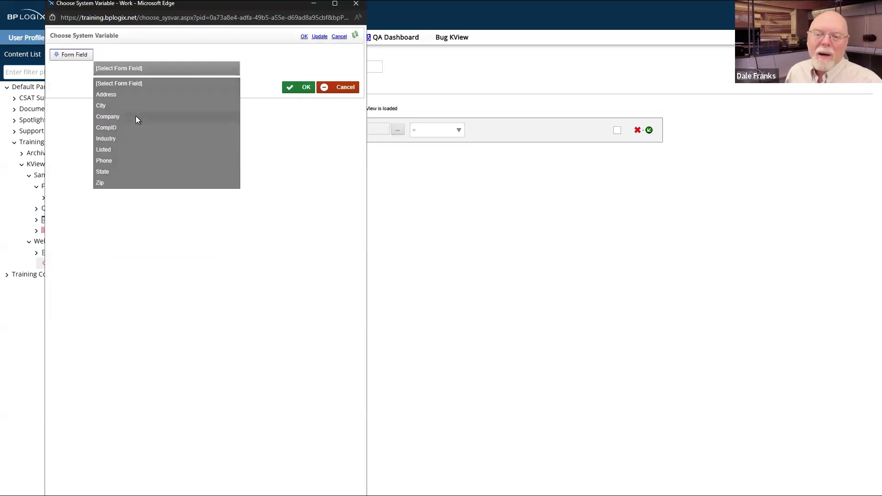
pyautogui.click(356, 8)
pyautogui.click(356, 8)
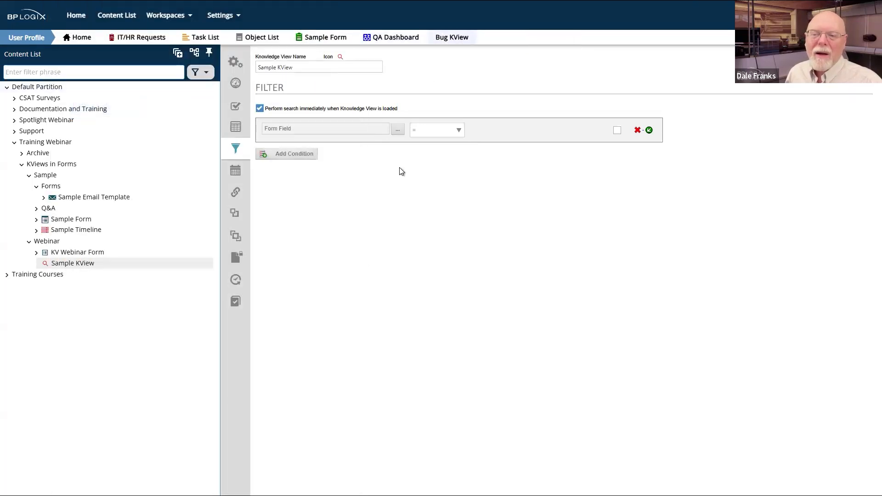
pyautogui.click(398, 133)
pyautogui.click(133, 71)
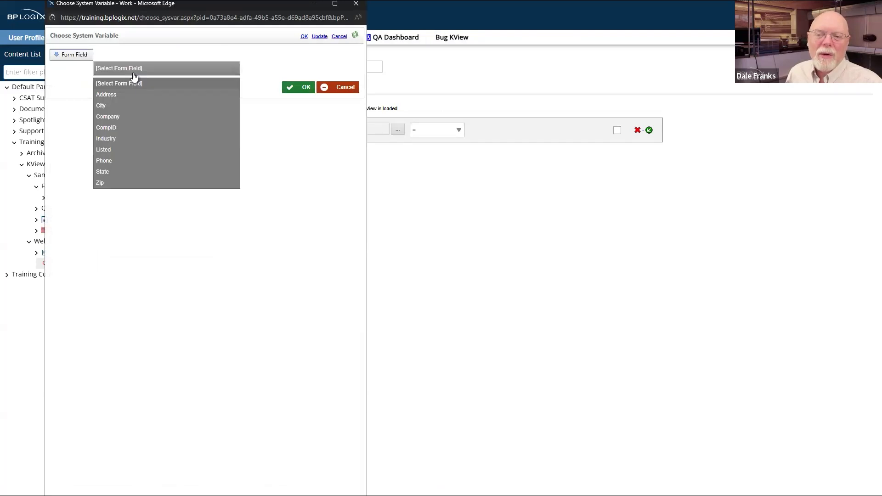
pyautogui.click(127, 116)
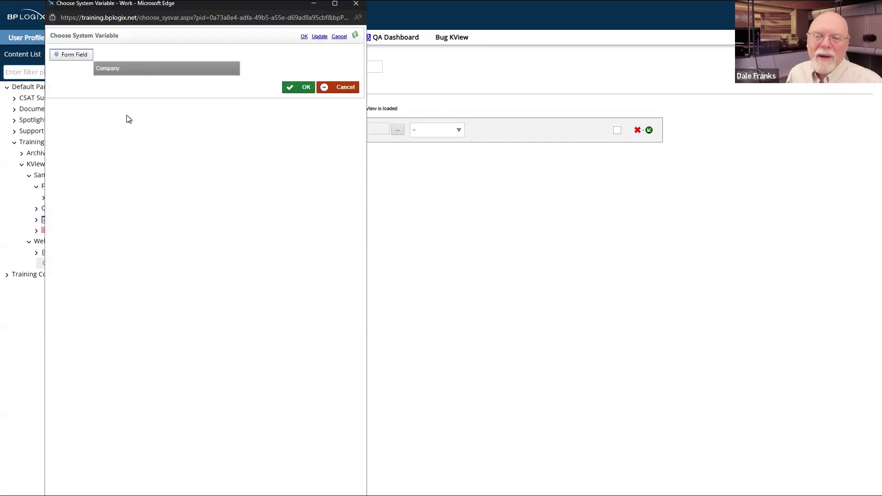
pyautogui.click(301, 89)
# Step: Set the operator to Contains, enable Prompt user when run, and save the KView
pyautogui.click(458, 133)
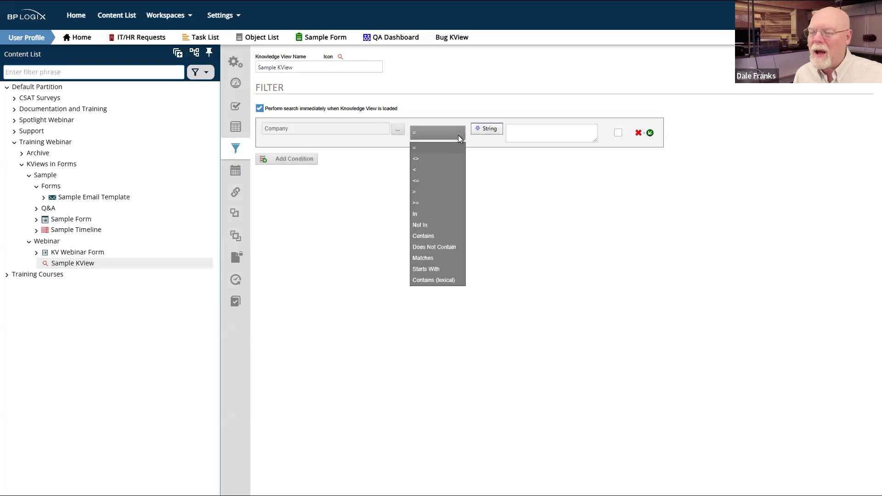
pyautogui.click(423, 236)
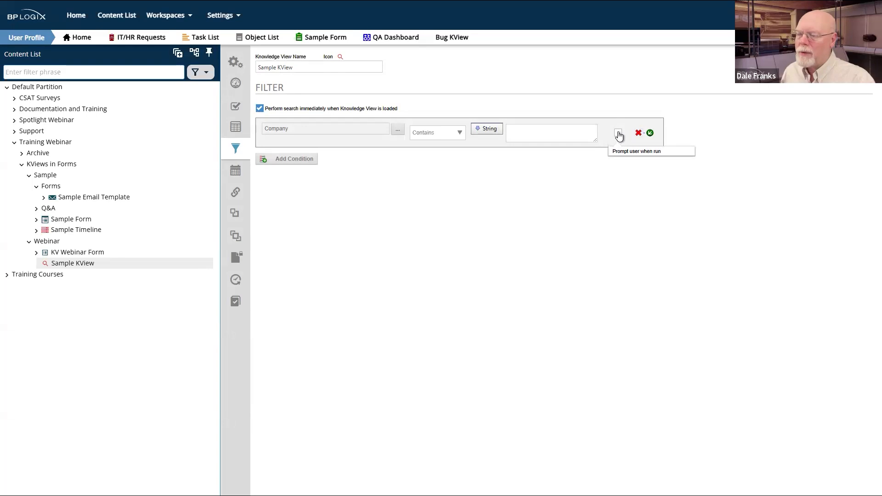
pyautogui.click(618, 133)
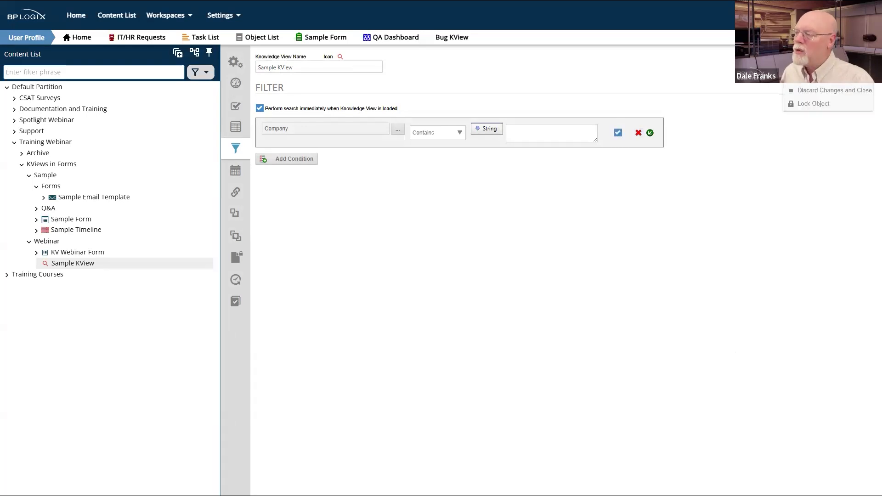
pyautogui.click(822, 76)
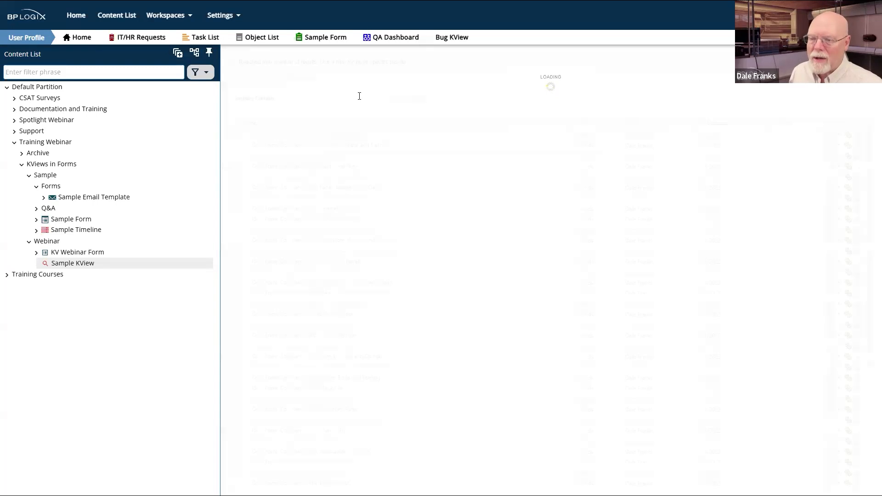
# Step: Filter the Sample KView to companies containing 'bin', then show the Webinar folder's contents
pyautogui.click(349, 94)
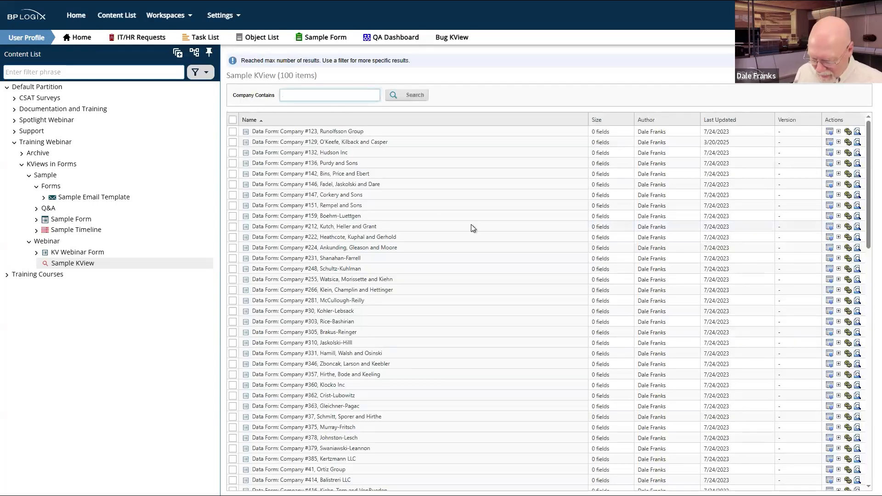
pyautogui.write('bin')
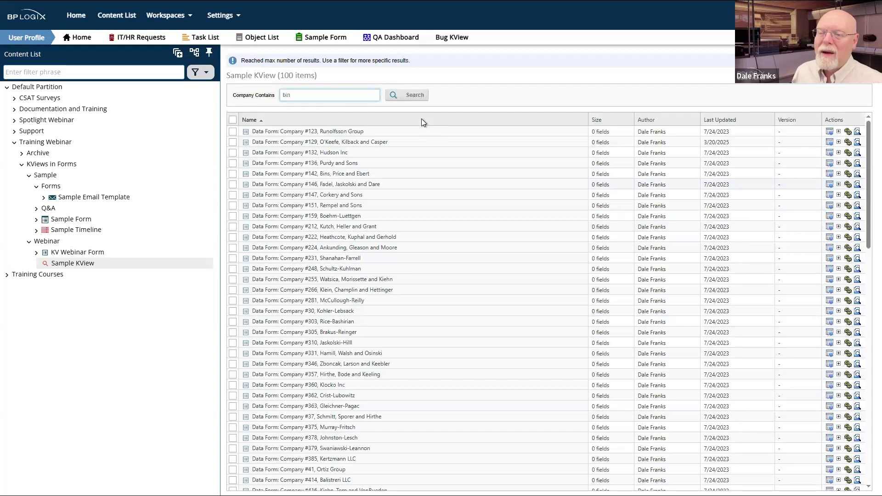
pyautogui.click(416, 96)
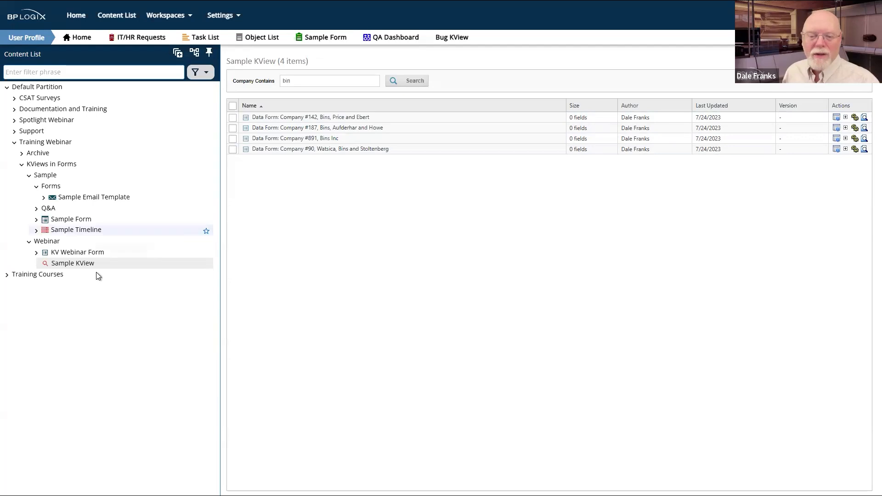
pyautogui.click(48, 243)
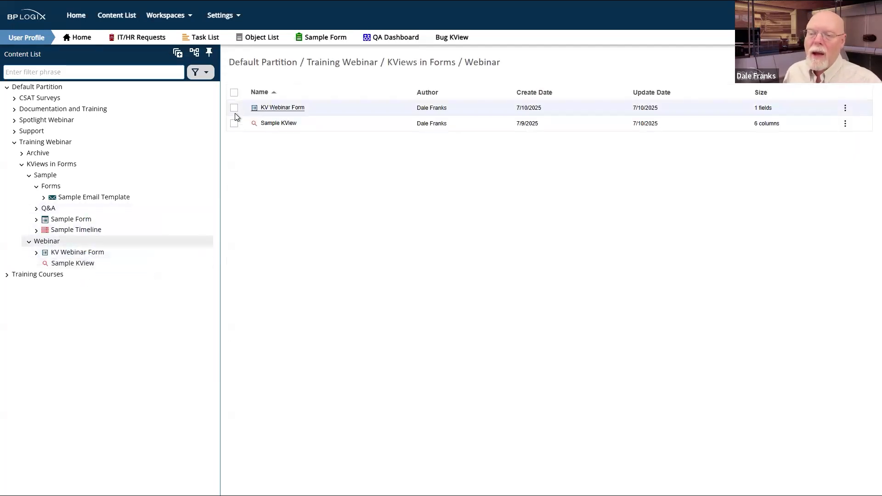
# Step: Test-run the KV Webinar Form in a full-height window
pyautogui.click(234, 110)
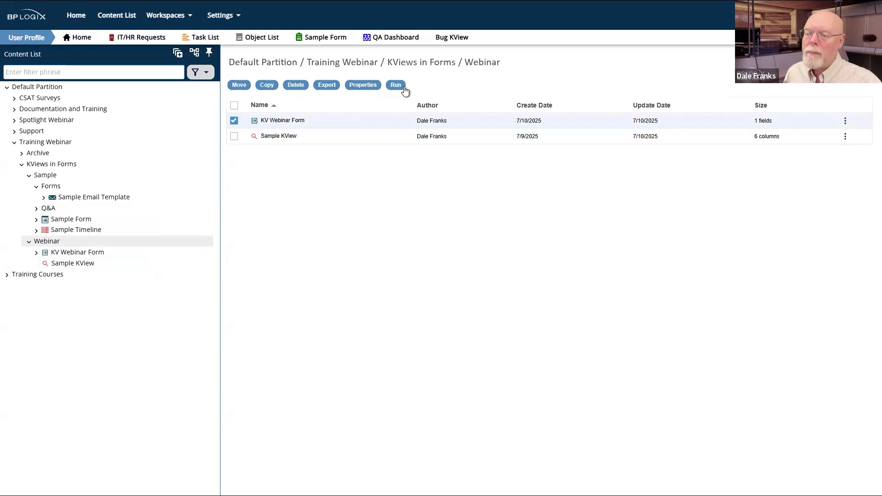
pyautogui.click(400, 86)
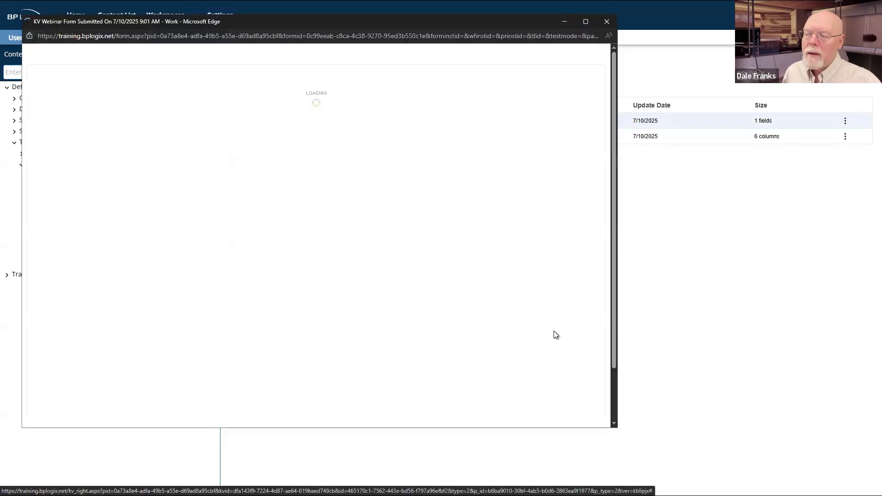
pyautogui.doubleClick(573, 429)
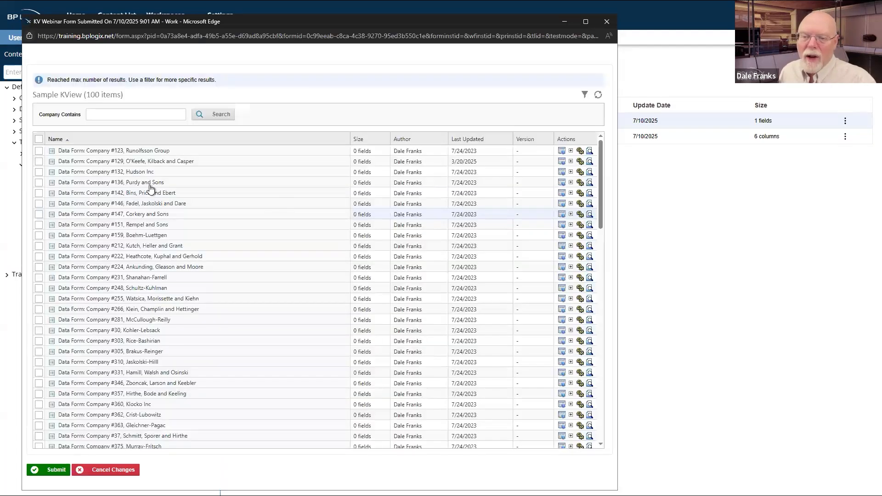
# Step: Search the embedded list for companies containing 'klein', then close the test window
pyautogui.click(136, 117)
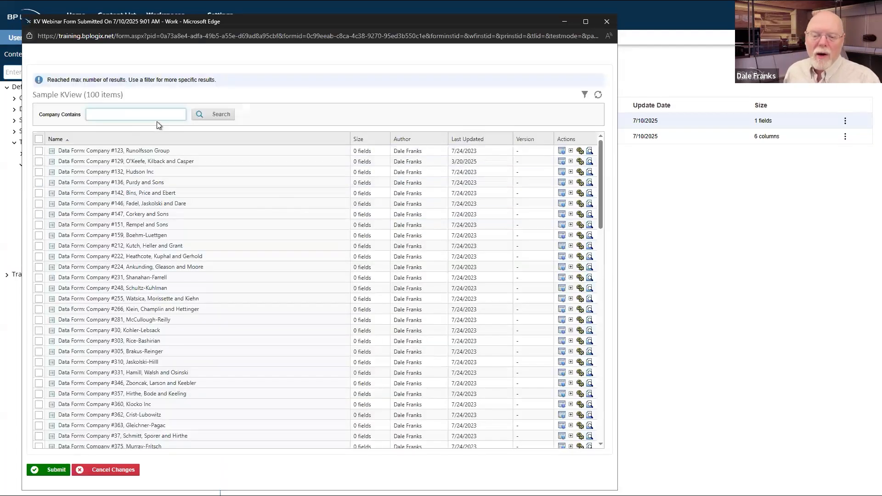
pyautogui.write('klien')
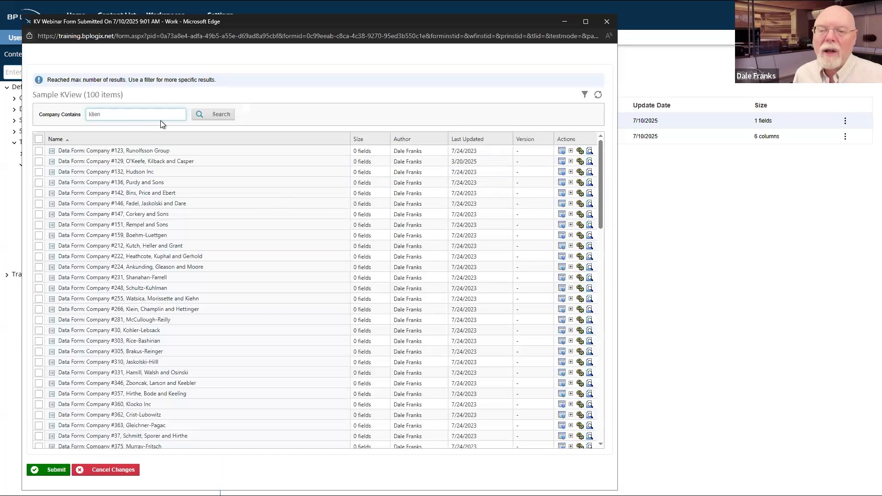
pyautogui.press('BackSpace')
pyautogui.press('BackSpace')
pyautogui.press('BackSpace')
pyautogui.write('l')
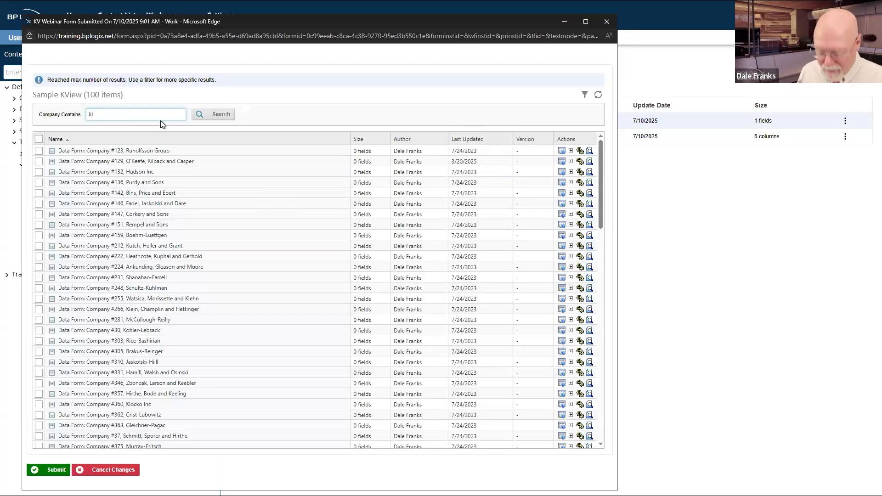
pyautogui.write('ein')
pyautogui.click(206, 114)
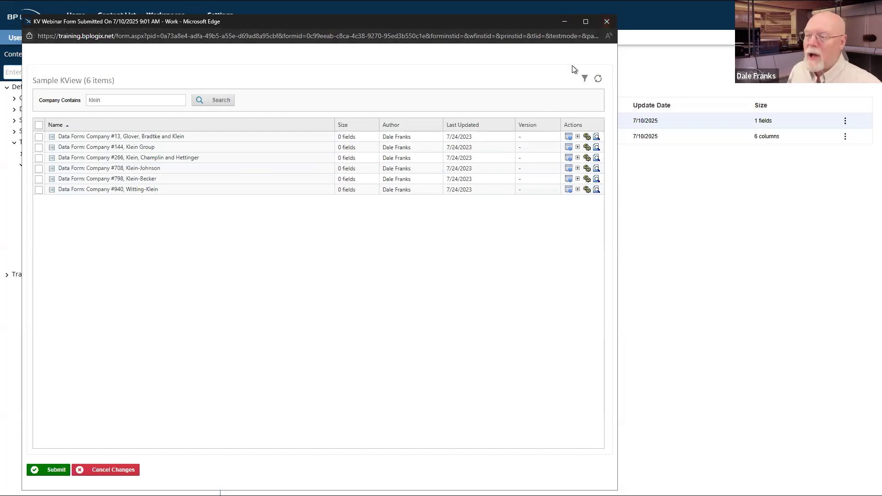
pyautogui.click(605, 26)
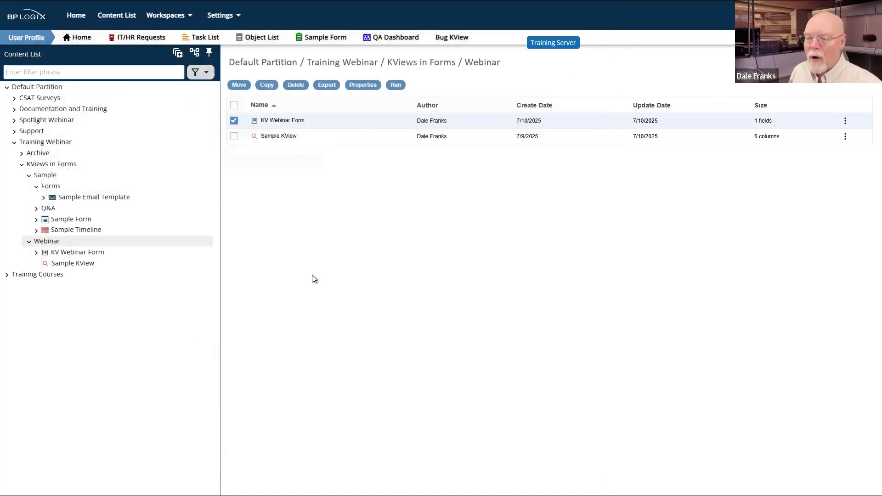
# Step: In the Sample KView, stop prompting for Company and take its value from the Company variable
pyautogui.click(279, 136)
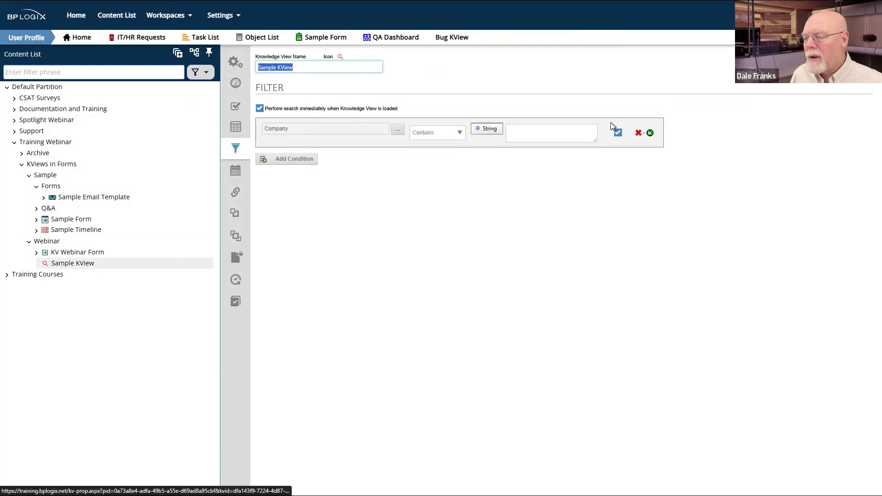
pyautogui.click(618, 133)
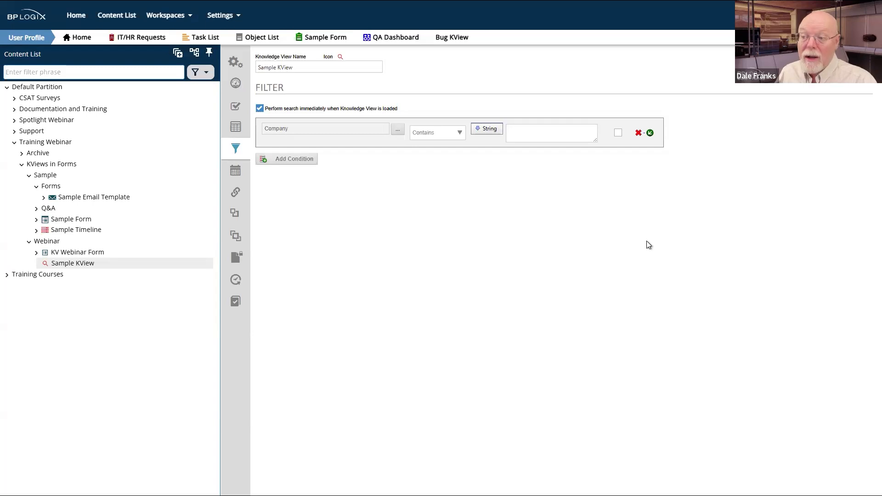
pyautogui.click(486, 132)
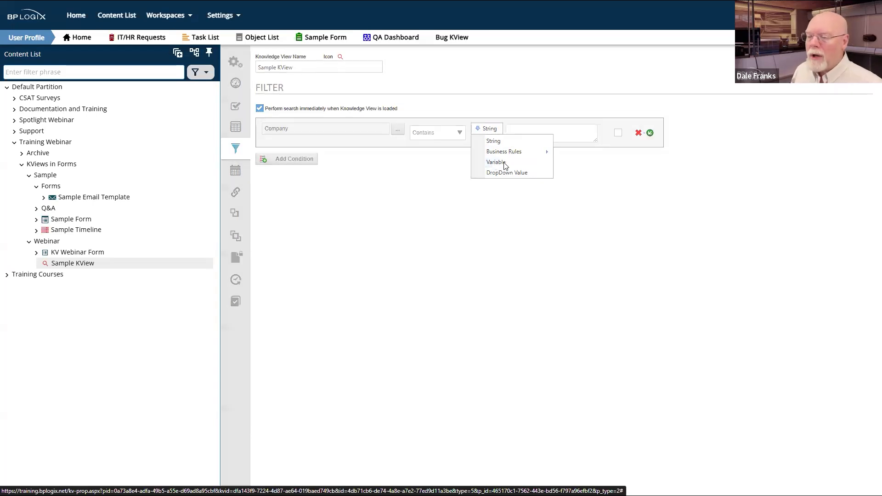
pyautogui.click(496, 163)
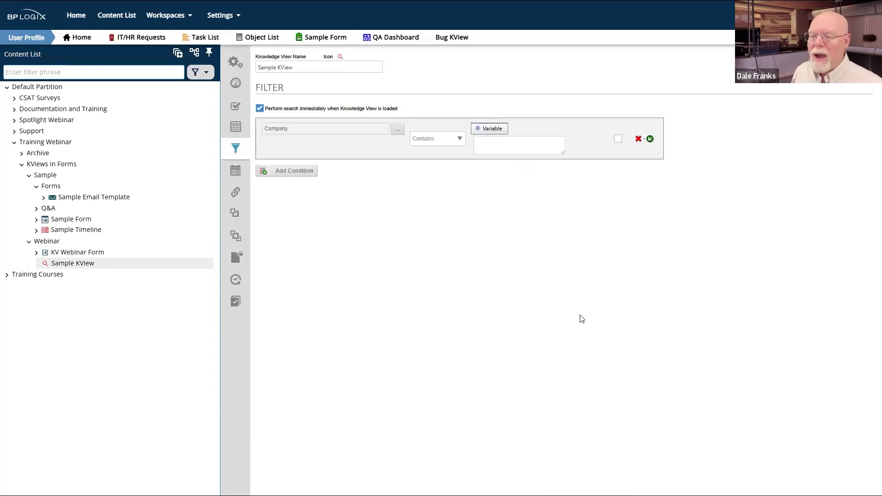
pyautogui.click(532, 142)
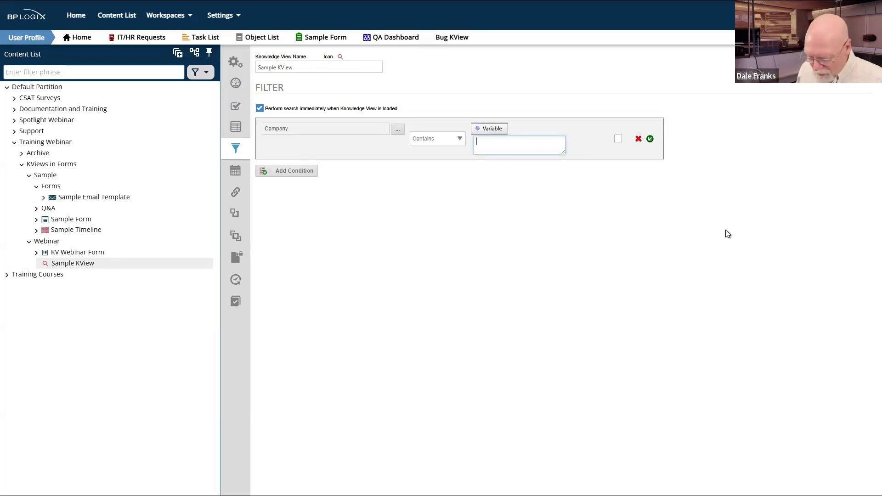
pyautogui.write('Company')
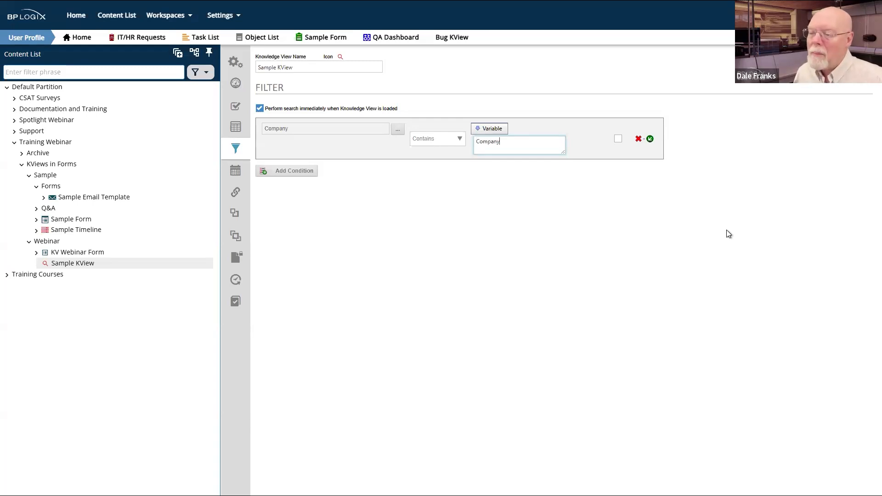
pyautogui.doubleClick(499, 141)
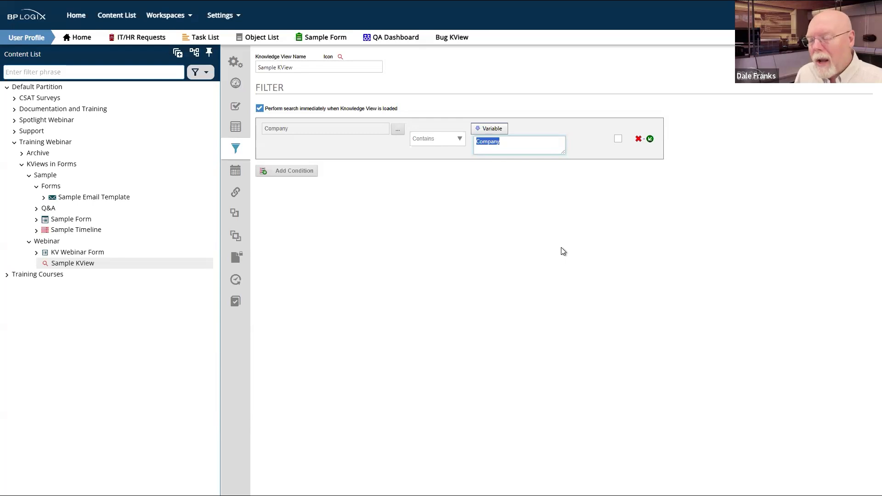
# Step: Save the Sample KView and close the editor
pyautogui.click(852, 54)
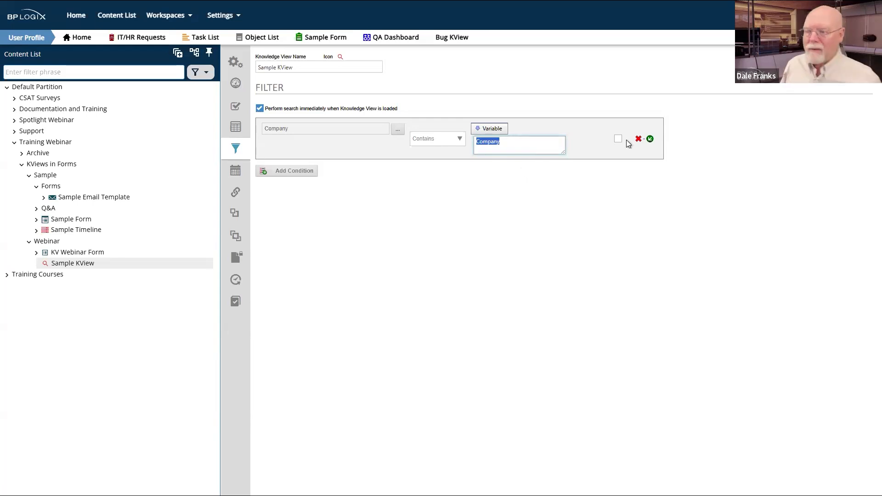
pyautogui.moveTo(849, 57)
pyautogui.click(818, 70)
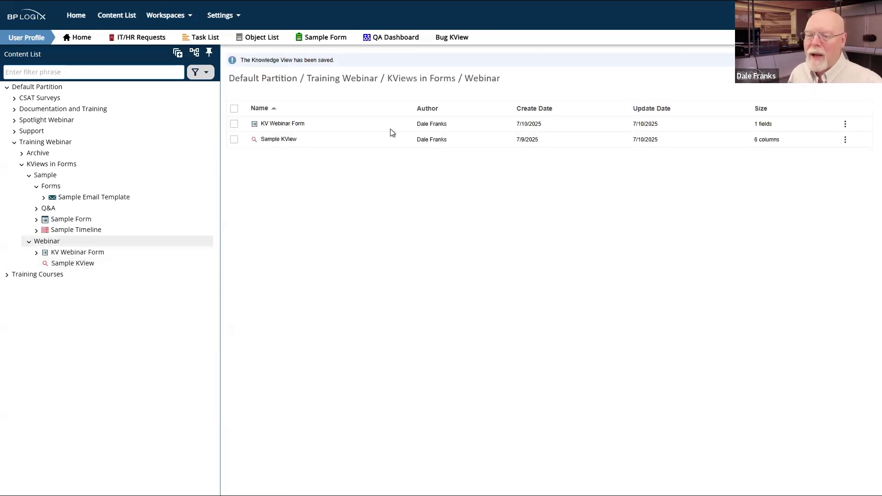
pyautogui.click(277, 125)
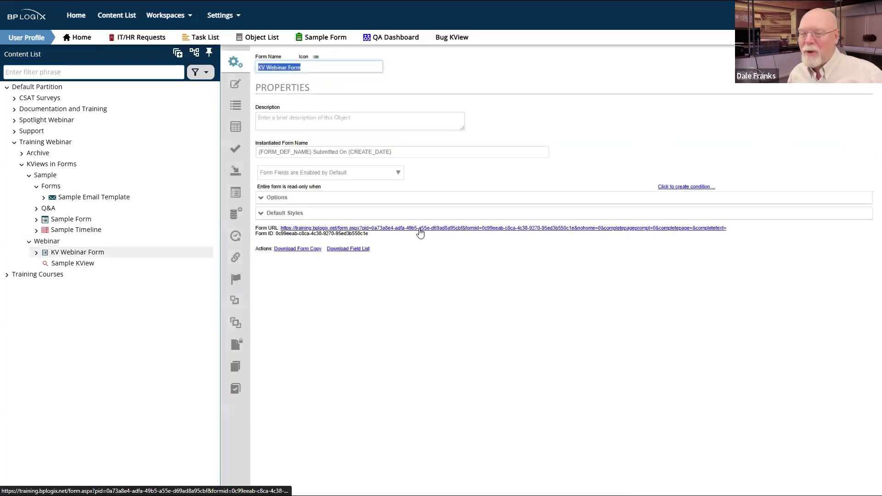
pyautogui.click(234, 86)
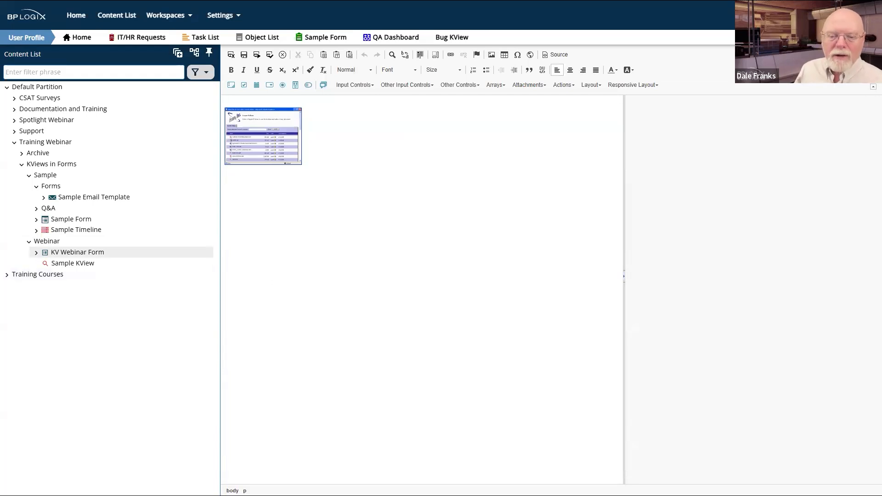
pyautogui.click(35, 241)
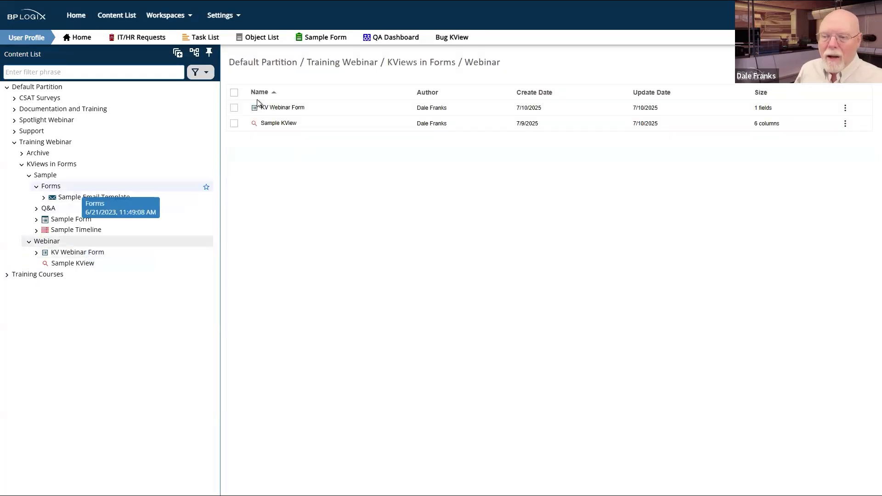
pyautogui.click(233, 109)
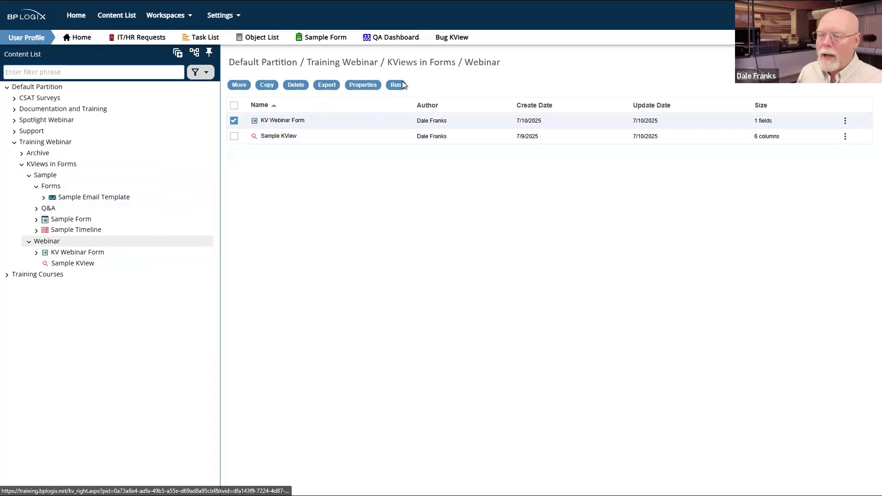
# Step: Run the KV Webinar Form again to see its Sample KView list 100 companies unfiltered
pyautogui.click(398, 85)
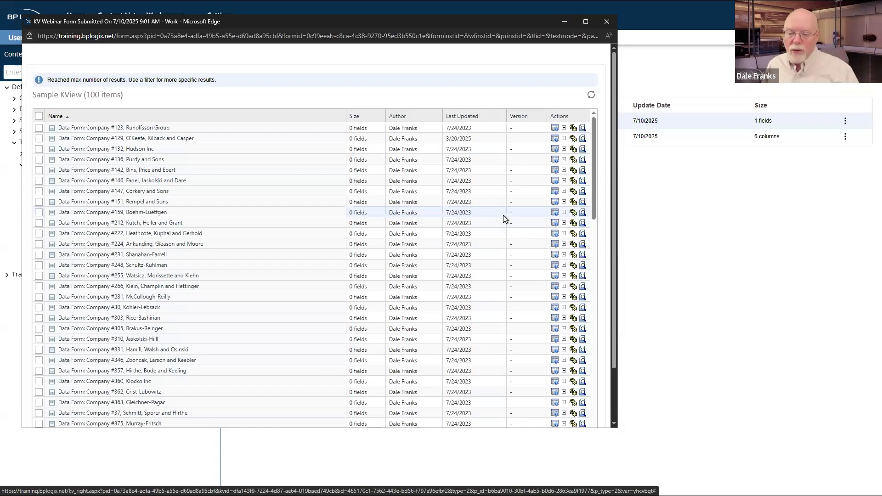
# Step: Scroll through the 100-item KView list, then close the form test window
pyautogui.scroll(-6, 161, 225)
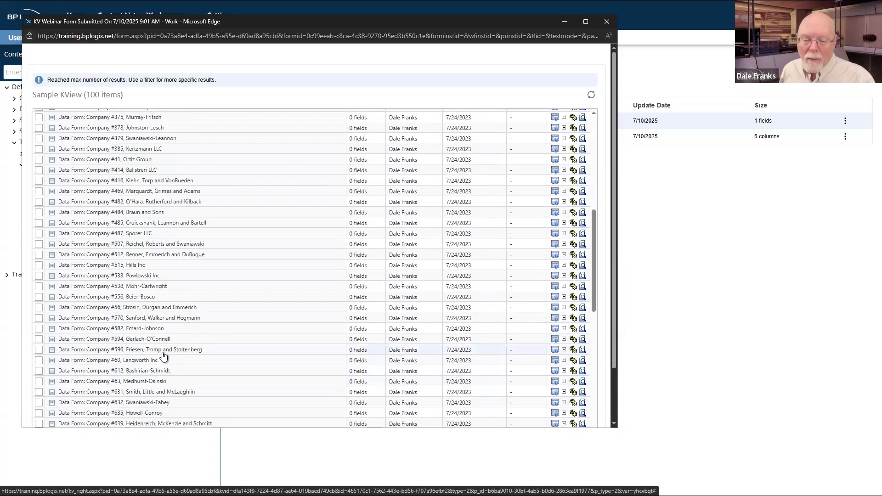
pyautogui.scroll(6, 163, 355)
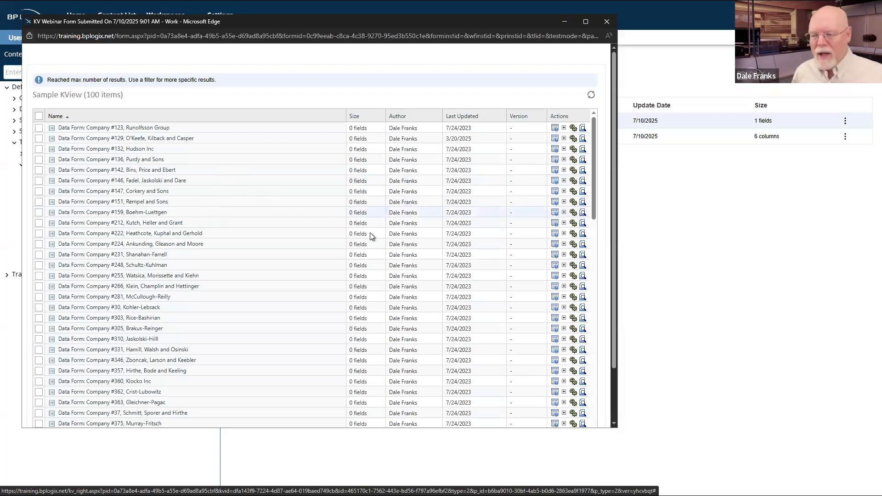
pyautogui.click(611, 21)
# Step: Open the KV Webinar Form's layout and type 'Filter:' above the embedded KView
pyautogui.click(282, 122)
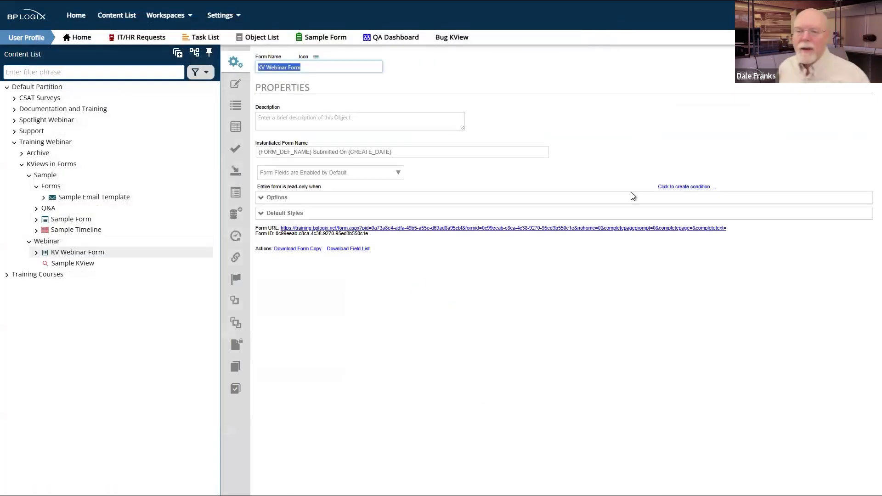
pyautogui.click(235, 92)
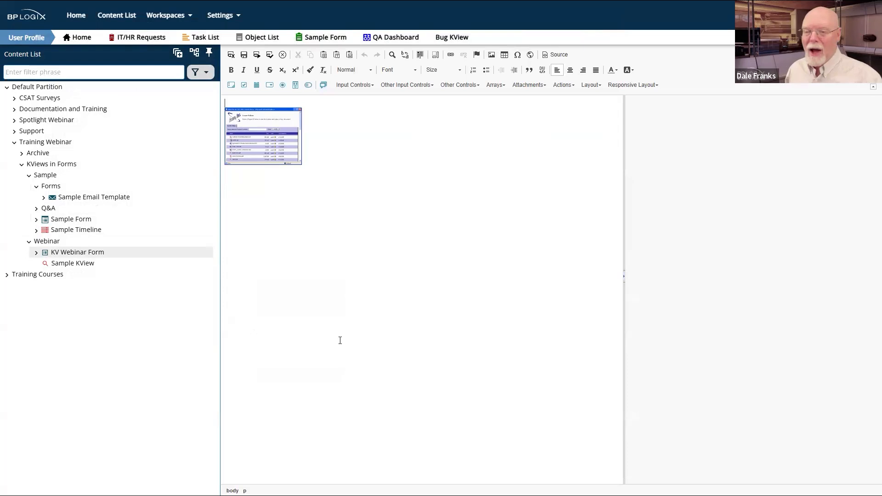
pyautogui.write('Fi')
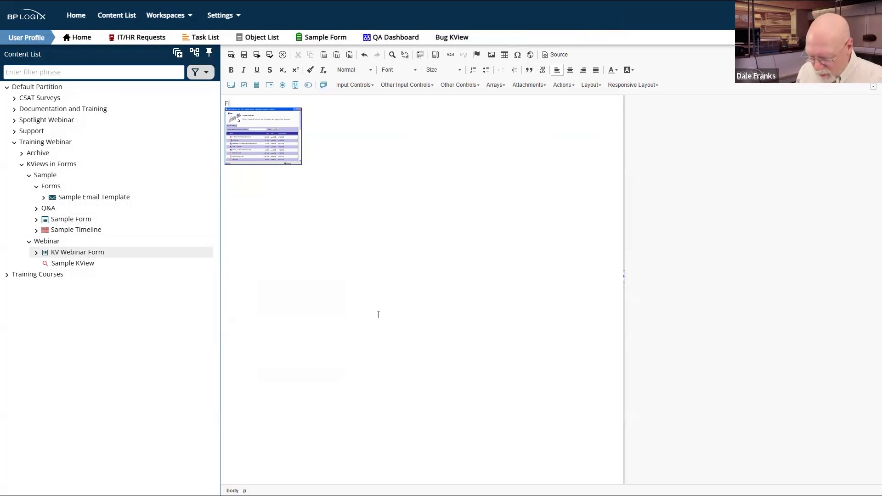
pyautogui.write('lter:')
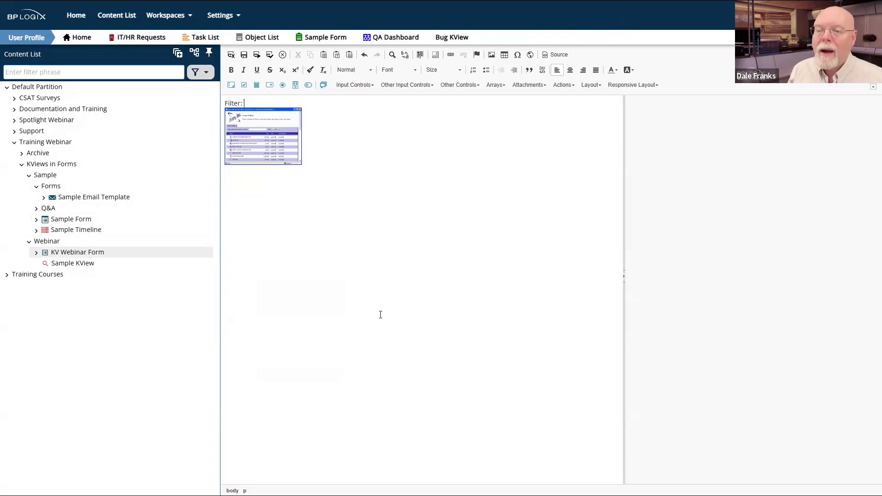
# Step: Insert a text input named 'Filter' after the Filter: label and show its field properties
pyautogui.click(231, 85)
pyautogui.click(709, 152)
pyautogui.hotkey('ctrl', 'a')
pyautogui.write('Filter')
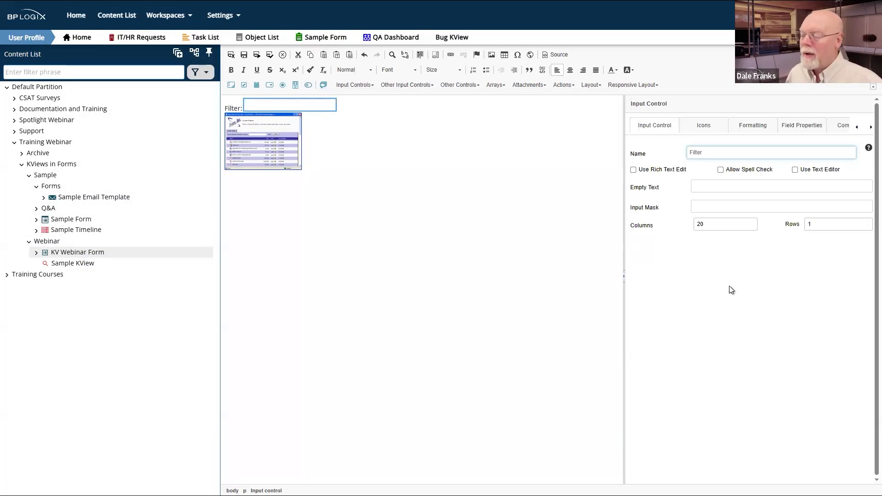
pyautogui.click(721, 271)
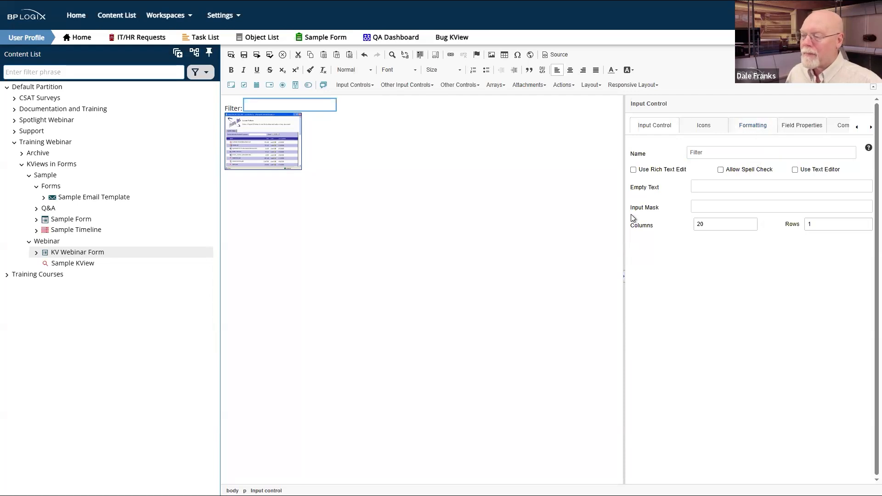
pyautogui.click(802, 125)
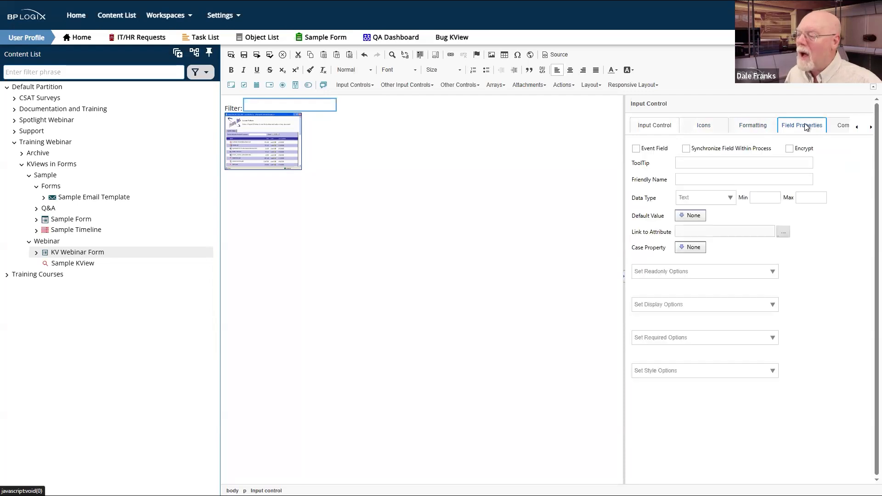
# Step: Mark the Filter input as an Event Field, then deselect it
pyautogui.click(636, 150)
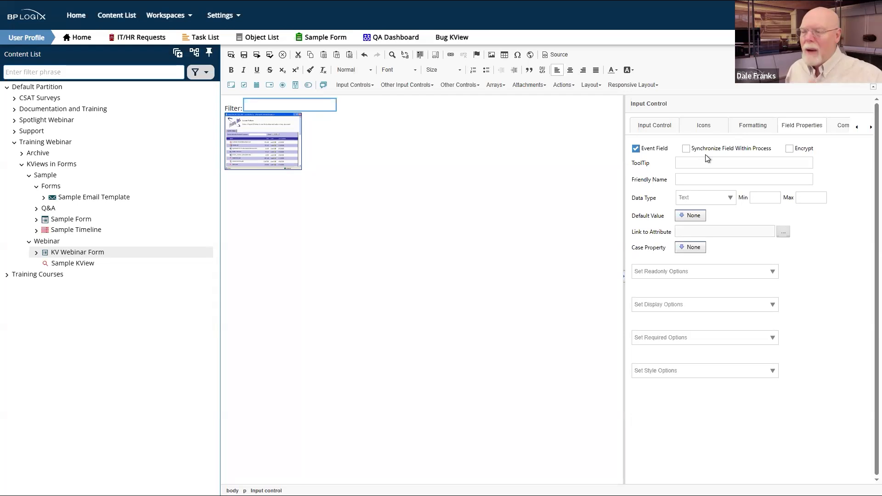
pyautogui.click(309, 107)
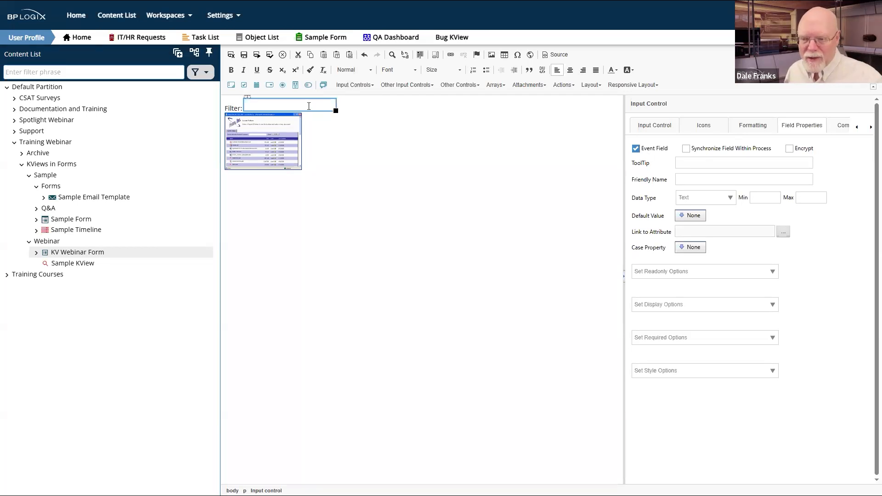
pyautogui.click(396, 221)
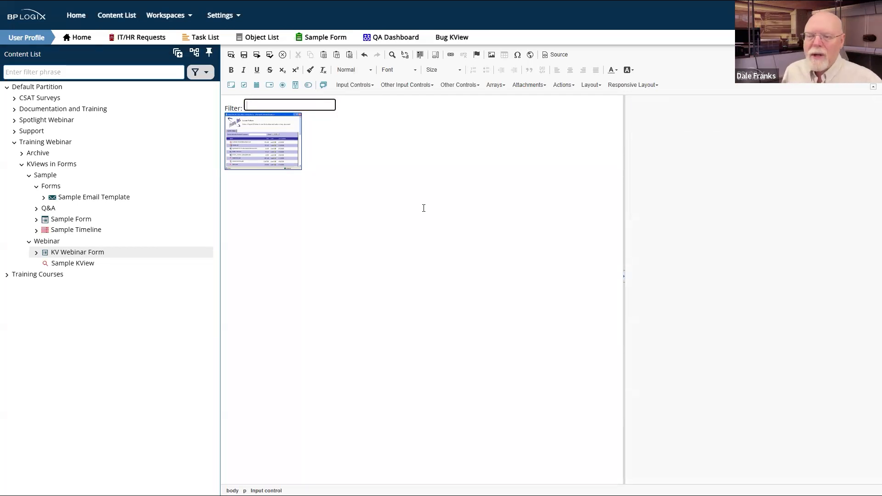
# Step: Select the embedded Kview1 control to show its Knowledge View Control properties
pyautogui.click(349, 114)
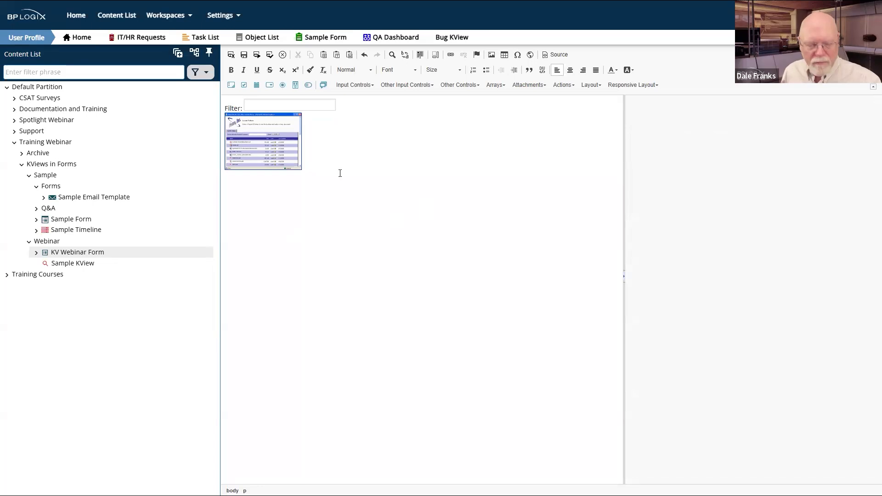
pyautogui.click(265, 130)
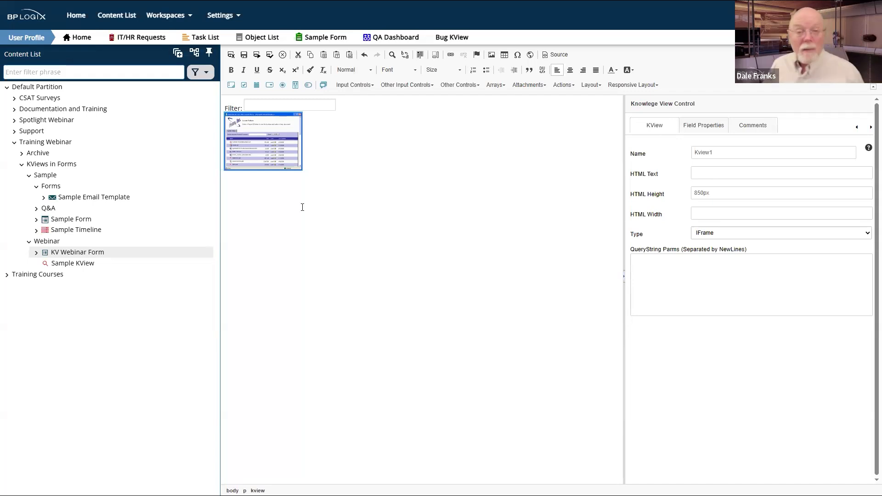
# Step: Set Kview1's QueryString Parms to Company={:Filter}
pyautogui.click(698, 271)
pyautogui.write('C')
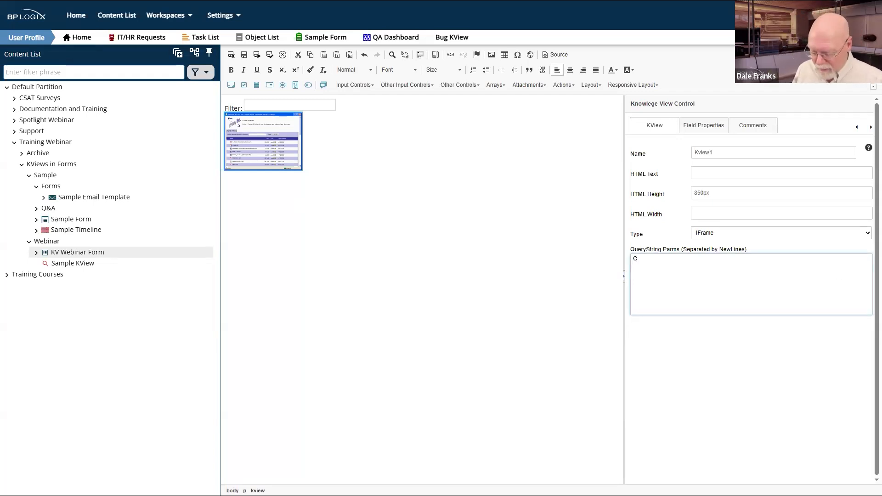
pyautogui.write('ompany')
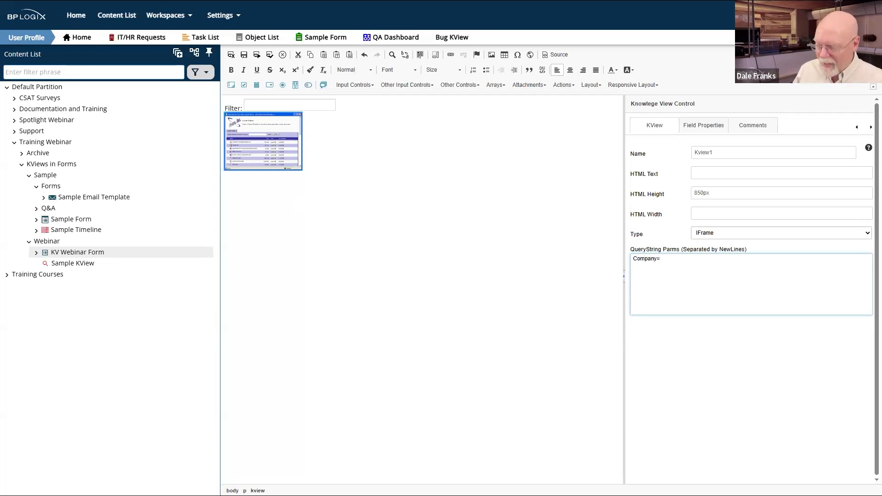
pyautogui.write('={:Filter')
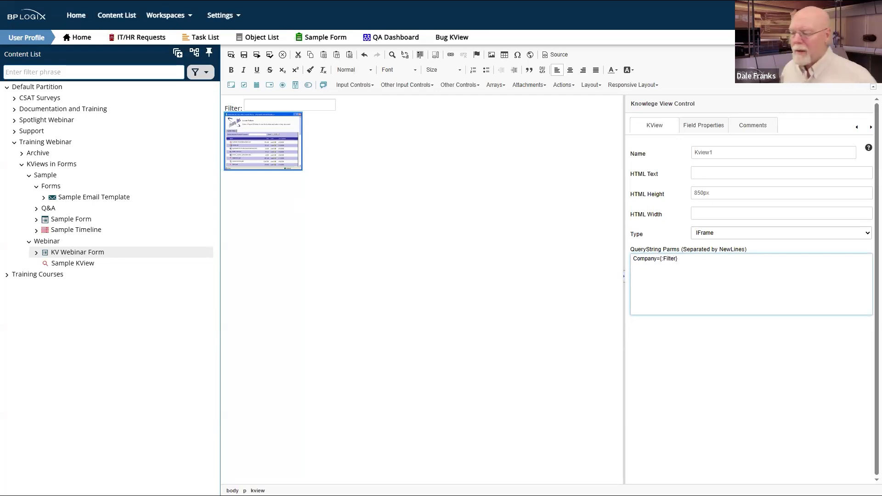
pyautogui.click(753, 353)
# Step: Point out the Company and {:Filter} parts of the parameter, then save and test-run the form
pyautogui.doubleClick(643, 259)
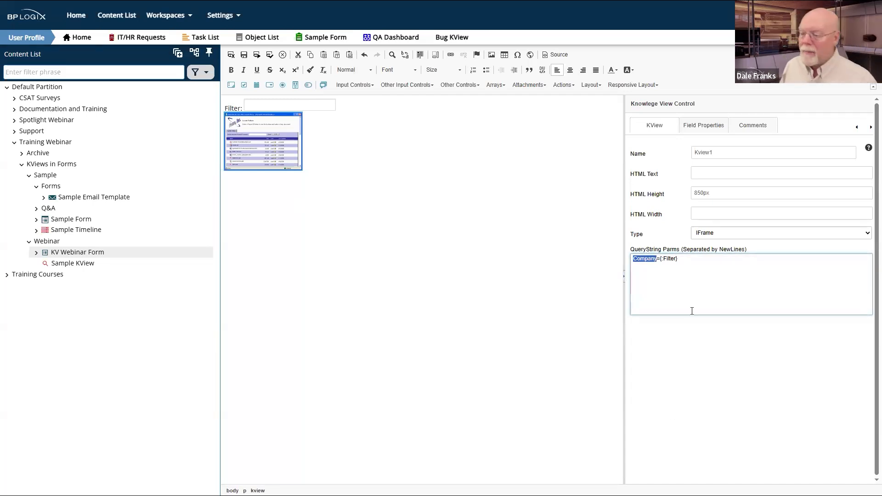
pyautogui.click(660, 260)
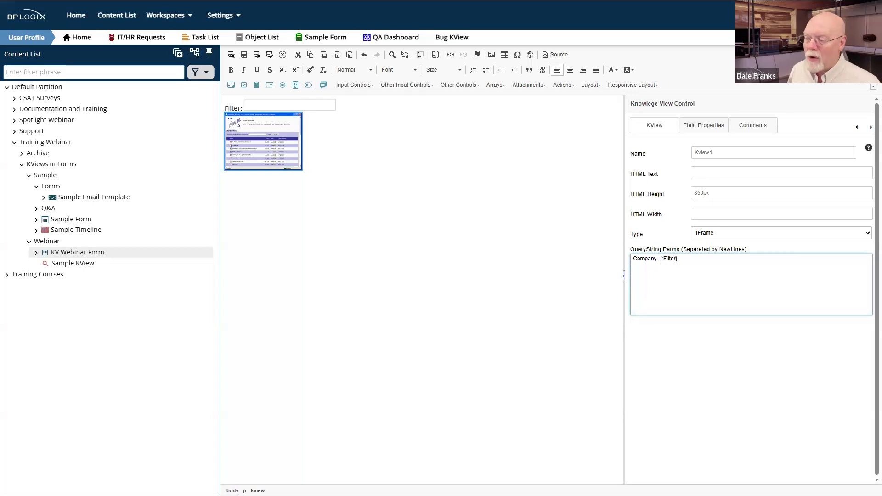
pyautogui.moveTo(659, 260); pyautogui.dragTo(688, 256)
pyautogui.click(687, 271)
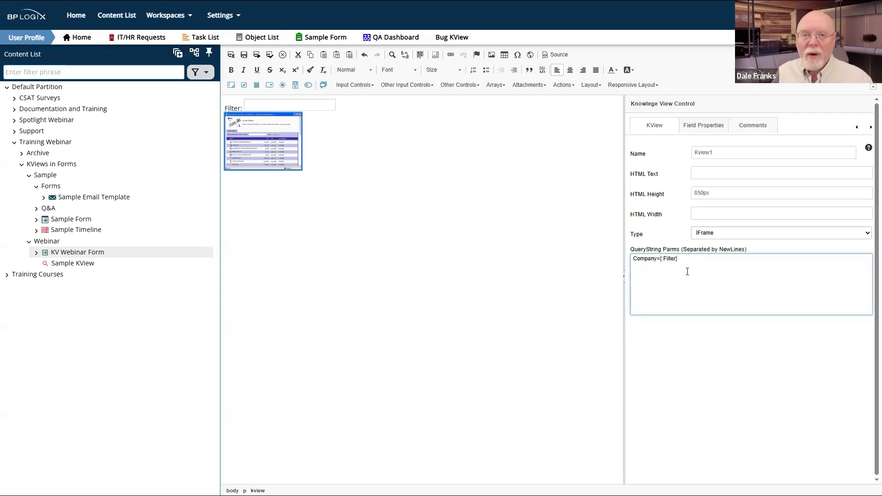
pyautogui.doubleClick(644, 258)
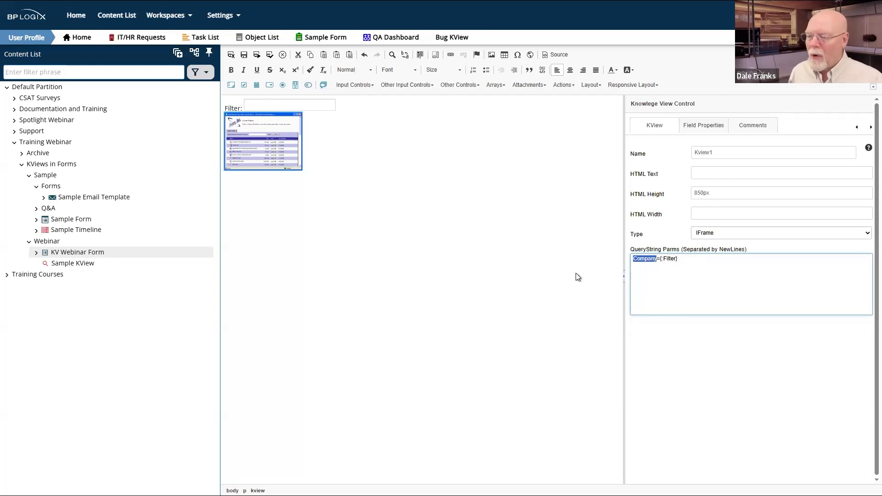
pyautogui.click(529, 268)
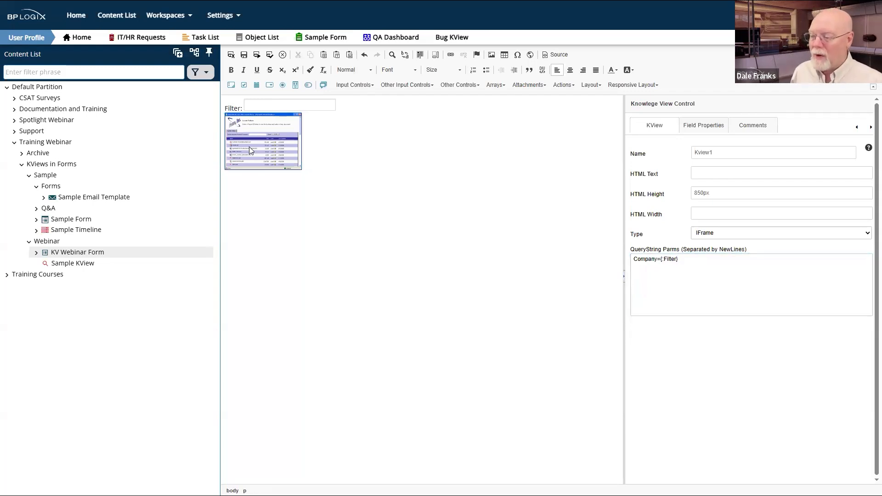
pyautogui.click(256, 55)
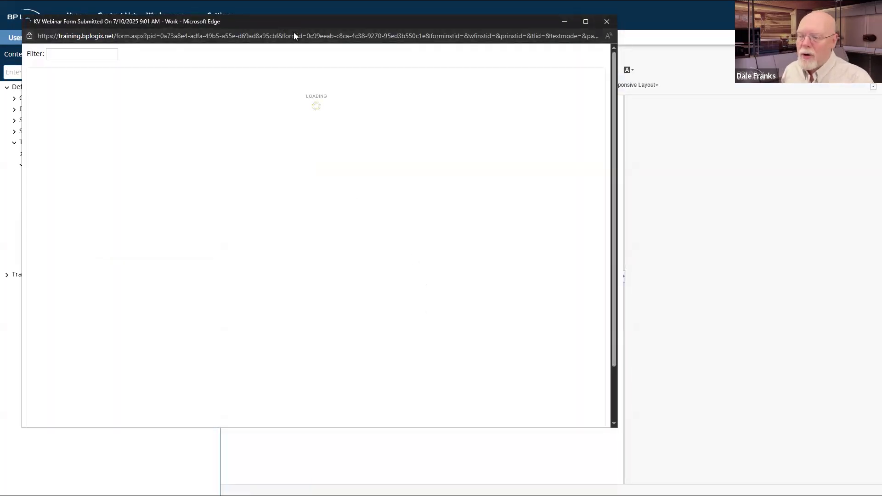
# Step: Filter the running form's Sample KView by 'bin'
pyautogui.moveTo(294, 26); pyautogui.dragTo(532, 54)
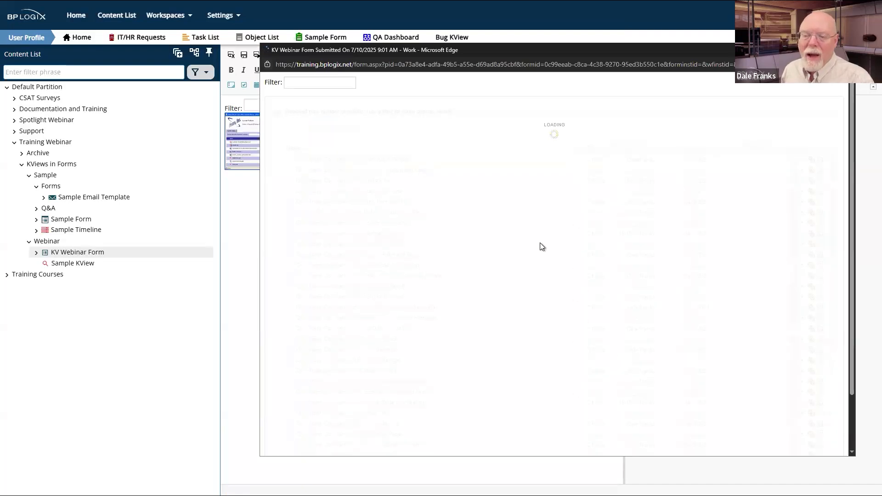
pyautogui.click(325, 81)
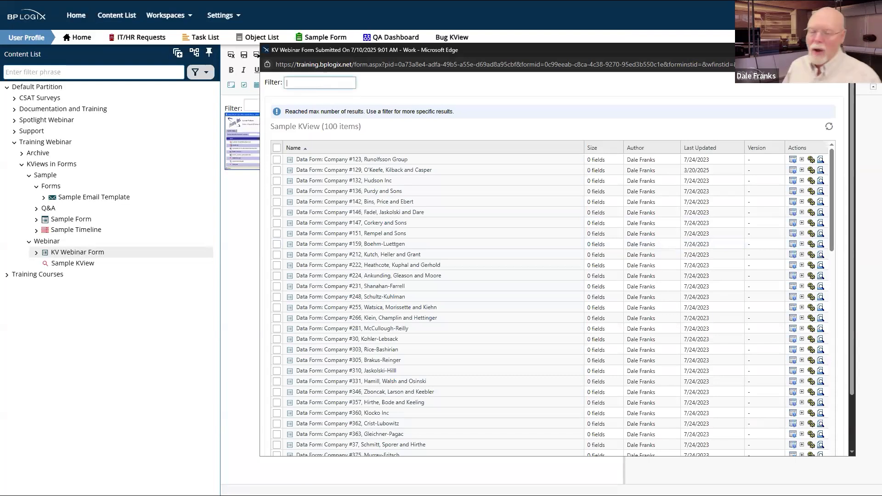
pyautogui.write('bin')
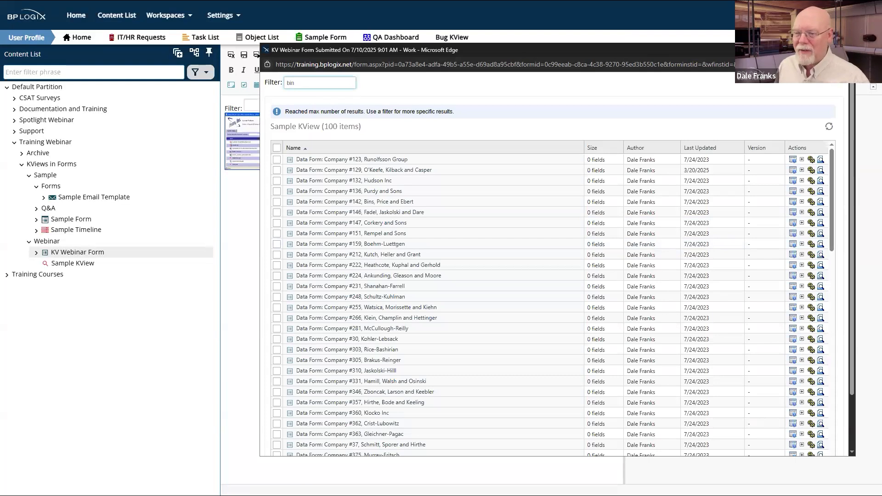
pyautogui.press('Return')
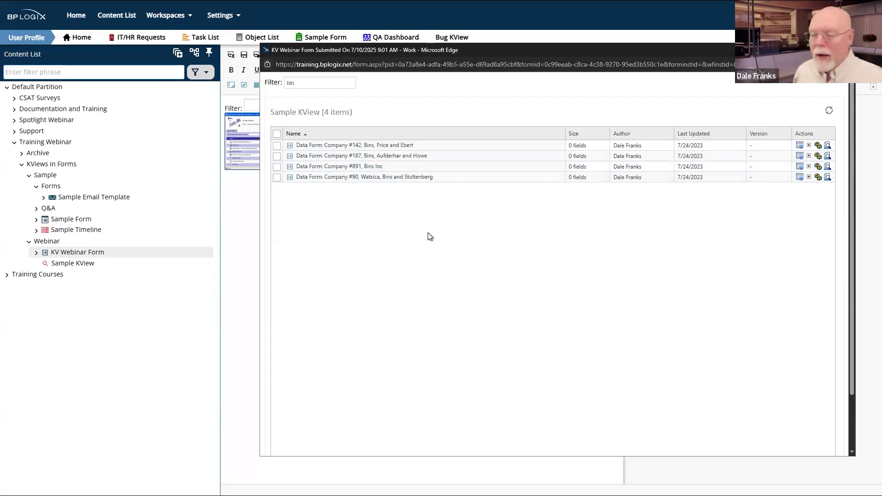
pyautogui.click(326, 92)
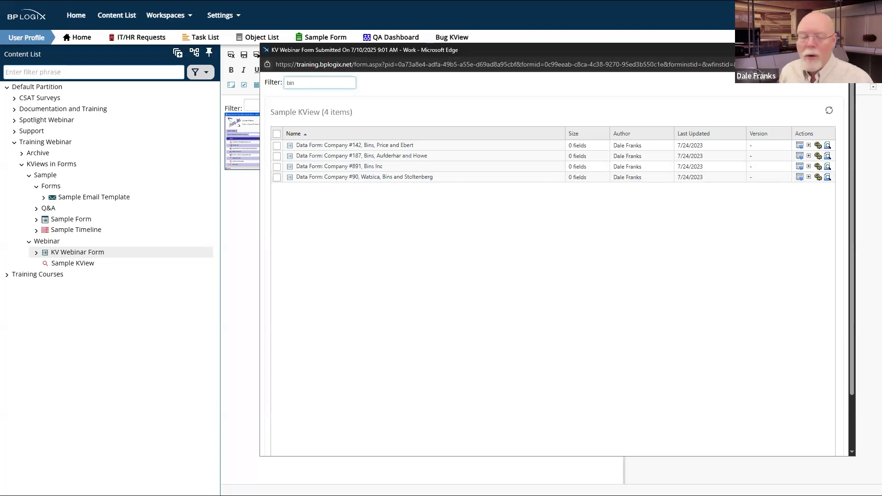
# Step: Close the test window, then save and close the KV Webinar Form
pyautogui.click(845, 50)
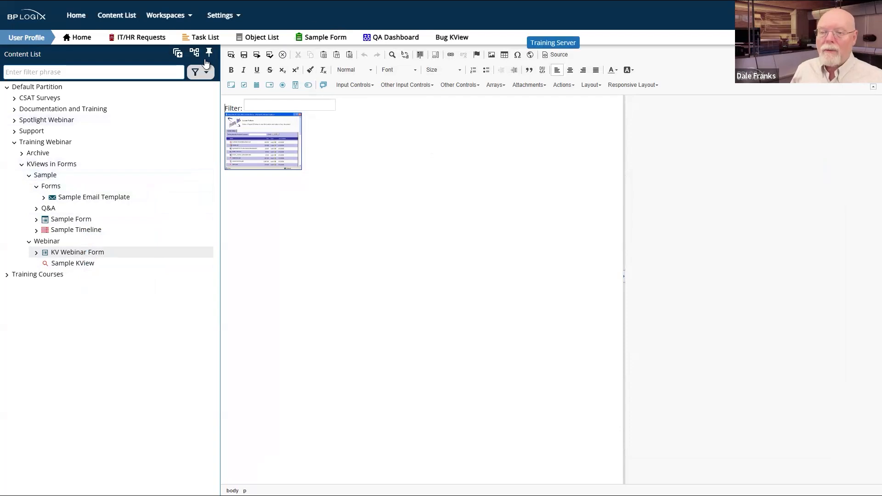
pyautogui.click(231, 55)
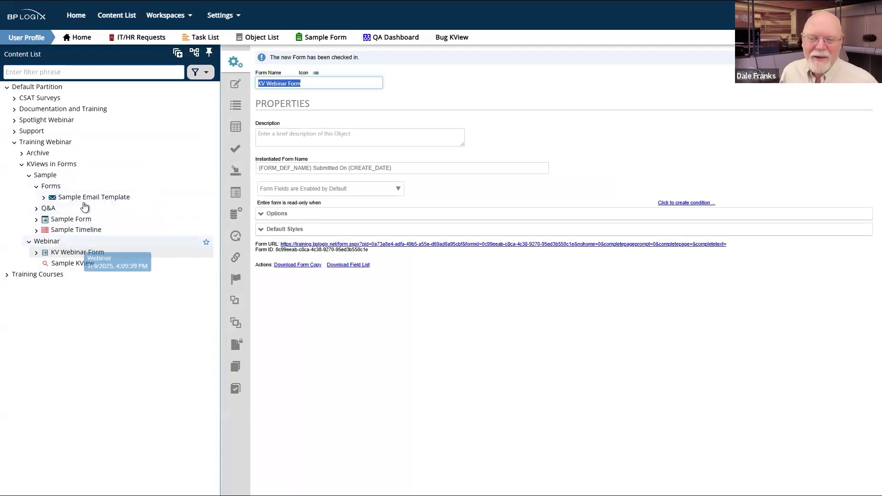
# Step: Run the Sample Form from the Sample folder
pyautogui.click(45, 178)
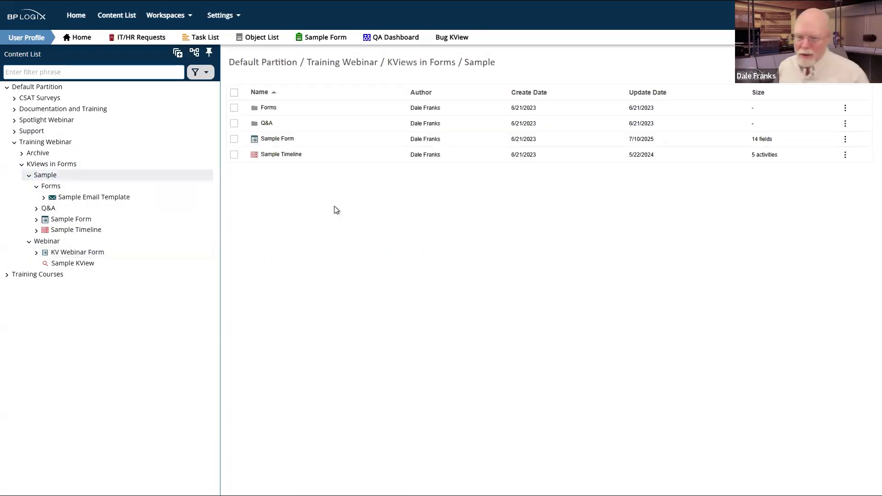
pyautogui.click(234, 139)
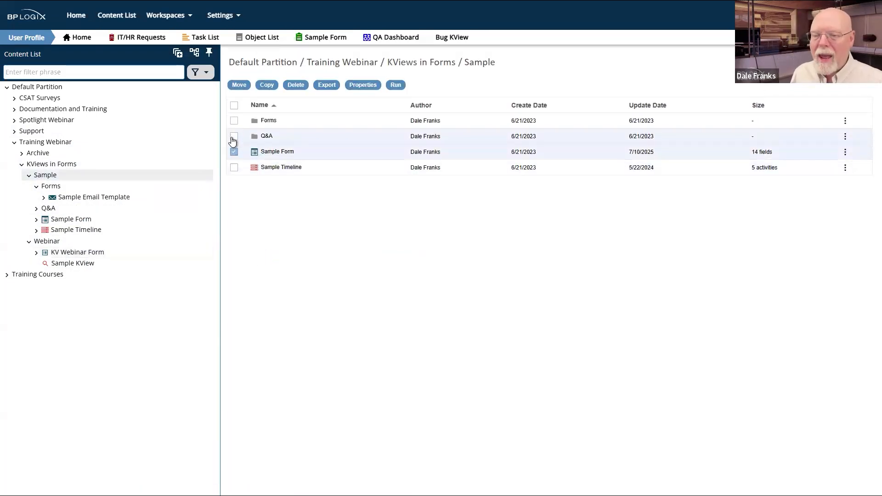
pyautogui.click(396, 86)
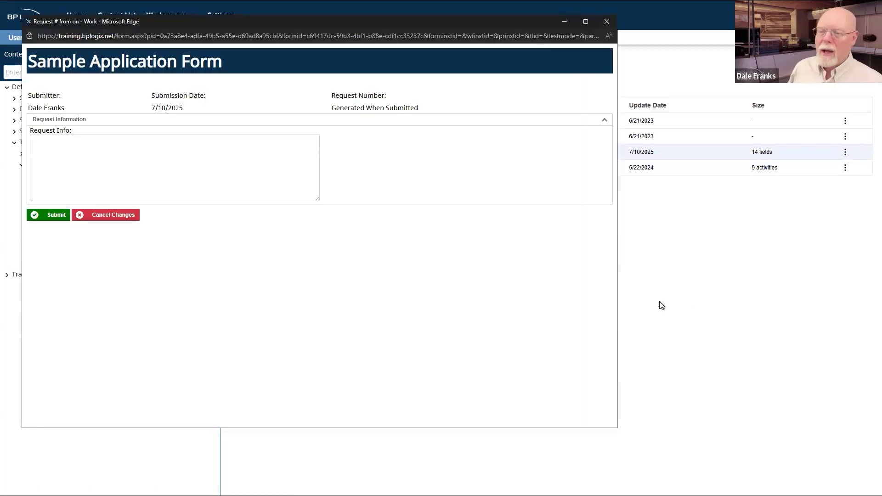
# Step: Type filler text into the multi-line Request Info box
pyautogui.click(210, 175)
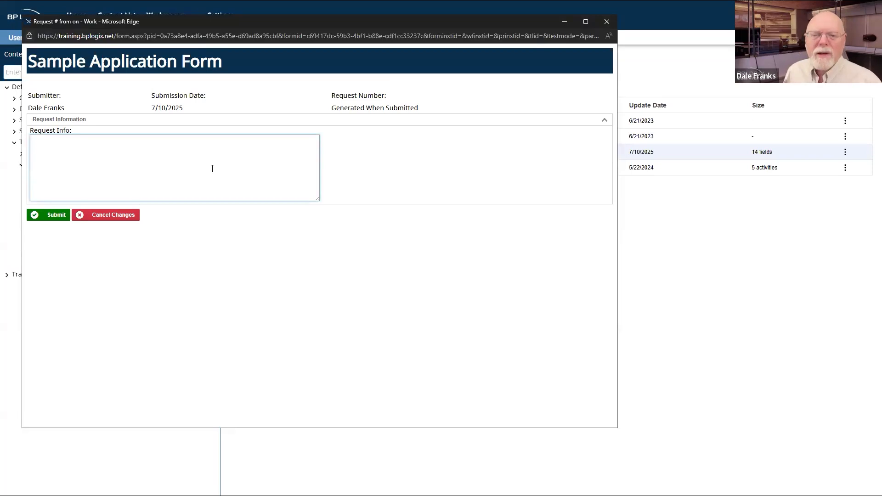
pyautogui.write('sdf gsdf gsdf gsdf gsdf')
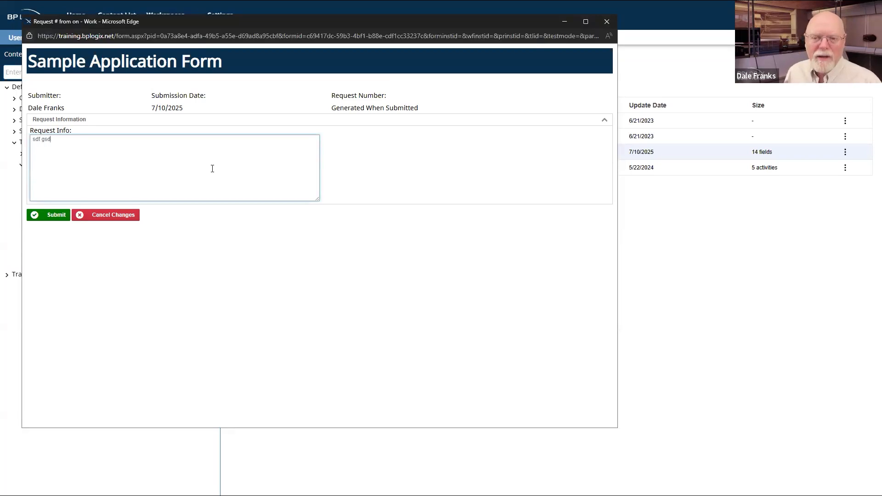
pyautogui.write('qerty qw4e5yh w46 hjwrt h')
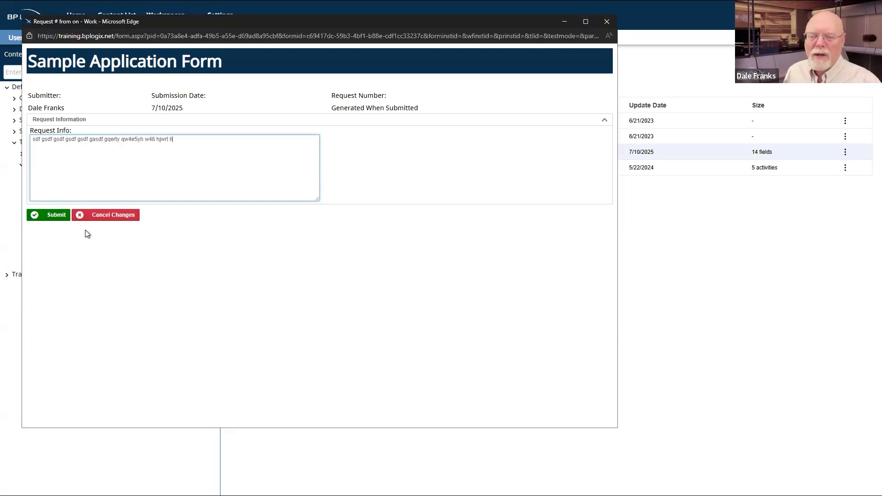
pyautogui.click(82, 258)
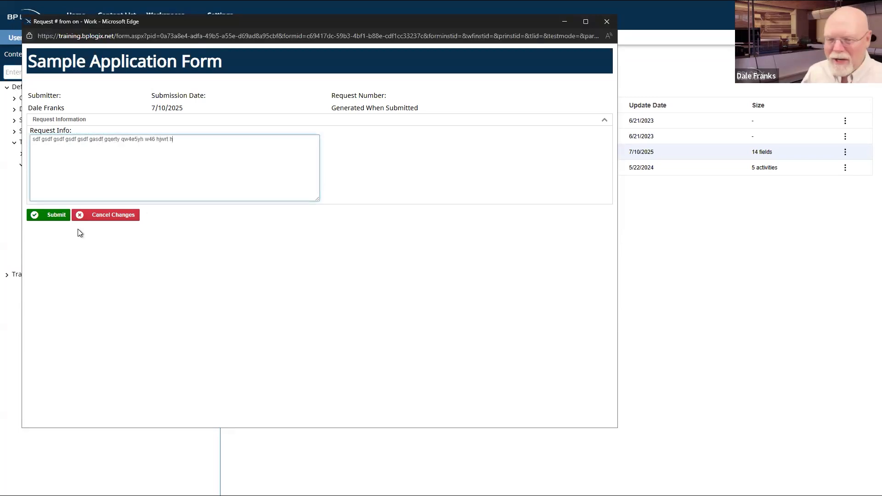
# Step: Submit the Sample Application Form and review the resulting Request #617 with its Q&A Section
pyautogui.click(57, 215)
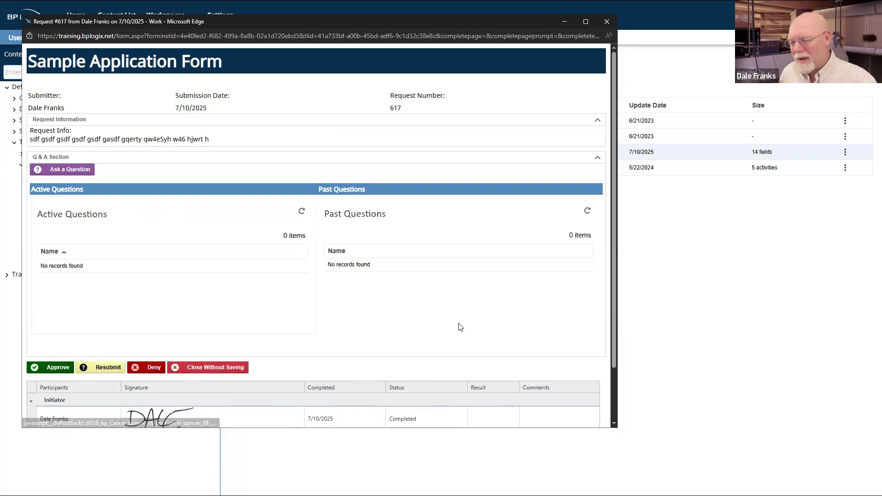
pyautogui.scroll(-2, 459, 327)
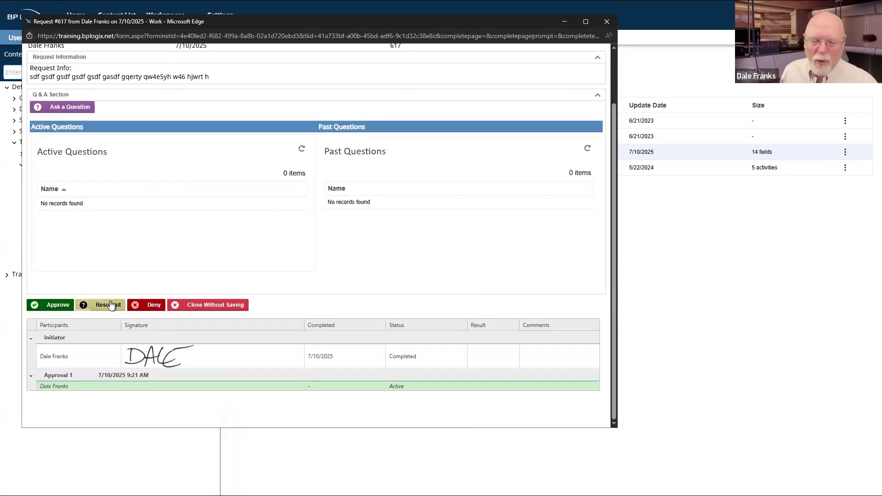
pyautogui.scroll(2, 110, 305)
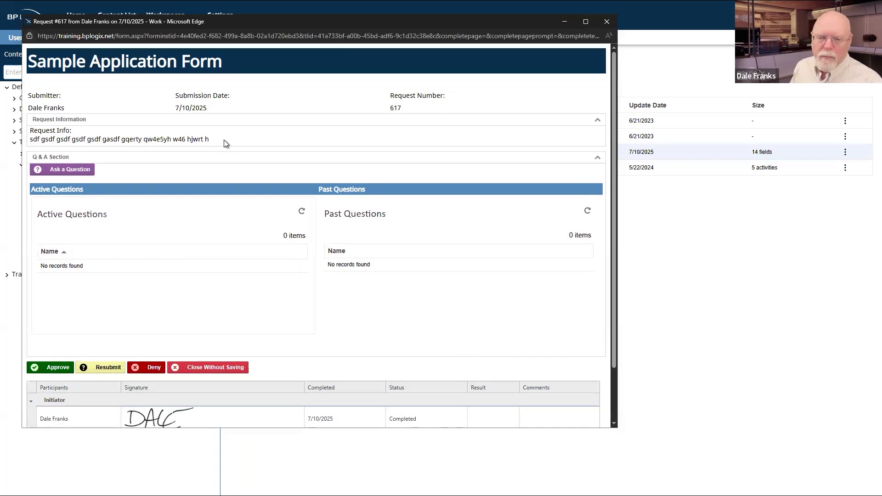
# Step: Ask 'Is this a question?' through Ask a Question, sending it to a user found in Who to Ask
pyautogui.click(68, 170)
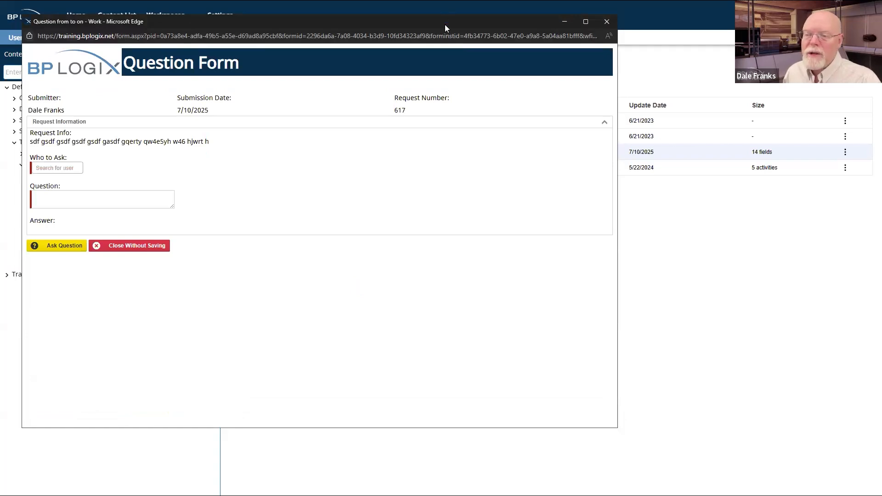
pyautogui.moveTo(444, 24); pyautogui.dragTo(638, 41)
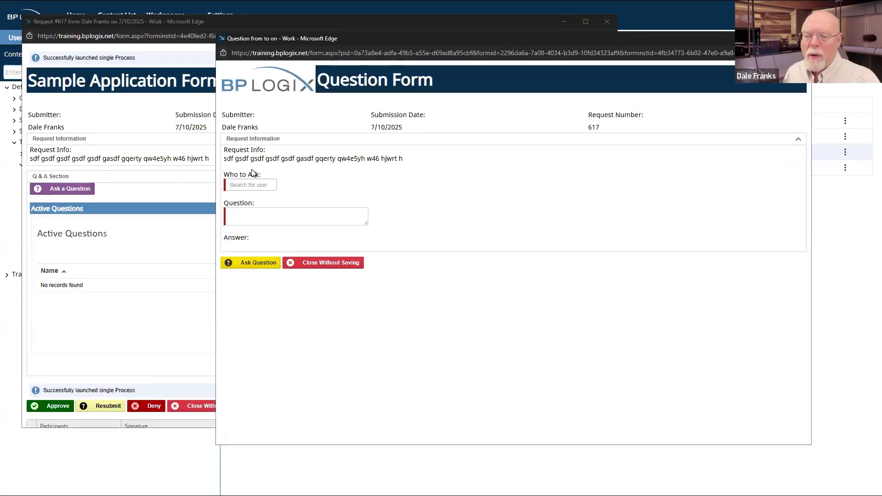
pyautogui.moveTo(416, 158); pyautogui.dragTo(247, 159)
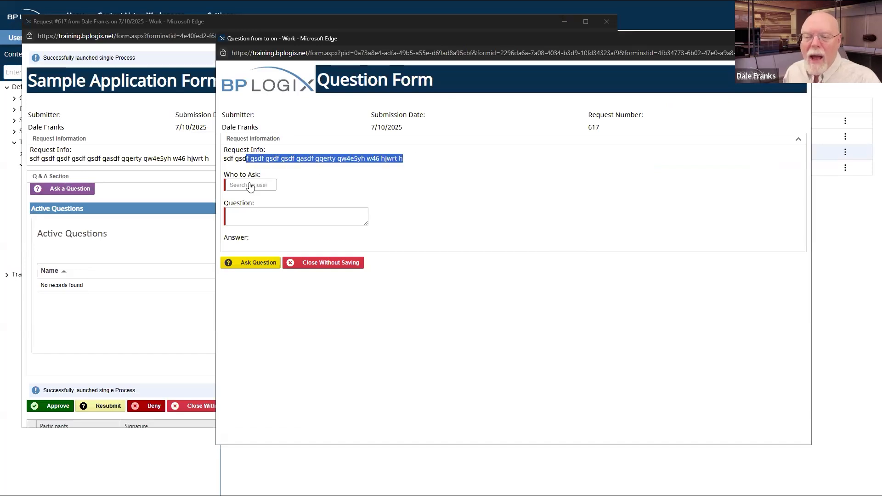
pyautogui.click(249, 185)
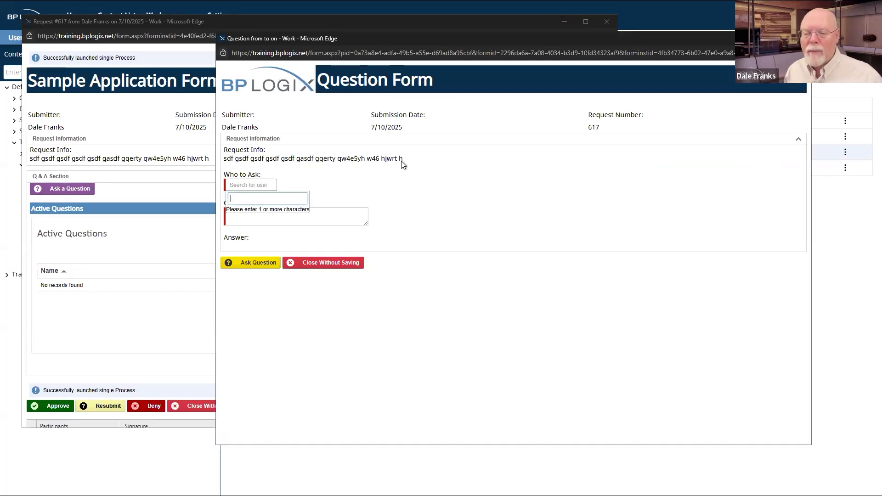
pyautogui.write('dian')
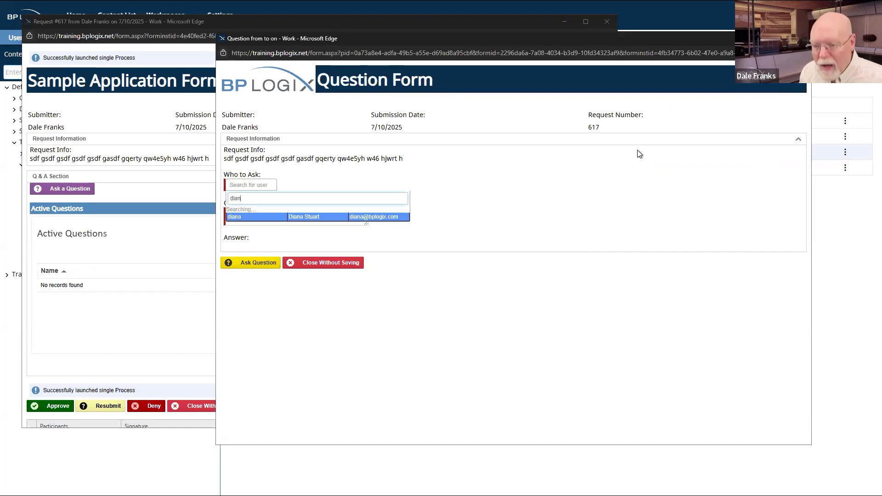
pyautogui.click(371, 218)
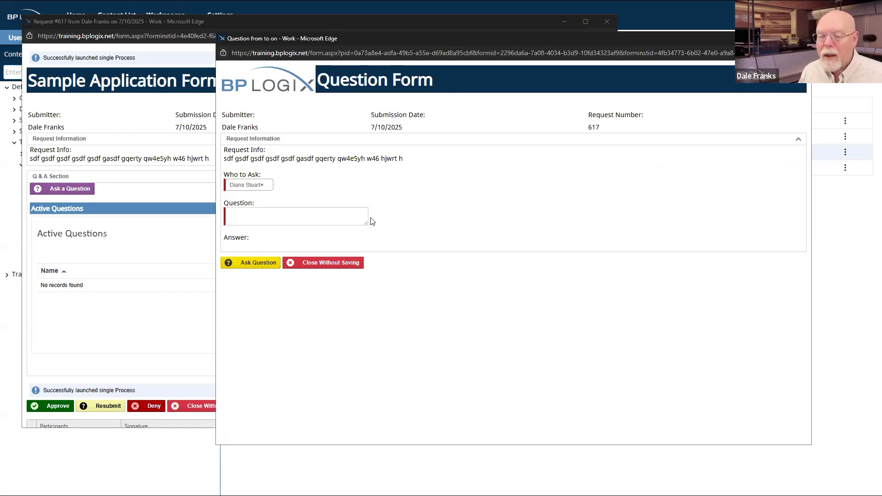
pyautogui.click(250, 221)
pyautogui.write('Is this a question?')
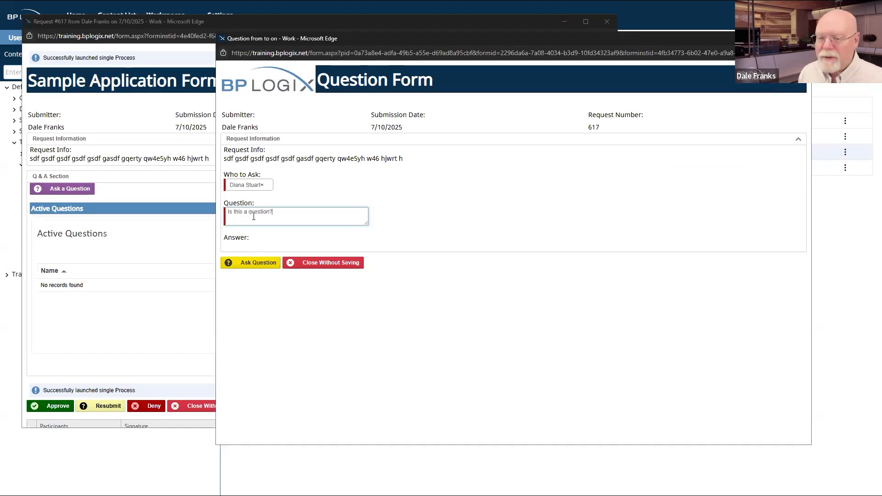
pyautogui.click(259, 264)
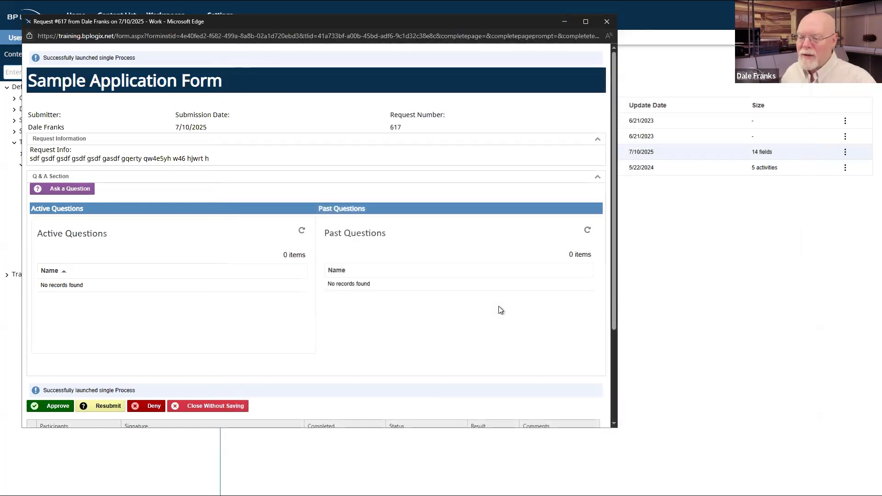
# Step: Refresh Active Questions to confirm the new question, then close the request without saving
pyautogui.click(302, 231)
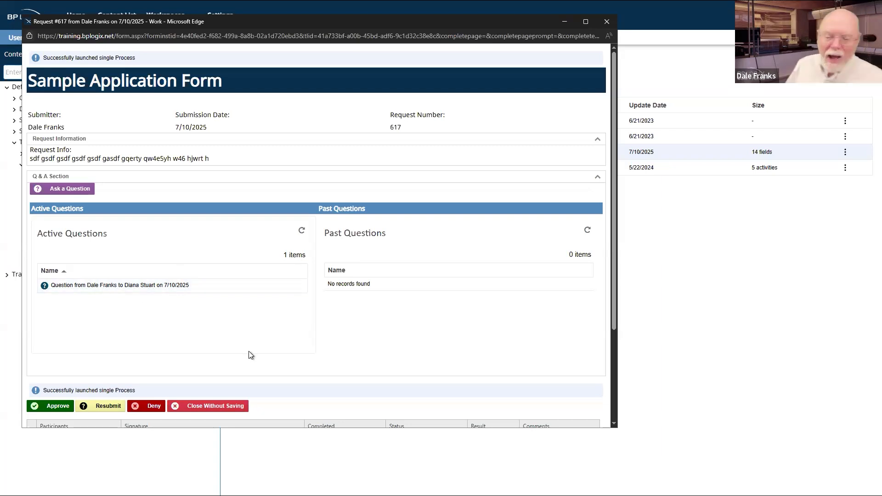
pyautogui.click(231, 407)
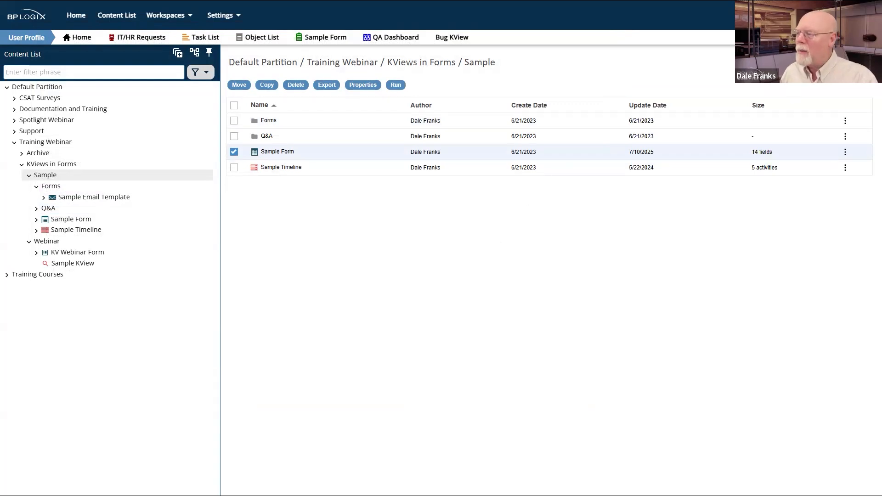
pyautogui.moveTo(850, 62)
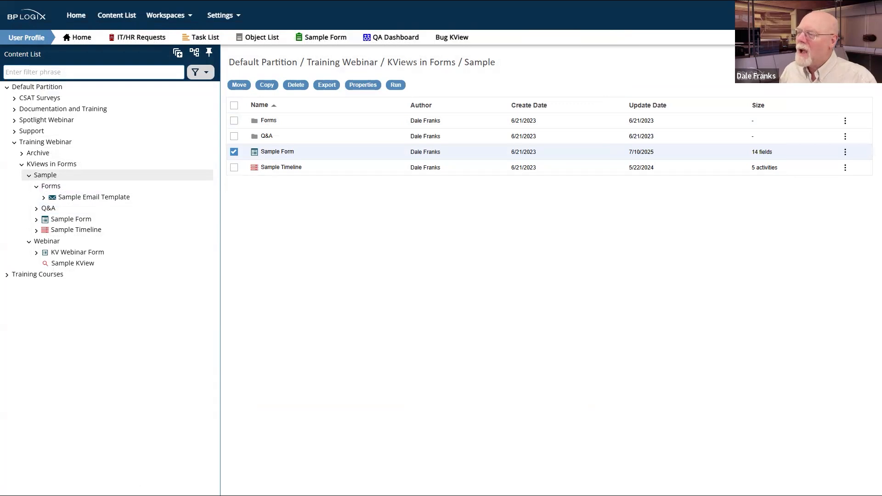
# Step: Impersonate the question's recipient through the profile menu's Impersonate User option
pyautogui.click(860, 15)
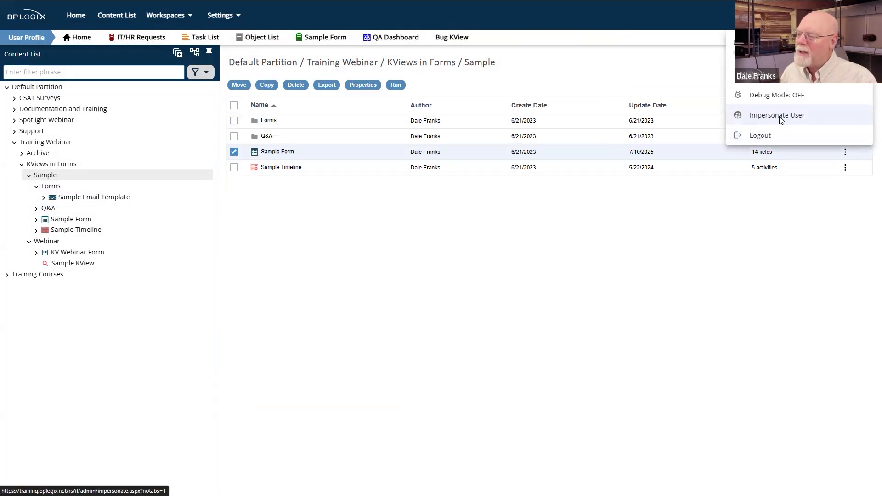
pyautogui.click(777, 115)
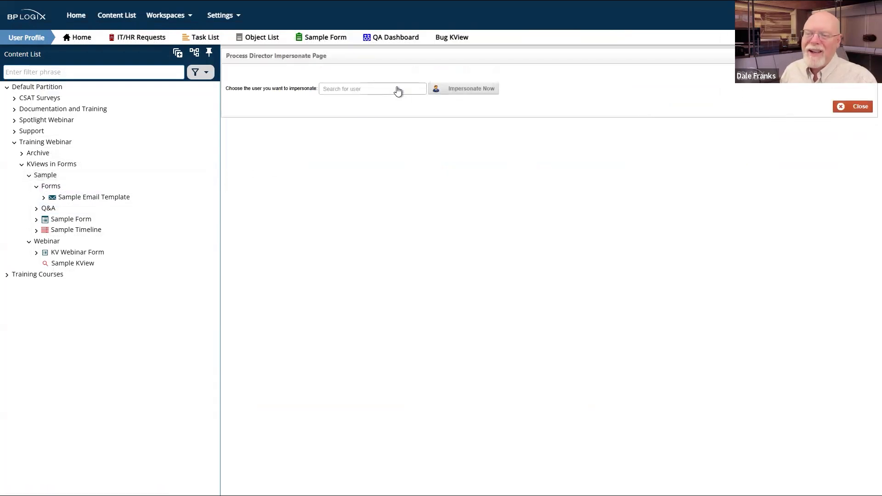
pyautogui.click(398, 90)
pyautogui.write('diana')
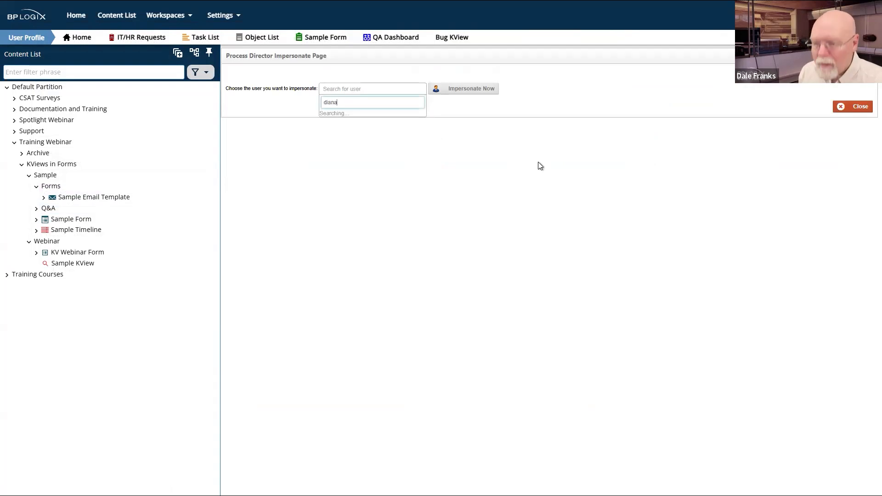
pyautogui.click(412, 122)
pyautogui.click(471, 88)
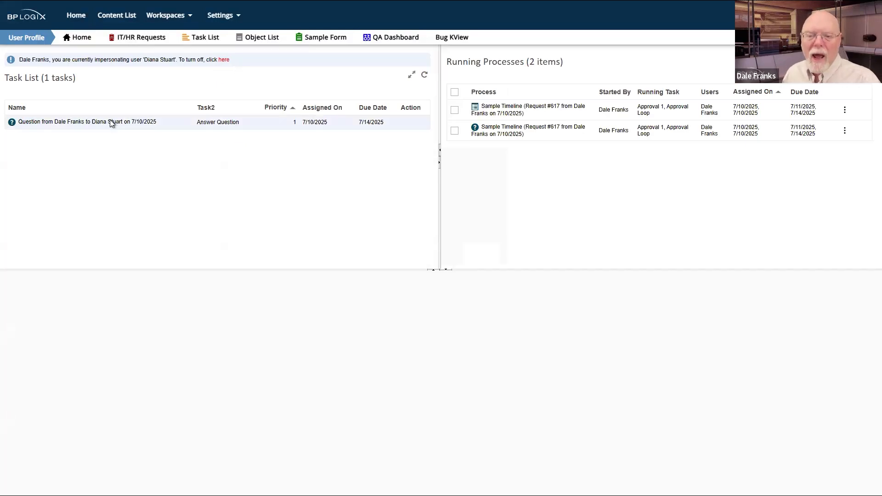
# Step: Open the Answer Question task, review the question and answer it 'Yes, it is.'
pyautogui.click(58, 122)
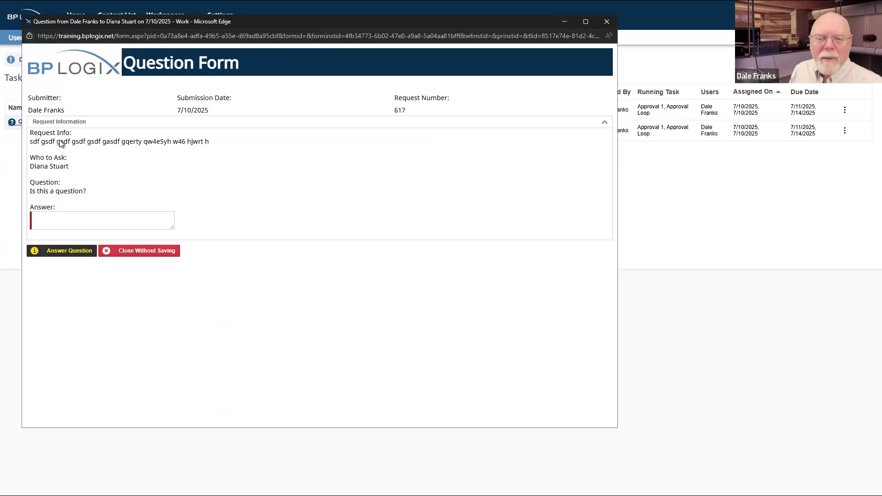
pyautogui.moveTo(69, 142); pyautogui.dragTo(167, 144)
pyautogui.moveTo(41, 157); pyautogui.dragTo(95, 166)
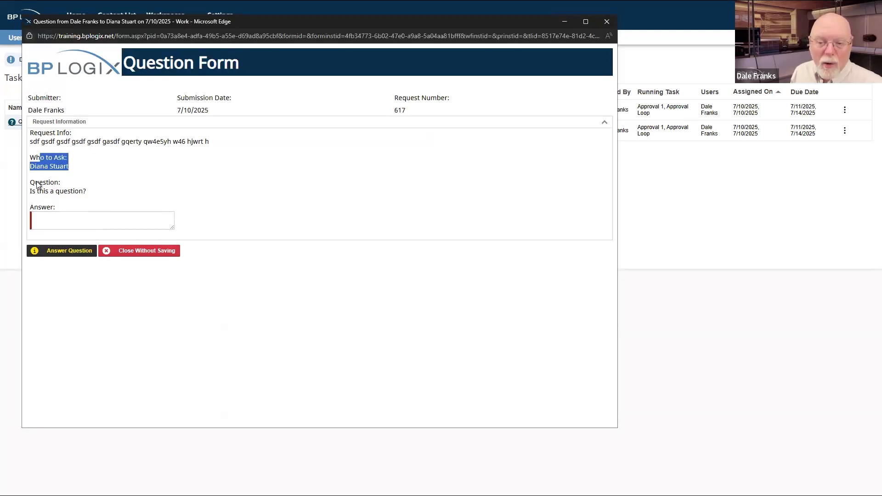
pyautogui.click(31, 195)
pyautogui.moveTo(67, 197); pyautogui.dragTo(80, 195)
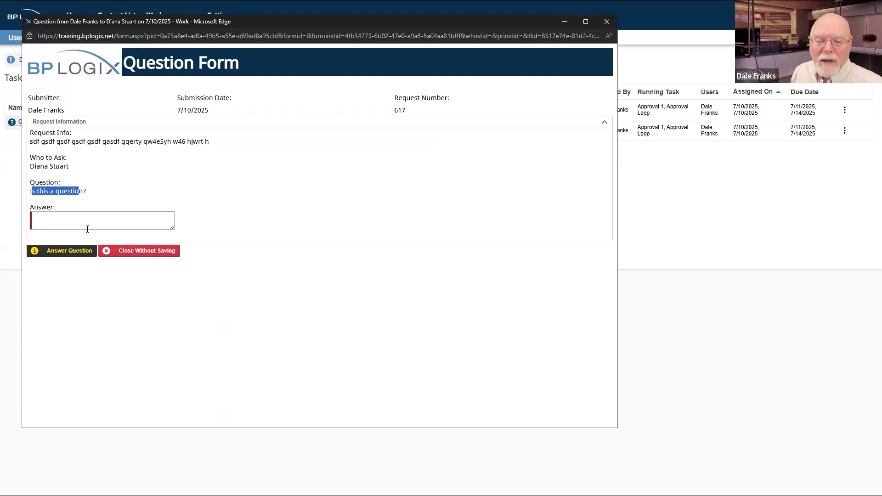
pyautogui.click(104, 221)
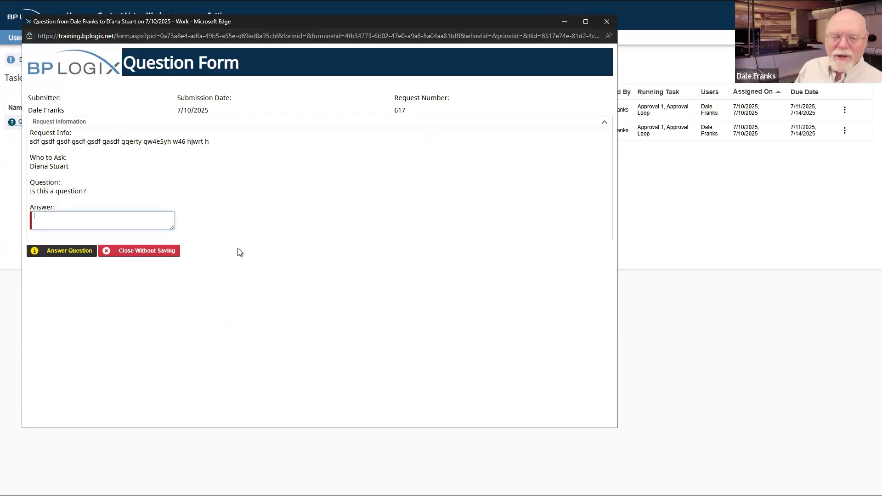
pyautogui.write('Yes, it is.')
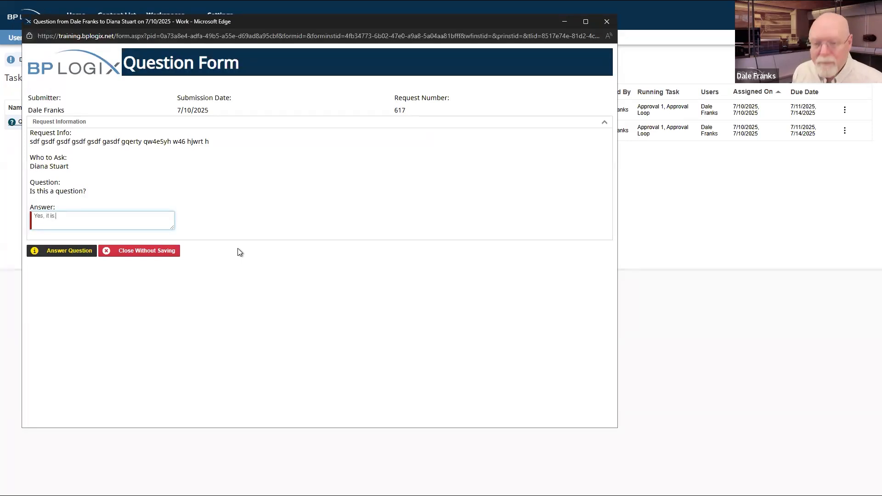
pyautogui.click(73, 253)
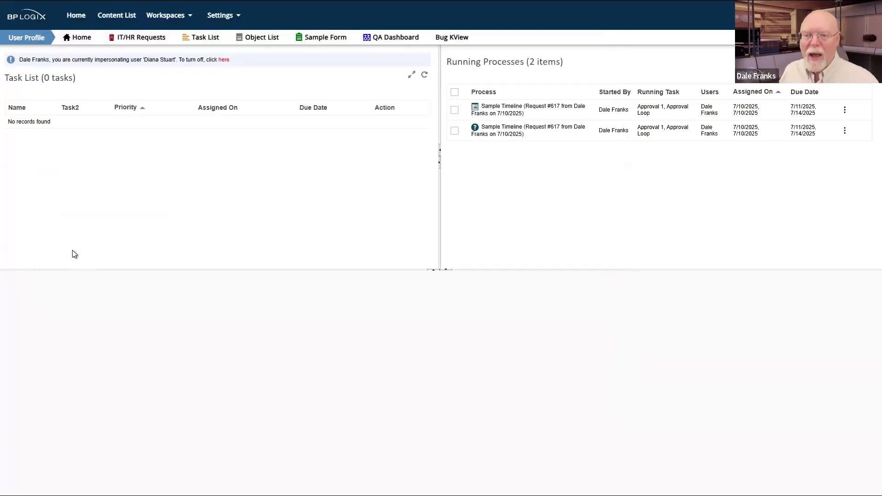
# Step: Stop impersonating and reopen Request #617 from the Task List
pyautogui.click(228, 59)
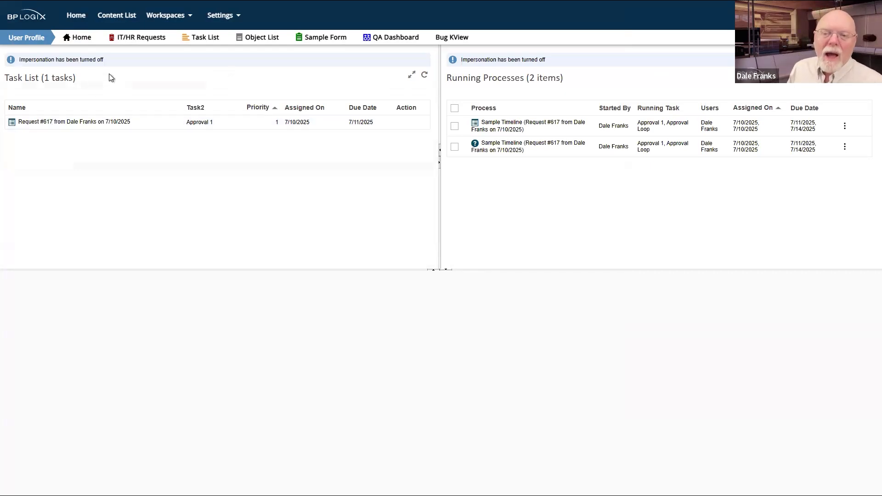
pyautogui.click(92, 124)
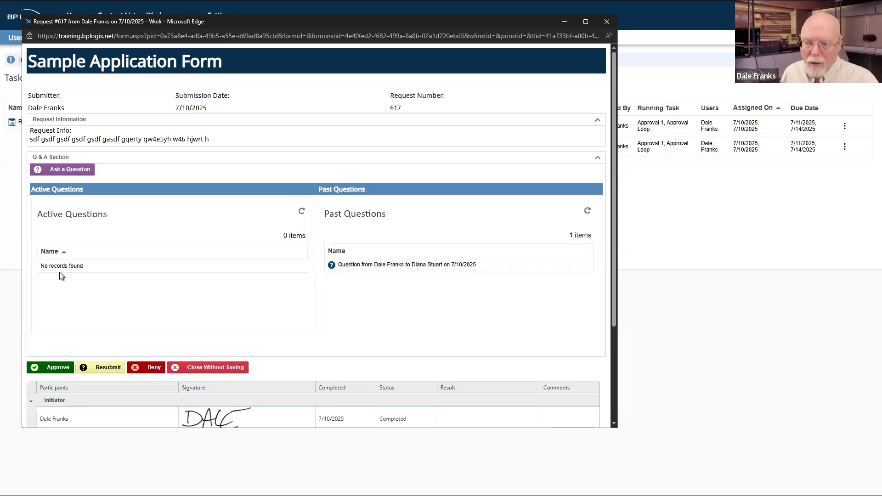
# Step: View the answered question under Past Questions, then approve Request #617
pyautogui.click(441, 267)
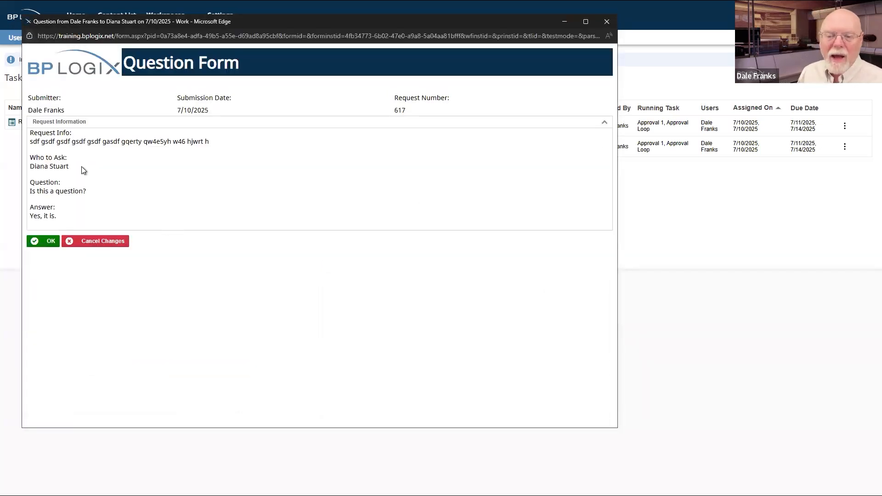
pyautogui.click(48, 241)
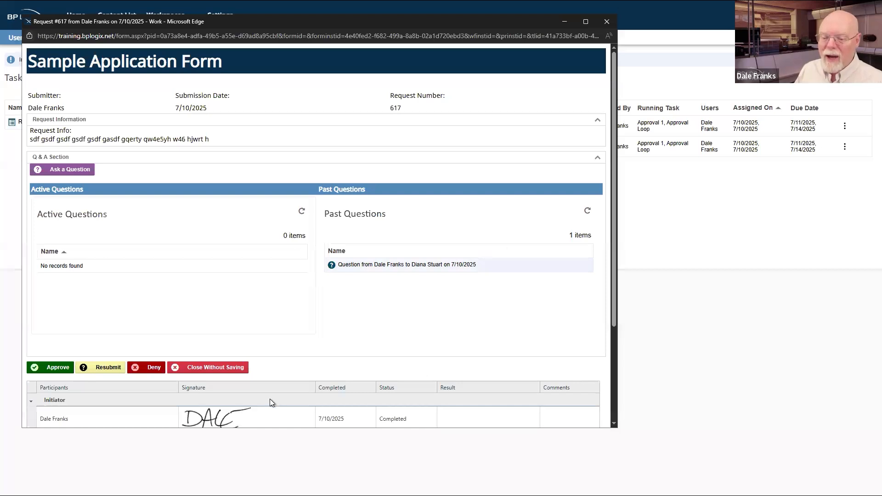
pyautogui.click(58, 368)
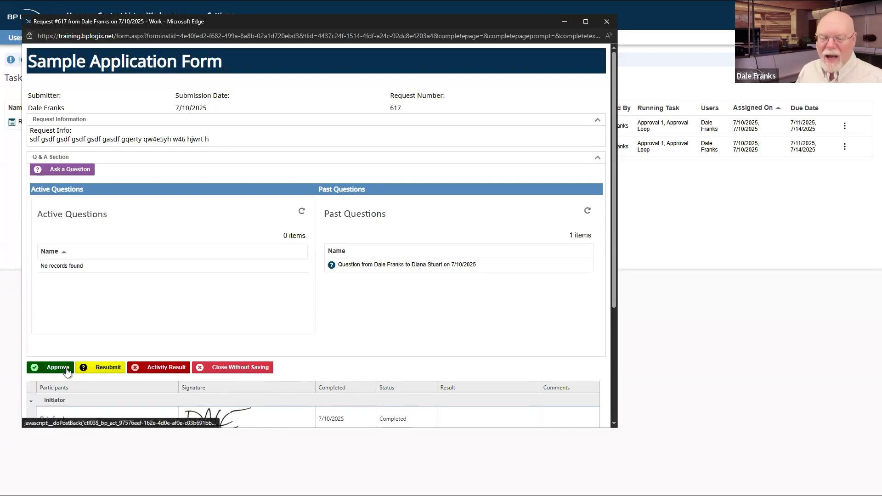
pyautogui.scroll(-3, 158, 319)
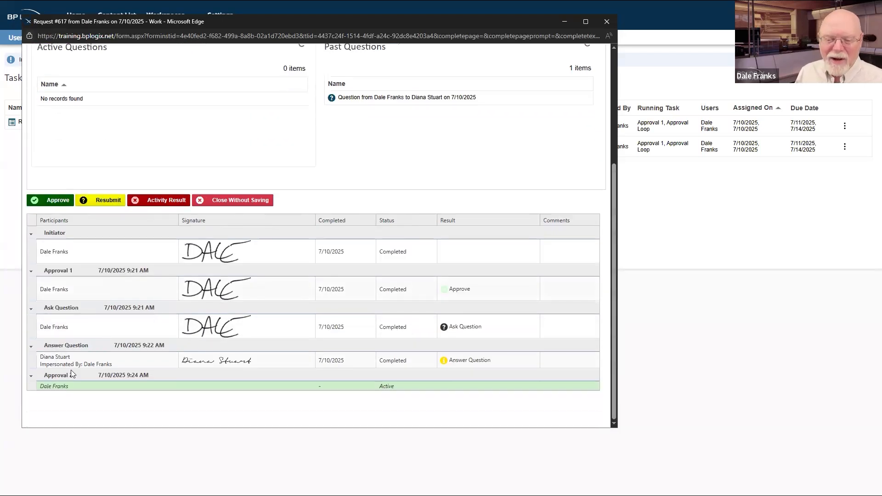
pyautogui.click(50, 201)
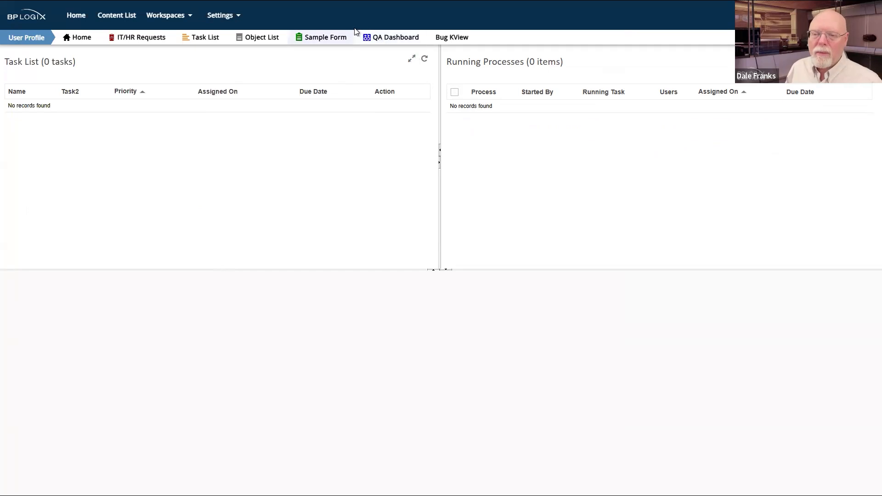
# Step: Pin the Content List, open Default Partition > Training Webinar, and show the New object types
pyautogui.click(127, 16)
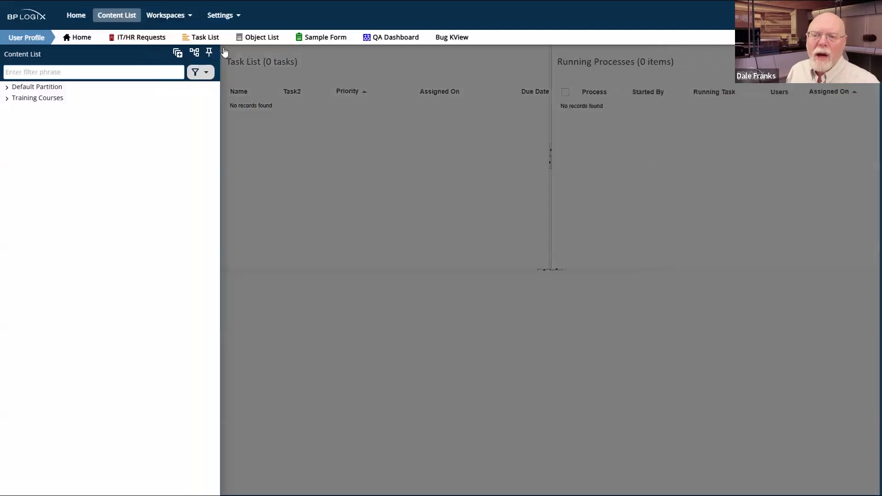
pyautogui.click(208, 53)
pyautogui.click(6, 99)
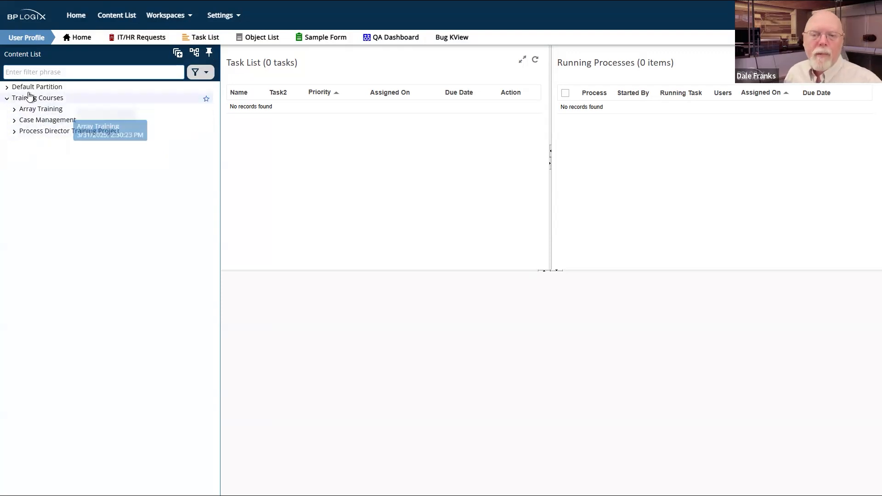
pyautogui.click(7, 87)
pyautogui.click(29, 143)
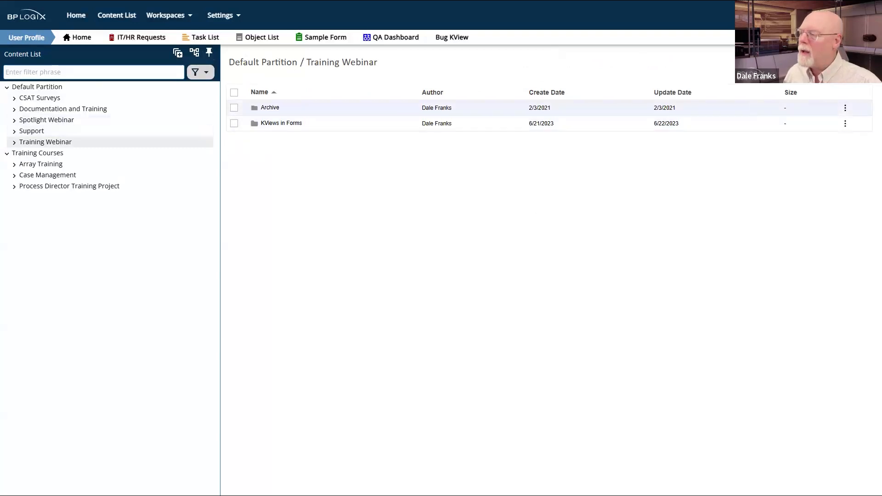
pyautogui.click(848, 62)
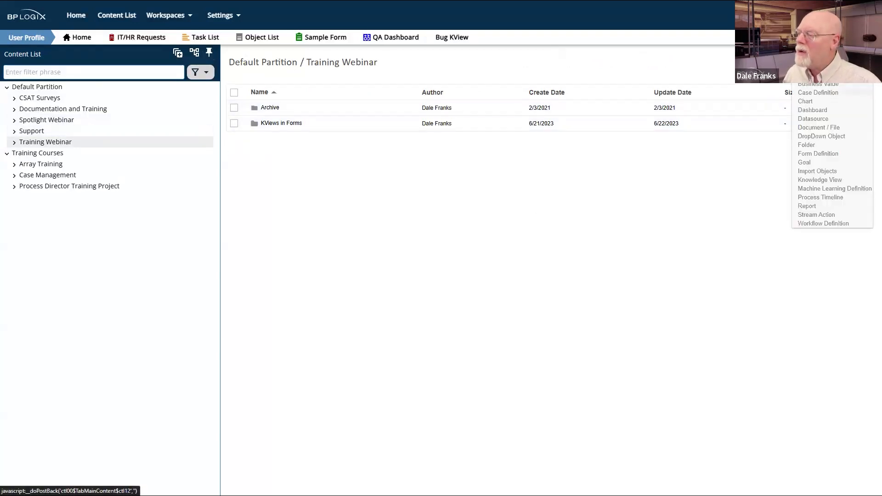
# Step: Create an app named 'Q&A Sample' from the Application starter and open its Q&A Sample Form
pyautogui.click(815, 75)
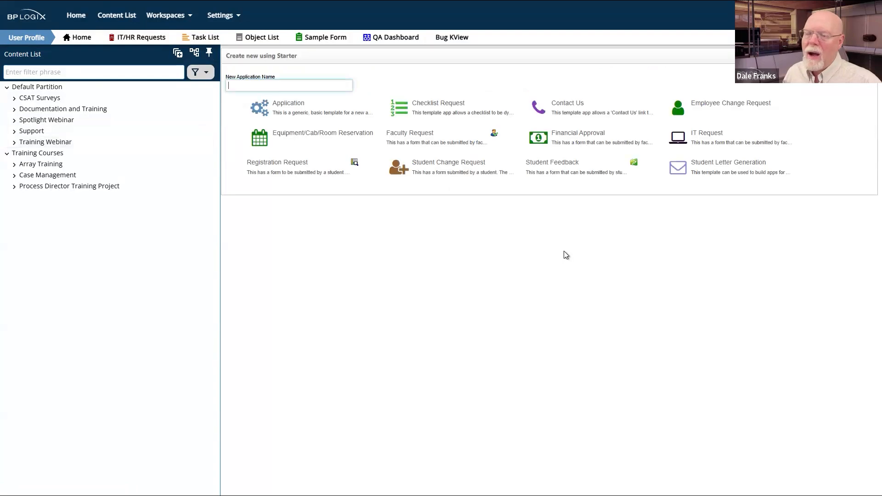
pyautogui.click(276, 85)
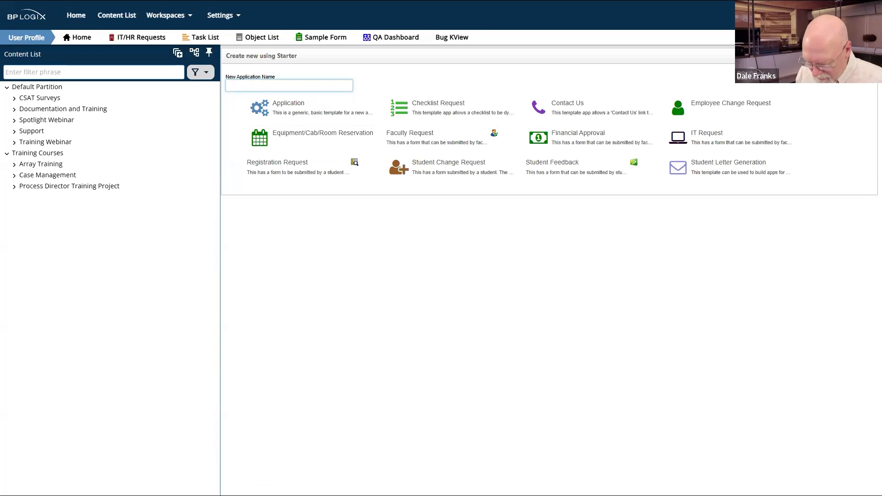
pyautogui.write('Q&A Sample')
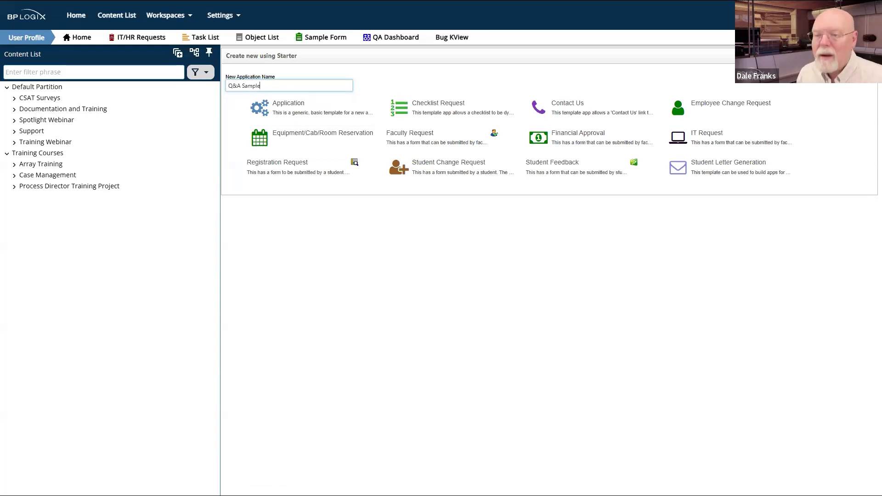
pyautogui.click(285, 106)
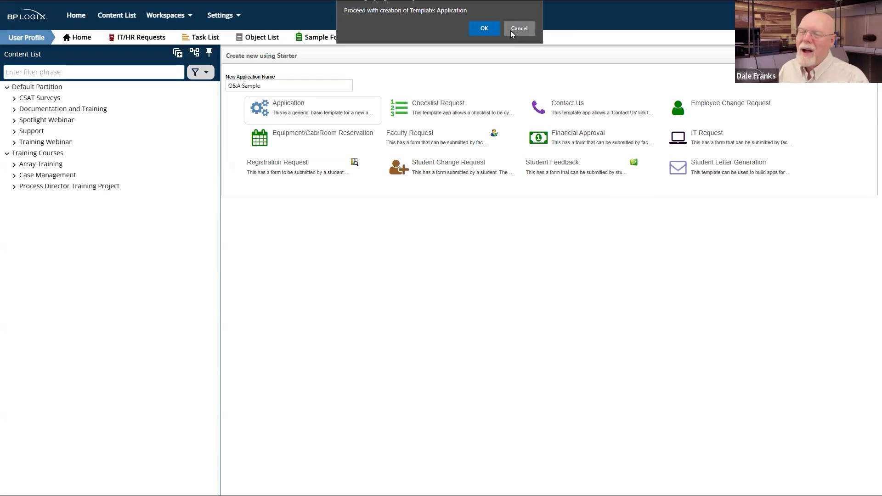
pyautogui.click(487, 22)
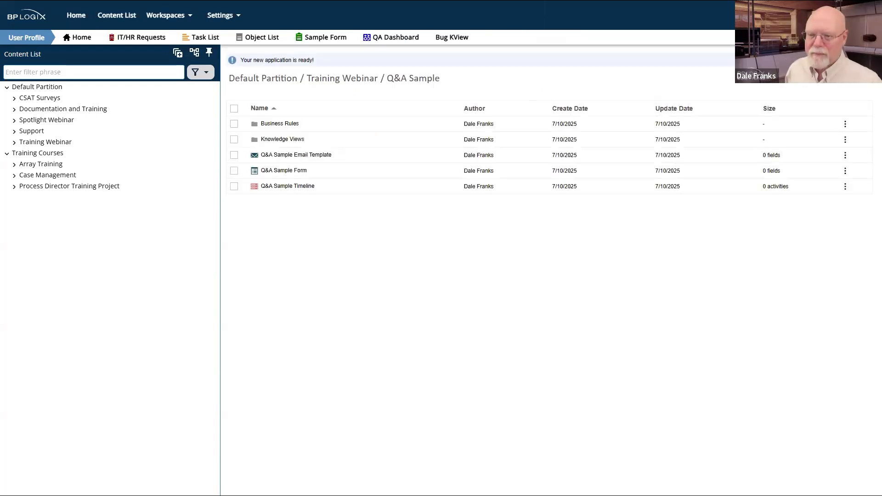
pyautogui.click(298, 174)
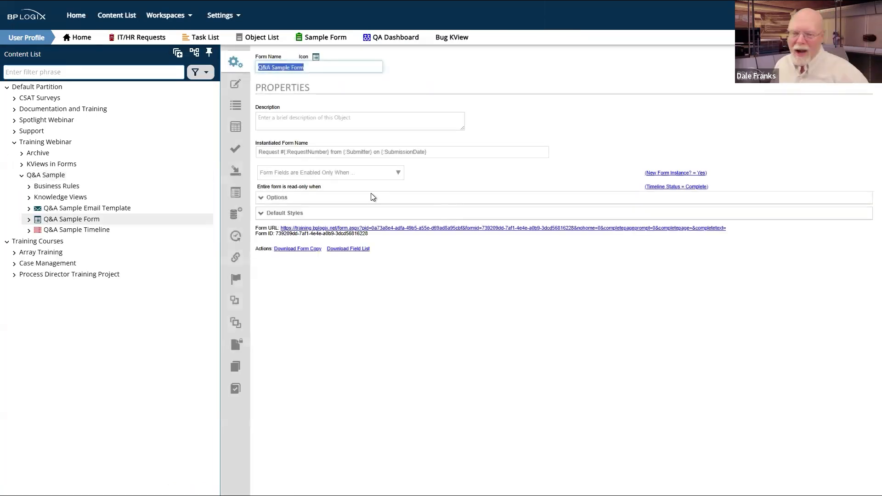
# Step: Type the label 'Request Info:' in the form layout and correct its misspelling
pyautogui.click(235, 84)
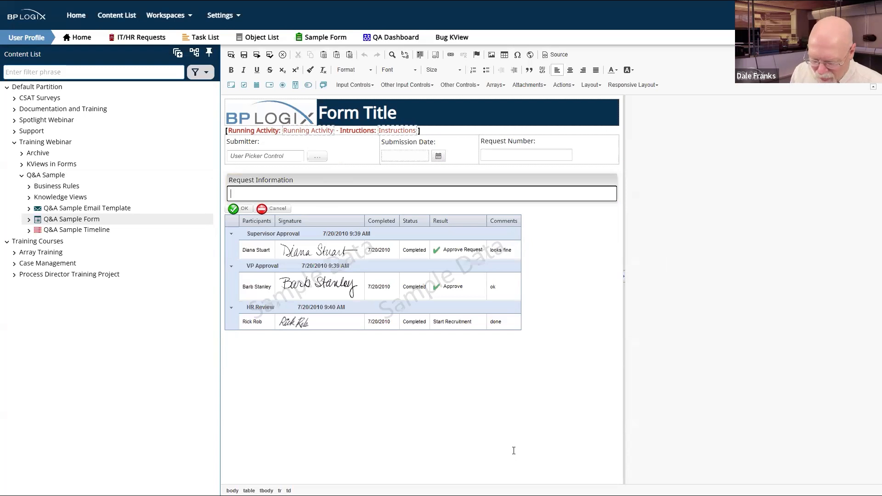
pyautogui.write('Requ')
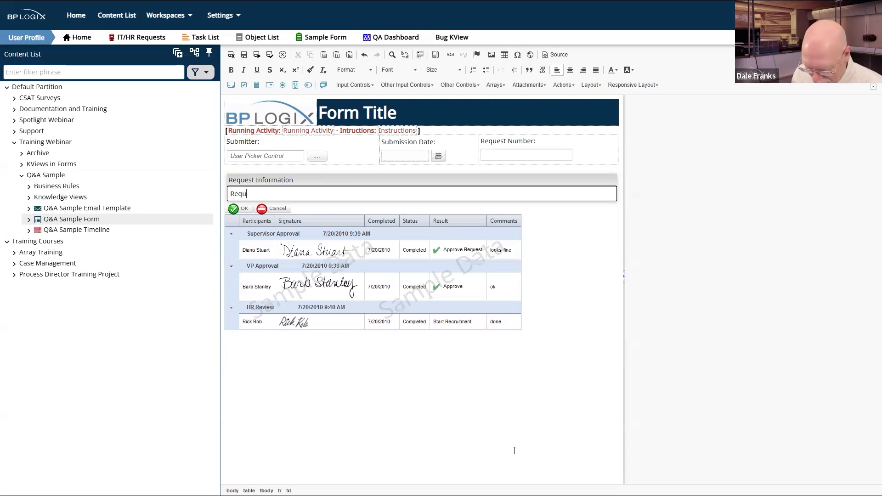
pyautogui.write('erst Info:')
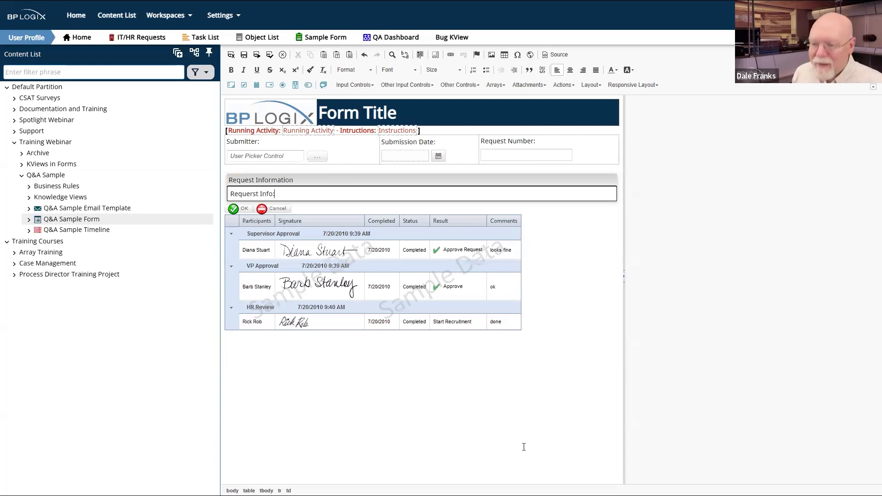
pyautogui.press('Return')
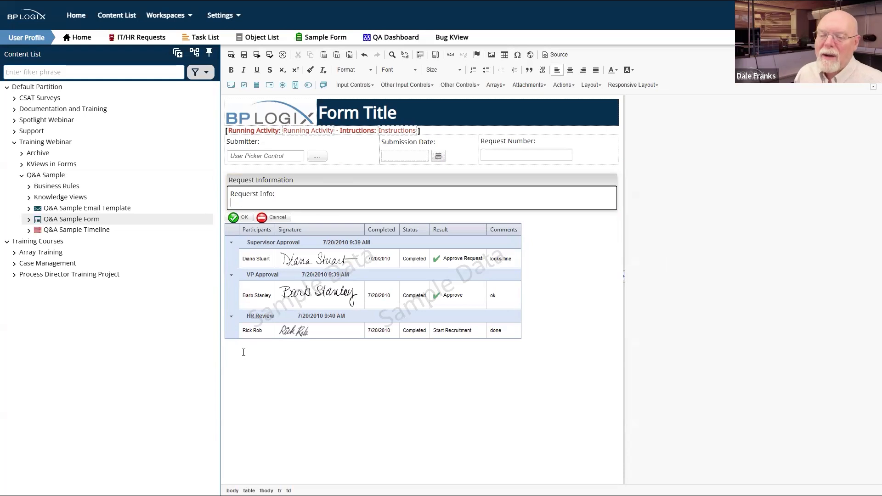
pyautogui.click(252, 193)
pyautogui.press('Delete')
pyautogui.click(250, 204)
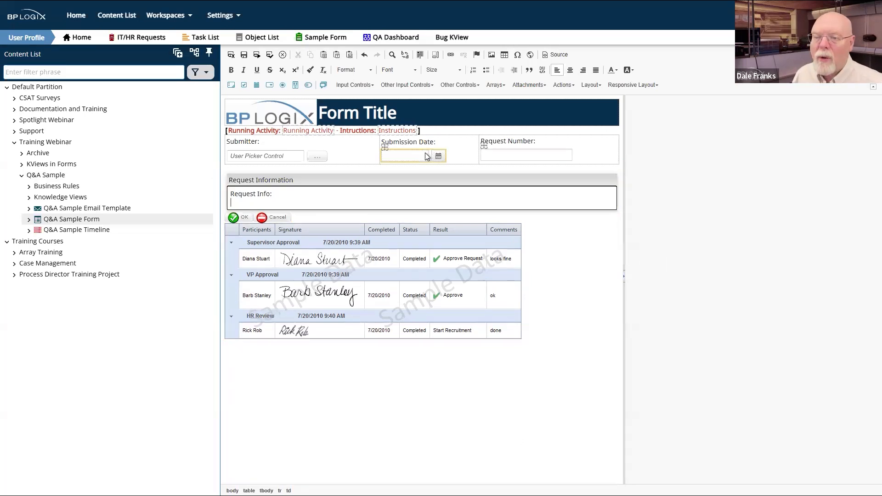
# Step: Insert a 40-column multi-row text input named RequestInfo below the label
pyautogui.click(226, 85)
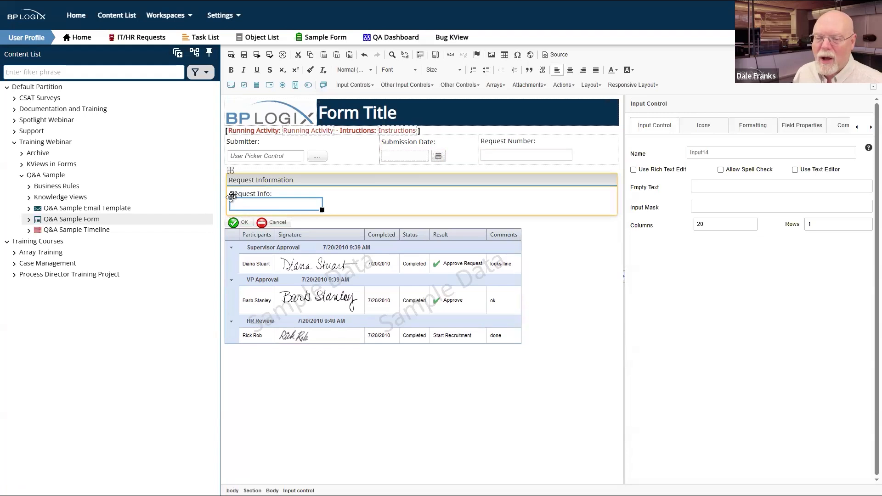
pyautogui.click(725, 223)
pyautogui.doubleClick(724, 222)
pyautogui.write('40')
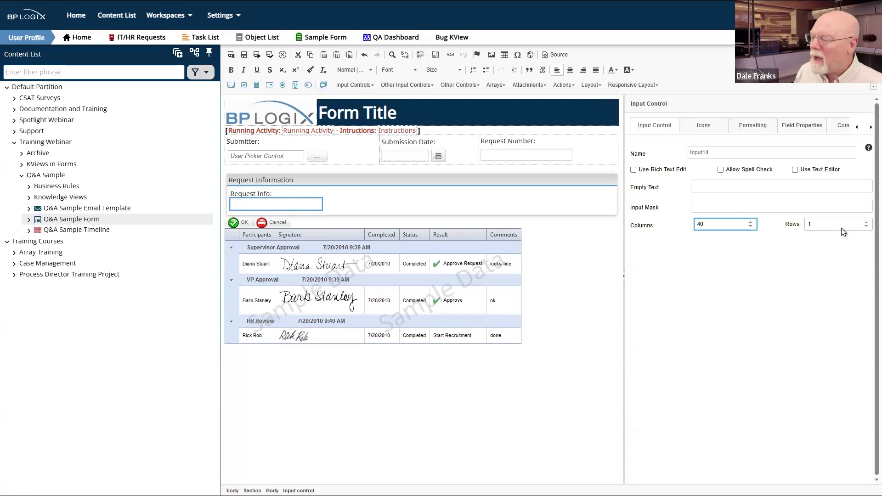
pyautogui.press('Tab')
pyautogui.write('3')
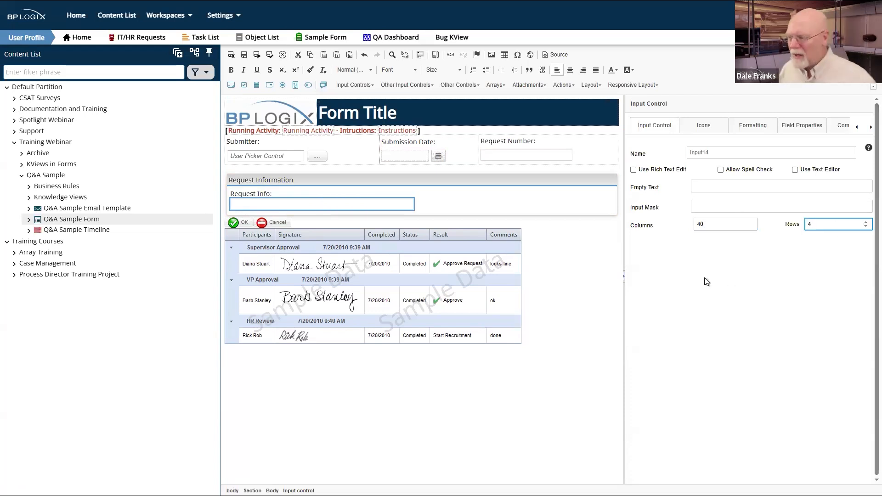
pyautogui.doubleClick(717, 152)
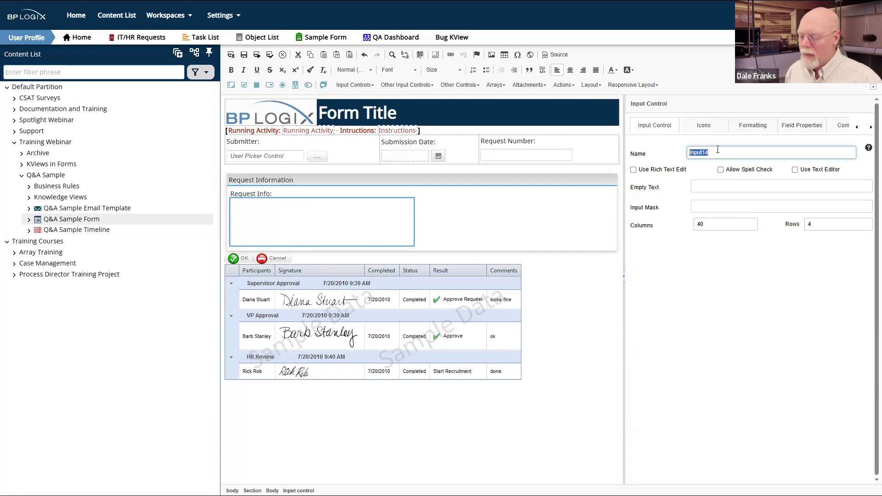
pyautogui.write('Requ')
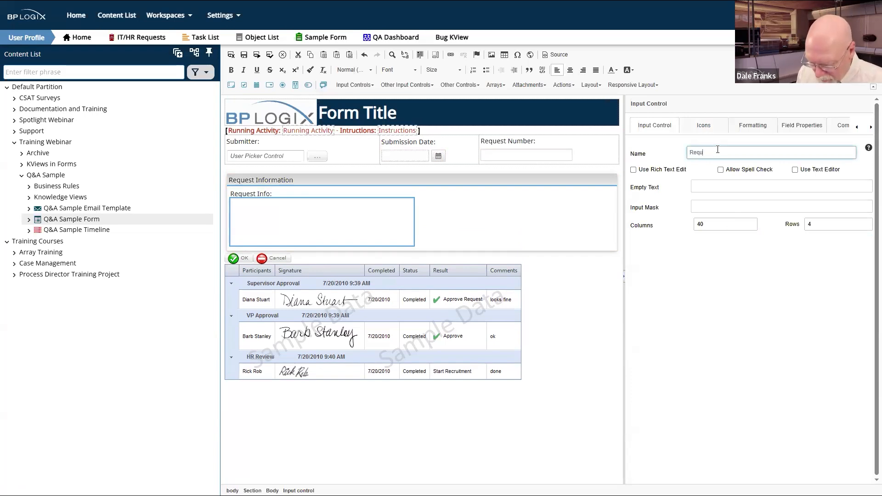
pyautogui.write('estInfo')
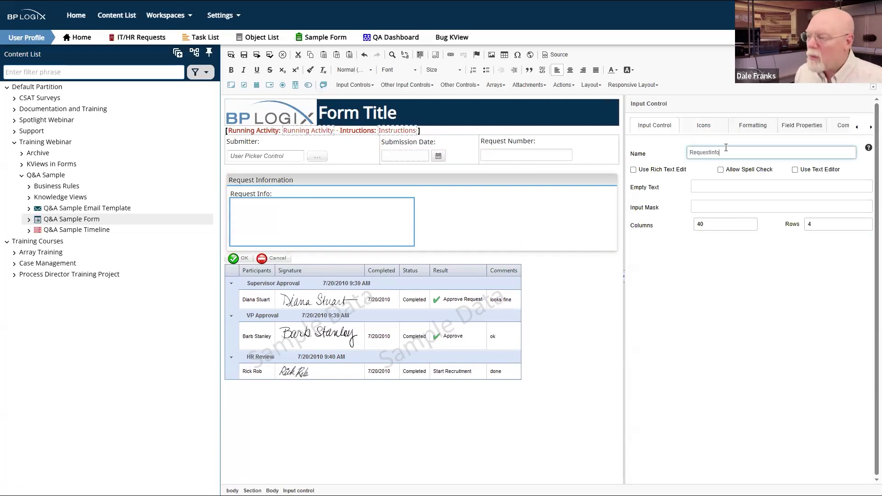
pyautogui.click(524, 229)
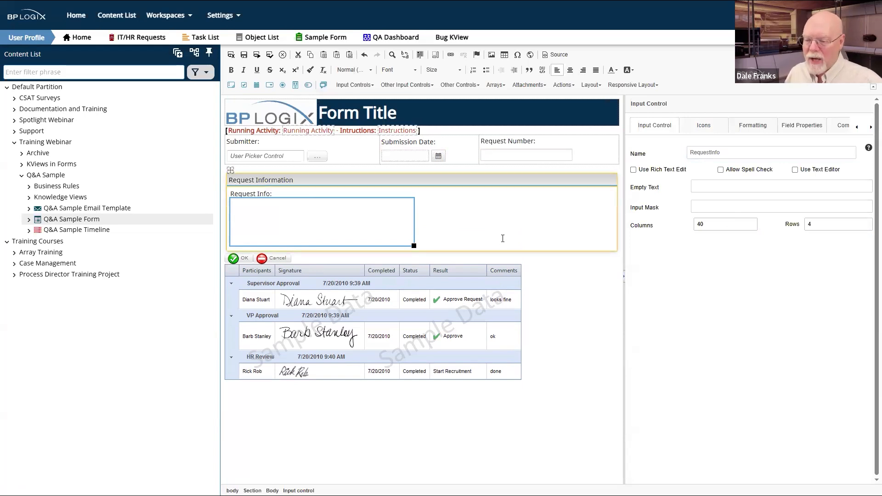
pyautogui.click(442, 264)
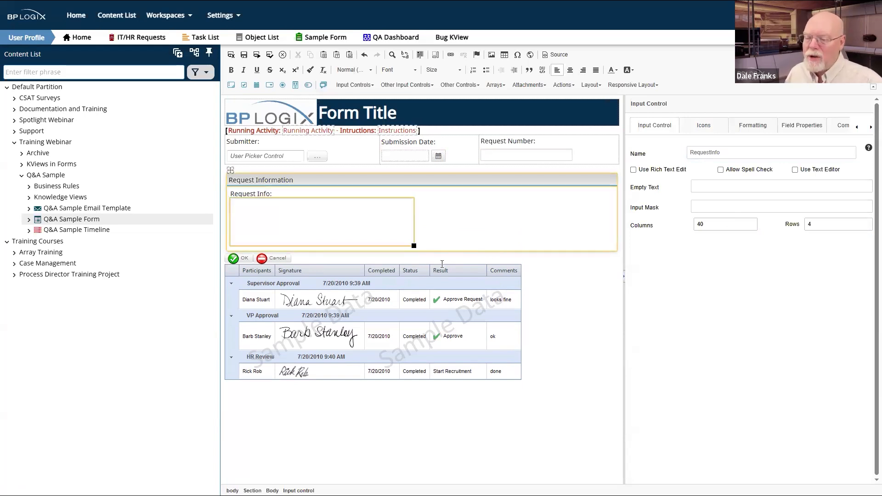
# Step: Add an empty line above the OK/Cancel buttons
pyautogui.click(232, 260)
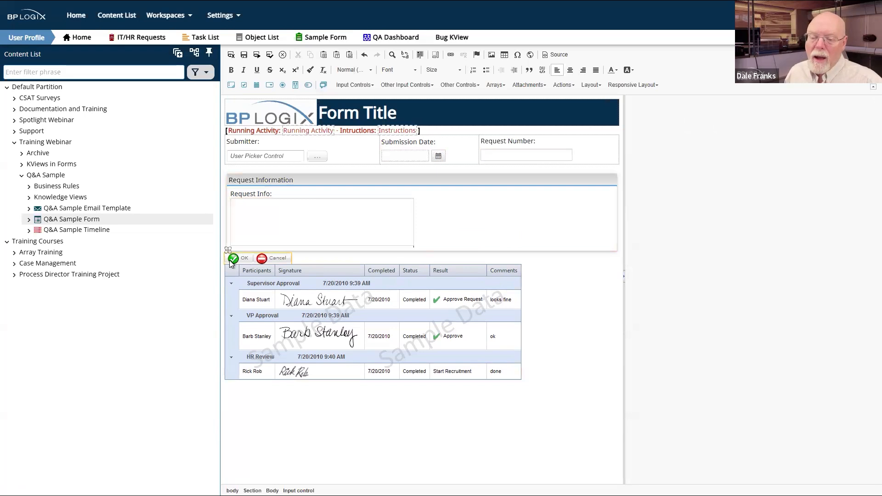
pyautogui.click(306, 254)
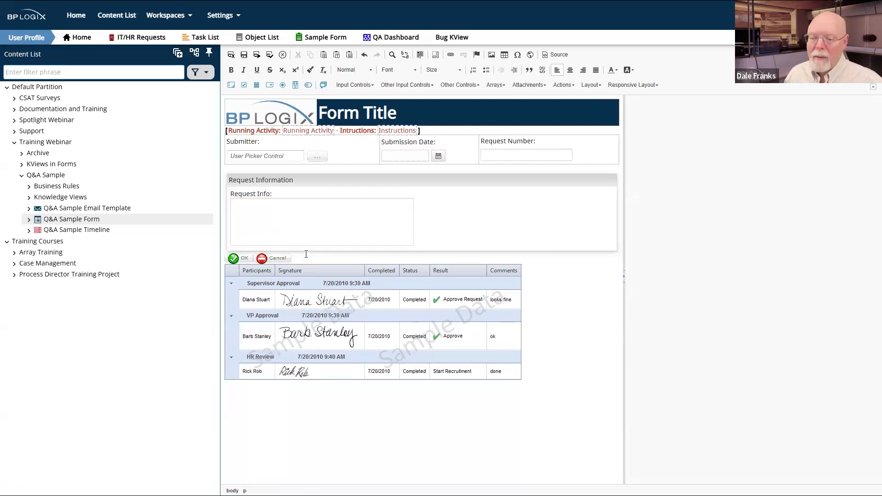
pyautogui.press('Return')
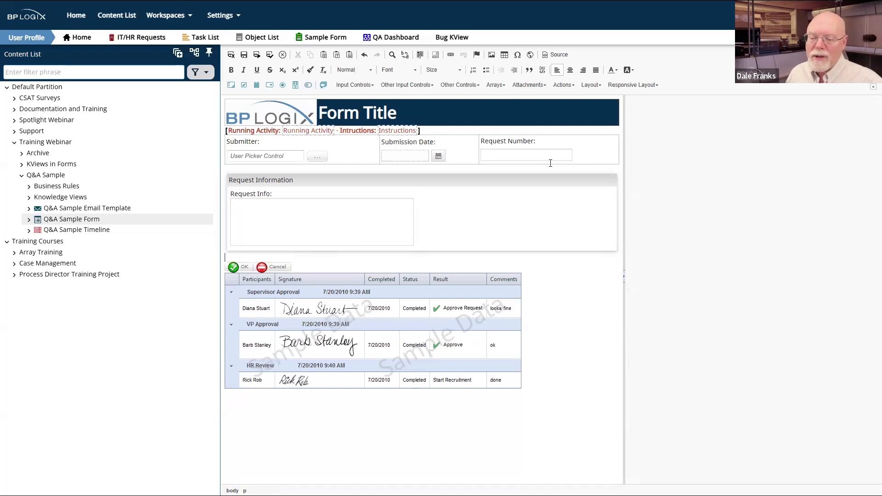
# Step: Insert a section named SectionQA with the title 'Q&A Section' above the buttons
pyautogui.click(296, 84)
pyautogui.click(733, 153)
pyautogui.press('BackSpace')
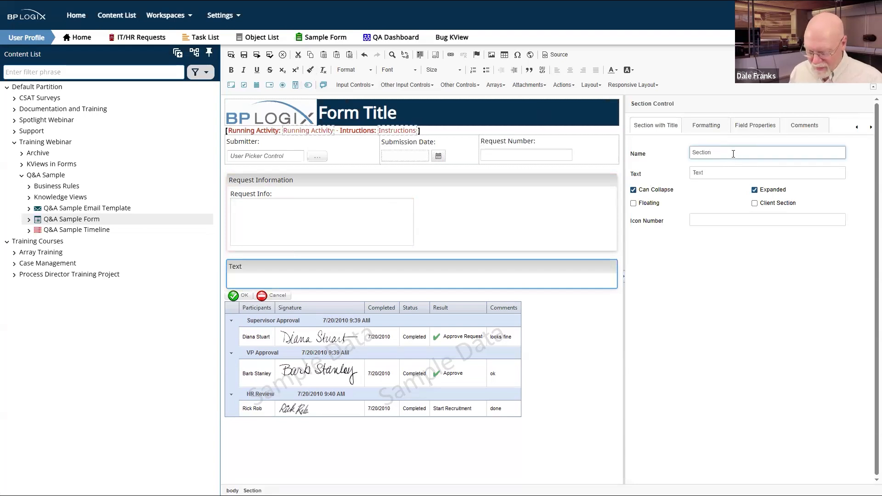
pyautogui.write('QA')
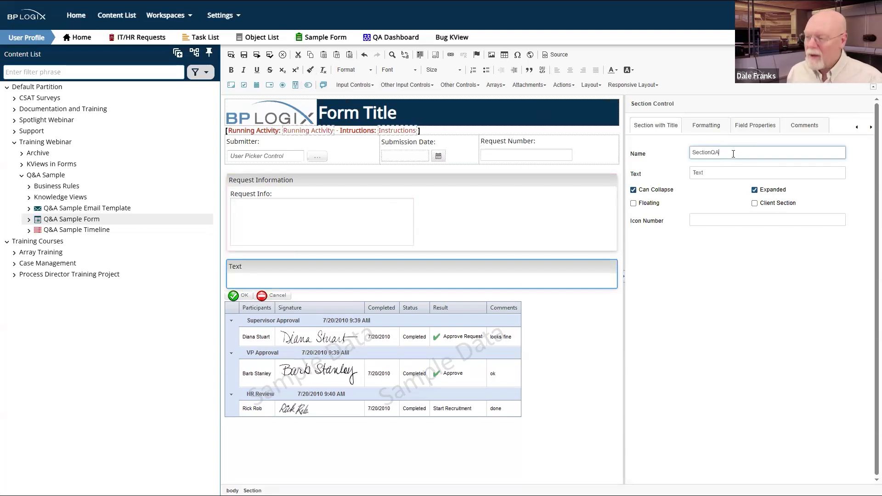
pyautogui.press('Tab')
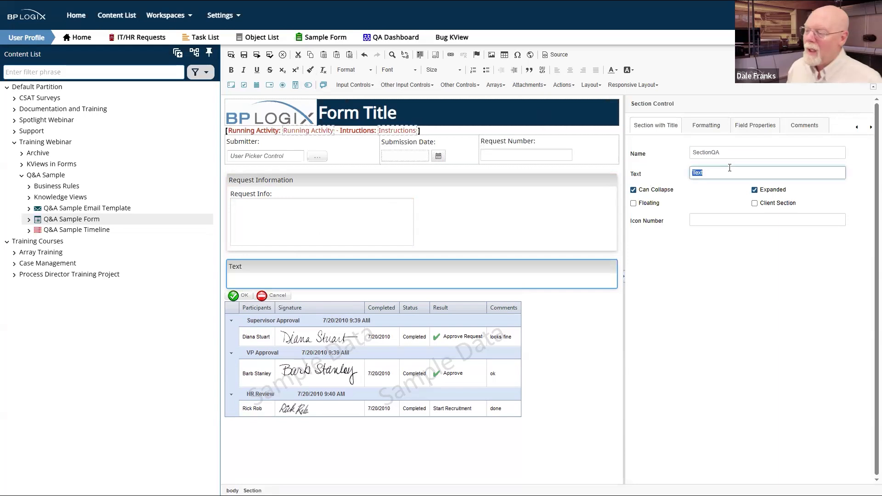
pyautogui.write('Q&A Section')
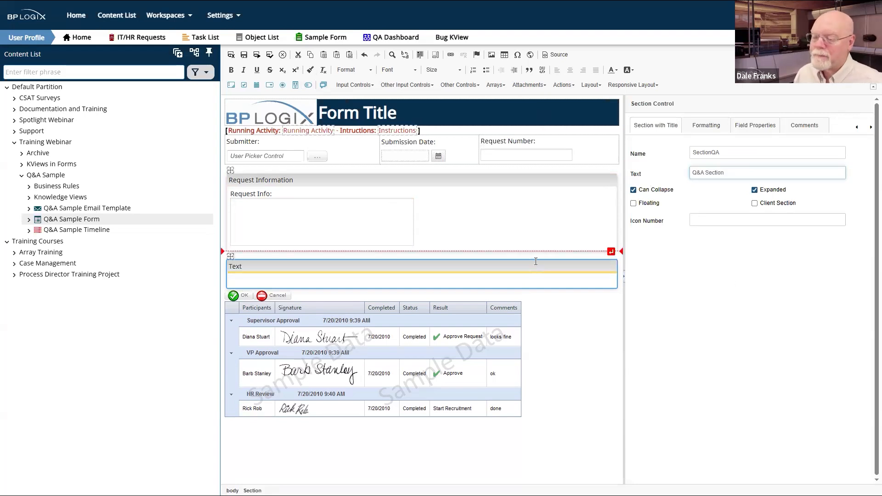
pyautogui.click(347, 284)
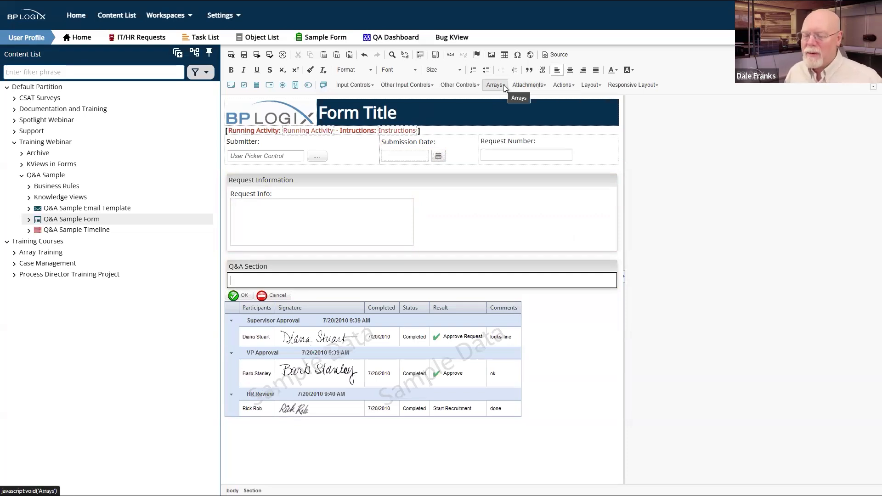
# Step: Insert a button named ButtonQA captioned 'Ask a Question' with a blank line below it
pyautogui.click(576, 87)
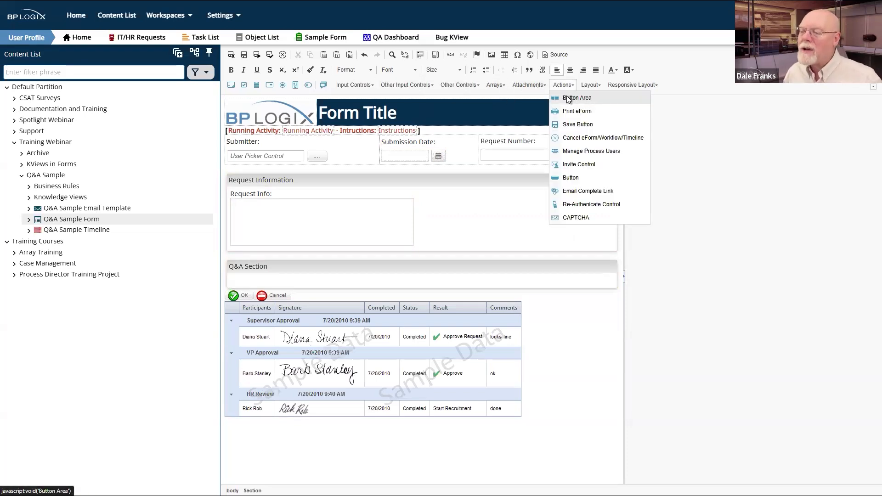
pyautogui.click(571, 179)
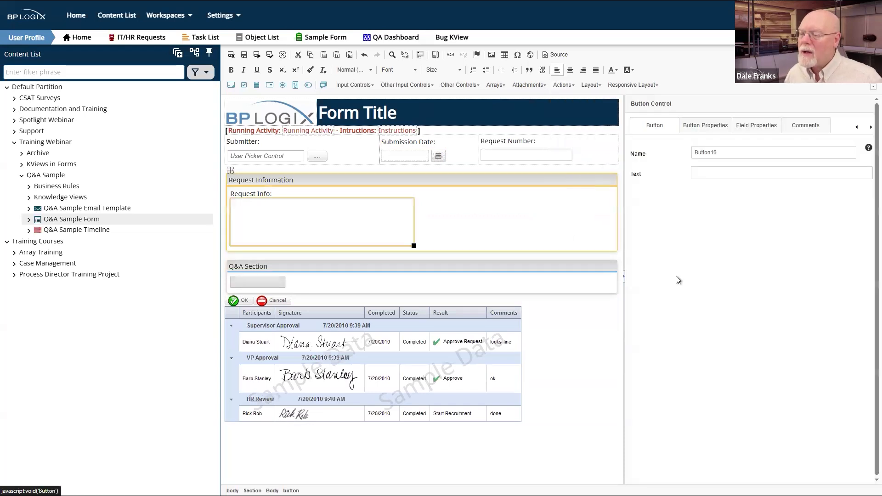
pyautogui.click(723, 154)
pyautogui.press('BackSpace')
pyautogui.press('BackSpace')
pyautogui.write('QA')
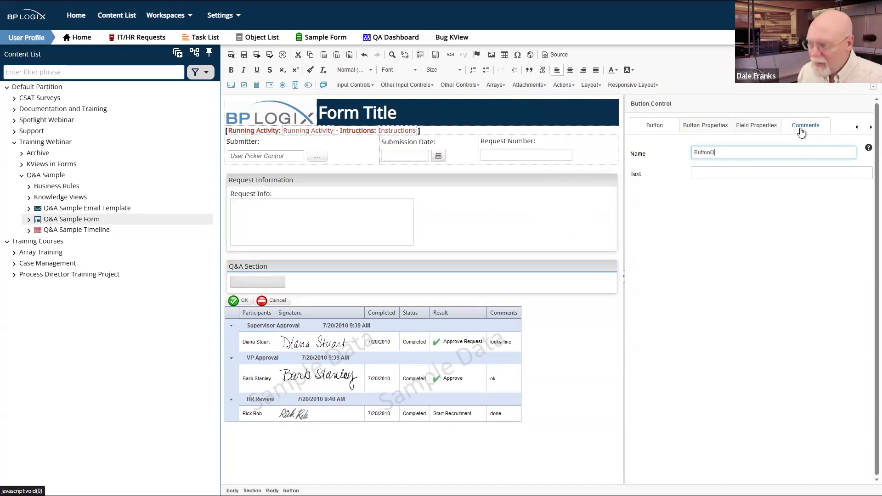
pyautogui.click(750, 173)
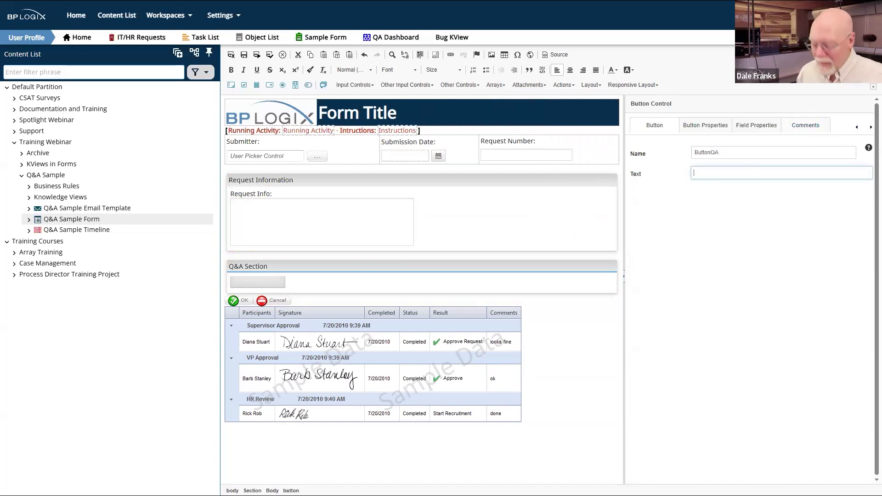
pyautogui.write('Ask a')
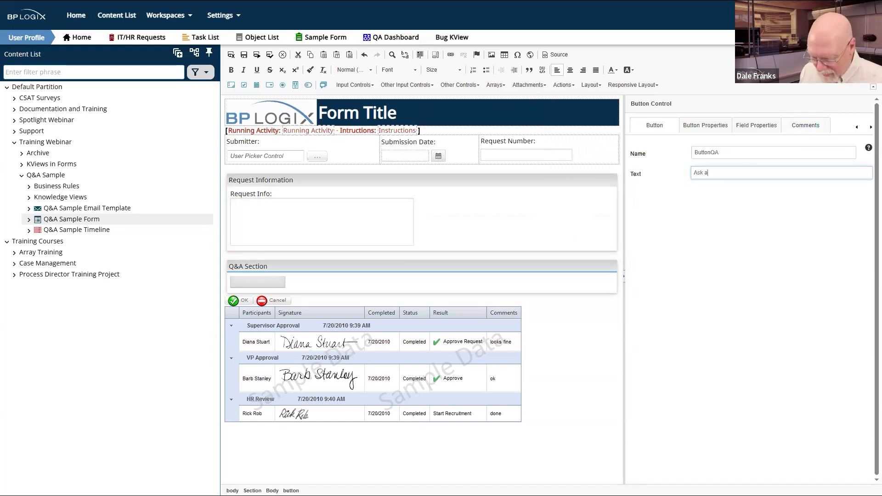
pyautogui.write(' Question')
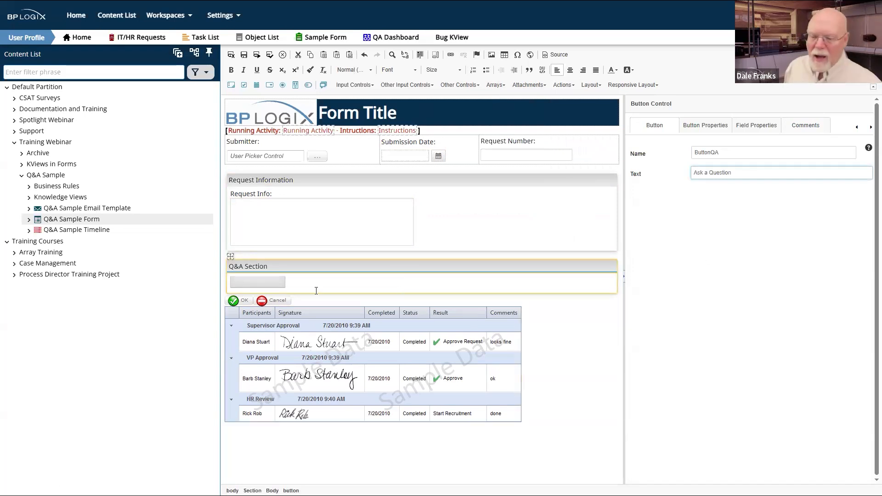
pyautogui.click(382, 284)
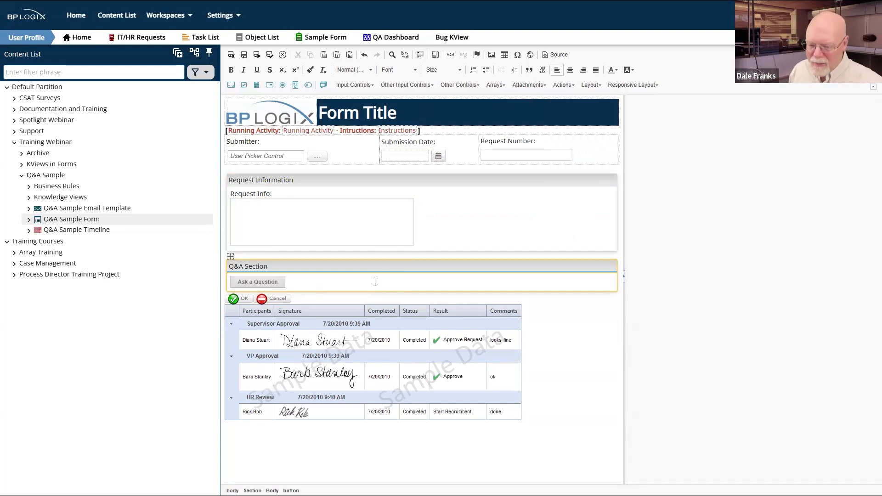
pyautogui.press('Return')
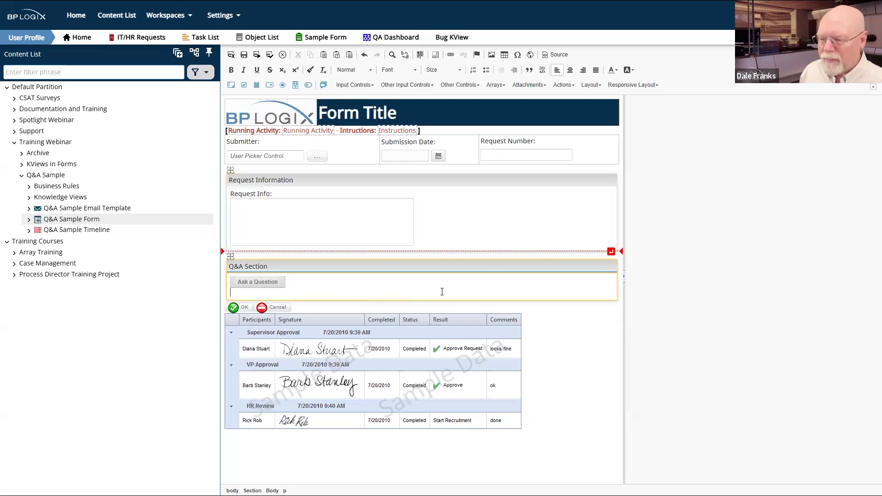
pyautogui.click(311, 219)
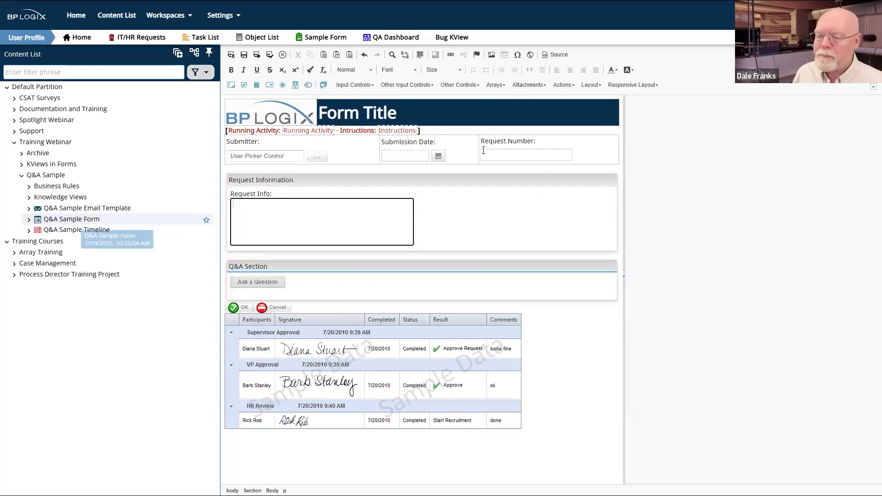
# Step: Save and close the form editor, then go back to the Q&A Sample folder
pyautogui.click(231, 54)
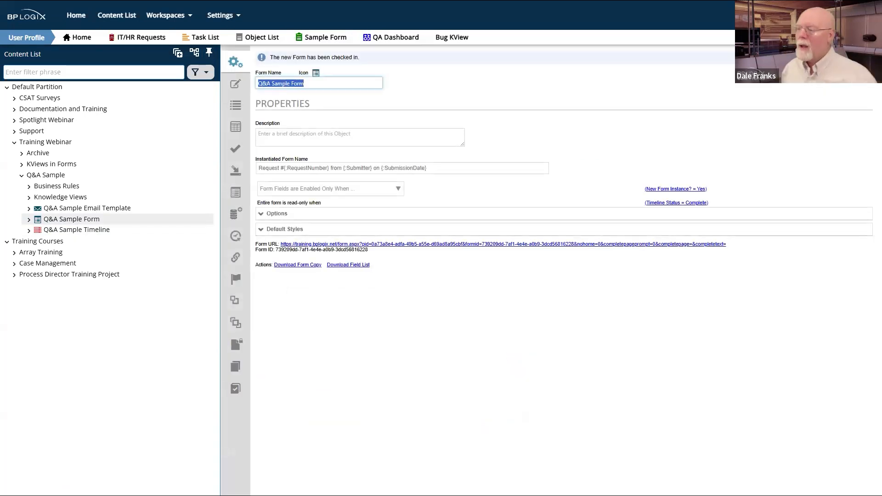
pyautogui.click(845, 74)
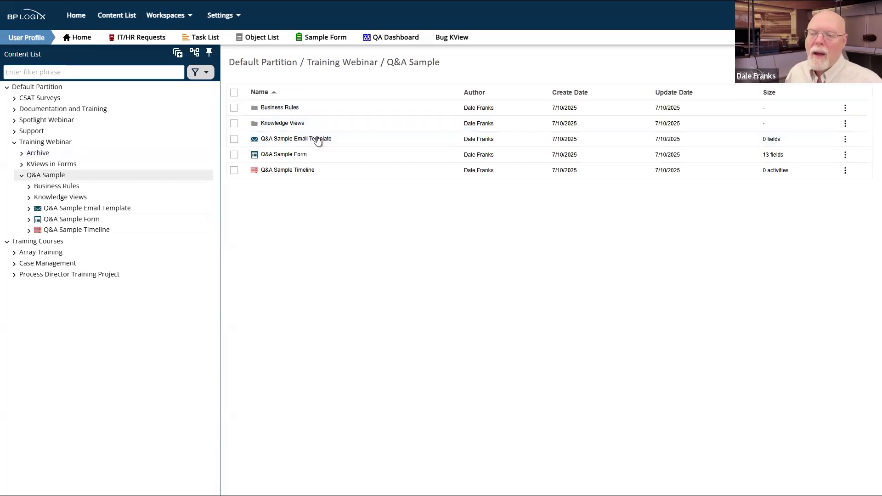
pyautogui.click(296, 171)
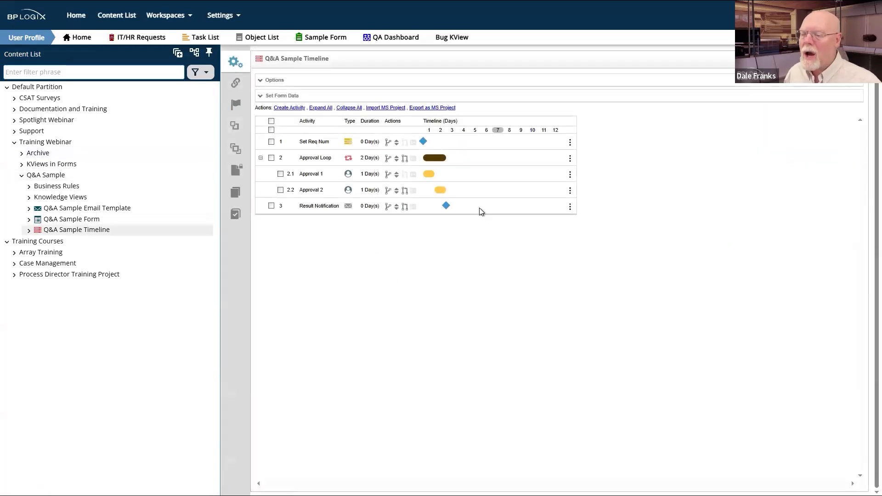
pyautogui.click(323, 143)
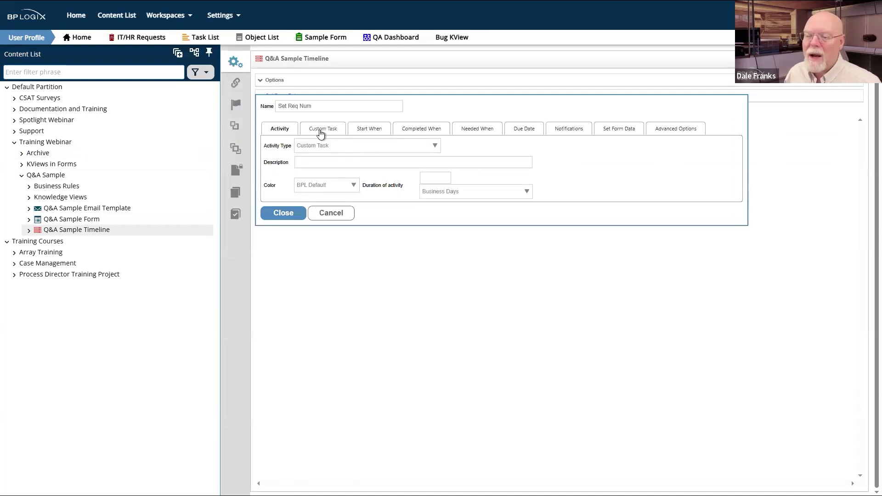
pyautogui.click(321, 131)
pyautogui.click(396, 162)
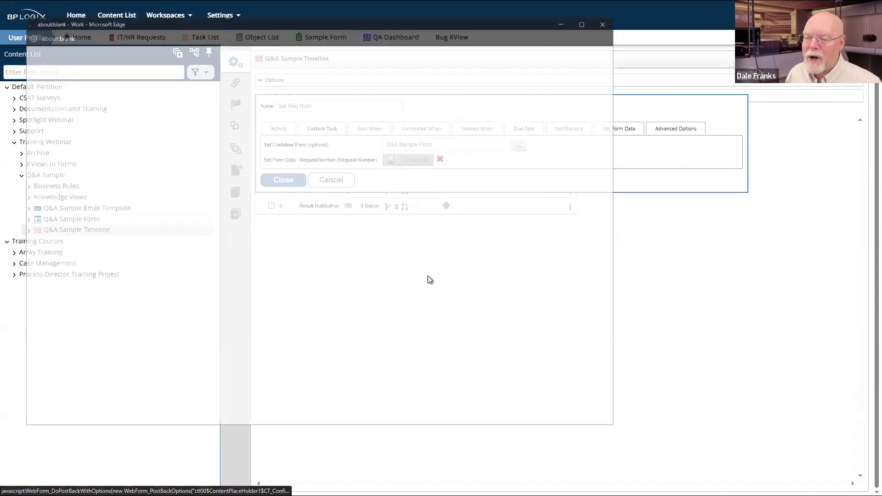
pyautogui.moveTo(176, 156); pyautogui.dragTo(122, 159)
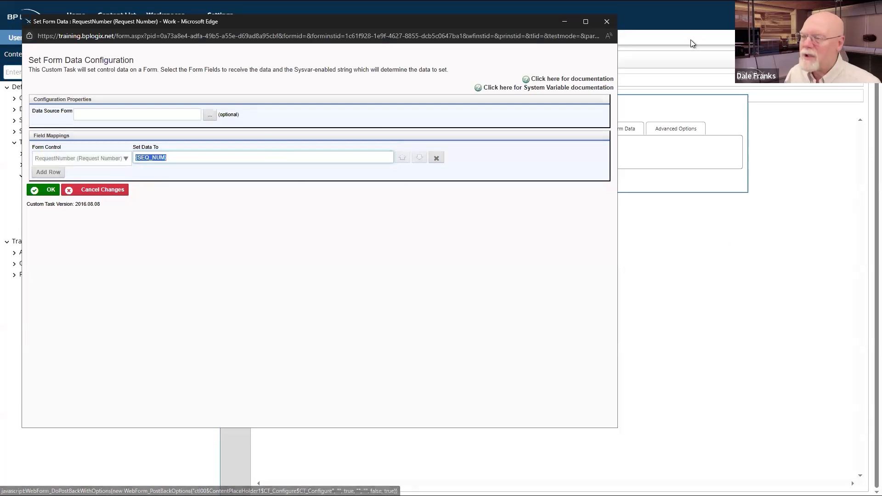
pyautogui.click(615, 23)
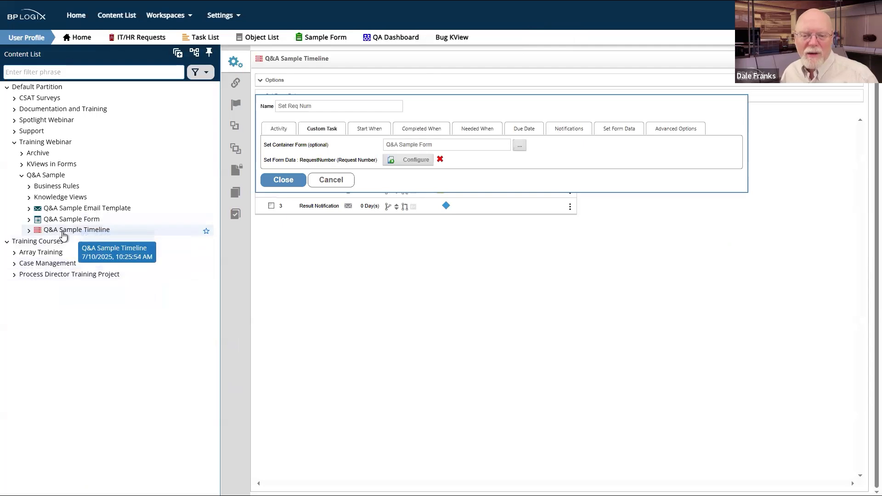
pyautogui.click(55, 176)
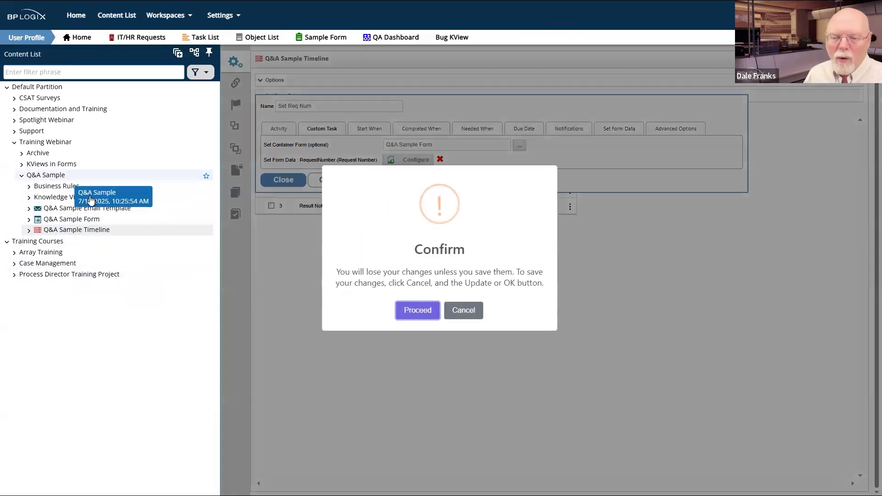
pyautogui.click(426, 313)
pyautogui.click(486, 31)
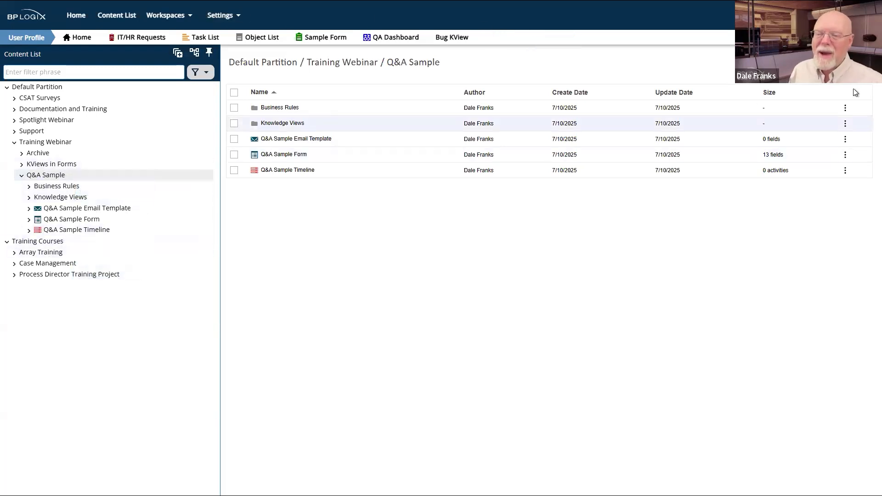
# Step: Display the KViews in Forms folder contents from the Content List tree
pyautogui.click(850, 62)
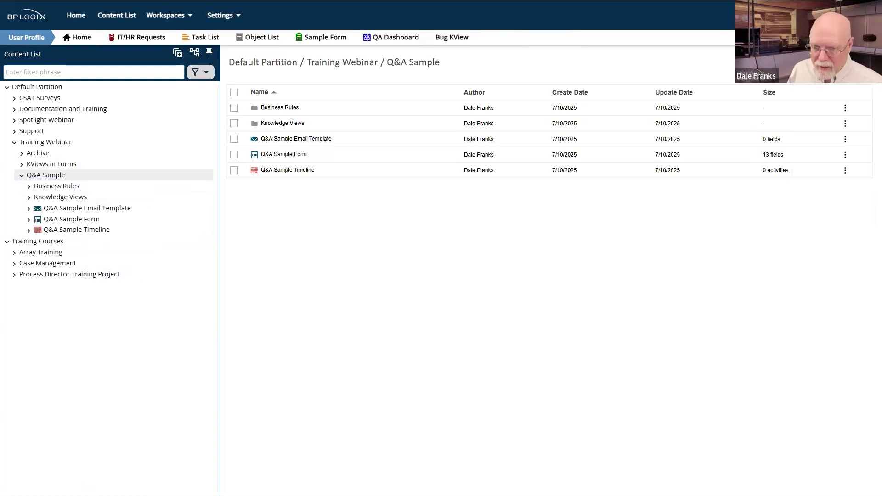
pyautogui.click(41, 168)
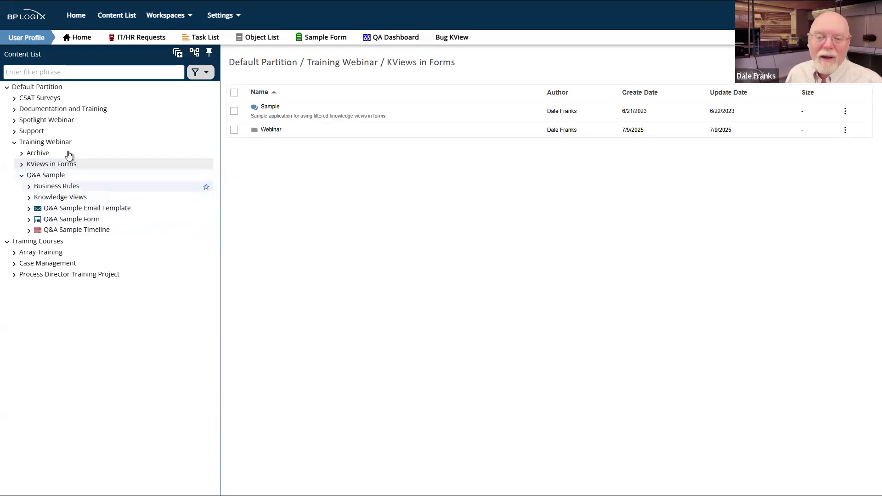
# Step: Browse Training Webinar > KViews in Forms > Sample and open its Q&A folder
pyautogui.click(43, 142)
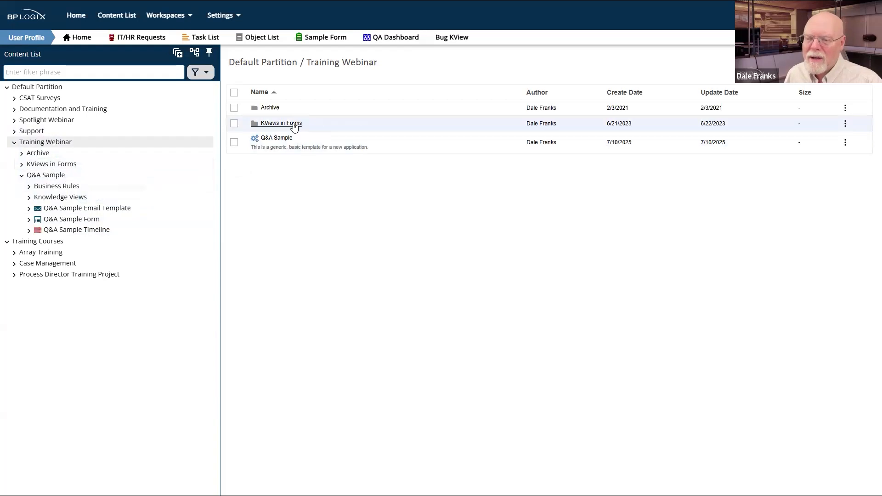
pyautogui.click(293, 124)
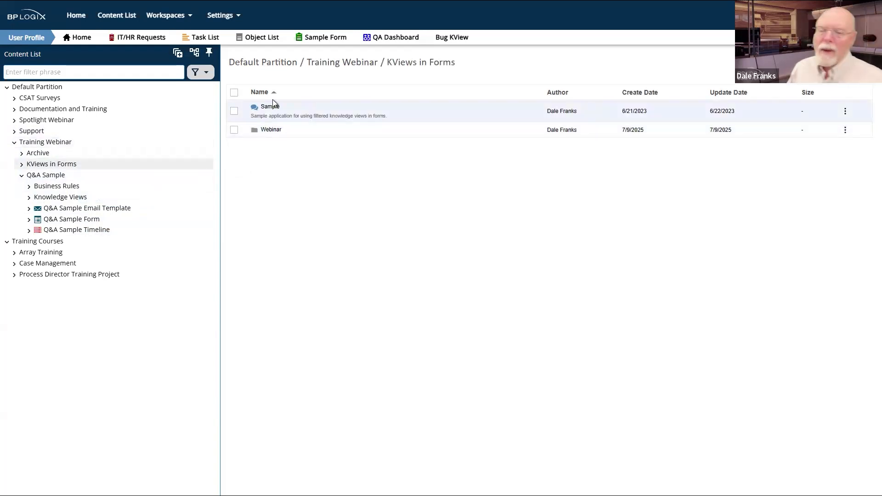
pyautogui.click(271, 105)
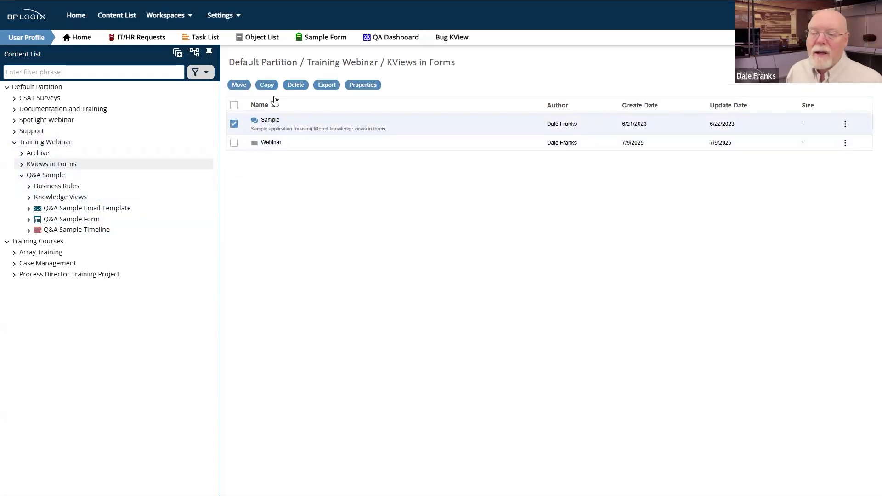
pyautogui.click(263, 123)
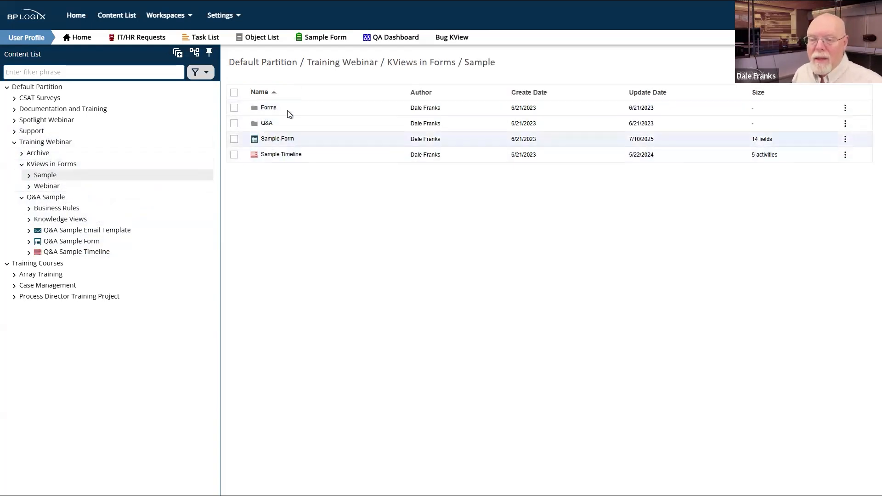
pyautogui.click(263, 124)
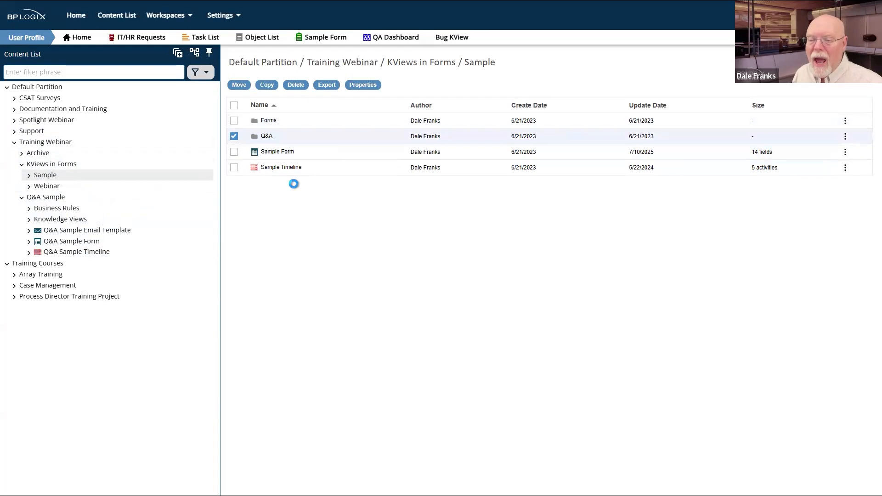
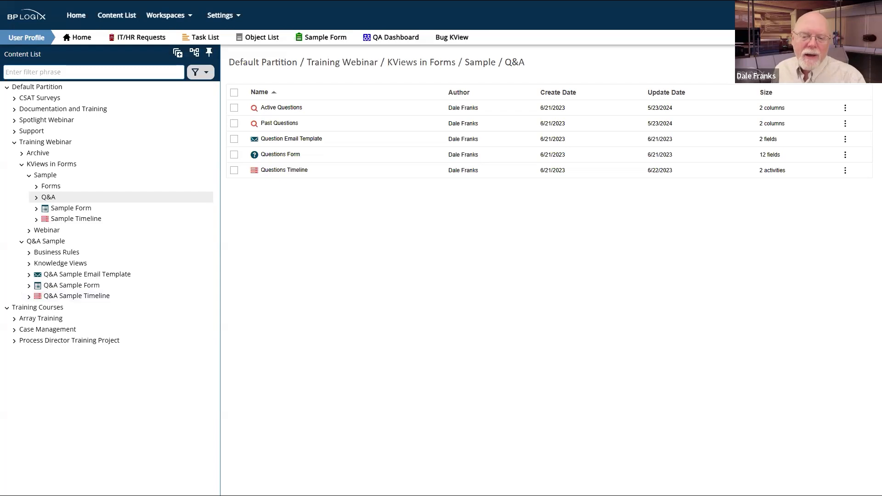
# Step: Open the Q&A Sample folder to view its rules, Knowledge Views, template, form and timeline
pyautogui.click(55, 241)
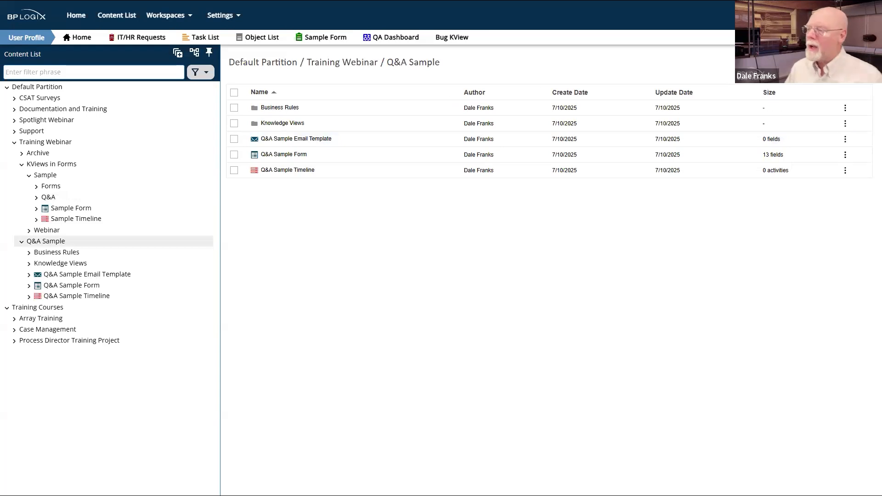
pyautogui.moveTo(849, 63)
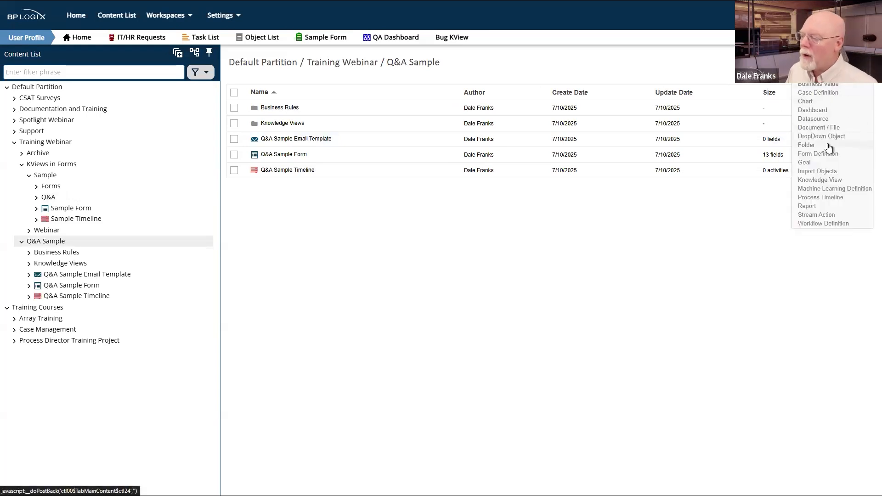
# Step: Create a new folder named Subprocess inside the Q&A Sample folder
pyautogui.click(829, 147)
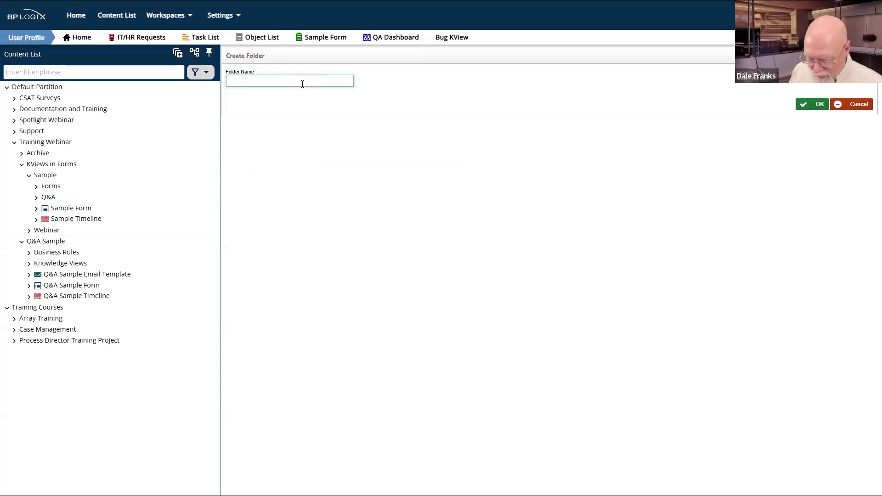
pyautogui.write('Subprocess')
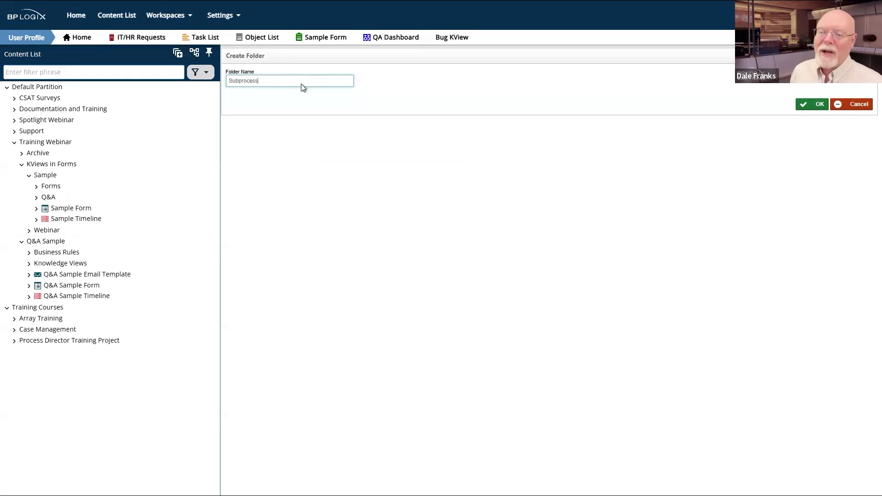
pyautogui.click(811, 105)
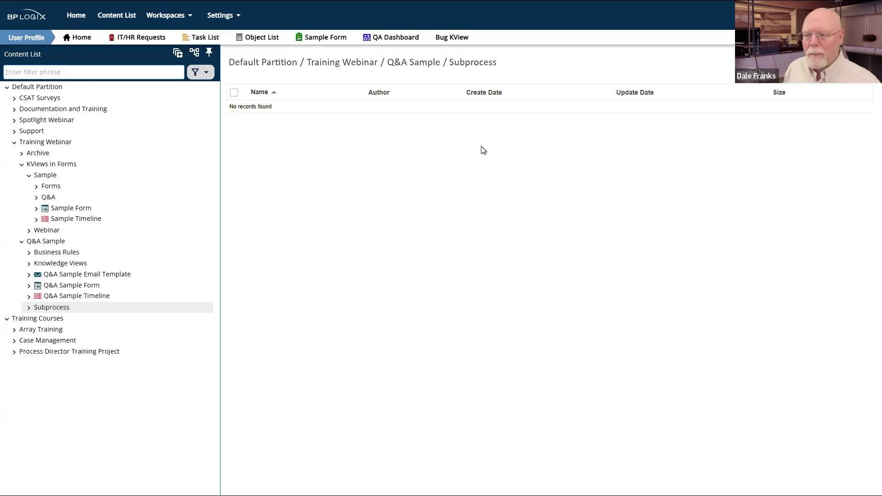
# Step: Let the new Subprocess folder open, showing no records yet
pyautogui.moveTo(847, 63)
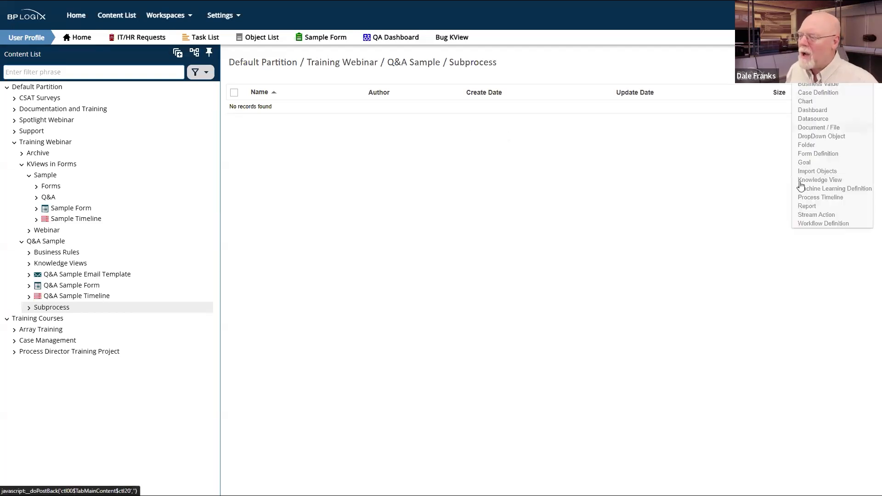
# Step: Create a process timeline named Q&A TL with one activity and save it
pyautogui.click(821, 203)
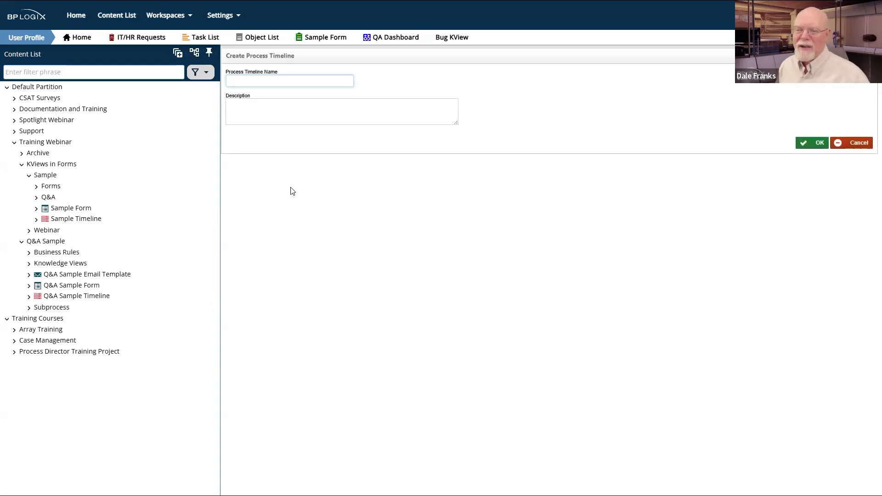
pyautogui.click(328, 82)
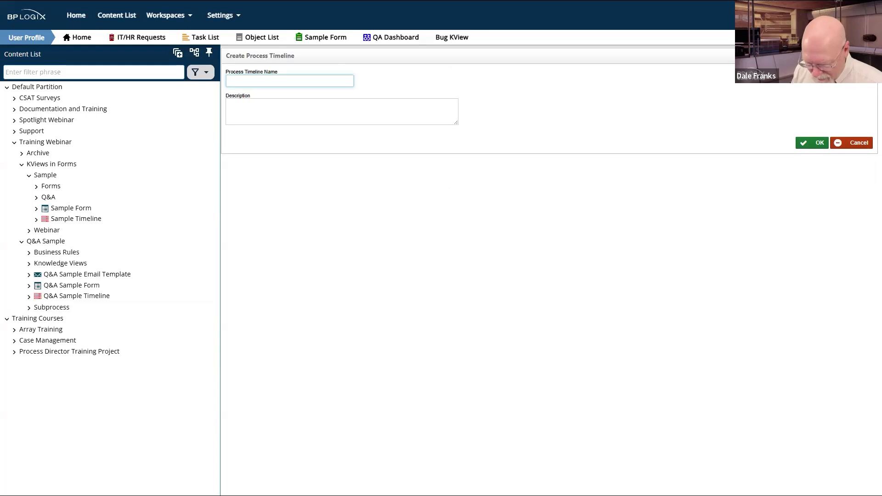
pyautogui.write('Q&A TL')
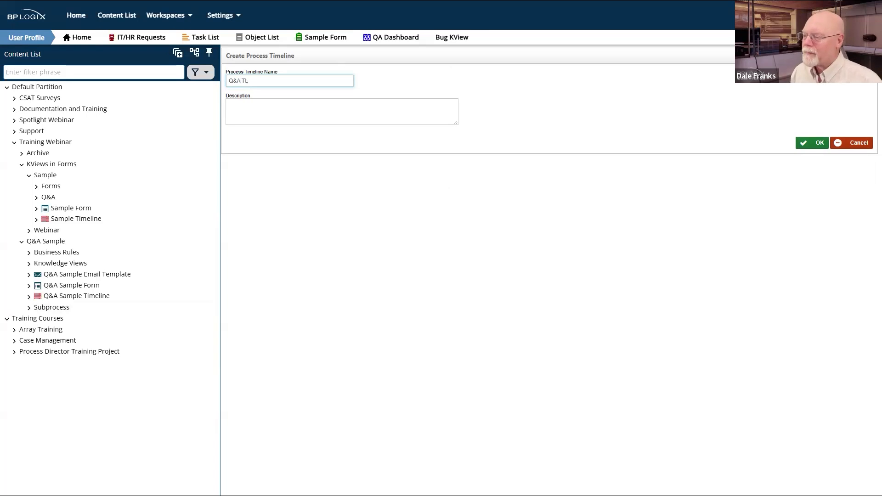
pyautogui.click(820, 144)
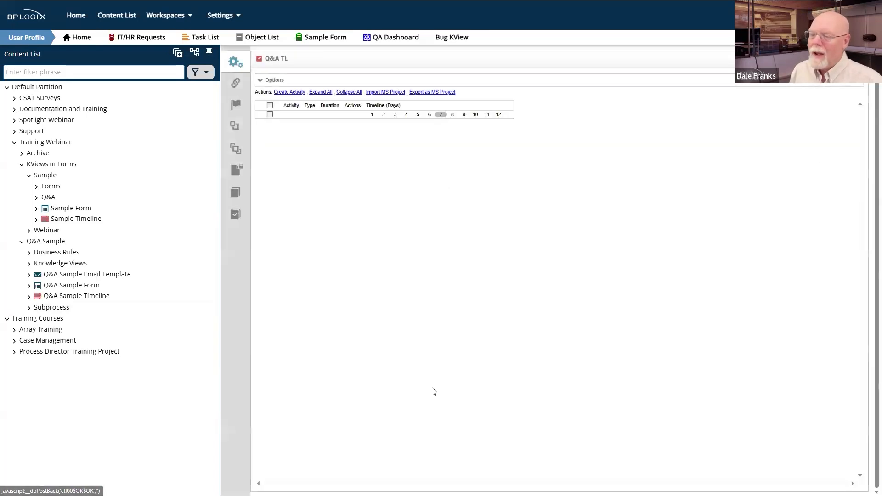
pyautogui.click(293, 94)
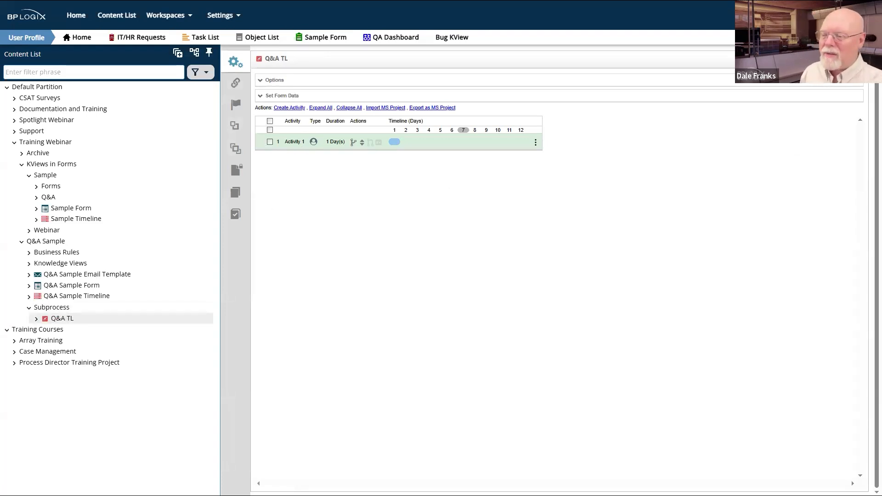
pyautogui.moveTo(844, 59)
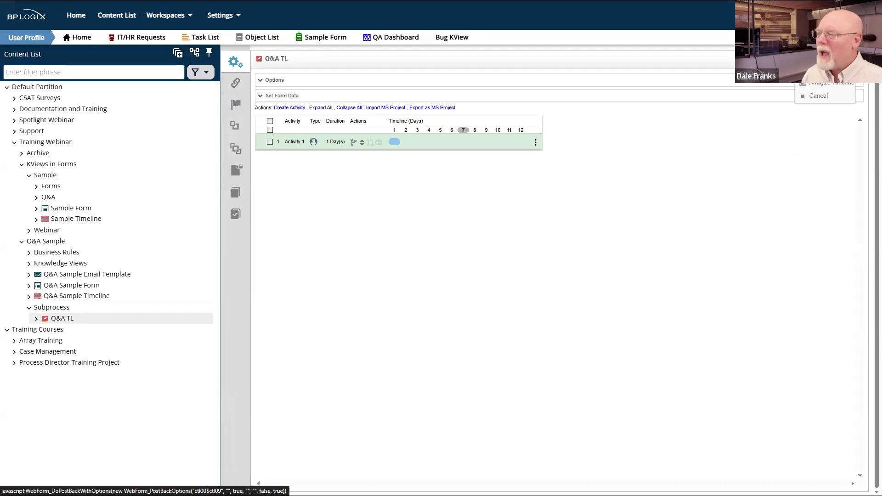
pyautogui.click(844, 59)
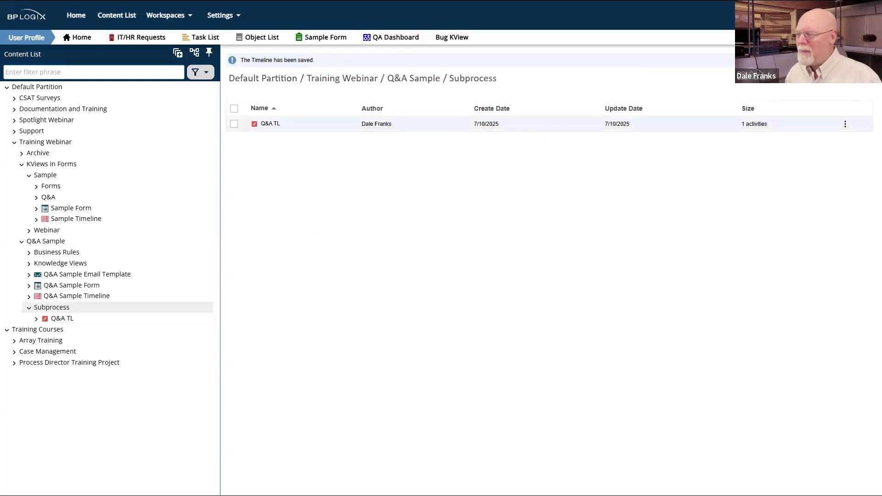
# Step: Create a form definition named Q&A Form, correcting the mistyped asterisk to '&'
pyautogui.moveTo(845, 69)
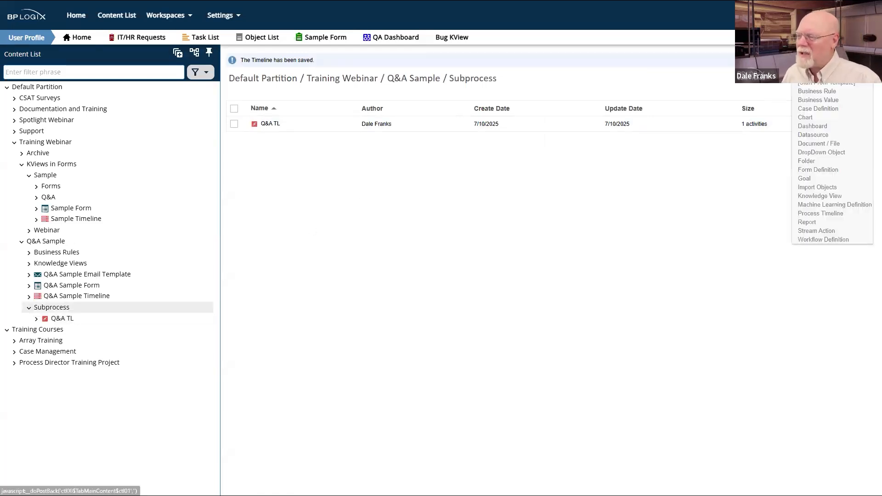
pyautogui.click(817, 171)
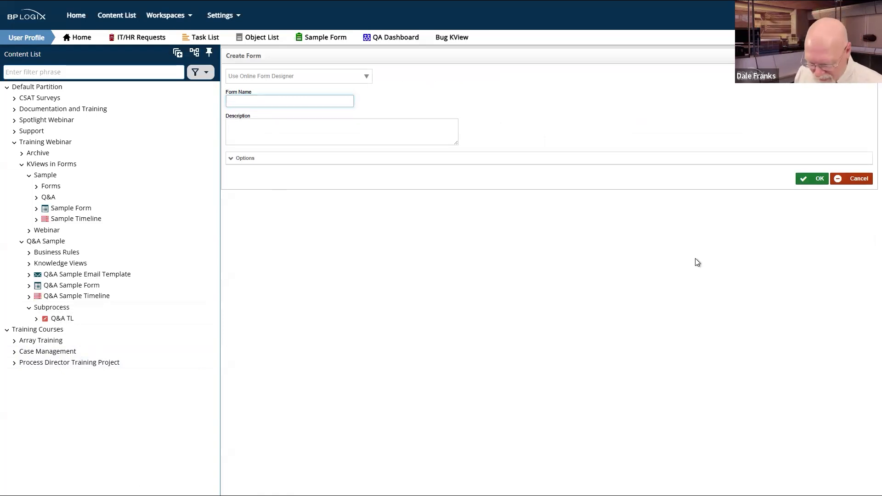
pyautogui.write('Q*A Form')
pyautogui.press('Left')
pyautogui.press('Left')
pyautogui.press('Left')
pyautogui.press('Left')
pyautogui.press('Left')
pyautogui.press('Left')
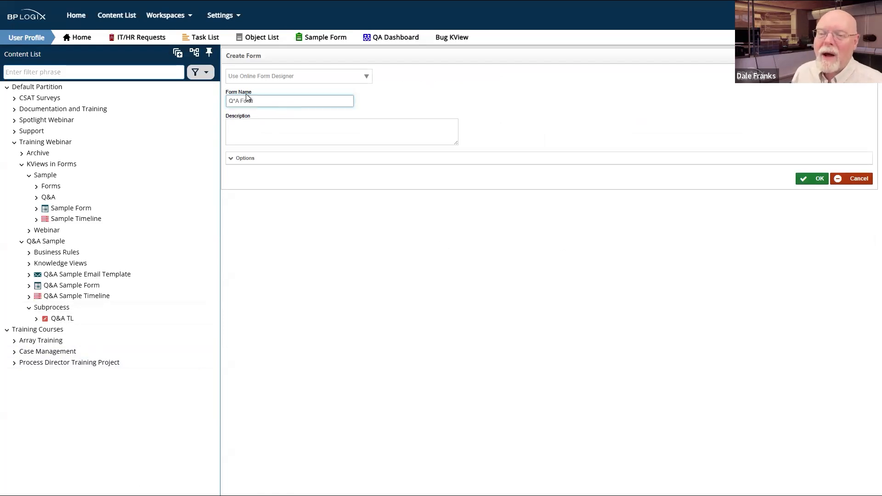
pyautogui.press('BackSpace')
pyautogui.write('&')
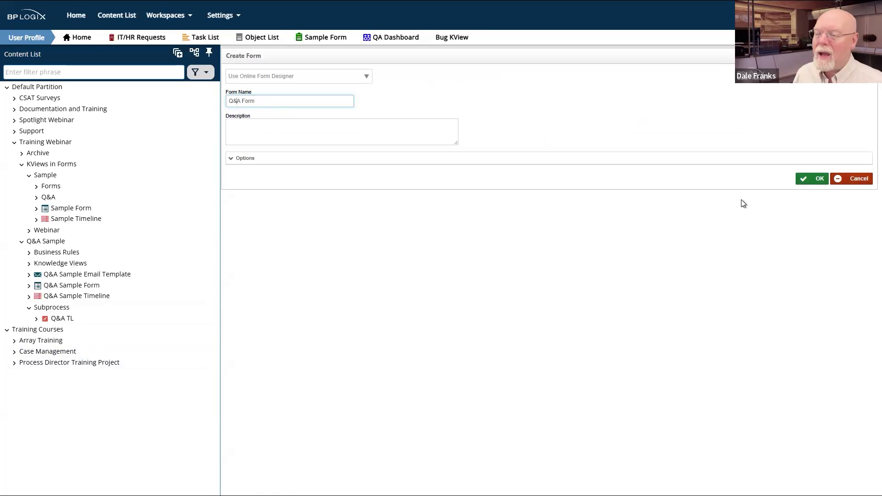
pyautogui.click(818, 181)
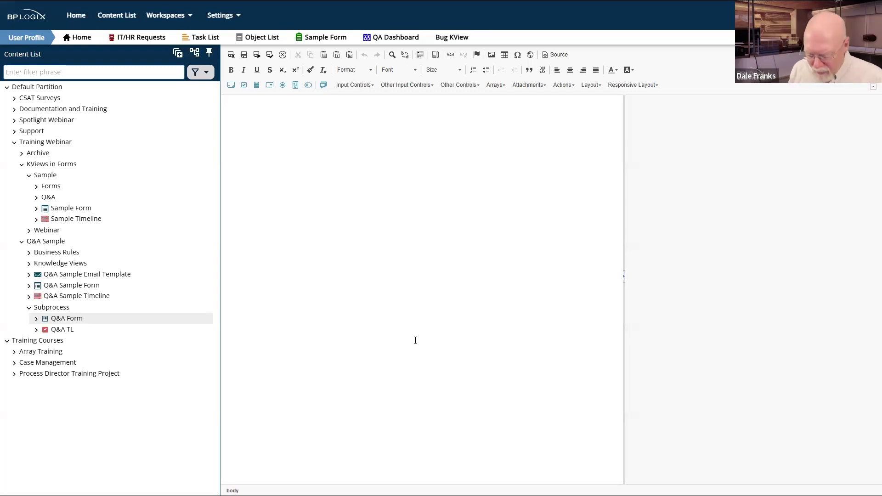
# Step: Add a 'Request #:' label followed by a text input named RequestNo
pyautogui.write('Req')
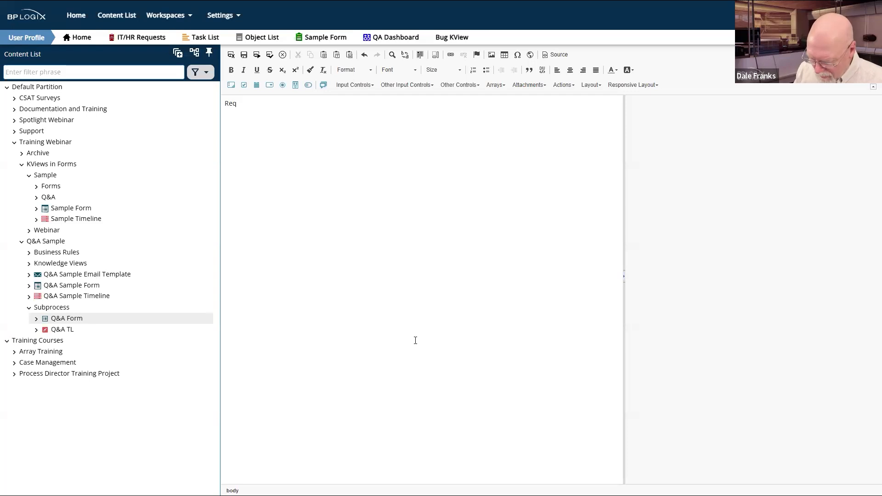
pyautogui.write('ues')
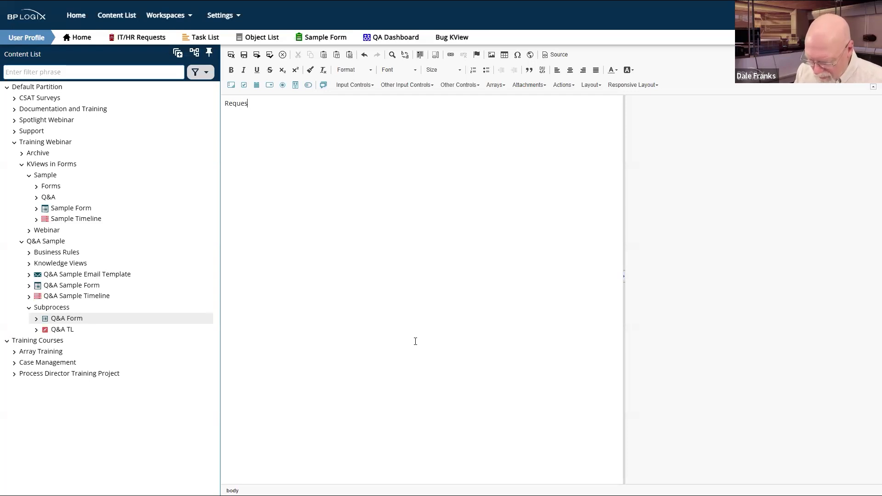
pyautogui.write('t #:')
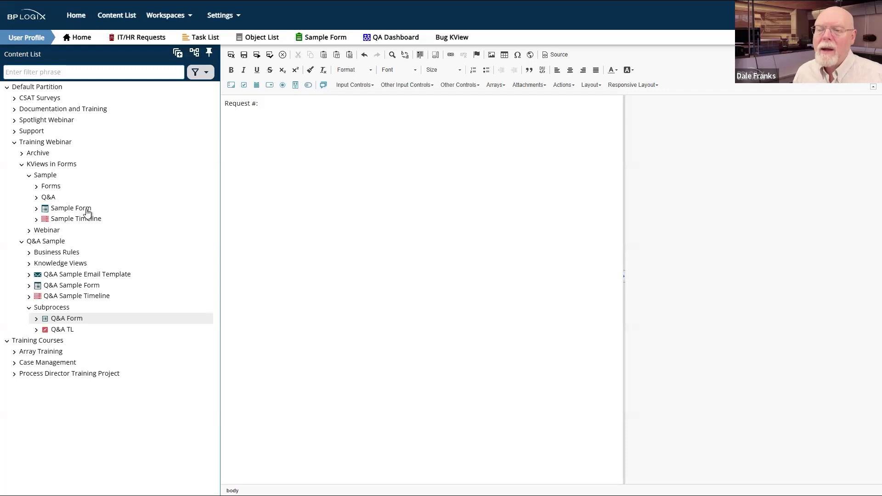
pyautogui.click(230, 88)
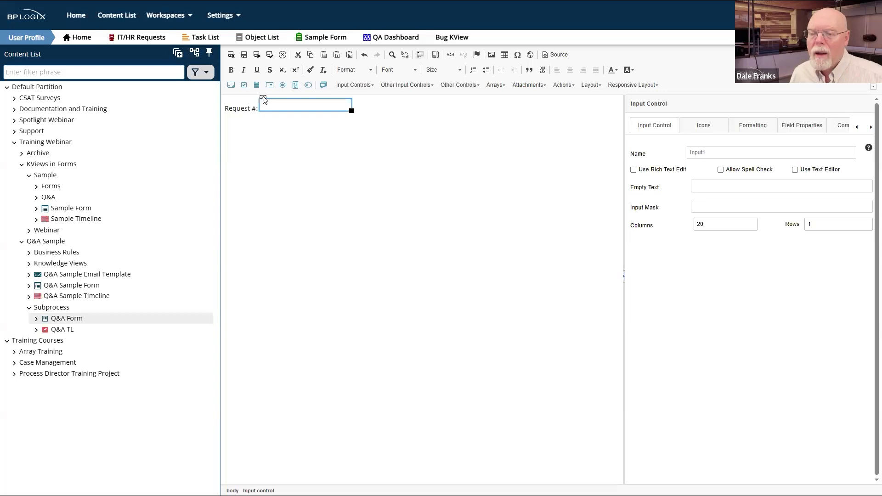
pyautogui.moveTo(693, 155); pyautogui.dragTo(723, 152)
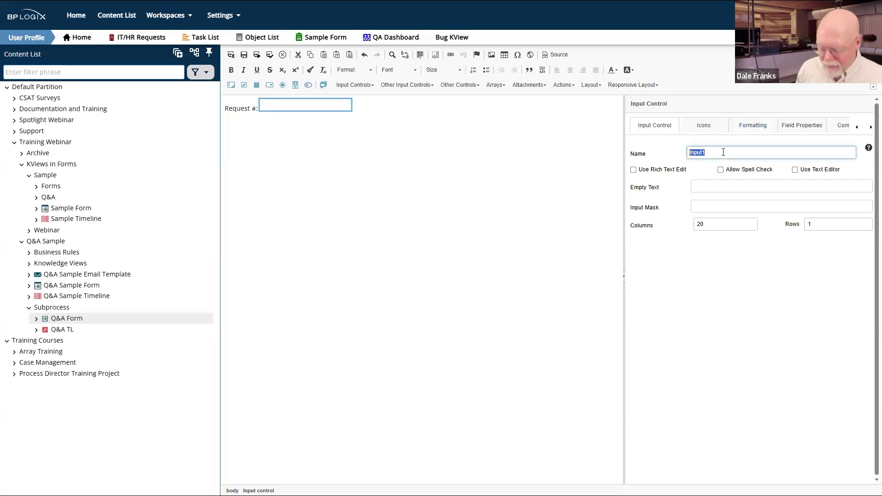
pyautogui.write('Reque')
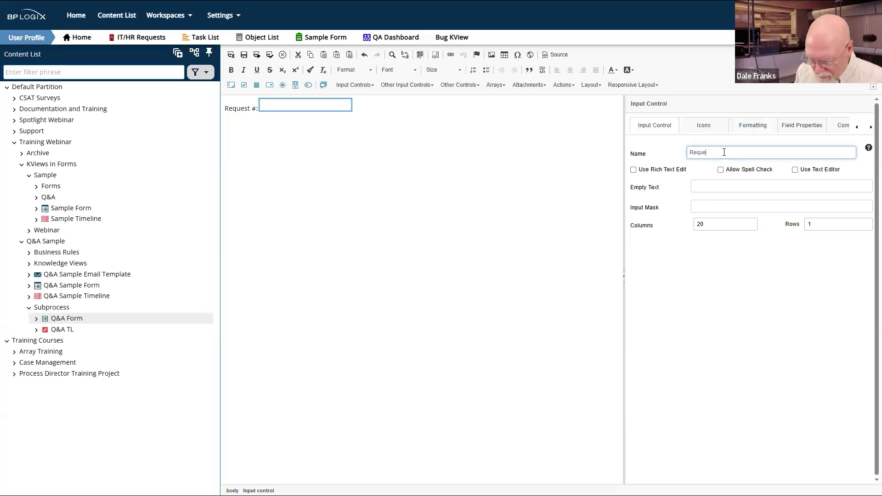
pyautogui.write('stNo')
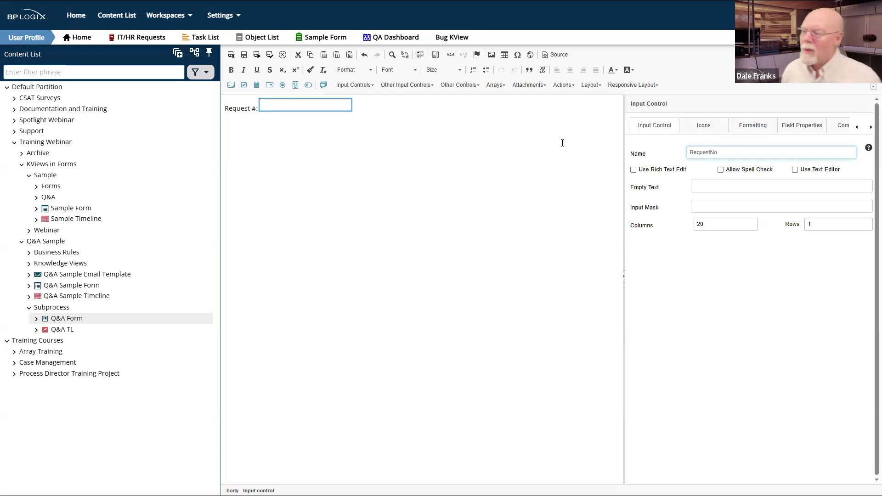
pyautogui.click(726, 187)
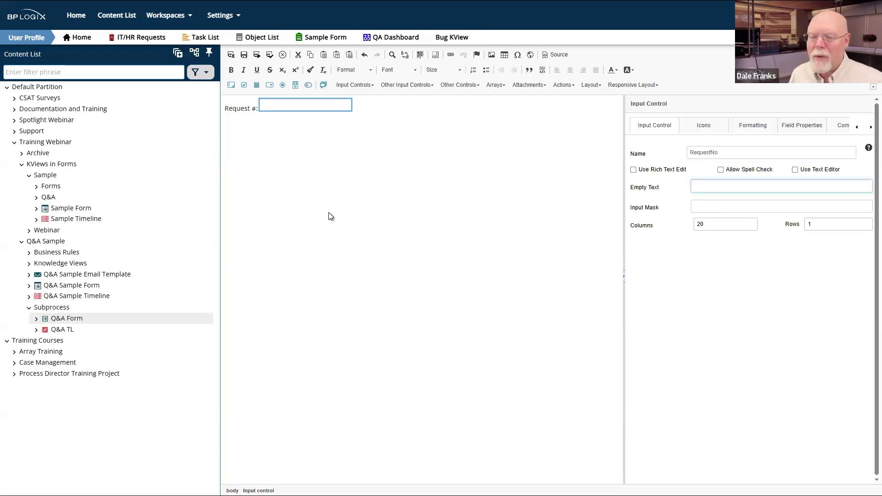
# Step: Set the RequestNo field's read-only option to Field is Disabled
pyautogui.click(811, 125)
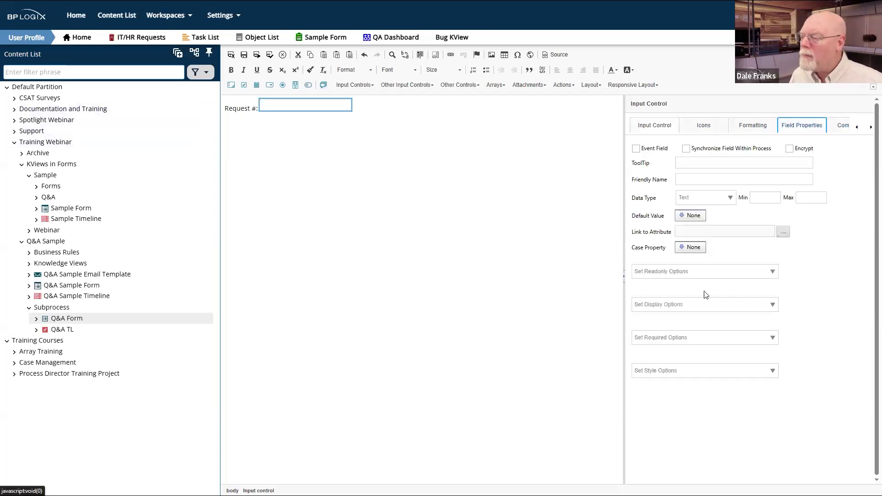
pyautogui.click(770, 274)
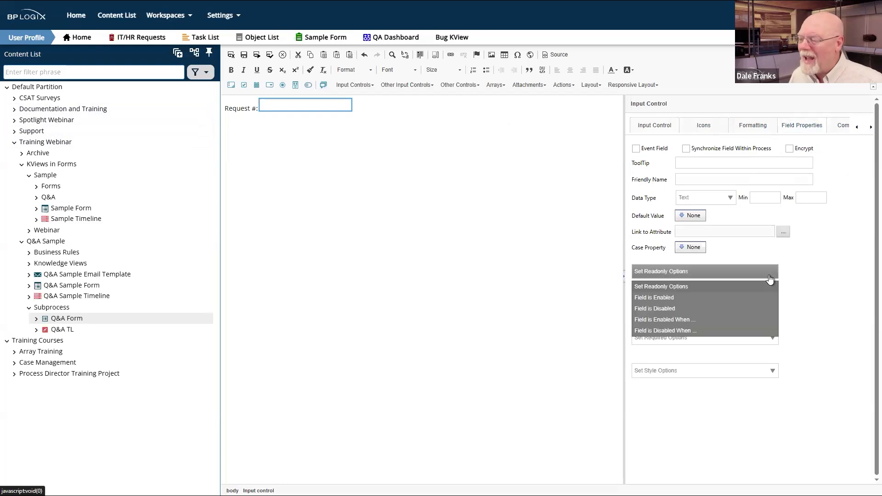
pyautogui.click(657, 310)
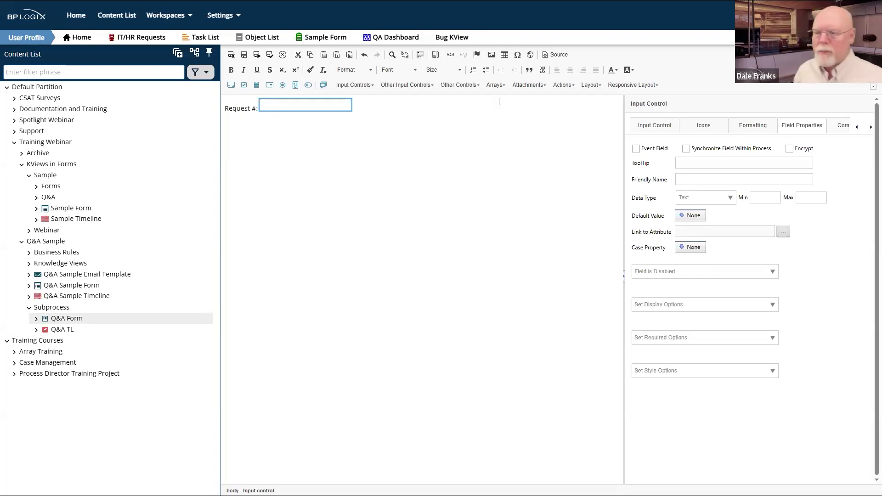
pyautogui.click(515, 143)
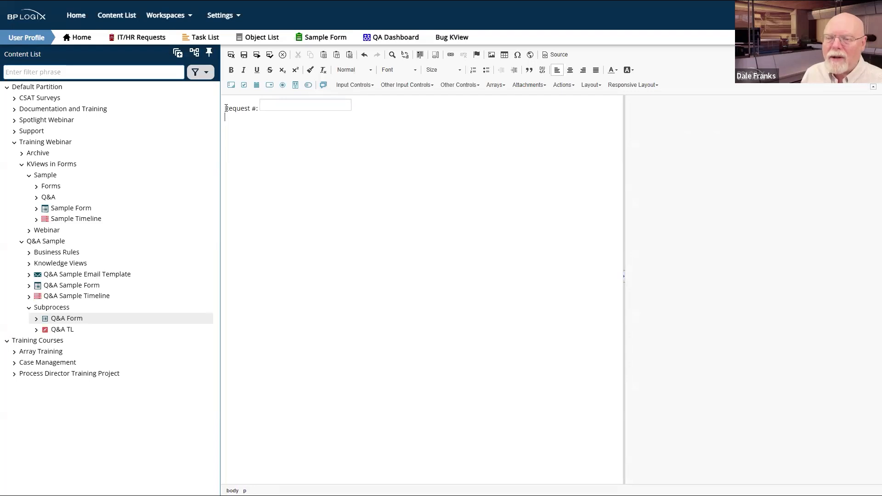
# Step: Make the 'Request #:' label bold
pyautogui.moveTo(225, 108); pyautogui.dragTo(256, 113)
pyautogui.click(329, 107)
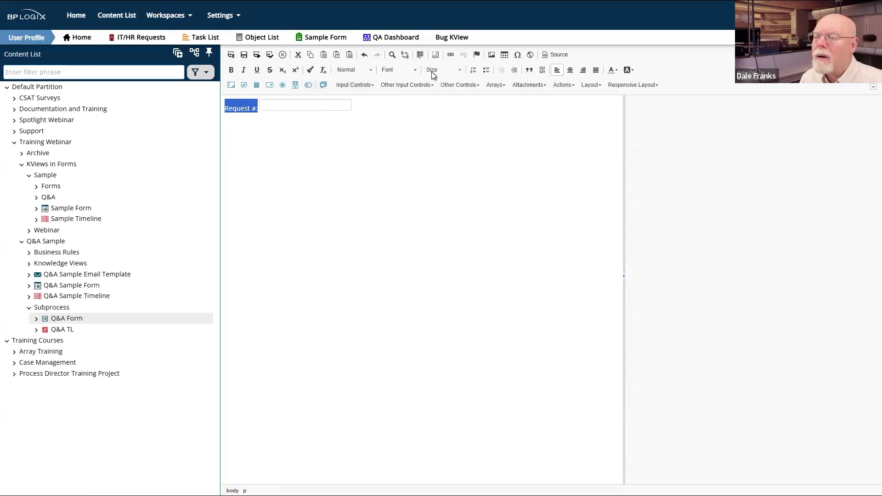
pyautogui.click(232, 70)
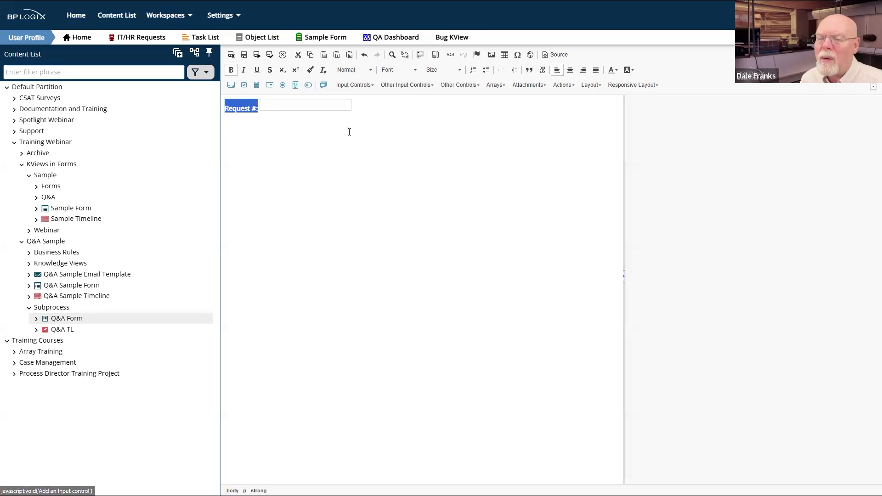
# Step: Add a bold 'Request Info:' label on the next line with a text input after it
pyautogui.click(321, 124)
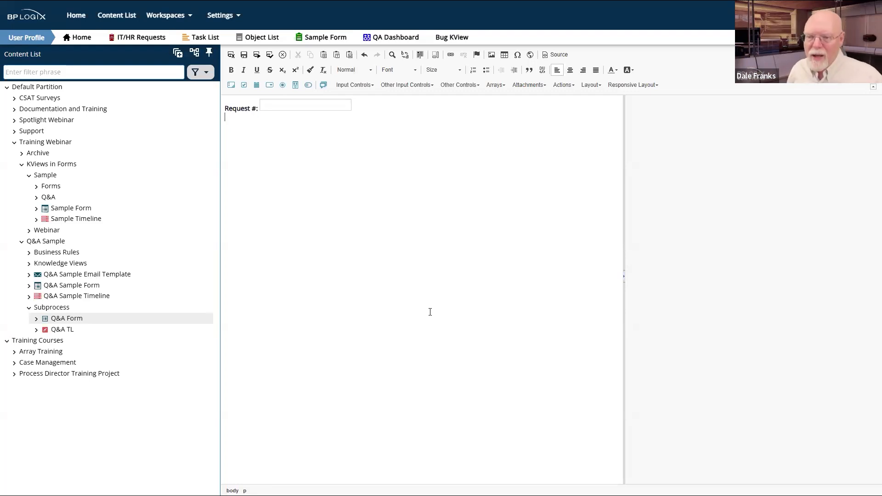
pyautogui.write('Request Info:')
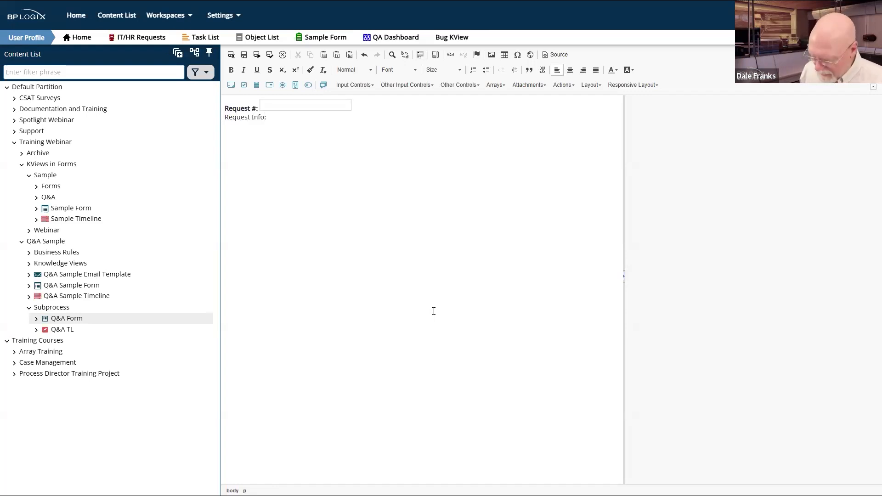
pyautogui.moveTo(267, 118); pyautogui.dragTo(224, 119)
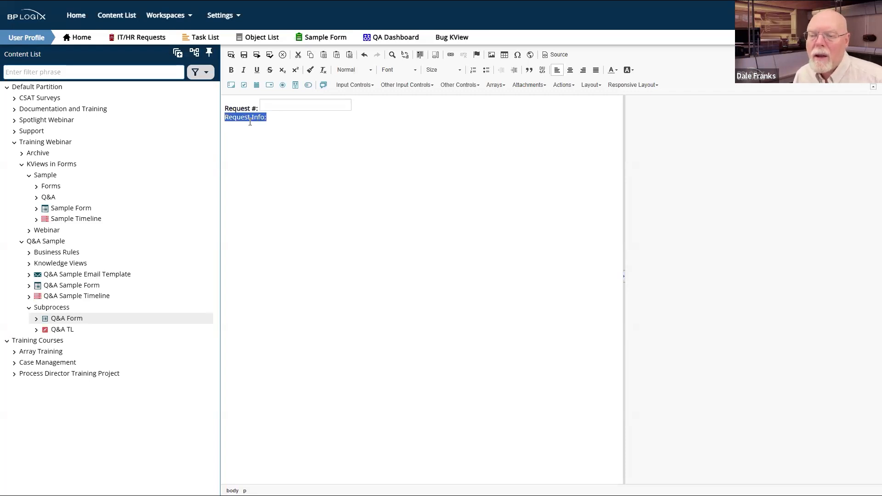
pyautogui.click(278, 118)
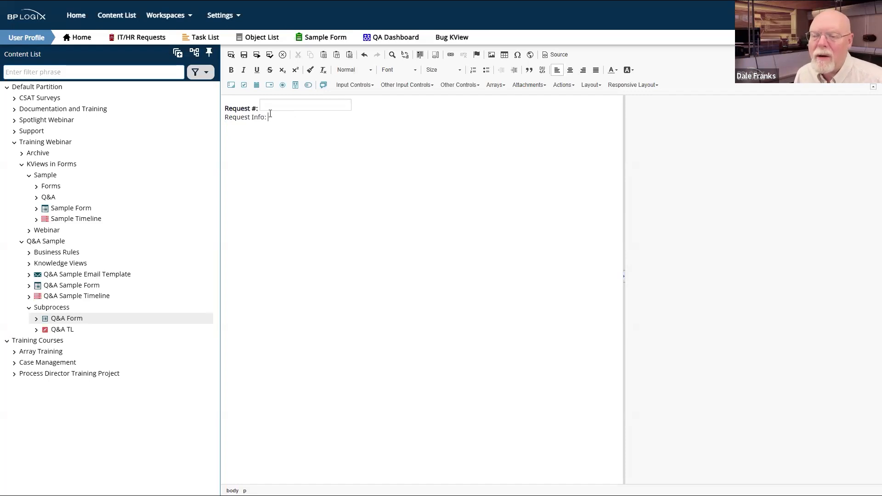
pyautogui.moveTo(224, 118); pyautogui.dragTo(276, 119)
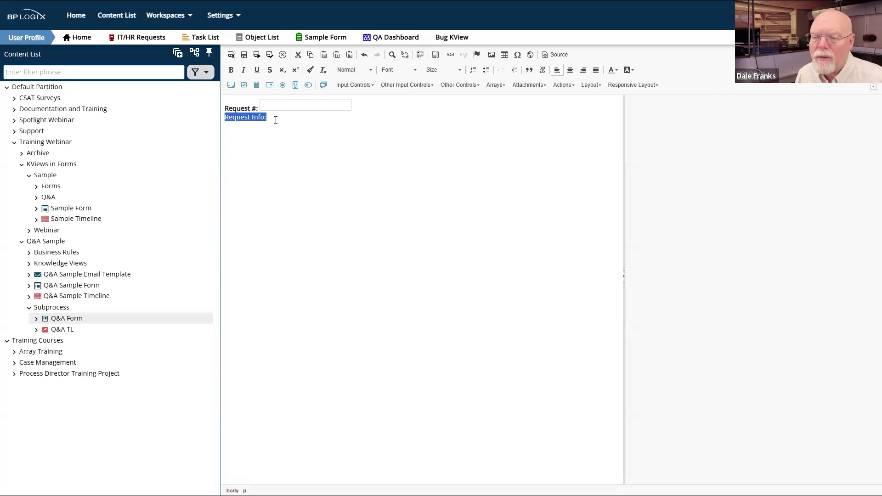
pyautogui.click(231, 70)
pyautogui.click(291, 117)
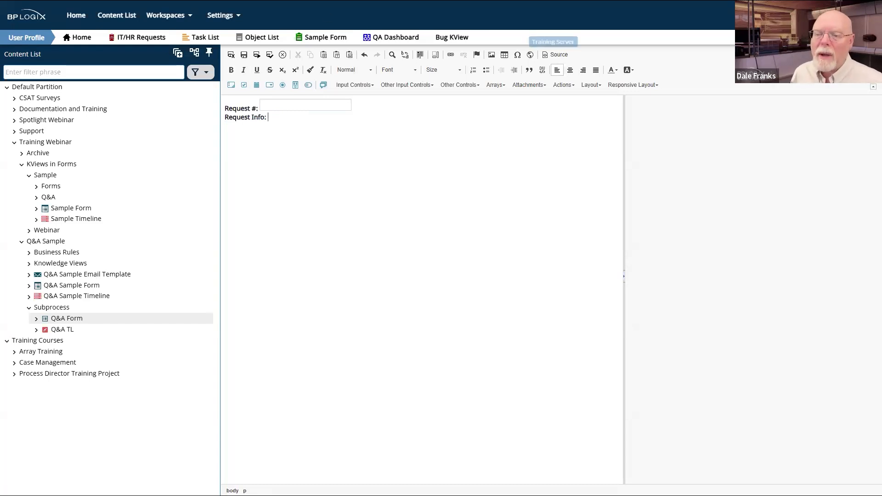
pyautogui.click(231, 85)
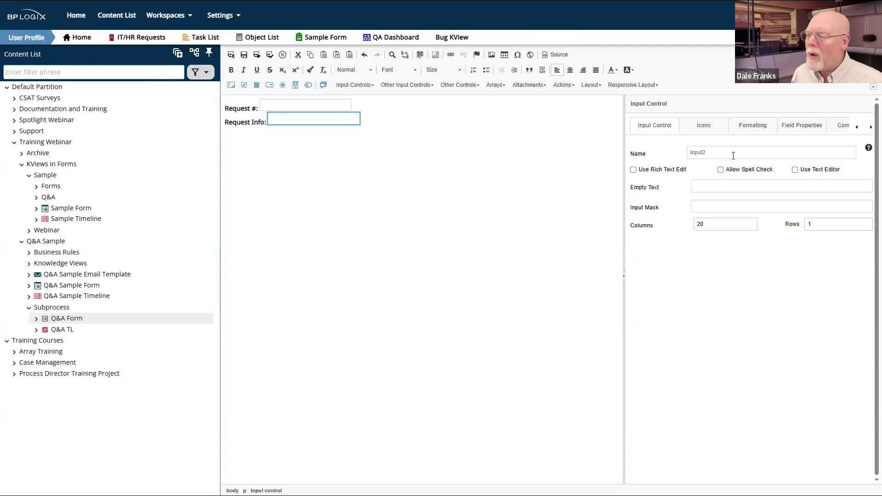
# Step: Name the new input RequestInfo and set its read-only option to Field is Disabled
pyautogui.doubleClick(716, 146)
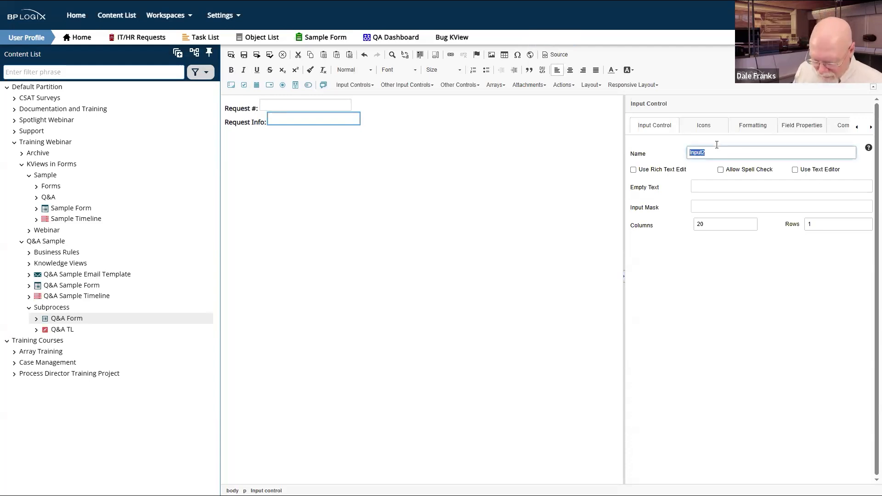
pyautogui.write('Request')
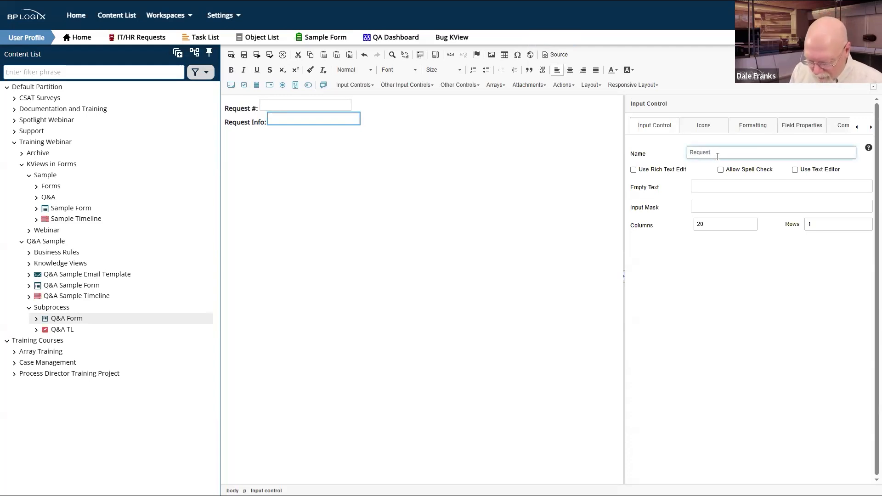
pyautogui.write('Info')
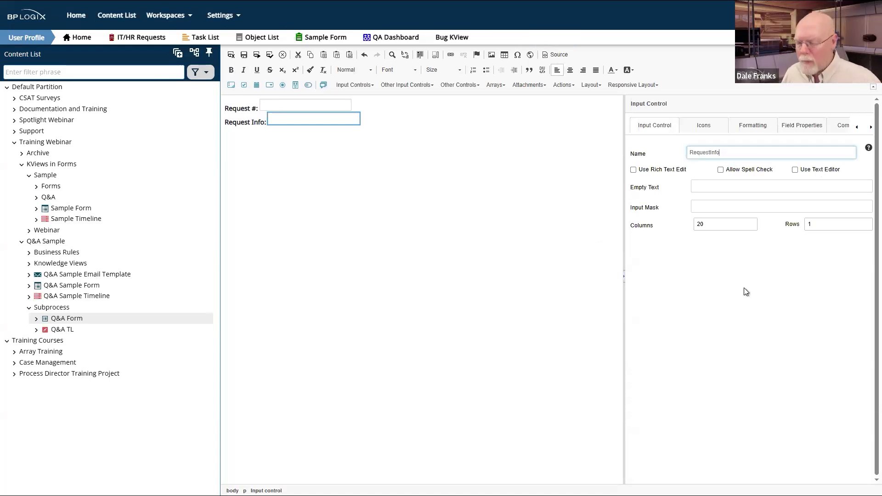
pyautogui.click(817, 130)
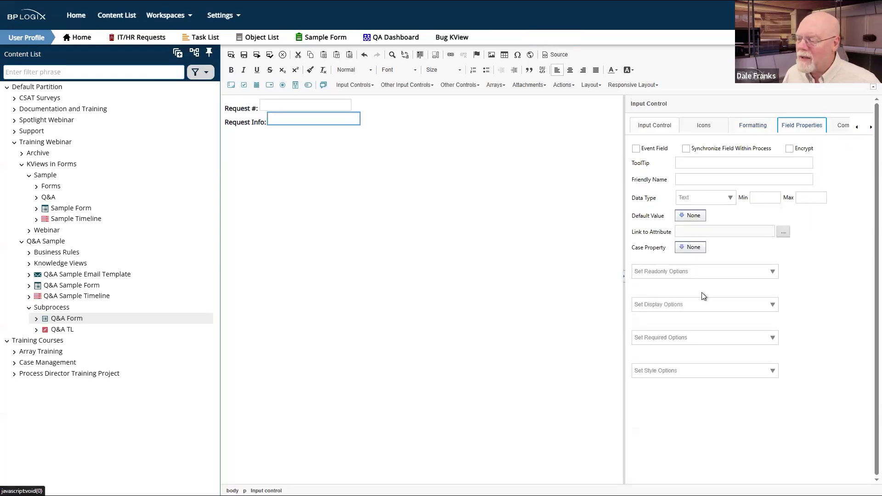
pyautogui.click(713, 271)
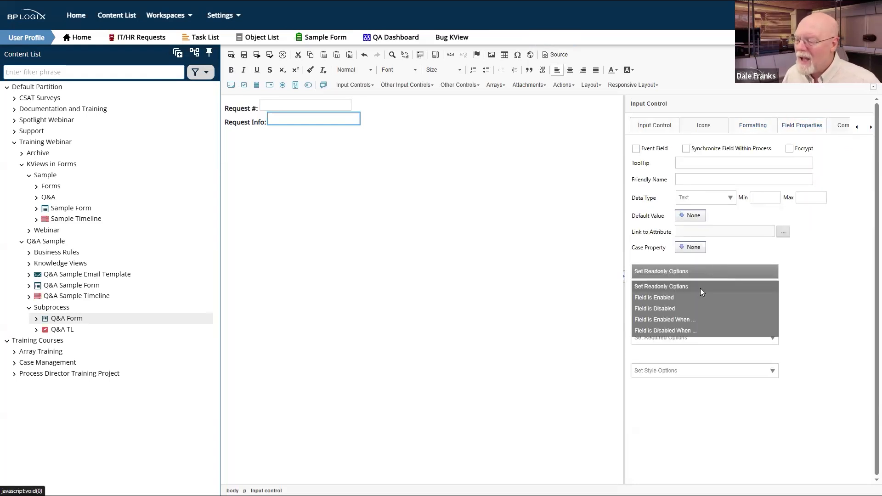
pyautogui.click(663, 308)
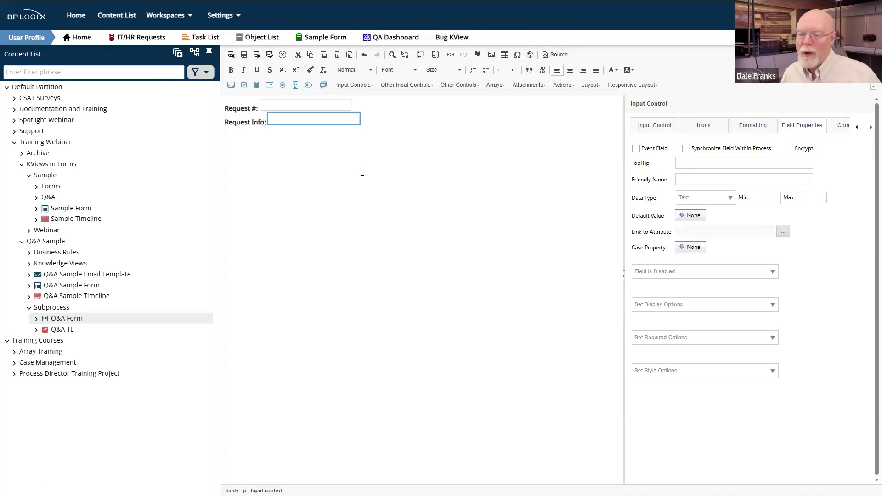
pyautogui.click(351, 188)
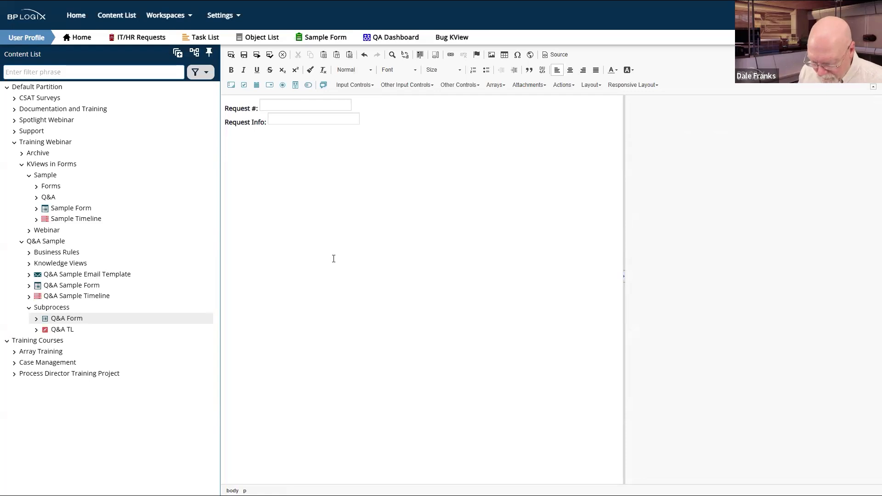
# Step: Type a bold 'Who to Ask:' label
pyautogui.write('Who')
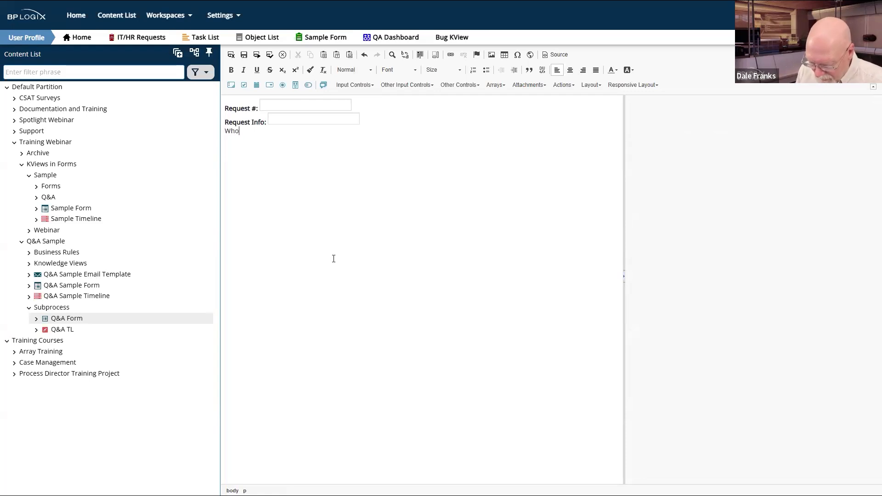
pyautogui.write(' to As')
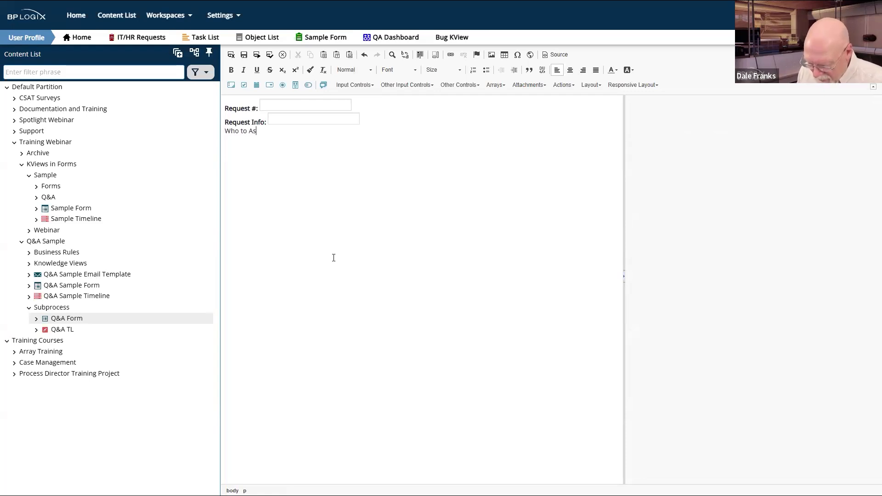
pyautogui.write('k:')
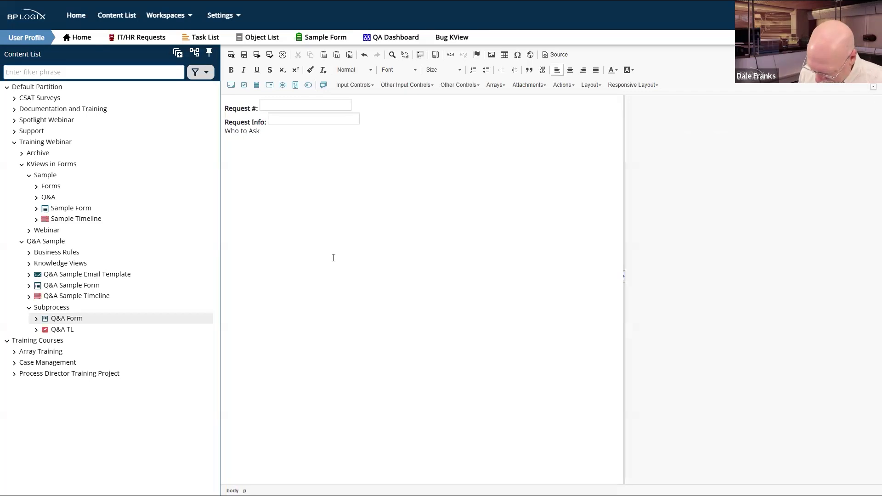
pyautogui.hotkey('ctrl', 'shift', 'Left')
pyautogui.hotkey('ctrl', 'shift', 'Left')
pyautogui.hotkey('ctrl', 'shift', 'Left')
pyautogui.hotkey('ctrl', 'b')
pyautogui.click(283, 133)
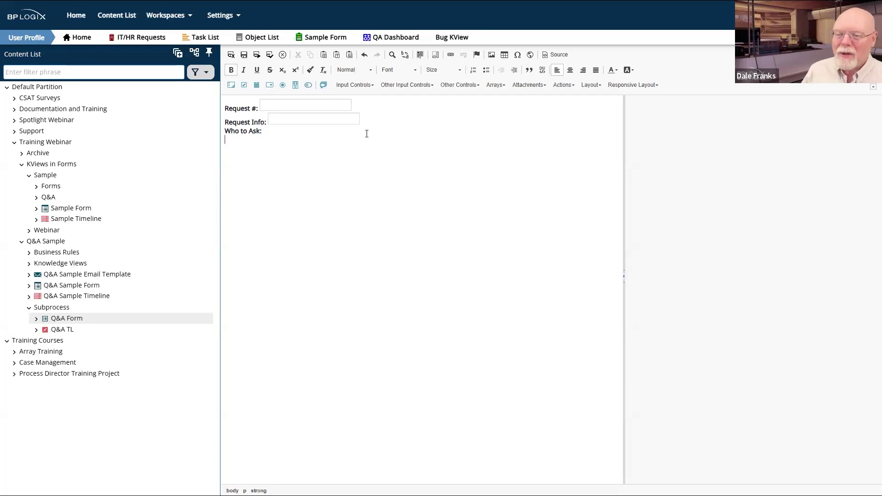
# Step: Insert a user picker named Recipient, then type 'Question:' on the line below
pyautogui.click(365, 86)
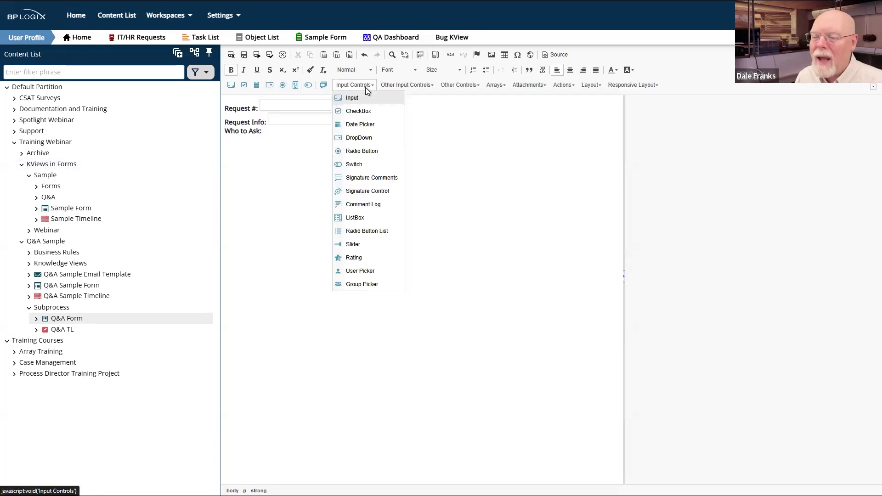
pyautogui.click(374, 273)
pyautogui.doubleClick(742, 152)
pyautogui.write('Re')
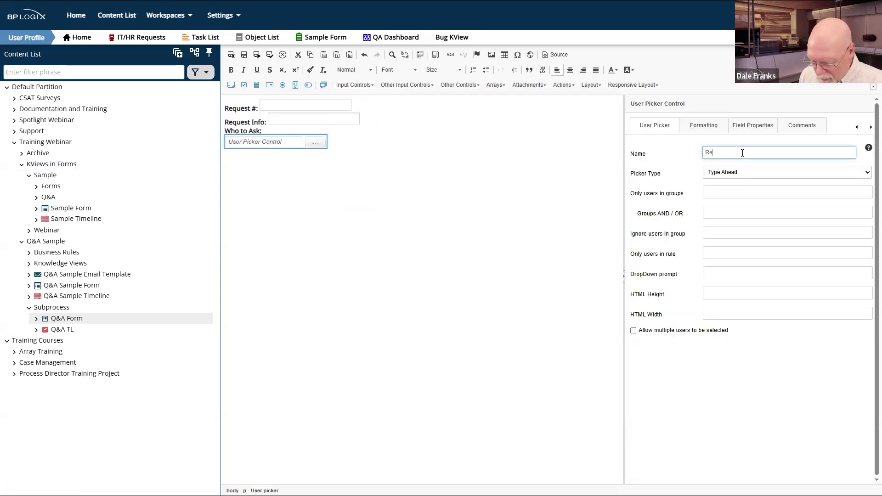
pyautogui.write('cipient')
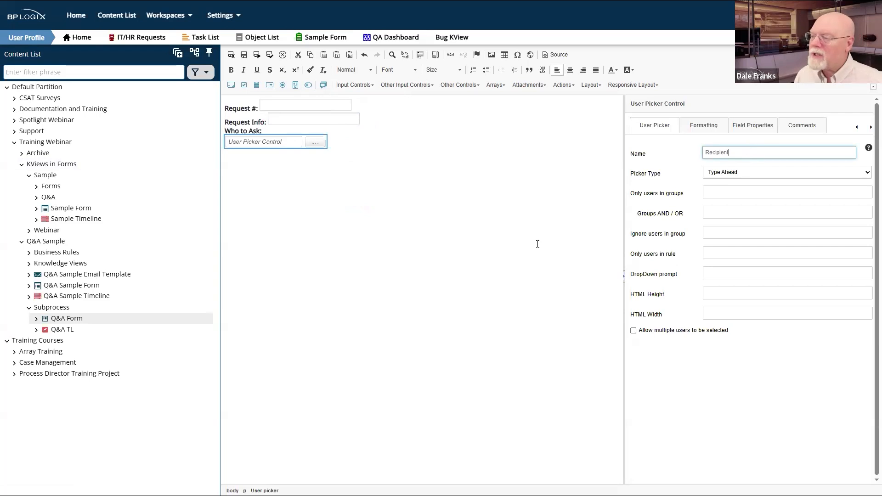
pyautogui.click(355, 145)
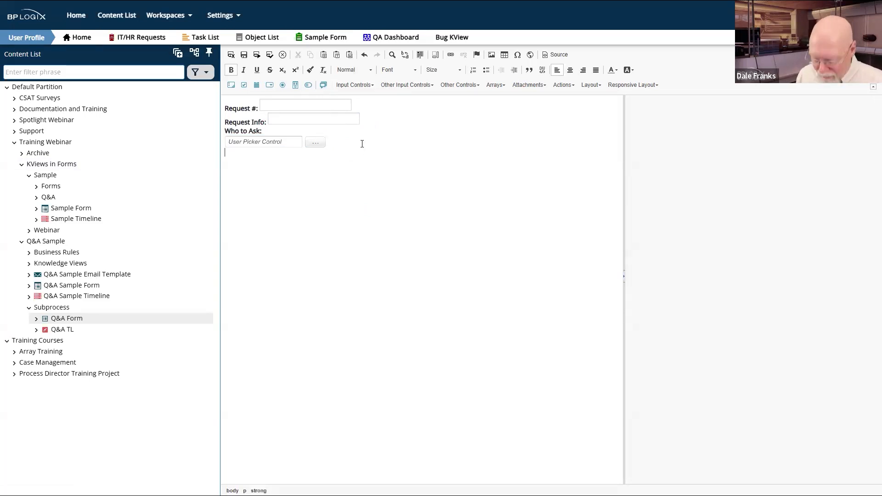
pyautogui.write('Question')
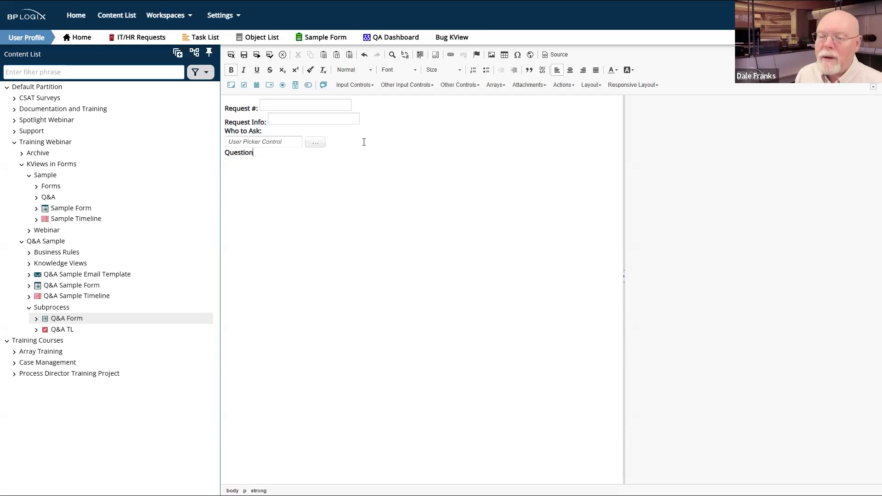
pyautogui.write(':')
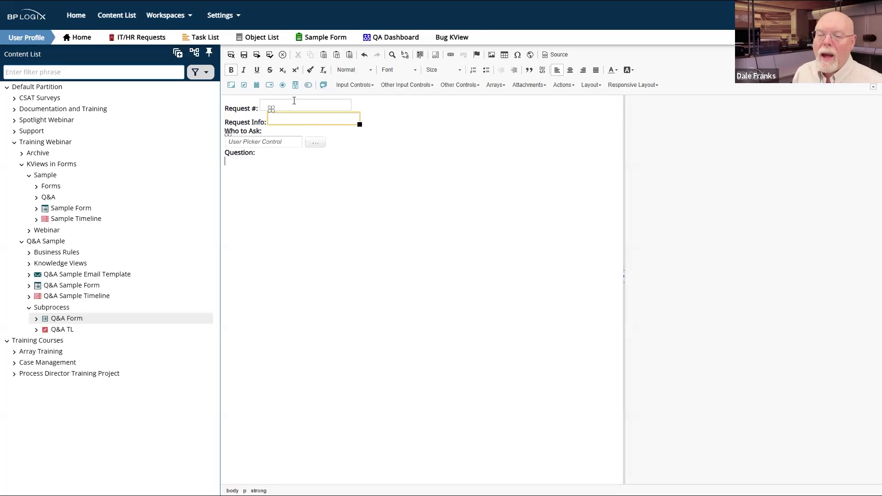
# Step: Add a text input named Question, 40 columns wide and 5 rows tall
pyautogui.click(230, 85)
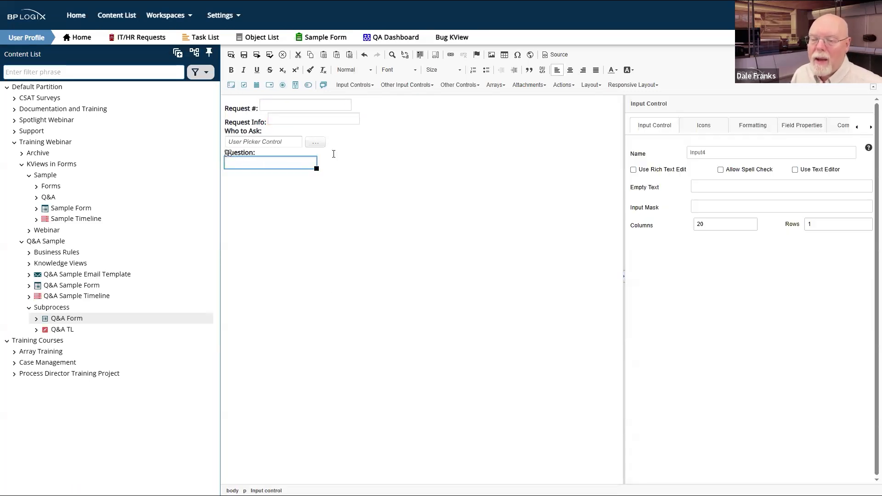
pyautogui.doubleClick(719, 151)
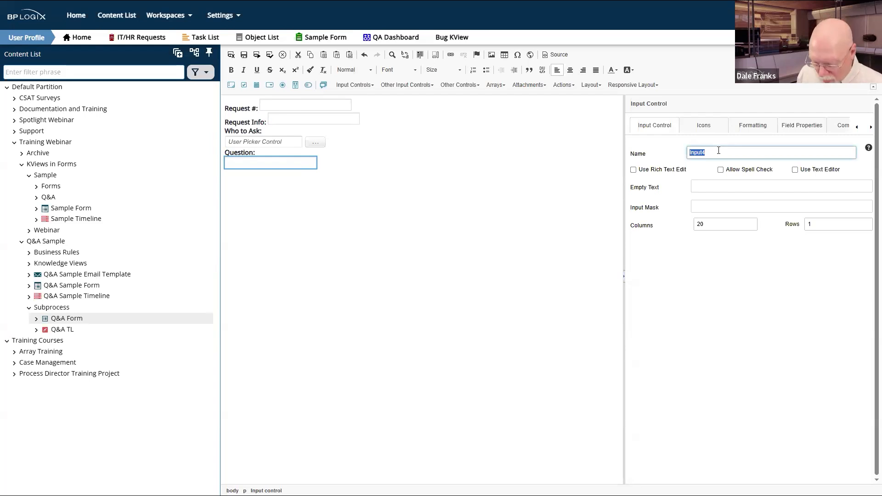
pyautogui.write('Question')
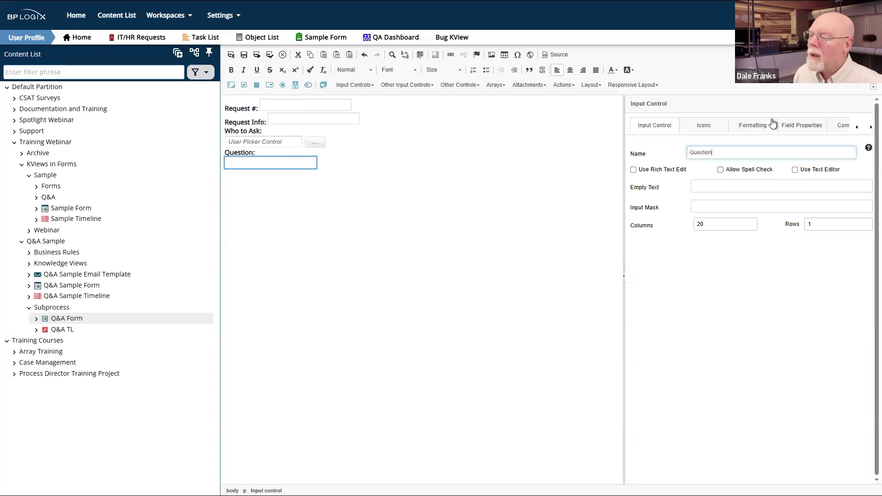
pyautogui.doubleClick(738, 224)
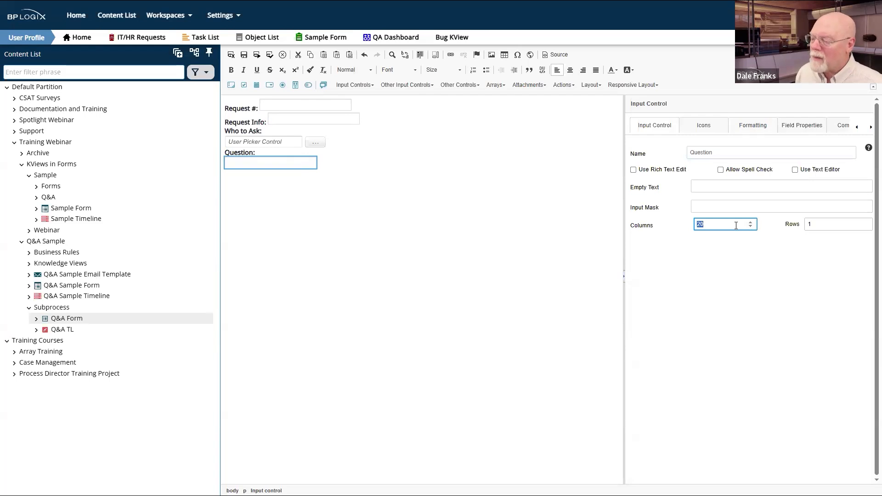
pyautogui.write('40')
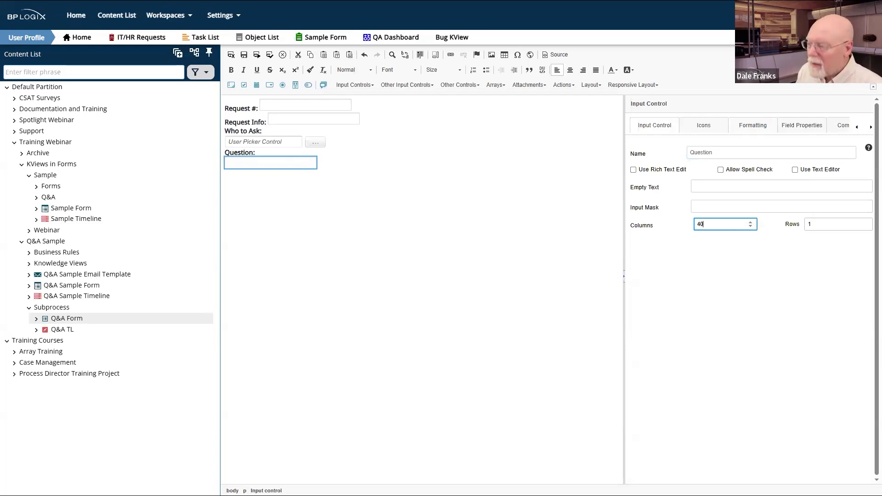
pyautogui.click(834, 224)
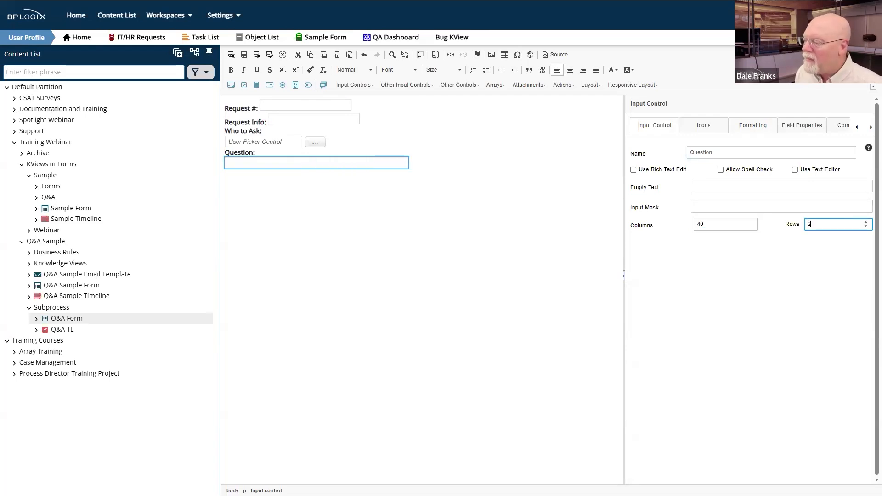
pyautogui.click(429, 196)
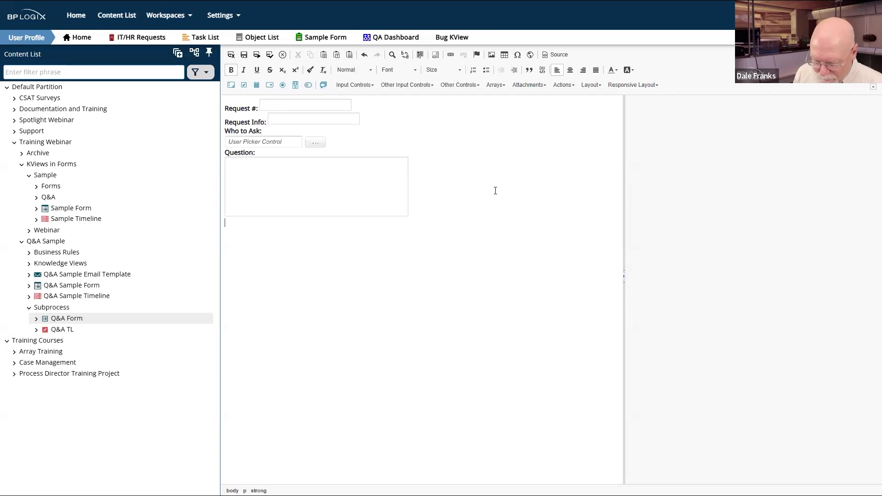
# Step: Type an 'Answer:' label below the question box, fixing the misspelling
pyautogui.write('An')
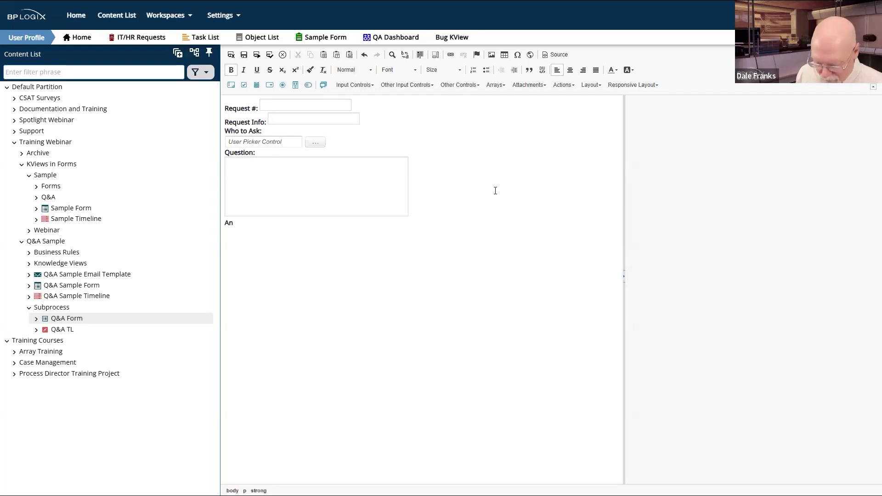
pyautogui.write('wer')
pyautogui.press('Left')
pyautogui.press('Left')
pyautogui.press('Left')
pyautogui.write('swer:')
pyautogui.press('Return')
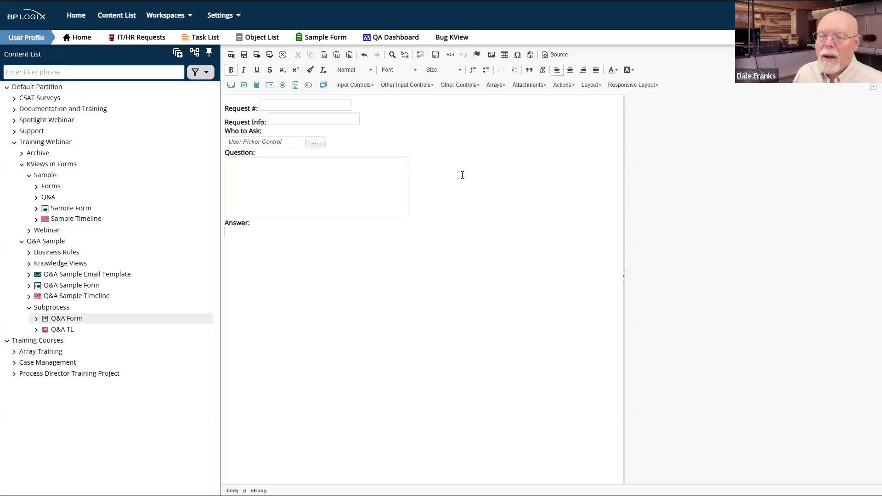
# Step: Turn off bold and insert a text input on the line below the 'Answer:' label
pyautogui.click(231, 70)
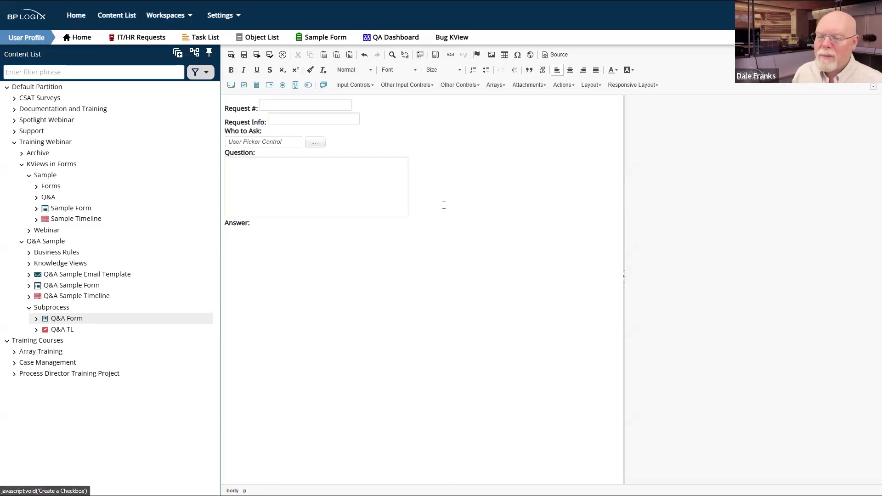
pyautogui.click(285, 184)
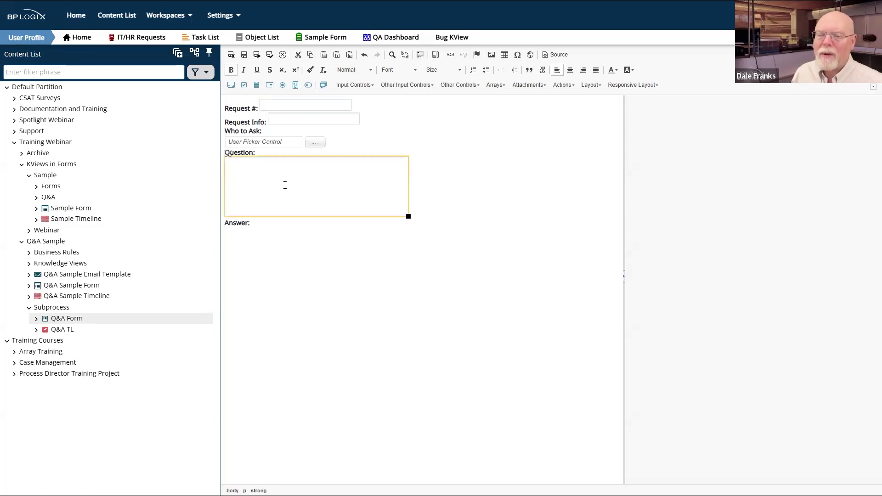
pyautogui.click(231, 70)
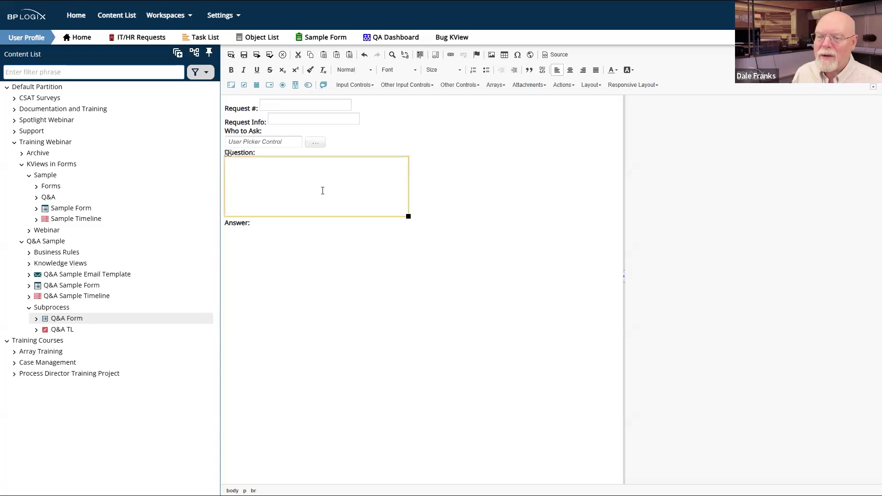
pyautogui.click(254, 231)
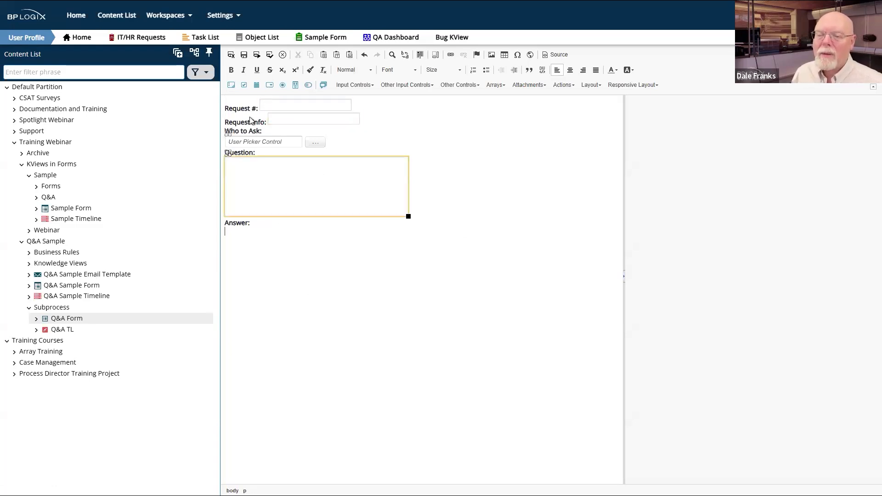
pyautogui.click(232, 85)
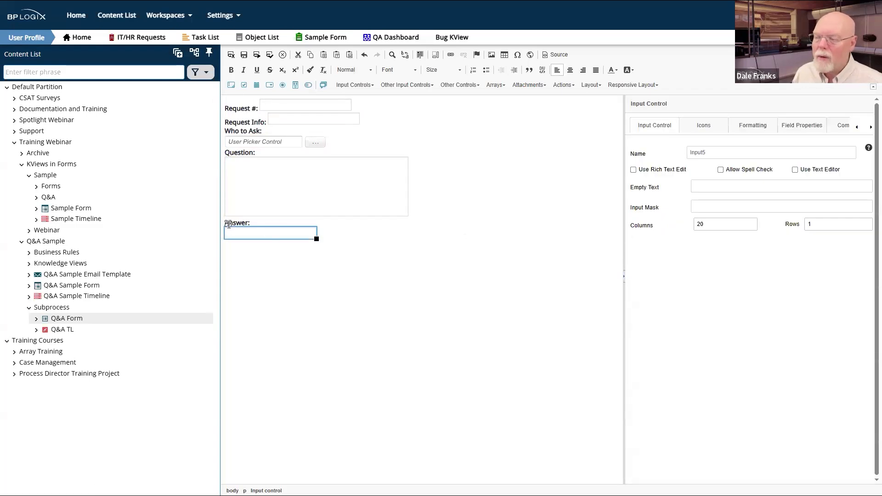
# Step: Name the new input Answer and size it to 40 columns by 5 rows
pyautogui.doubleClick(750, 154)
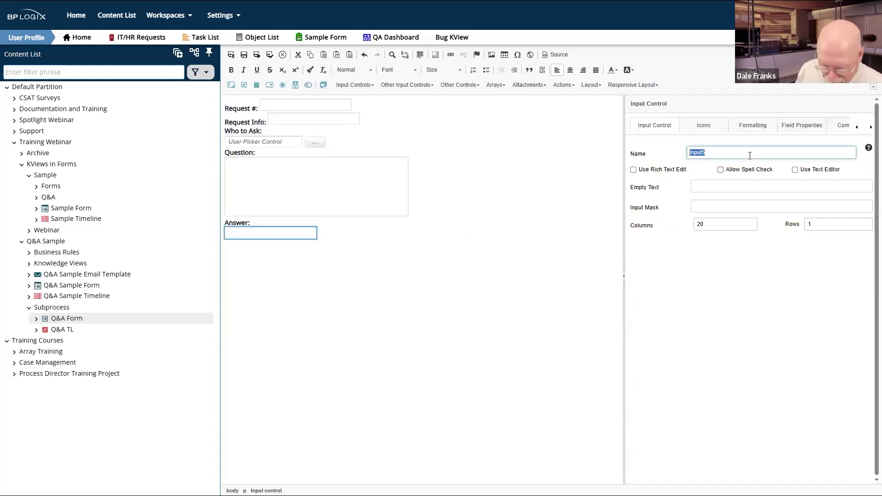
pyautogui.write('Answer')
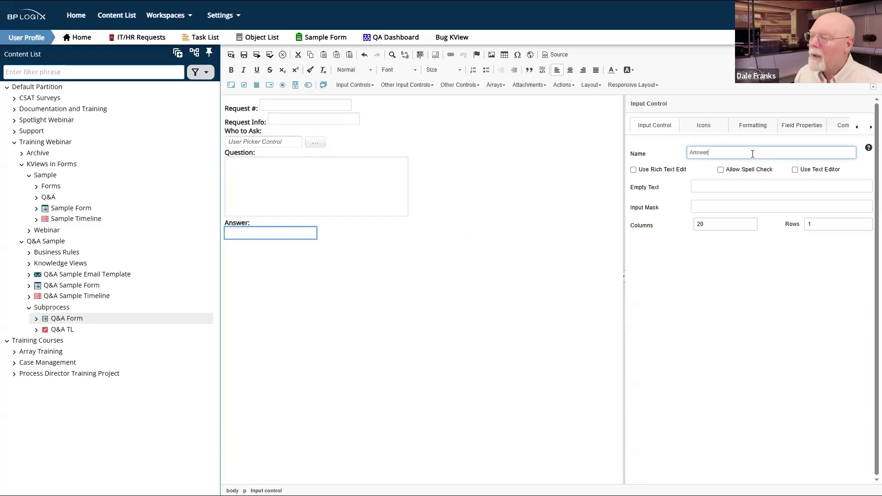
pyautogui.doubleClick(706, 225)
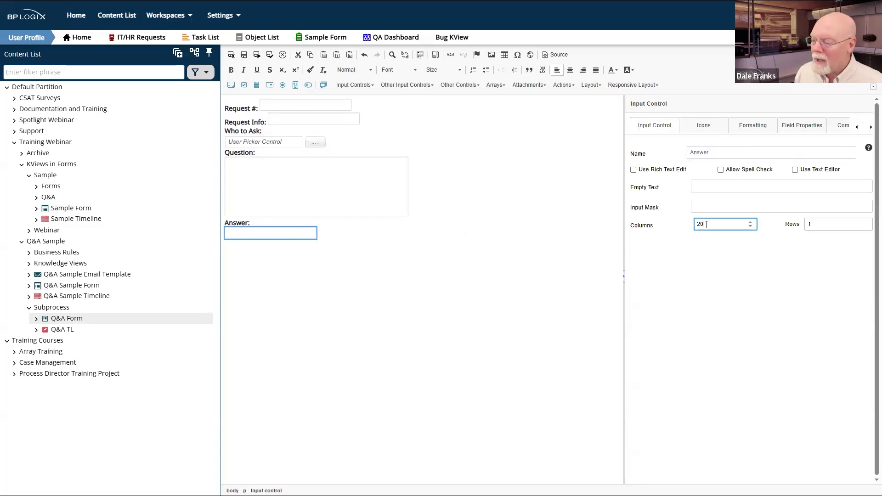
pyautogui.write('4')
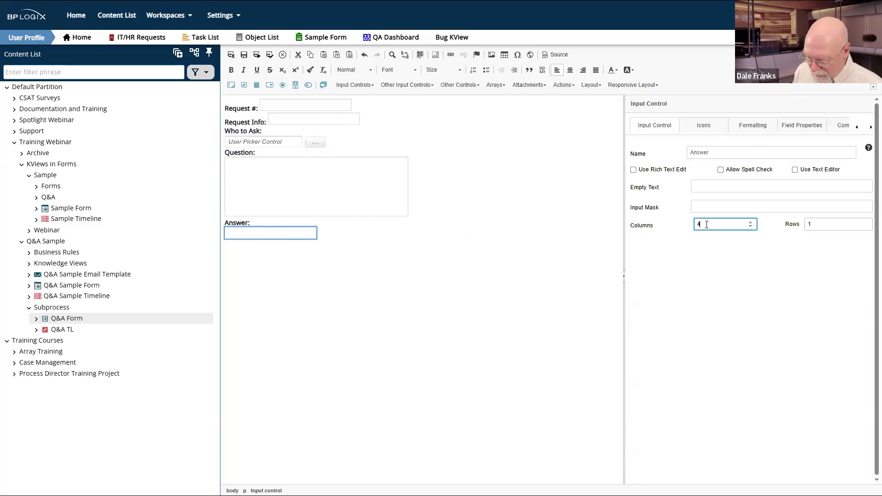
pyautogui.click(817, 226)
pyautogui.doubleClick(817, 226)
pyautogui.write('5')
pyautogui.click(812, 239)
# Step: Insert an OK/Cancel button area below the Answer box, then save and close the form
pyautogui.click(448, 299)
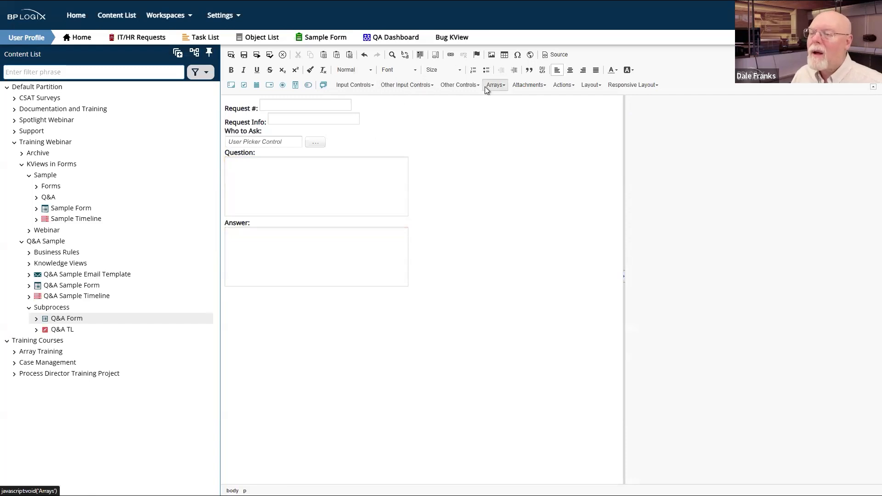
pyautogui.click(563, 88)
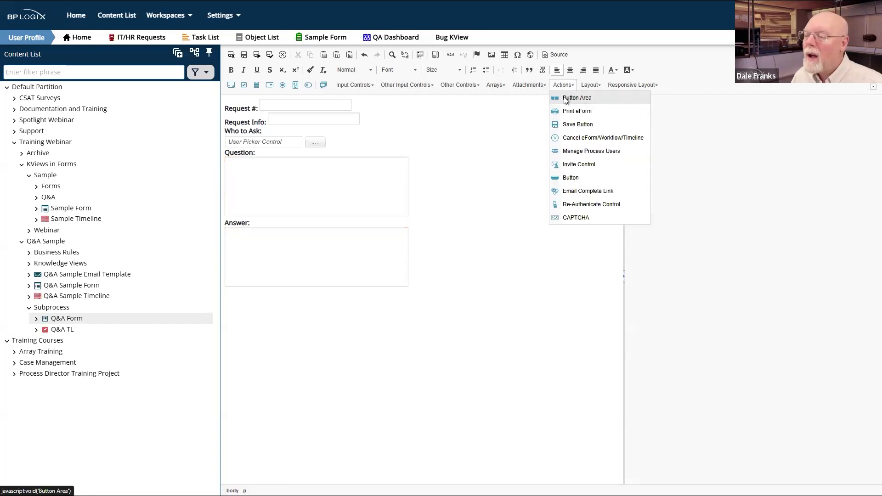
pyautogui.click(563, 98)
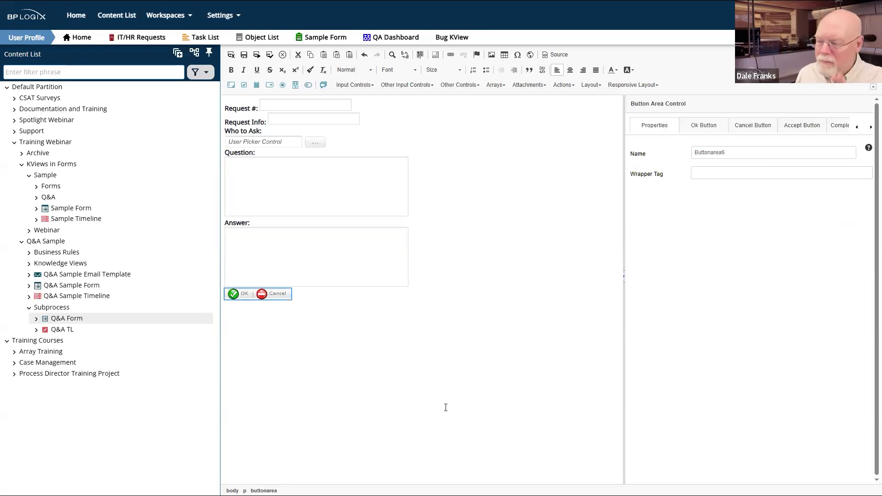
pyautogui.click(711, 127)
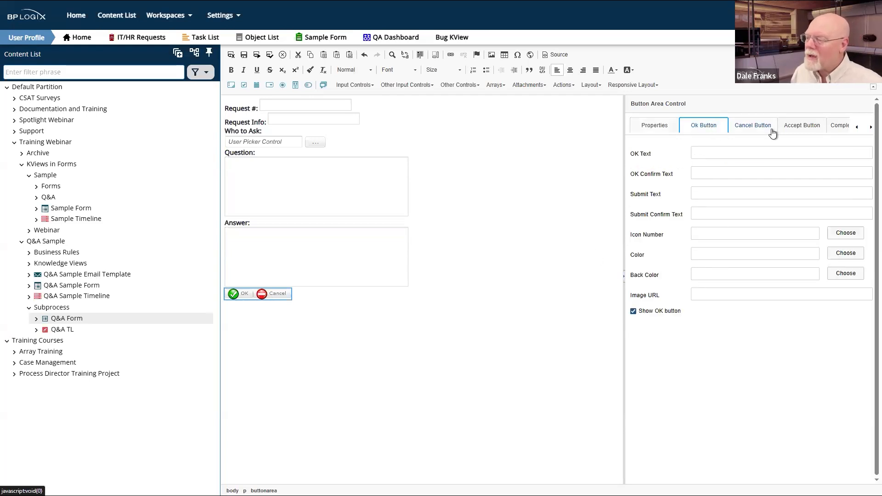
pyautogui.click(326, 343)
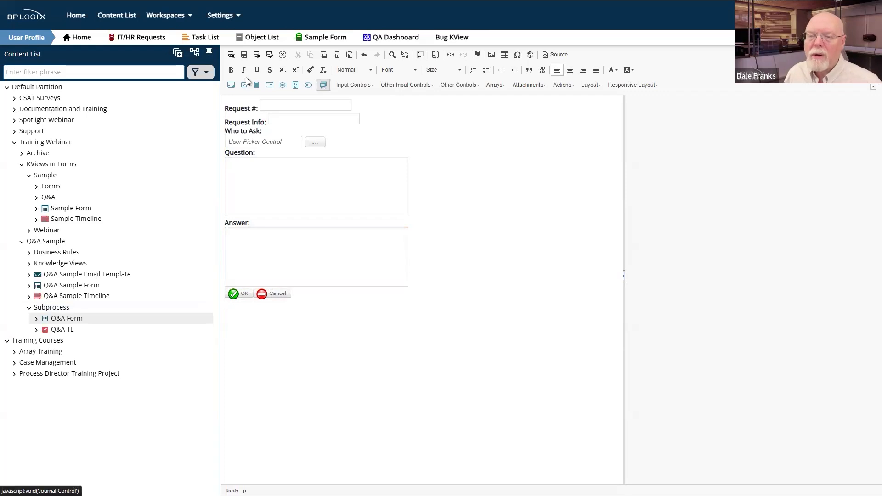
pyautogui.click(231, 55)
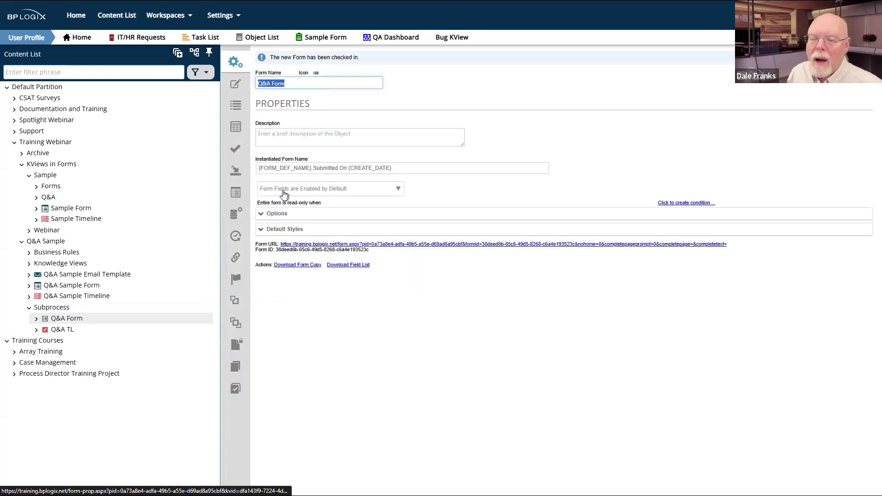
# Step: Show disabled fields as text, and auto-start and associate the Q&A TL timeline on submission
pyautogui.click(271, 215)
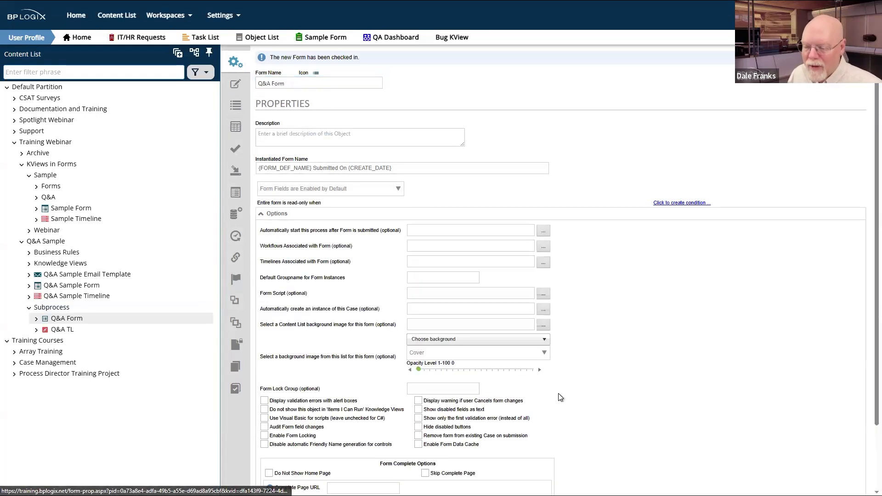
pyautogui.click(418, 409)
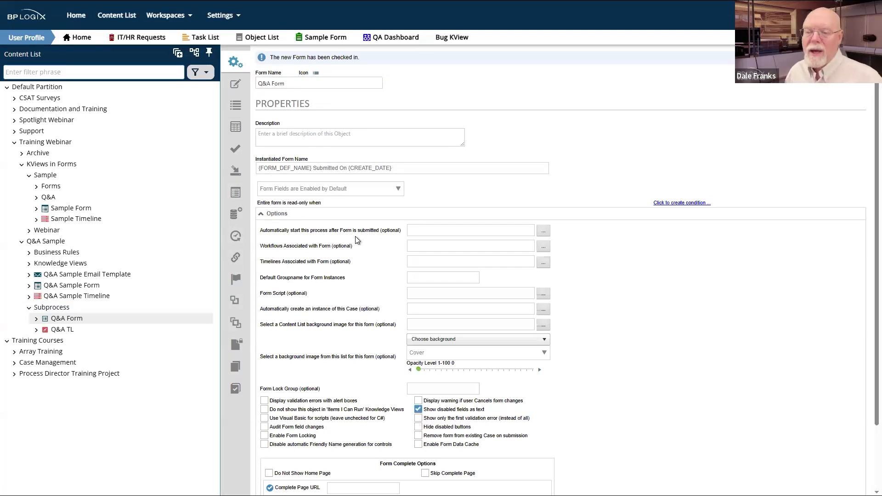
pyautogui.click(544, 230)
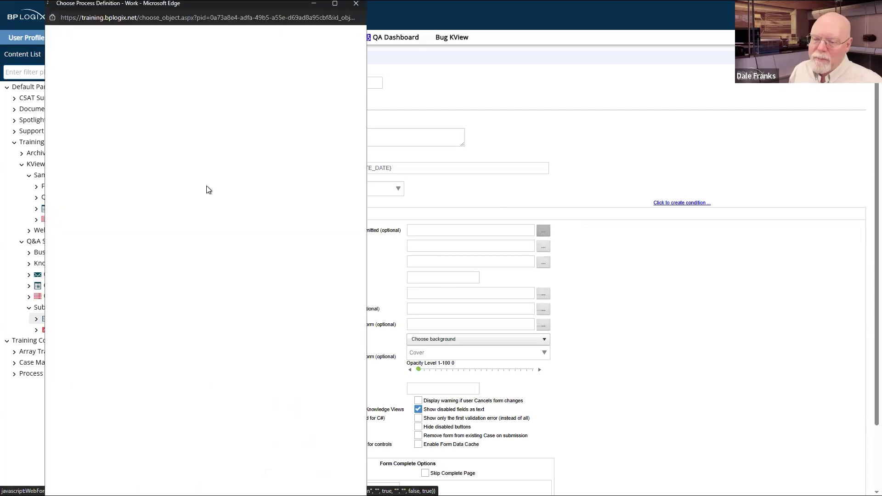
pyautogui.doubleClick(106, 376)
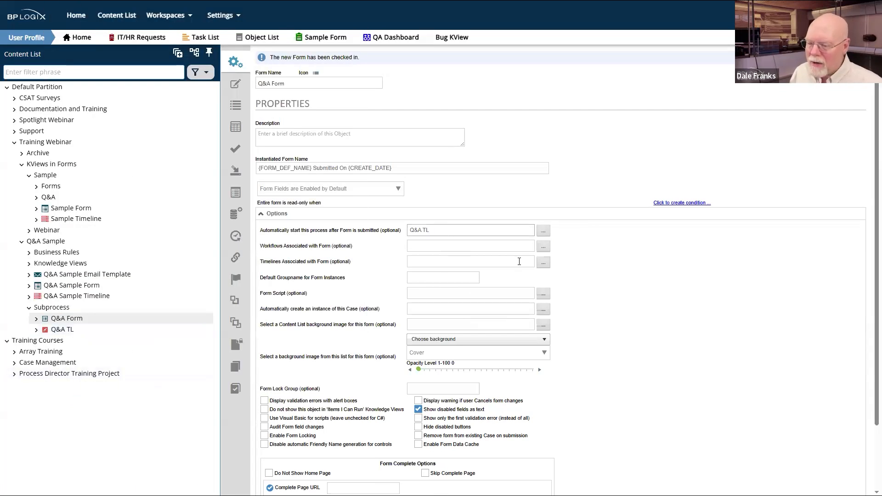
pyautogui.click(544, 262)
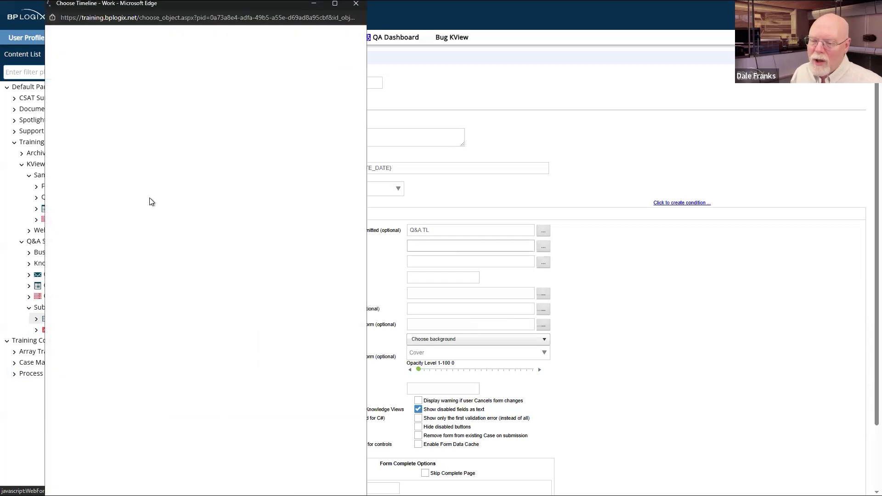
pyautogui.click(105, 376)
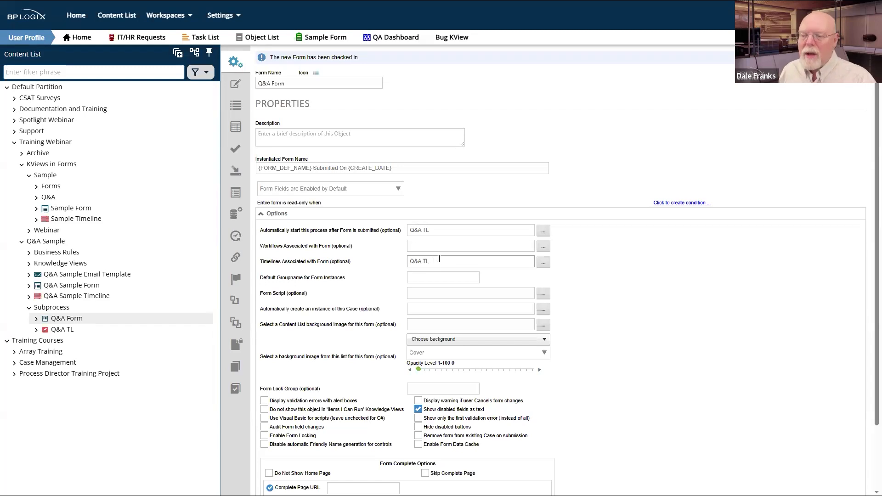
# Step: Update the Q&A Form, run it, and close the test run window
pyautogui.moveTo(843, 75)
pyautogui.click(813, 94)
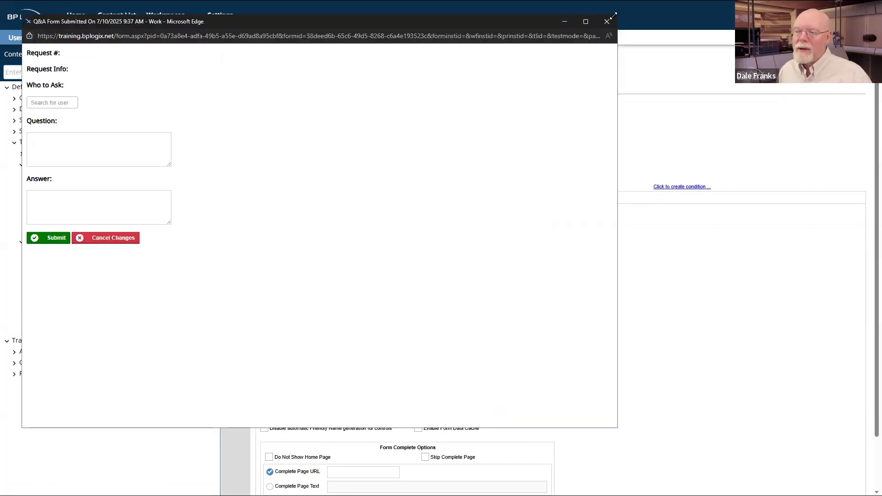
pyautogui.click(604, 22)
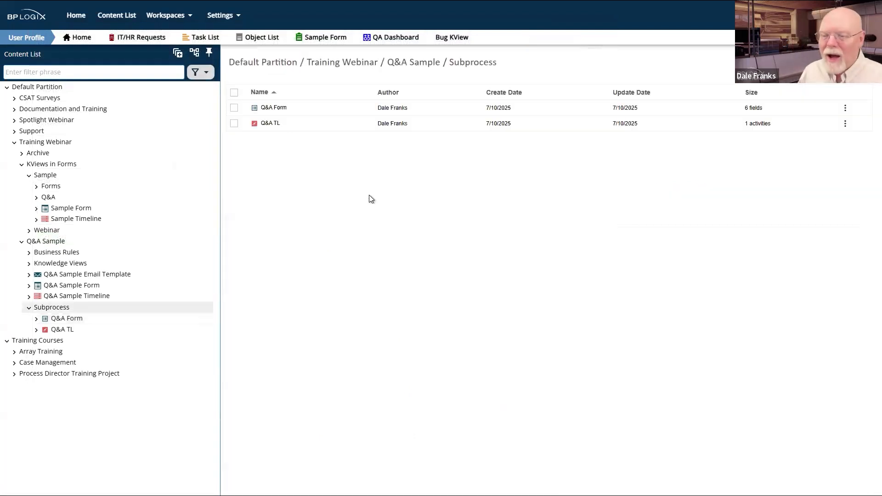
# Step: Open Q&A TL and choose Q&A Form as its Form for Timeline under Options
pyautogui.click(268, 124)
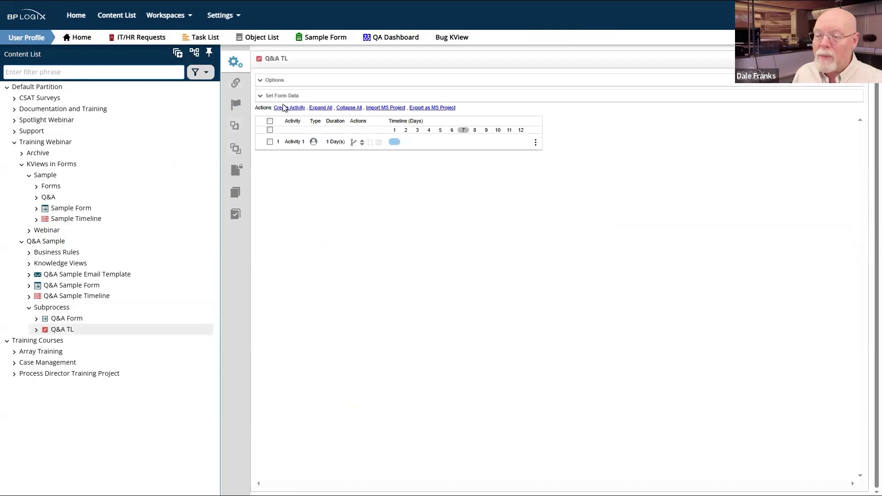
pyautogui.click(275, 80)
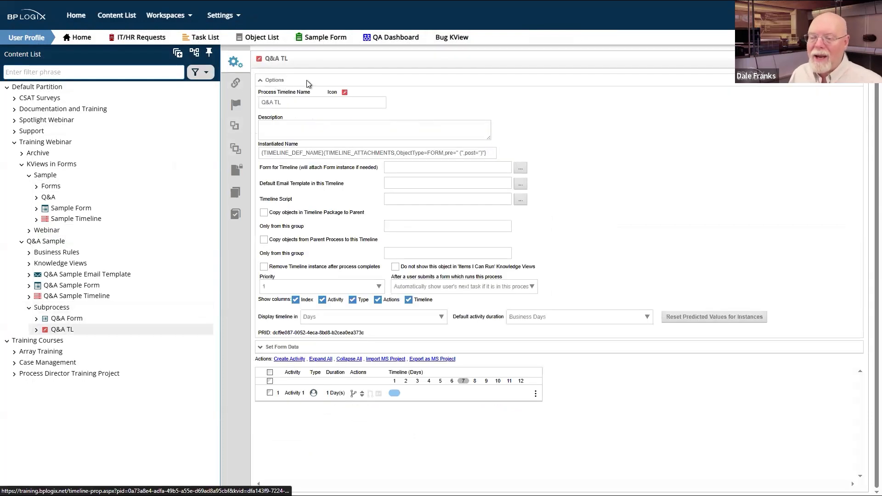
pyautogui.click(522, 169)
pyautogui.click(101, 377)
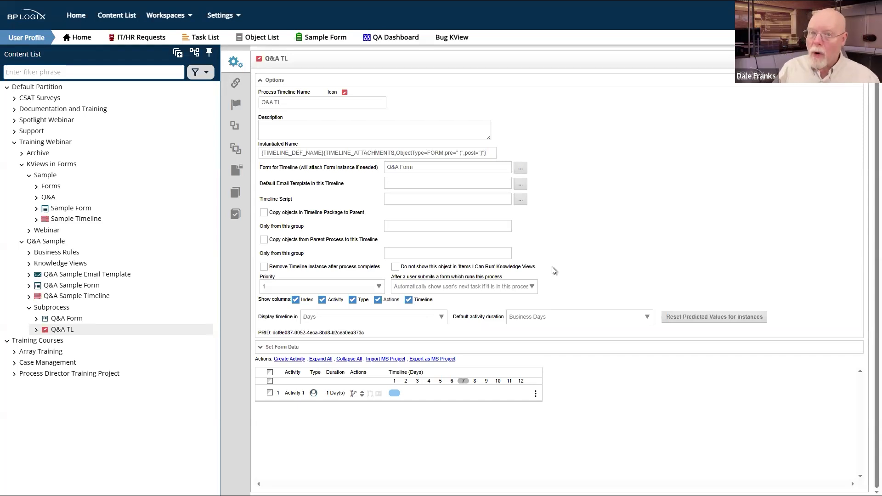
pyautogui.click(422, 167)
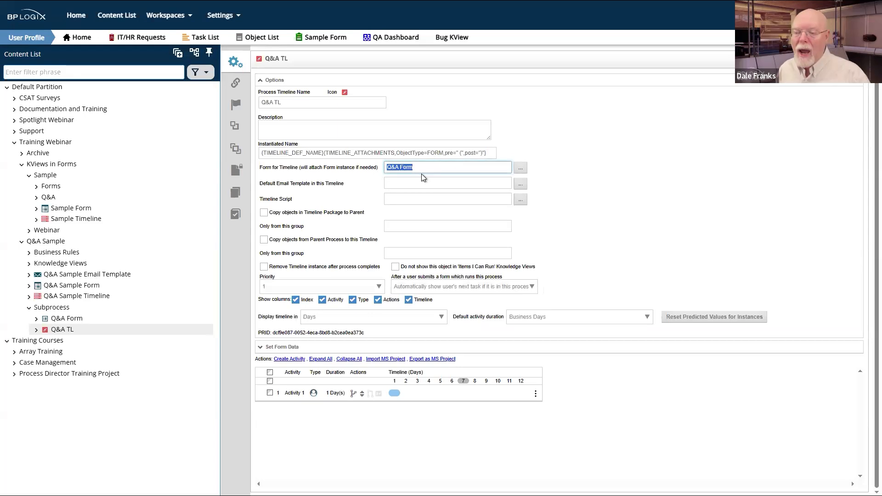
pyautogui.click(428, 164)
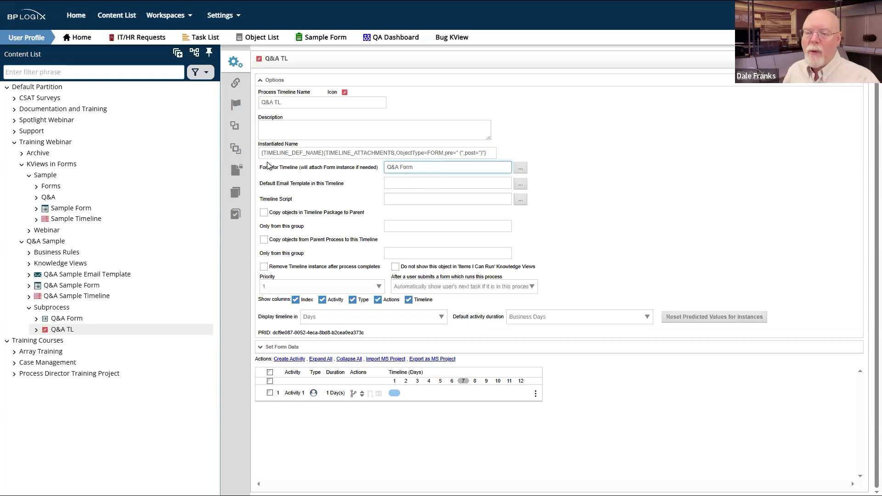
pyautogui.click(272, 80)
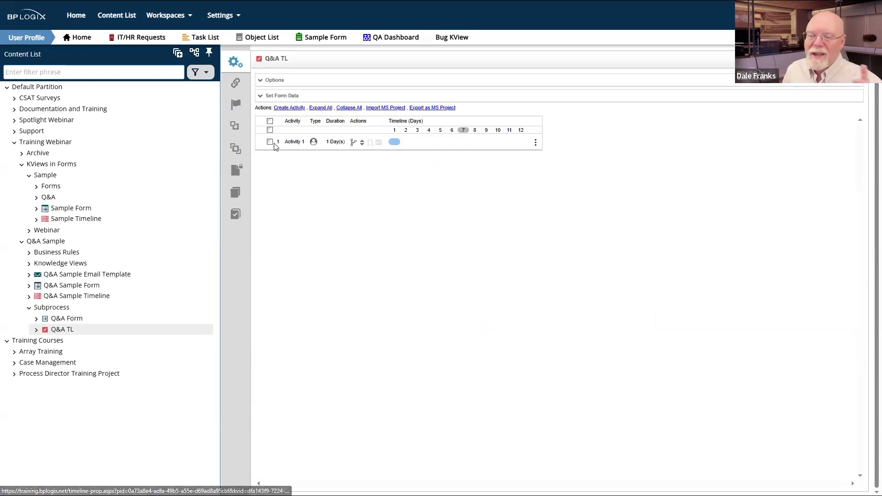
# Step: Rename Activity 1 to 'Answer Question' and save the Q&A TL timeline
pyautogui.click(300, 143)
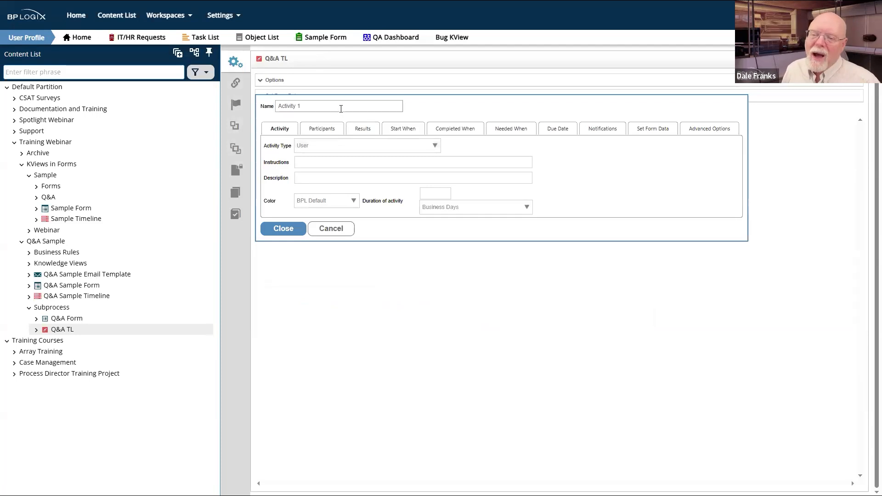
pyautogui.tripleClick(285, 106)
pyautogui.write('Answer Question')
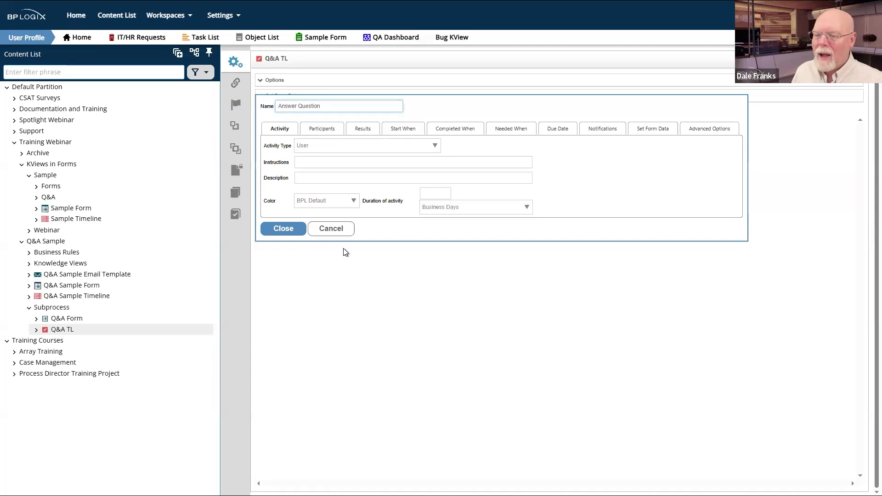
pyautogui.click(295, 231)
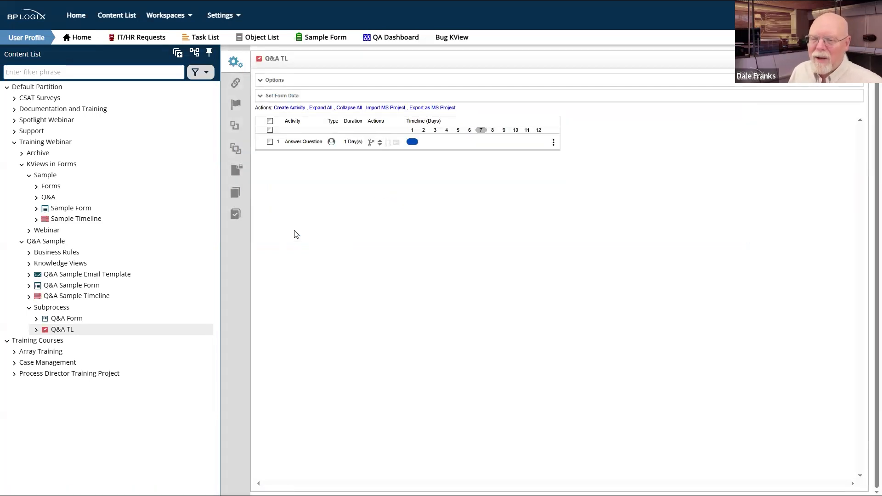
pyautogui.moveTo(836, 60)
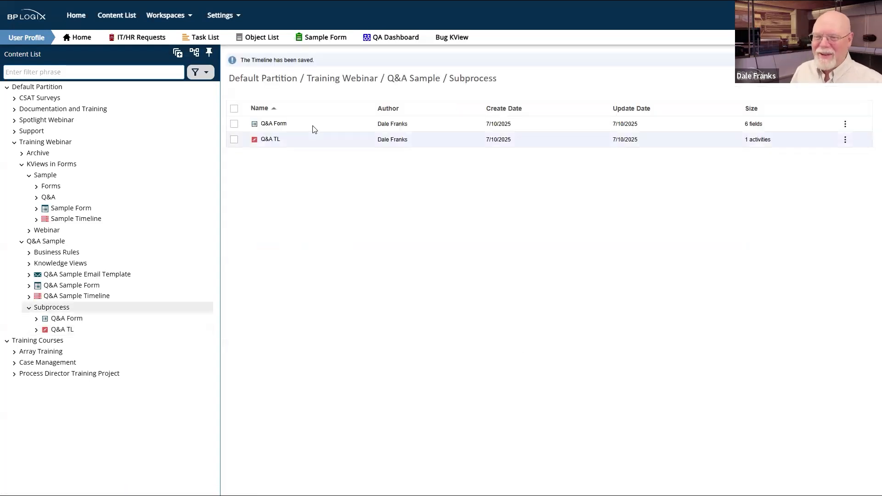
# Step: Check the Who to Ask user picker in the Q&A Form layout, then return to Q&A TL
pyautogui.click(272, 125)
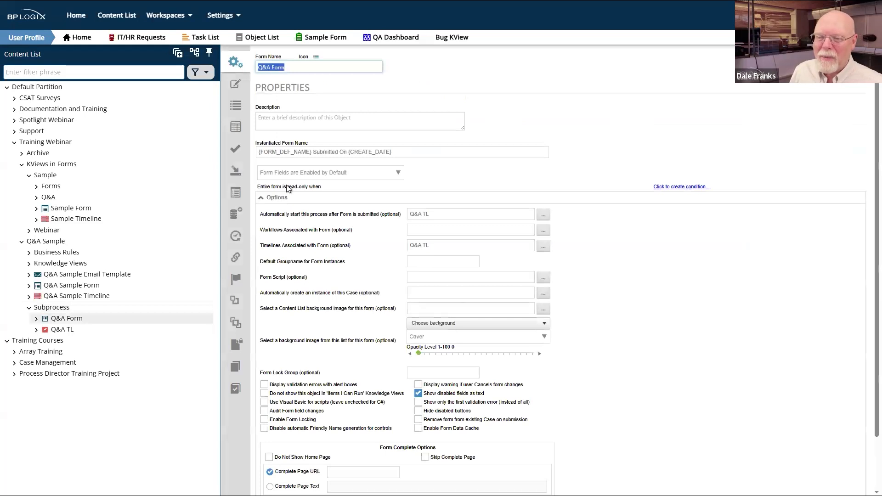
pyautogui.click(232, 84)
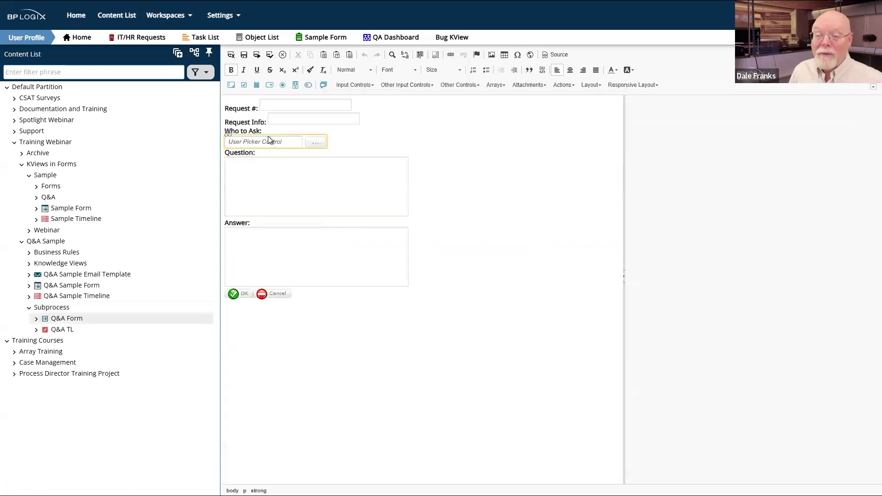
pyautogui.click(269, 140)
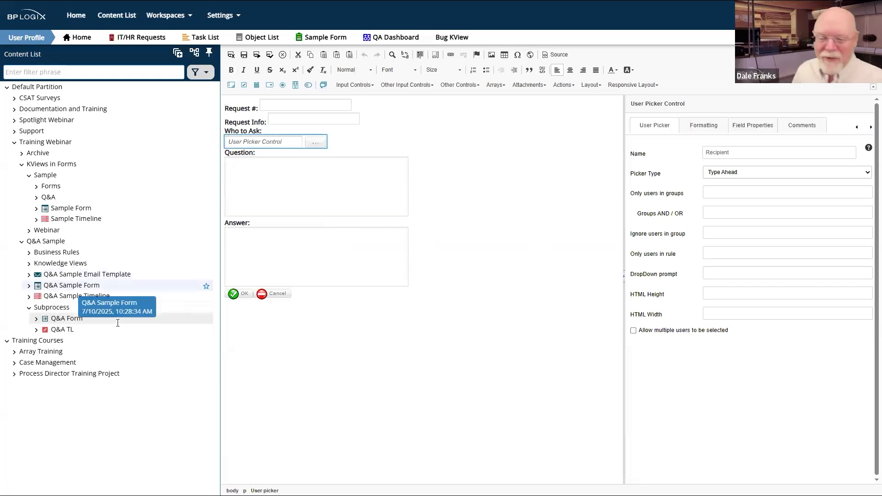
pyautogui.click(69, 330)
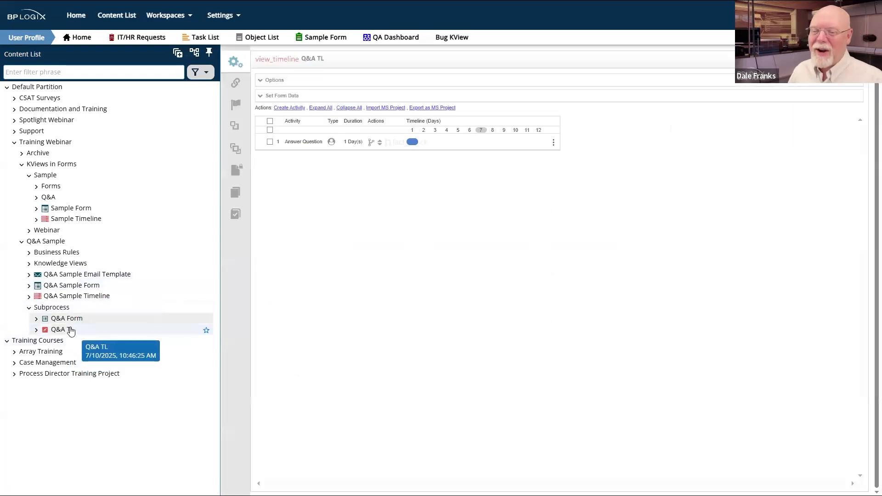
# Step: Set the Answer Question participant type to From Form Field using the Recipient field
pyautogui.click(306, 144)
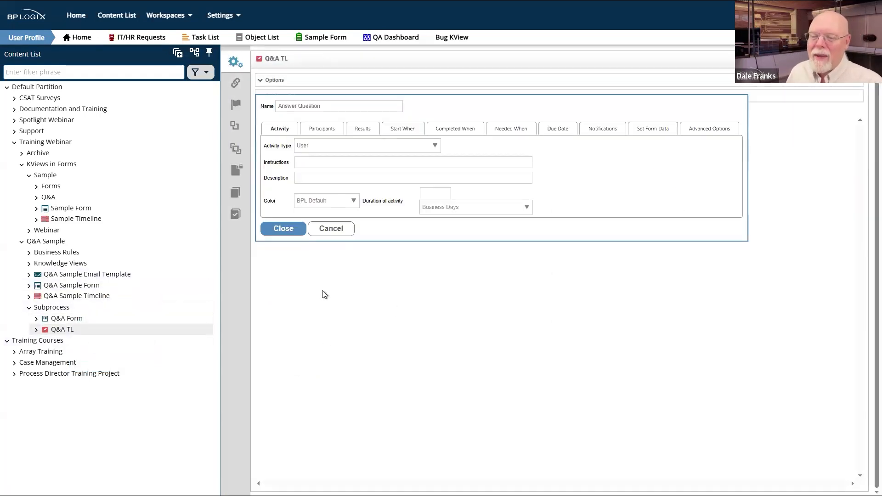
pyautogui.click(317, 131)
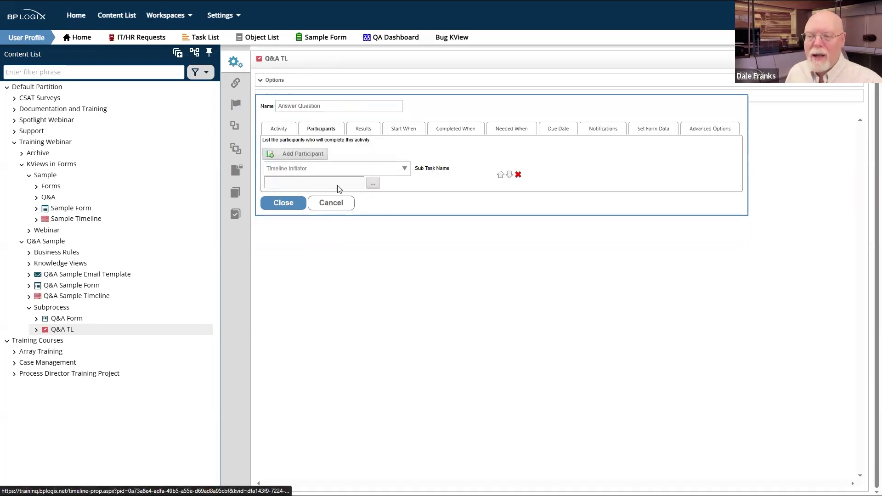
pyautogui.click(325, 169)
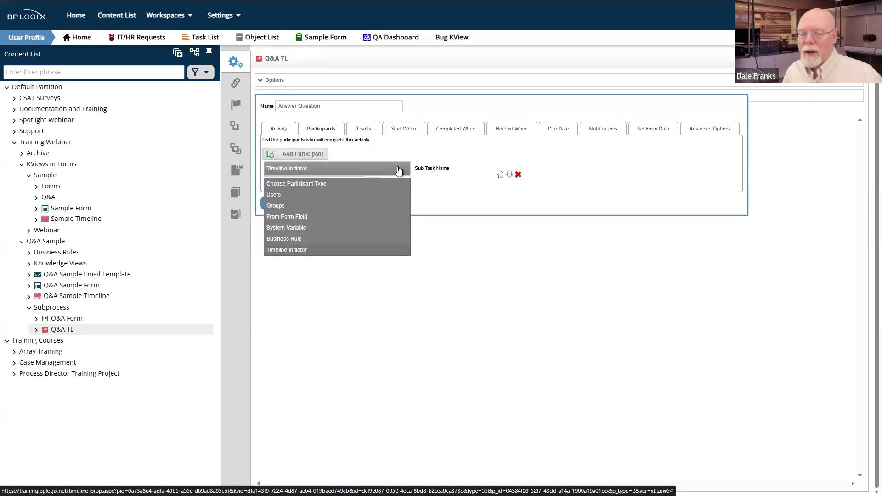
pyautogui.click(305, 217)
pyautogui.click(521, 168)
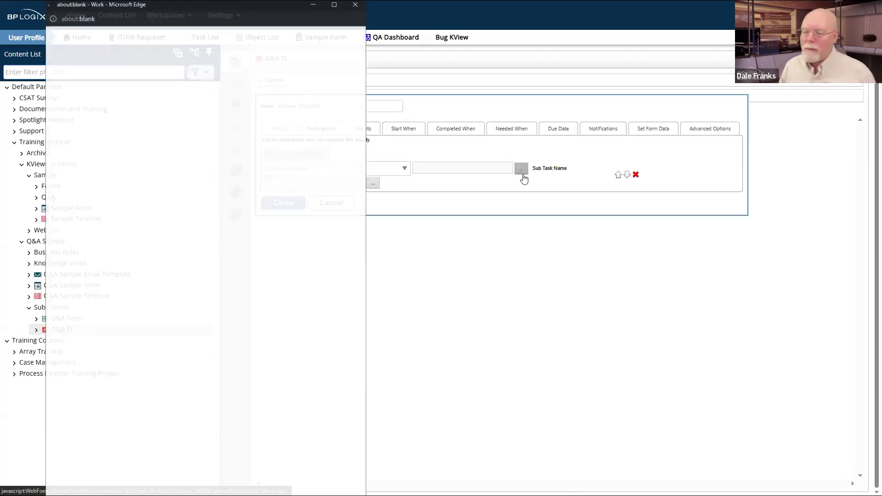
pyautogui.click(141, 59)
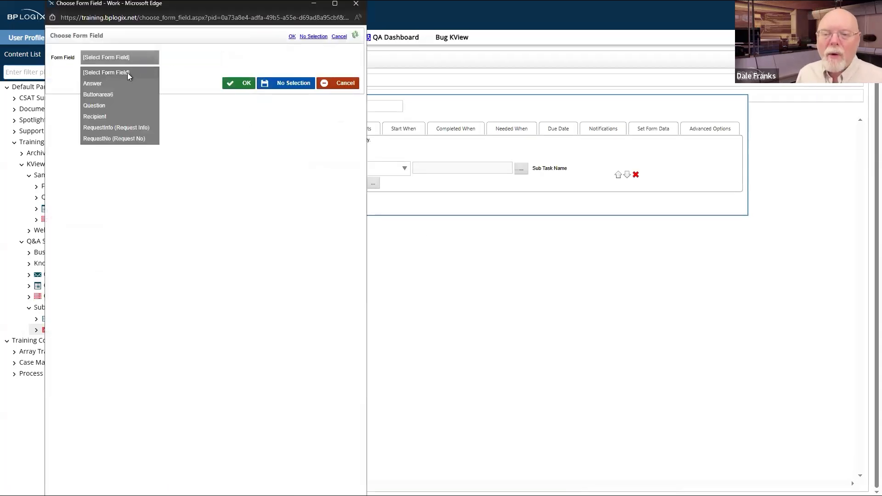
pyautogui.click(98, 117)
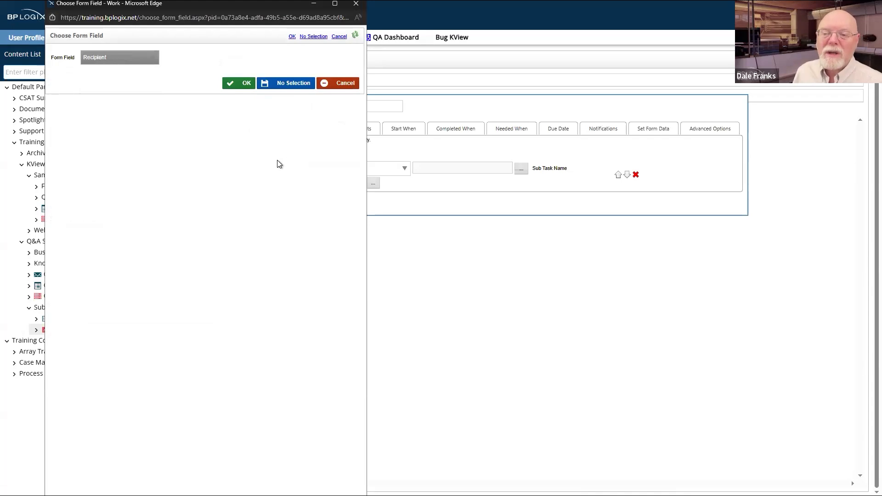
pyautogui.click(244, 85)
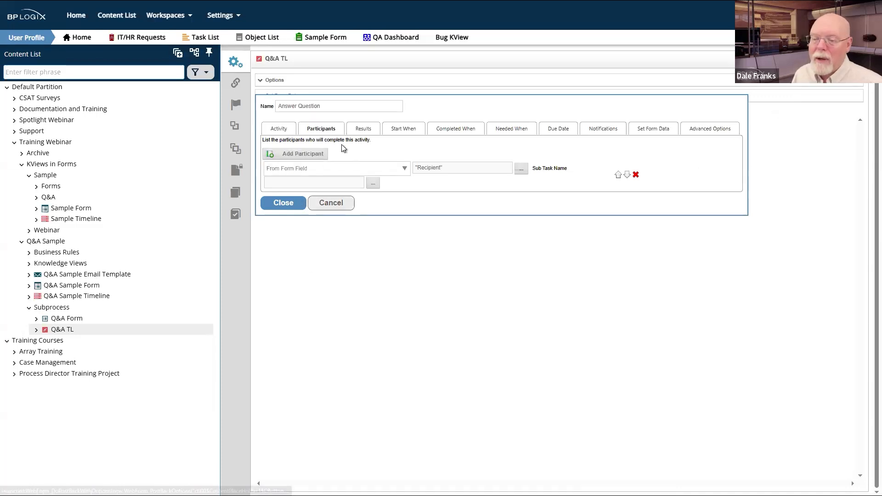
pyautogui.click(363, 129)
# Step: Add an activity result named 'Answer Question' and update the Q&A TL timeline
pyautogui.click(297, 153)
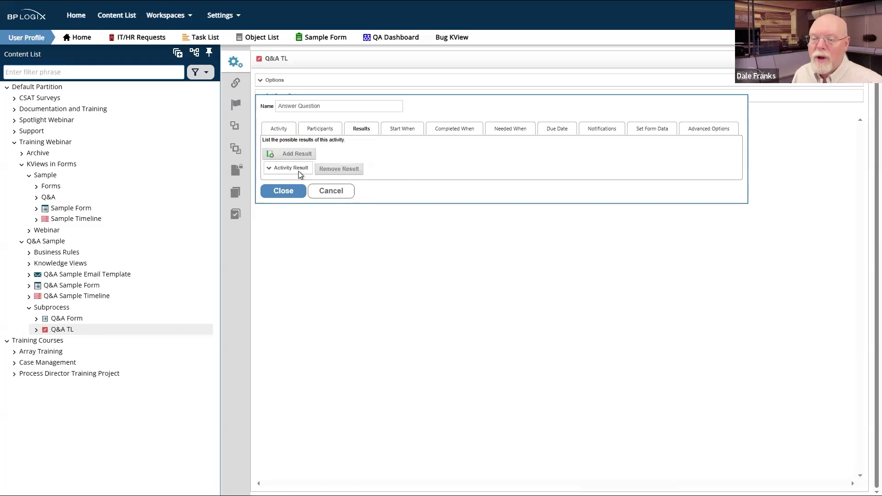
pyautogui.click(298, 169)
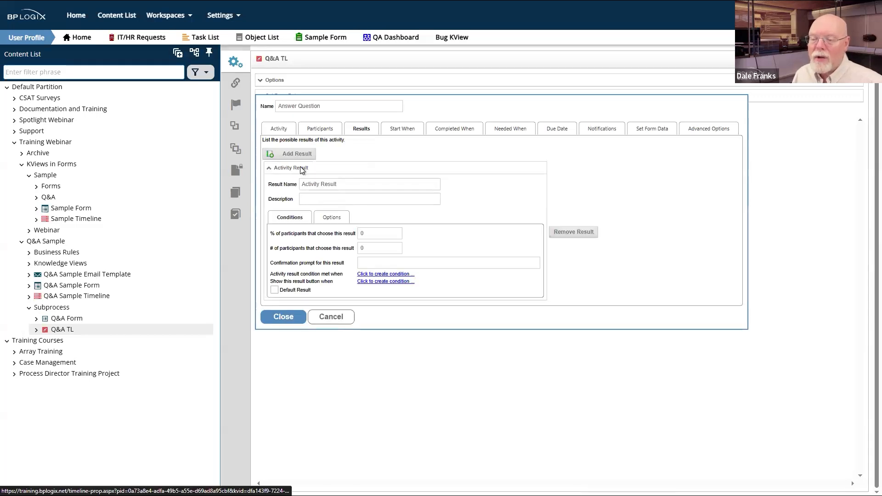
pyautogui.moveTo(351, 185); pyautogui.dragTo(257, 185)
pyautogui.write('Answer')
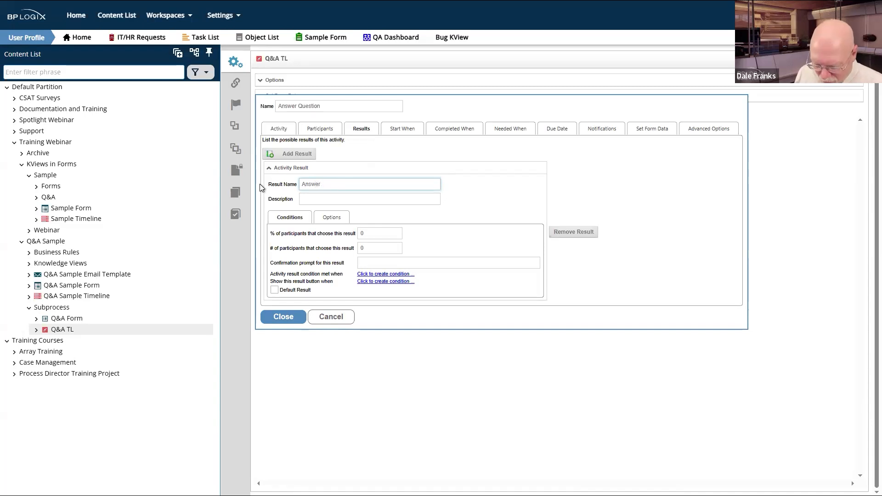
pyautogui.write(' Q')
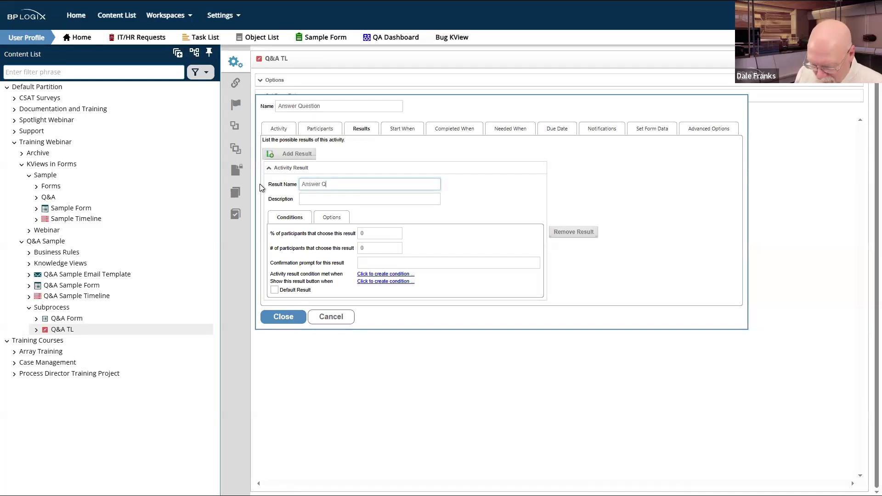
pyautogui.write('uestion')
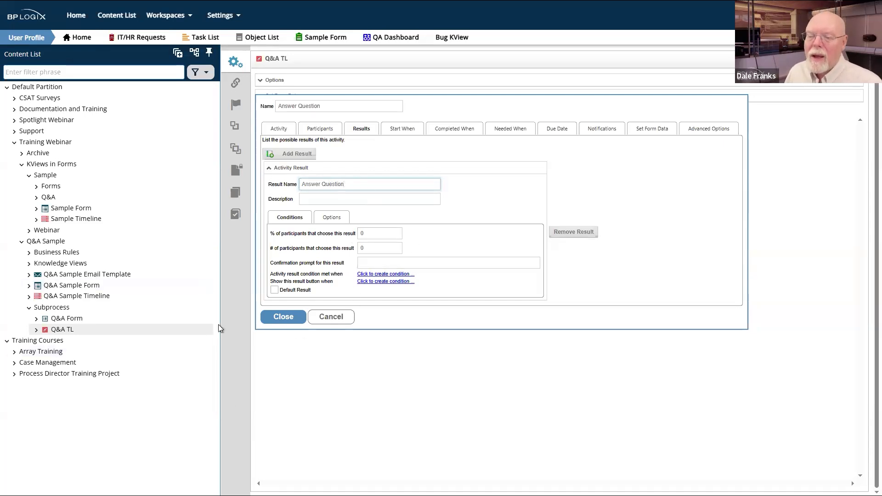
pyautogui.click(299, 316)
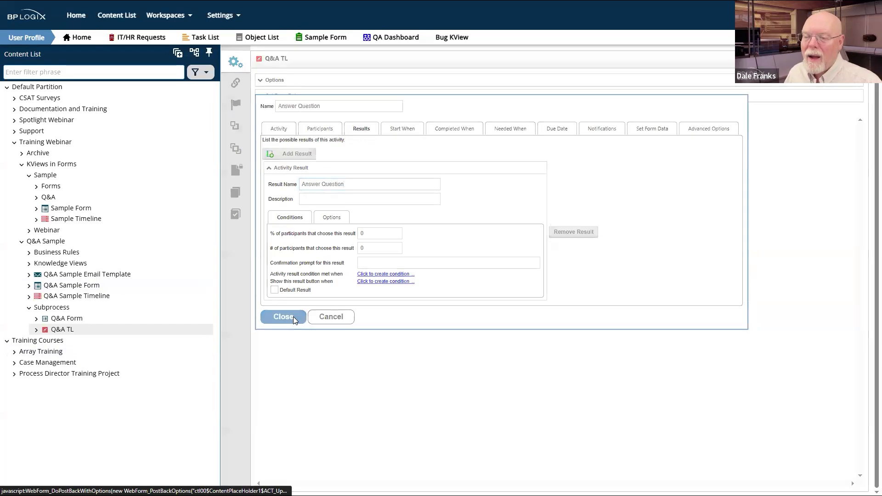
pyautogui.moveTo(827, 59)
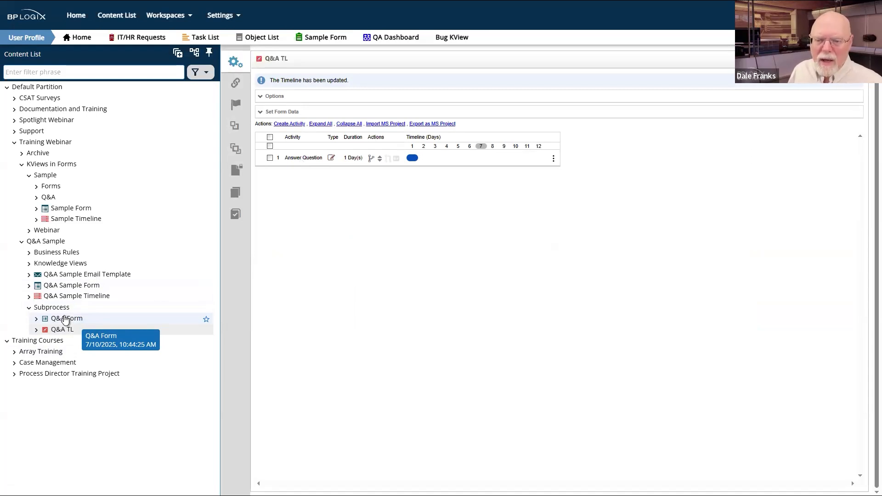
# Step: Open the Sample > Q&A Questions Form and select its instantiated form name pattern
pyautogui.click(84, 284)
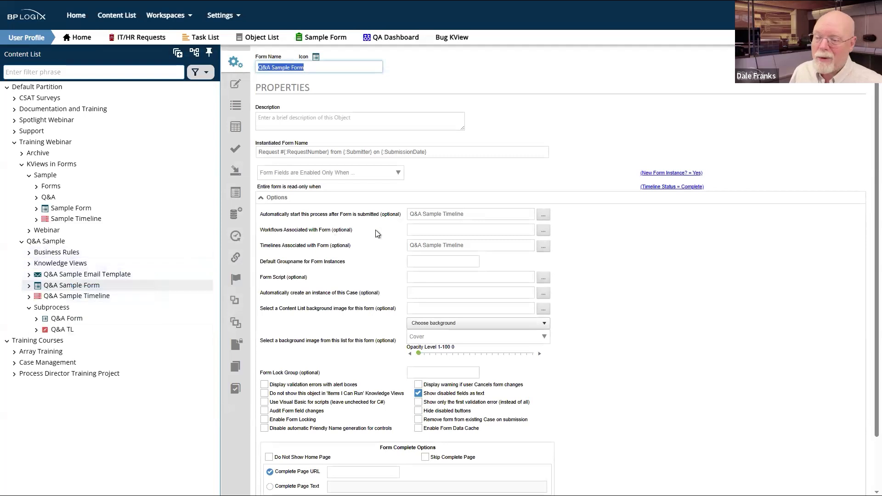
pyautogui.click(439, 155)
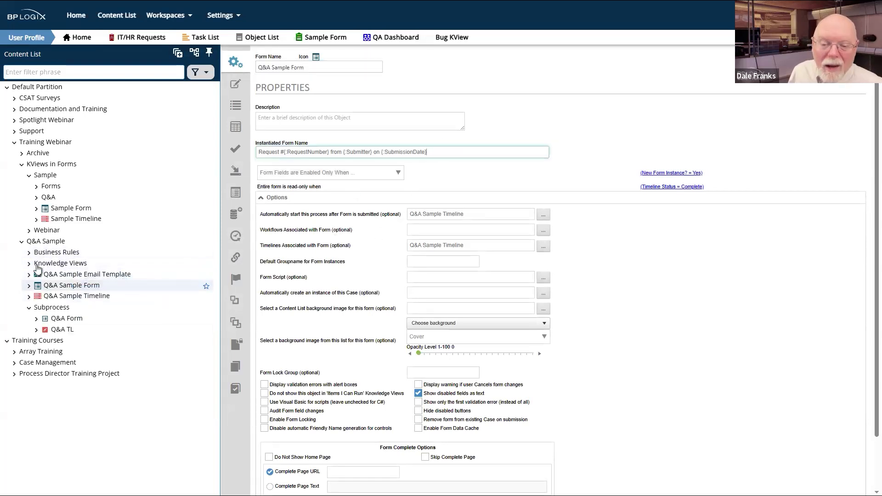
pyautogui.click(36, 198)
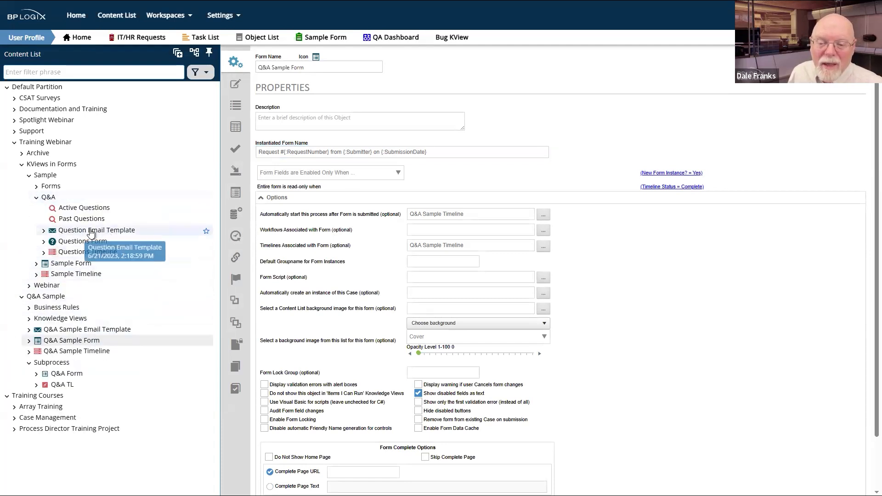
pyautogui.click(77, 242)
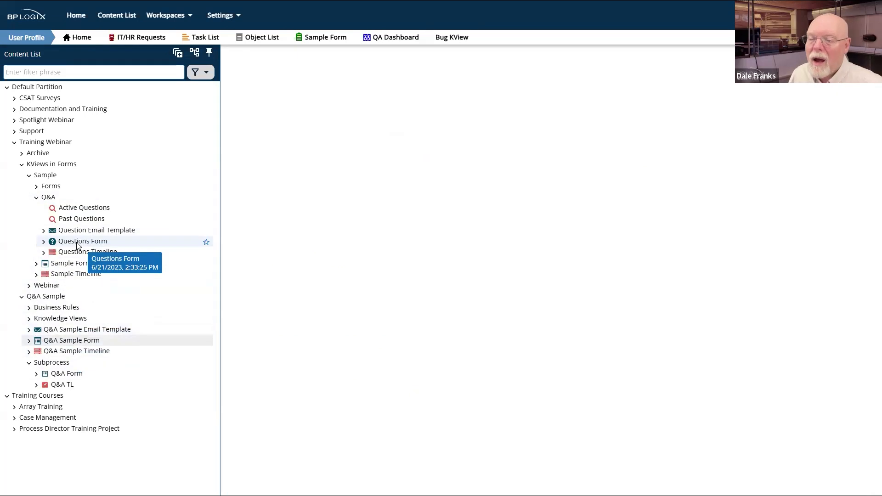
pyautogui.click(473, 149)
pyautogui.moveTo(413, 151); pyautogui.dragTo(246, 153)
pyautogui.hotkey('ctrl', 'c')
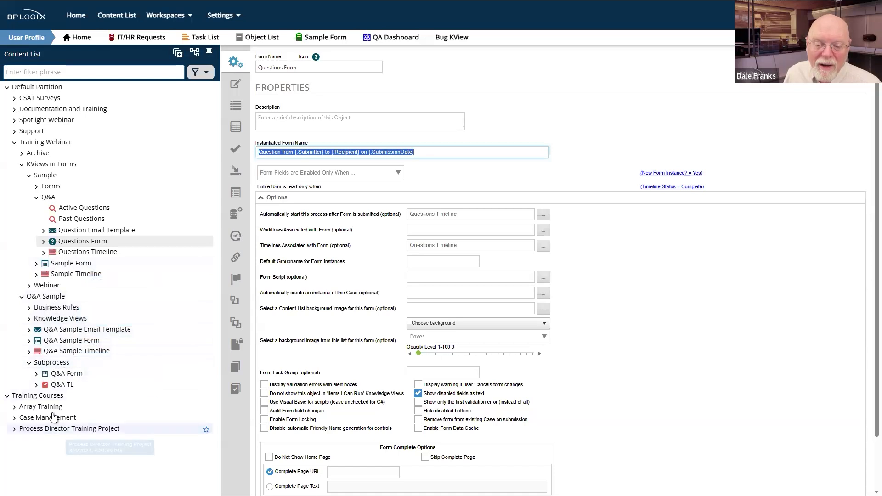
# Step: Paste 'Question from {:Submitter} to {:Recipient} on {:SubmissionDate}' as Q&A Form's instance name and update
pyautogui.click(73, 374)
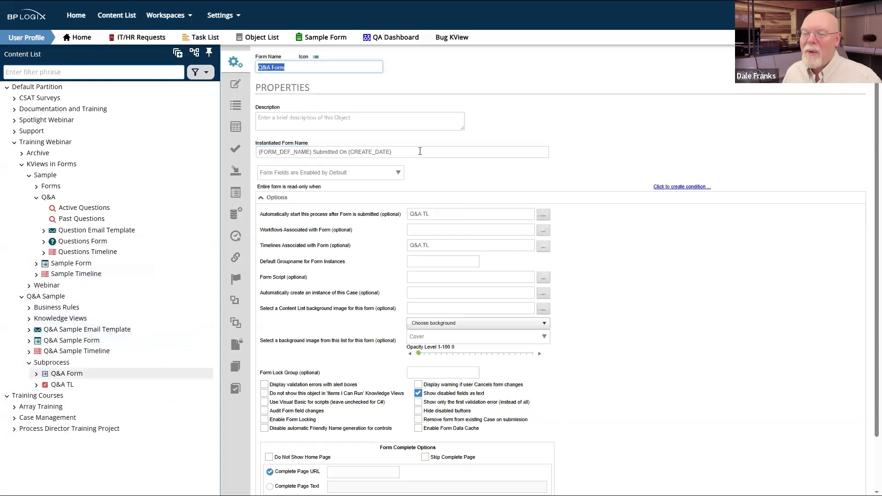
pyautogui.tripleClick(305, 155)
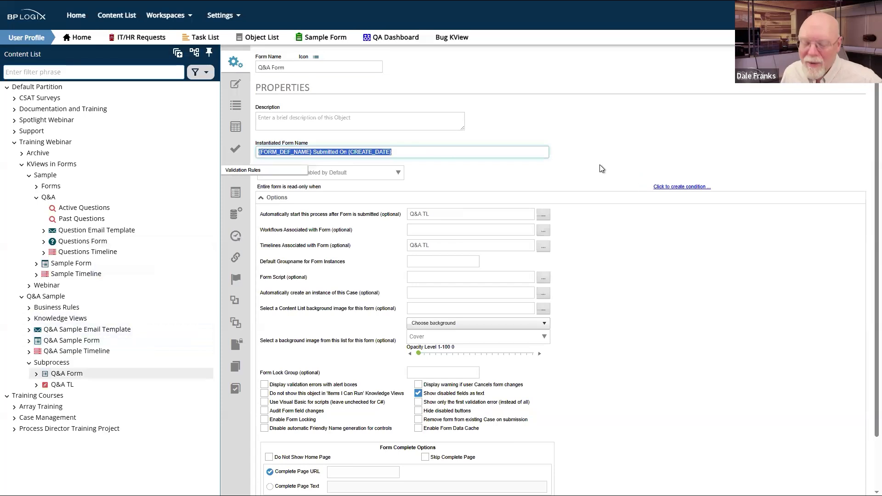
pyautogui.hotkey('ctrl', 'v')
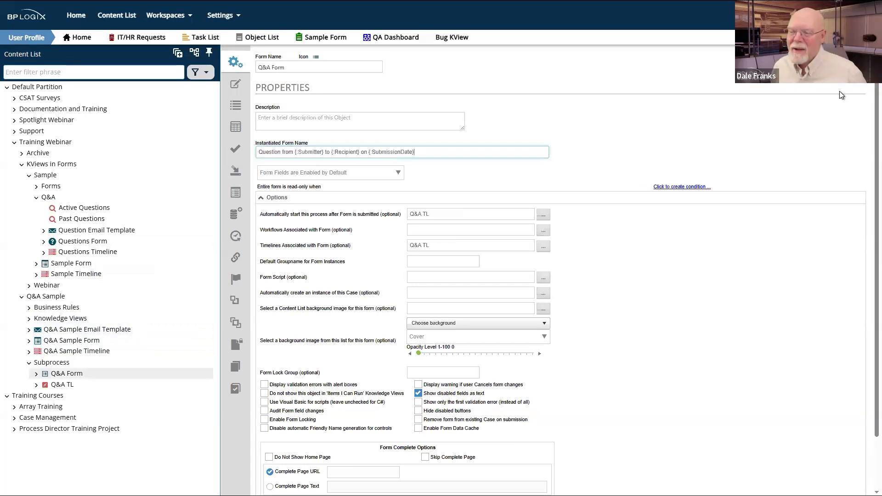
pyautogui.click(855, 67)
pyautogui.click(815, 90)
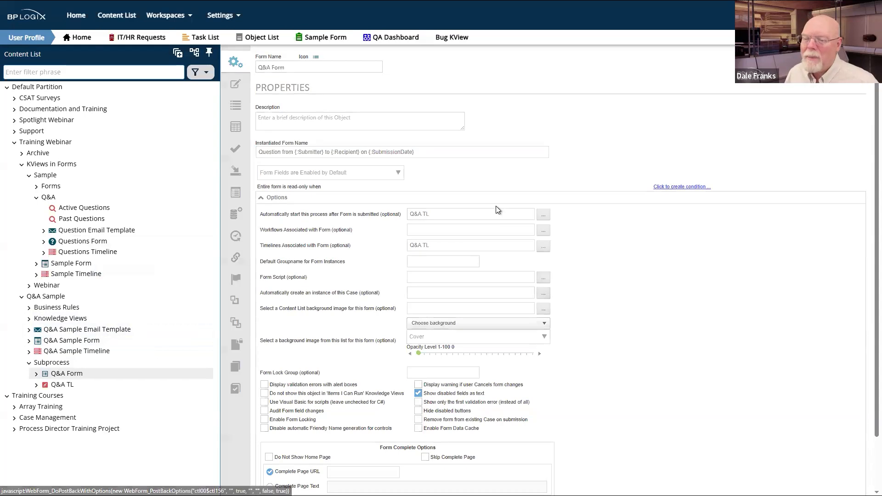
pyautogui.click(236, 84)
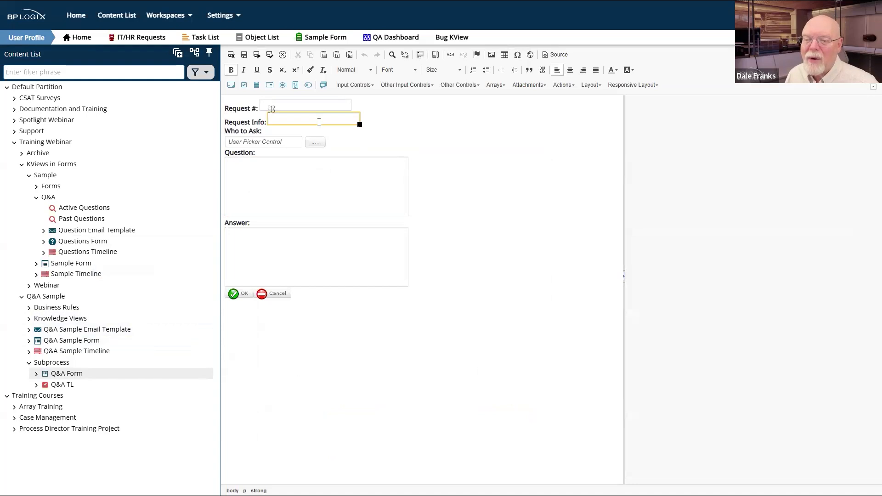
# Step: Add a 'Submitter:' line below Request # followed by a new user picker field
pyautogui.click(364, 103)
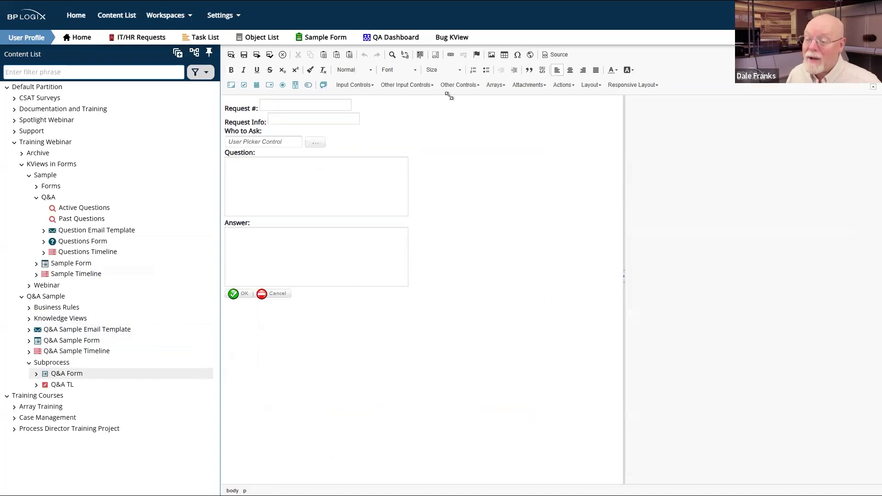
pyautogui.press('Return')
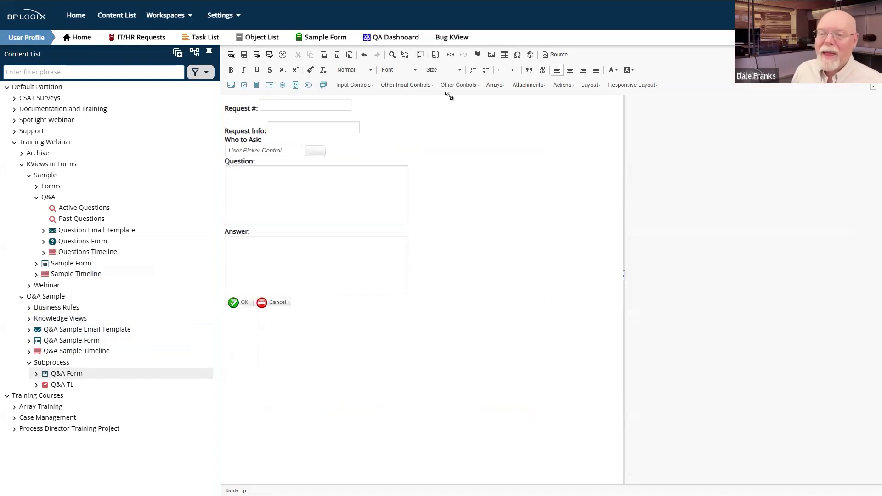
pyautogui.write('Submitter:')
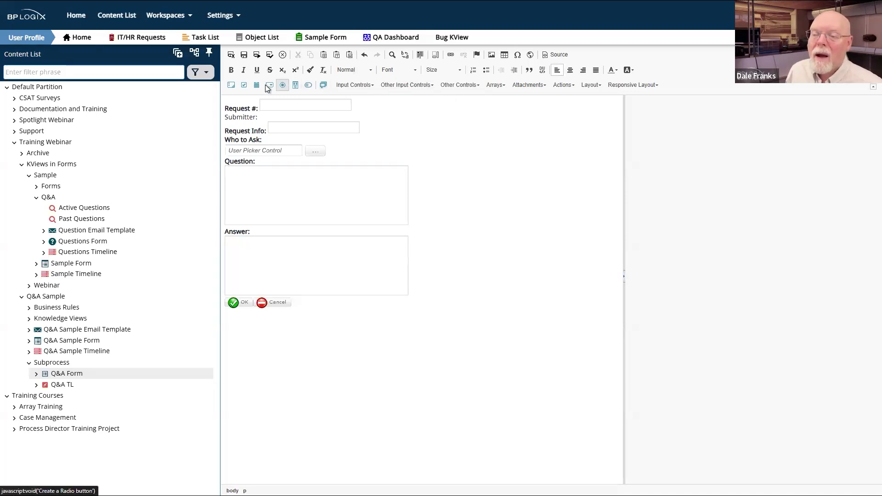
pyautogui.click(362, 90)
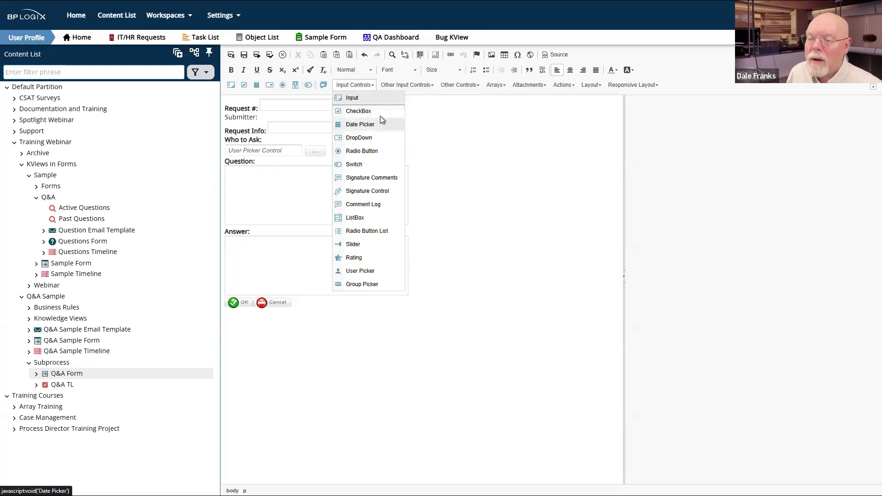
pyautogui.click(373, 274)
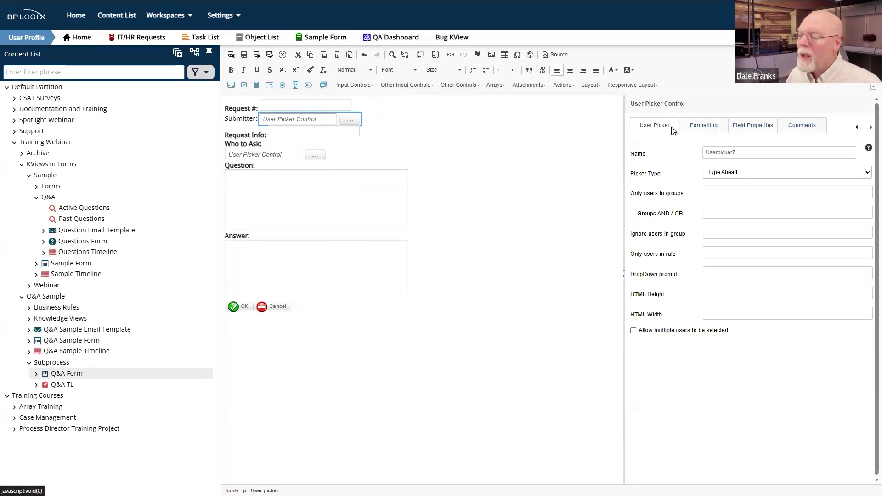
# Step: Set the picker's Readonly Options to Field is Disabled
pyautogui.click(753, 127)
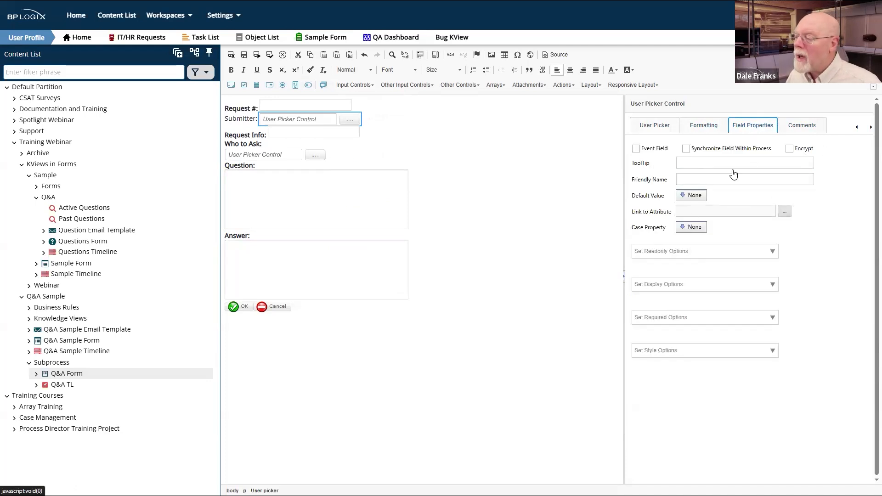
pyautogui.click(772, 287)
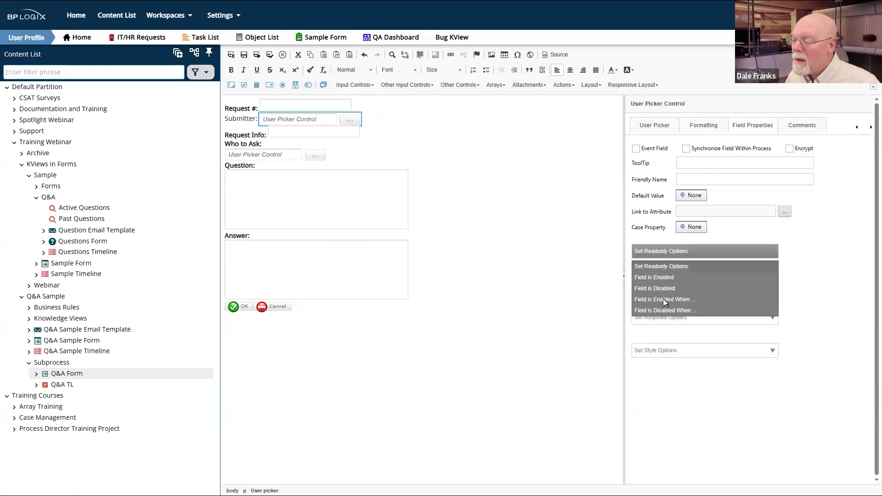
pyautogui.click(672, 285)
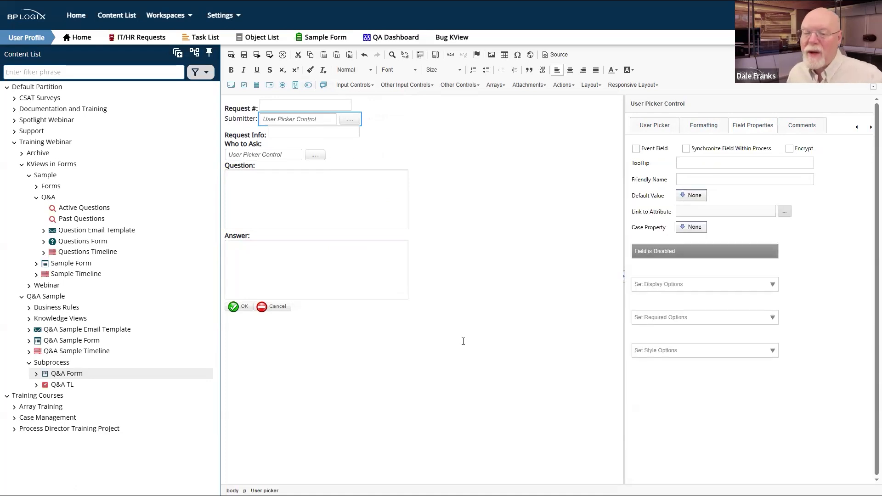
# Step: Make the Submitter label text bold
pyautogui.click(229, 118)
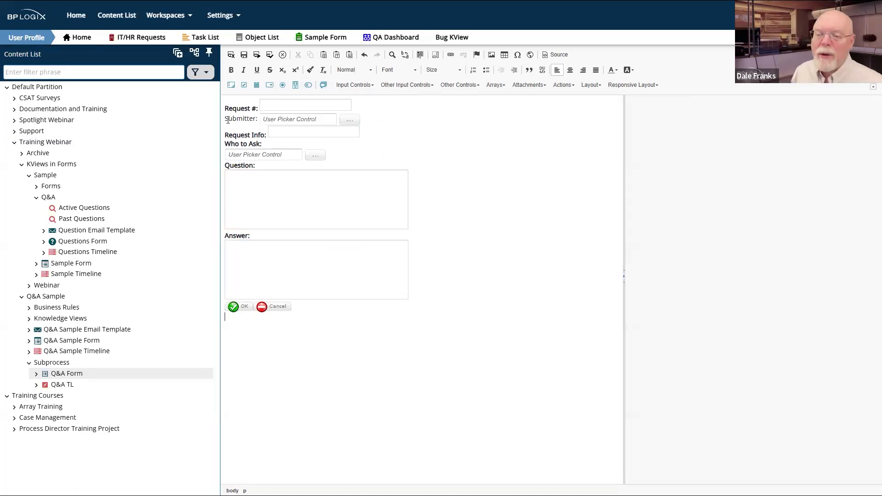
pyautogui.moveTo(226, 118); pyautogui.dragTo(296, 118)
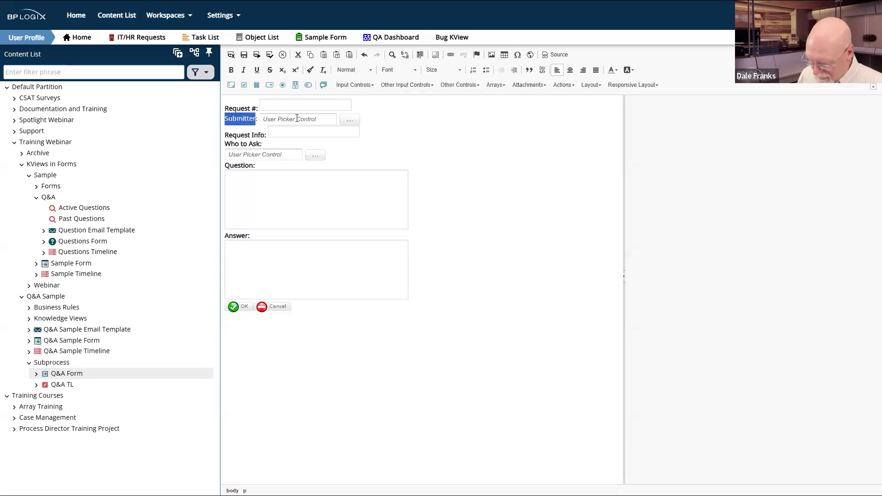
pyautogui.hotkey('ctrl', 'b')
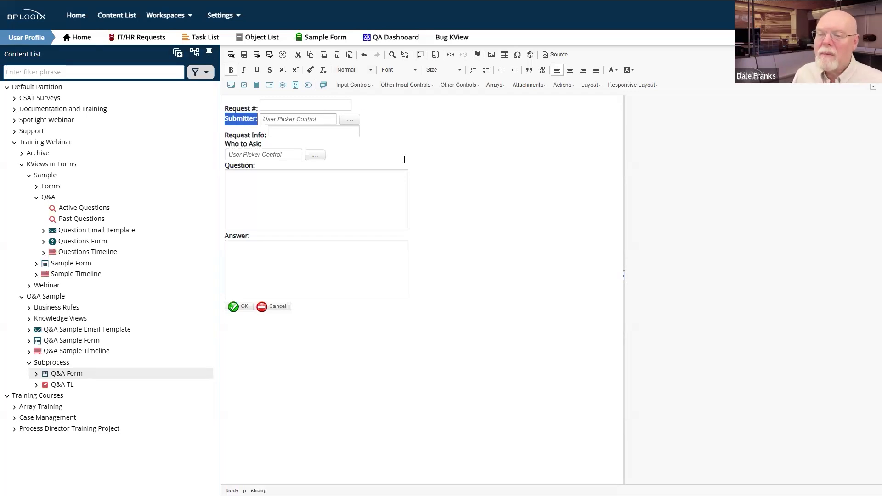
pyautogui.click(459, 188)
# Step: Rename the user picker from Userpicker7 to Submitter
pyautogui.click(315, 120)
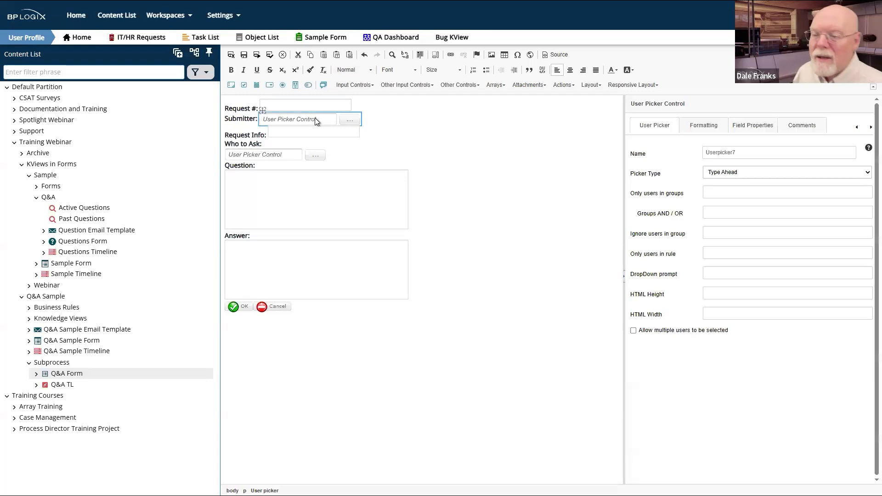
pyautogui.click(740, 154)
pyautogui.hotkey('ctrl', 'a')
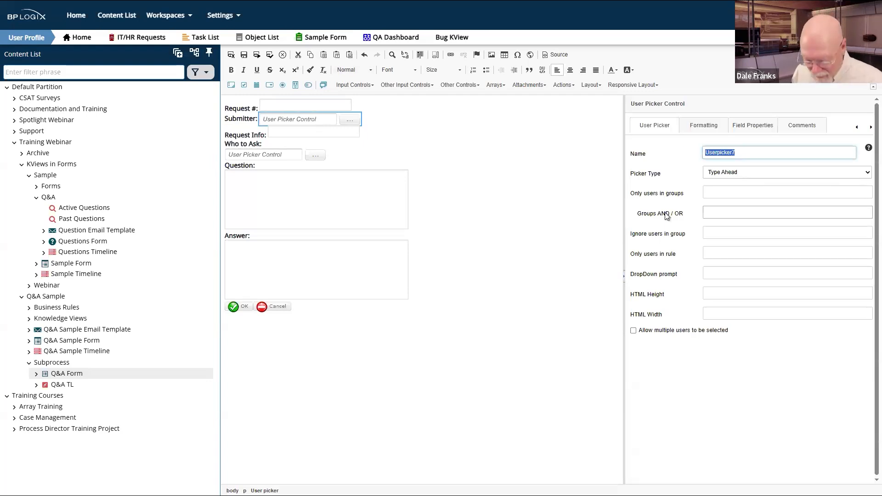
pyautogui.write('Submitter')
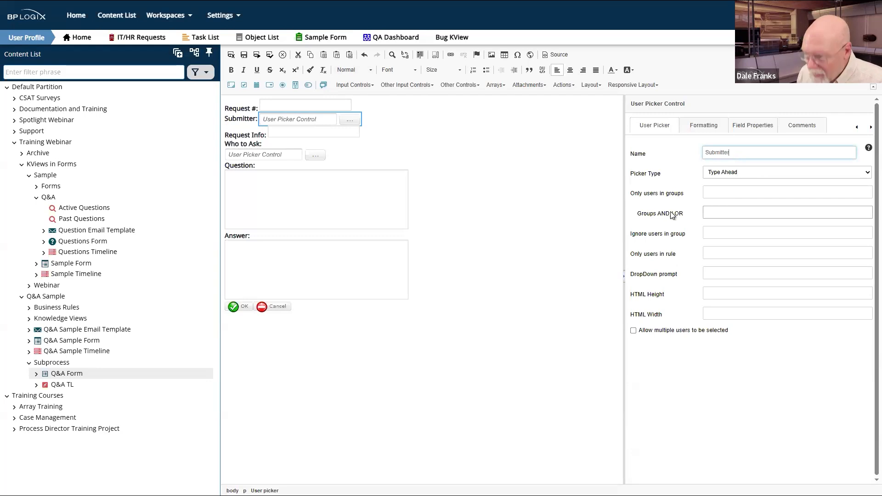
pyautogui.click(735, 366)
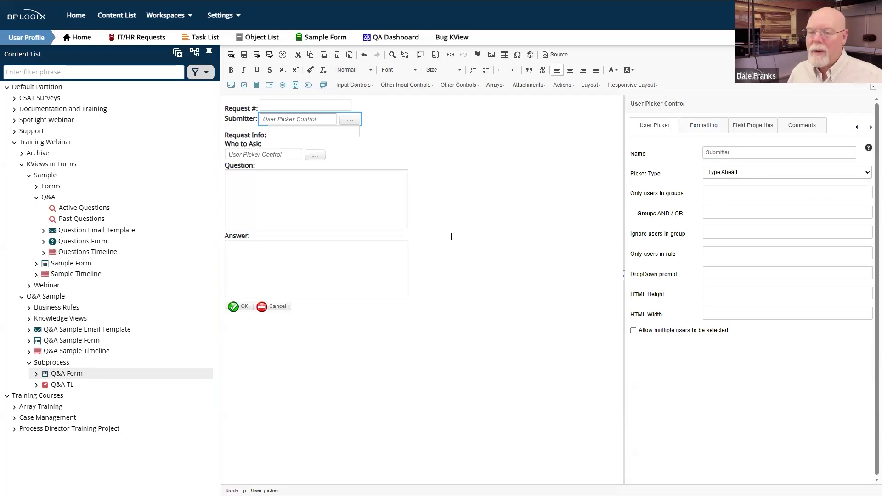
pyautogui.click(449, 150)
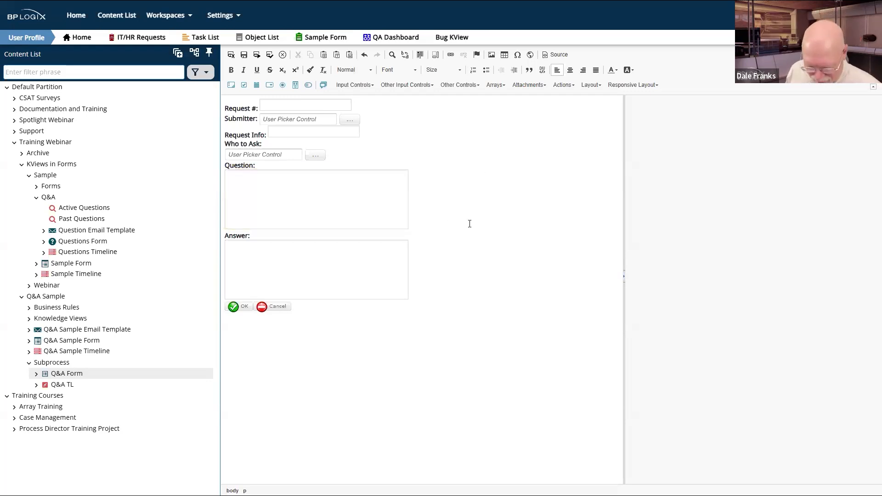
pyautogui.click(230, 55)
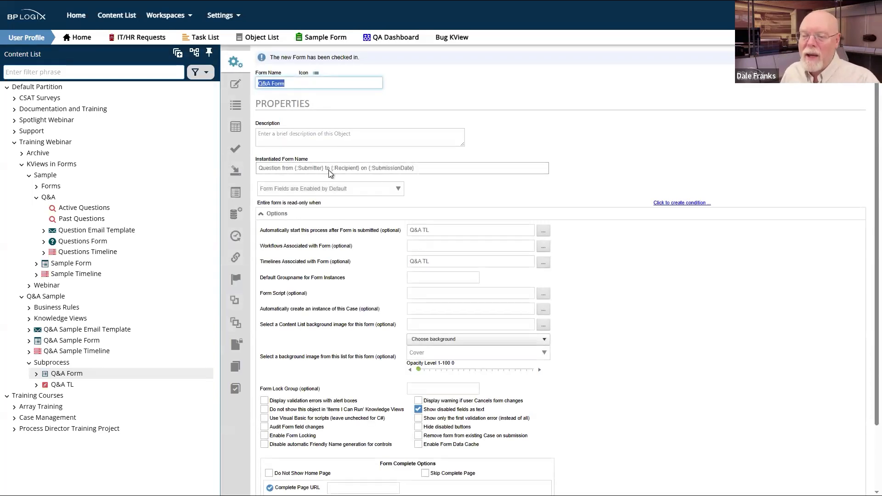
pyautogui.click(308, 168)
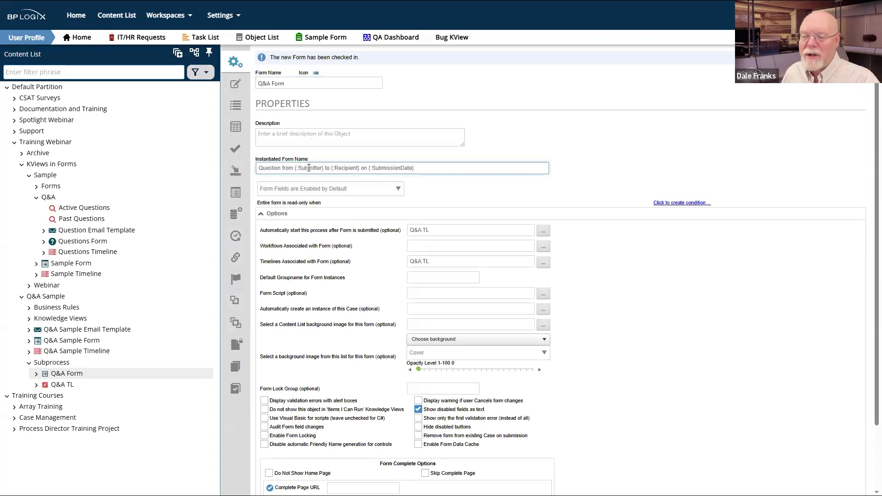
pyautogui.doubleClick(395, 168)
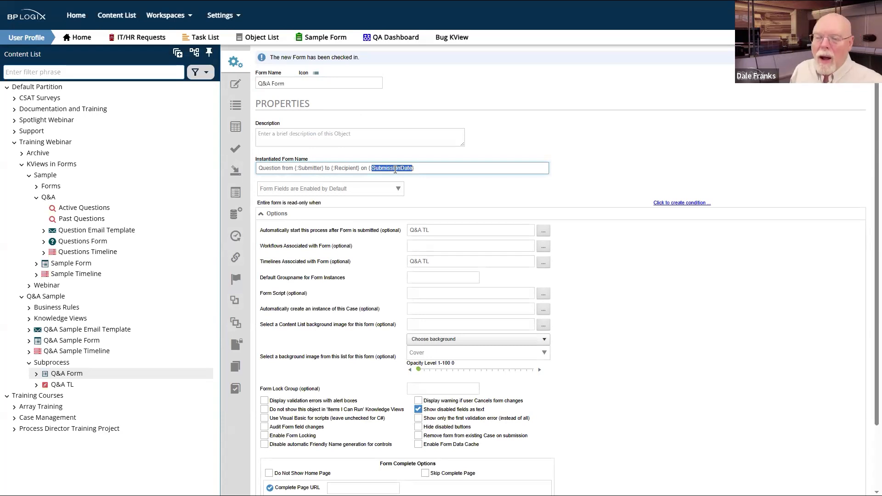
pyautogui.click(490, 203)
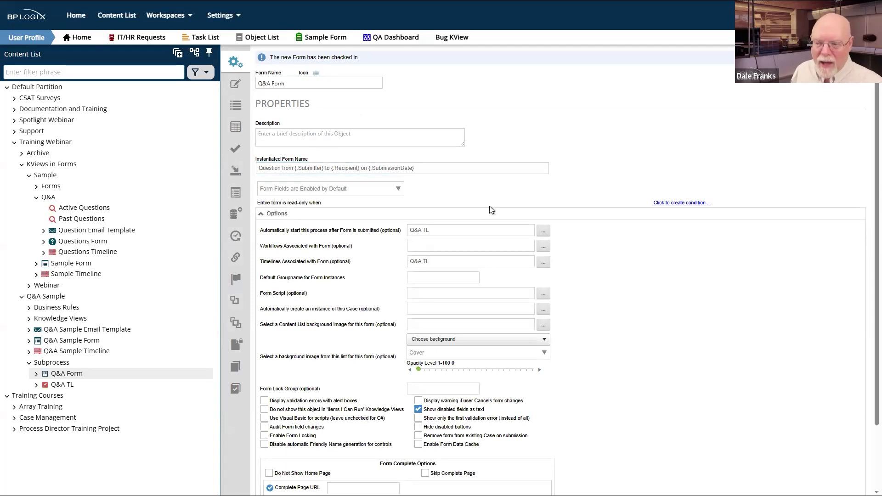
pyautogui.doubleClick(314, 168)
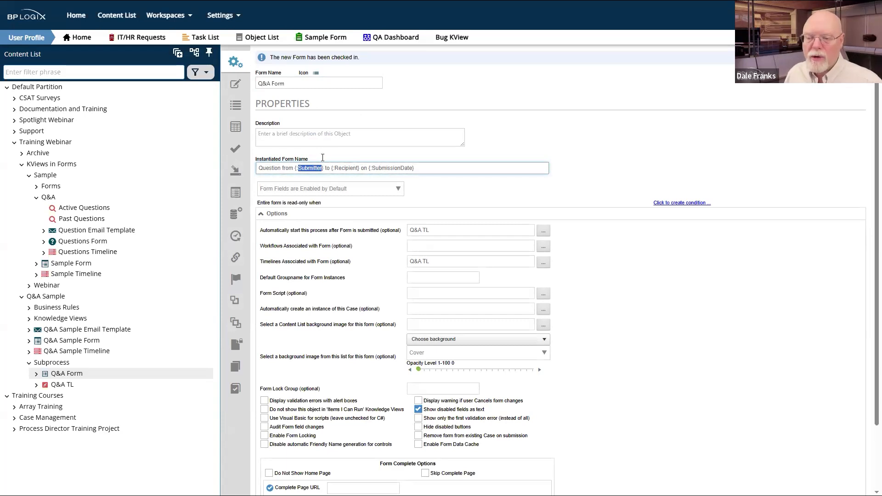
pyautogui.click(490, 196)
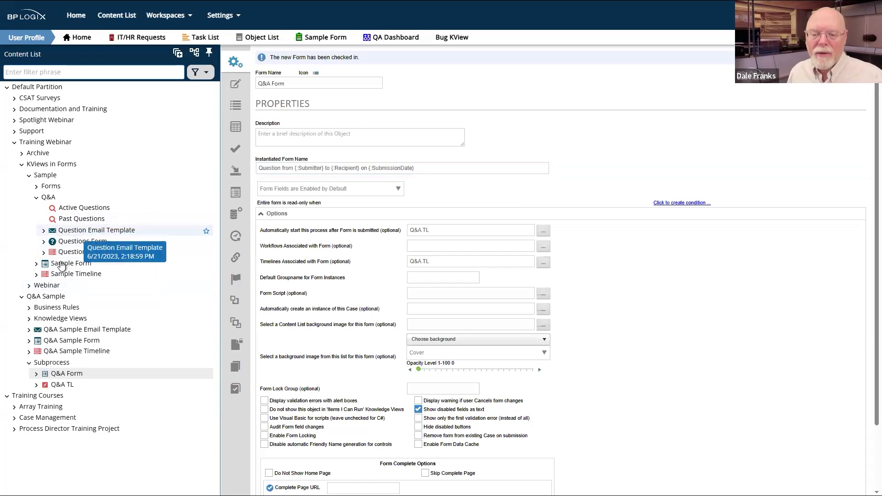
# Step: Inspect the sample Questions Form's Submitter field, whose default is Form Submit User
pyautogui.click(78, 245)
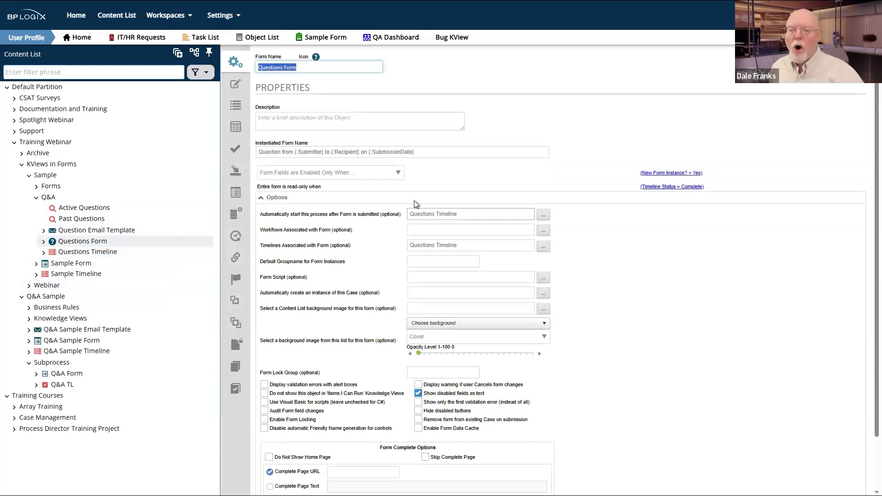
pyautogui.click(238, 107)
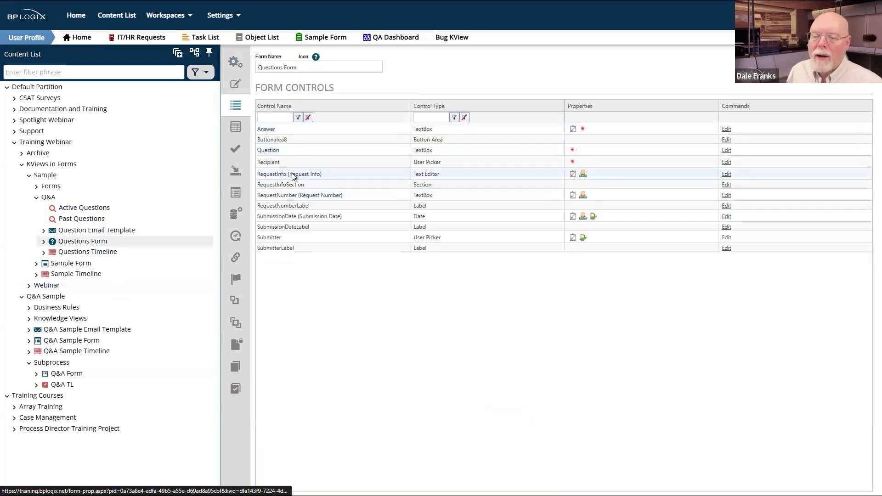
pyautogui.click(274, 239)
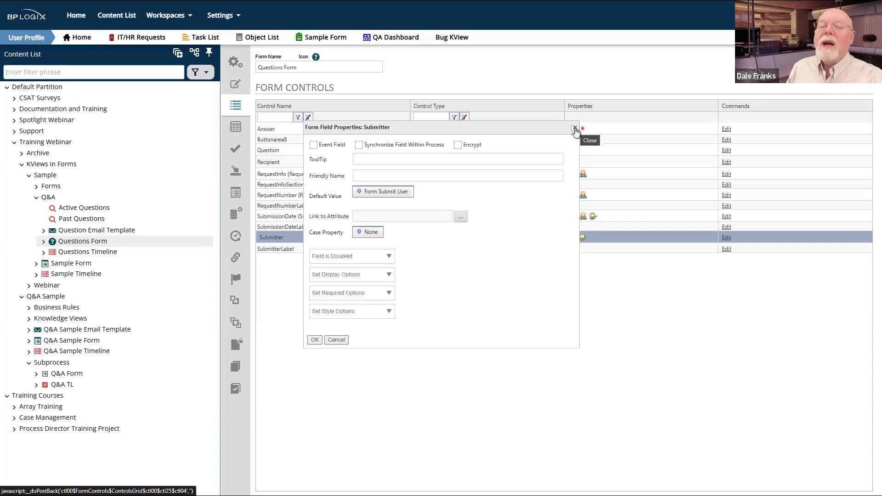
# Step: Switch to Q&A Form, discarding unsaved changes, and default Submitter to Form > Form Submit User
pyautogui.click(574, 129)
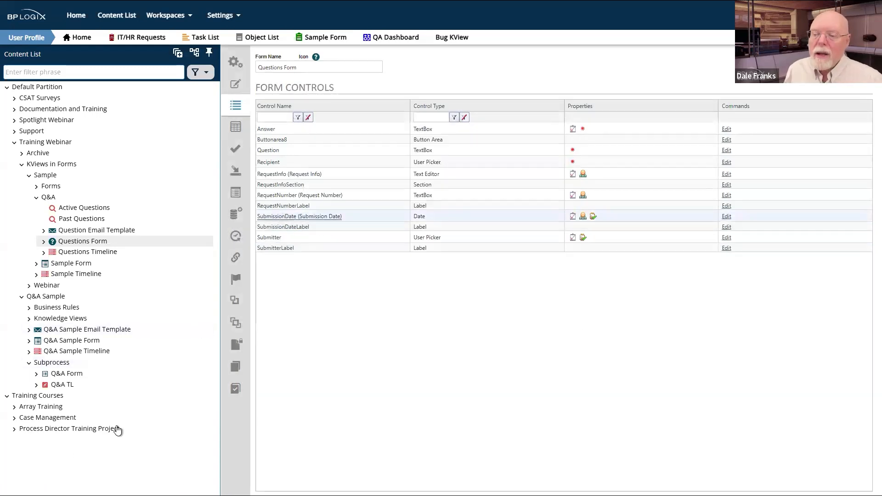
pyautogui.click(68, 374)
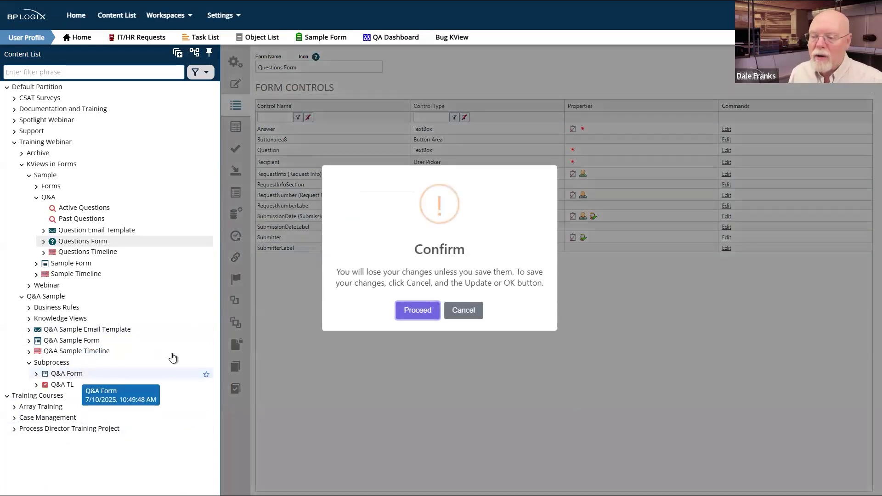
pyautogui.click(417, 310)
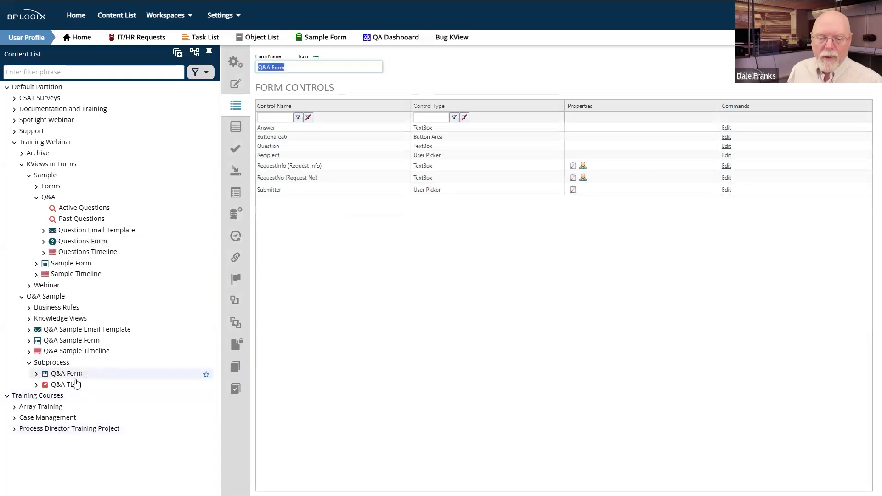
pyautogui.click(270, 191)
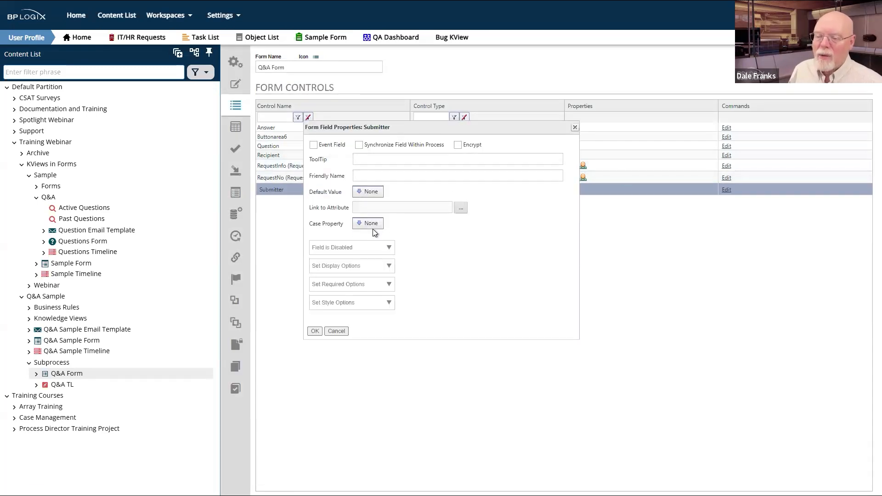
pyautogui.click(373, 193)
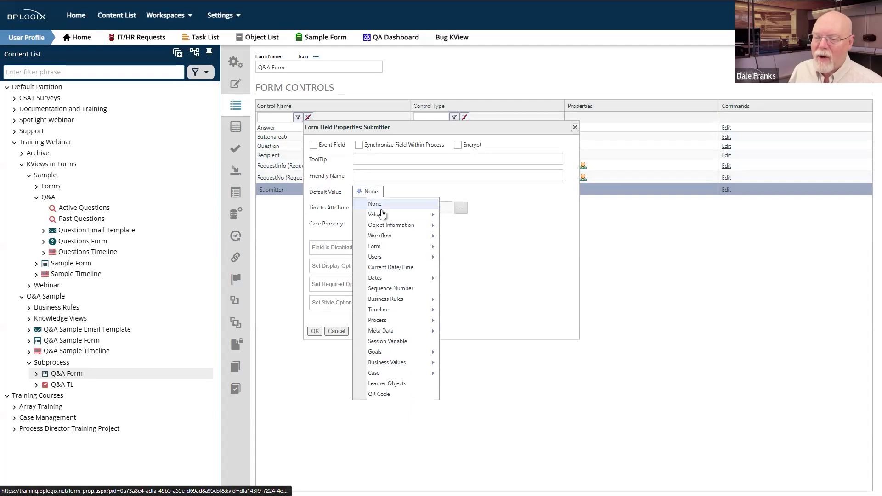
pyautogui.moveTo(385, 250)
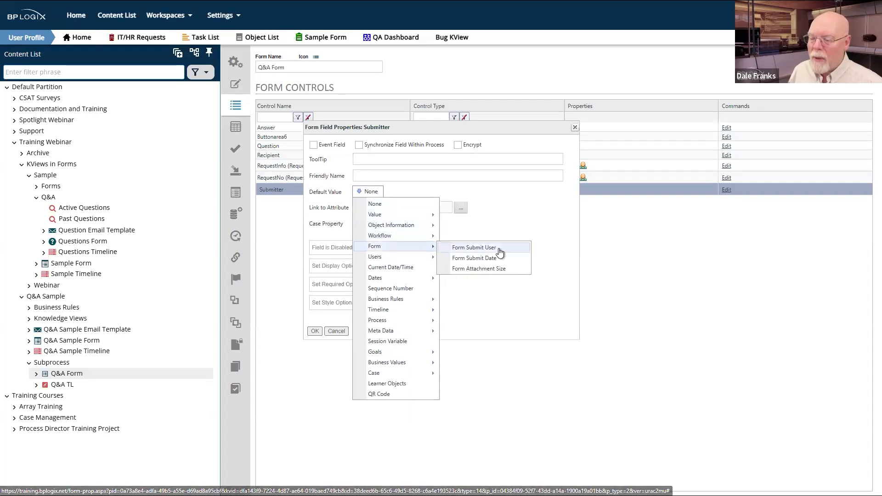
pyautogui.click(500, 250)
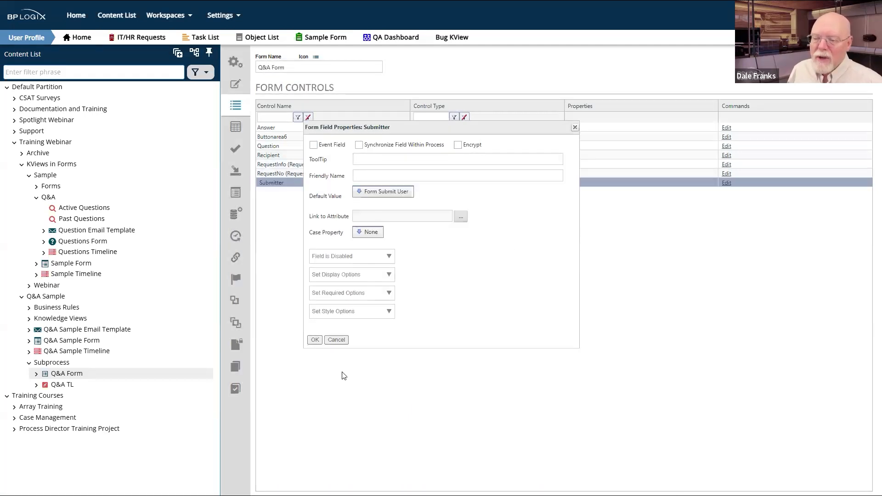
# Step: Confirm the Submitter field settings and save the Q&A Form with Update
pyautogui.click(314, 340)
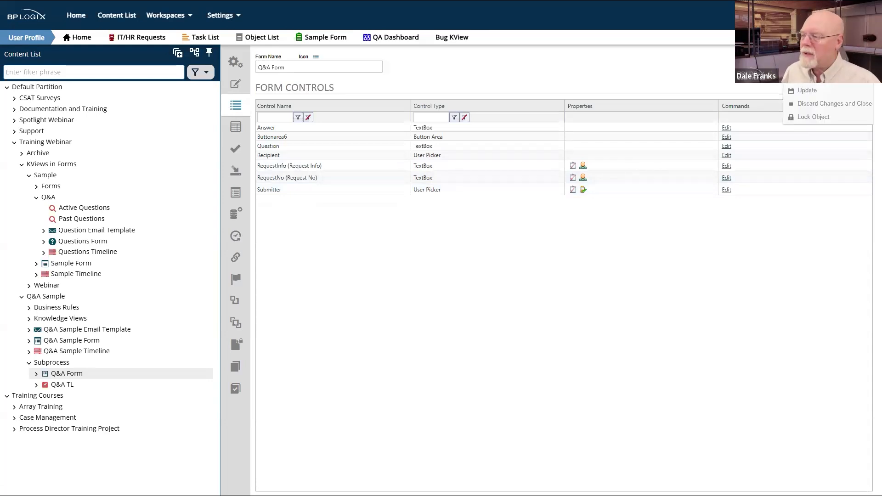
pyautogui.moveTo(852, 69)
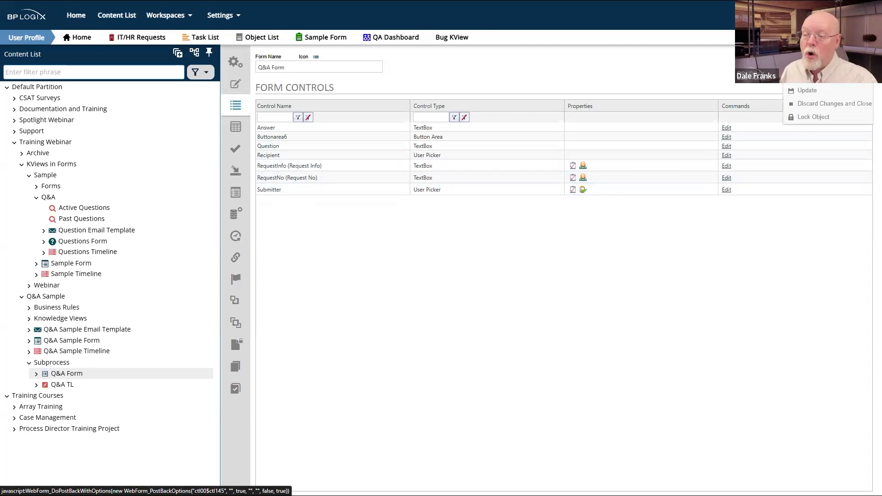
pyautogui.click(834, 104)
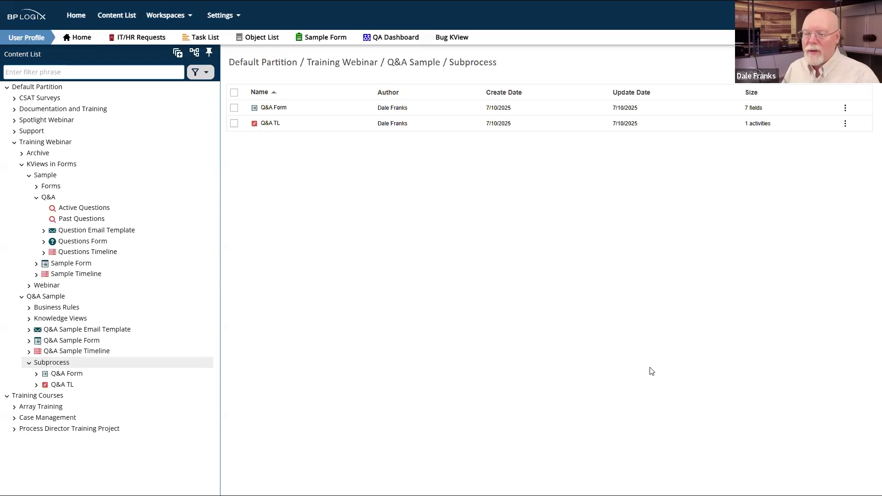
# Step: Add a Knowledge View named 'Unanswered Questions' to the Subprocess folder
pyautogui.moveTo(849, 62)
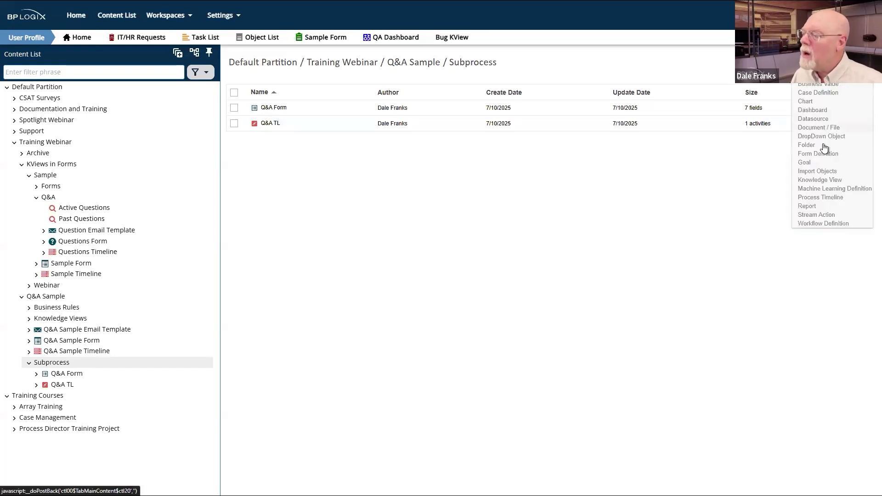
pyautogui.click(815, 180)
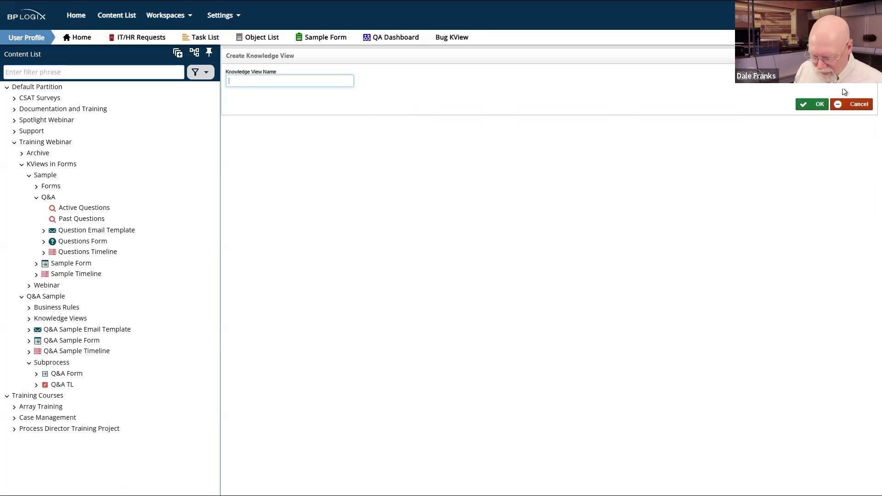
pyautogui.write('Una')
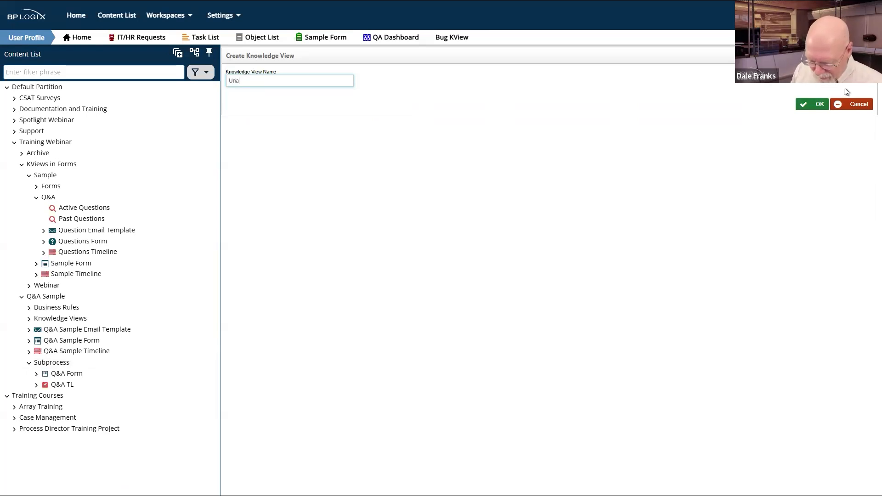
pyautogui.write('nswered Questions')
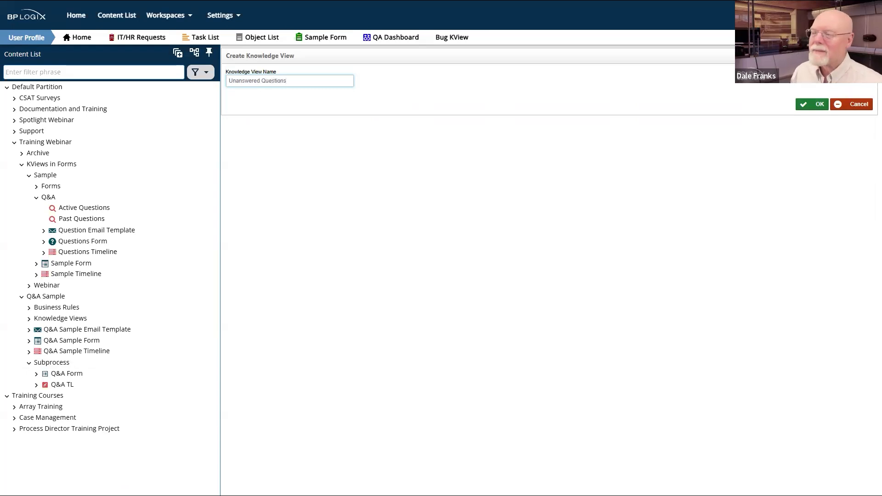
pyautogui.click(812, 104)
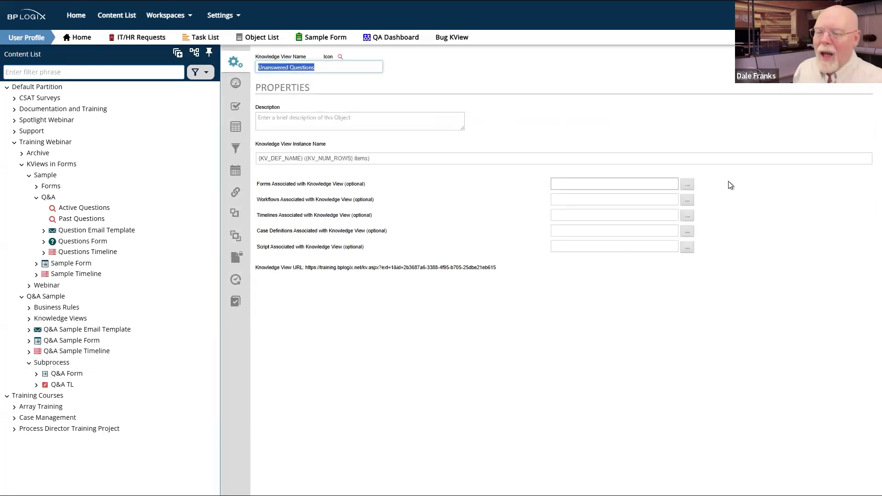
# Step: Link the Unanswered Questions view to Q&A Form and save it
pyautogui.click(690, 189)
pyautogui.click(106, 375)
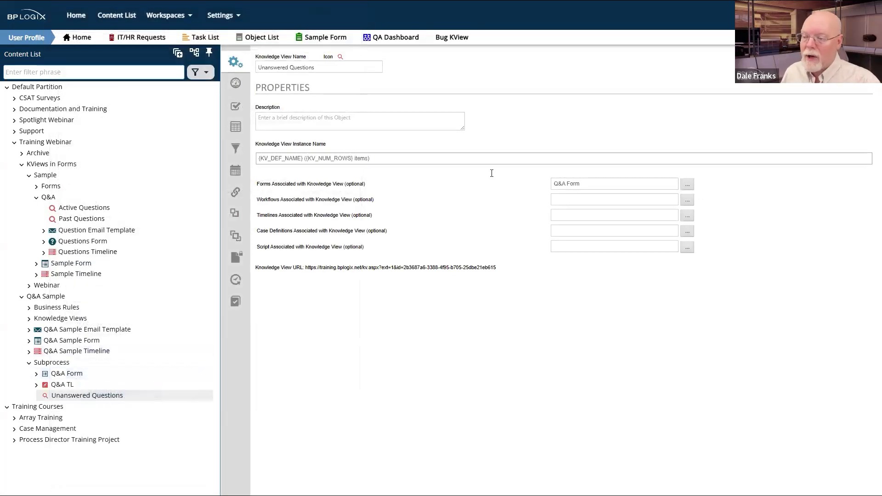
pyautogui.moveTo(850, 58)
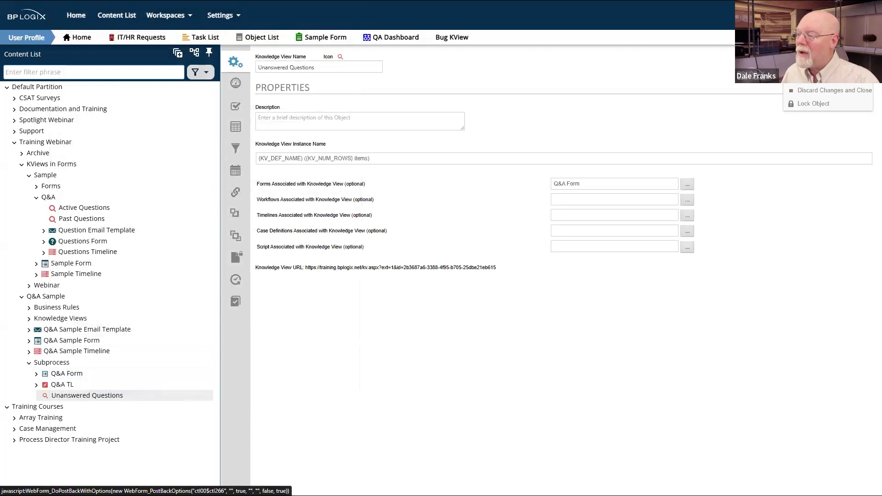
pyautogui.click(817, 70)
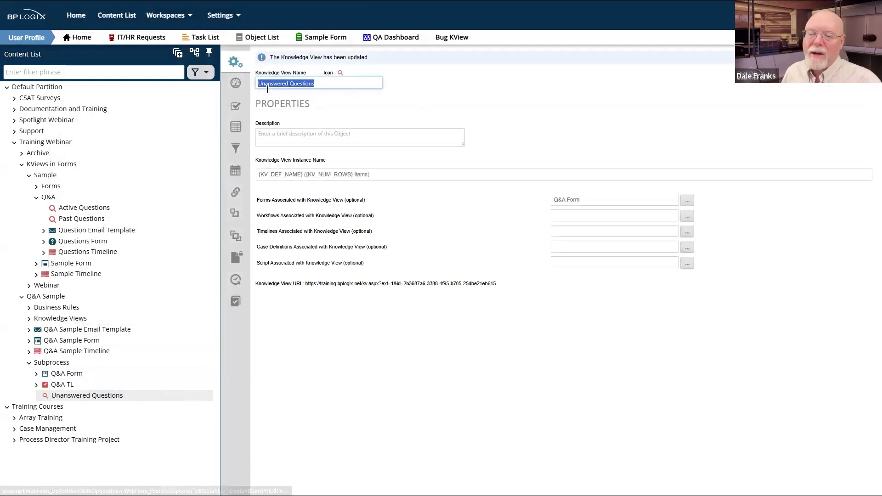
pyautogui.click(242, 85)
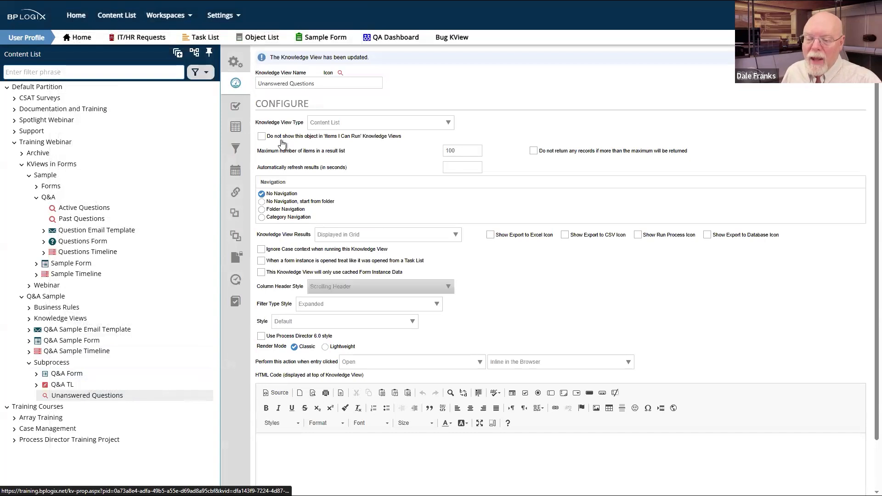
# Step: Clear all object actions, action icons and create permissions, returning only Form Instances
pyautogui.click(236, 106)
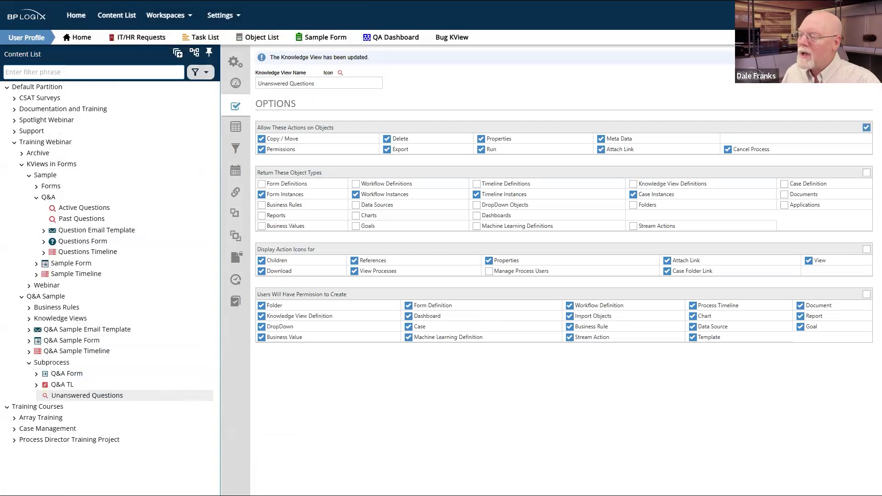
pyautogui.click(866, 127)
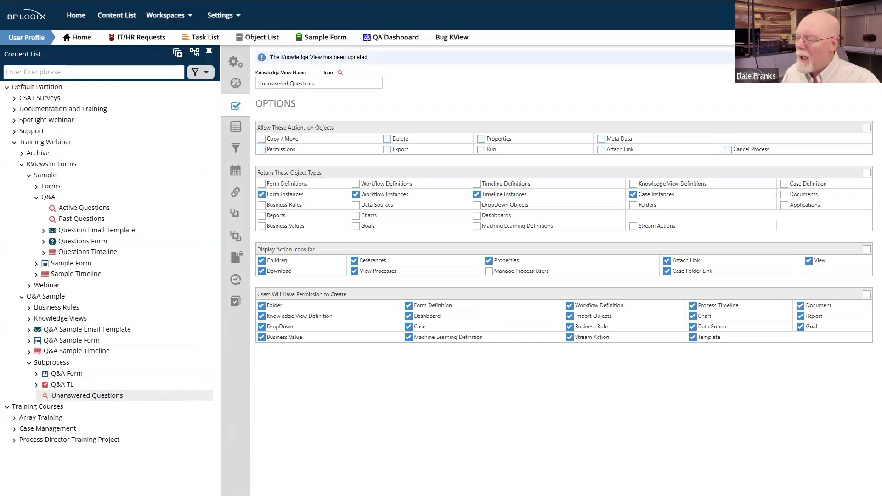
pyautogui.click(866, 249)
pyautogui.click(866, 294)
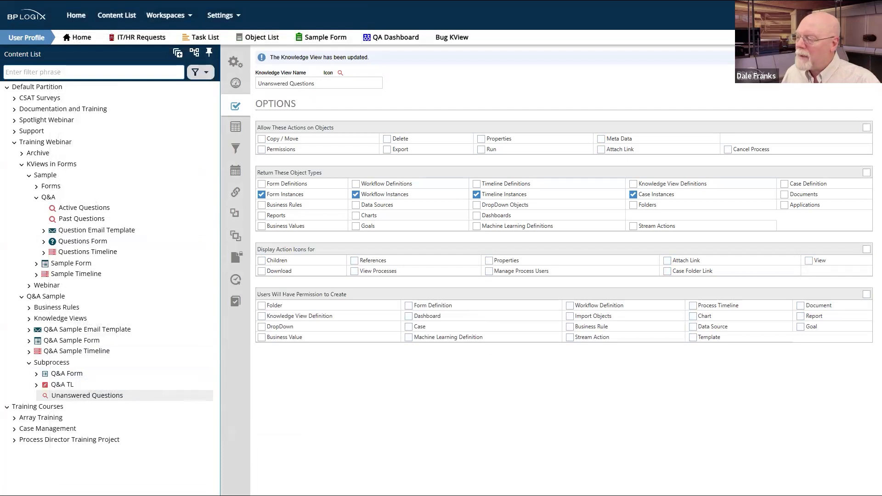
pyautogui.click(866, 173)
pyautogui.click(262, 195)
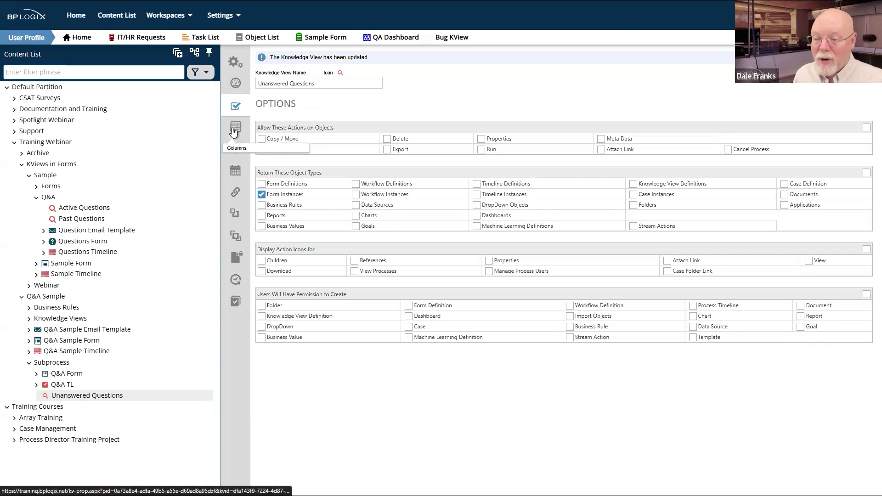
# Step: Remove the Version, Last Updated, Author and Size columns, leaving only Name
pyautogui.click(233, 133)
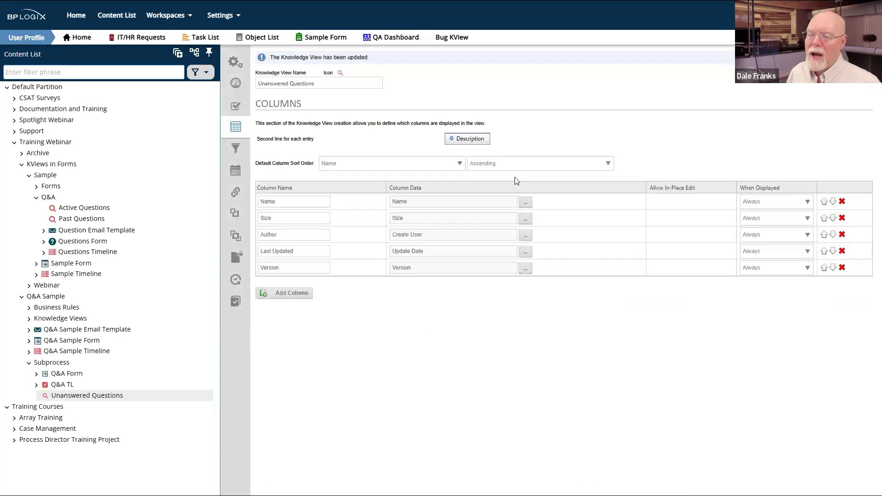
pyautogui.click(840, 269)
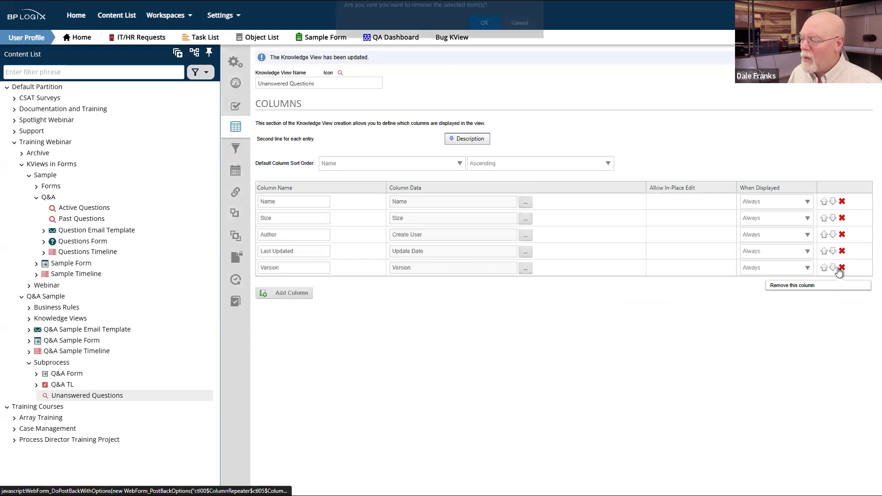
pyautogui.click(485, 28)
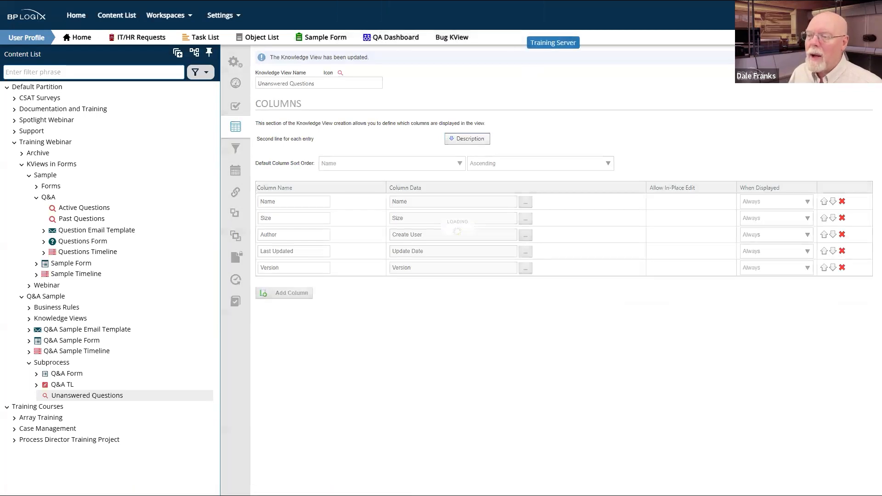
pyautogui.click(842, 252)
pyautogui.click(484, 27)
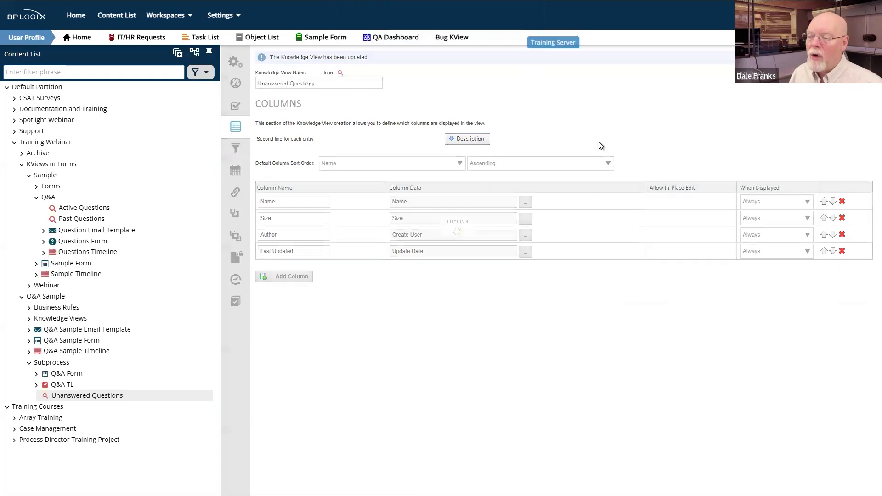
pyautogui.click(843, 235)
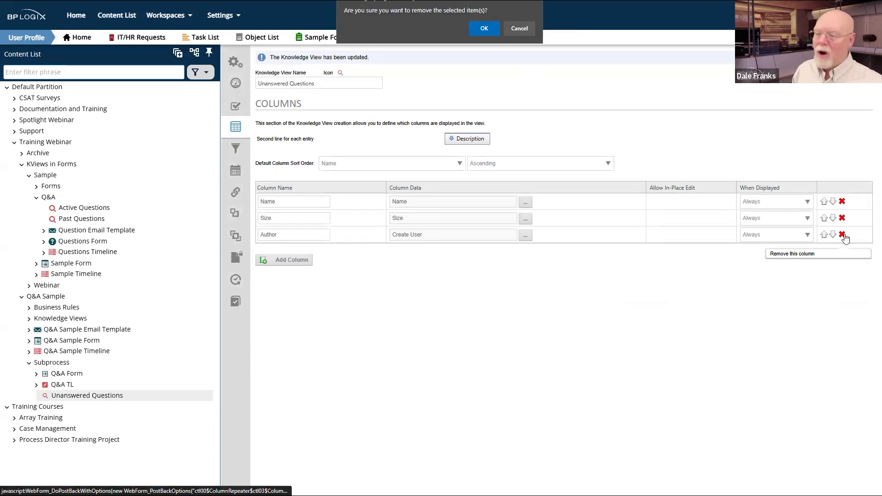
pyautogui.click(484, 28)
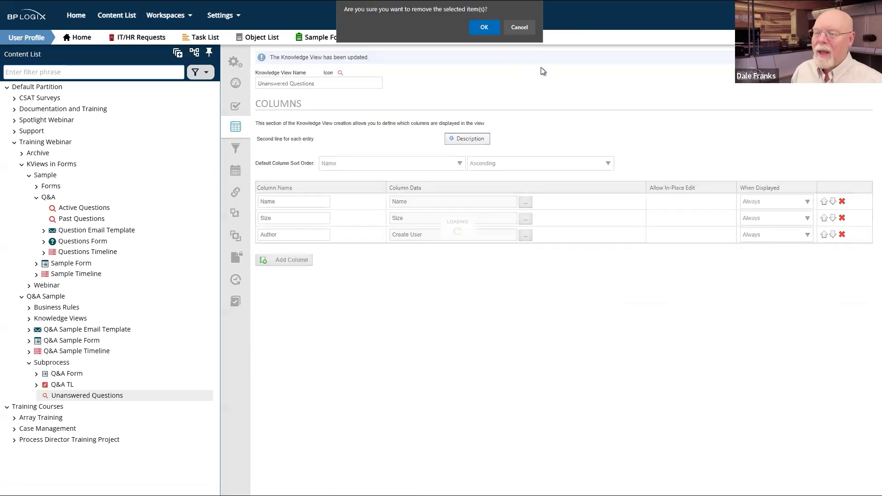
pyautogui.click(843, 219)
pyautogui.click(484, 28)
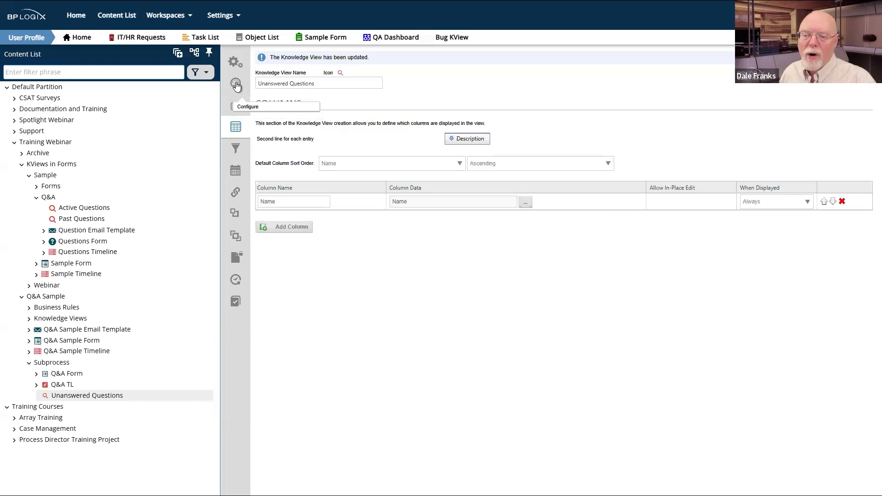
pyautogui.click(235, 83)
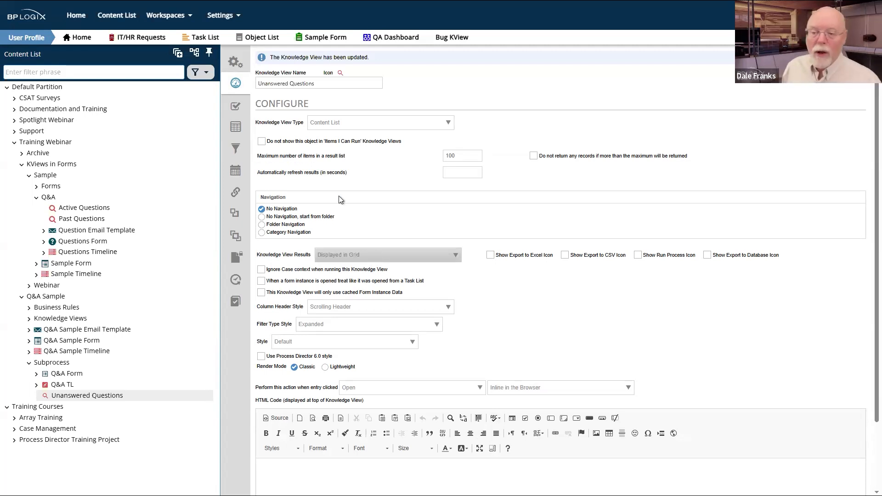
# Step: Add a filter condition on Timeline > Timeline Status equal to Active
pyautogui.click(239, 128)
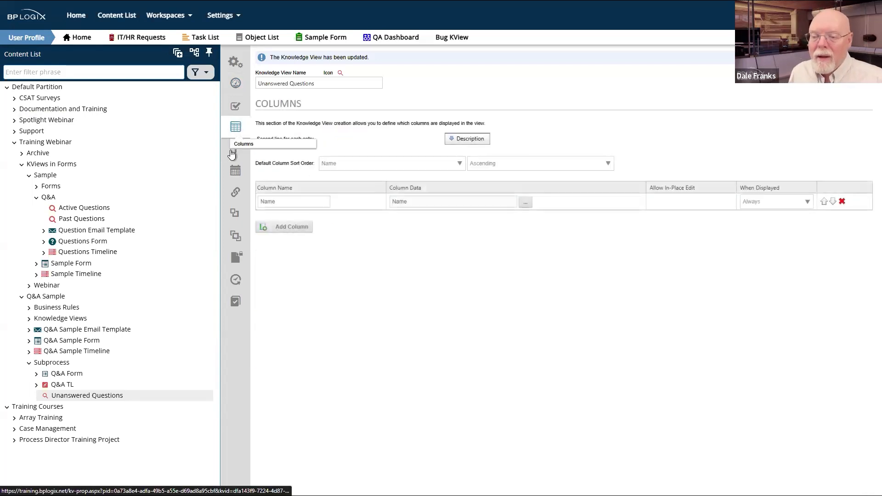
pyautogui.click(234, 149)
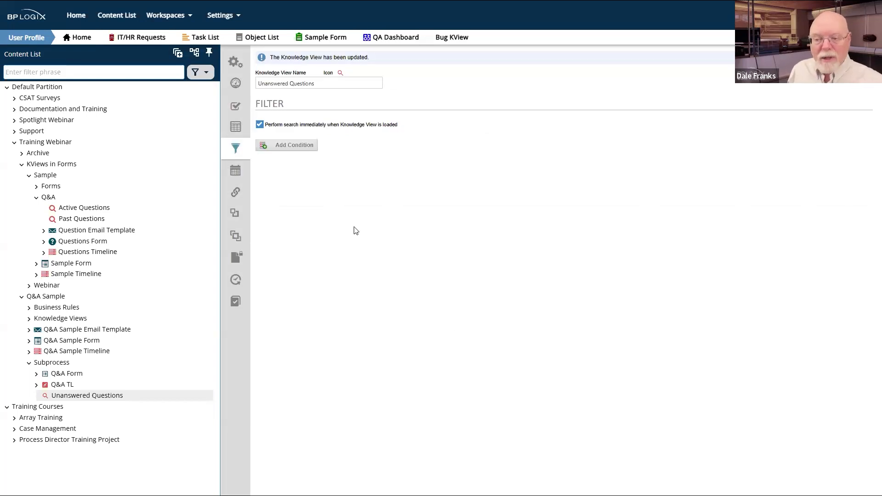
pyautogui.click(301, 146)
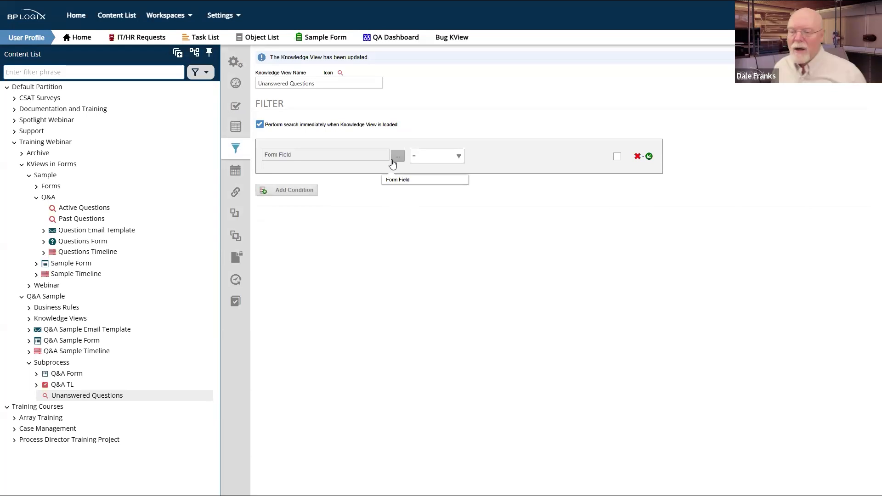
pyautogui.click(393, 159)
pyautogui.click(85, 55)
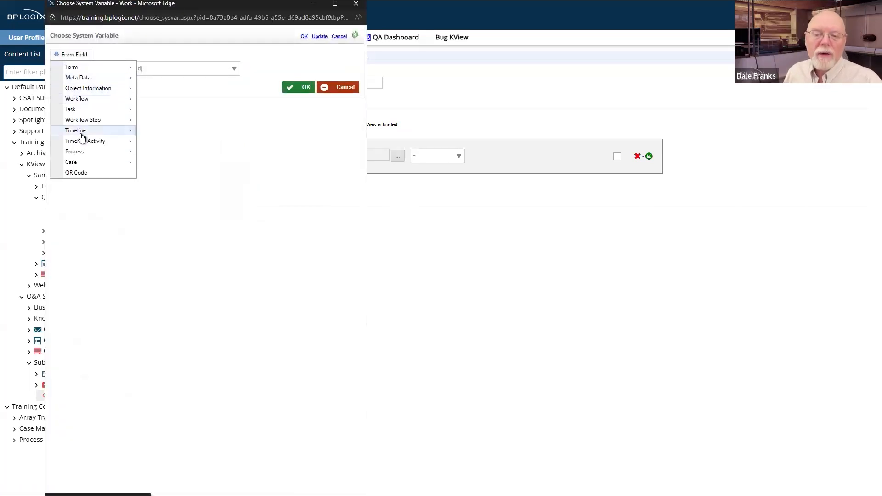
pyautogui.moveTo(81, 135)
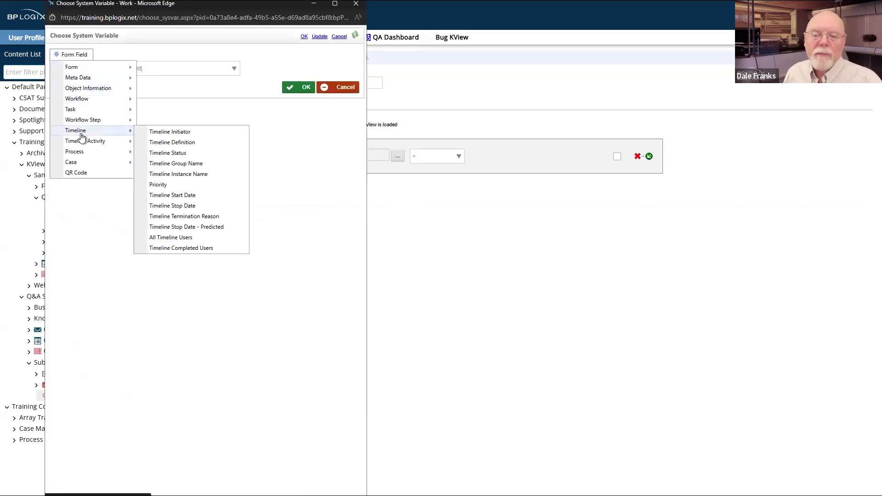
pyautogui.click(191, 156)
pyautogui.click(304, 73)
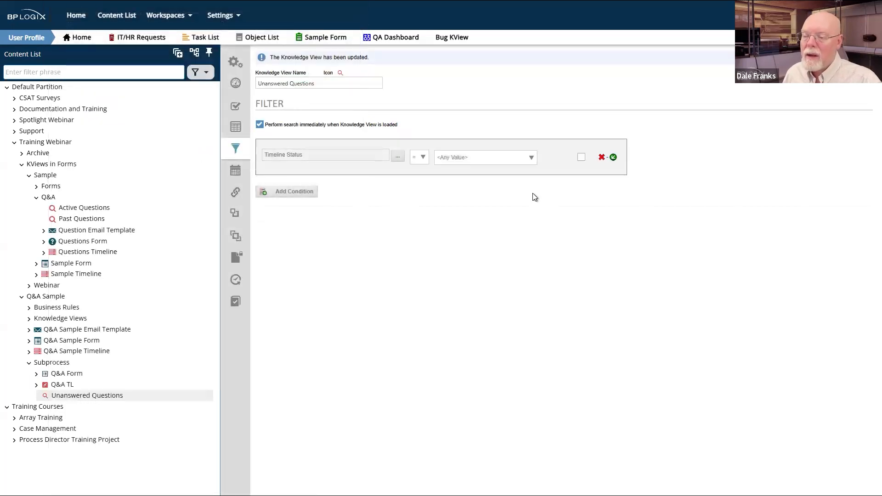
pyautogui.click(532, 161)
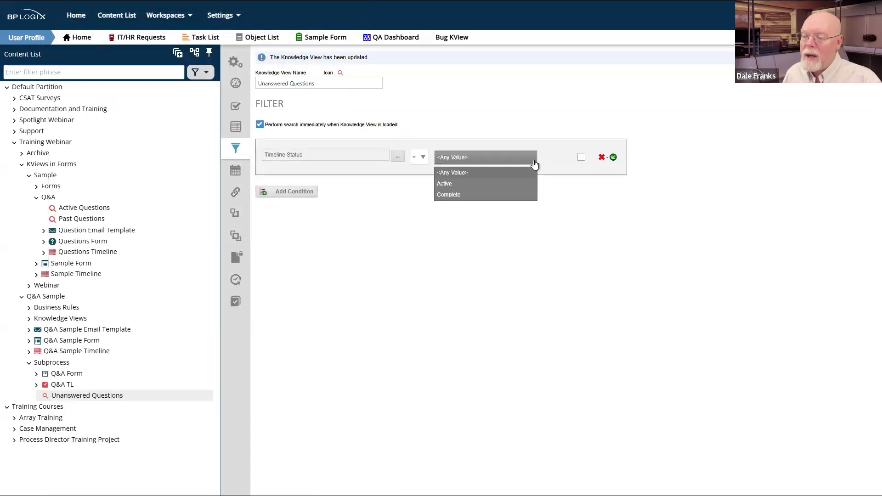
pyautogui.click(483, 183)
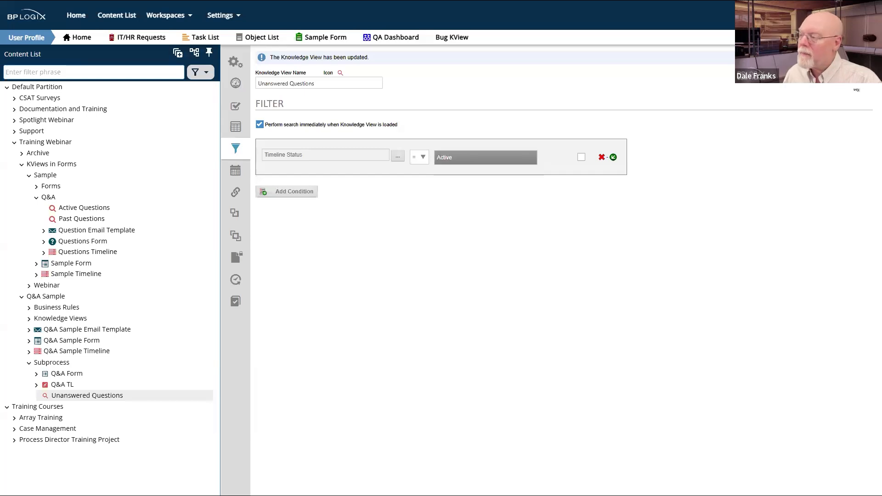
pyautogui.moveTo(845, 76)
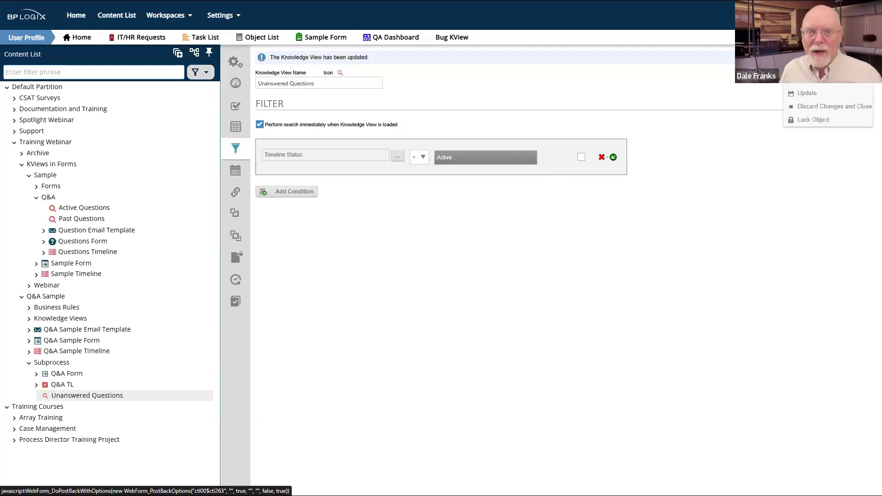
# Step: Update the view, run it to confirm it finds no records, then save and close it
pyautogui.click(813, 97)
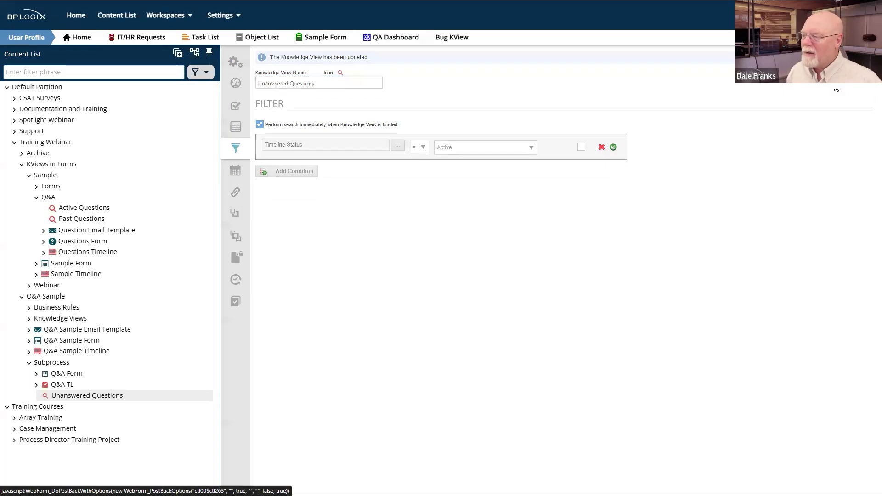
pyautogui.click(837, 90)
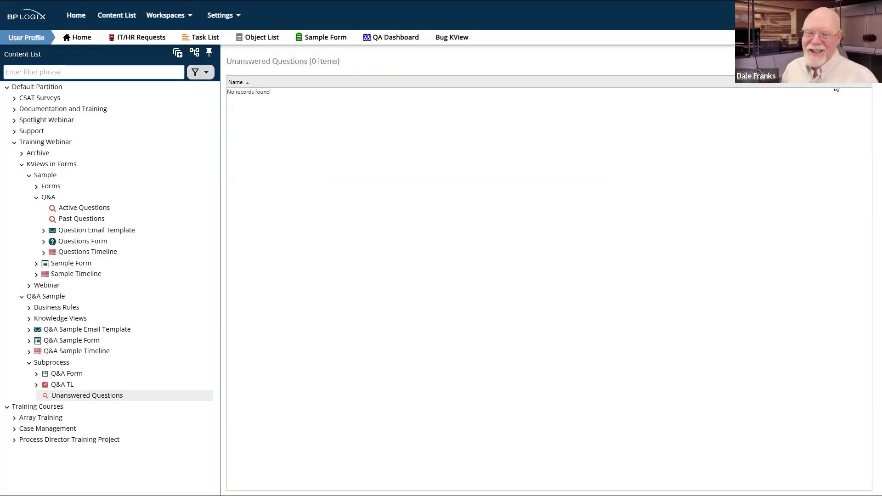
pyautogui.click(112, 399)
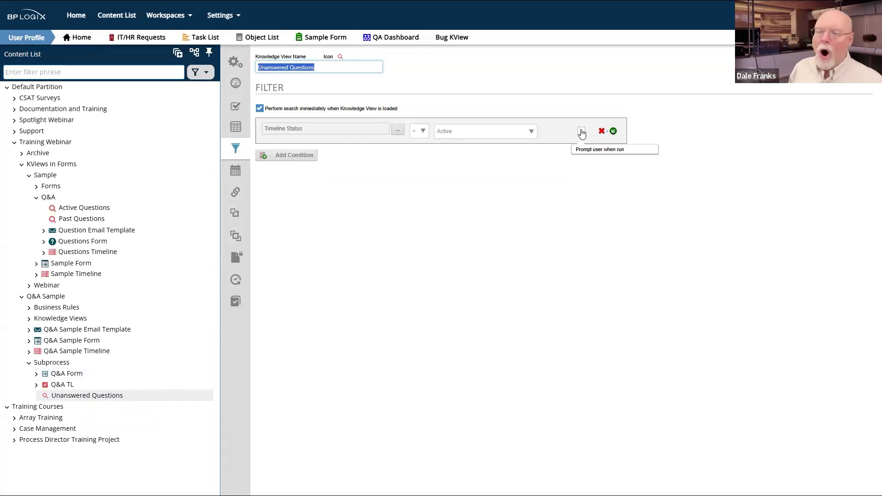
pyautogui.click(841, 62)
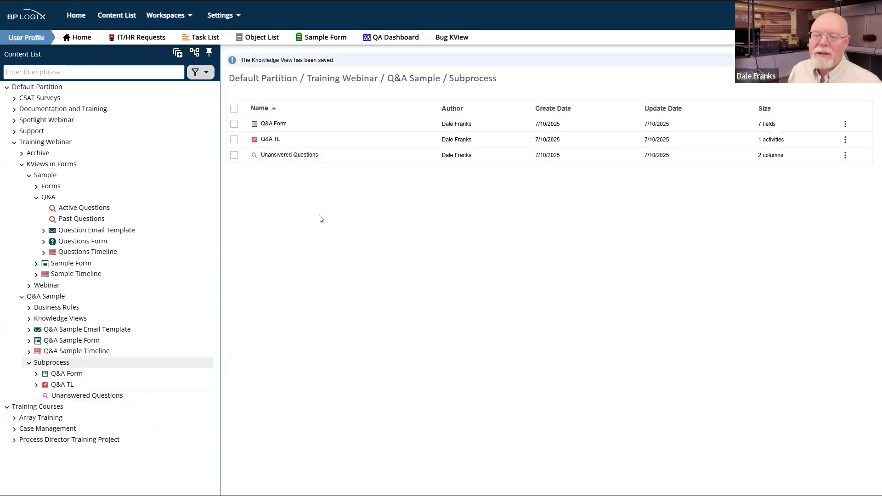
# Step: Copy Unanswered Questions into the Subprocess folder and select 'Unanswered Questions (Copy)'
pyautogui.click(234, 155)
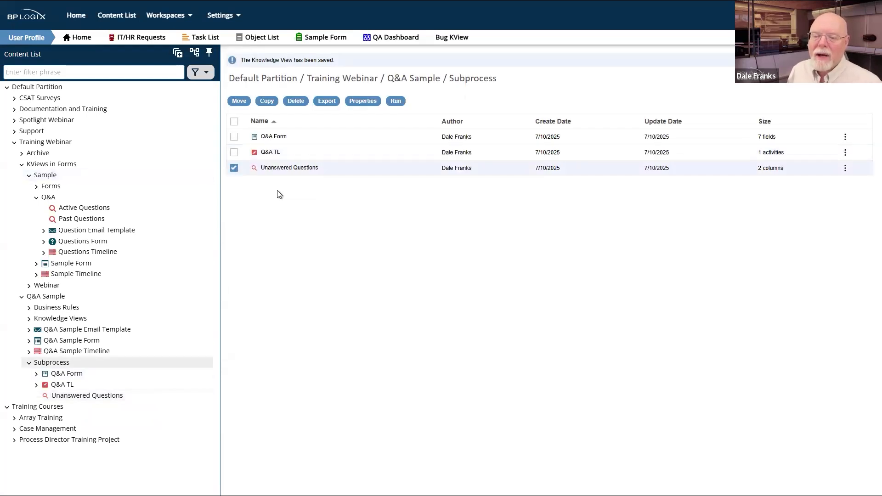
pyautogui.click(263, 105)
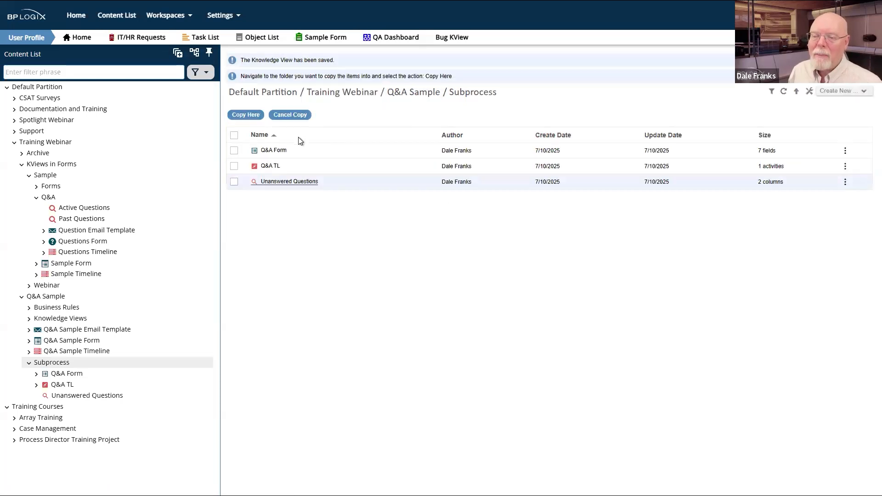
pyautogui.click(233, 115)
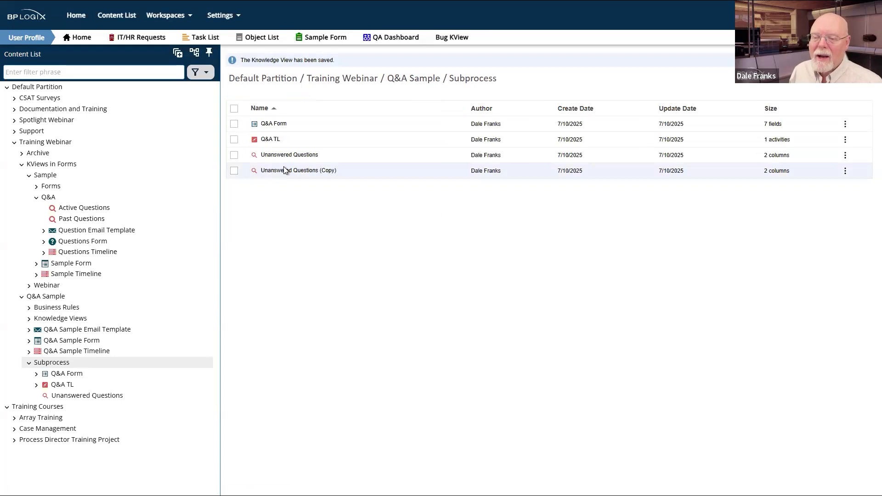
# Step: Rename the copied knowledge view to 'Answered Questions'
pyautogui.click(291, 173)
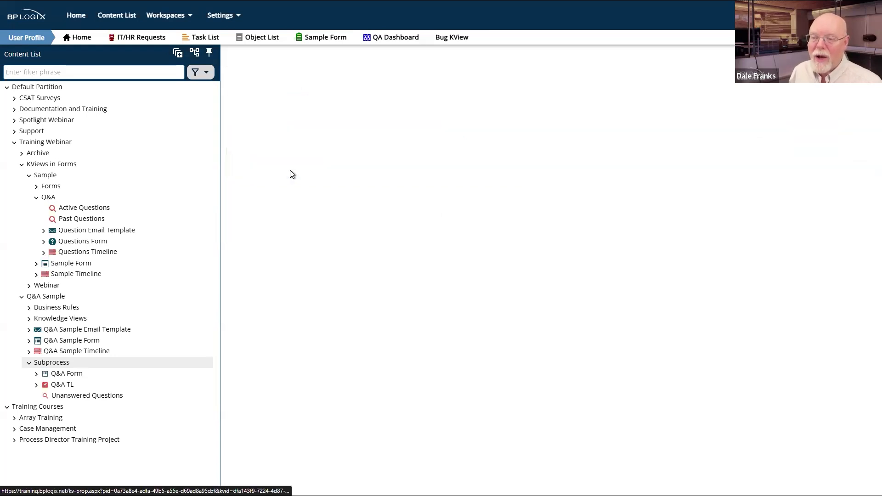
pyautogui.click(363, 65)
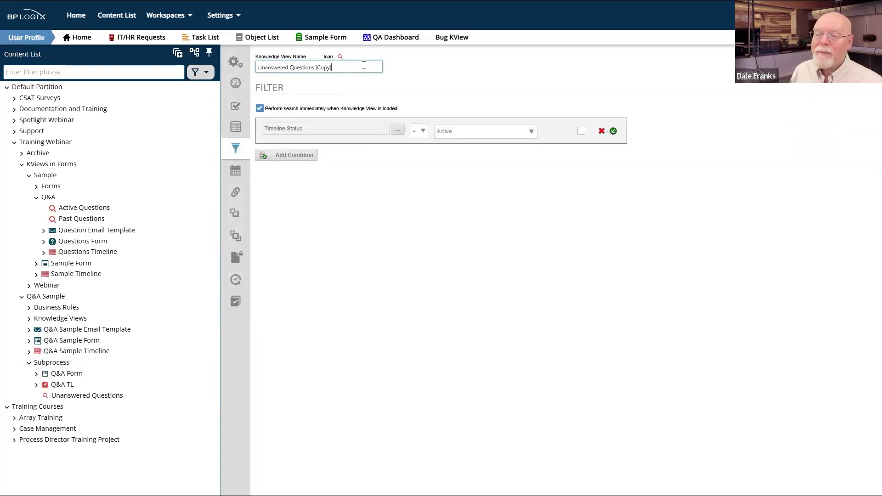
pyautogui.press('BackSpace')
pyautogui.press('BackSpace')
pyautogui.press('BackSpace')
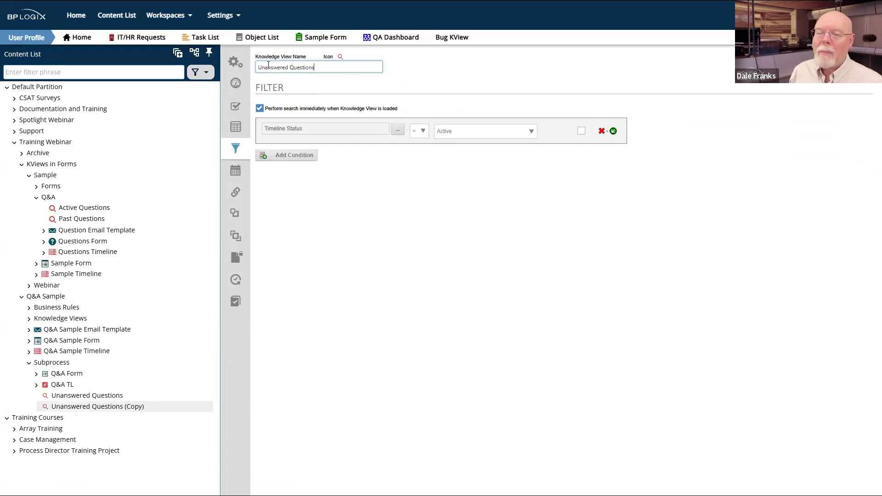
pyautogui.press('Delete')
pyautogui.press('Delete')
pyautogui.press('Delete')
pyautogui.write('A')
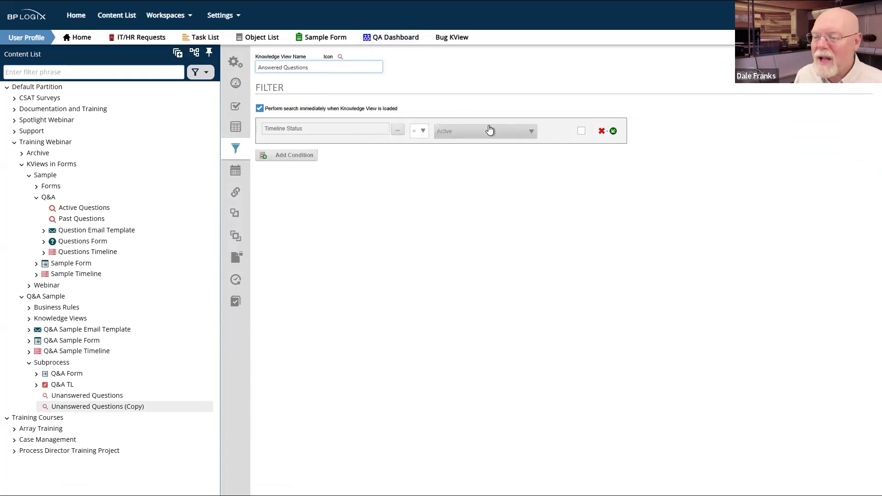
# Step: Change the Timeline Status filter value from Active to Complete and save the view
pyautogui.click(495, 135)
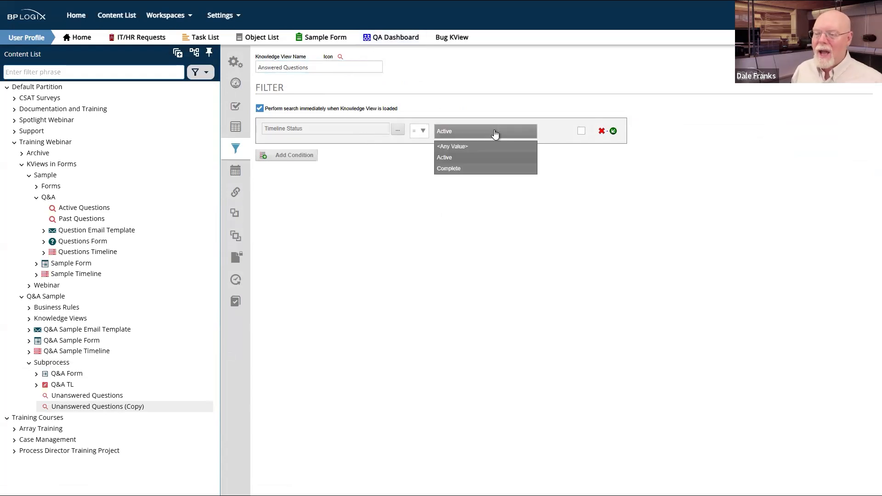
pyautogui.click(458, 169)
pyautogui.click(854, 54)
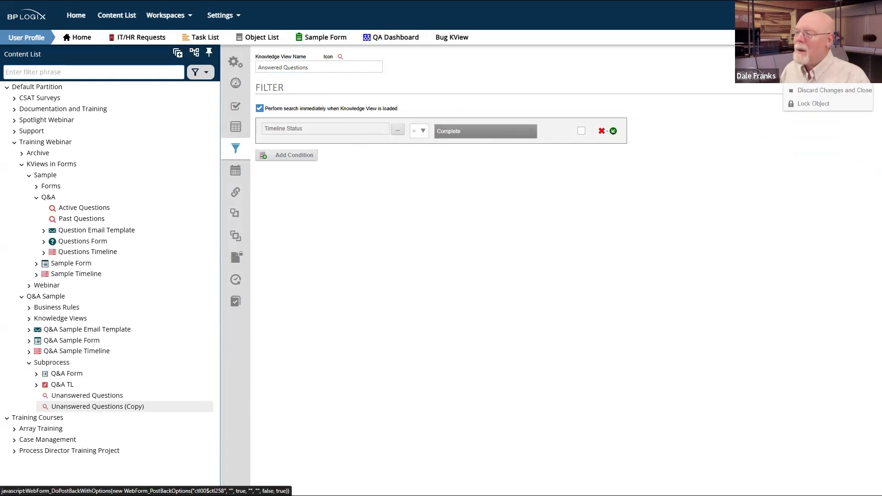
pyautogui.click(819, 77)
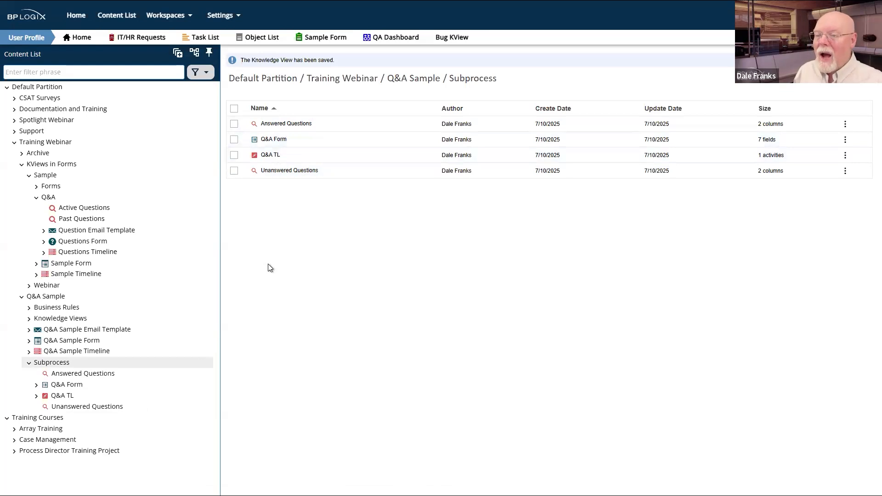
# Step: Remove the Timeline Status condition from Answered Questions and save the view
pyautogui.click(281, 125)
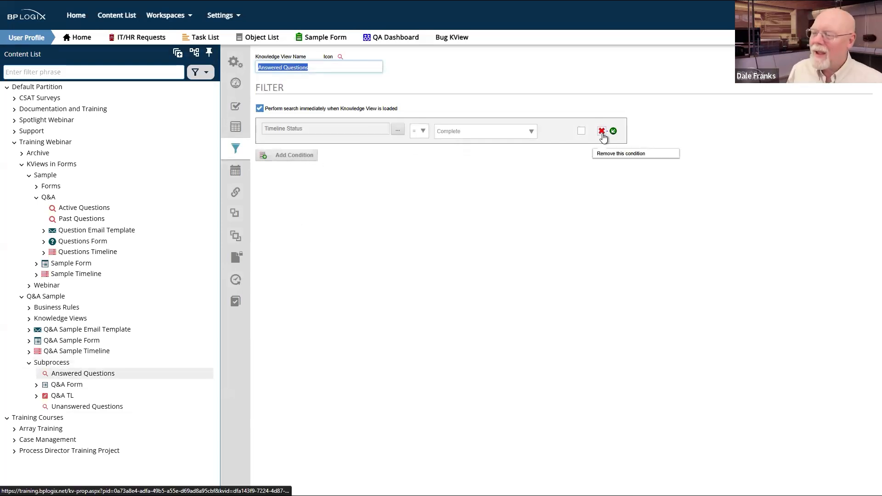
pyautogui.click(602, 134)
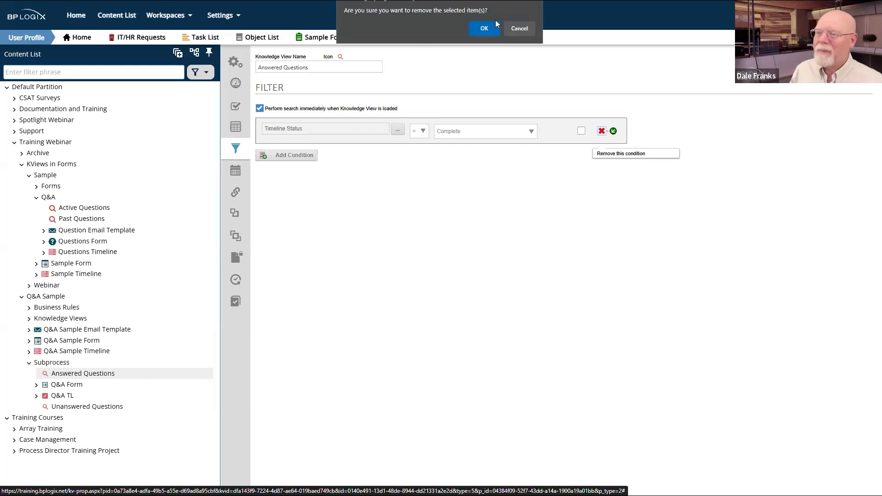
pyautogui.click(483, 28)
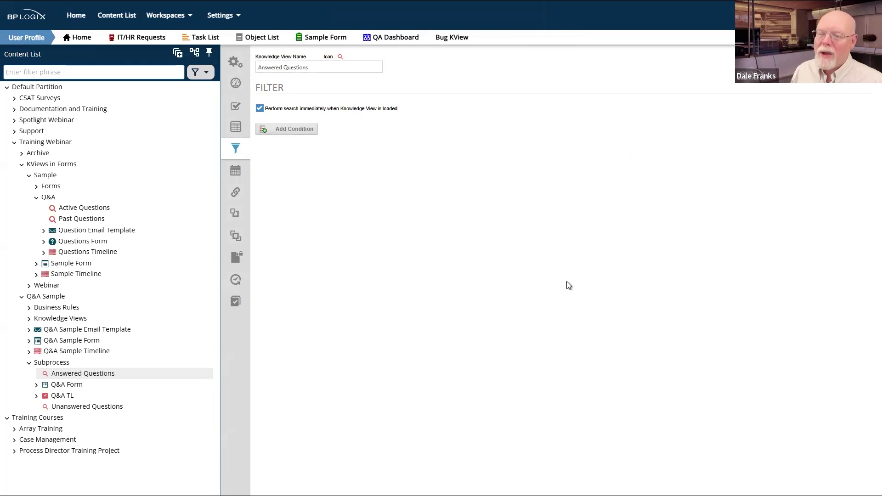
pyautogui.click(849, 56)
pyautogui.click(822, 77)
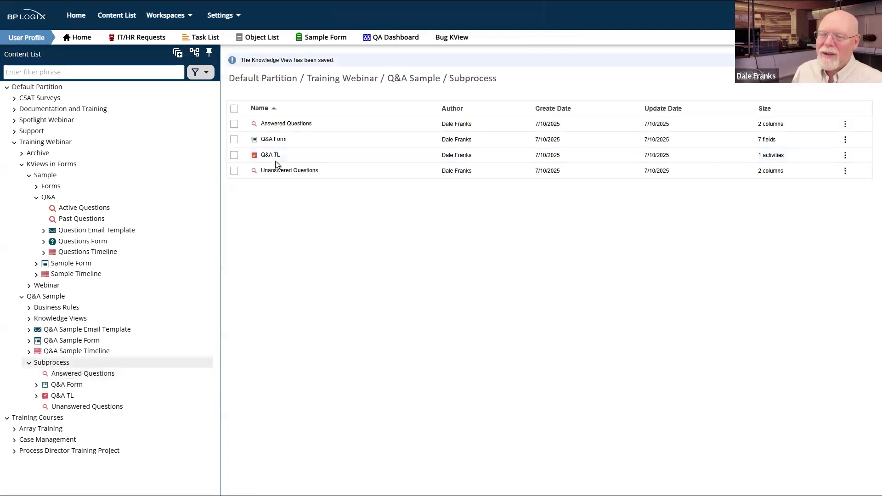
# Step: Delete the Answered Questions view from the Subprocess folder and confirm
pyautogui.click(234, 124)
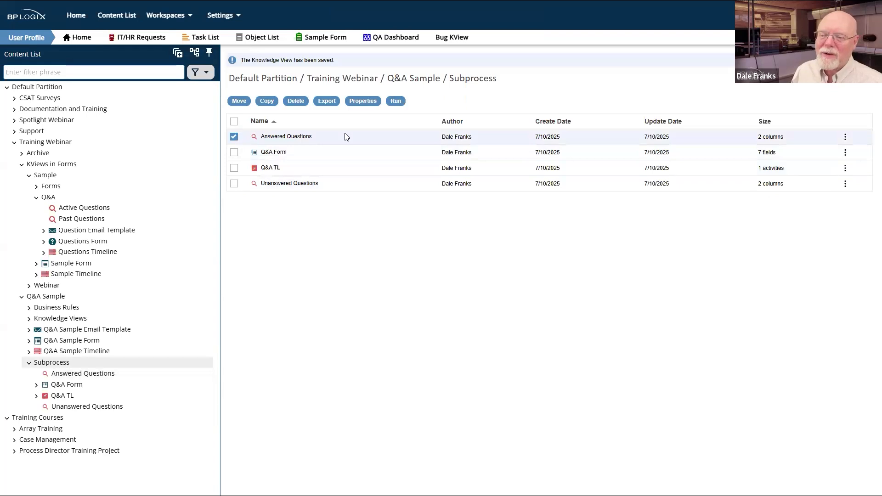
pyautogui.click(296, 101)
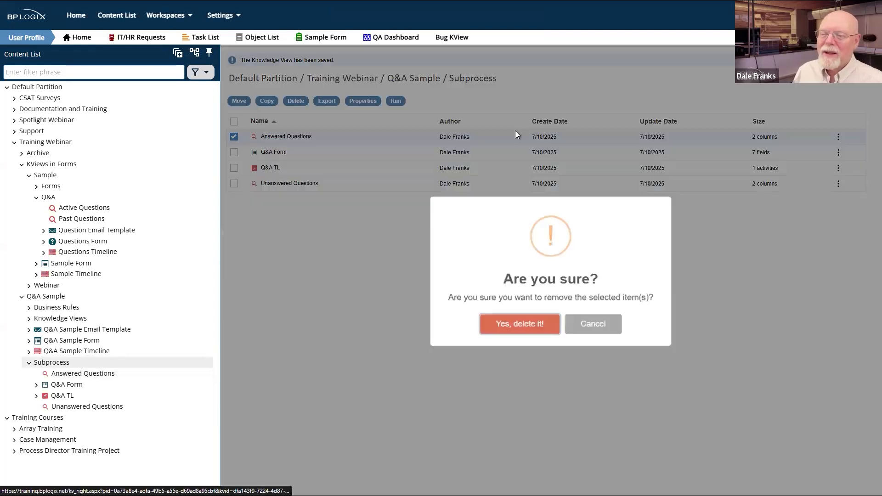
pyautogui.click(532, 324)
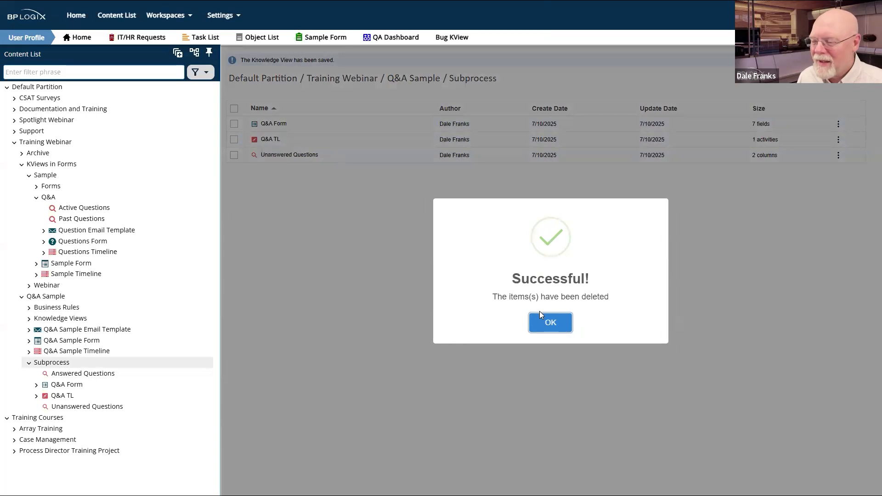
pyautogui.click(551, 322)
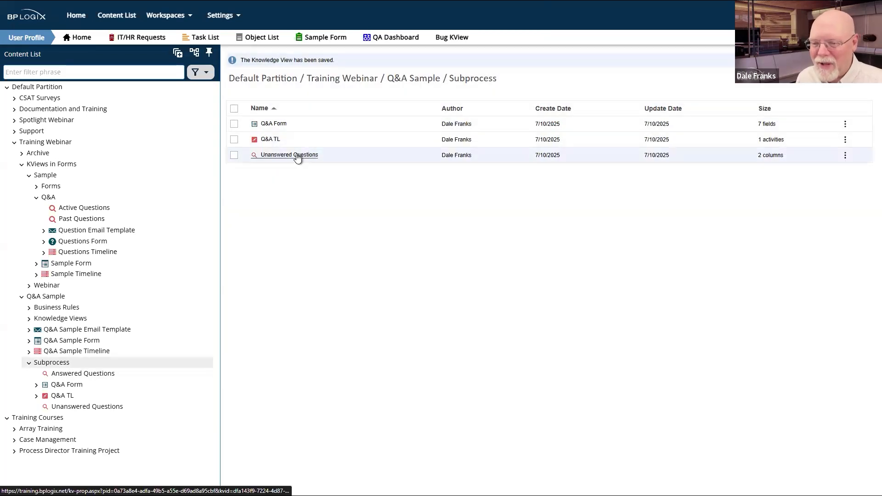
# Step: In Unanswered Questions, add an AND condition on the RequestNo (Request No) form field
pyautogui.click(298, 156)
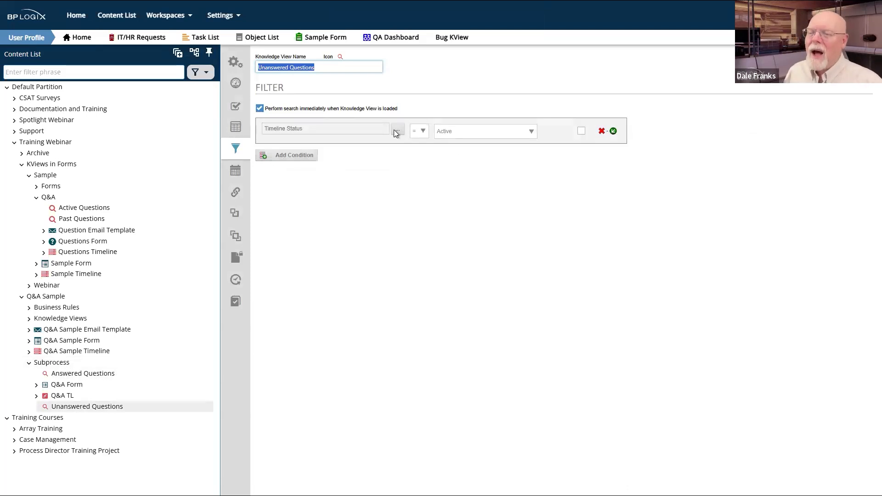
pyautogui.click(612, 132)
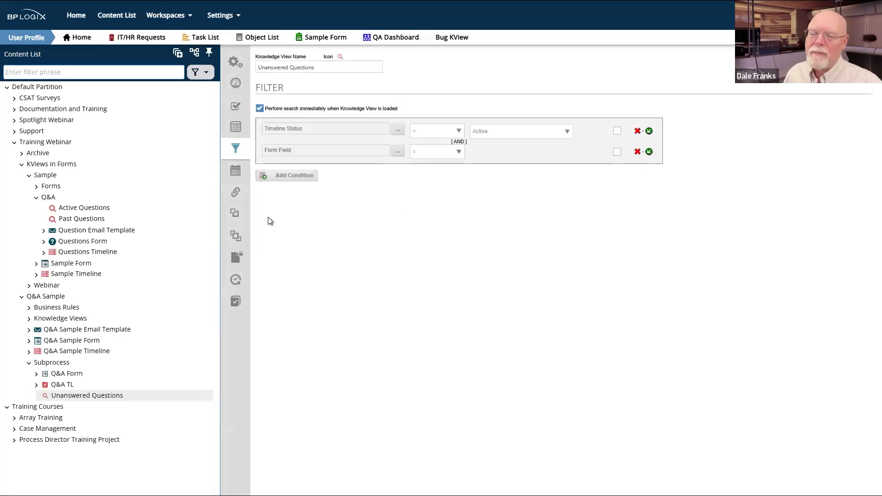
pyautogui.click(397, 152)
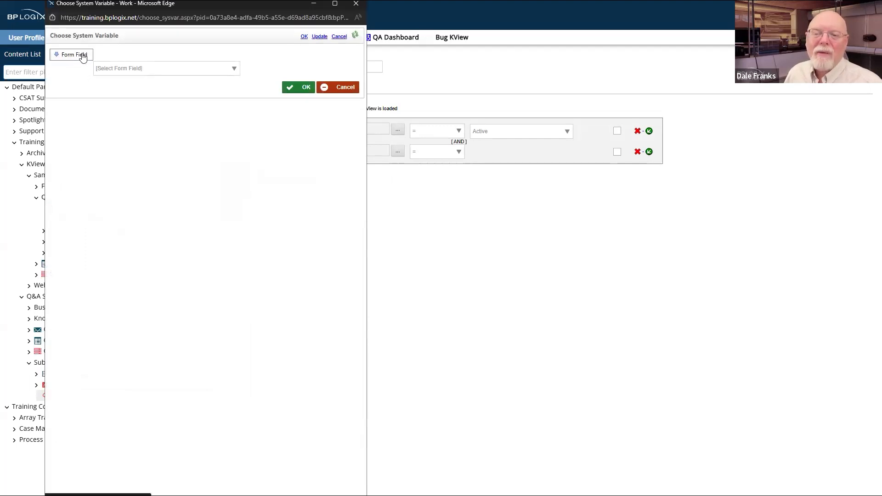
pyautogui.click(135, 72)
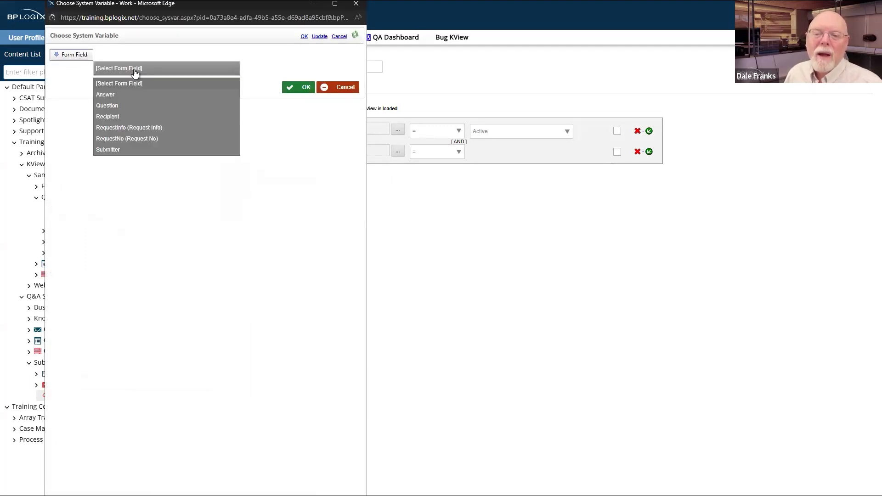
pyautogui.click(114, 139)
pyautogui.click(306, 89)
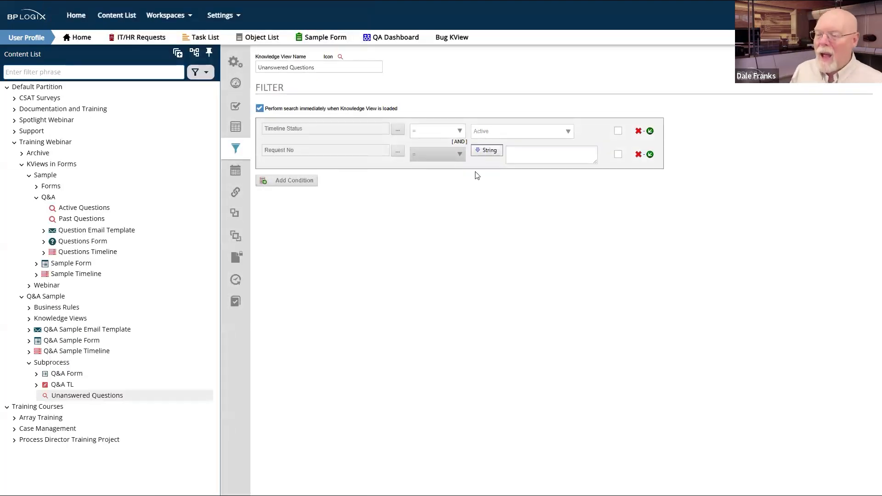
# Step: Make the Request No condition compare against the variable Req_No
pyautogui.click(493, 155)
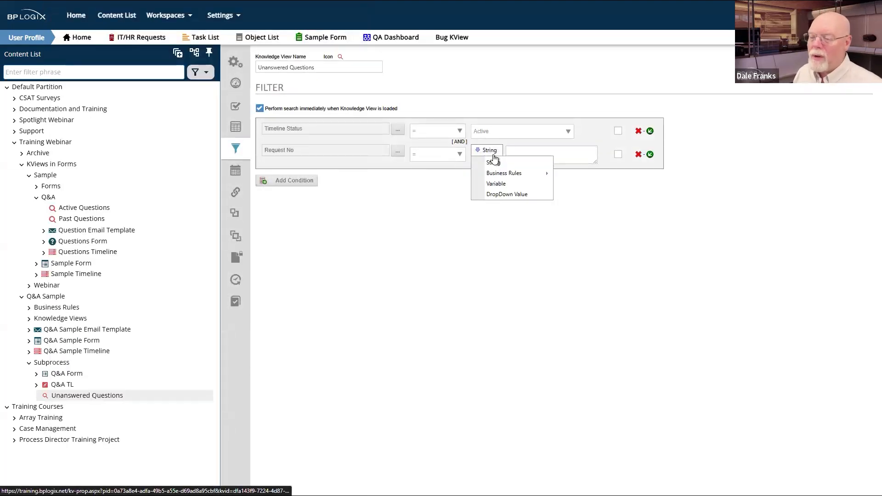
pyautogui.click(495, 184)
pyautogui.click(500, 164)
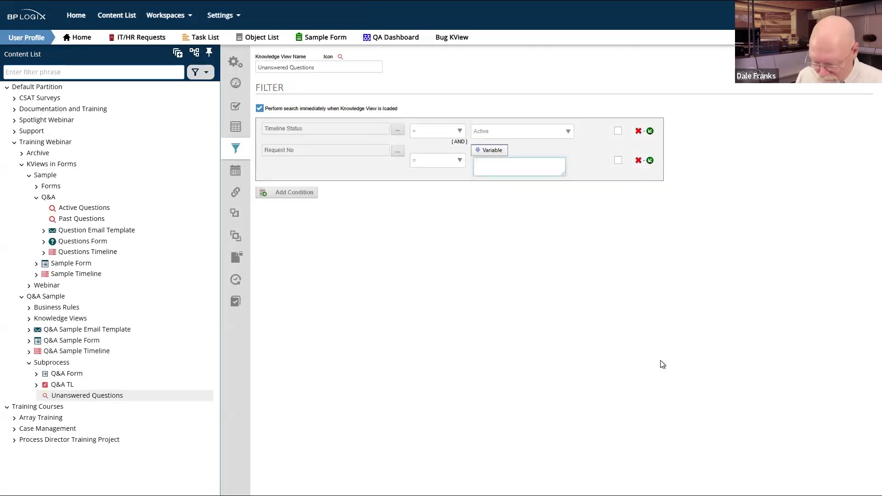
pyautogui.write('R')
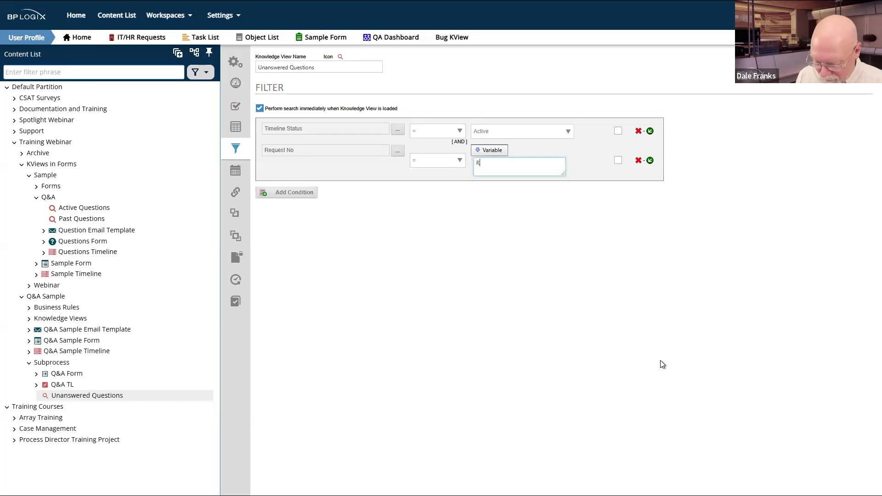
pyautogui.write('eq')
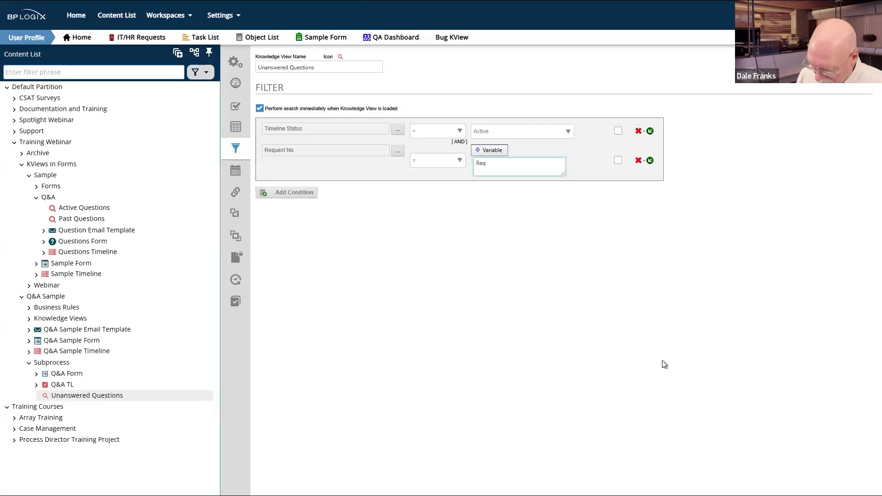
pyautogui.write('_NO')
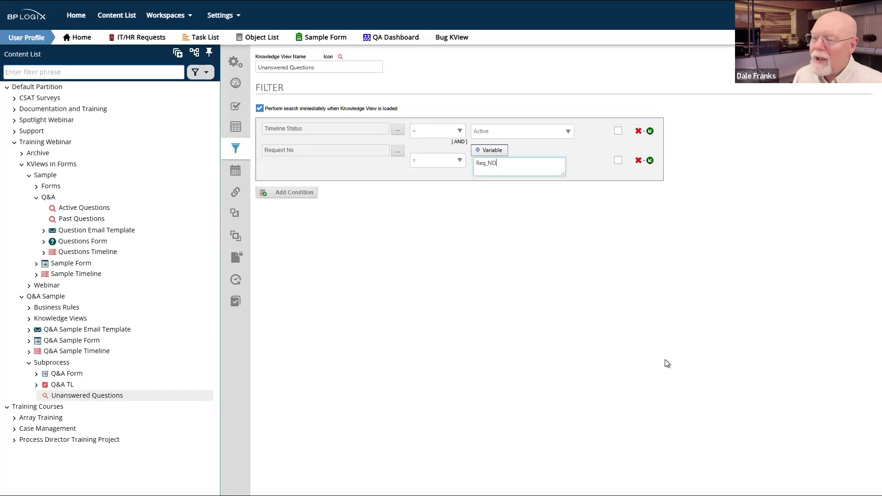
pyautogui.press('BackSpace')
pyautogui.write('o')
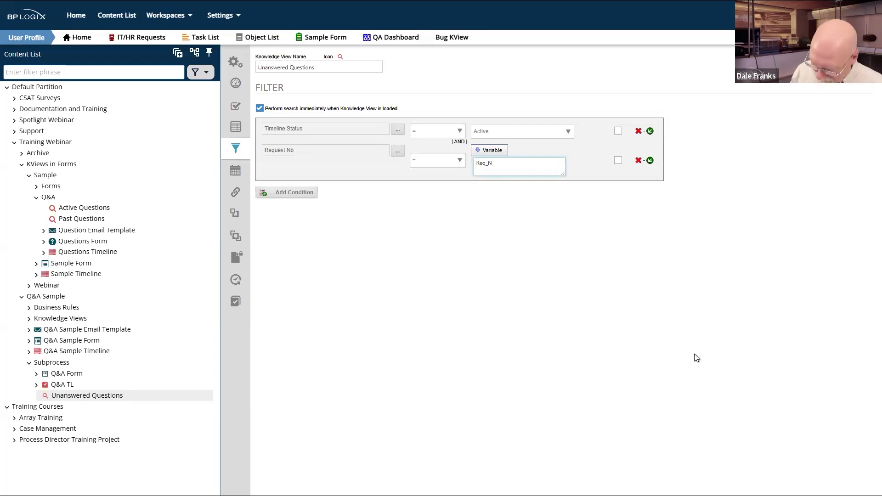
pyautogui.write('0')
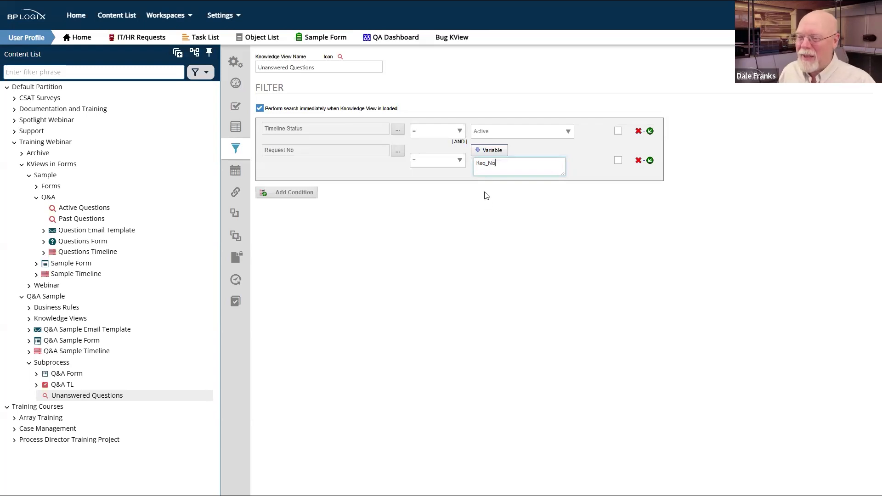
pyautogui.moveTo(497, 163); pyautogui.dragTo(476, 163)
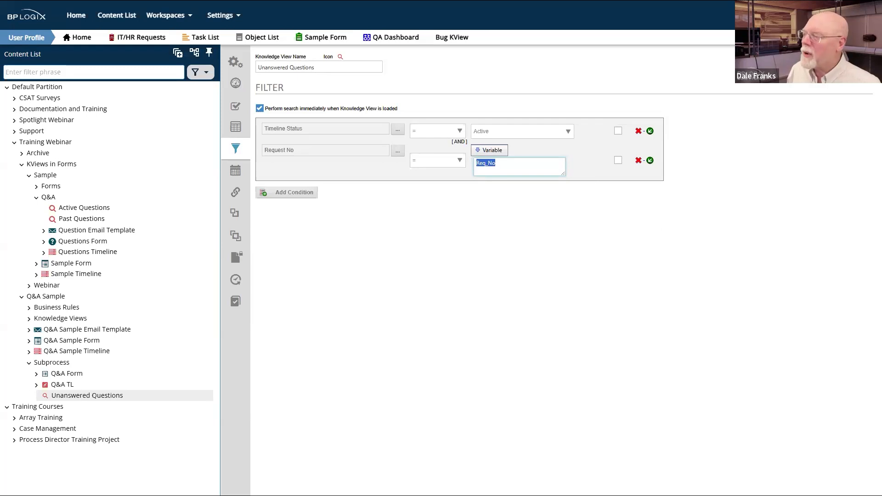
pyautogui.moveTo(853, 54)
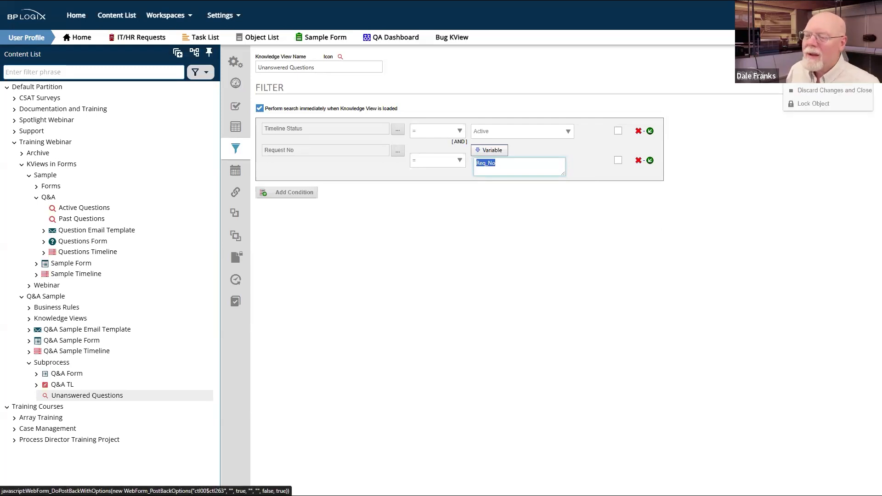
# Step: Save and close Unanswered Questions, then select it in the Subprocess listing
pyautogui.click(854, 54)
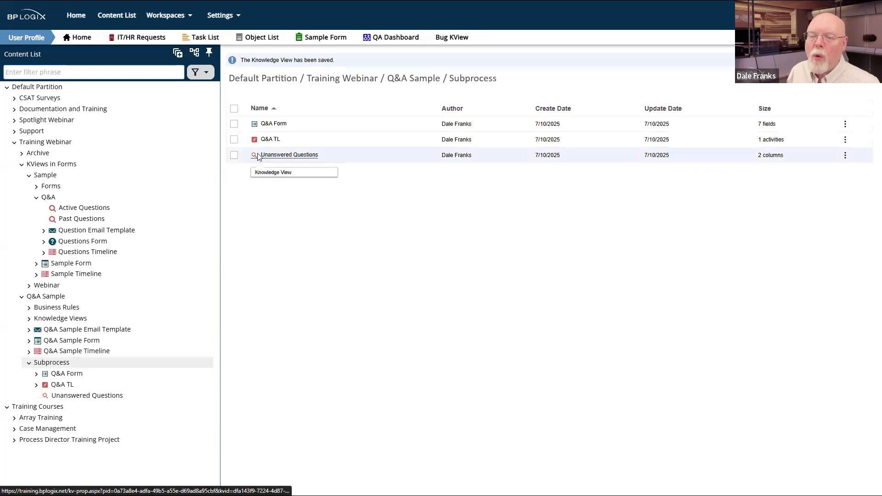
pyautogui.click(234, 155)
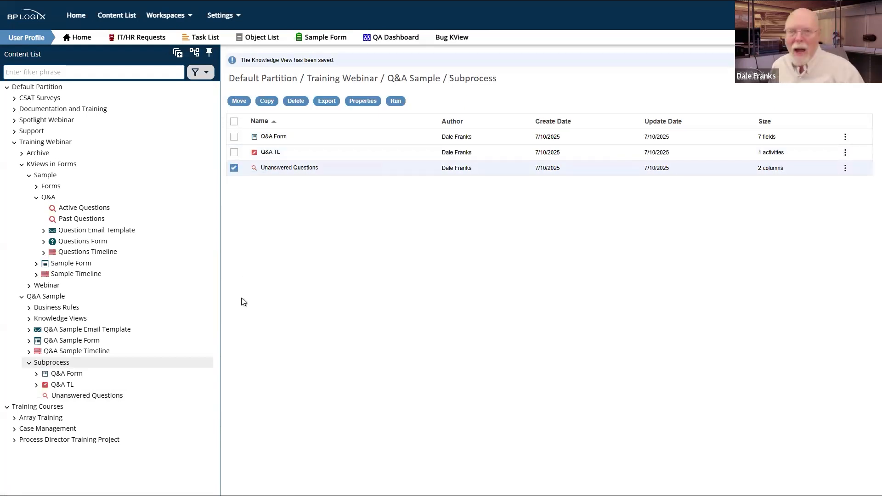
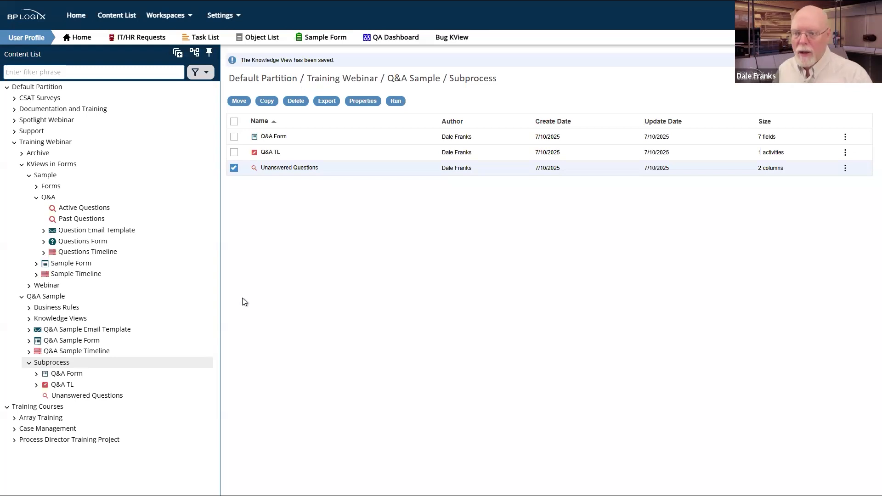
# Step: Copy the Unanswered Questions knowledge view into the Subprocess folder and open the copy
pyautogui.click(262, 101)
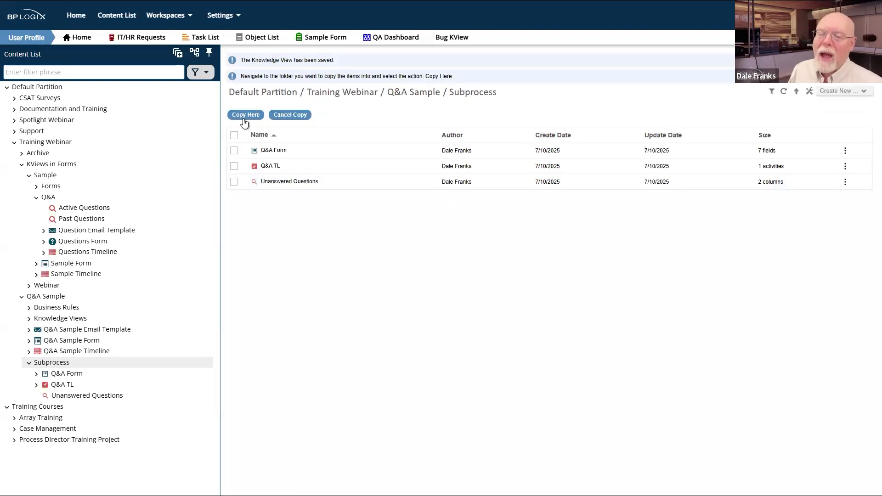
pyautogui.click(248, 115)
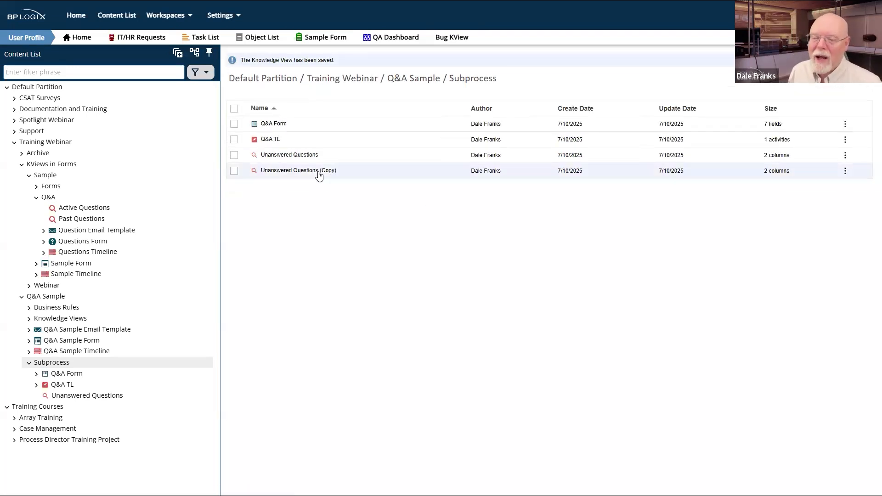
pyautogui.click(299, 170)
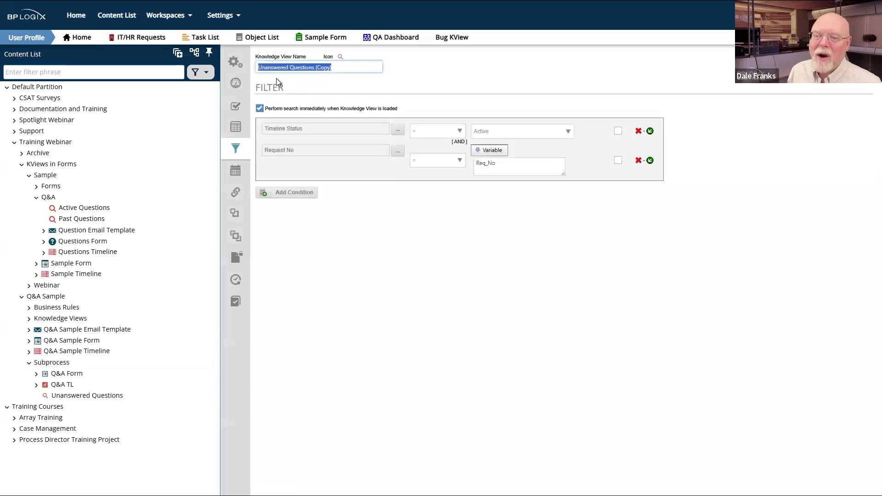
# Step: Rename the copied view to 'Answered Questions', dropping the '(Copy)' suffix
pyautogui.click(264, 67)
pyautogui.doubleClick(260, 67)
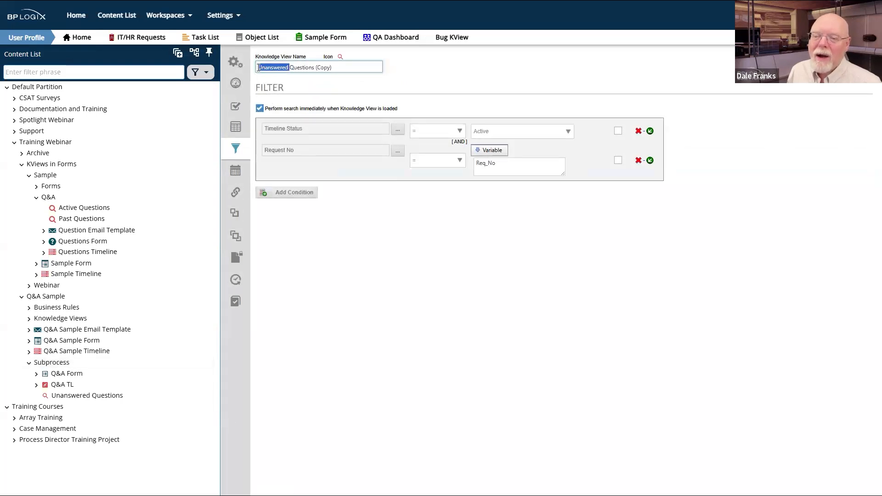
pyautogui.moveTo(270, 68); pyautogui.dragTo(236, 69)
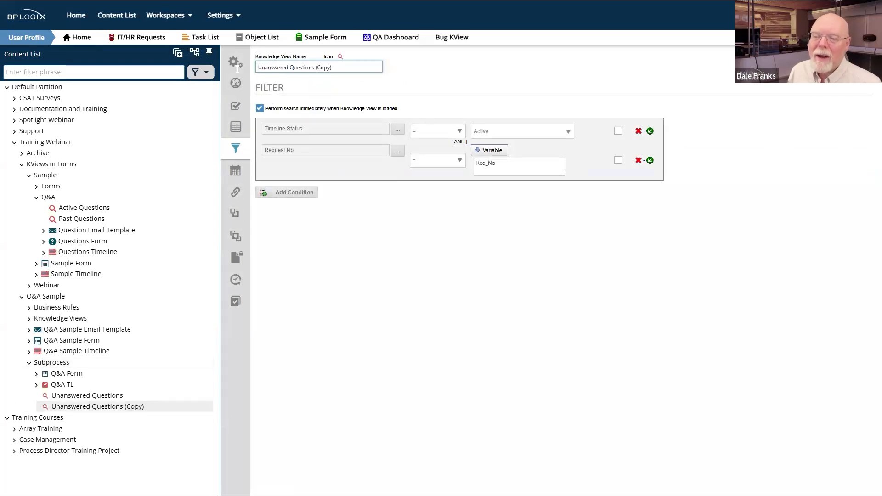
pyautogui.write('An')
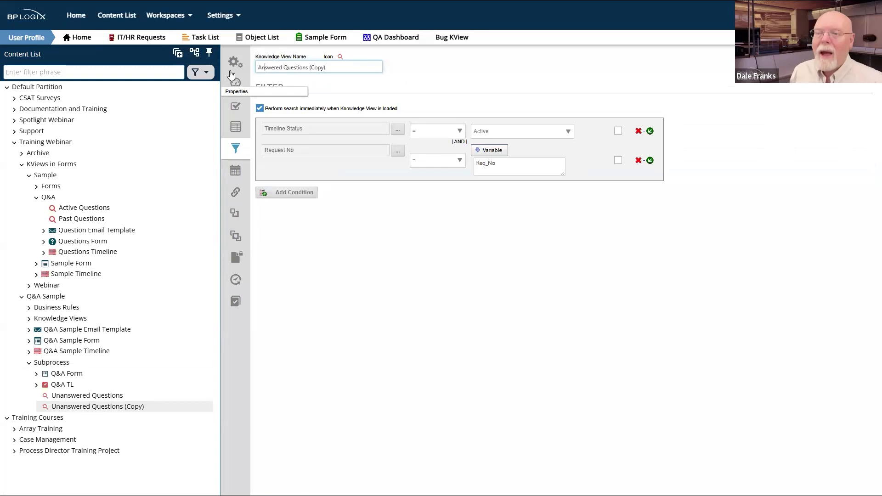
pyautogui.click(347, 64)
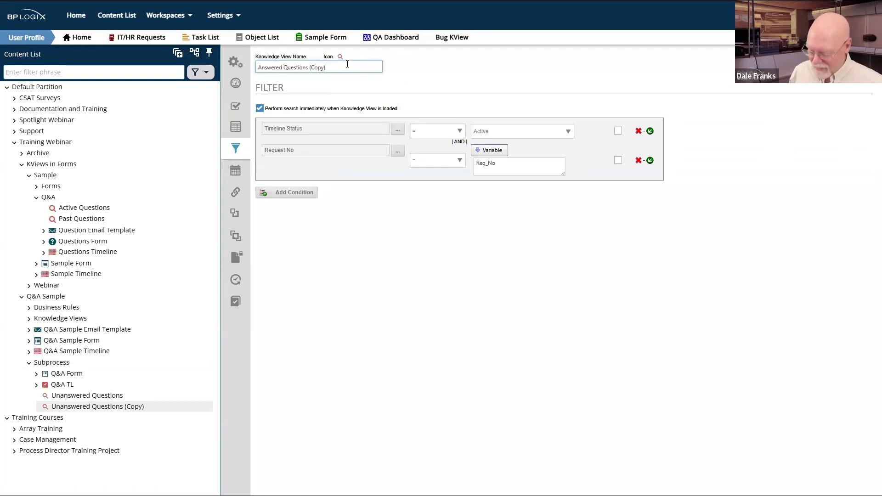
pyautogui.press('BackSpace')
pyautogui.press('BackSpace')
pyautogui.press('BackSpace')
pyautogui.press('BackSpace')
pyautogui.press('BackSpace')
pyautogui.press('BackSpace')
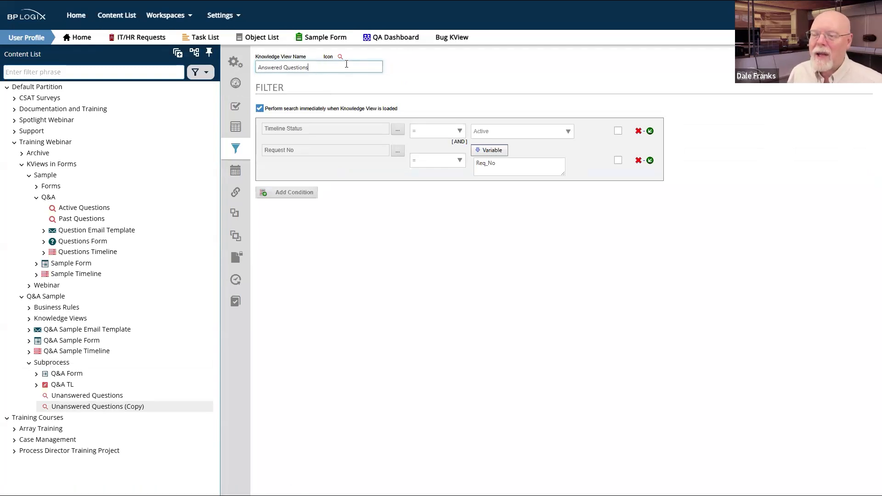
# Step: Change the Timeline Status filter from Active to Complete and save the view
pyautogui.click(542, 134)
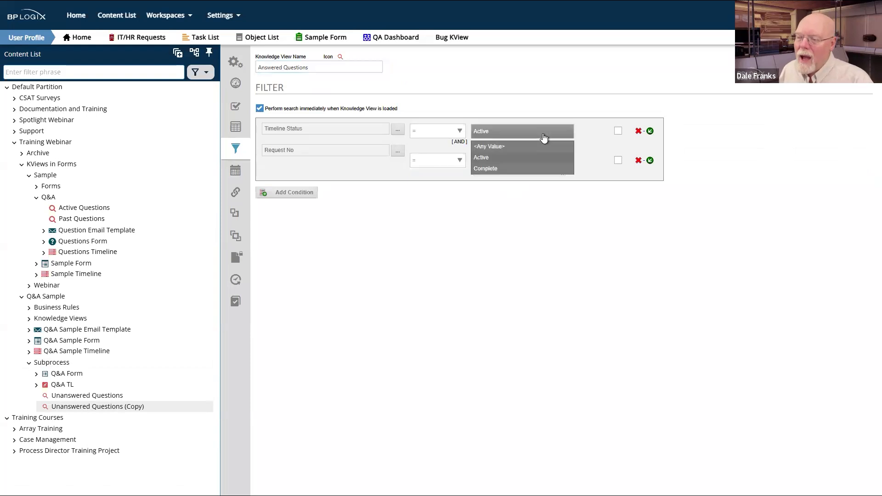
pyautogui.click(495, 167)
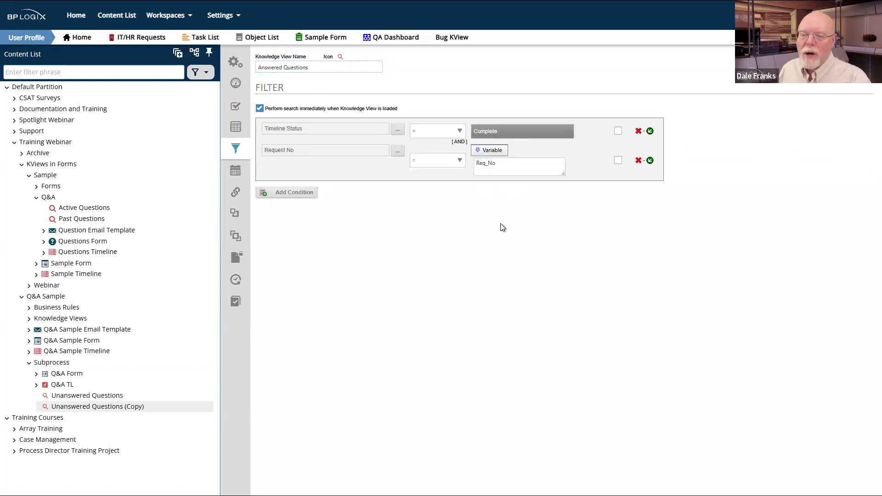
pyautogui.moveTo(850, 56)
pyautogui.click(833, 76)
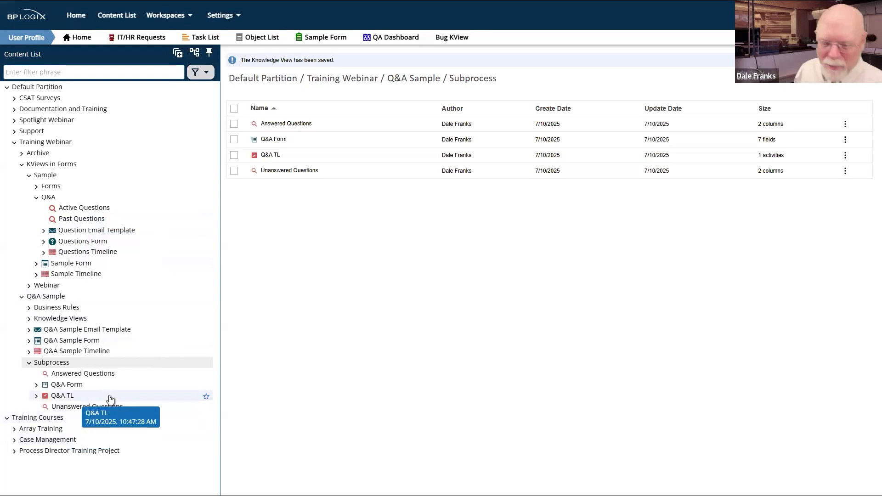
# Step: Edit the Q&A Sample Form and insert a 1-row, 2-column table into the Q&A Section
pyautogui.click(62, 346)
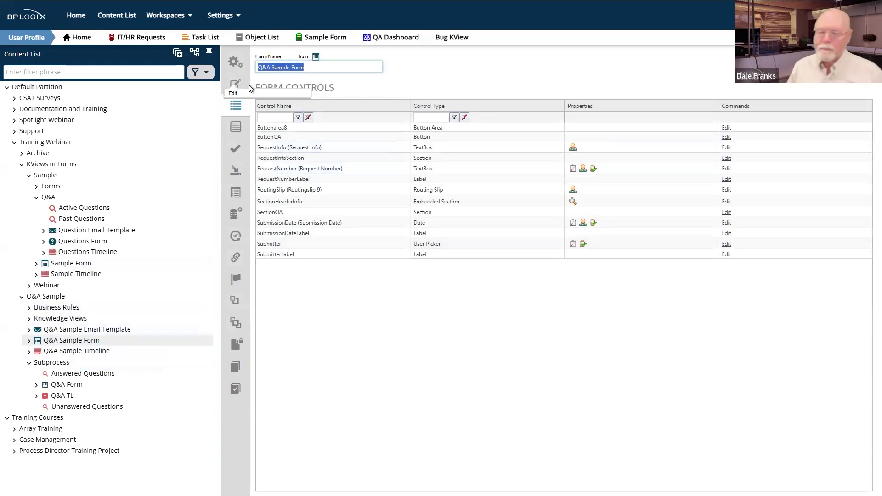
pyautogui.click(236, 86)
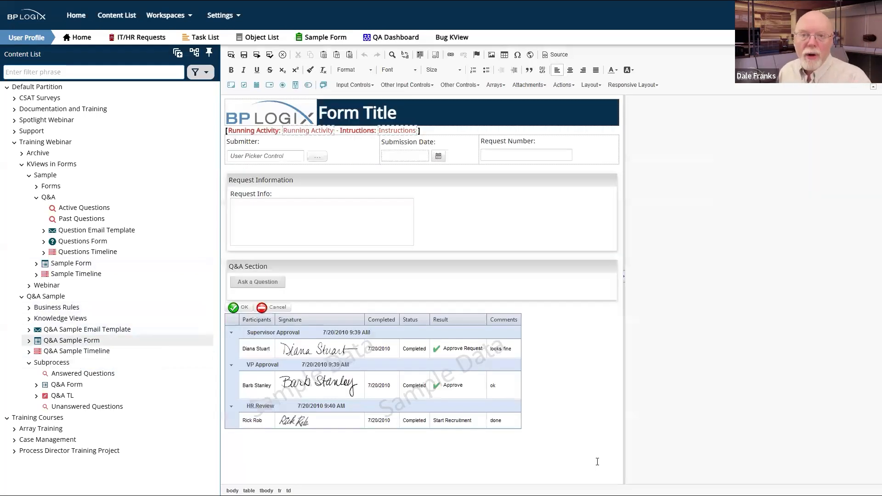
pyautogui.click(272, 293)
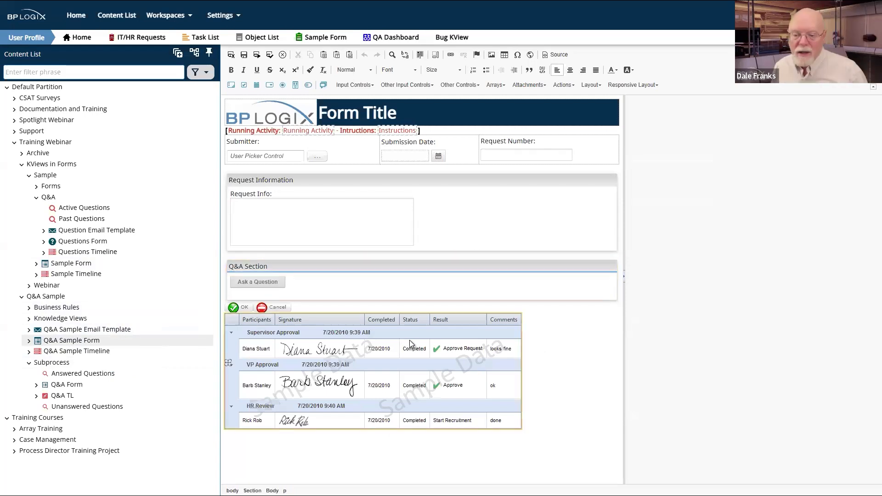
pyautogui.click(506, 54)
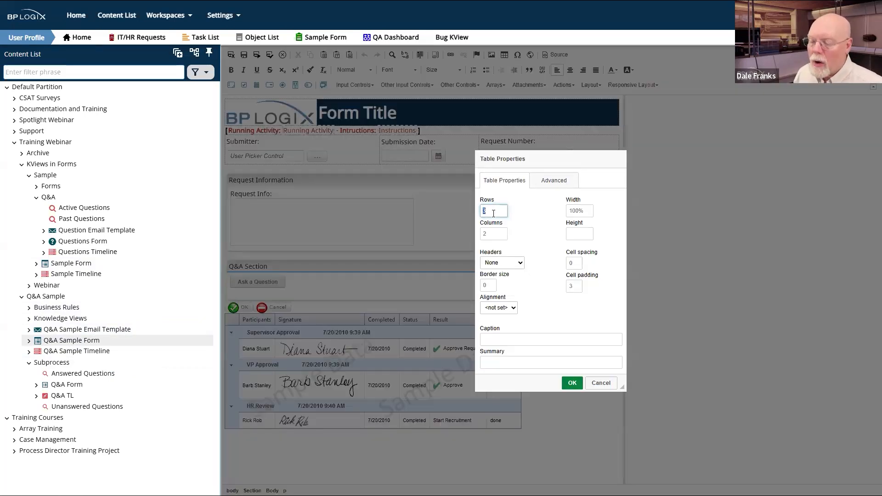
pyautogui.write('1')
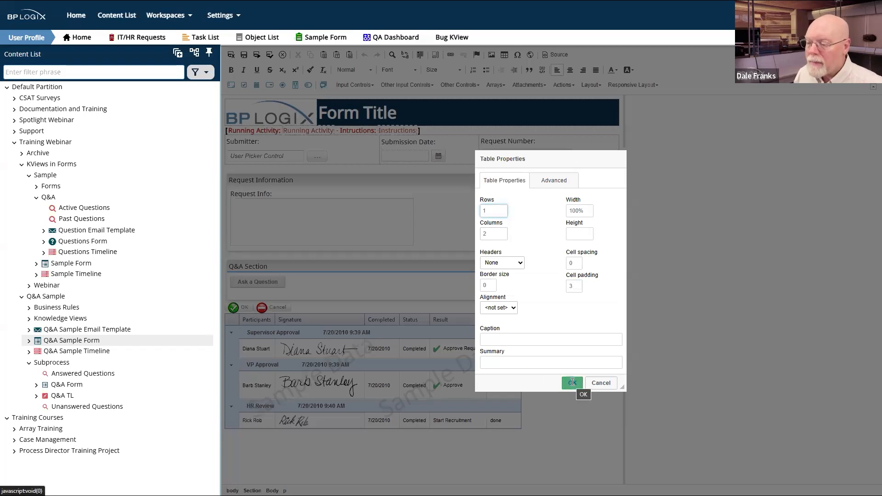
pyautogui.click(572, 383)
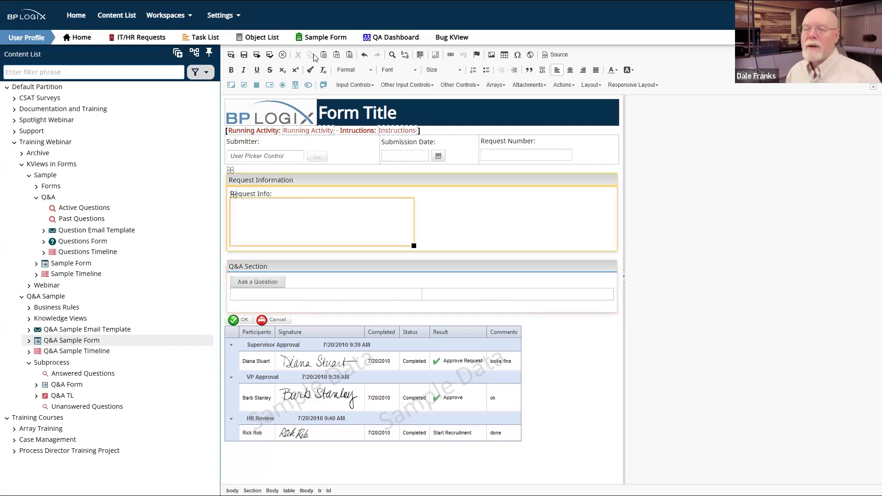
# Step: Insert a Knowledge View control into each table cell, then select the left control
pyautogui.click(460, 85)
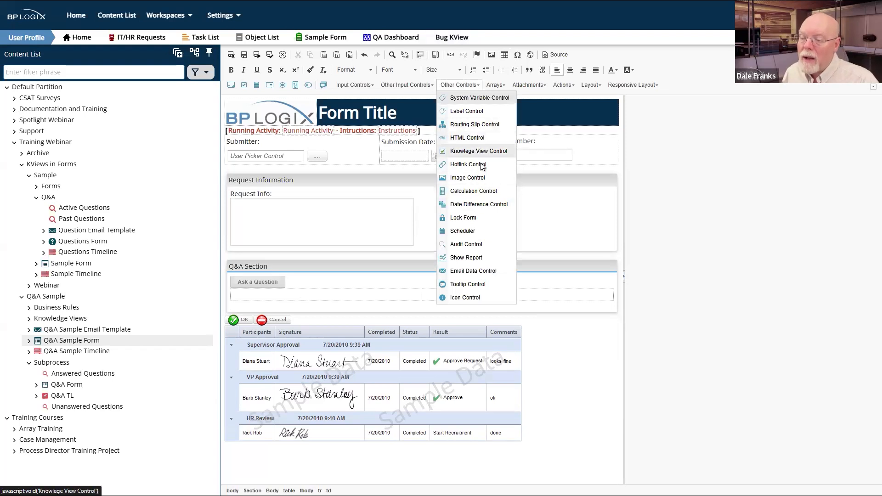
pyautogui.click(492, 154)
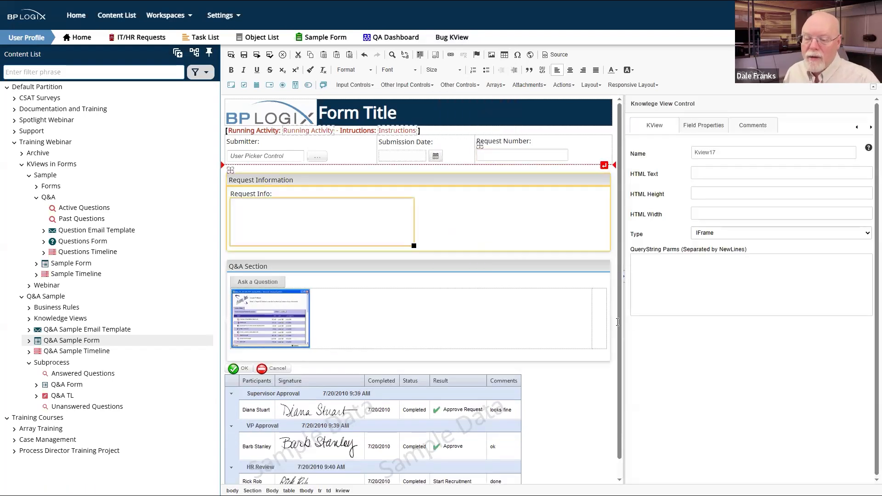
pyautogui.click(596, 317)
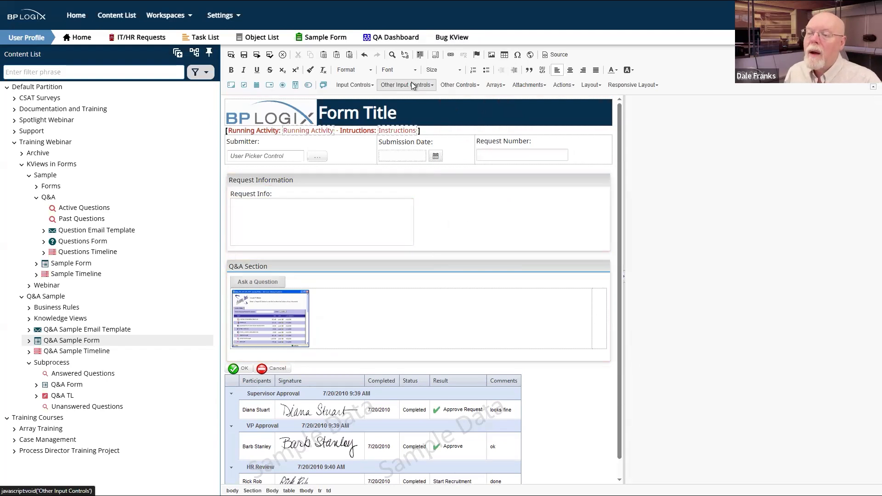
pyautogui.click(459, 85)
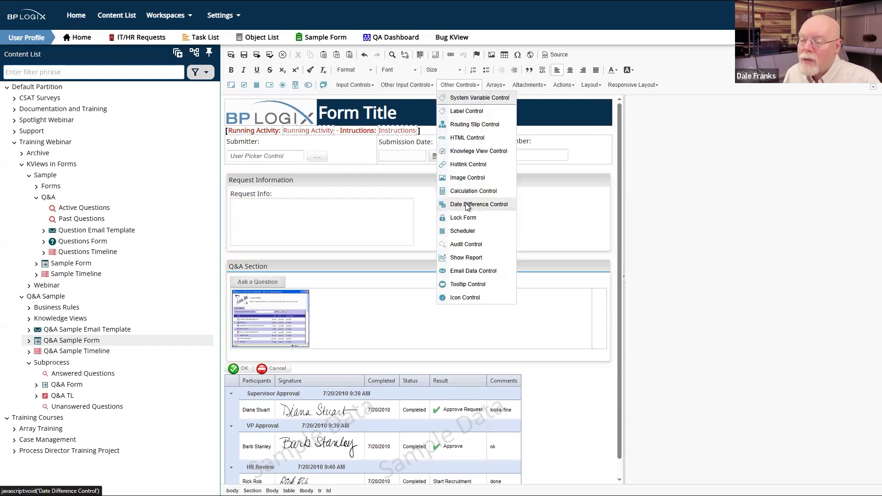
pyautogui.click(500, 150)
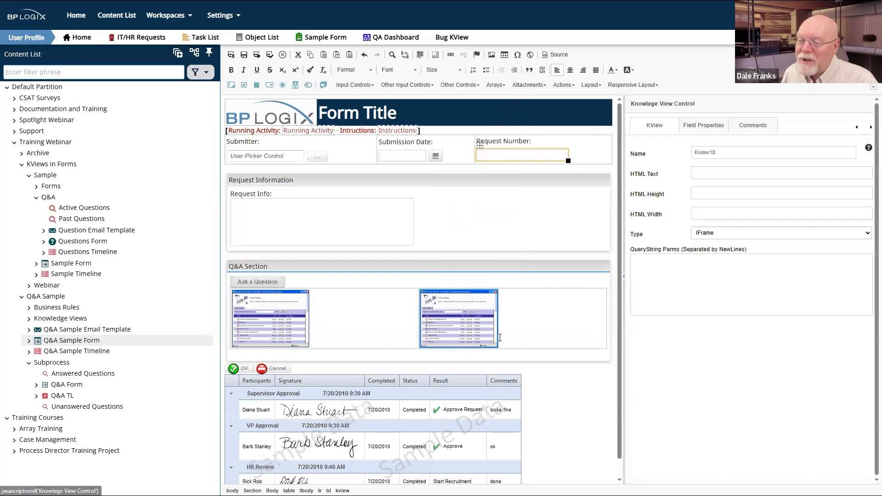
pyautogui.click(388, 292)
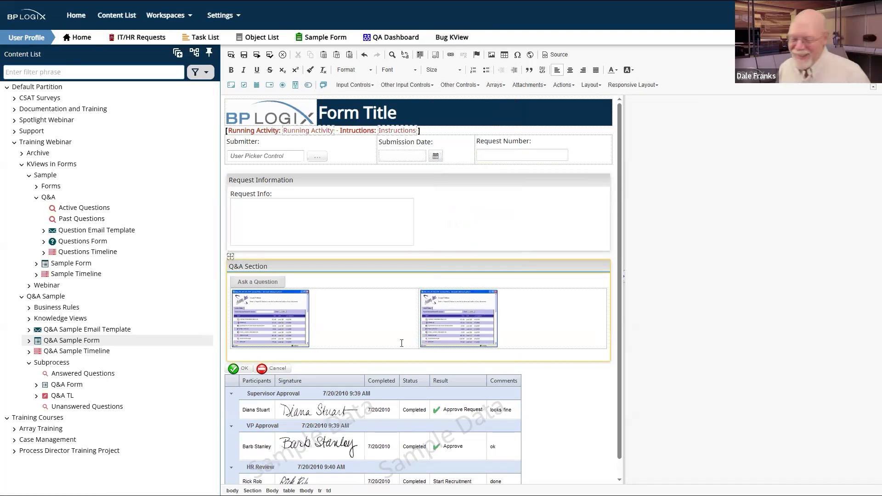
pyautogui.click(270, 312)
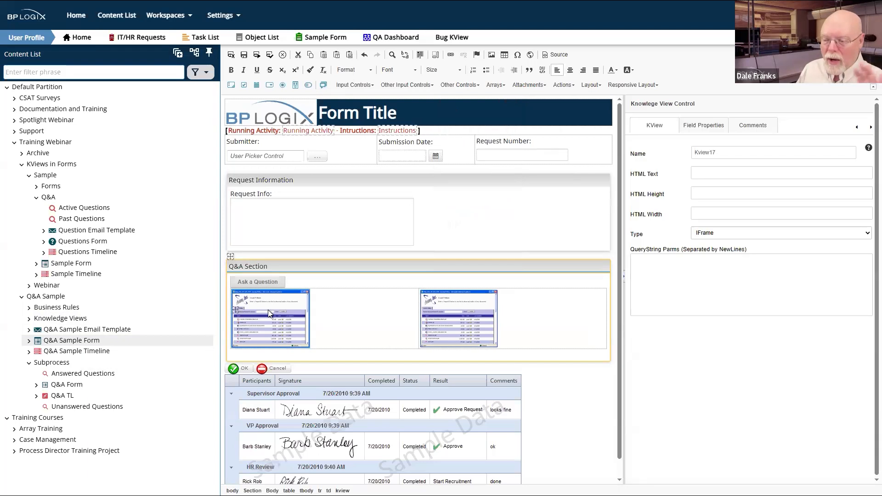
pyautogui.click(762, 174)
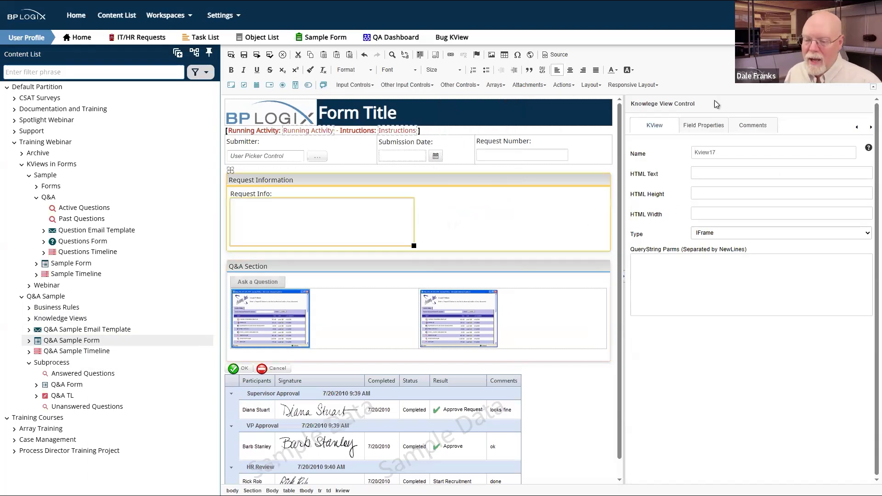
# Step: Default the left control to content item Training Webinar > Q&A Sample > Subprocess > Unanswered Questions
pyautogui.click(712, 127)
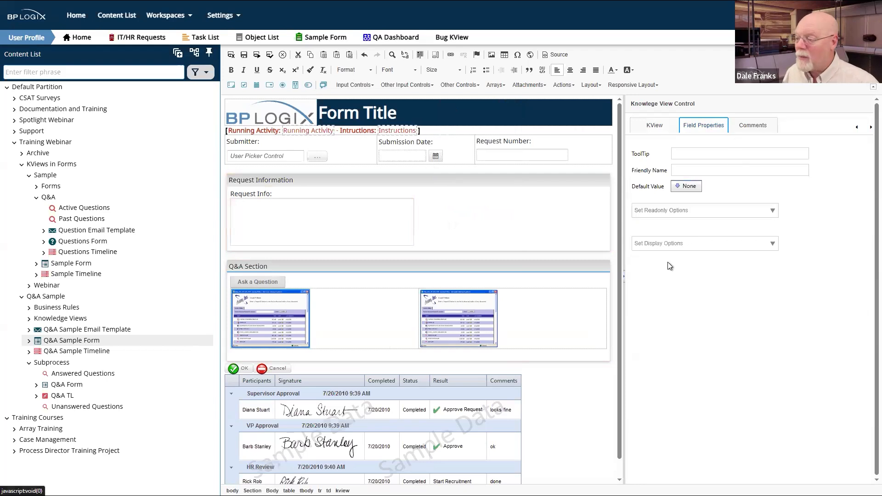
pyautogui.click(698, 189)
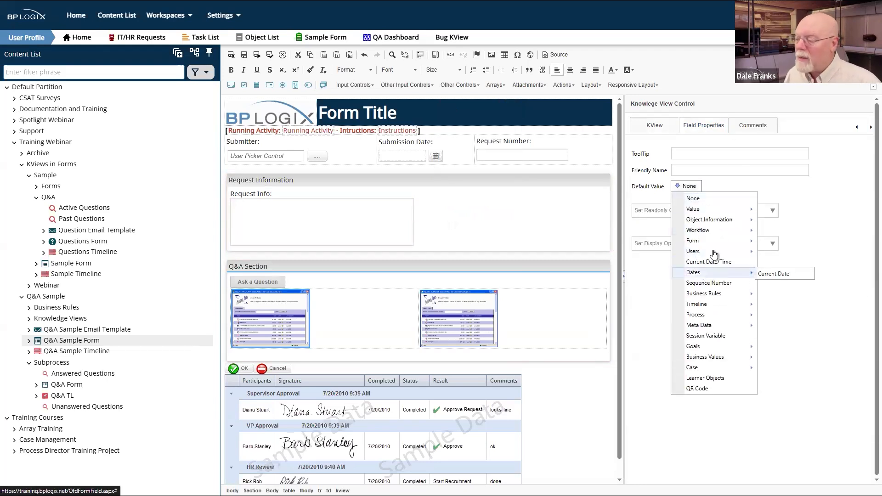
pyautogui.moveTo(729, 224)
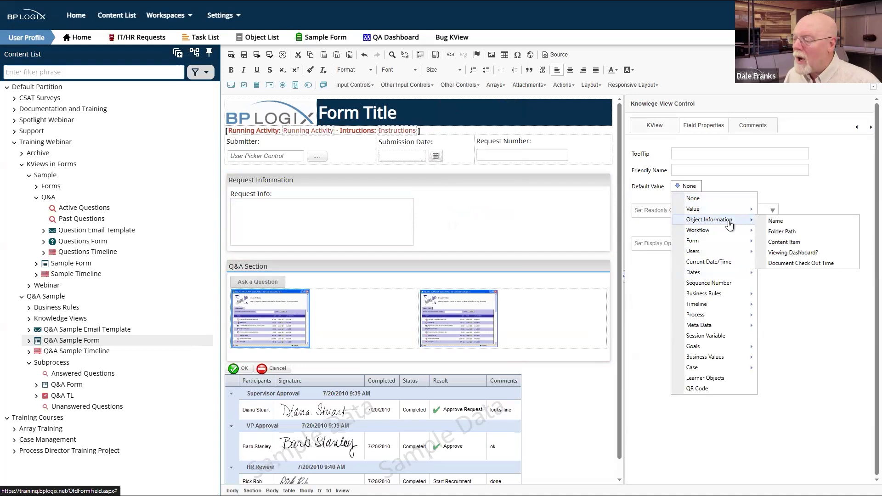
pyautogui.click(797, 243)
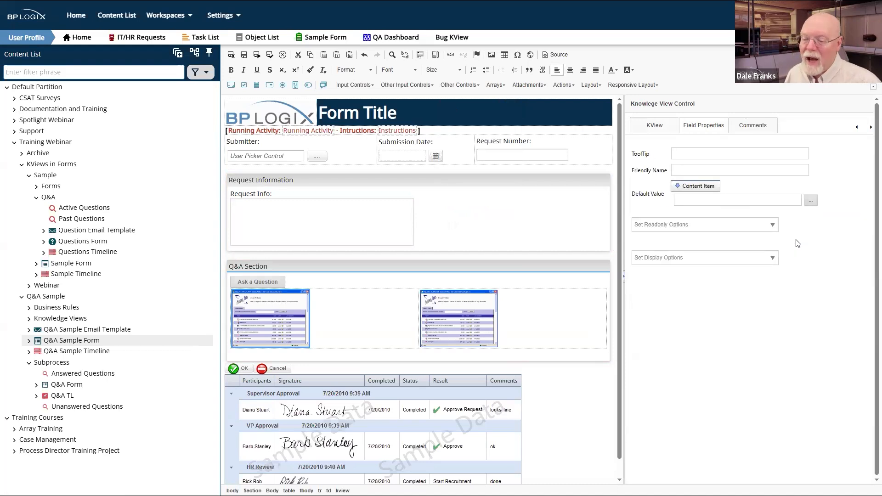
pyautogui.click(810, 201)
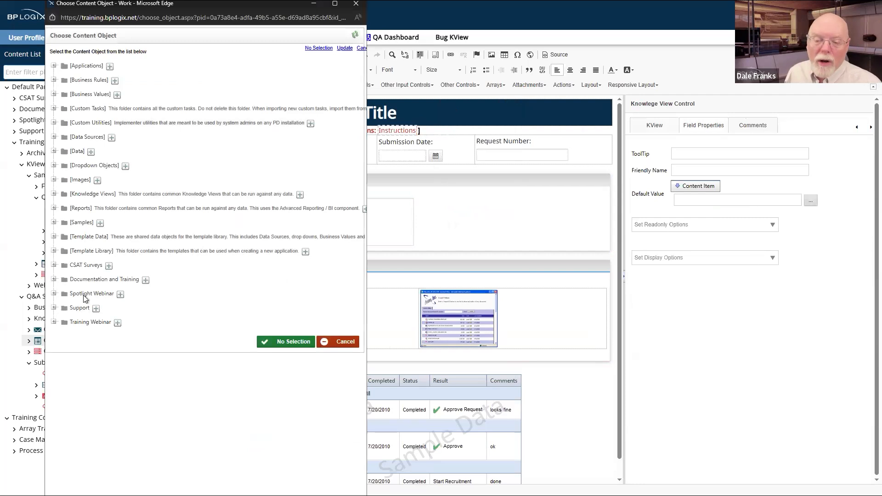
pyautogui.click(54, 323)
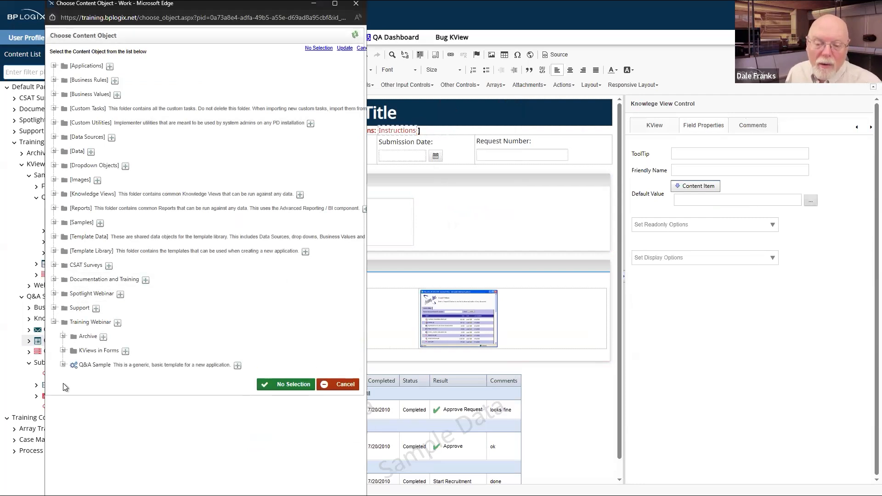
pyautogui.click(62, 366)
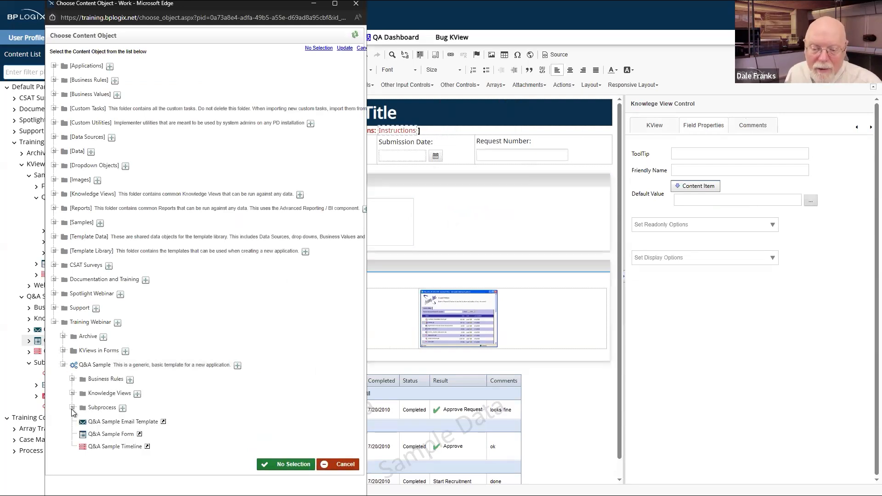
pyautogui.click(73, 408)
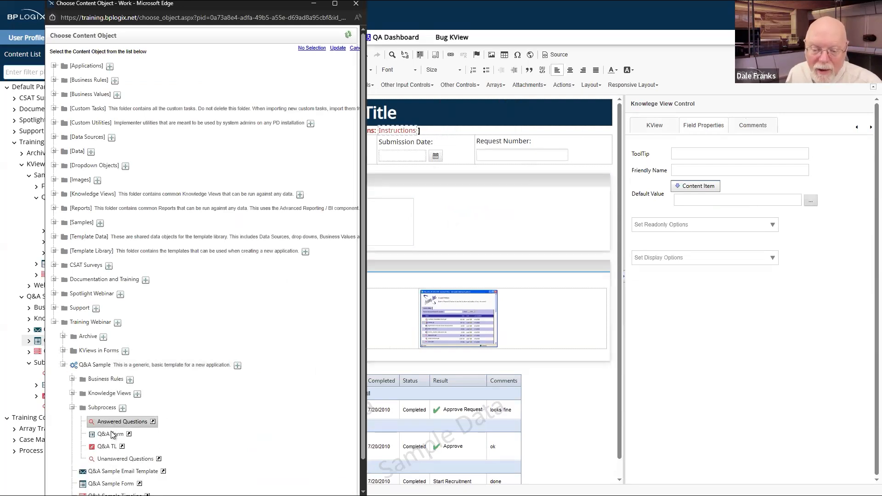
pyautogui.click(111, 456)
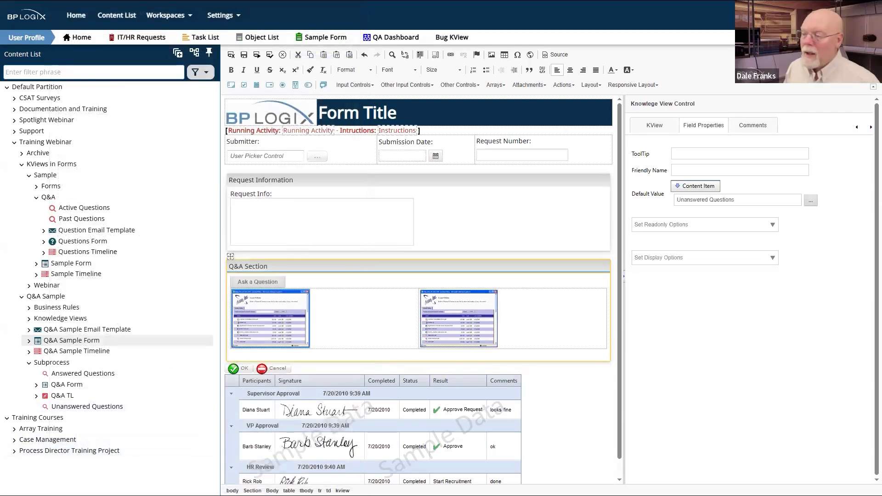
# Step: On the KView tab, clear QueryString Parms and begin typing Req_No={:
pyautogui.click(669, 129)
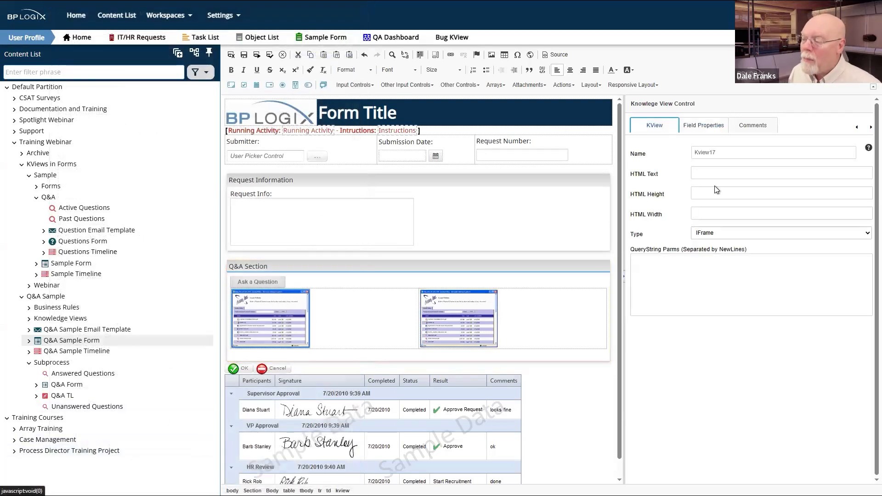
pyautogui.click(753, 272)
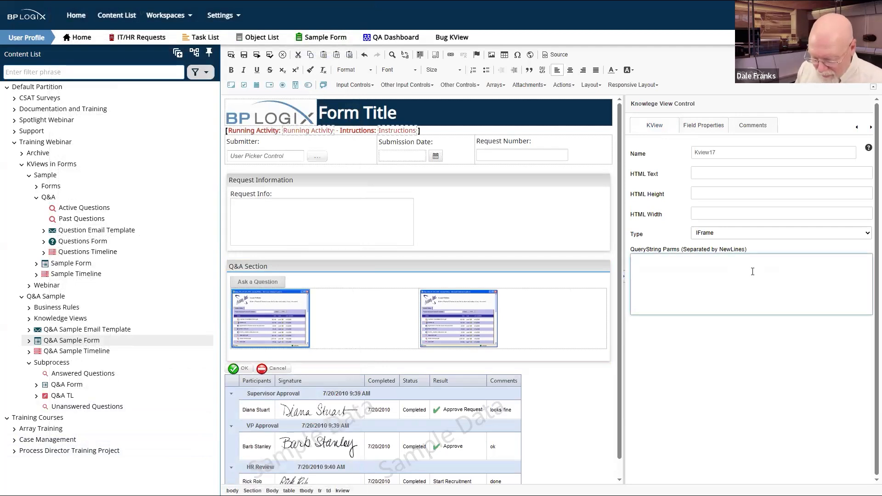
pyautogui.write('Question from {:Submitter} to {:Recipient} on {:SubmissionDate}')
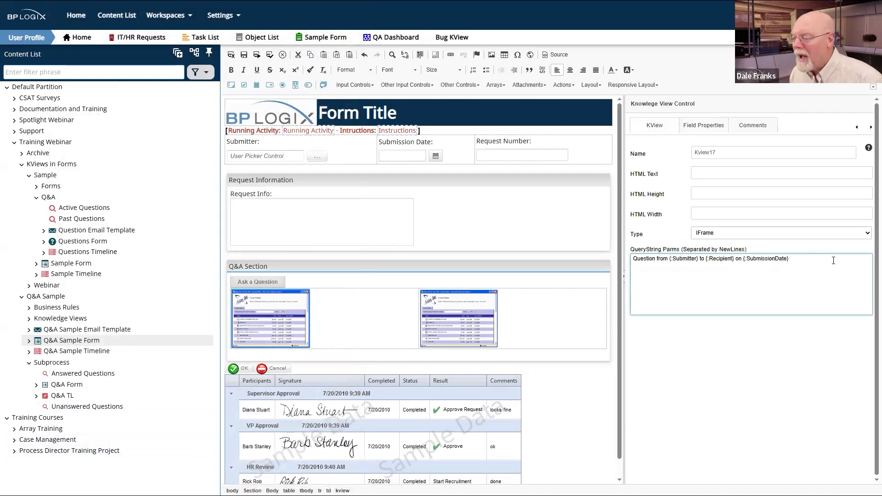
pyautogui.hotkey('ctrl', 'a')
pyautogui.click(594, 249)
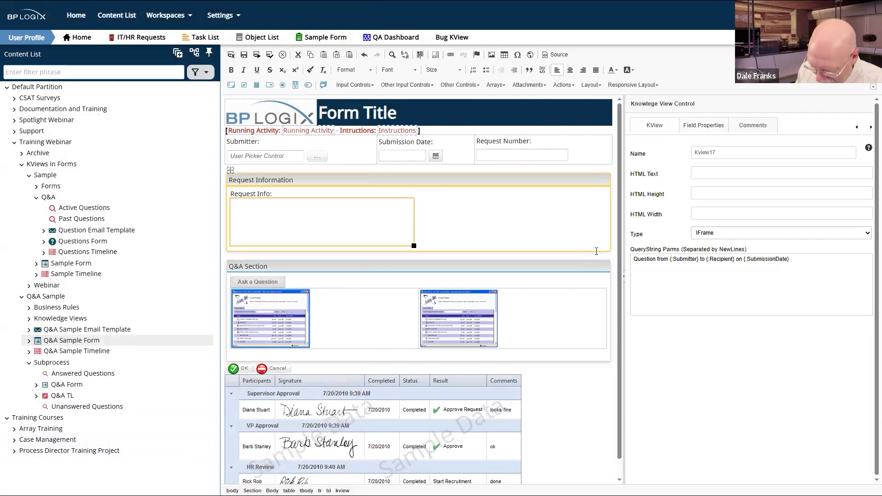
pyautogui.click(833, 259)
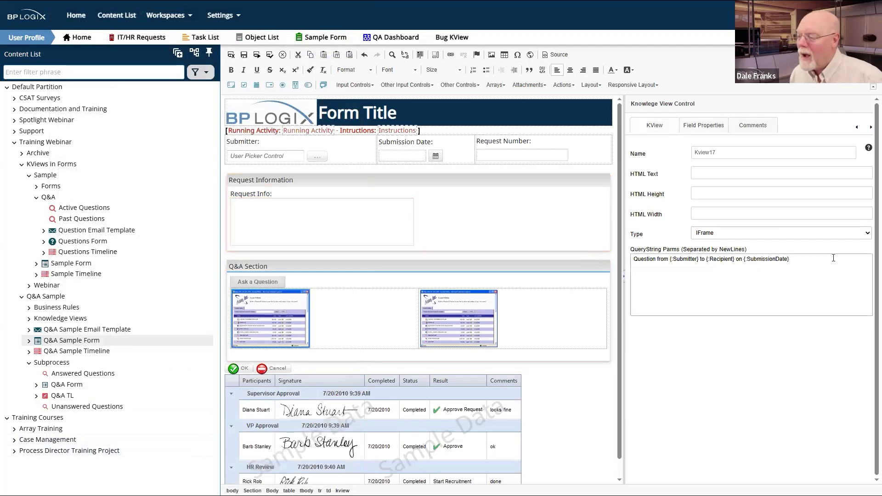
pyautogui.hotkey('ctrl', 'a')
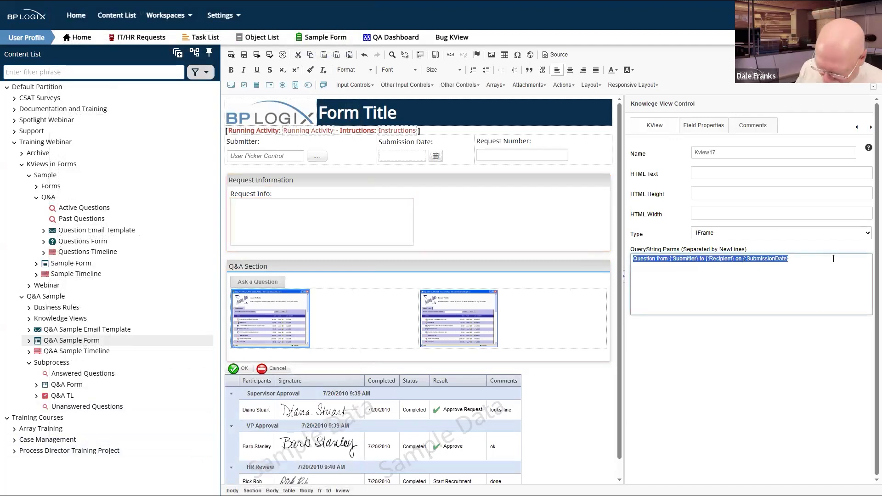
pyautogui.press('BackSpace')
pyautogui.write('RE')
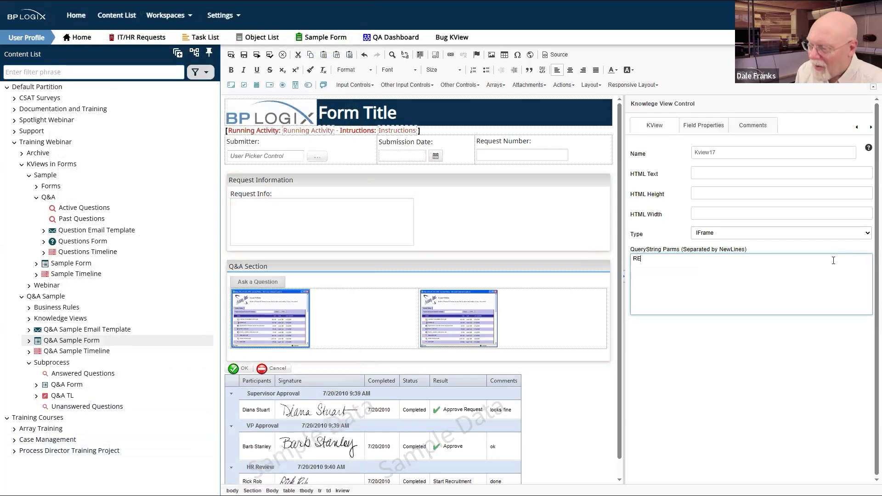
pyautogui.press('BackSpace')
pyautogui.write('eq_No=')
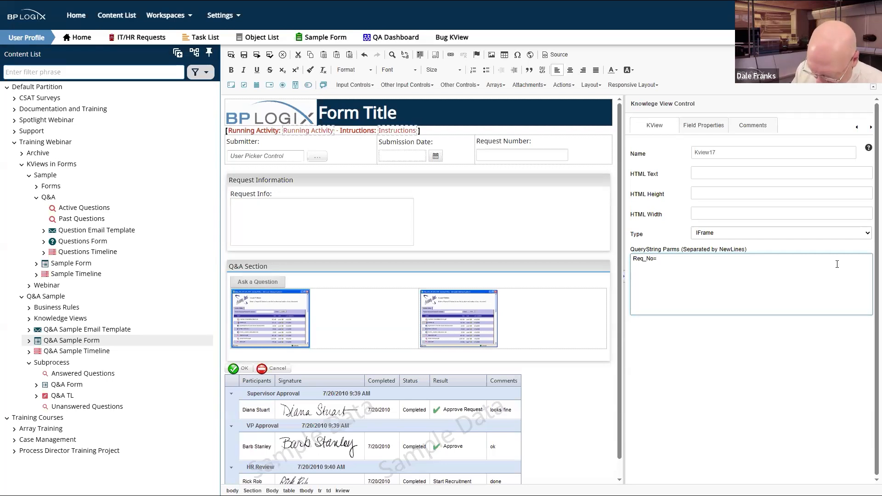
pyautogui.write('{:Submitter')
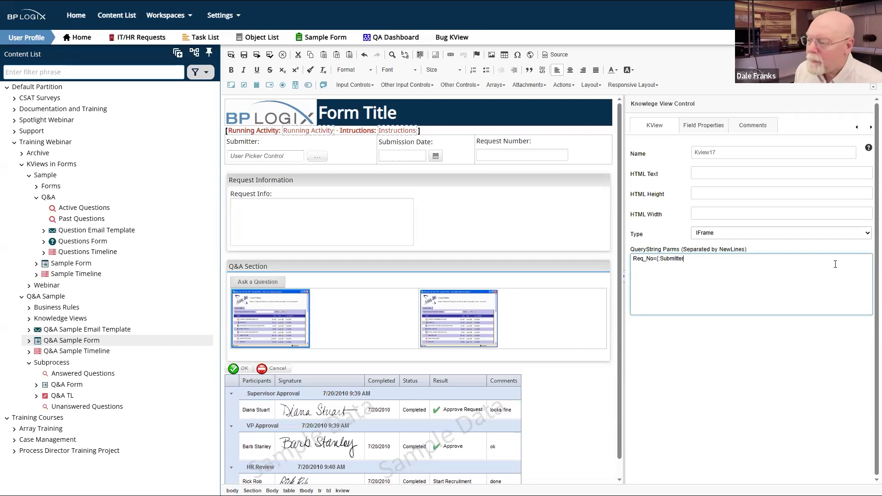
pyautogui.press('BackSpace')
pyautogui.press('BackSpace')
pyautogui.press('BackSpace')
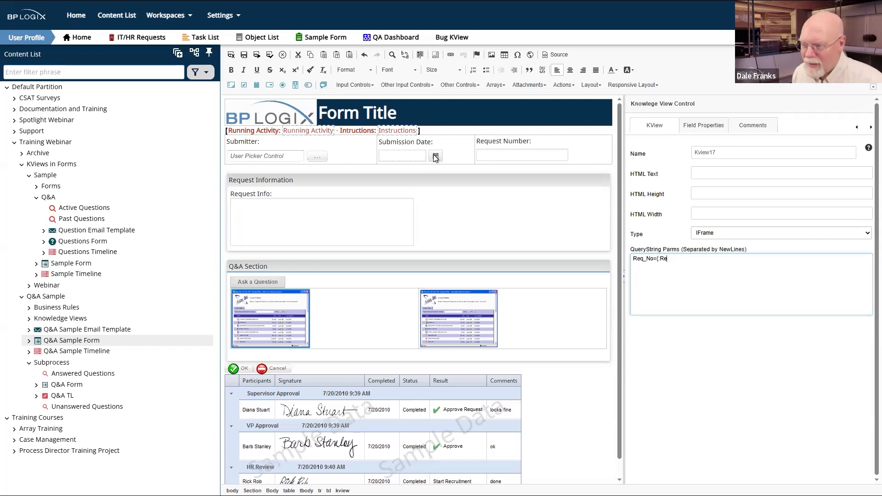
# Step: Confirm the Request Number field is named RequestNumber and complete Req_No={:RequestNumber}
pyautogui.click(480, 145)
pyautogui.click(480, 145)
pyautogui.click(279, 316)
pyautogui.click(480, 145)
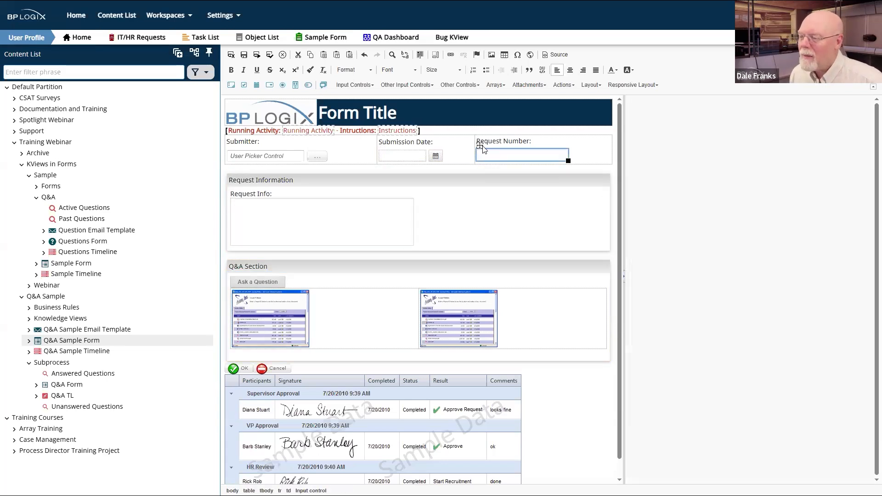
pyautogui.doubleClick(722, 152)
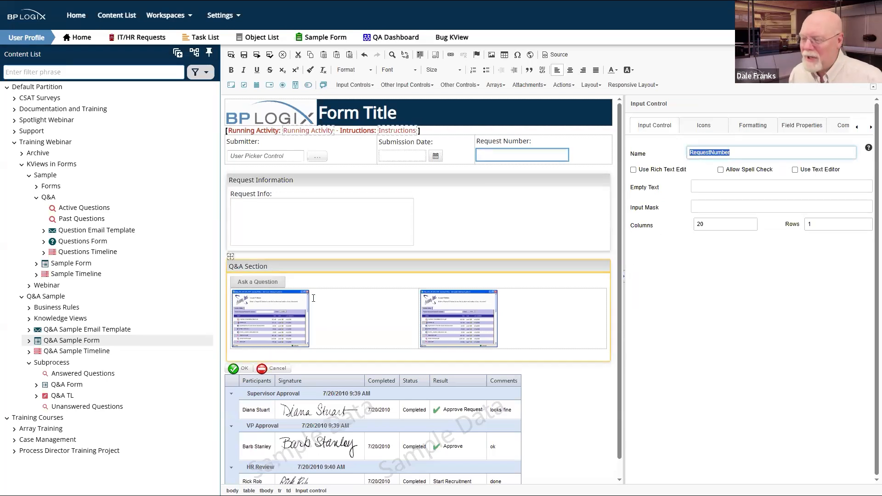
pyautogui.click(285, 318)
pyautogui.moveTo(800, 334); pyautogui.dragTo(691, 259)
pyautogui.click(690, 260)
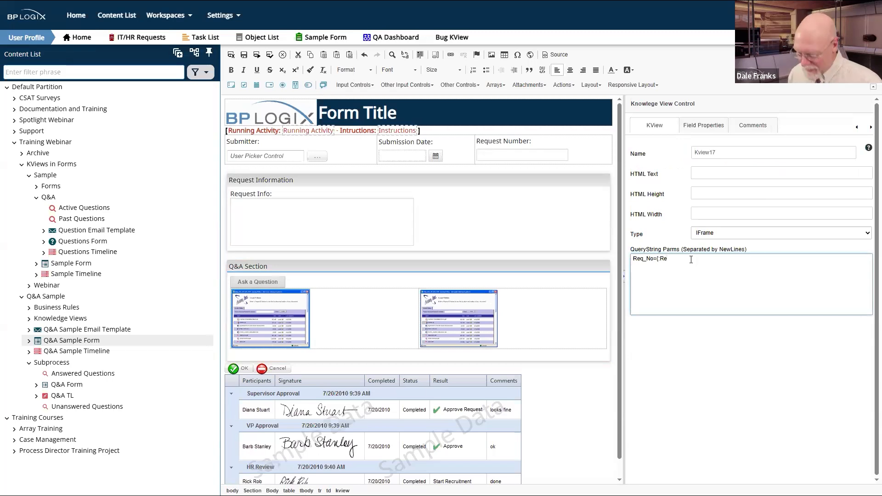
pyautogui.press('BackSpace')
pyautogui.press('BackSpace')
pyautogui.write('RequestNumber')
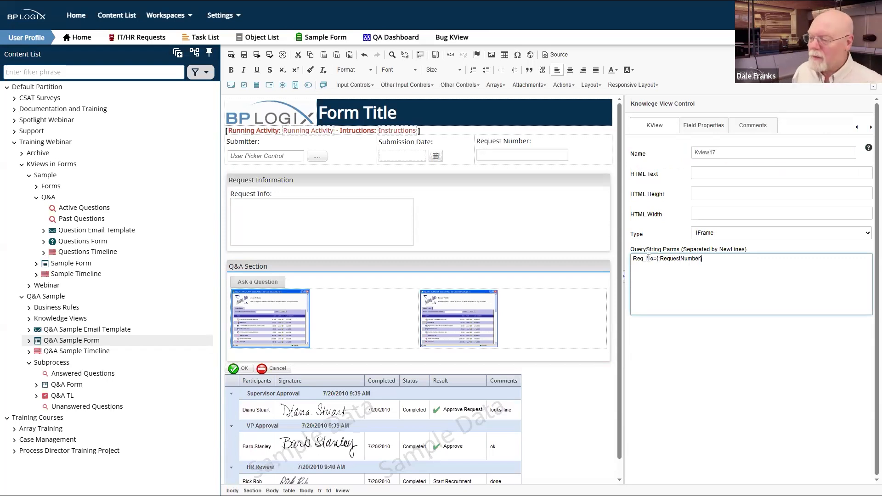
# Step: Copy the first view's Req_No={:RequestNumber} query string and select the second knowledge view
pyautogui.moveTo(655, 261); pyautogui.dragTo(631, 260)
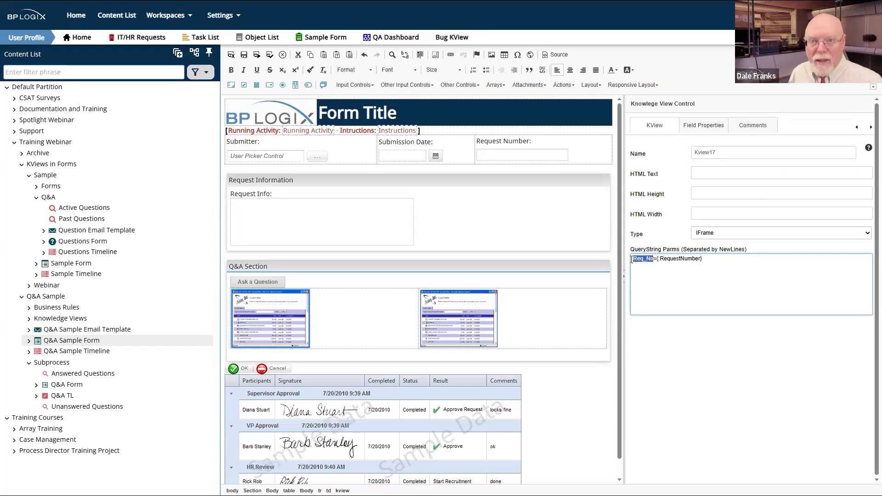
pyautogui.click(742, 258)
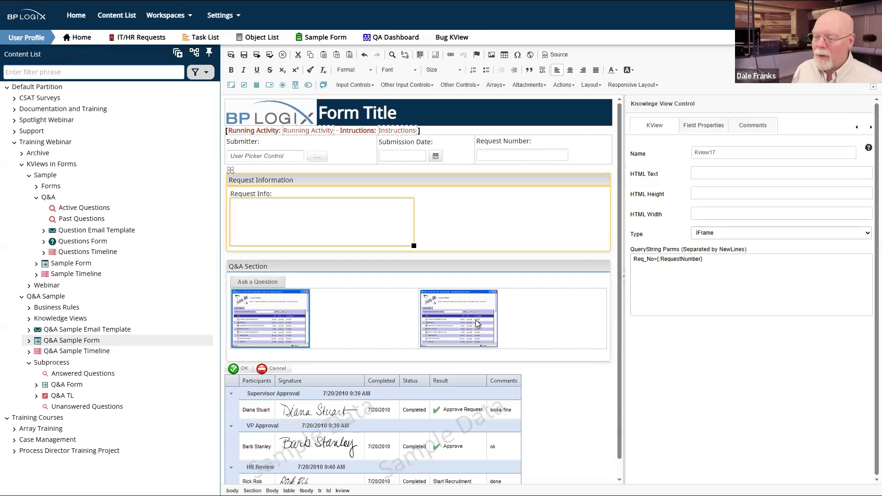
pyautogui.click(458, 314)
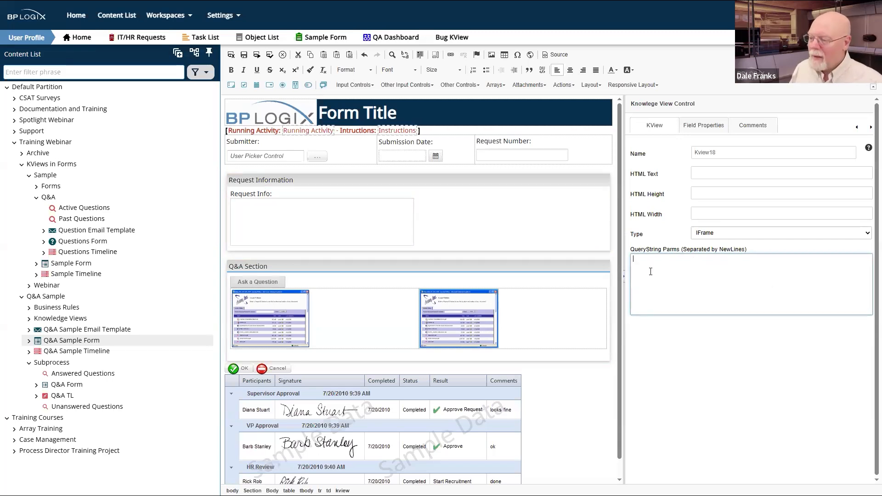
pyautogui.click(281, 328)
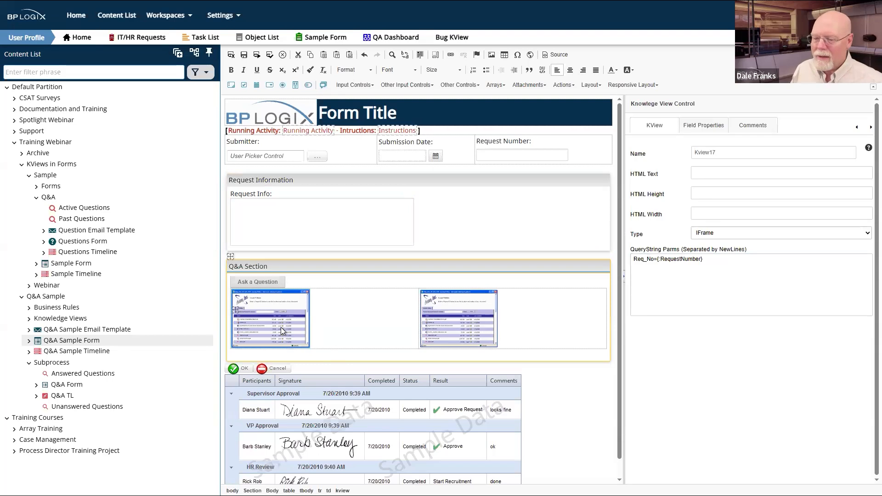
pyautogui.moveTo(703, 259); pyautogui.dragTo(629, 268)
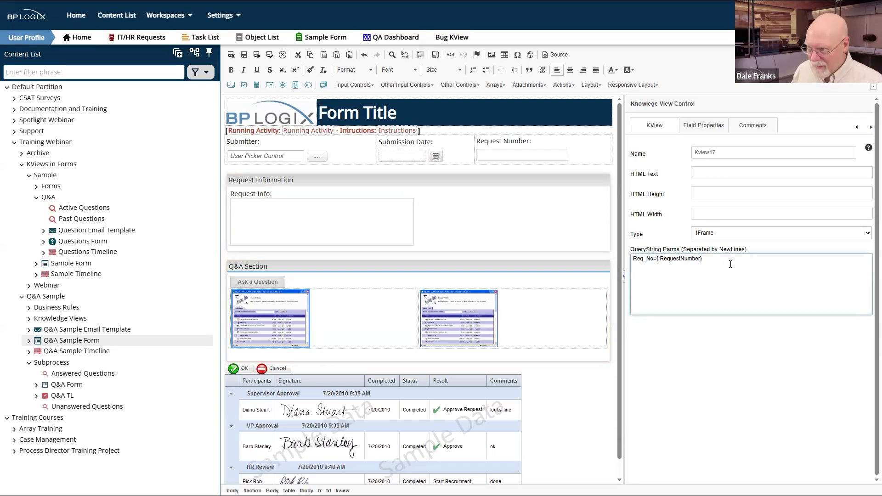
pyautogui.click(615, 266)
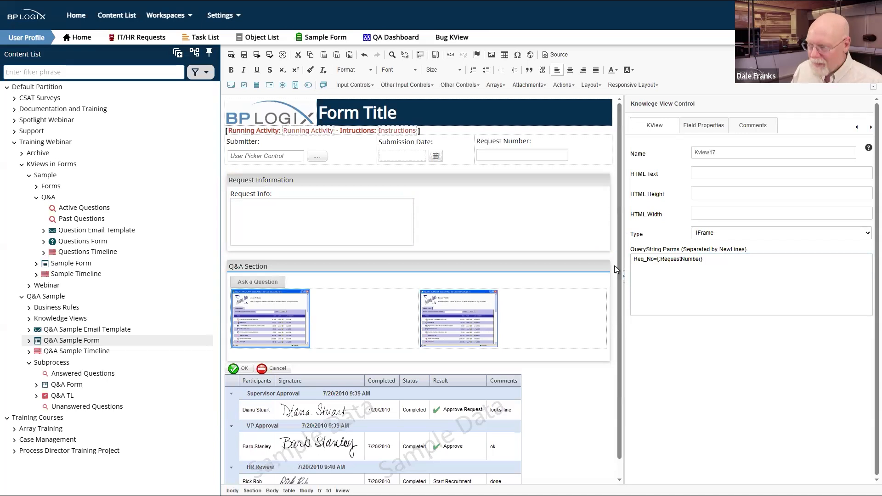
pyautogui.click(467, 324)
# Step: Type the Req_No={:RequestNumber} parameter into the second view's QueryString Parms
pyautogui.click(686, 274)
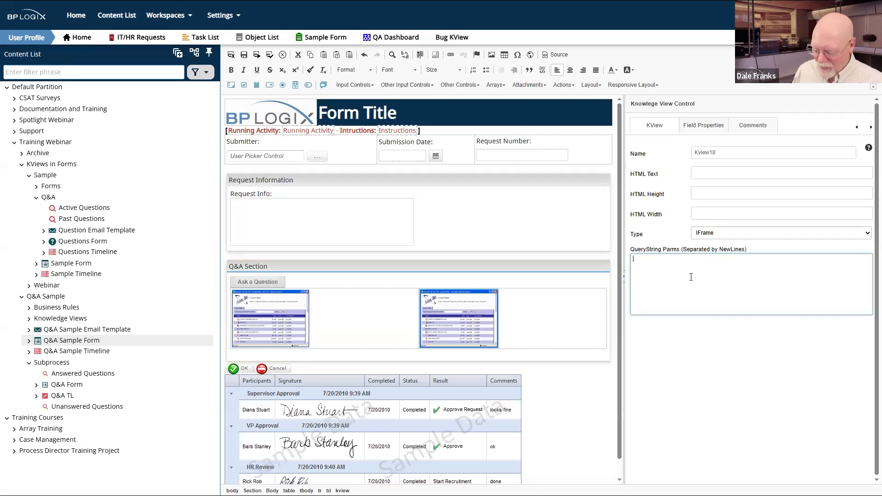
pyautogui.write('q')
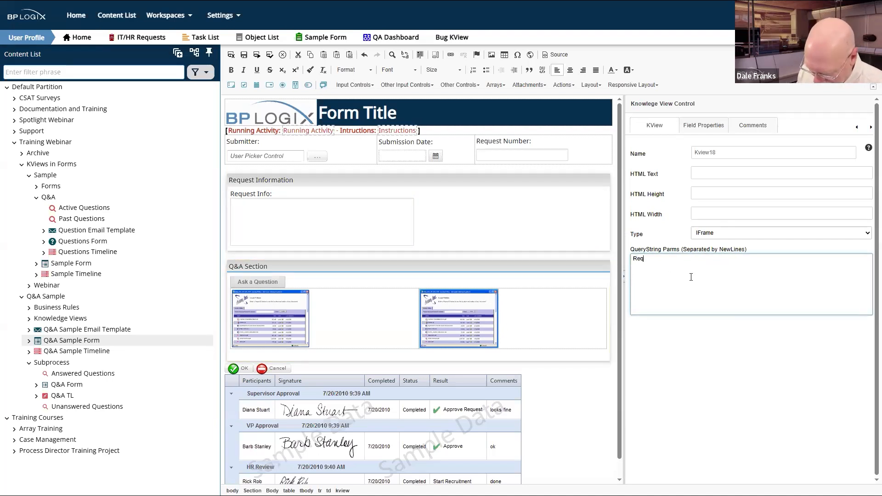
pyautogui.write('_No')
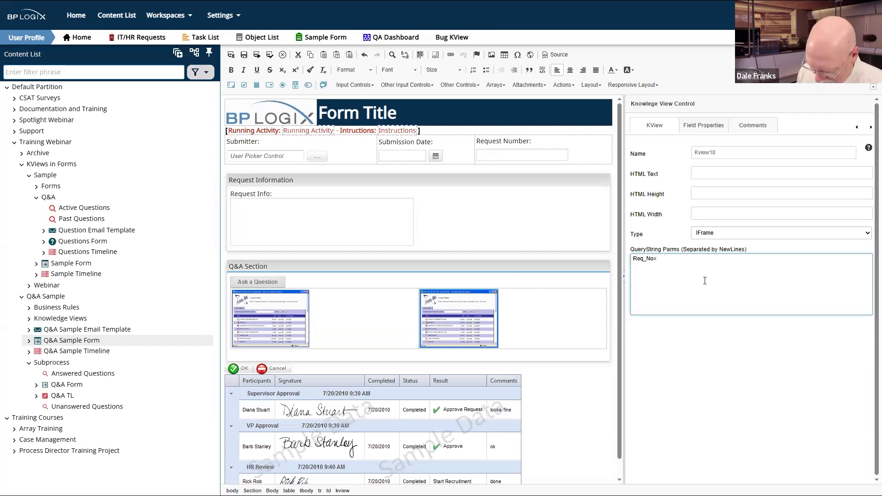
pyautogui.write('={:RequestNumber')
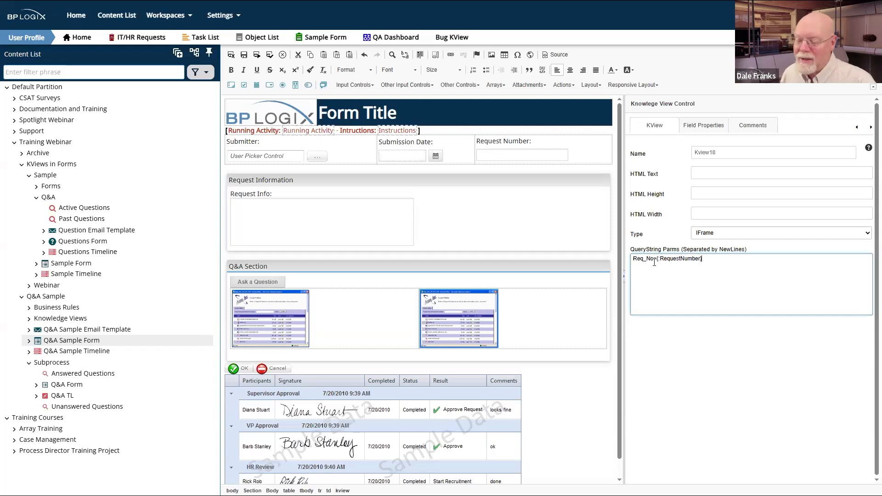
# Step: Default the right knowledge view to content item Training Webinar > Q&A Sample > Subprocess > Answered Questions
pyautogui.click(704, 125)
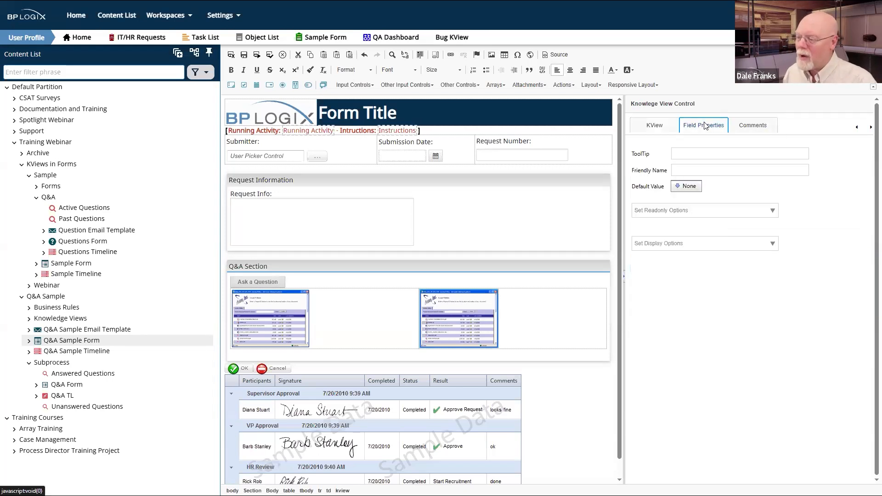
pyautogui.click(685, 188)
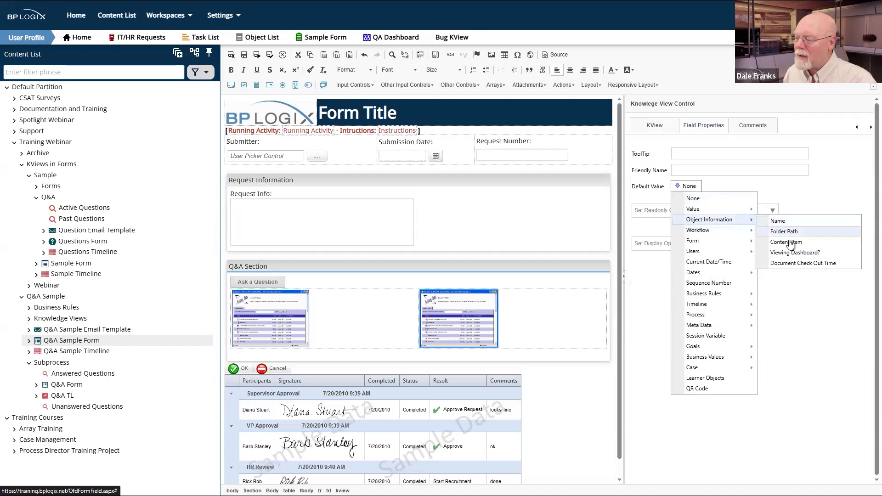
pyautogui.click(791, 244)
pyautogui.click(810, 200)
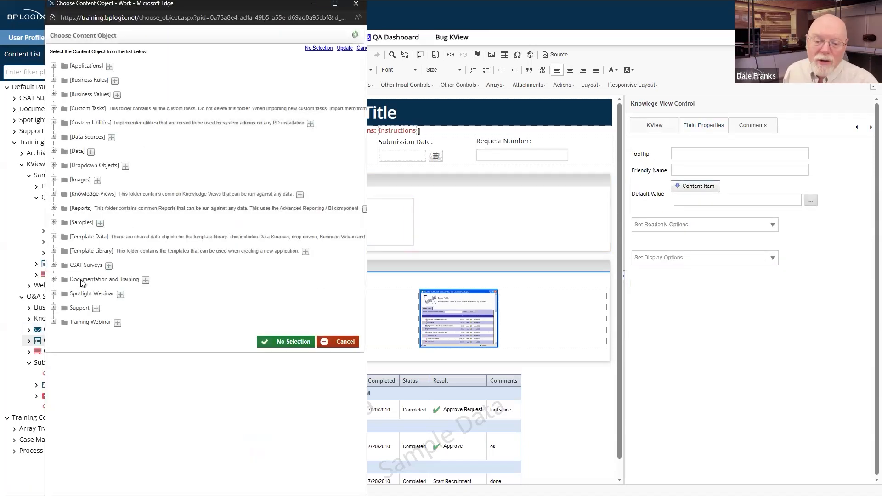
pyautogui.click(54, 322)
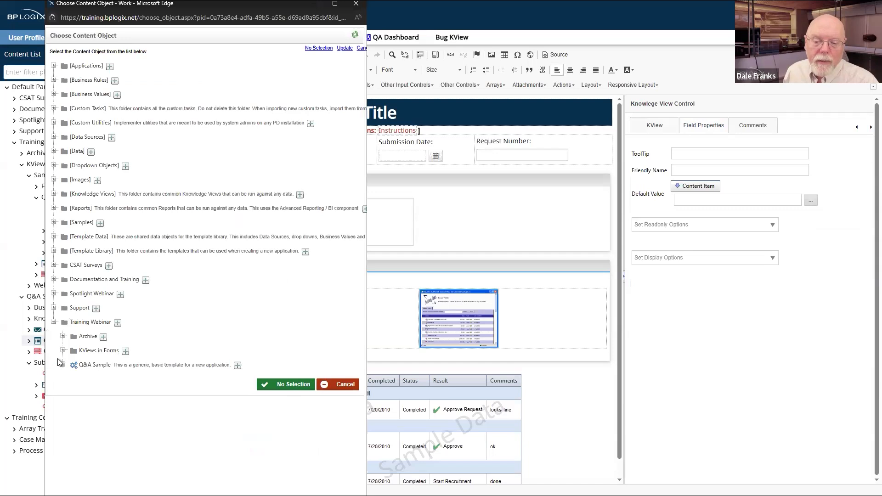
pyautogui.click(64, 364)
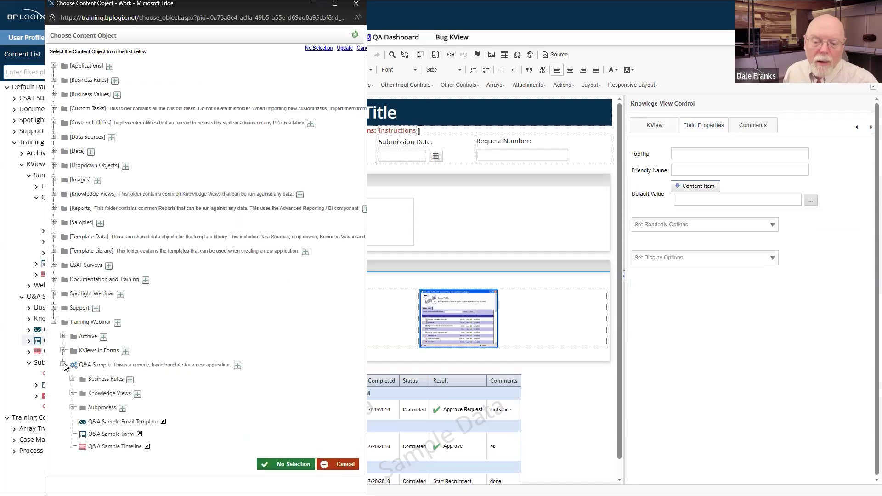
pyautogui.click(73, 407)
pyautogui.click(108, 421)
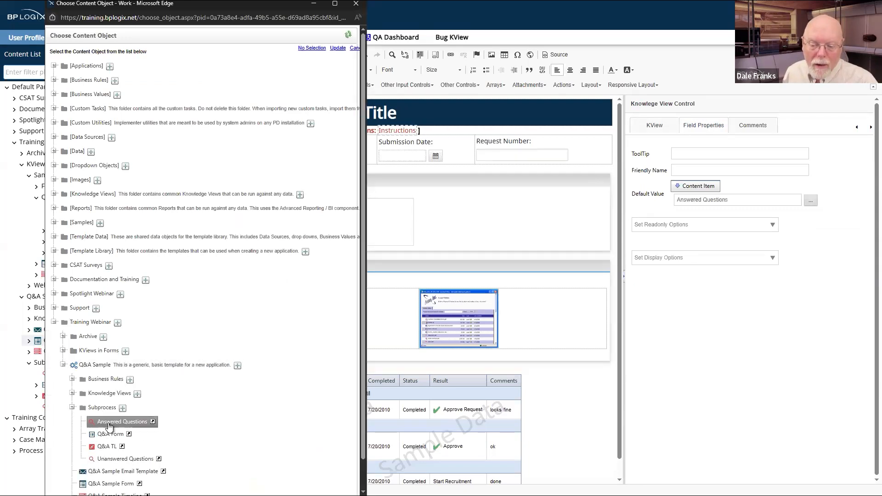
pyautogui.click(537, 431)
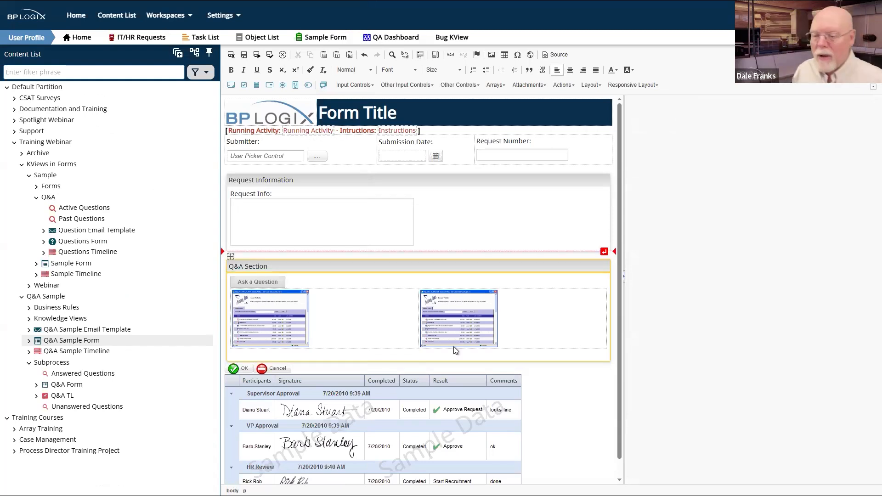
# Step: Save and close the Q&A Sample Form, then show its Custom Task Event Mapping page
pyautogui.click(231, 55)
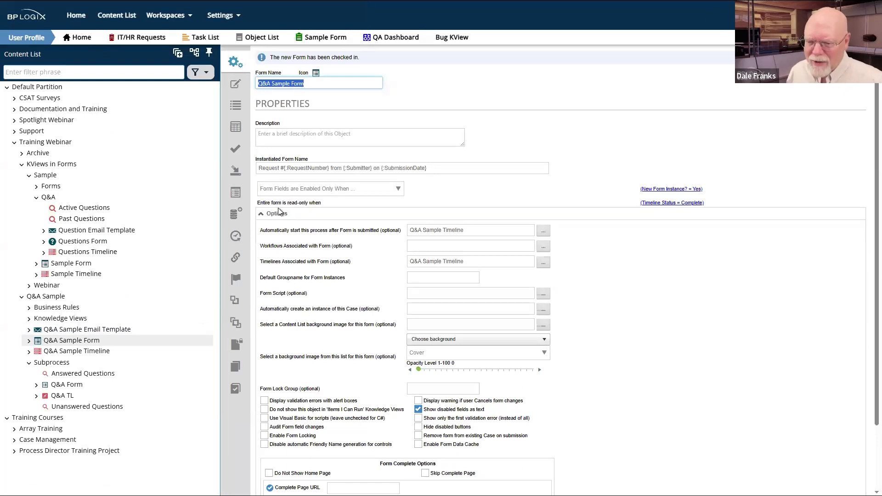
pyautogui.click(234, 125)
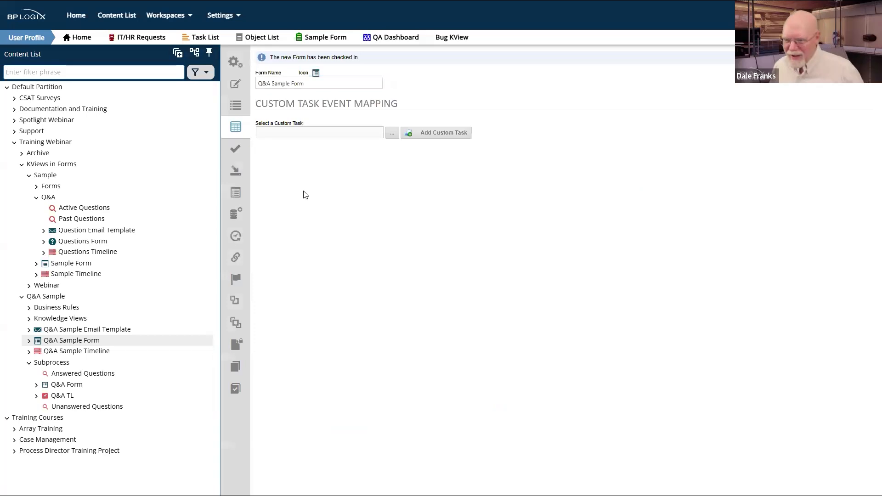
# Step: Add a Process > Run Process custom task on the ButtonQA event and open its configuration
pyautogui.click(392, 136)
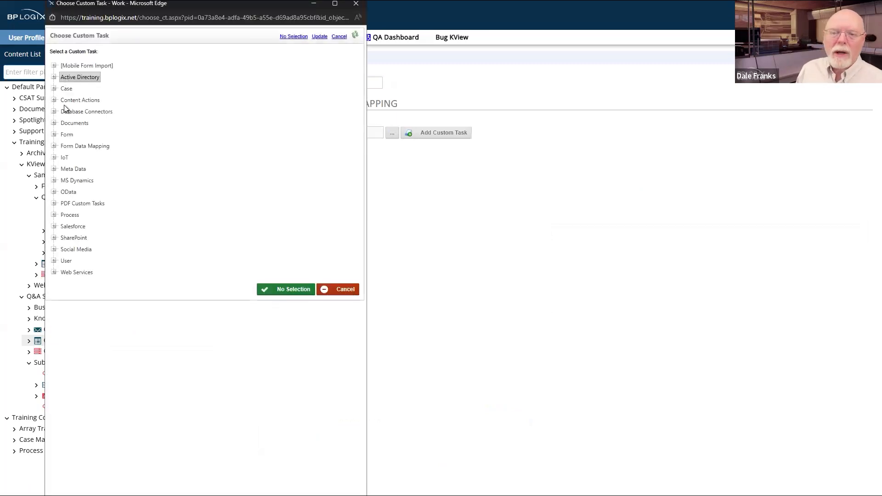
pyautogui.click(53, 215)
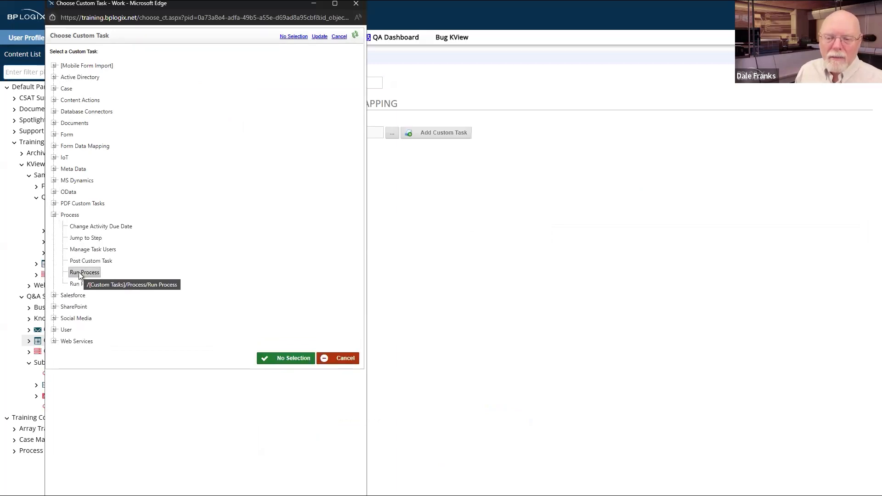
pyautogui.click(97, 273)
pyautogui.click(443, 134)
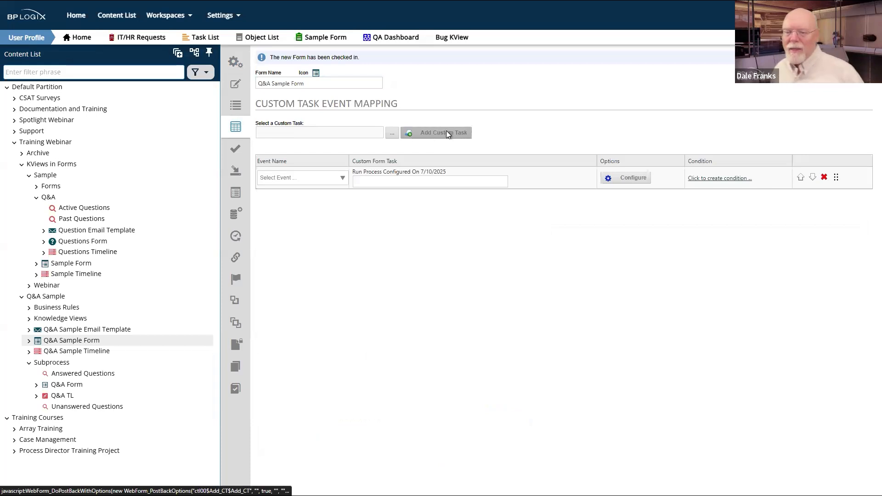
pyautogui.click(343, 179)
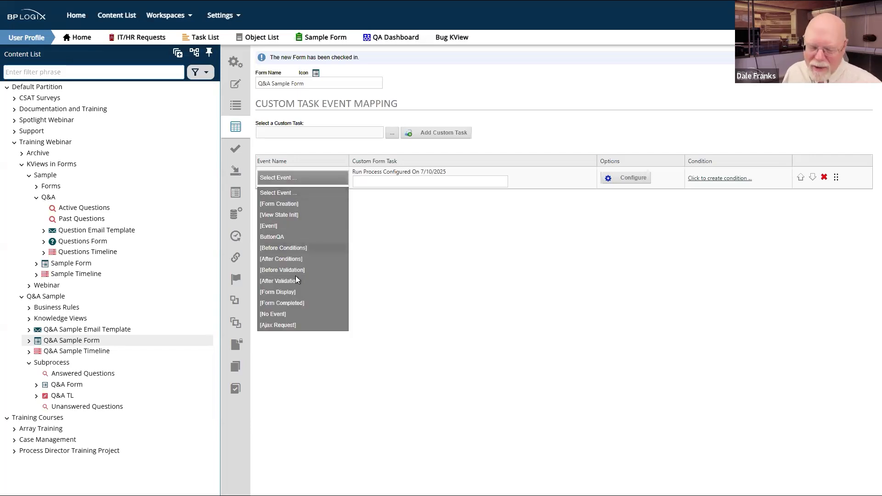
pyautogui.click(274, 237)
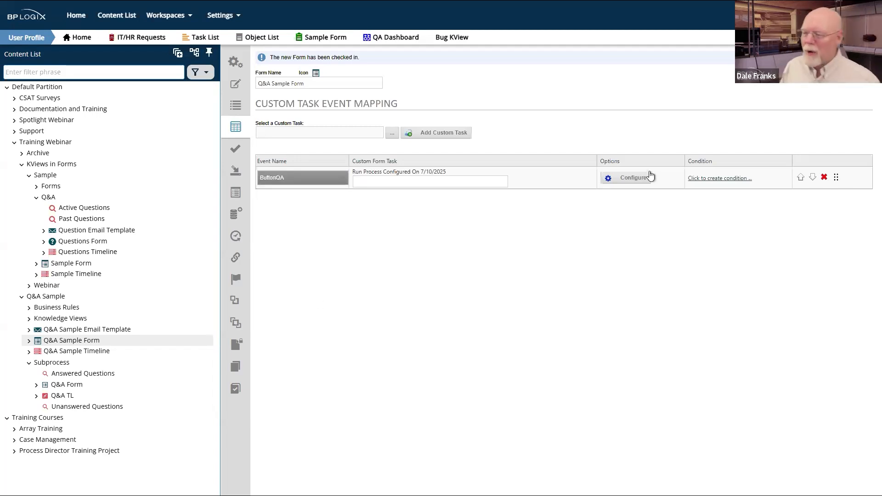
pyautogui.click(633, 179)
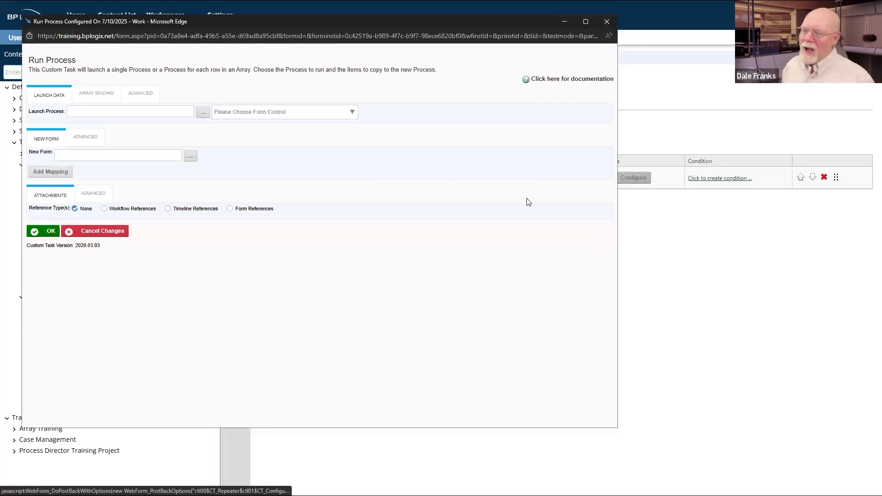
# Step: Set Launch Process to Training Webinar > Q&A Sample > Subprocess > Q&A TL
pyautogui.click(203, 113)
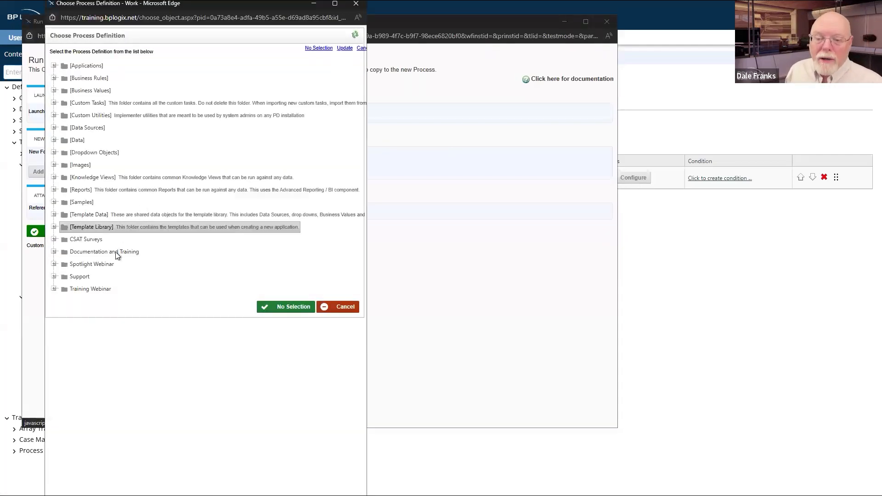
pyautogui.click(54, 290)
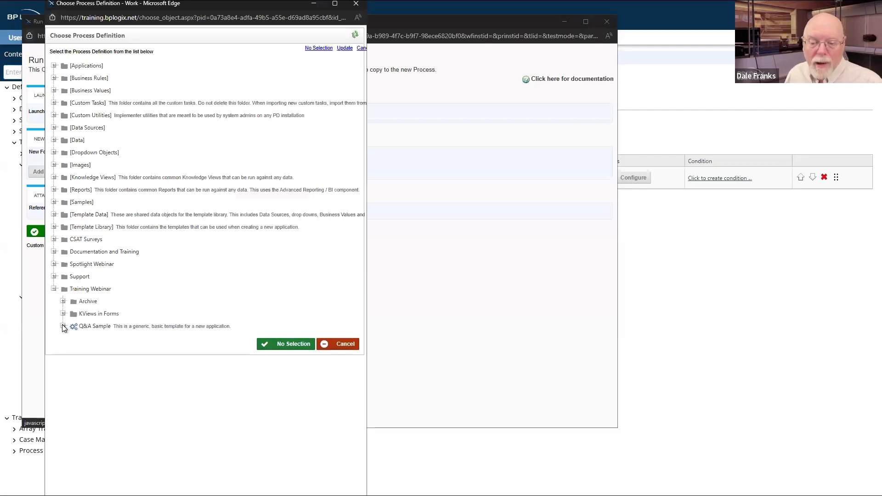
pyautogui.click(63, 326)
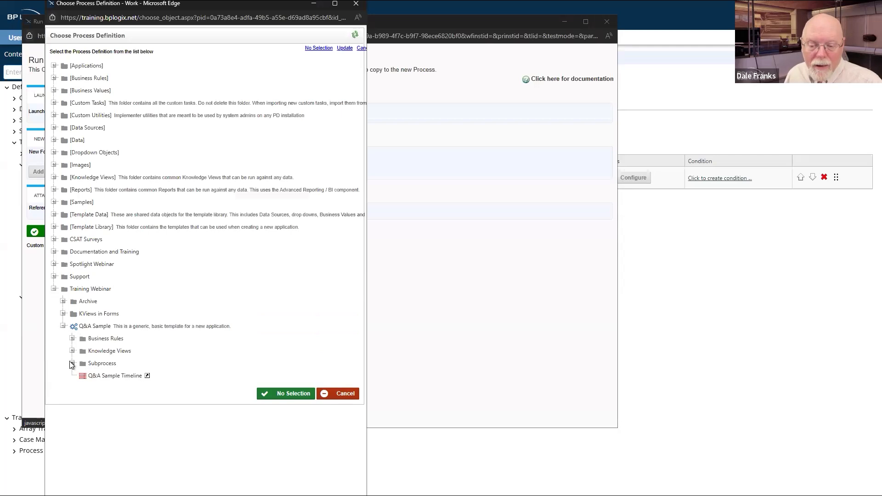
pyautogui.click(72, 363)
pyautogui.click(98, 376)
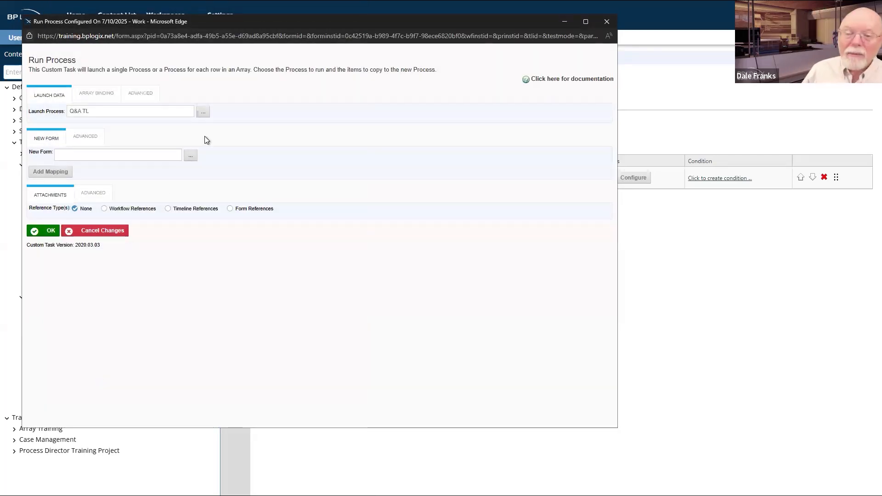
pyautogui.click(91, 140)
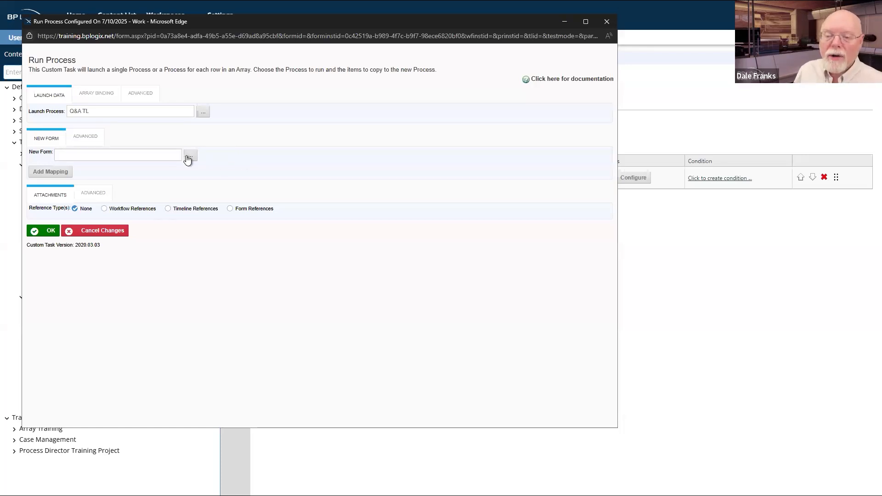
# Step: Set New Form to Subprocess > Q&A Form and add one field mapping row
pyautogui.click(189, 157)
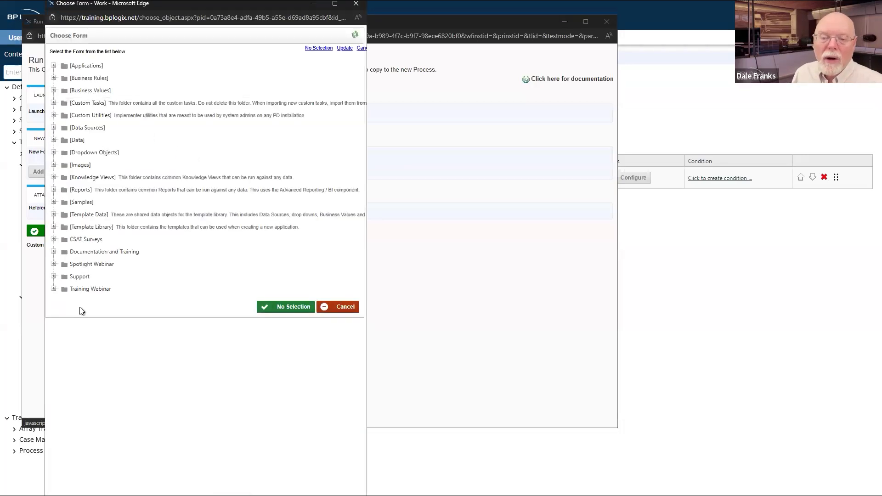
pyautogui.click(54, 289)
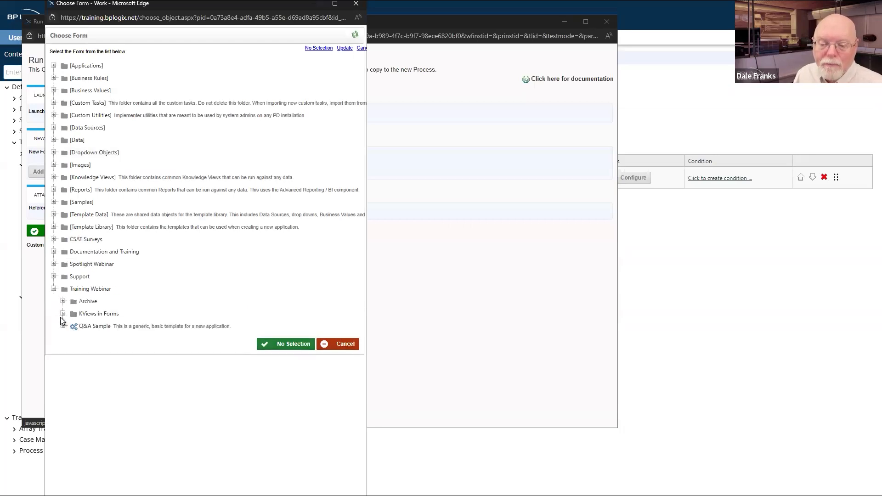
pyautogui.click(62, 326)
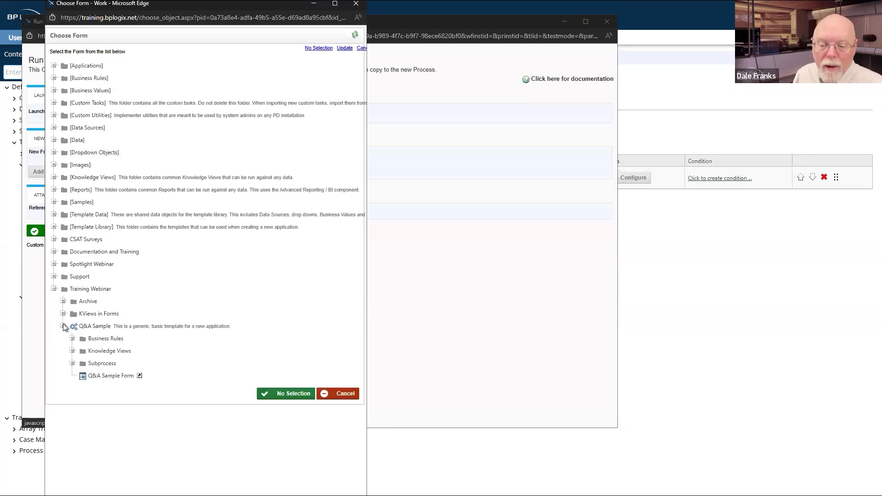
pyautogui.click(72, 363)
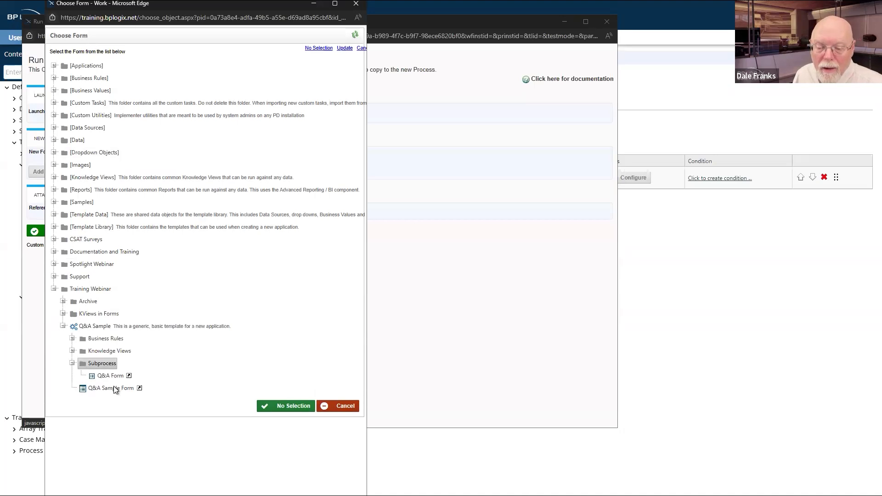
pyautogui.click(115, 376)
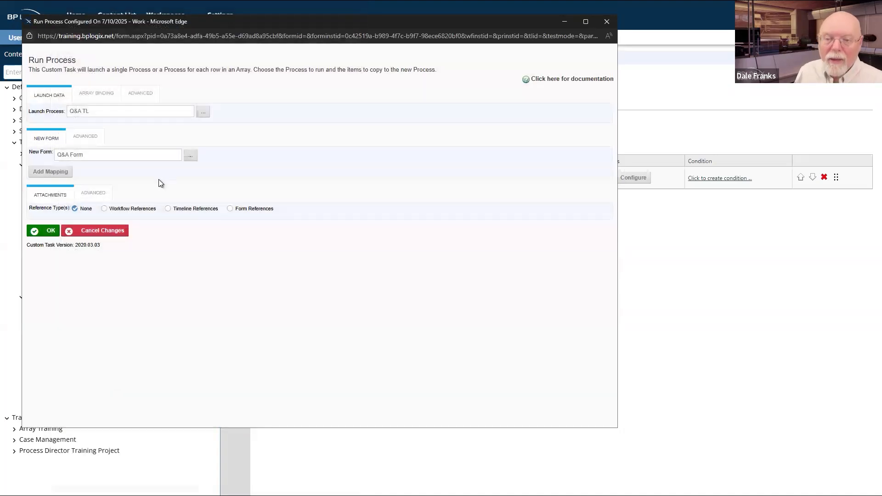
pyautogui.click(60, 179)
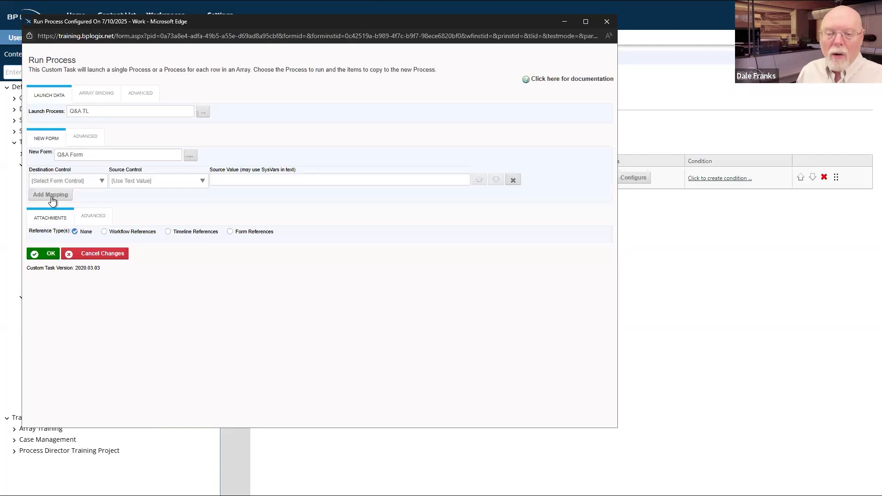
# Step: Add a field mapping row that copies the source RequestNumber into the RequestNo field
pyautogui.click(51, 197)
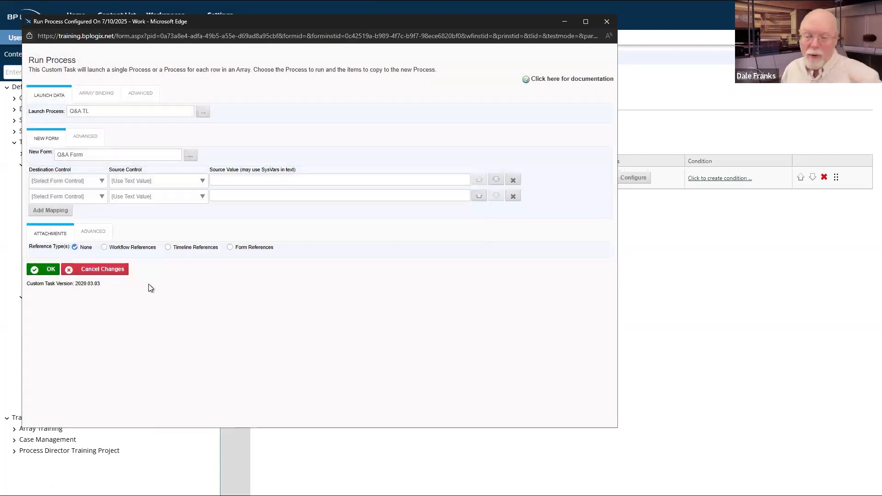
pyautogui.click(100, 183)
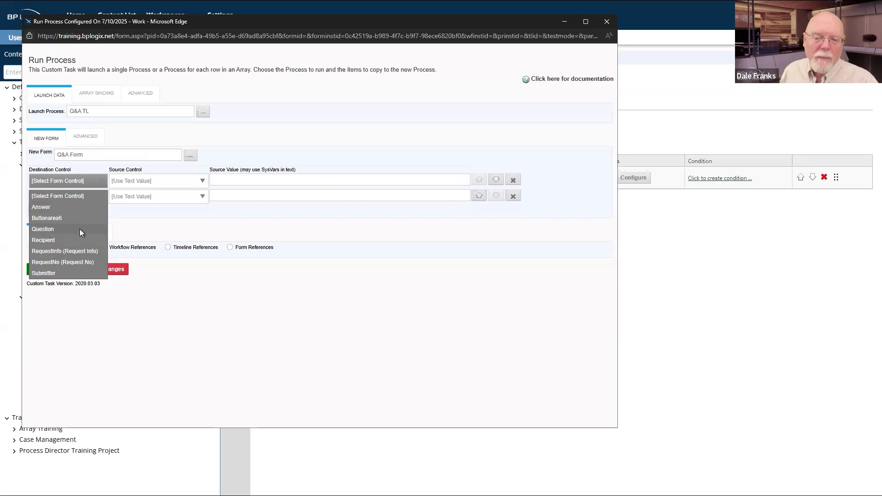
pyautogui.click(60, 263)
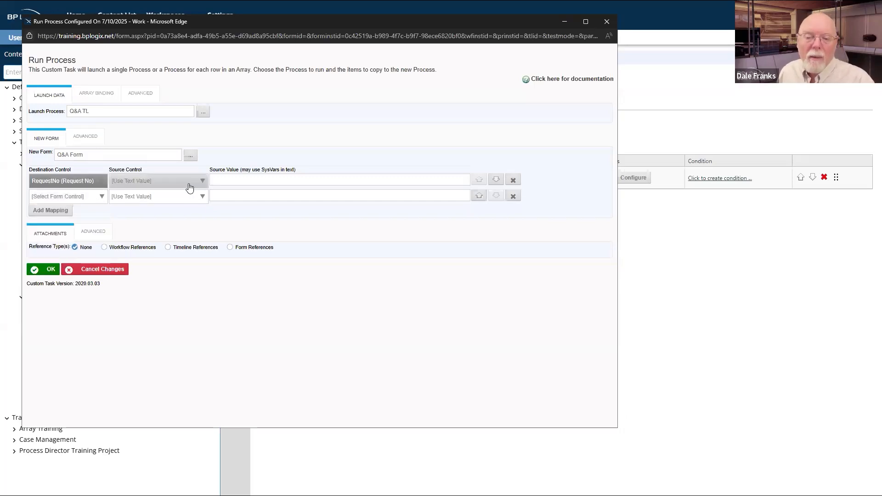
pyautogui.click(189, 184)
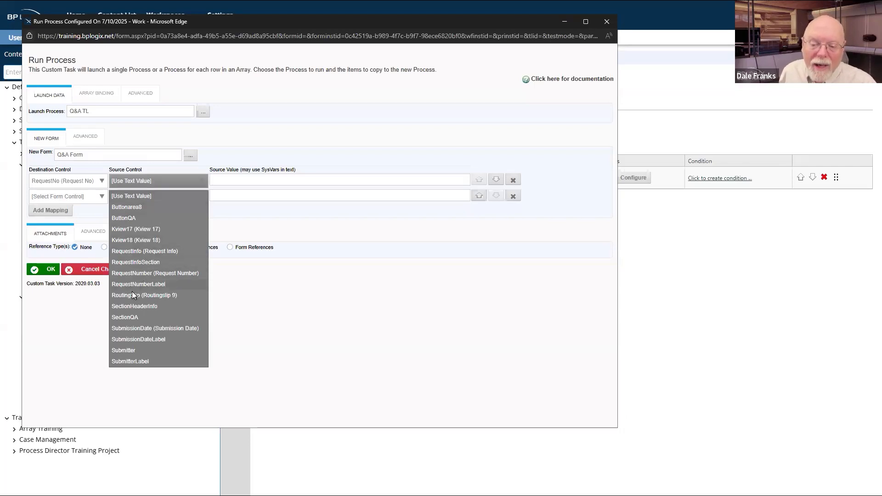
pyautogui.click(139, 274)
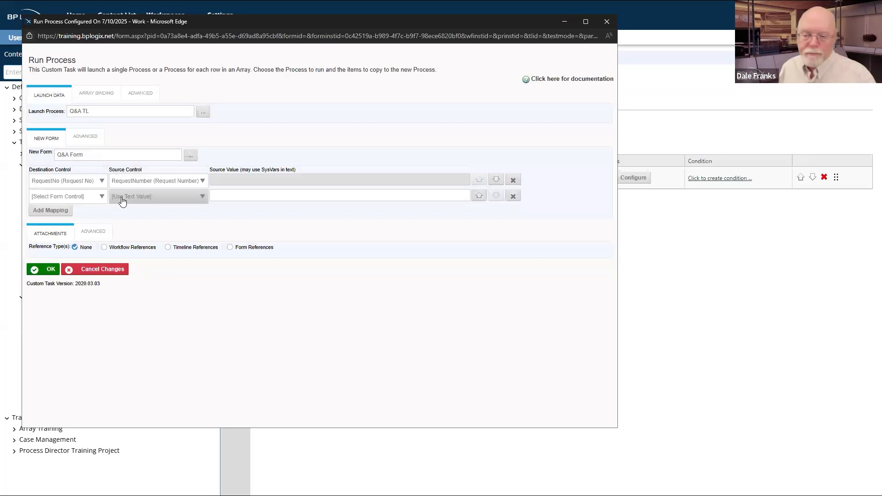
# Step: Map the second row's destination RequestInfo to the source RequestInfo (Request Info) field
pyautogui.click(95, 195)
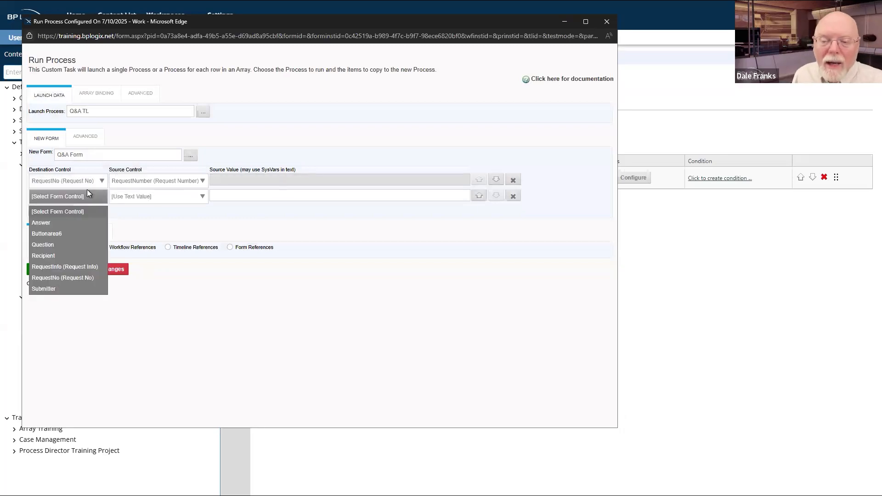
pyautogui.click(77, 266)
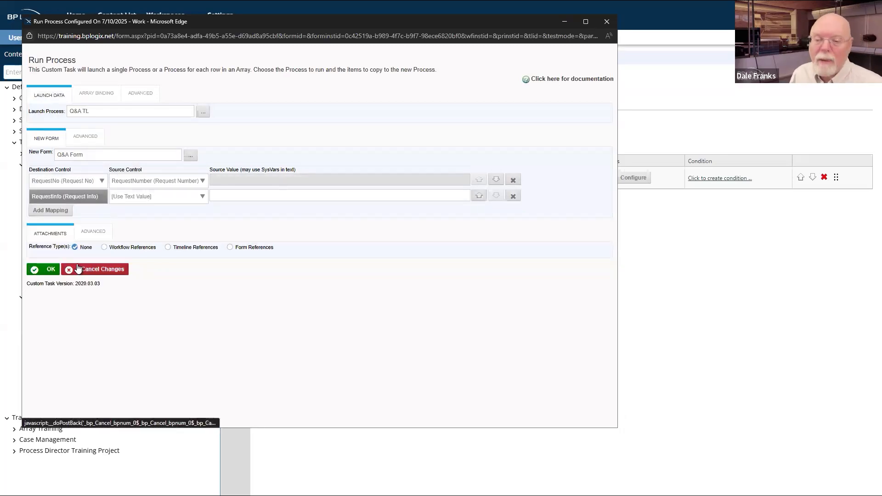
pyautogui.click(184, 202)
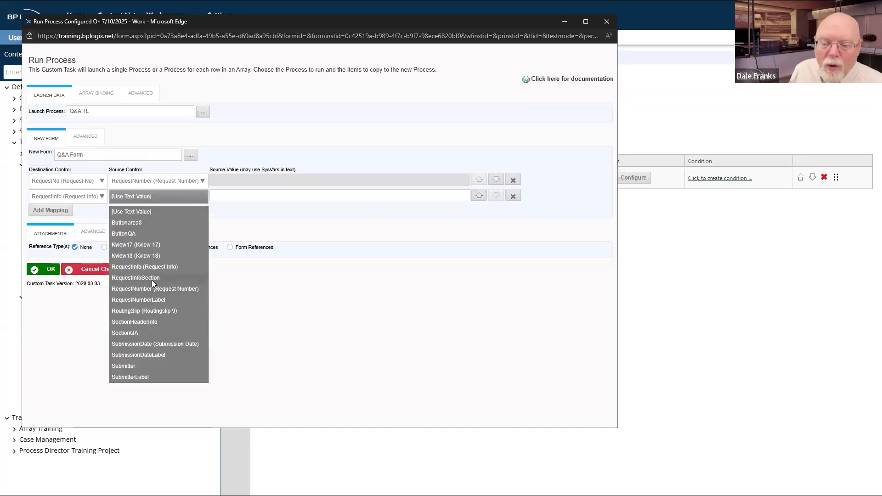
pyautogui.click(153, 266)
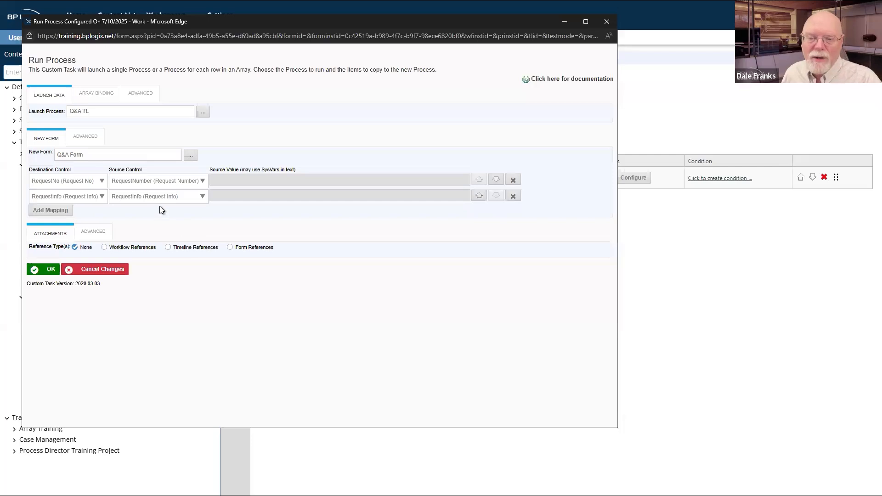
# Step: Check Attach source Form and Launch as Sub-Process, open the task in a new window, keep no action after successful launch
pyautogui.click(90, 233)
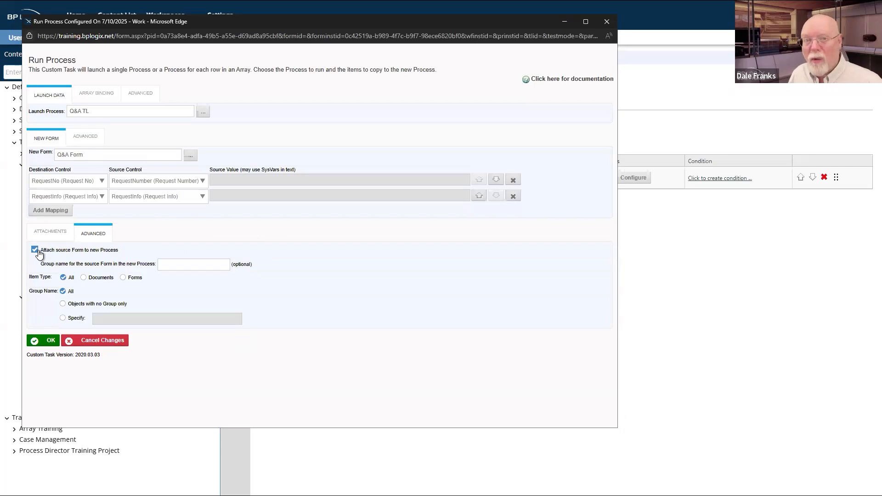
pyautogui.click(111, 101)
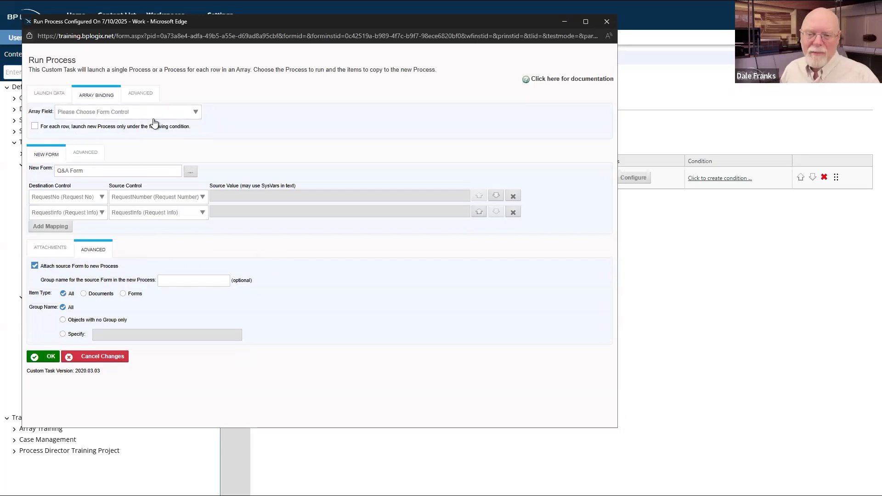
pyautogui.click(155, 93)
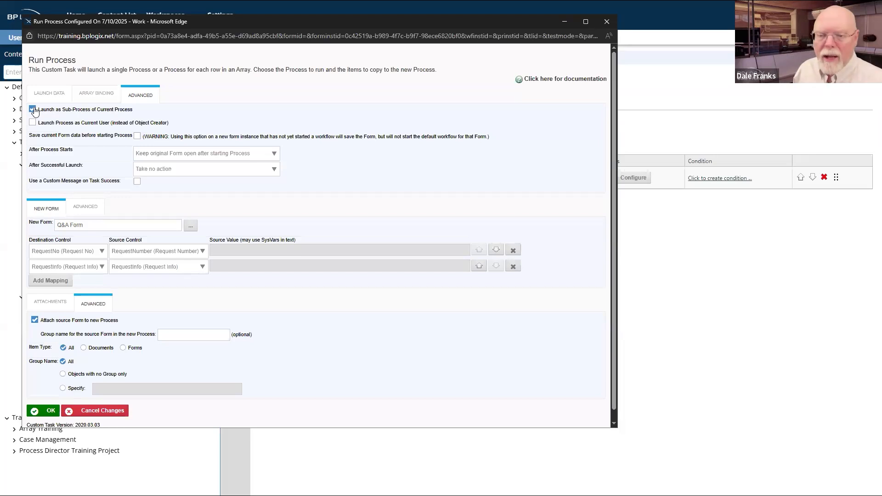
pyautogui.click(272, 157)
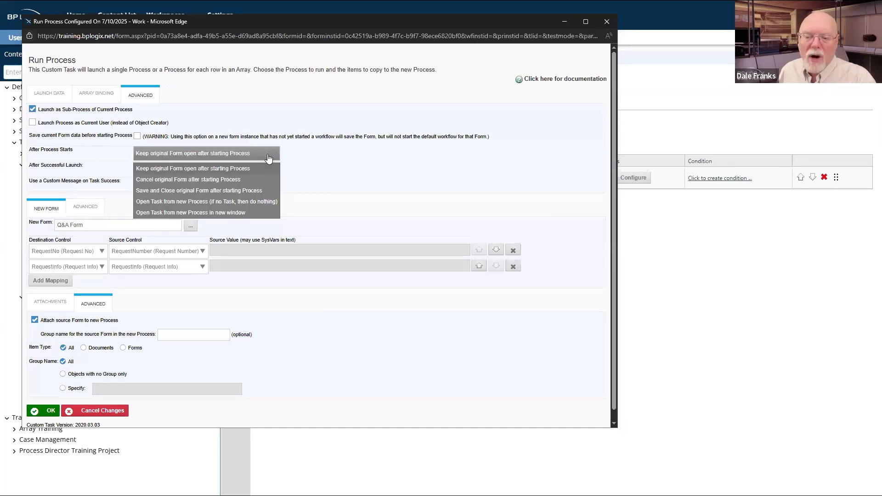
pyautogui.click(216, 212)
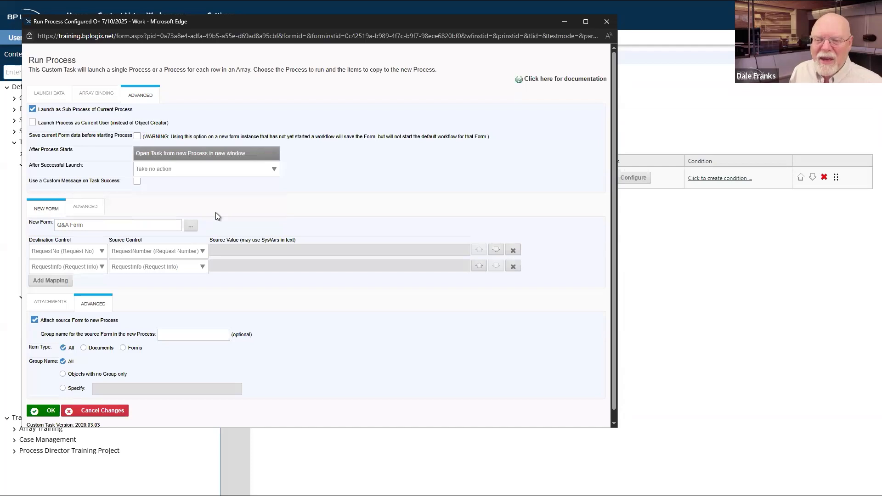
pyautogui.click(273, 170)
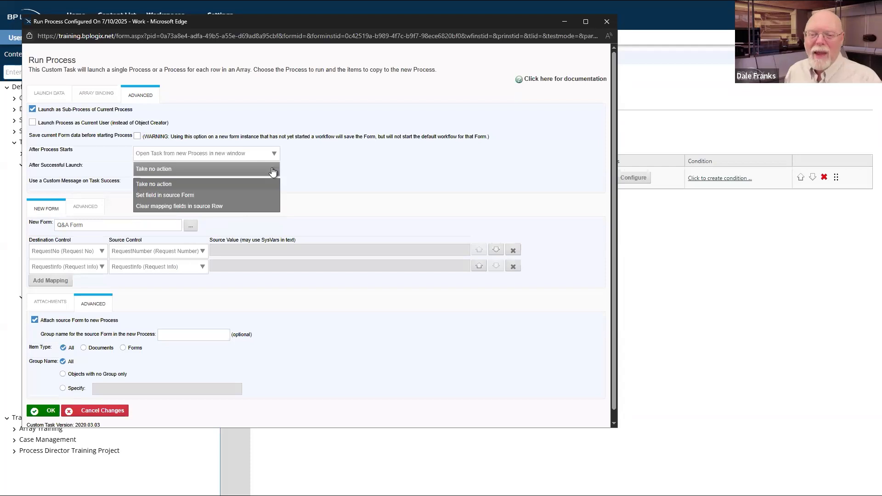
pyautogui.click(375, 167)
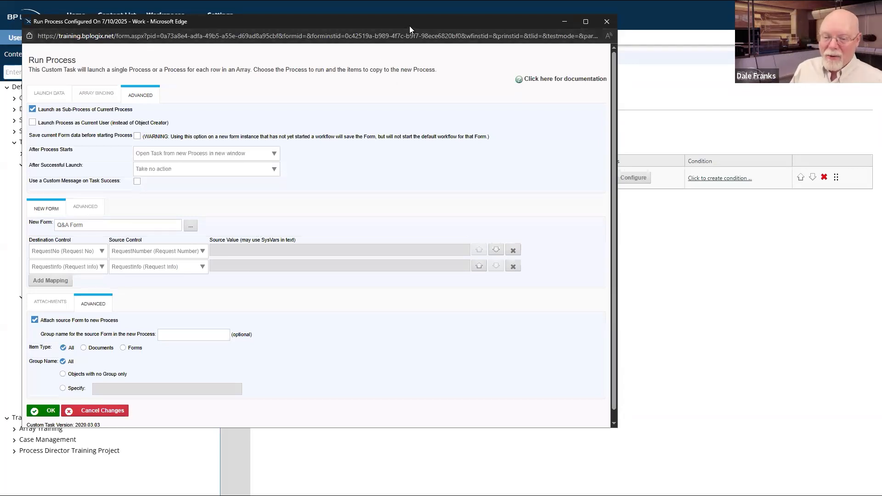
# Step: Save the Run Process task settings with OK
pyautogui.moveTo(409, 26); pyautogui.dragTo(593, 70)
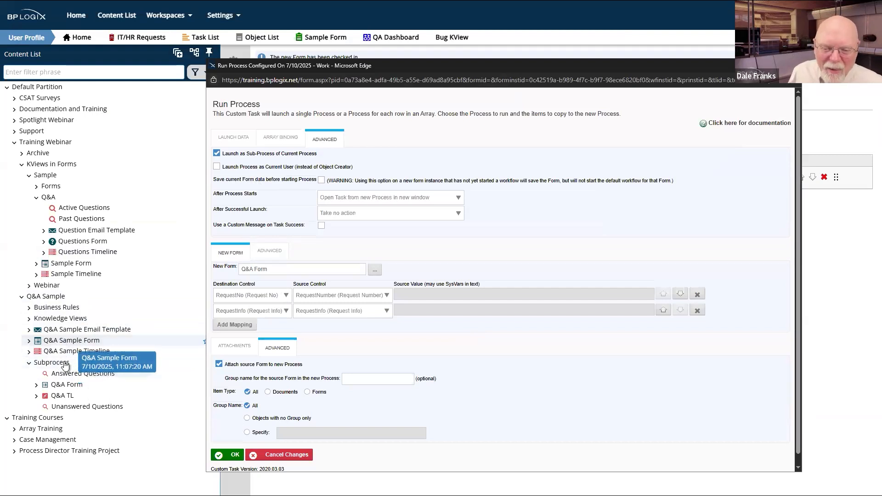
pyautogui.click(61, 268)
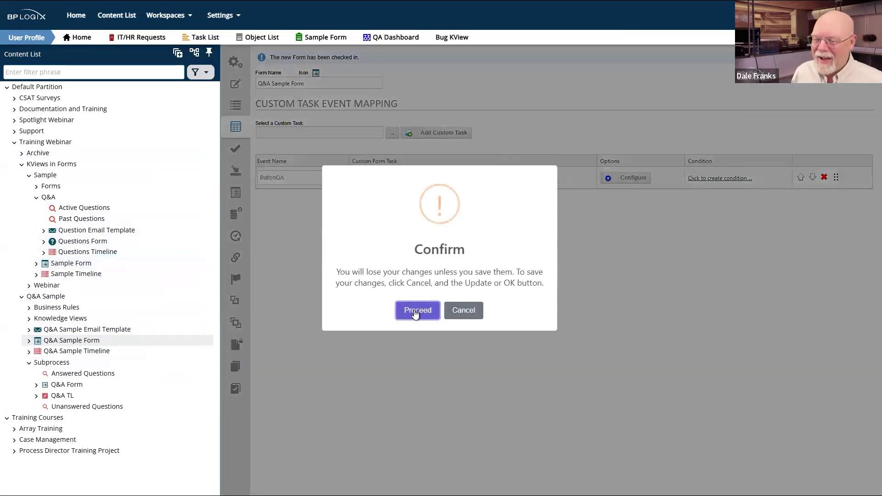
pyautogui.click(471, 311)
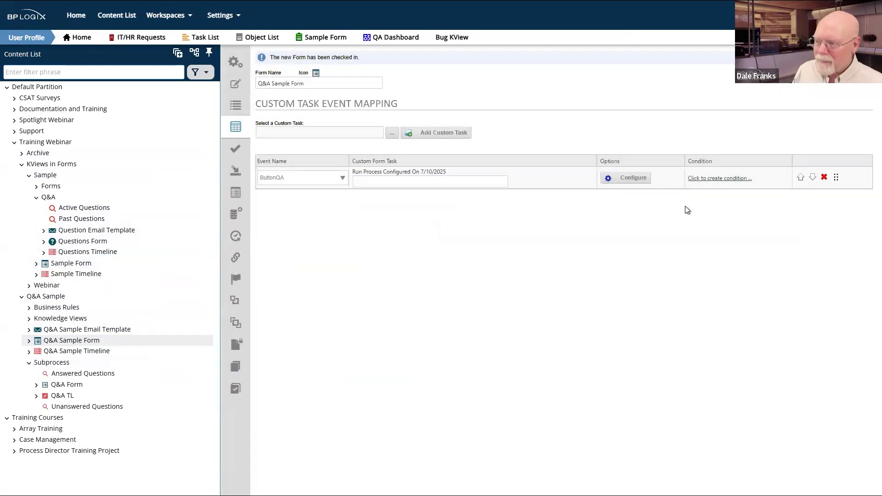
pyautogui.click(627, 178)
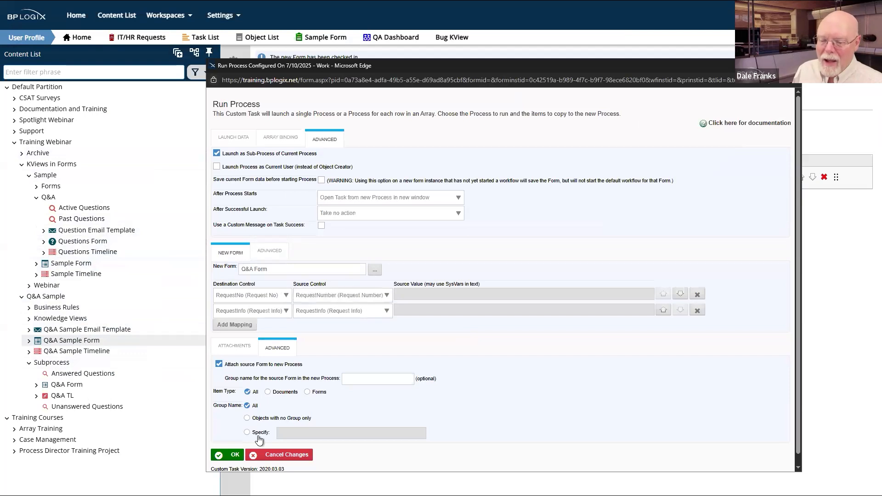
pyautogui.click(232, 453)
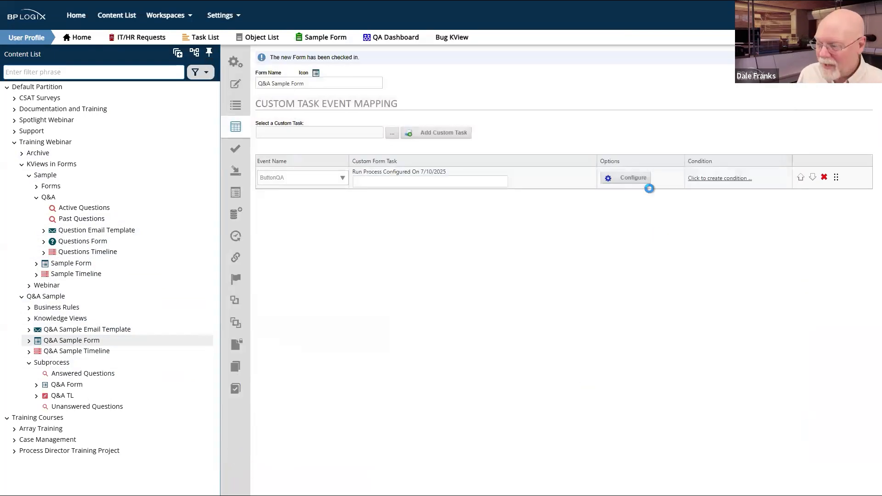
# Step: Save the Q&A Sample Form changes with Update, returning to the Q&A Sample folder
pyautogui.click(641, 180)
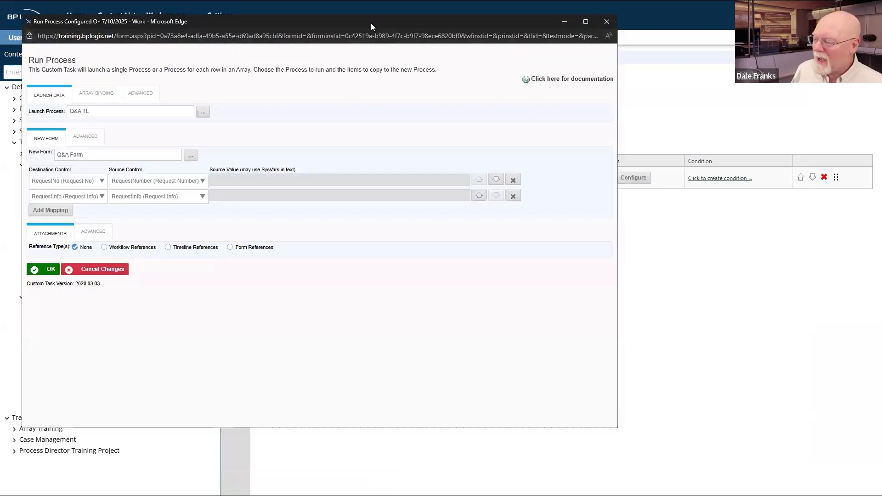
pyautogui.moveTo(371, 23); pyautogui.dragTo(881, 153)
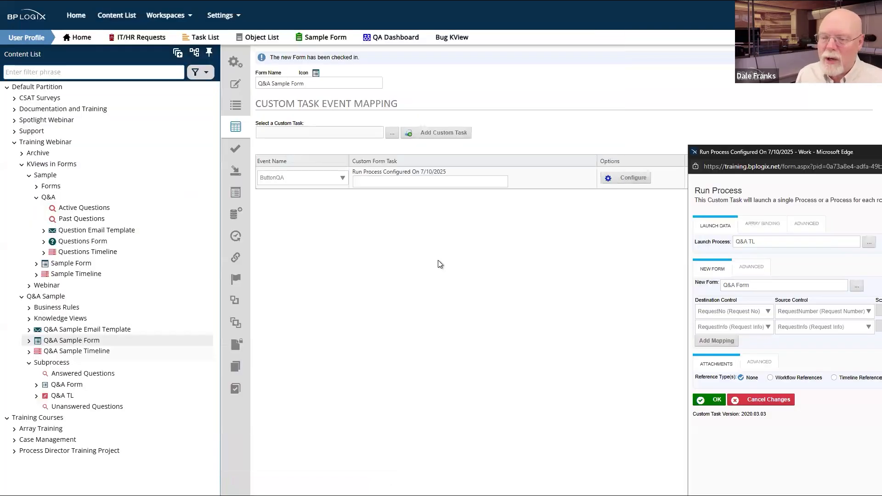
pyautogui.click(76, 268)
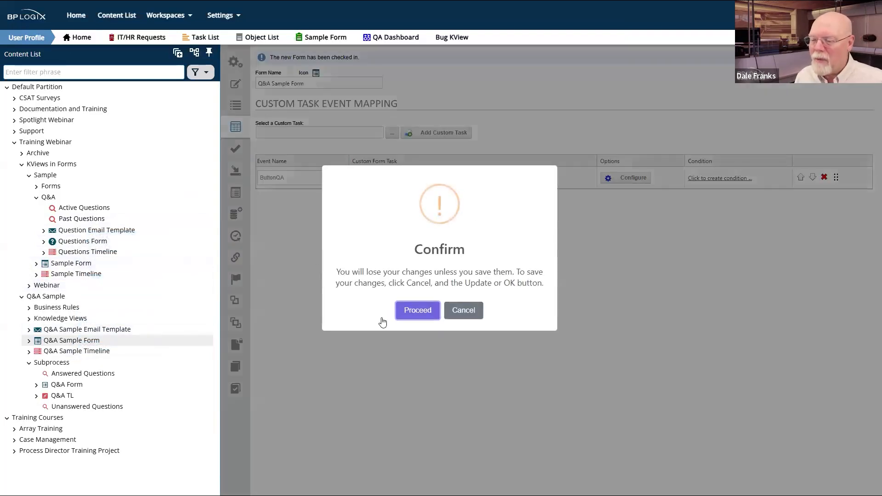
pyautogui.click(465, 312)
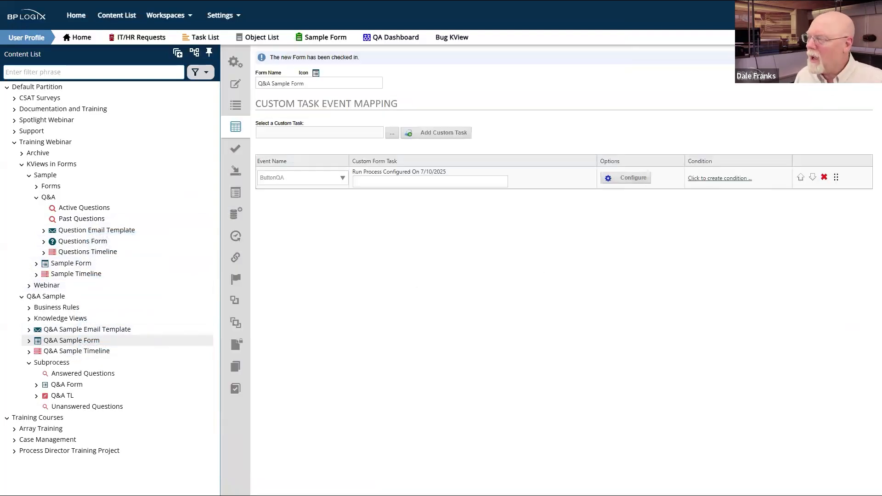
pyautogui.click(826, 76)
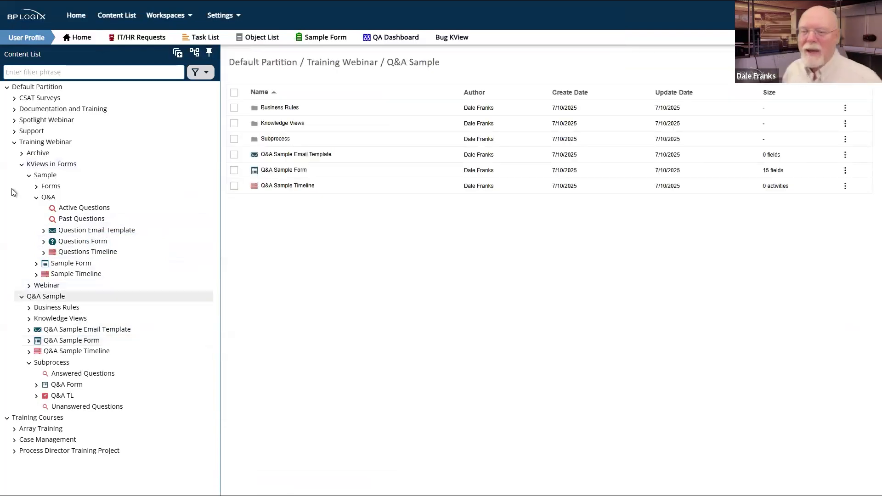
# Step: Open the existing Sample Form's Run Process task and compare its attachment settings with the new task's
pyautogui.click(58, 265)
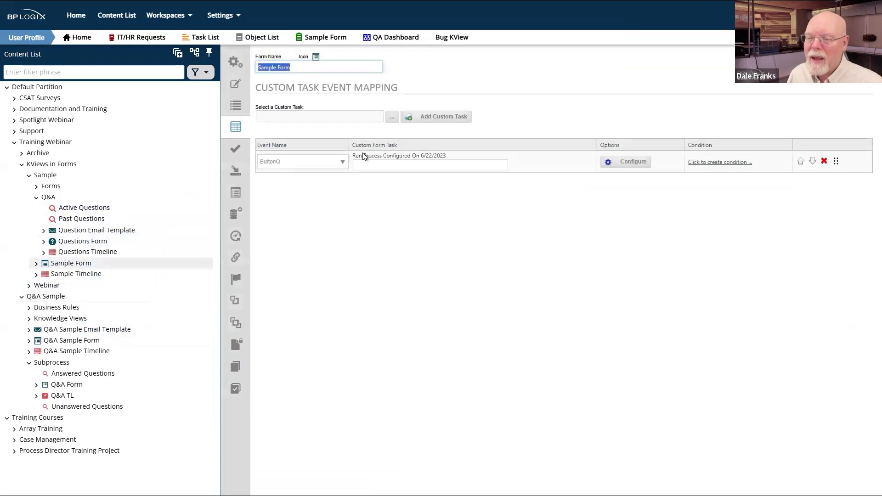
pyautogui.click(636, 161)
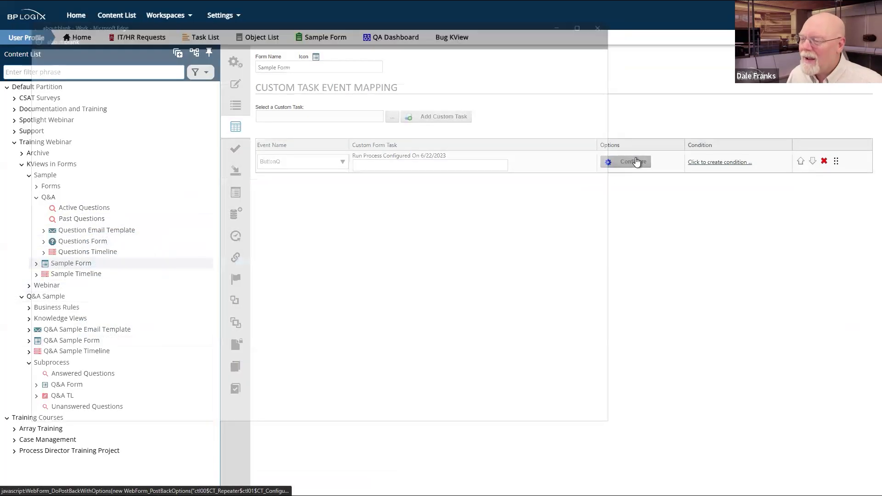
pyautogui.hotkey('alt', 'Tab')
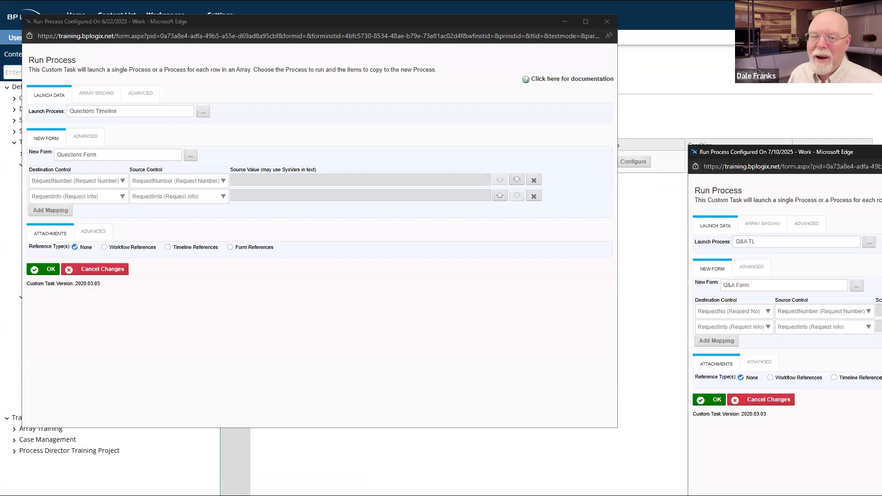
pyautogui.moveTo(878, 152); pyautogui.dragTo(694, 34)
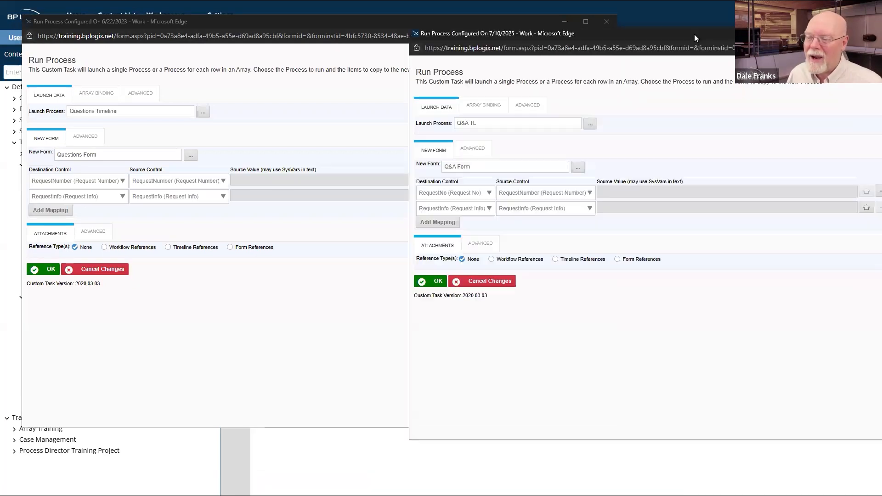
pyautogui.click(101, 98)
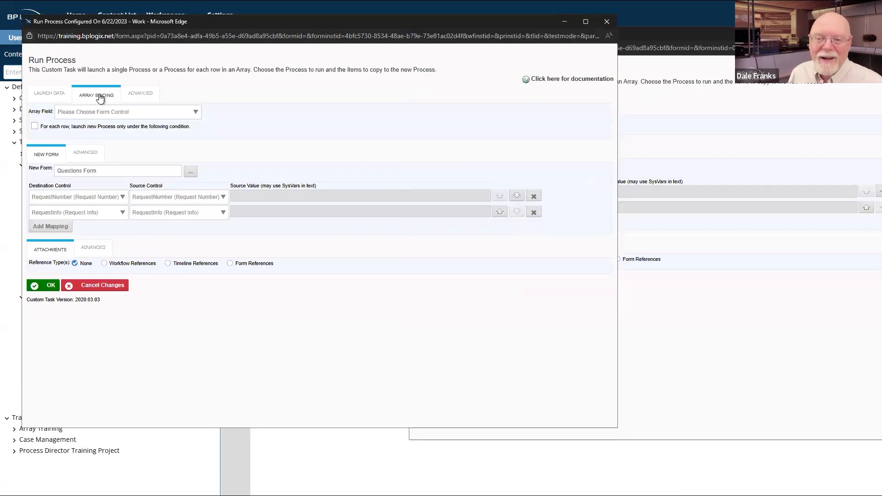
pyautogui.click(96, 251)
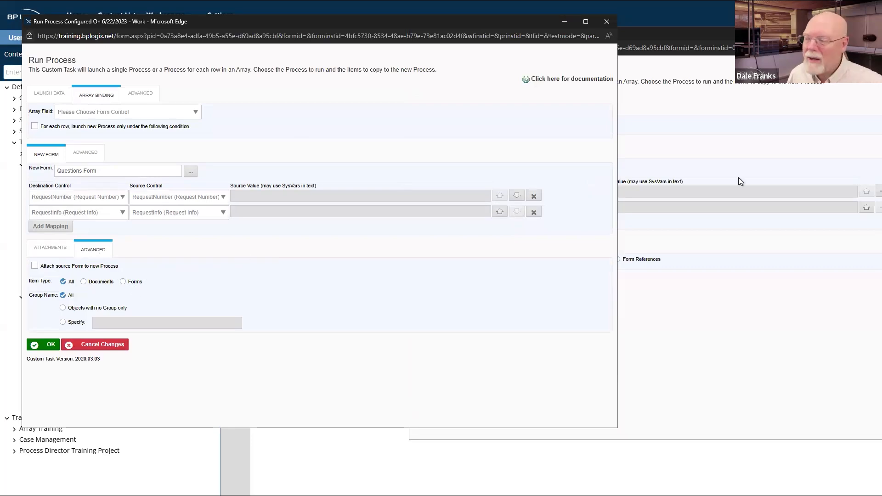
pyautogui.click(780, 16)
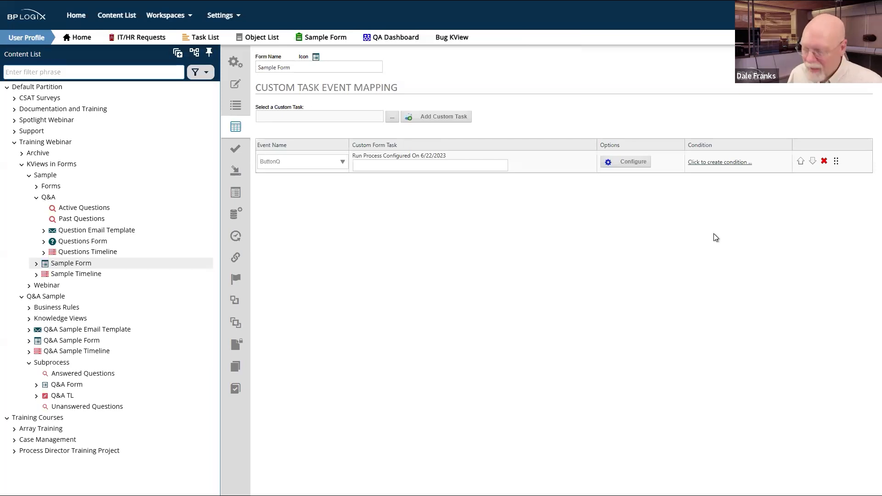
pyautogui.hotkey('alt', 'Tab')
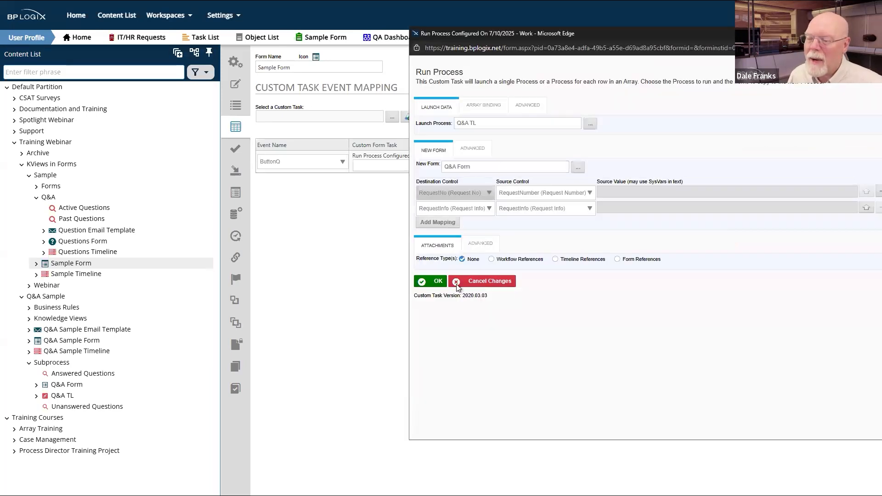
pyautogui.click(480, 245)
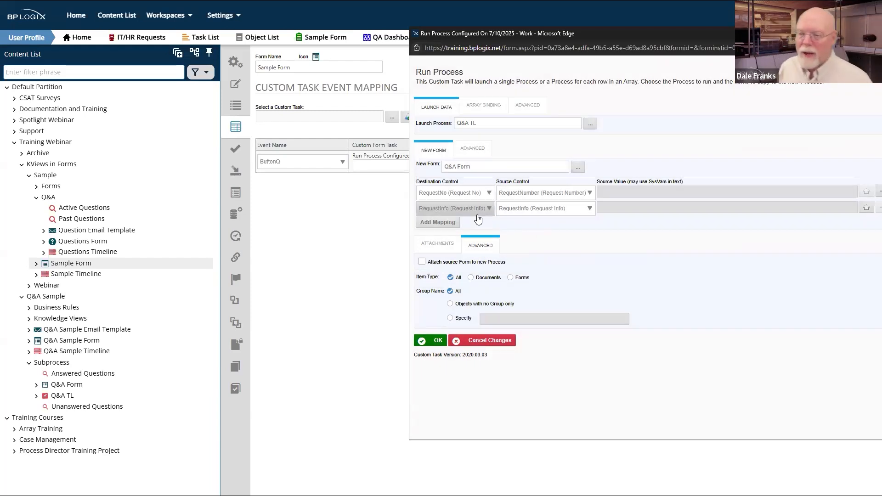
# Step: Compare both tasks' advanced launch options, close the 6/22/2023 window, and cancel changes on the other
pyautogui.hotkey('alt', 'Tab')
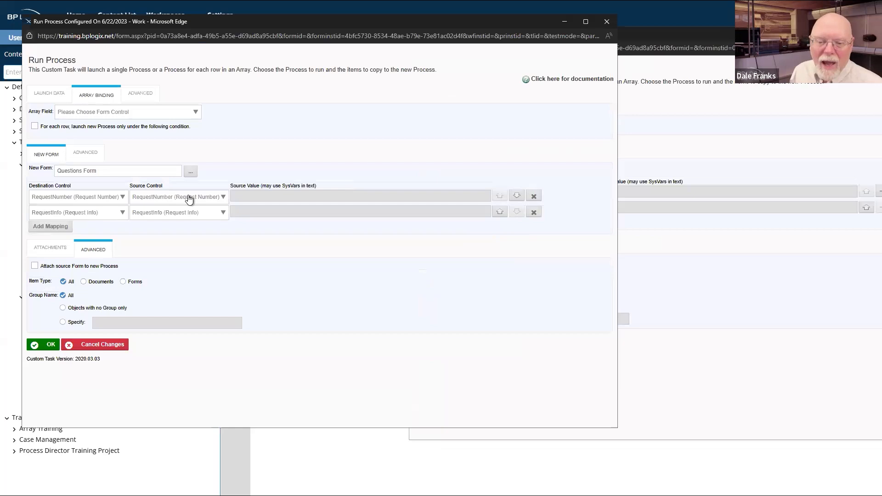
pyautogui.click(149, 94)
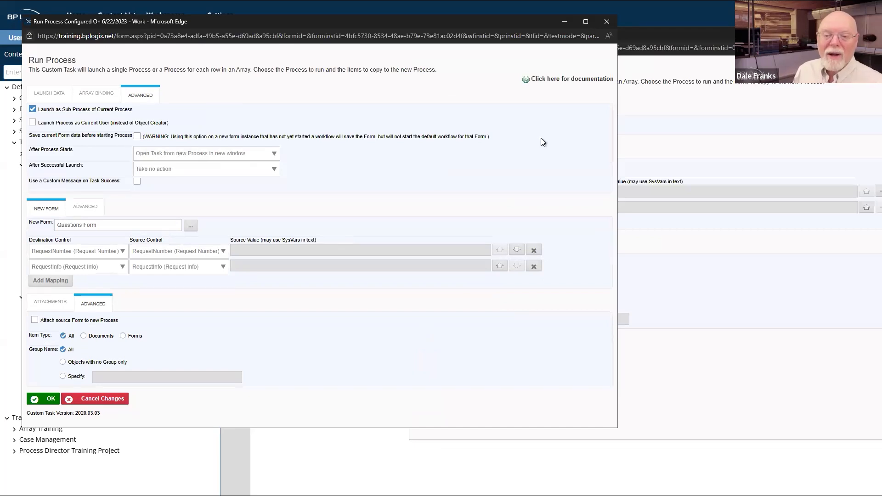
pyautogui.click(656, 271)
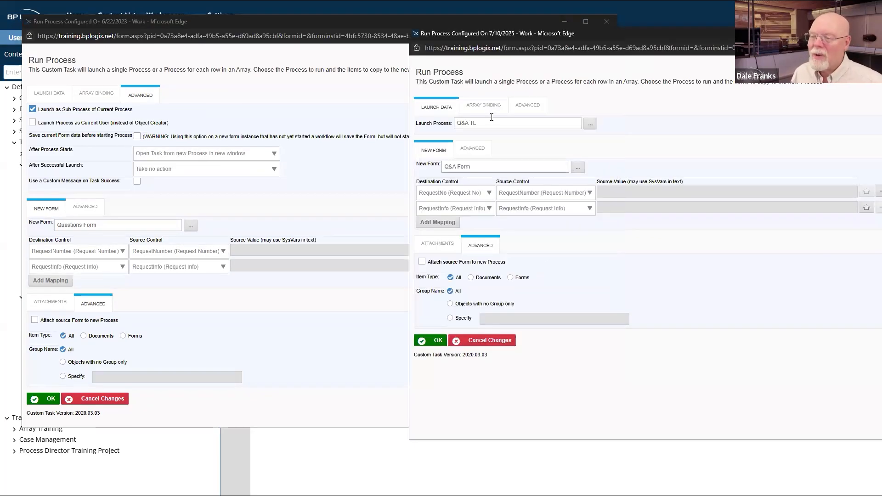
pyautogui.click(528, 106)
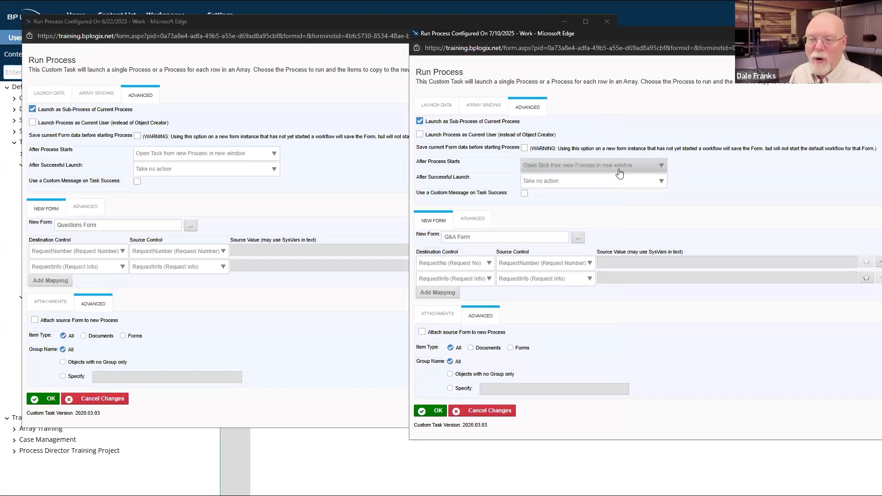
pyautogui.click(297, 340)
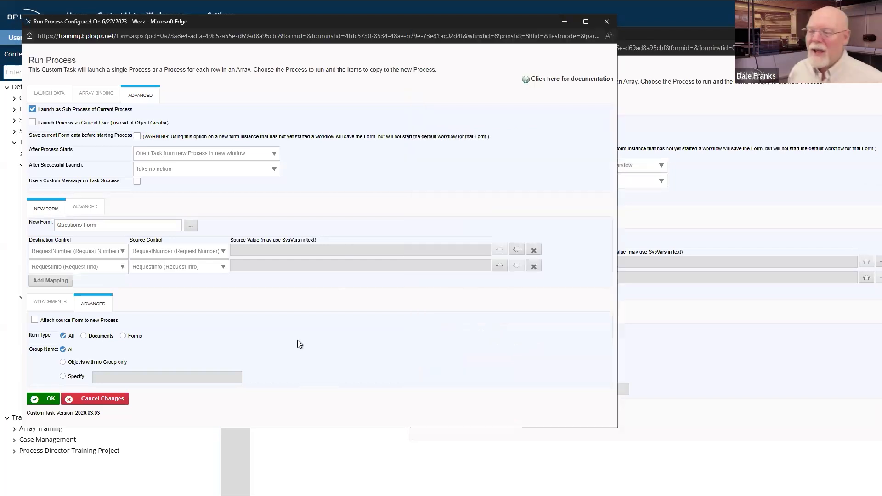
pyautogui.click(602, 24)
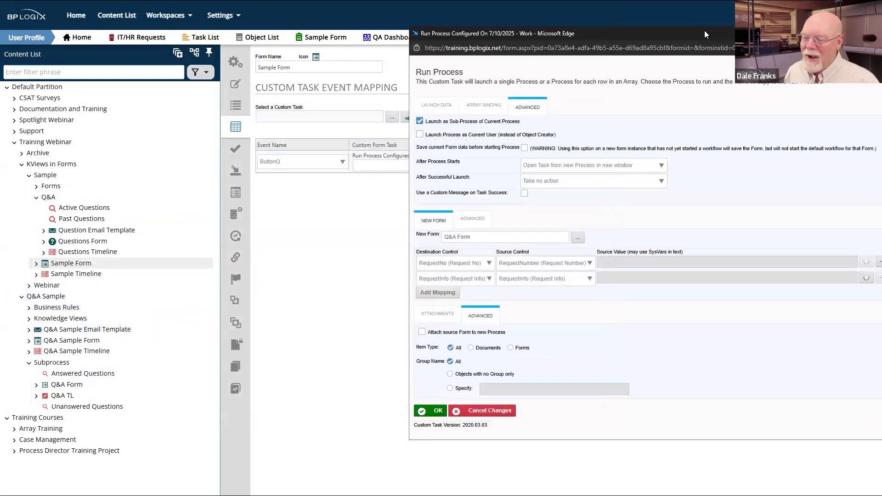
pyautogui.moveTo(704, 30); pyautogui.dragTo(576, 56)
pyautogui.click(380, 436)
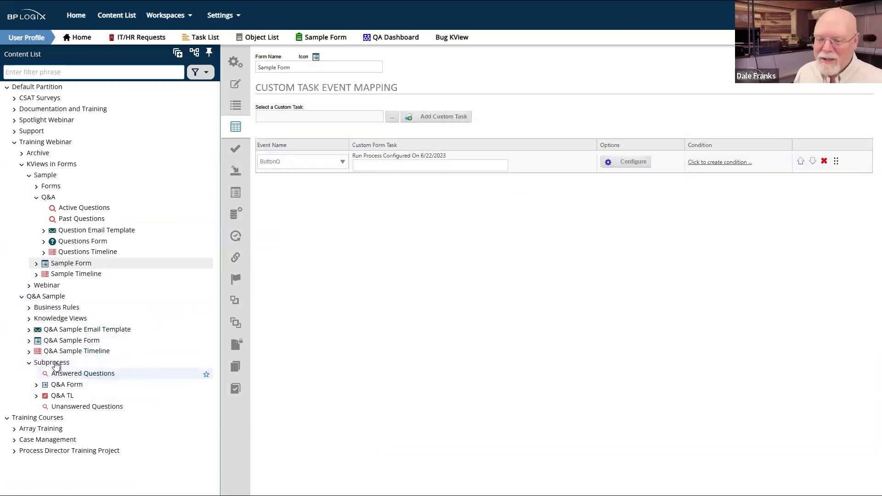
# Step: Uncheck 'Notify participants when activity starts' on Q&A TL's Answer Question activity and save the timeline
pyautogui.click(55, 364)
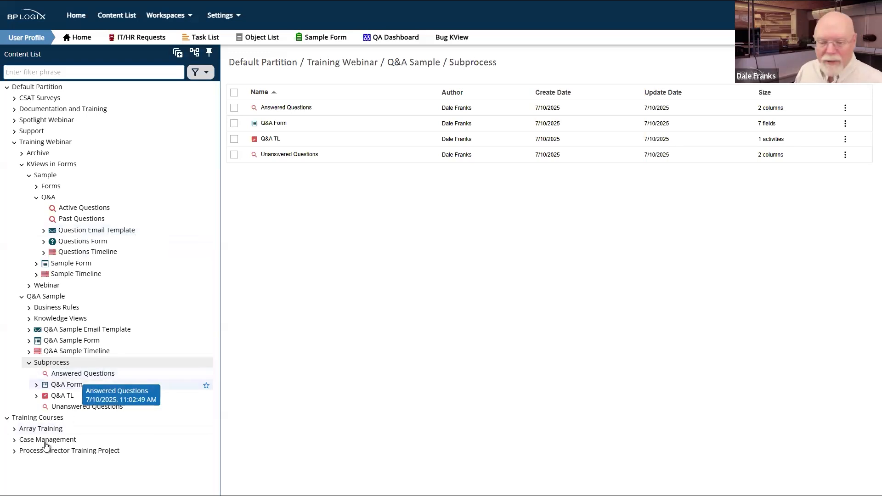
pyautogui.click(64, 395)
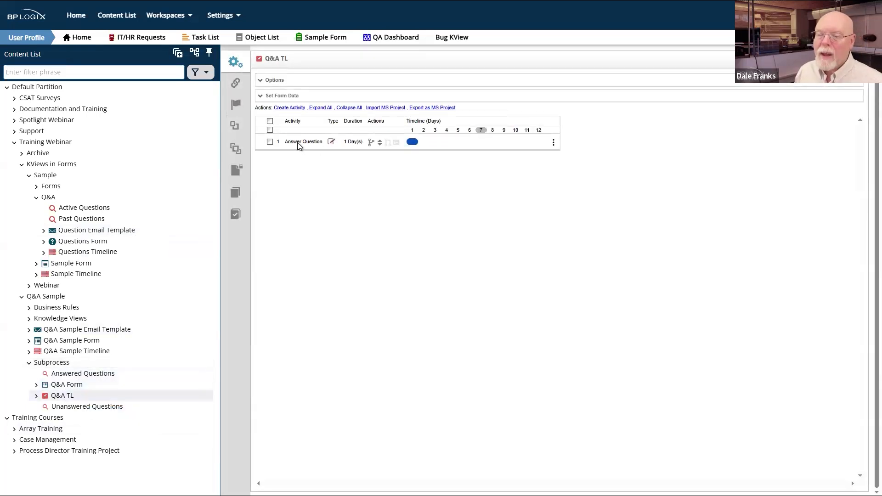
pyautogui.click(298, 142)
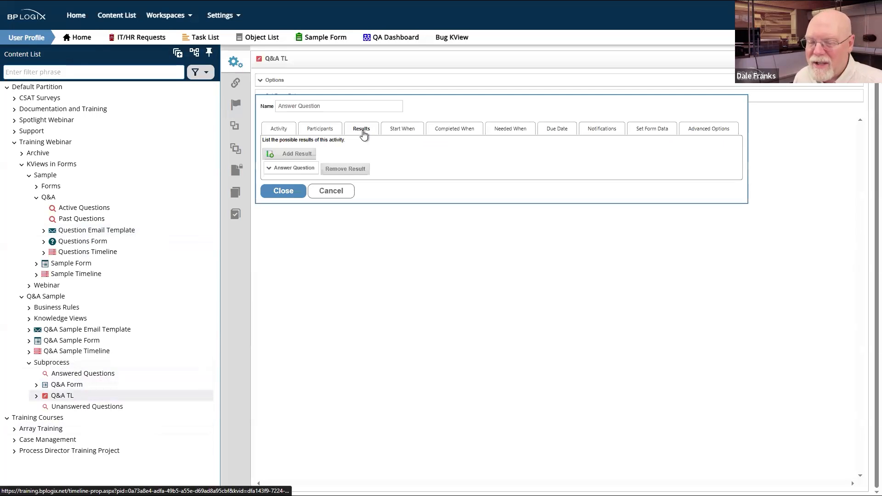
pyautogui.click(598, 131)
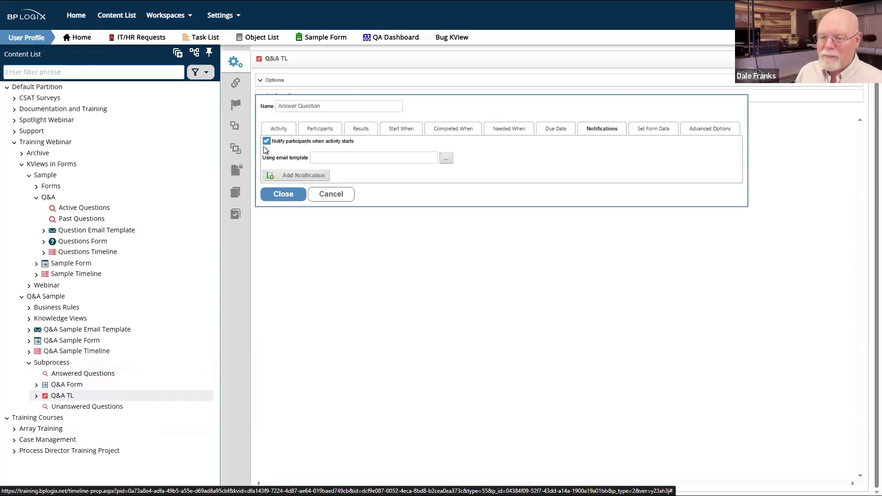
pyautogui.click(266, 141)
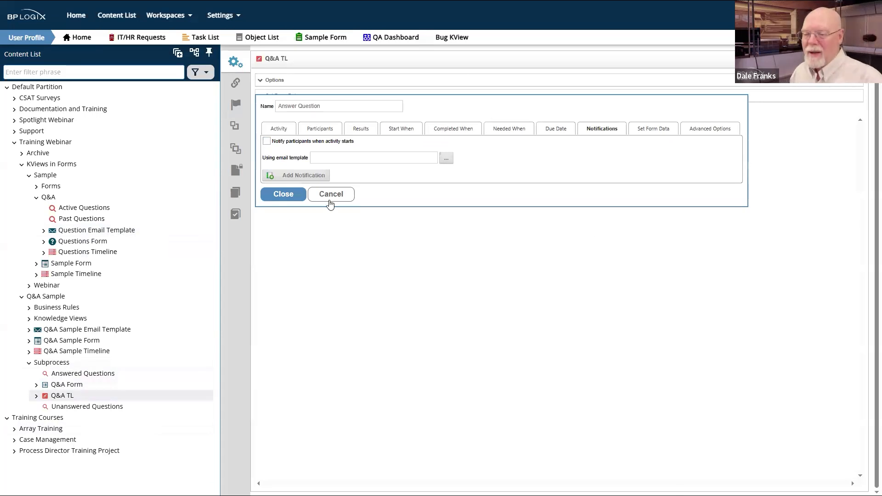
pyautogui.click(296, 194)
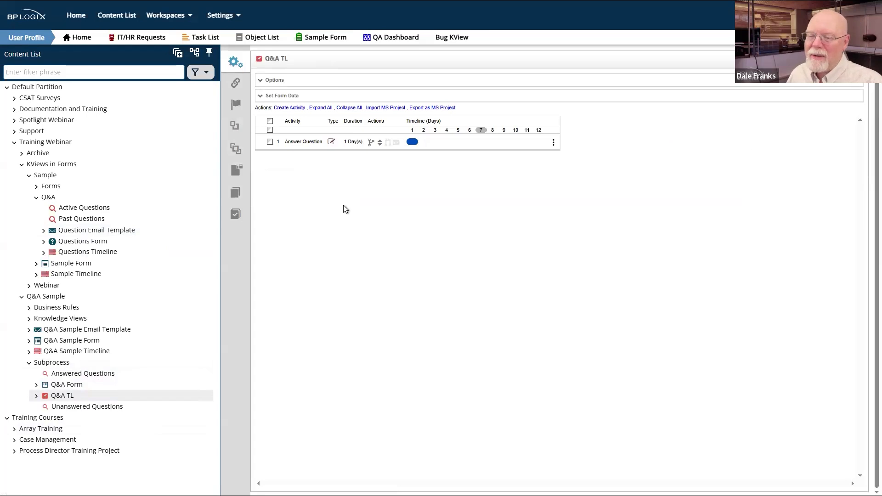
pyautogui.moveTo(841, 58)
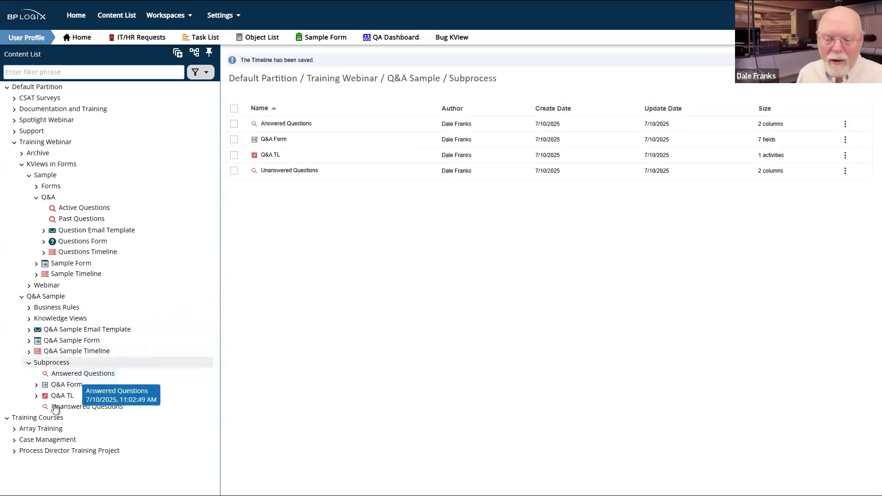
# Step: Review the Approval 1 and Approval 2 notification settings in Q&A Sample Timeline, then save it
pyautogui.click(62, 350)
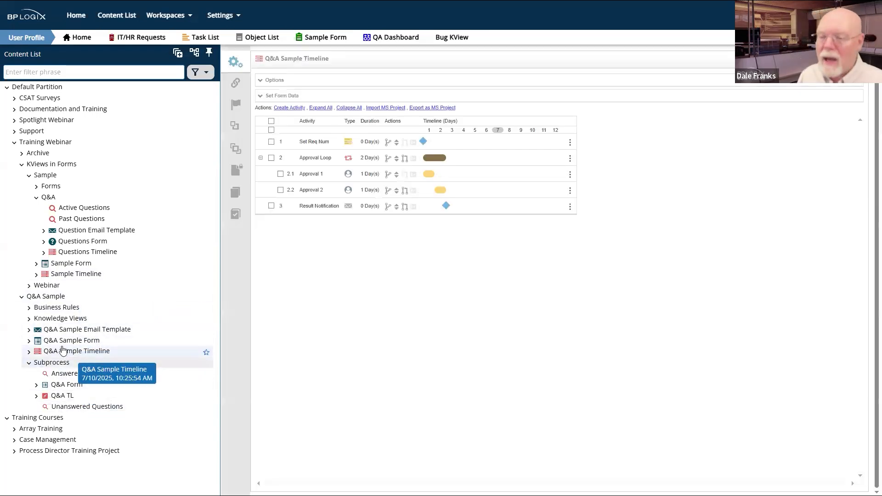
pyautogui.click(317, 174)
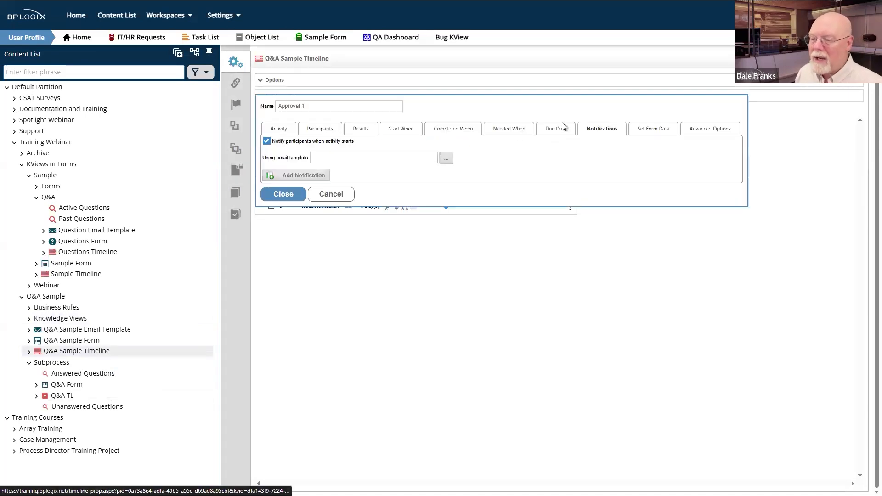
pyautogui.click(280, 194)
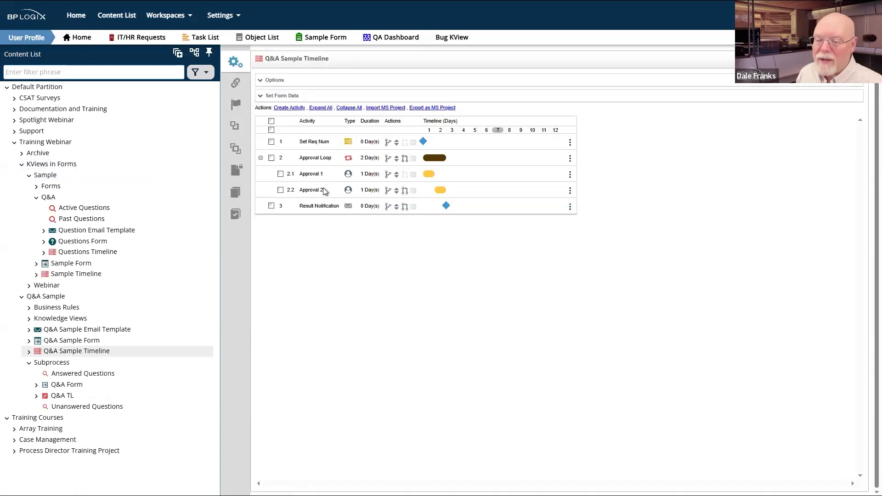
pyautogui.click(322, 192)
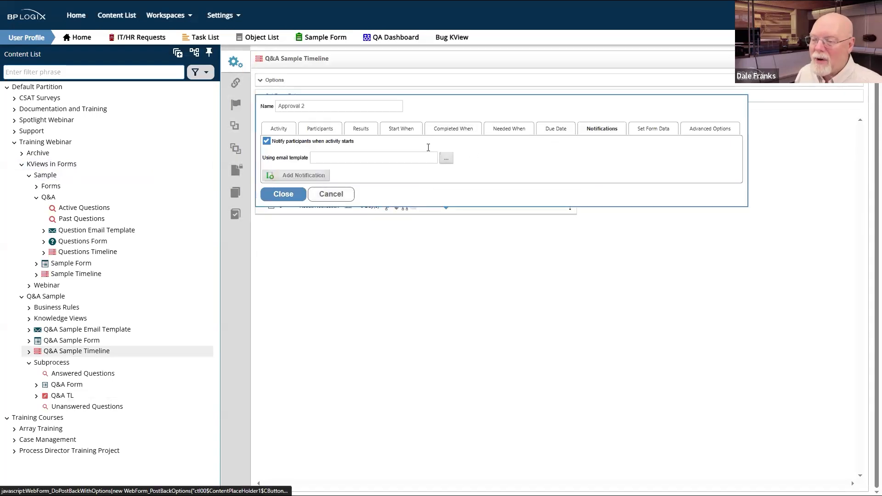
pyautogui.click(286, 195)
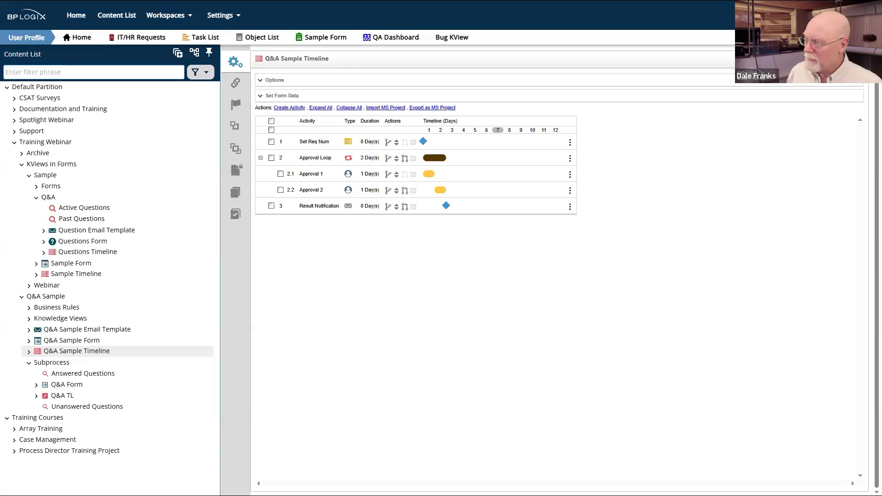
pyautogui.click(825, 59)
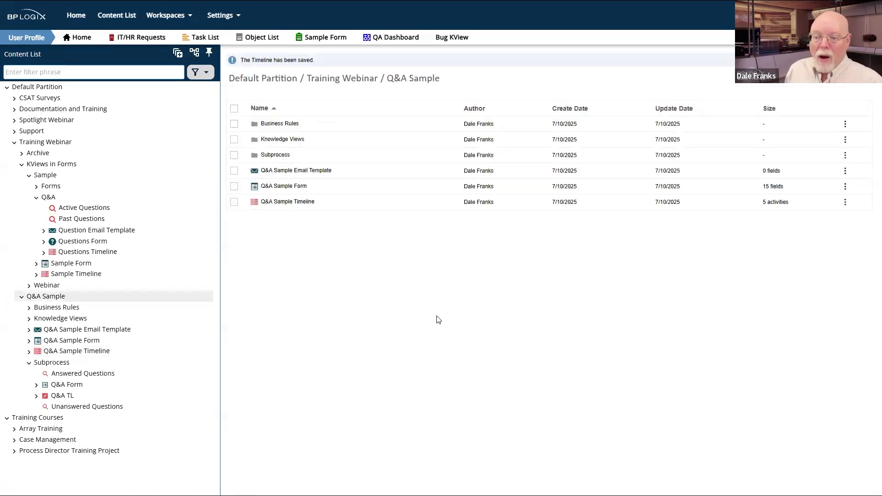
# Step: Check 'Use Process Director 6.0 style' in the Unanswered Questions view's Configure section and save with OK
pyautogui.click(234, 187)
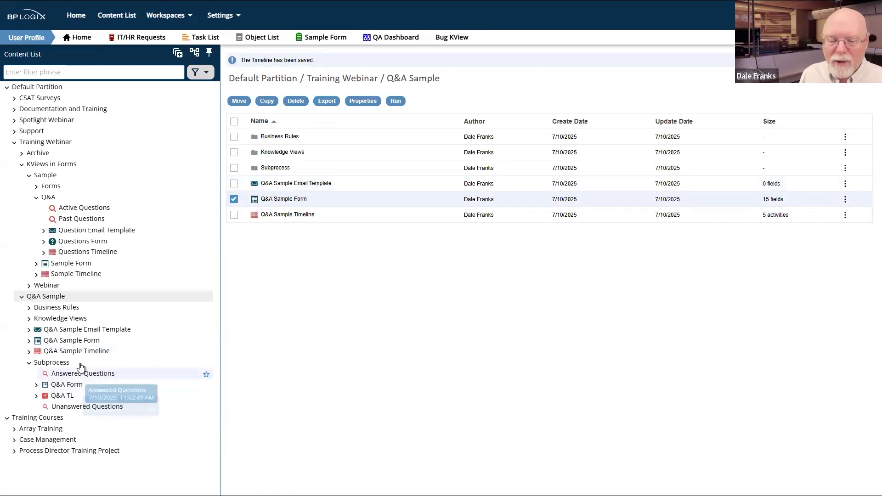
pyautogui.click(73, 407)
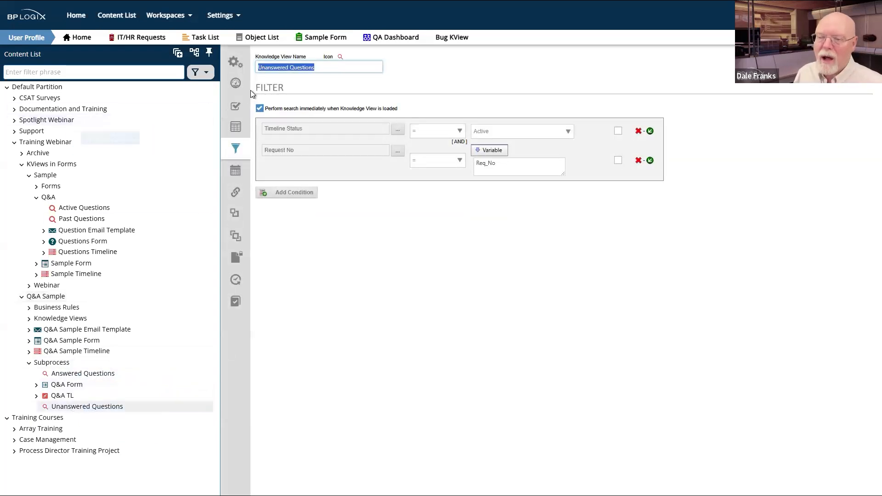
pyautogui.click(236, 84)
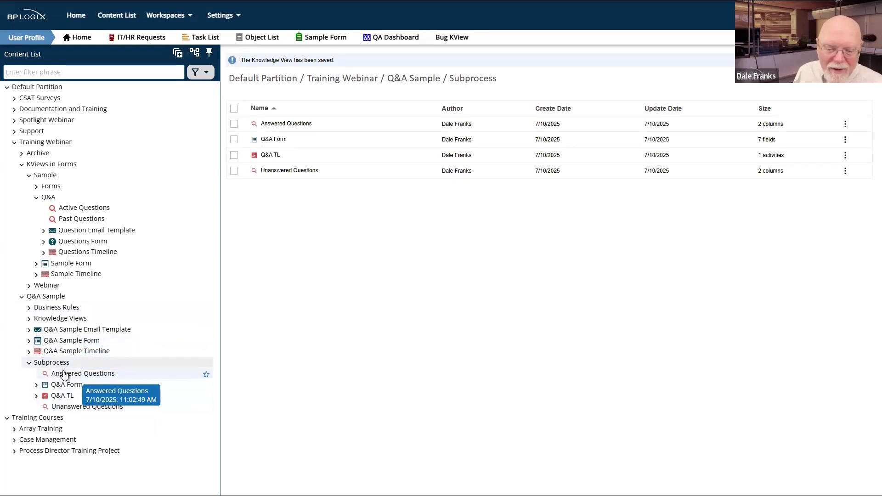
pyautogui.click(287, 172)
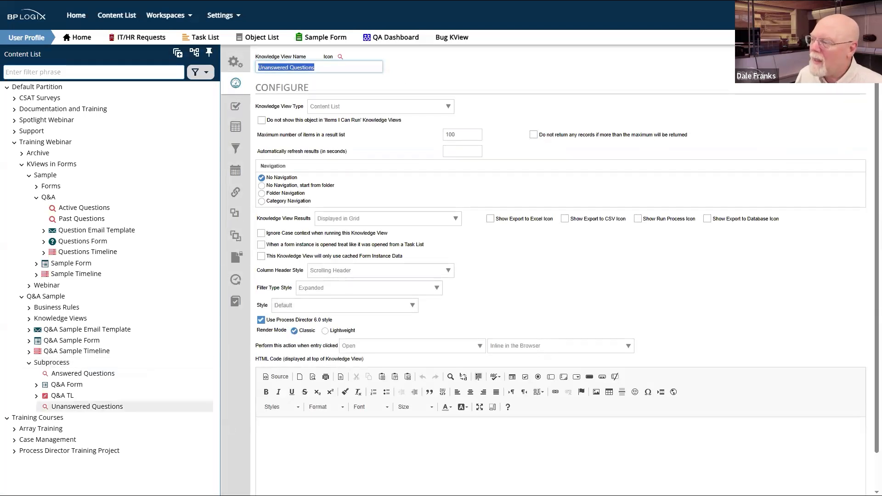
pyautogui.click(791, 64)
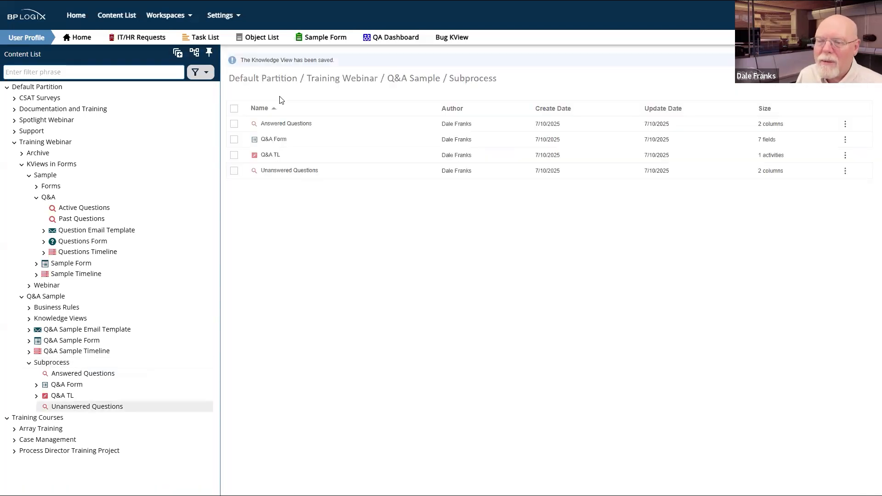
# Step: Check 'Use Process Director 6.0 style' on the Answered Questions knowledge view and save with OK
pyautogui.click(286, 125)
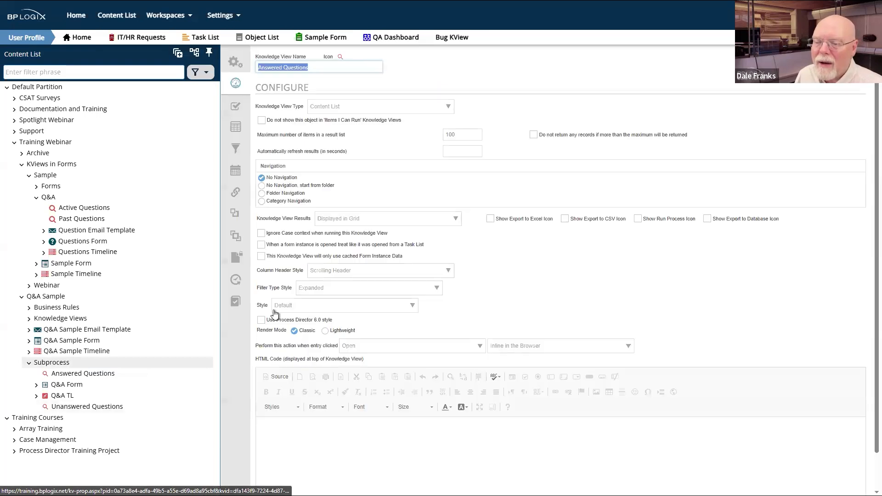
pyautogui.click(261, 320)
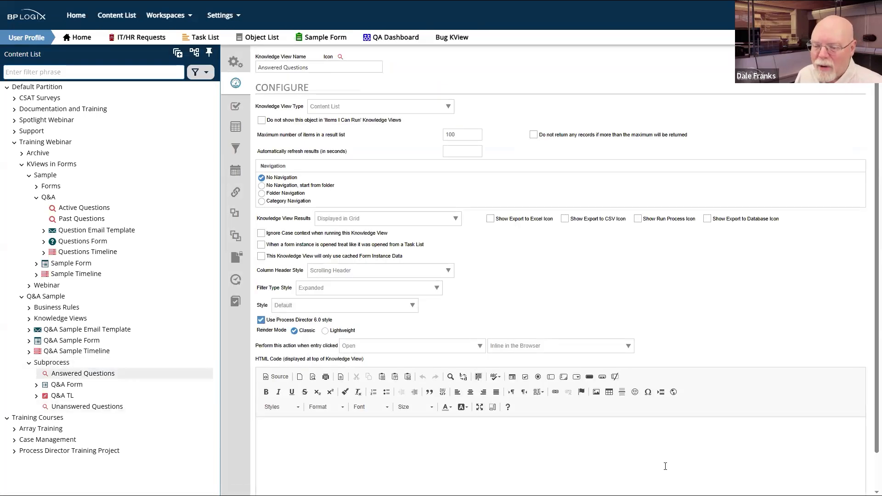
pyautogui.moveTo(845, 57)
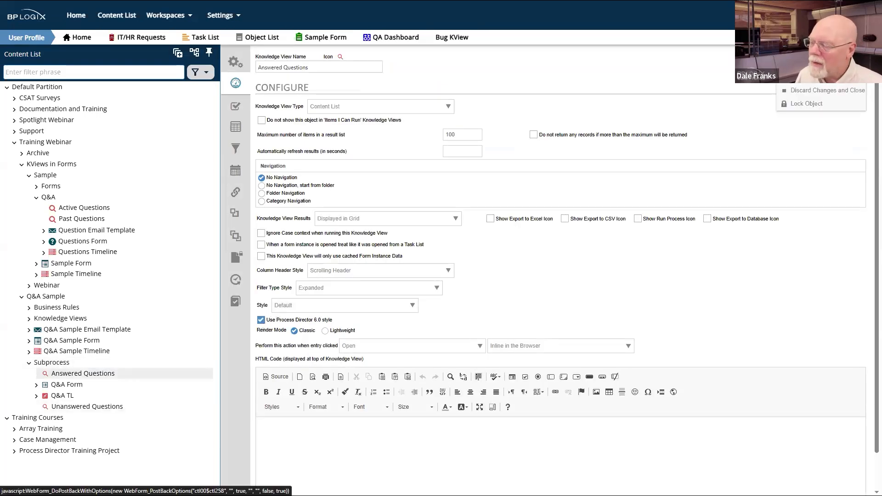
pyautogui.click(822, 77)
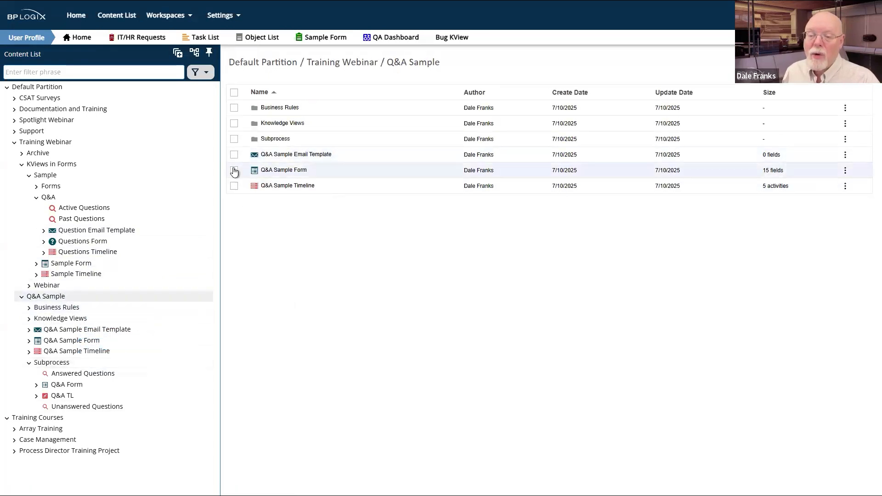
# Step: Run the Q&A Sample Form in a new window to test it
pyautogui.click(234, 172)
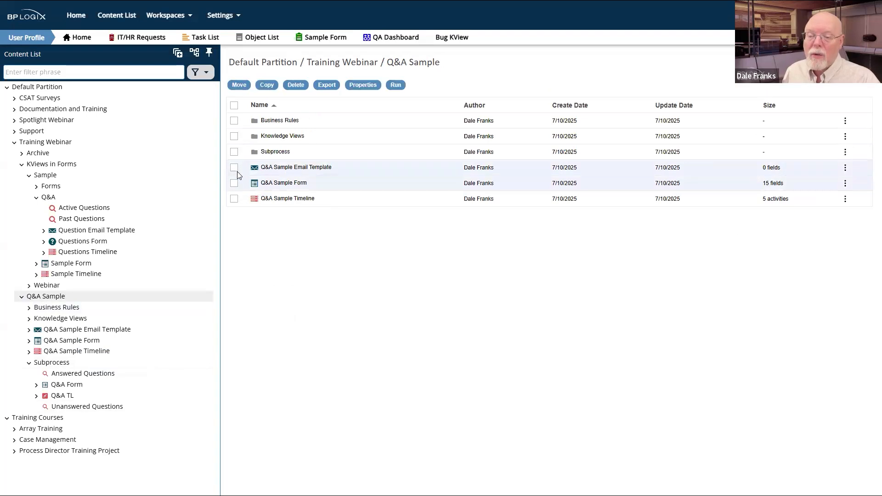
pyautogui.click(234, 182)
pyautogui.click(396, 86)
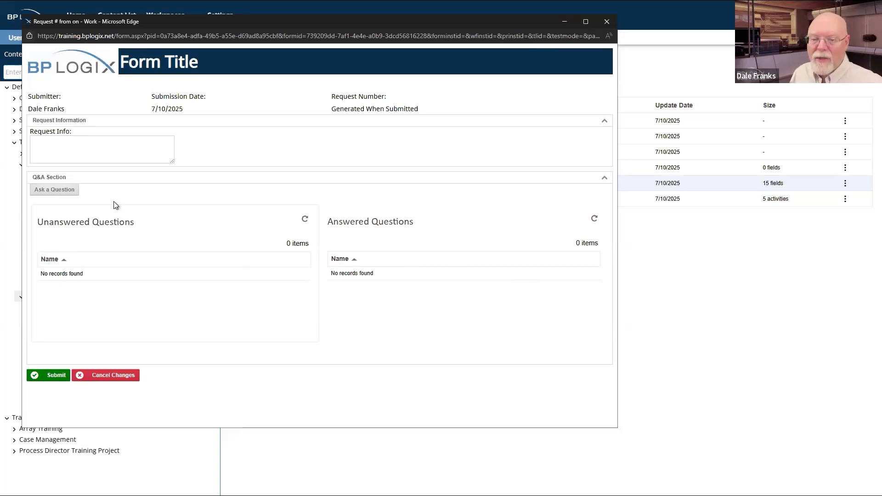
# Step: Enter Request Info text, submit it as request 618, and return to the content list
pyautogui.click(135, 140)
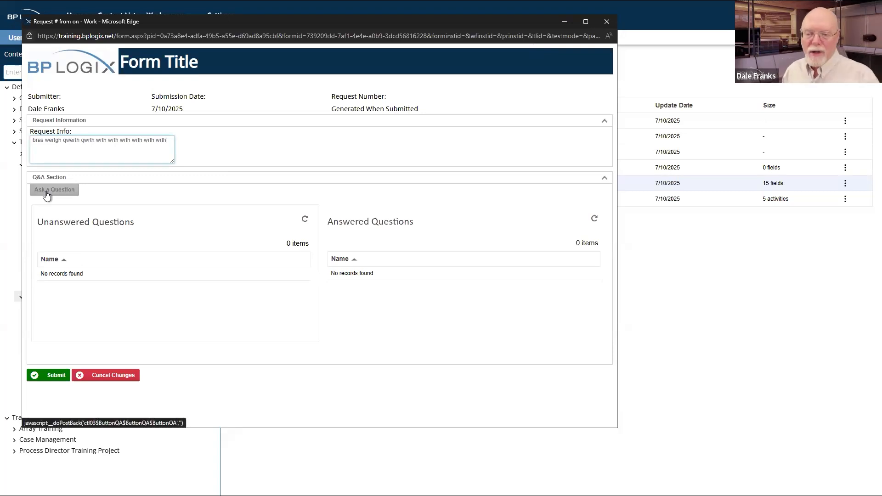
pyautogui.press('Tab')
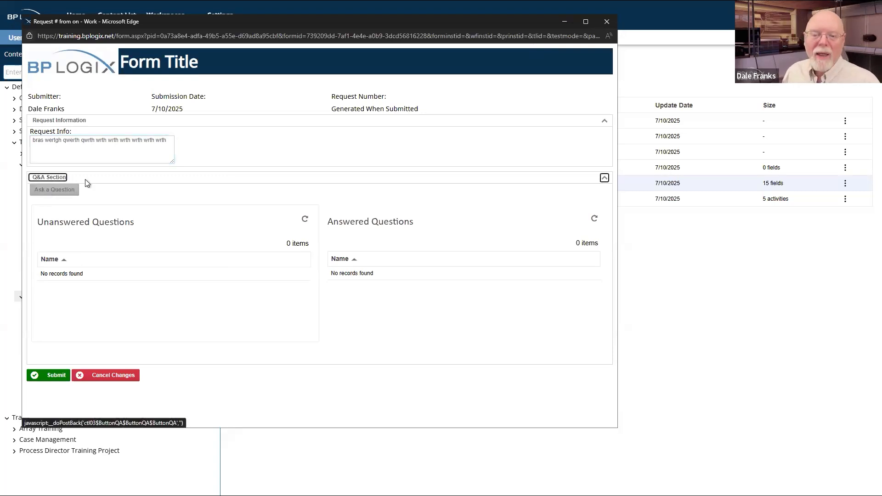
pyautogui.click(288, 146)
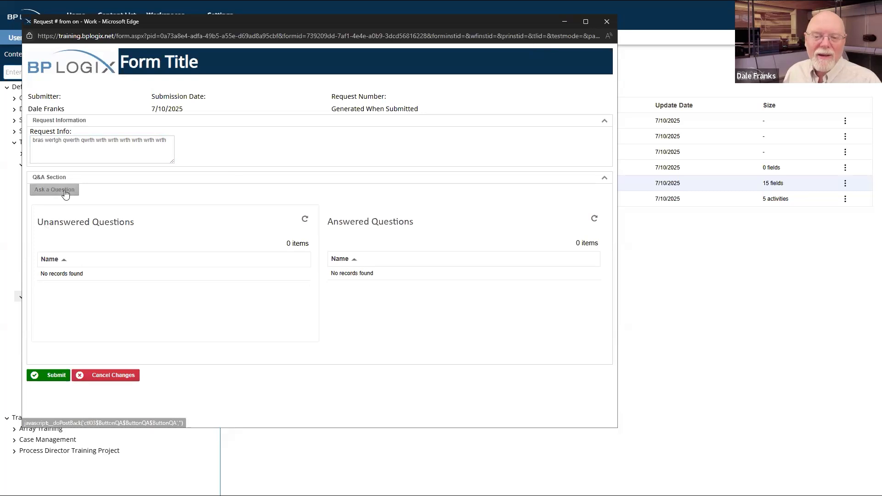
pyautogui.click(54, 374)
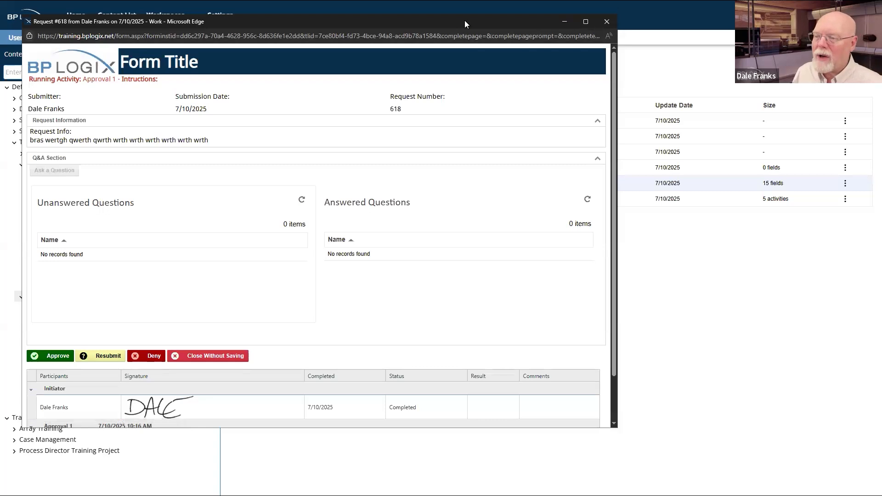
pyautogui.moveTo(464, 20); pyautogui.dragTo(532, 125)
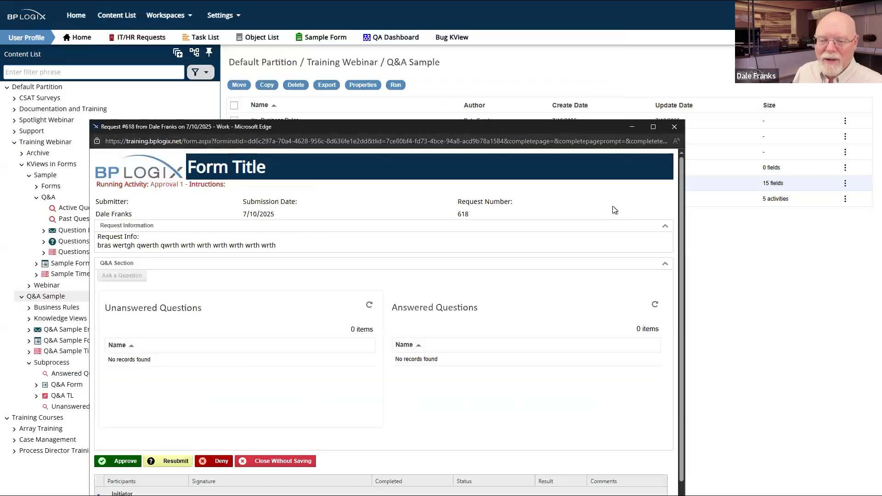
pyautogui.click(754, 320)
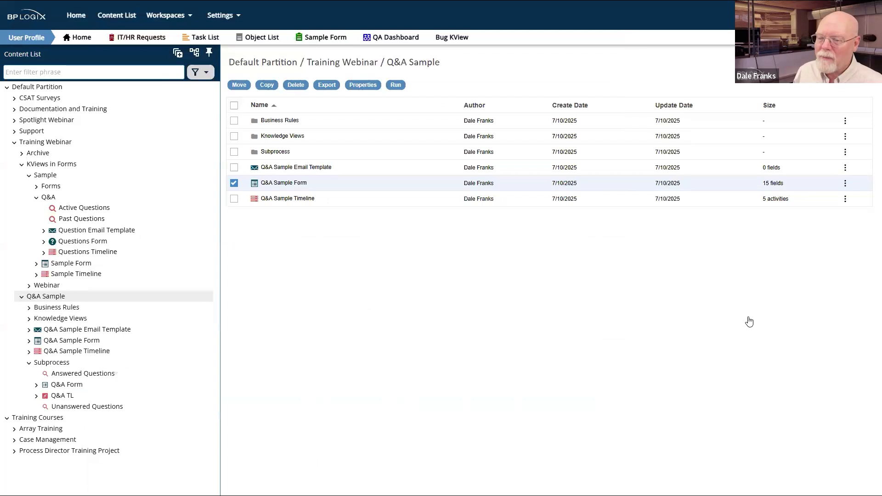
# Step: Set the Ask a Question button's read-only option to 'Field is Enabled When...' and start creating its condition
pyautogui.click(284, 183)
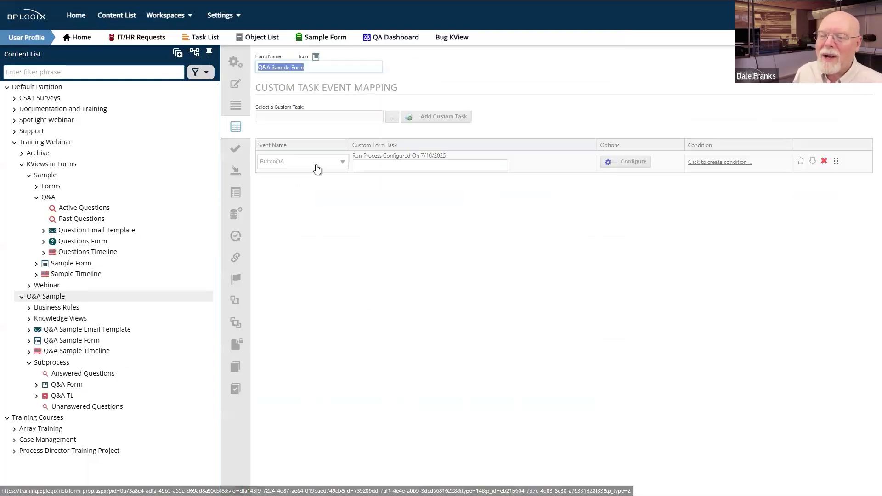
pyautogui.click(234, 91)
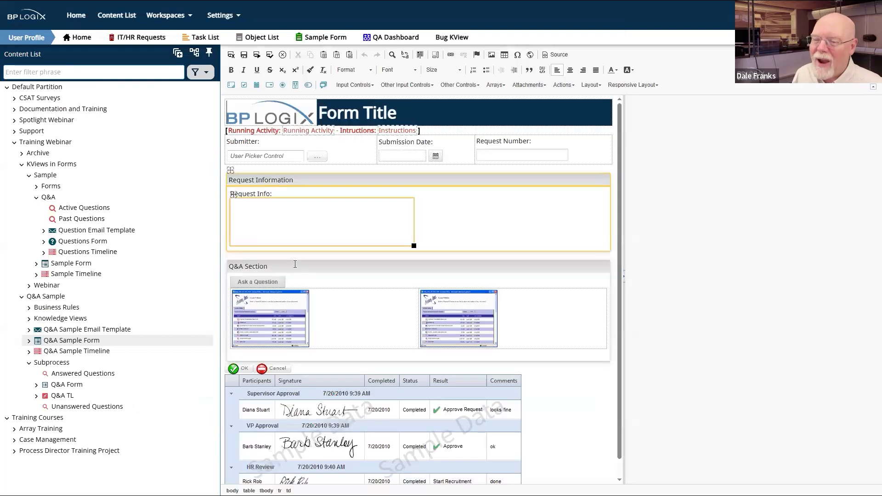
pyautogui.click(255, 281)
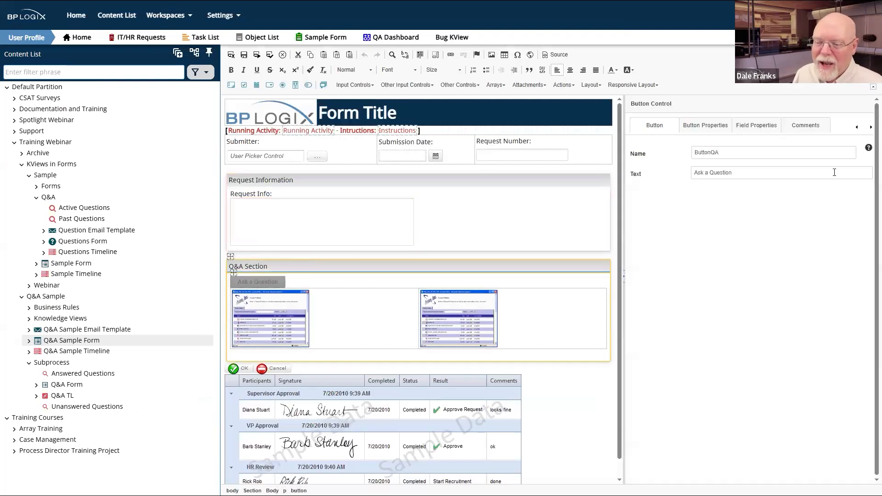
pyautogui.click(758, 128)
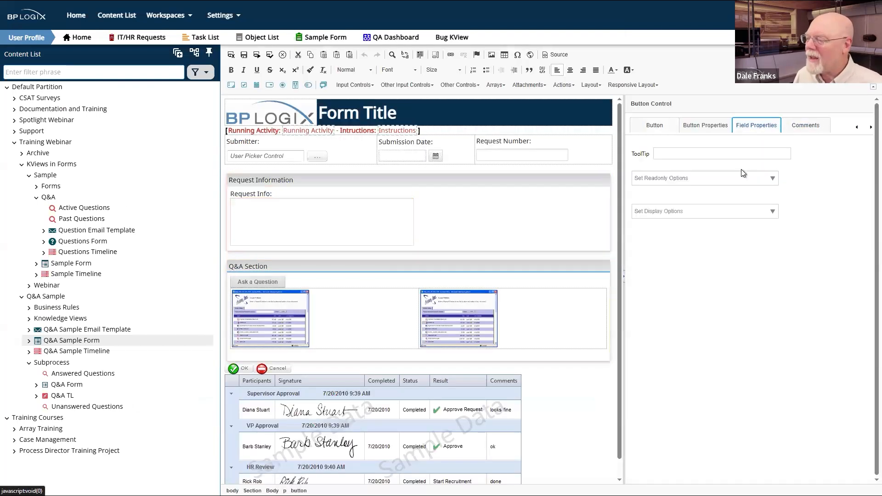
pyautogui.click(773, 179)
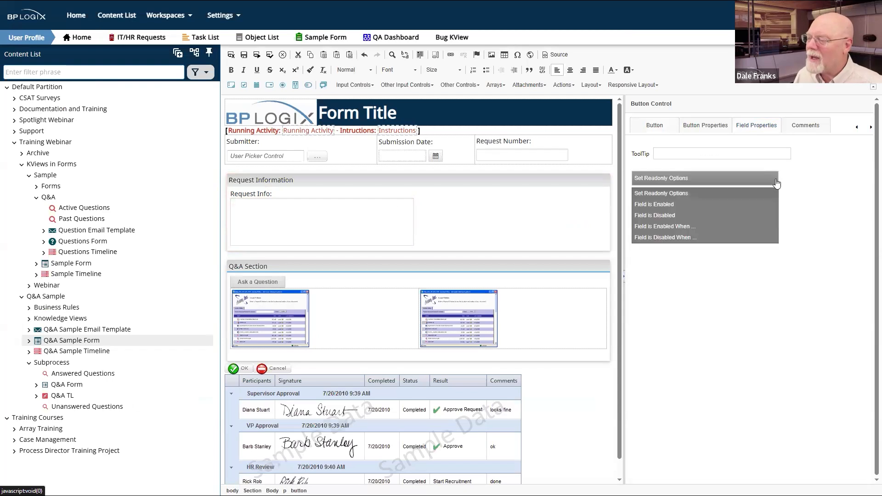
pyautogui.click(664, 228)
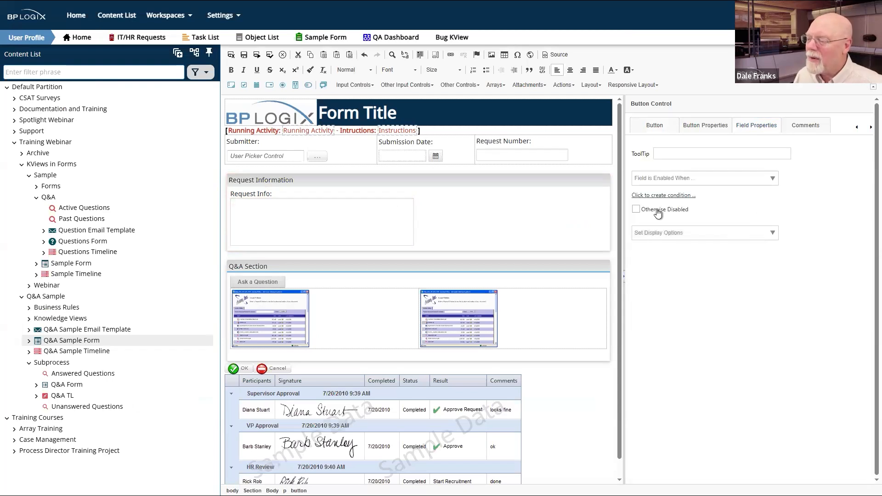
pyautogui.click(669, 195)
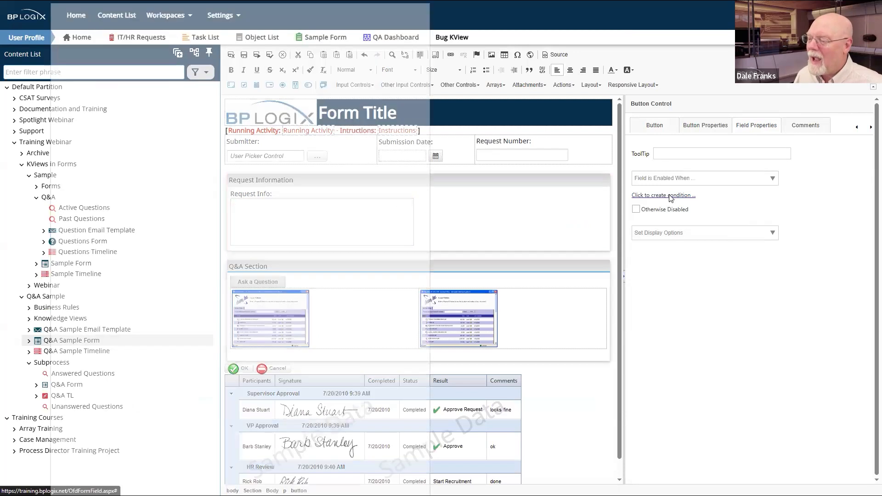
# Step: Add a Timeline > Timeline Status = Active condition to enable the Ask a Question button
pyautogui.click(76, 118)
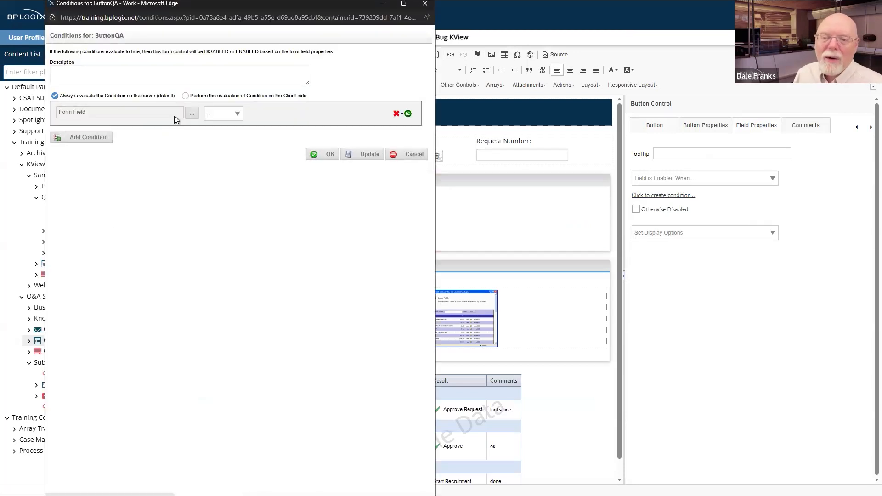
pyautogui.click(191, 116)
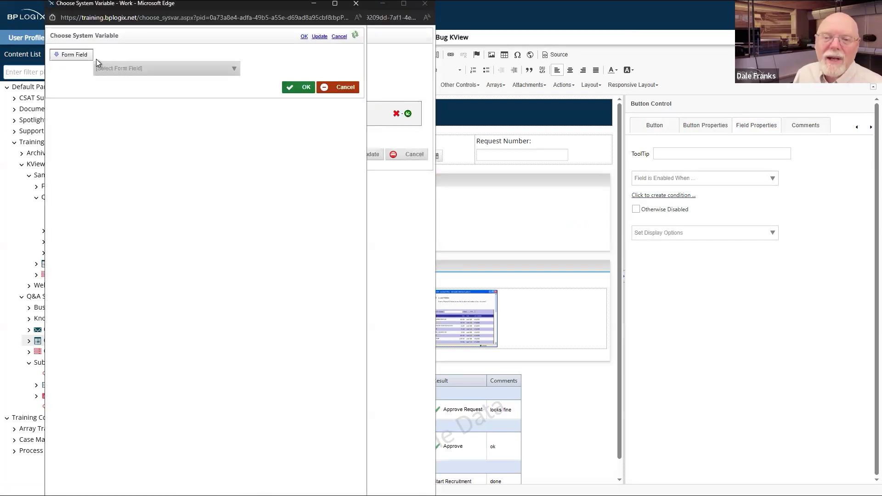
pyautogui.click(72, 54)
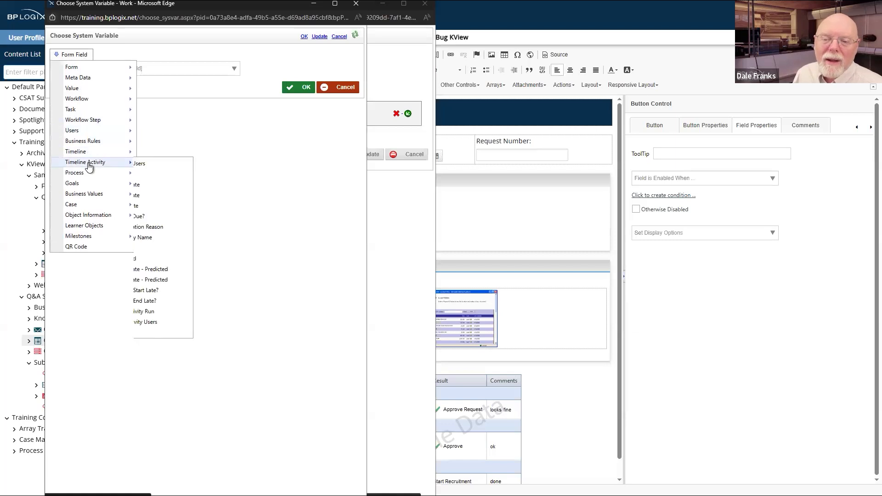
pyautogui.moveTo(94, 152)
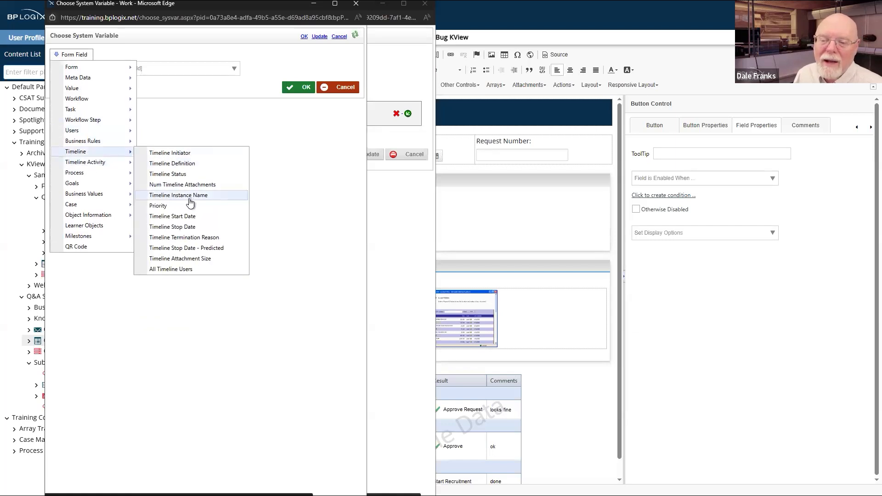
pyautogui.click(197, 174)
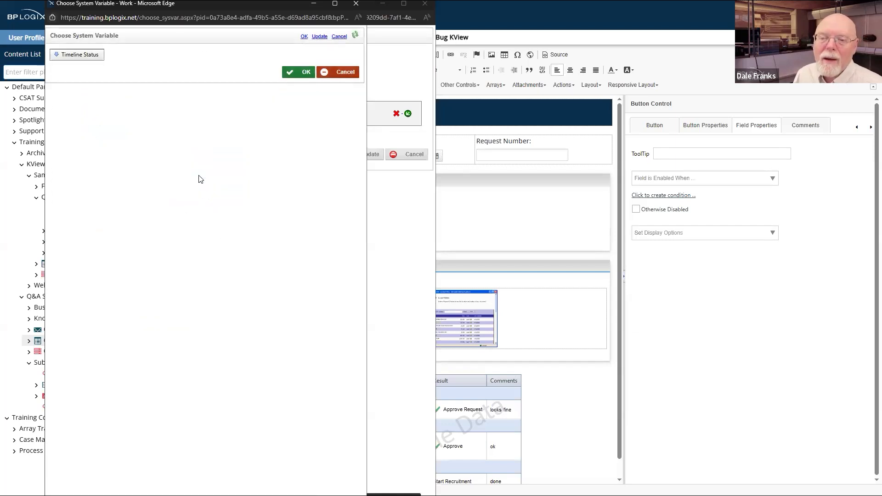
pyautogui.click(305, 72)
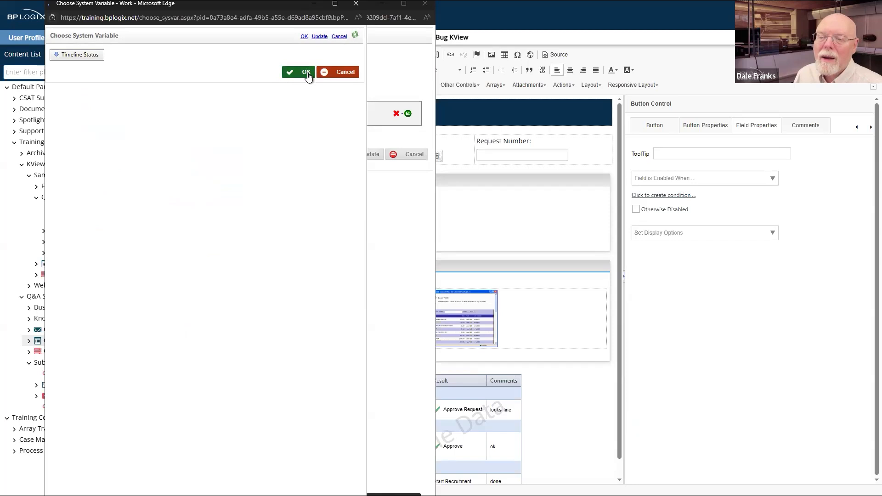
pyautogui.click(316, 120)
pyautogui.click(274, 144)
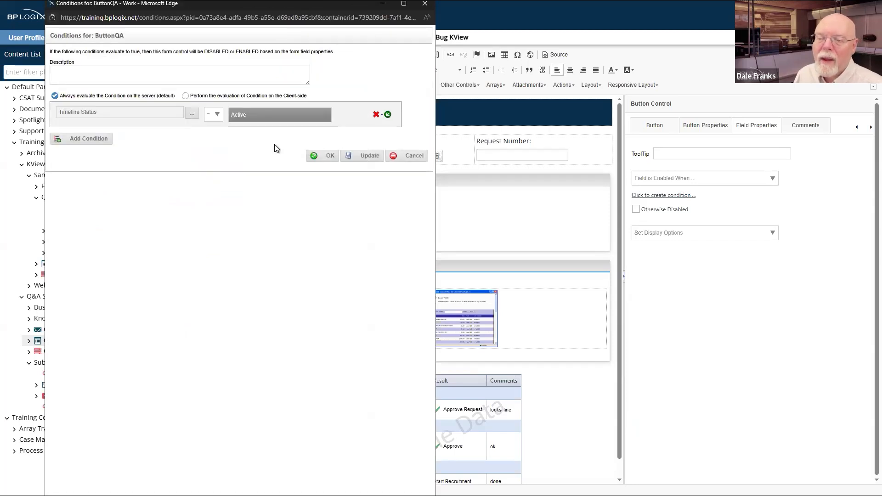
pyautogui.click(327, 156)
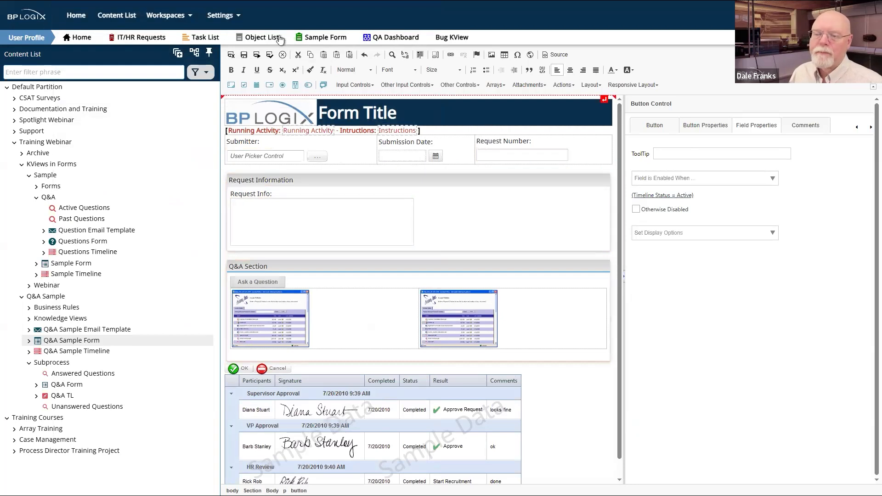
# Step: Check in the edited Q&A Sample Form and reload request 618's window to pick up the change
pyautogui.click(230, 57)
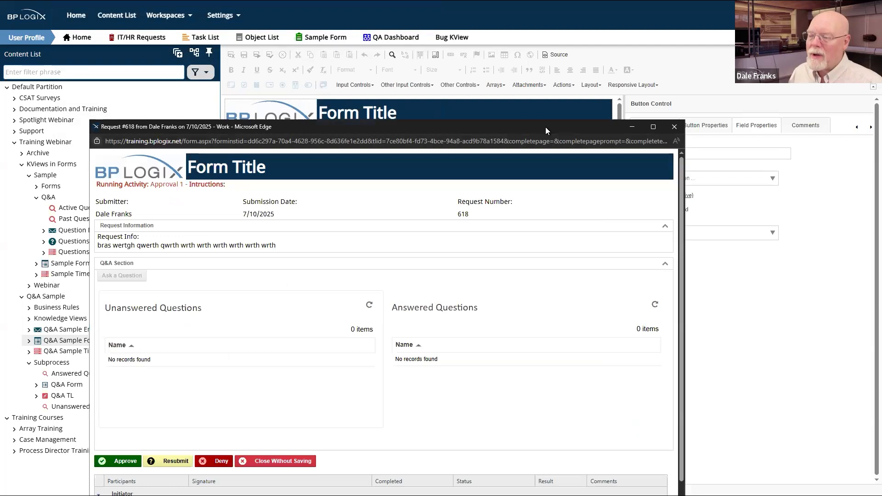
pyautogui.moveTo(545, 127); pyautogui.dragTo(457, 262)
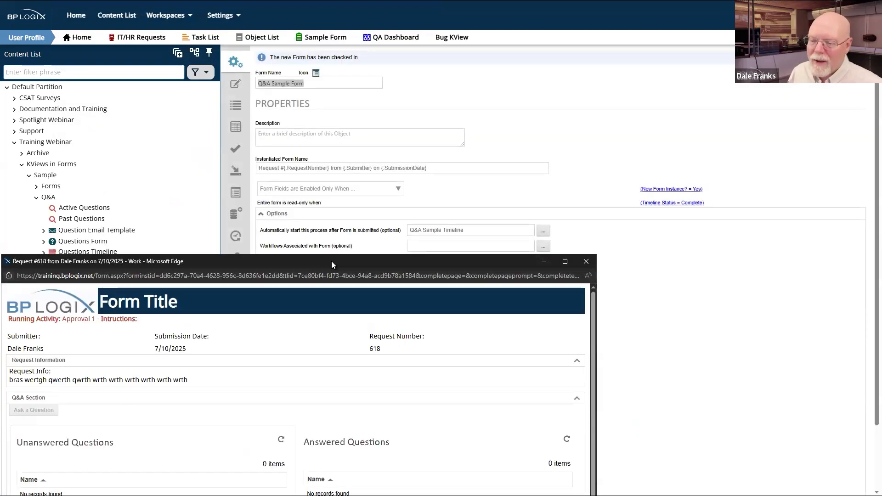
pyautogui.moveTo(332, 261); pyautogui.dragTo(557, 78)
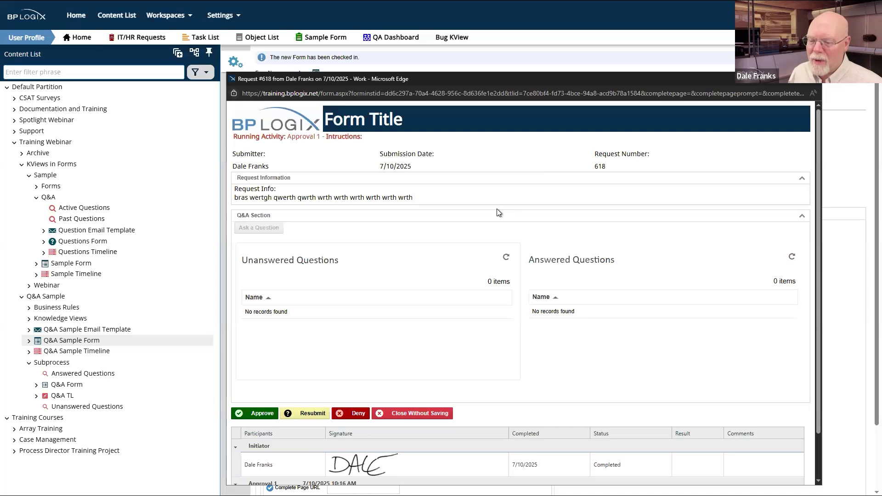
pyautogui.rightClick(498, 209)
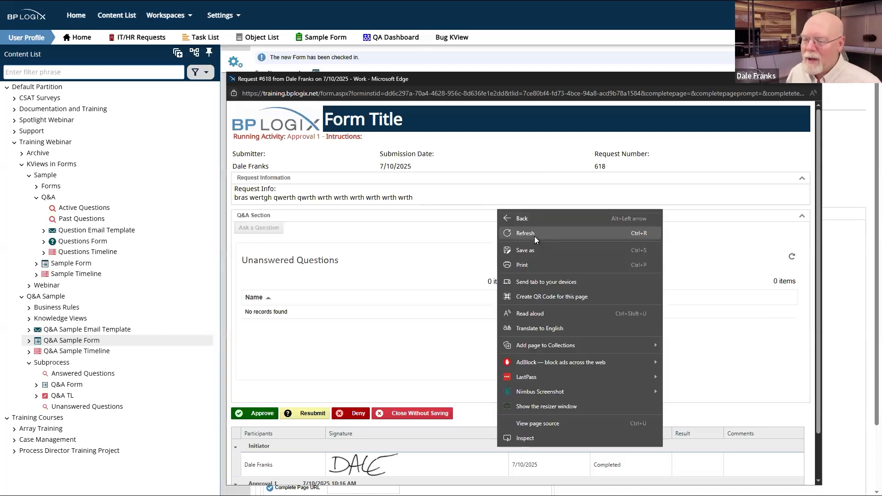
pyautogui.click(533, 236)
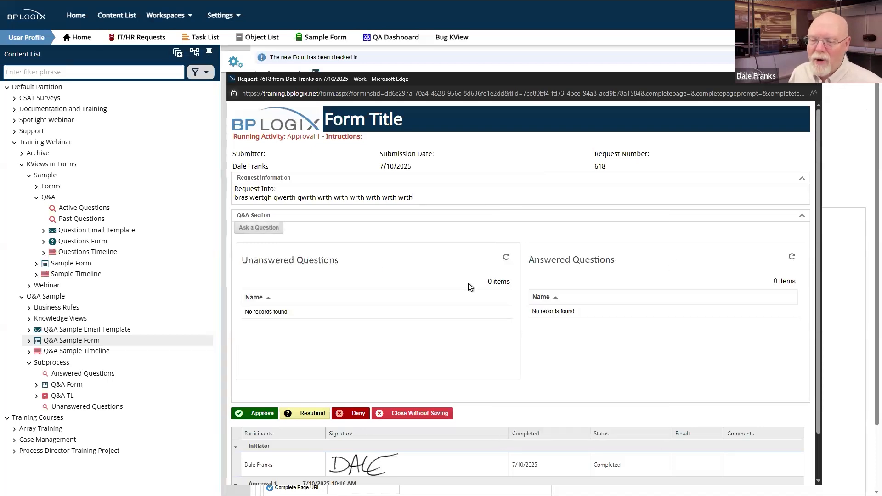
# Step: Submit a question from request 618 and review its Unanswered and Answered Questions panels
pyautogui.click(261, 228)
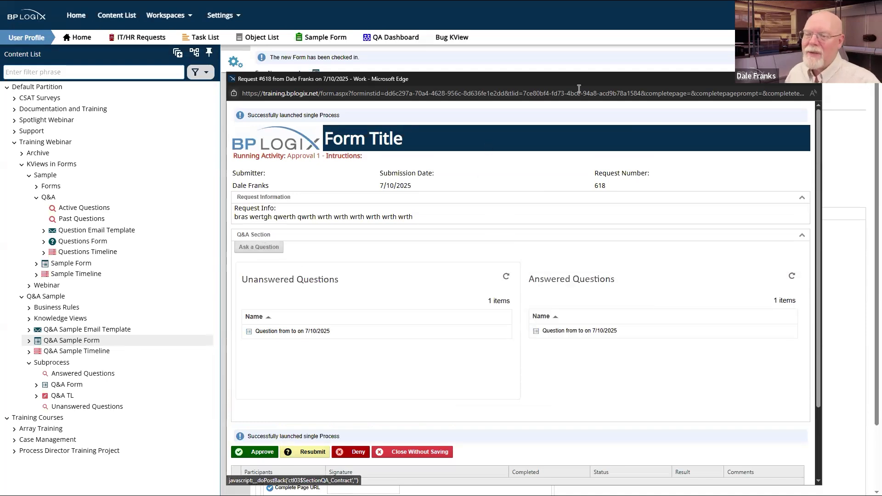
pyautogui.moveTo(588, 81); pyautogui.dragTo(588, 91)
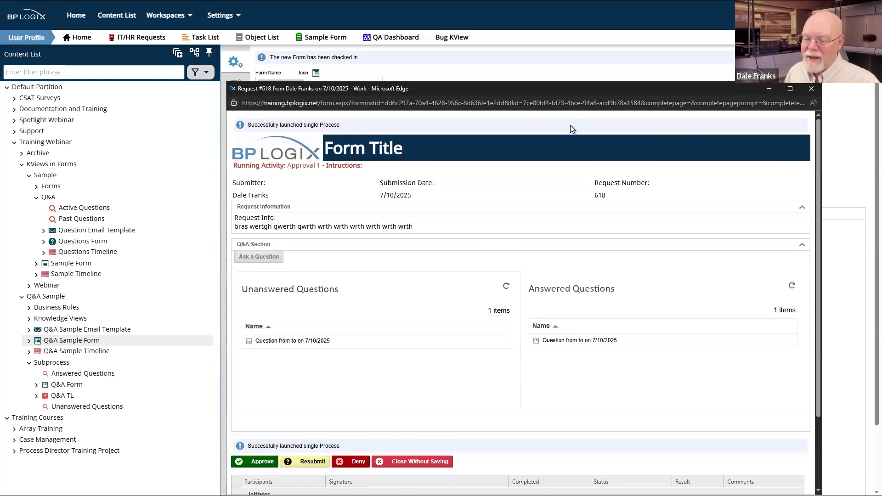
pyautogui.moveTo(588, 90); pyautogui.dragTo(593, 55)
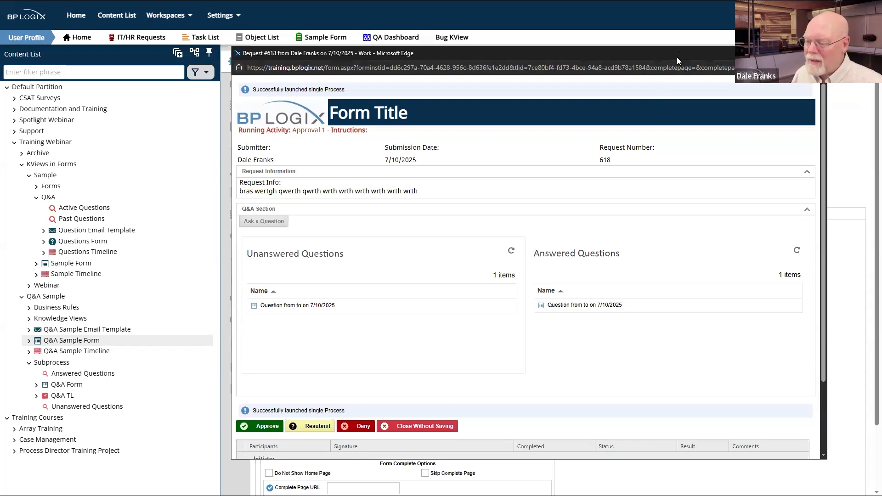
pyautogui.moveTo(676, 57); pyautogui.dragTo(712, 140)
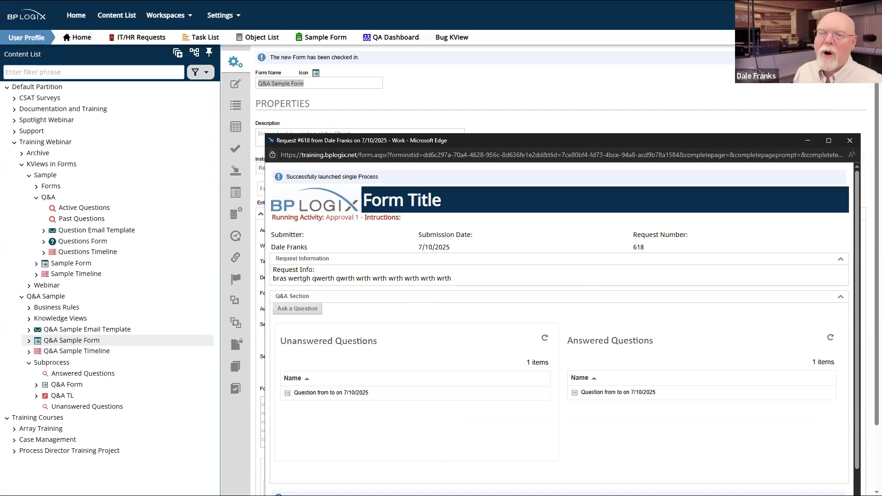
# Step: Open request 618 from the Task List and approve its Approval 2 step
pyautogui.click(209, 40)
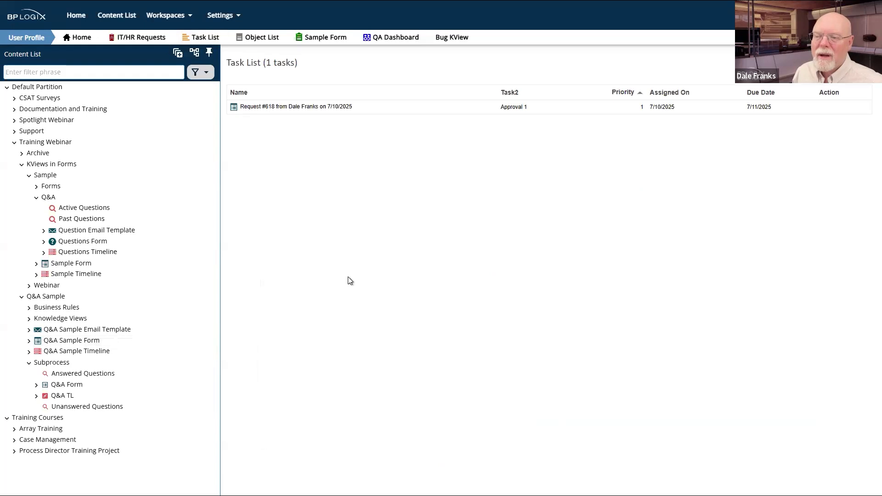
pyautogui.click(305, 107)
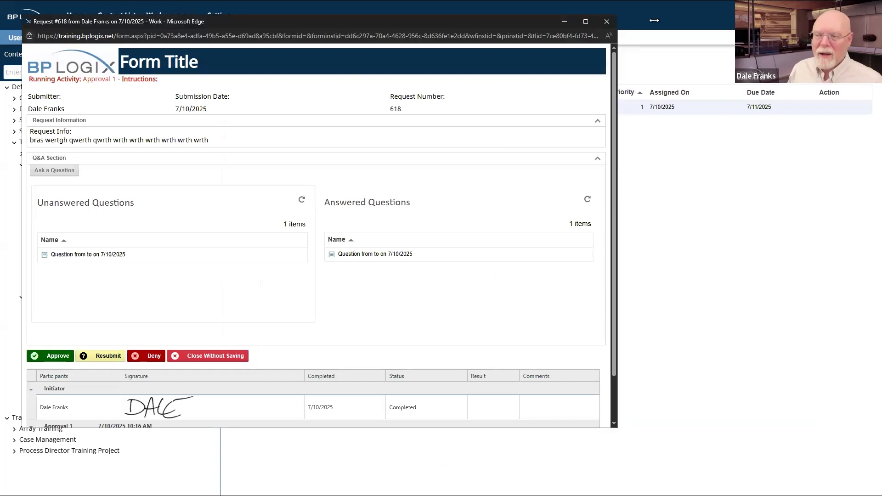
pyautogui.click(606, 21)
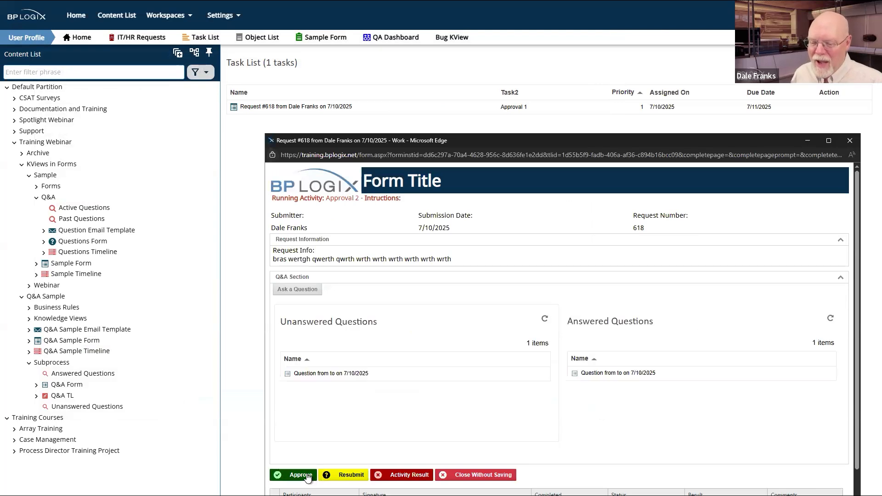
pyautogui.click(307, 474)
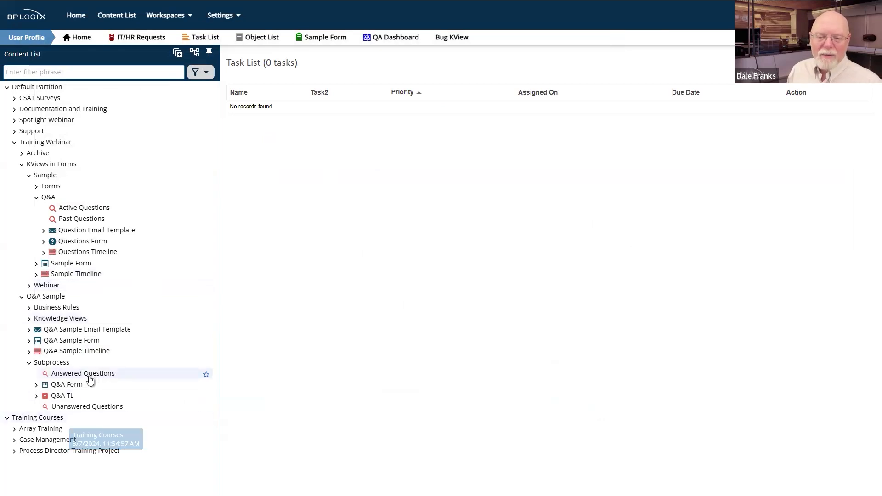
# Step: Expand the Q&A Sample Form in the Q&A Sample folder and select it
pyautogui.click(30, 342)
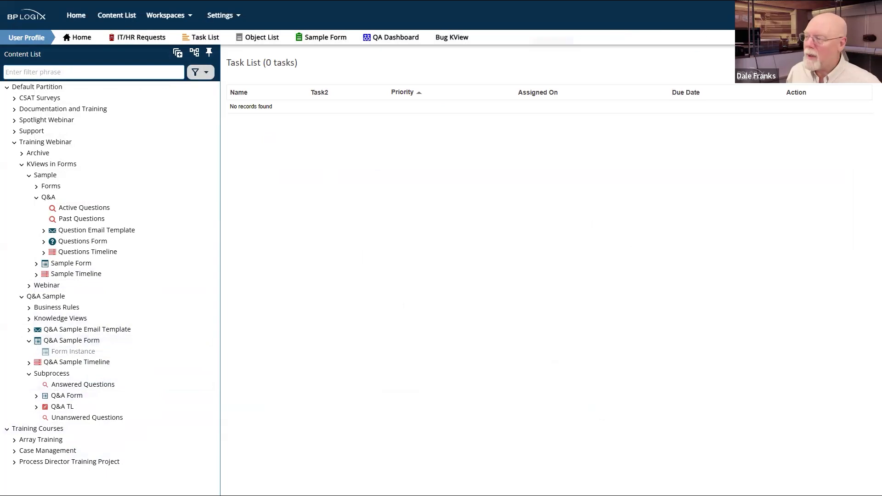
pyautogui.moveTo(87, 329); pyautogui.dragTo(57, 320)
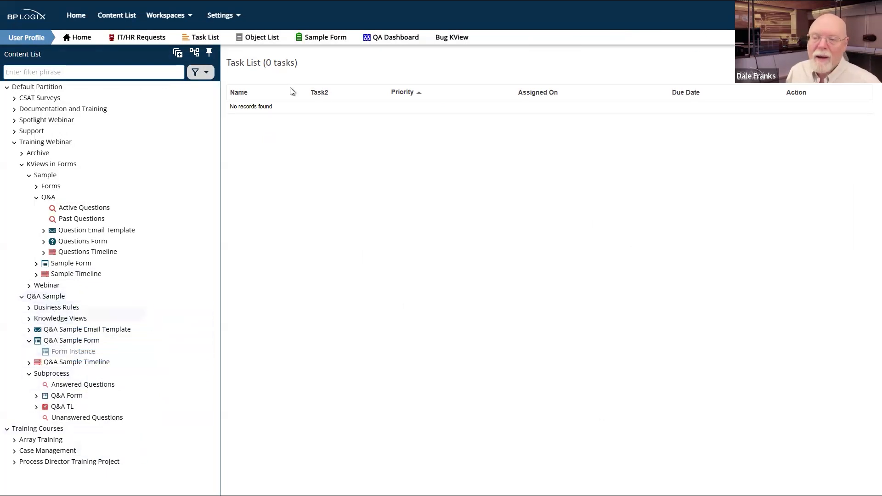
pyautogui.click(234, 170)
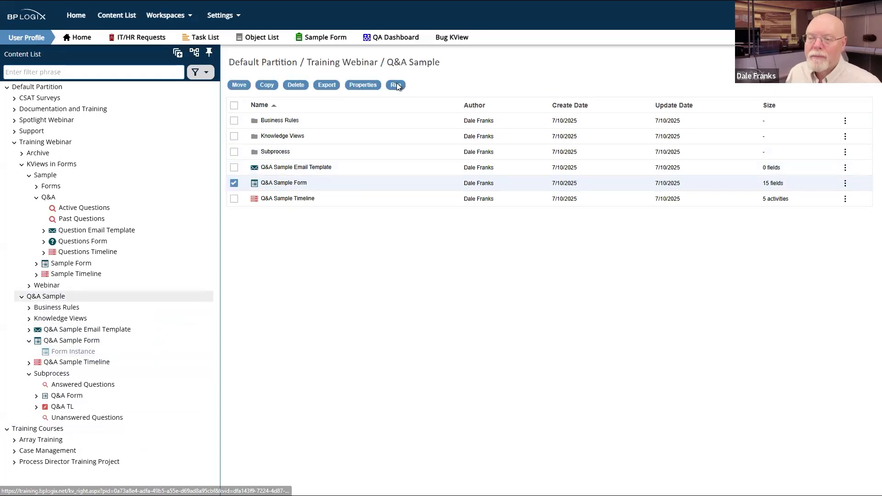
# Step: Preview a blank Q&A Sample Form, then list its Form Instances and review Request #618
pyautogui.click(396, 86)
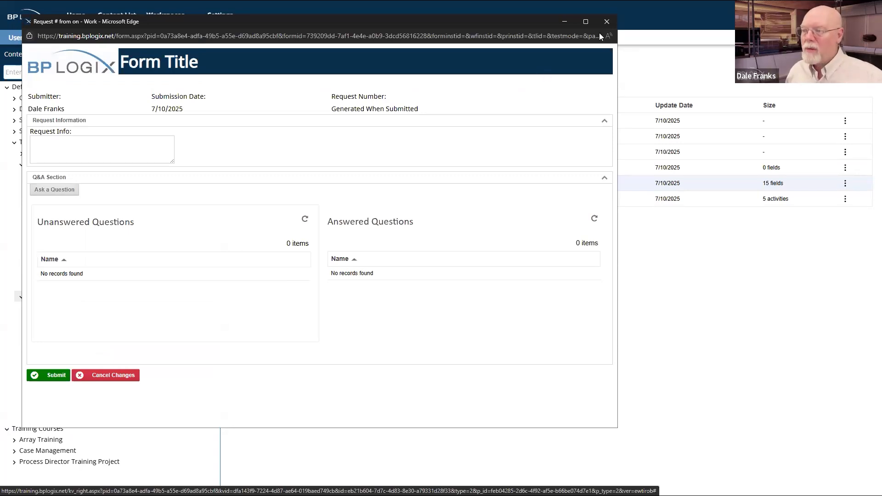
pyautogui.click(606, 21)
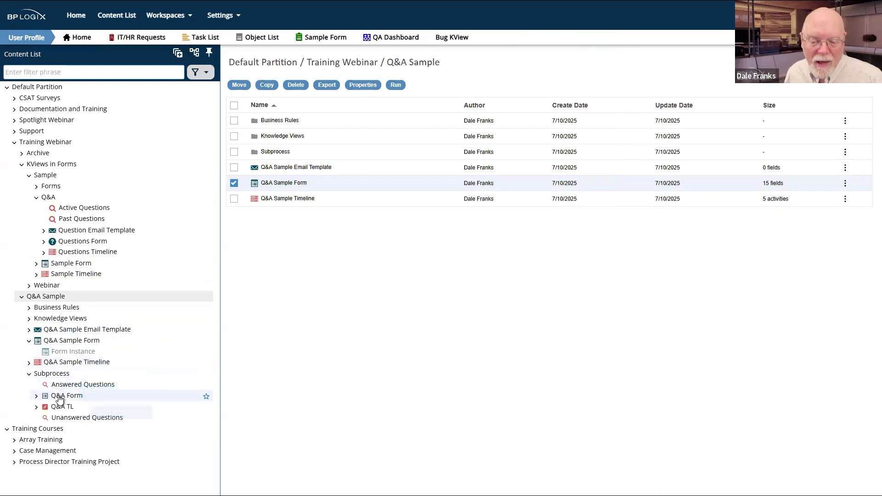
pyautogui.click(86, 355)
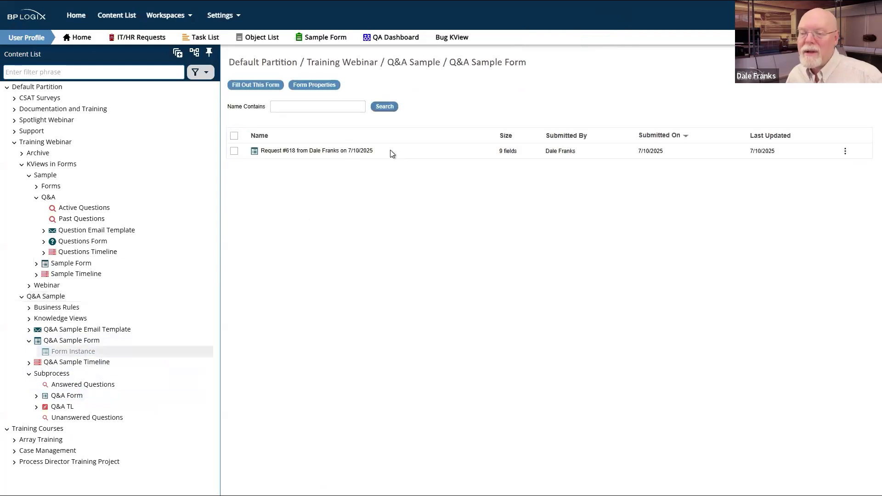
pyautogui.click(316, 151)
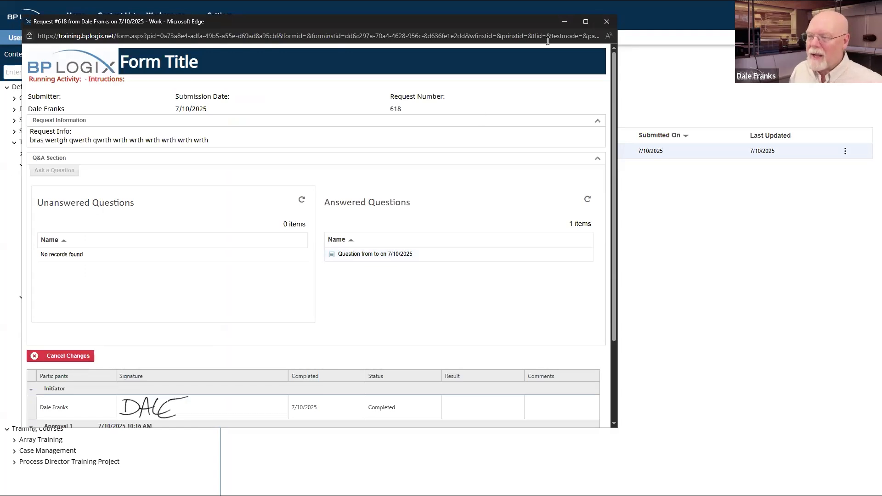
pyautogui.click(606, 23)
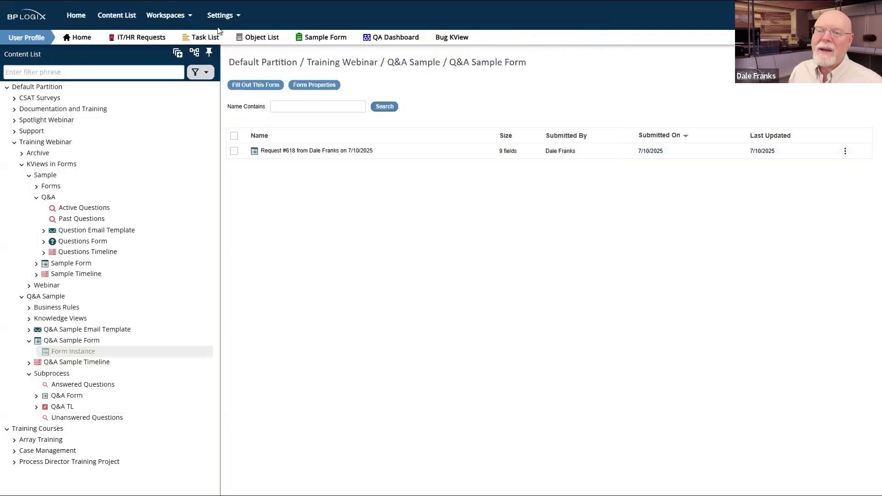
# Step: Switch to the Admin Profile workspace, then back to the User Profile workspace
pyautogui.click(175, 15)
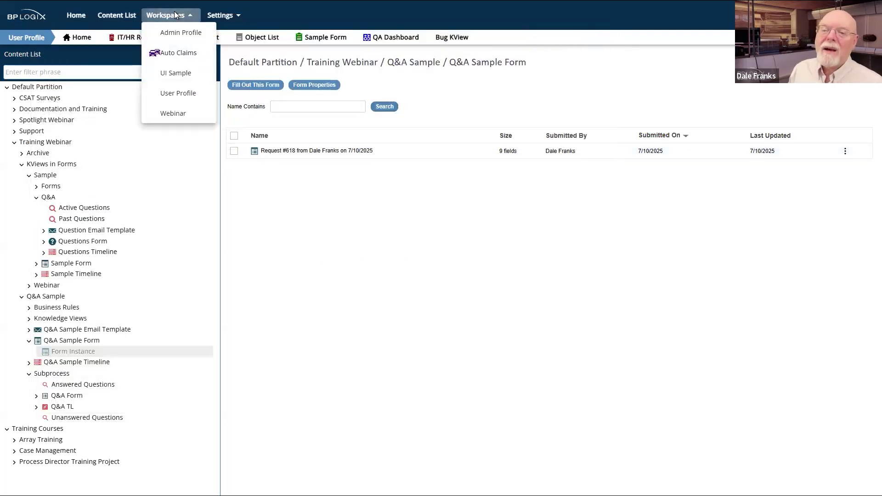
pyautogui.click(191, 35)
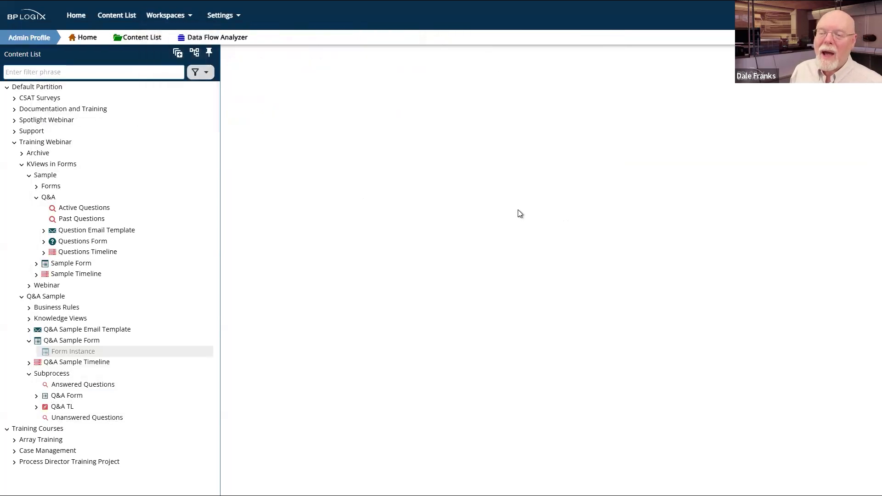
pyautogui.click(169, 15)
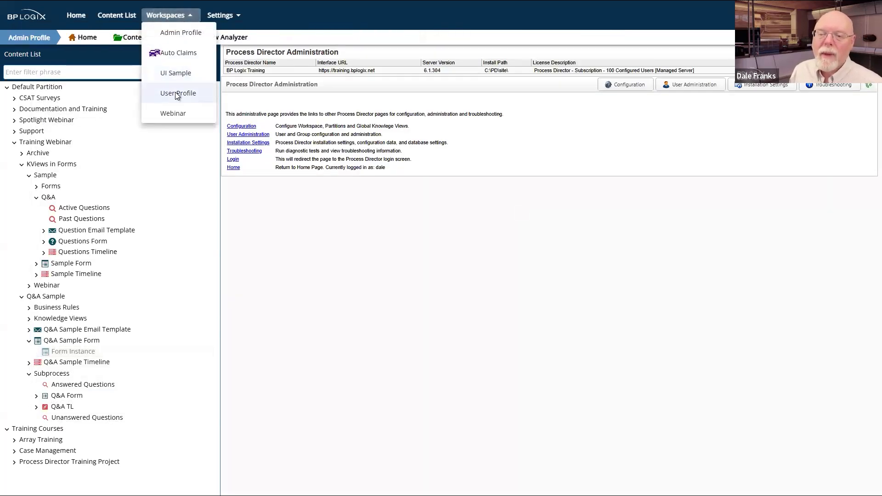
pyautogui.click(179, 93)
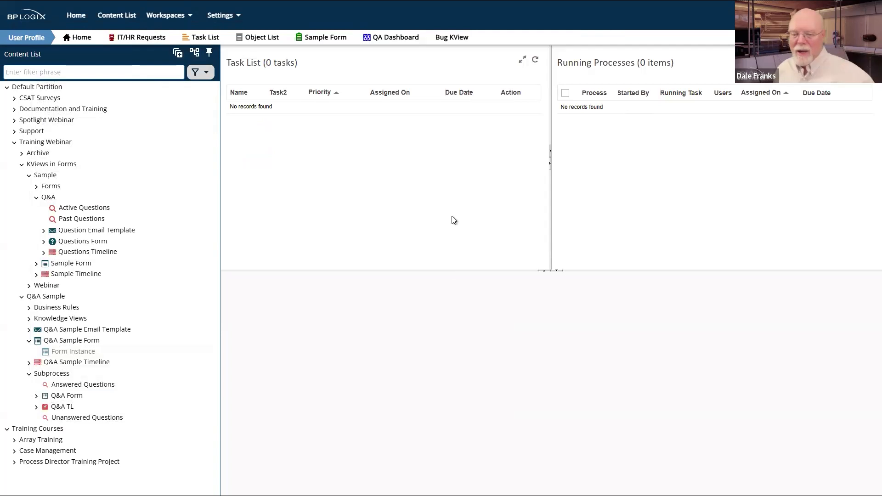
# Step: Add a second activity to the Q&A TL timeline and name it Ask a Question
pyautogui.click(52, 407)
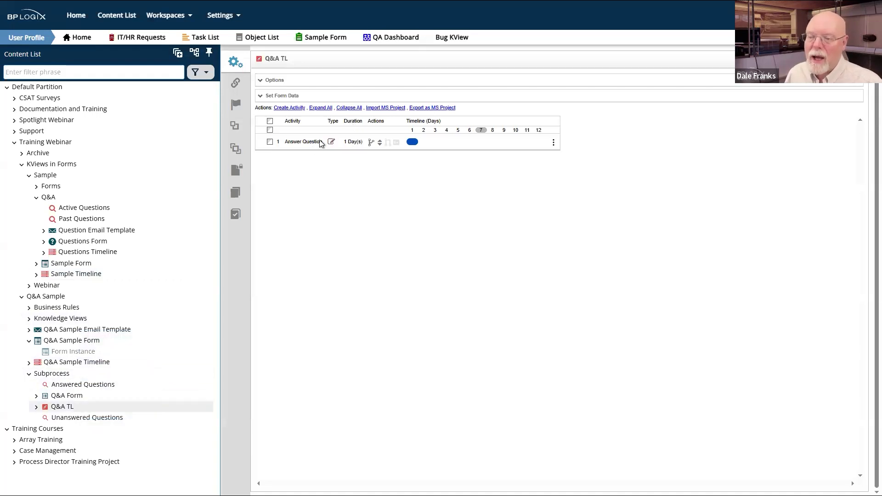
pyautogui.click(281, 112)
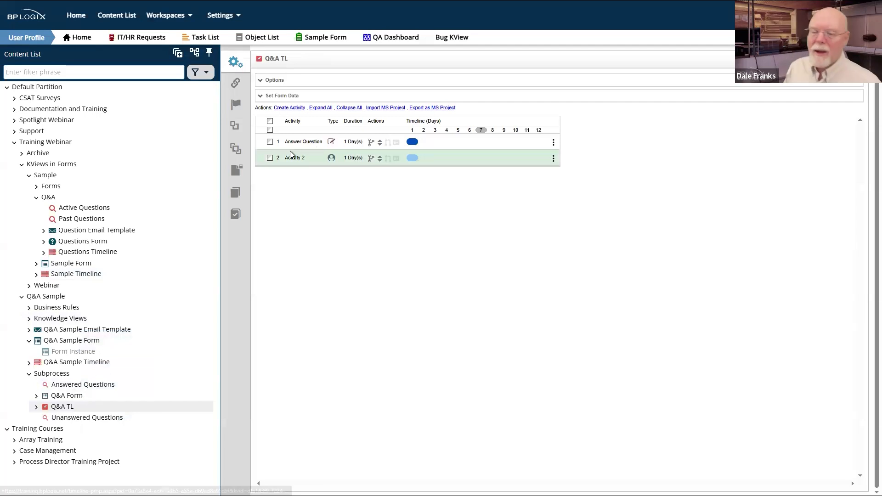
pyautogui.click(295, 158)
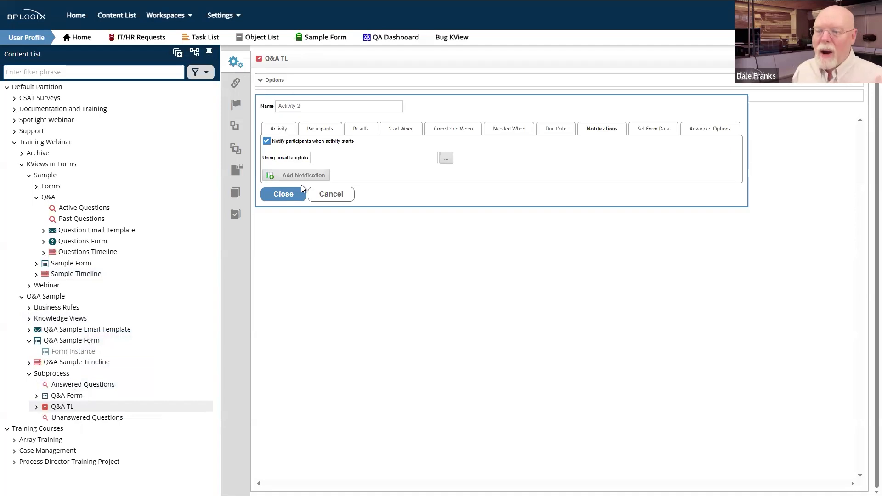
pyautogui.tripleClick(318, 107)
pyautogui.write('Ask')
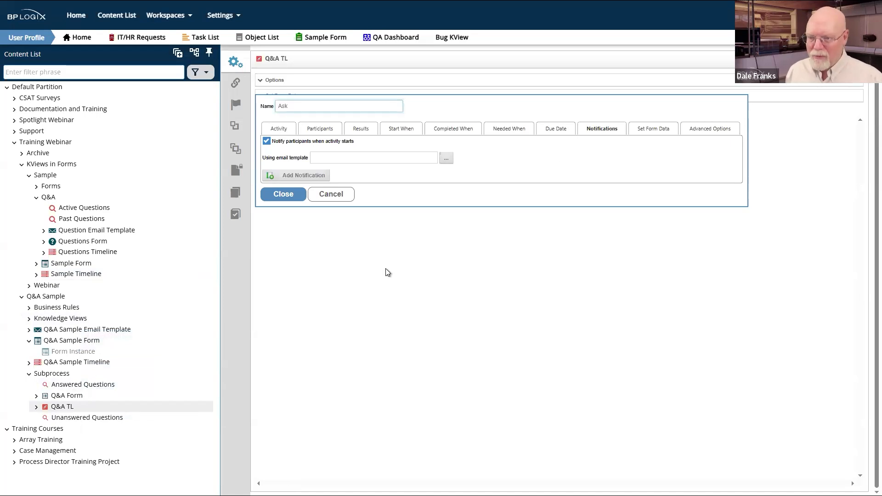
pyautogui.write('a Qu')
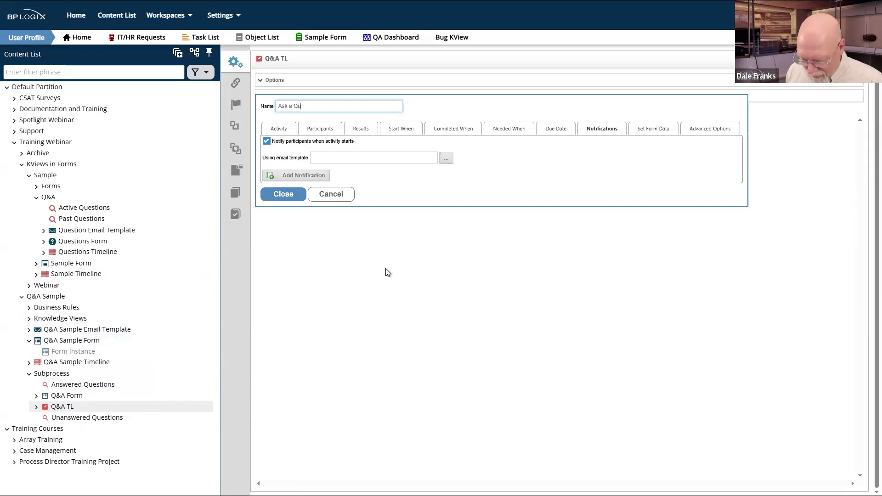
pyautogui.write('es')
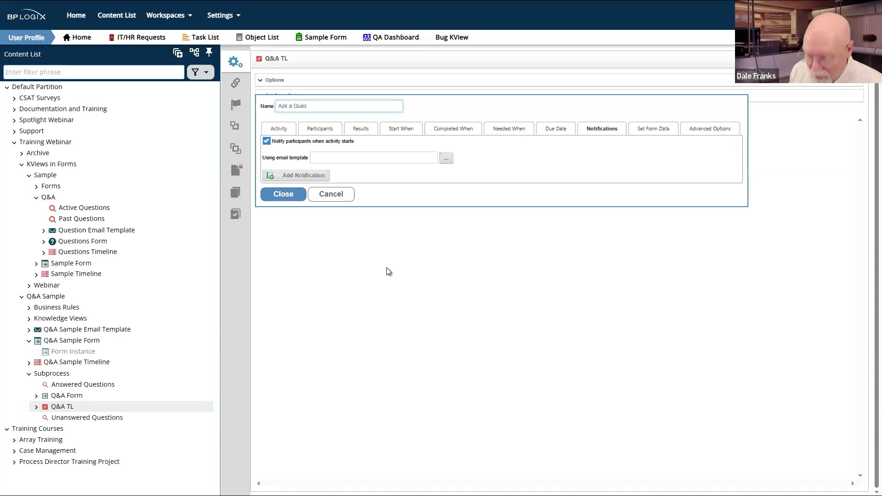
pyautogui.write('rtioon')
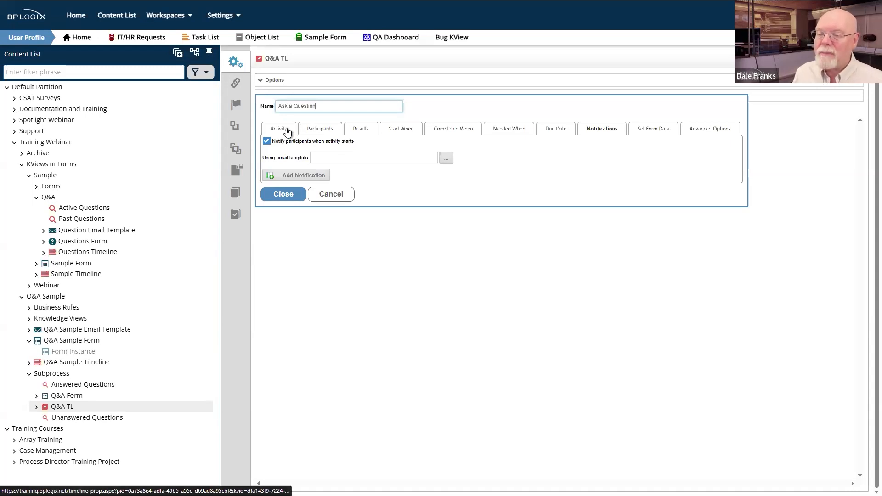
# Step: Give the Ask a Question activity a result named Ask Question
pyautogui.click(326, 131)
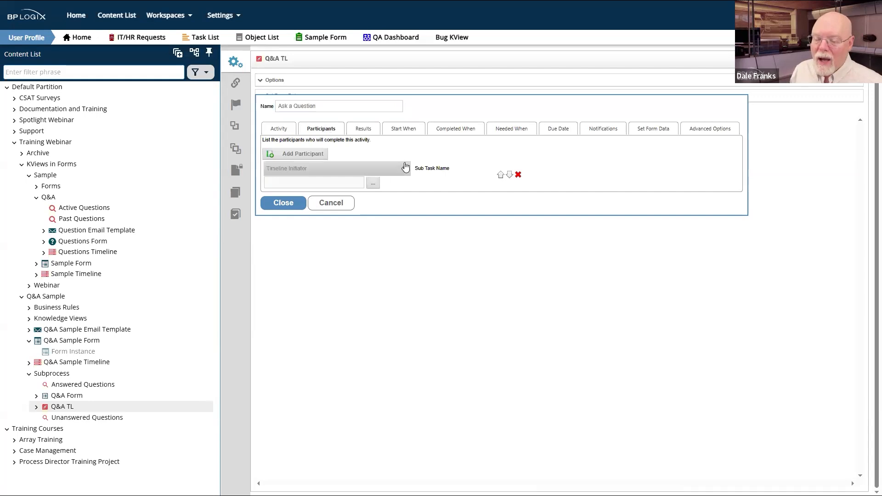
pyautogui.click(363, 130)
pyautogui.click(288, 155)
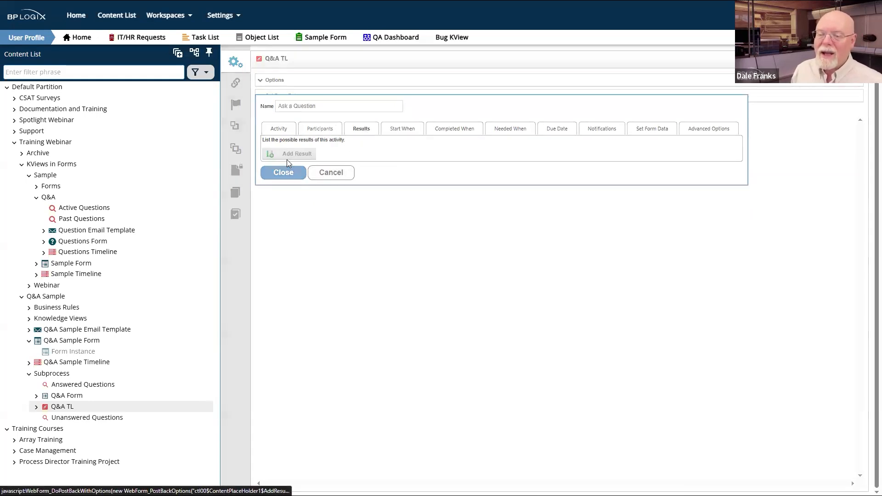
pyautogui.click(288, 168)
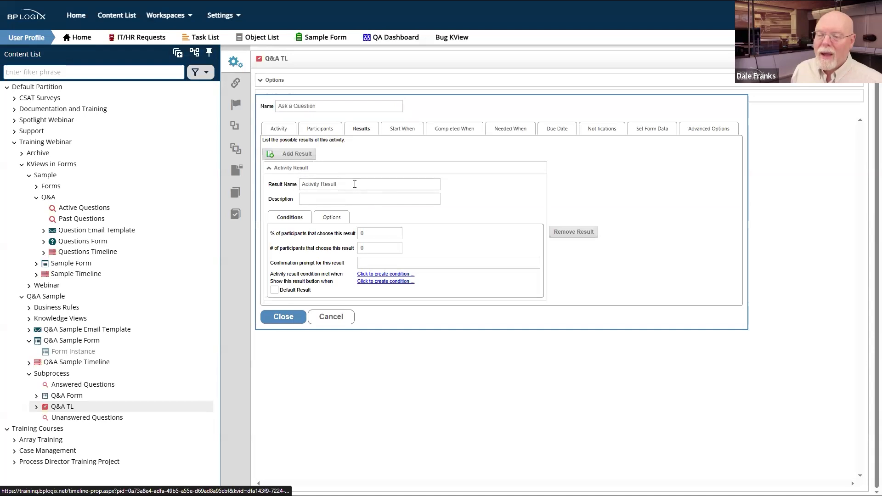
pyautogui.write('As')
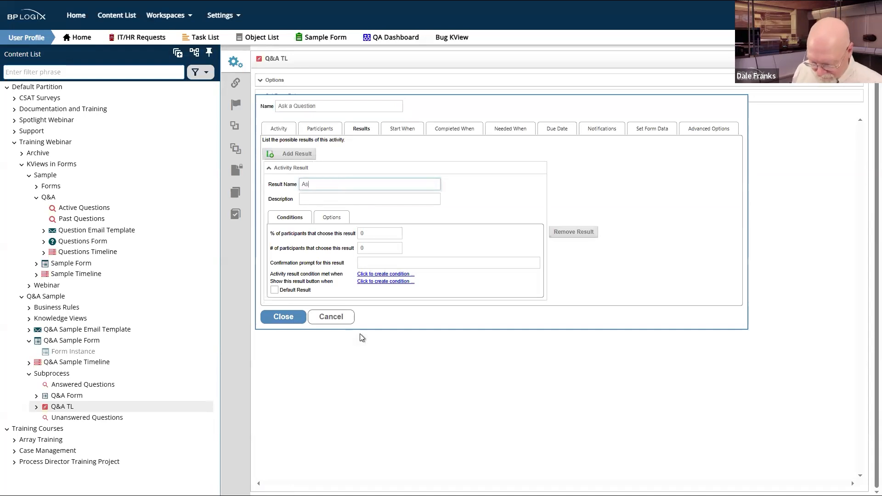
pyautogui.write('k Questio')
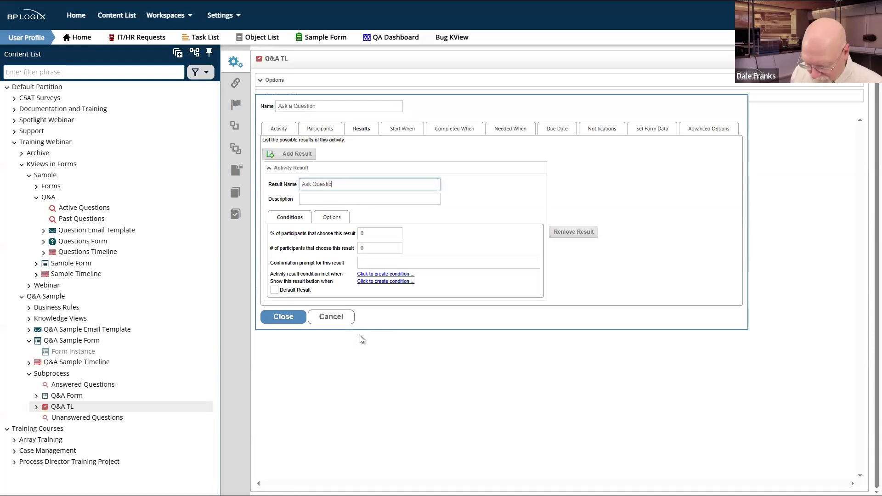
pyautogui.moveTo(378, 298); pyautogui.dragTo(351, 307)
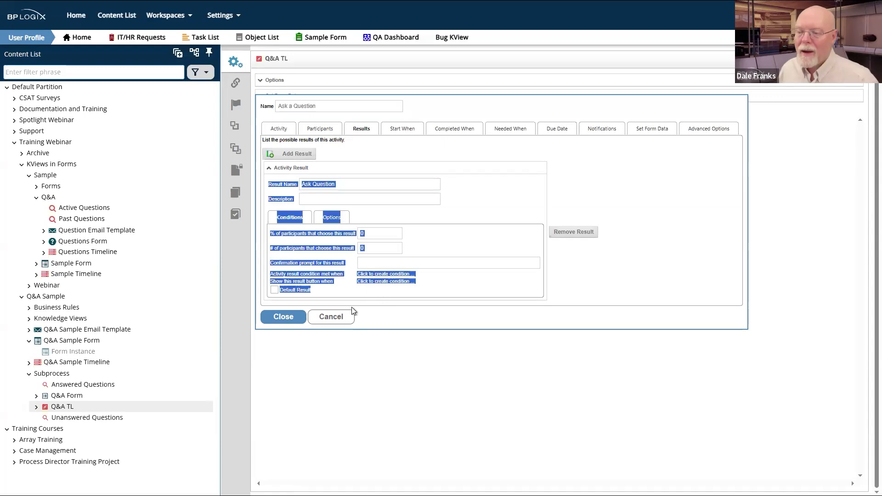
# Step: Turn off 'Notify participants when activity starts' and close the activity settings
pyautogui.click(606, 132)
pyautogui.click(266, 141)
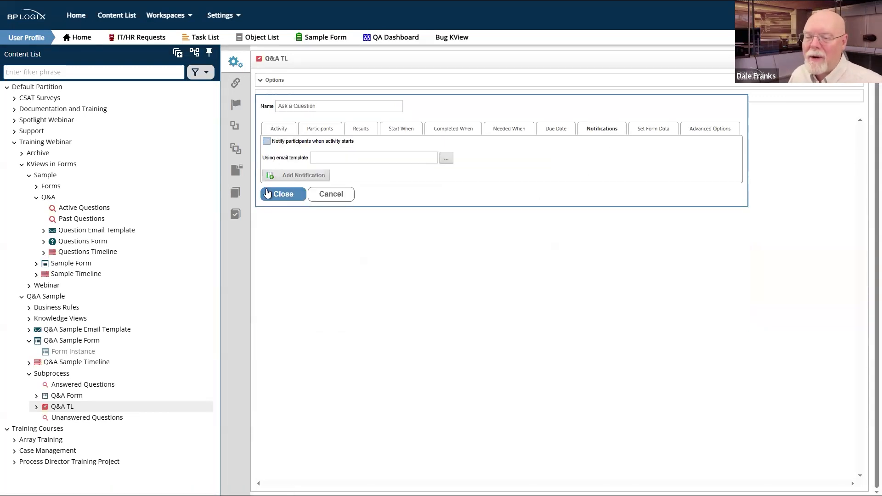
pyautogui.click(283, 195)
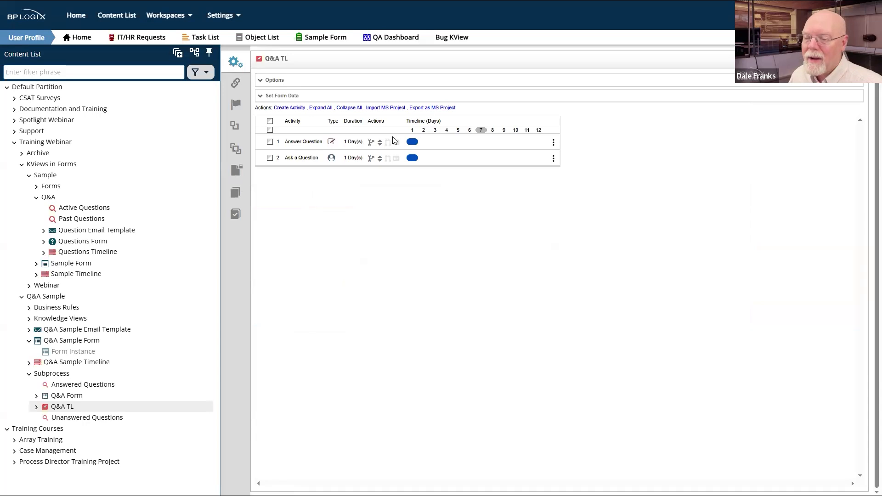
# Step: Remove the Answer Question dependency from the Ask a Question activity
pyautogui.moveTo(391, 157); pyautogui.dragTo(395, 144)
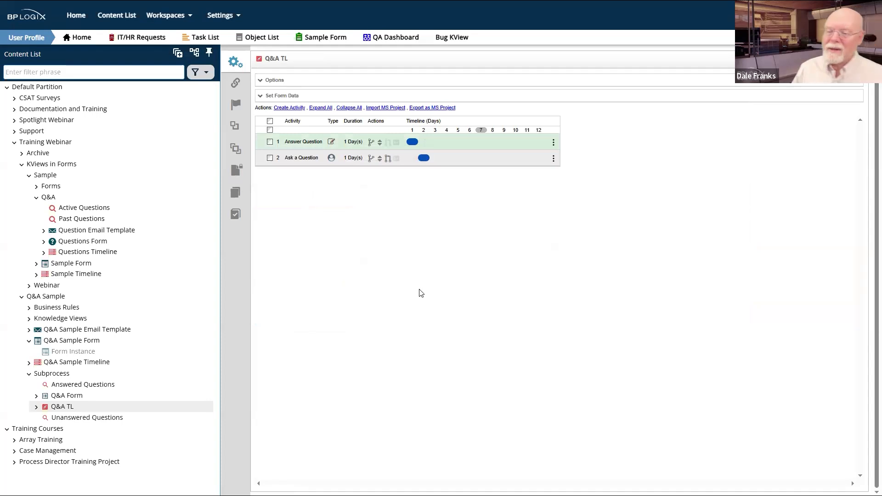
pyautogui.click(387, 161)
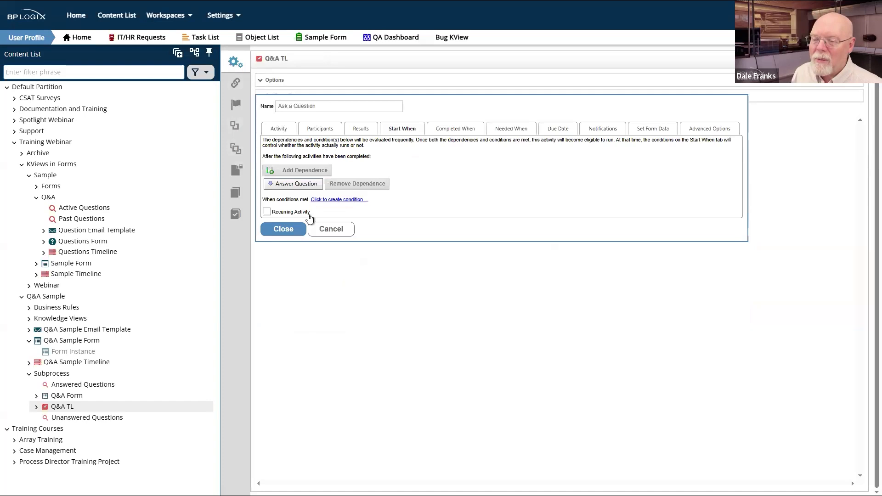
pyautogui.click(352, 187)
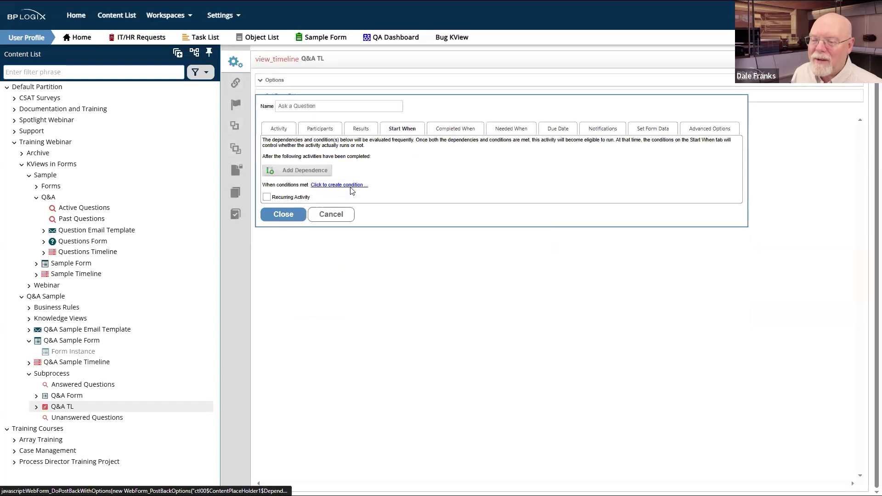
pyautogui.click(290, 216)
# Step: Move Ask a Question to row 1, make Answer Question depend on it, and save the timeline
pyautogui.moveTo(379, 158); pyautogui.dragTo(376, 141)
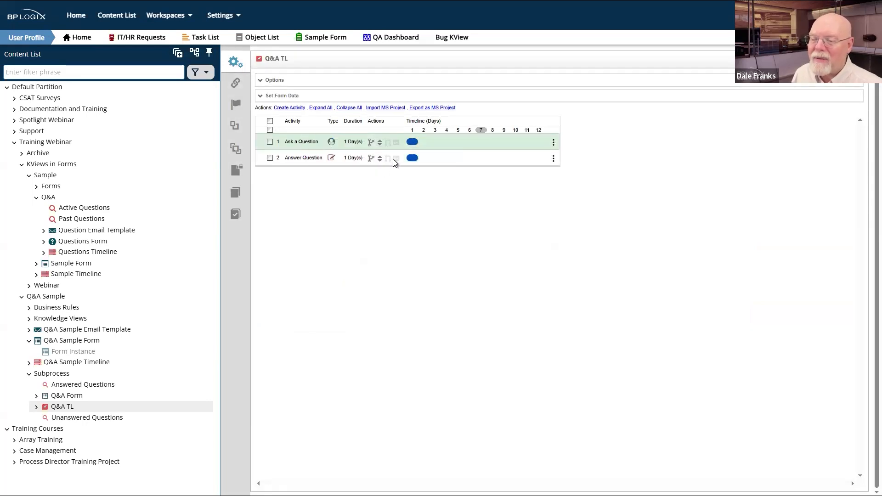
pyautogui.moveTo(393, 159); pyautogui.dragTo(394, 142)
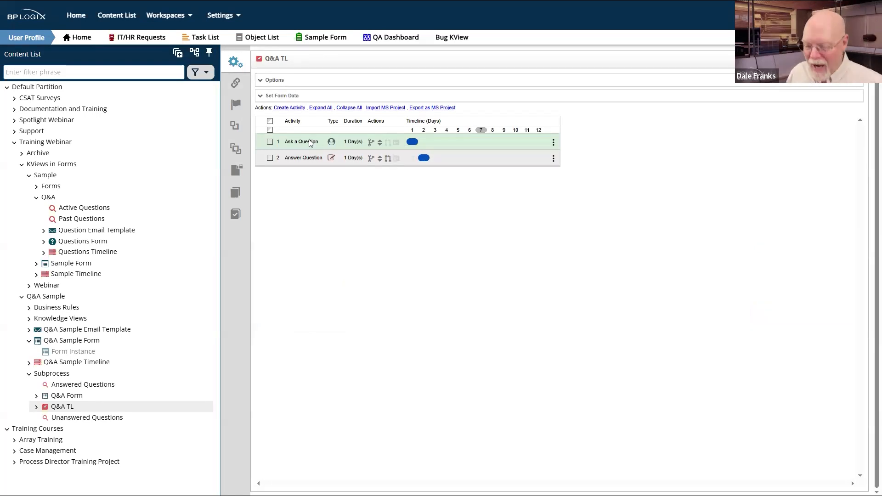
pyautogui.click(840, 60)
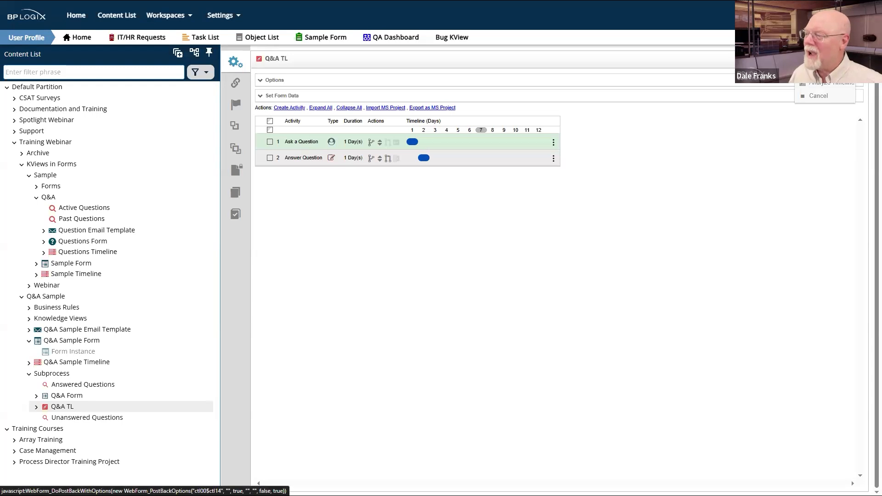
pyautogui.click(822, 70)
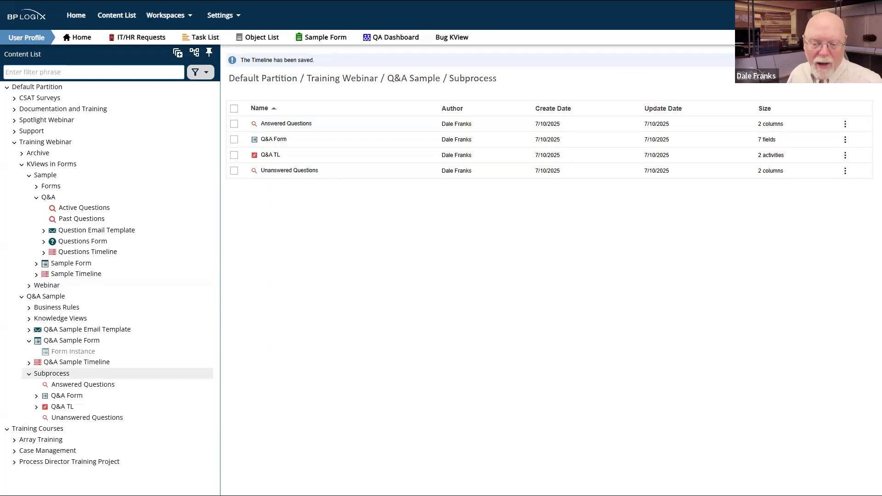
# Step: Open the Q&A Sample folder and run the Q&A Sample Form
pyautogui.click(61, 341)
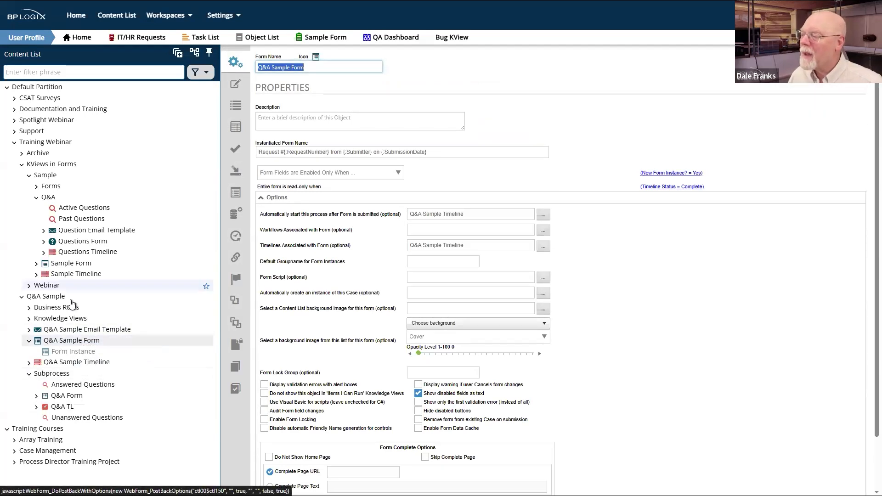
pyautogui.click(50, 319)
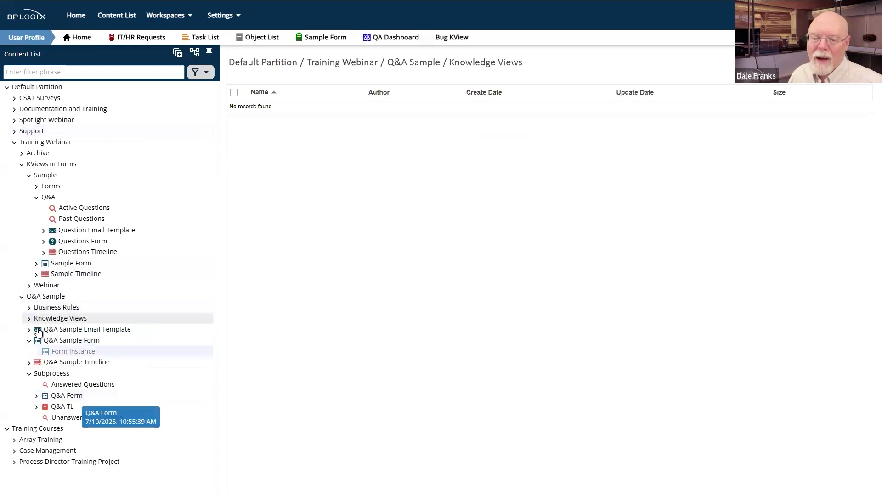
pyautogui.click(45, 296)
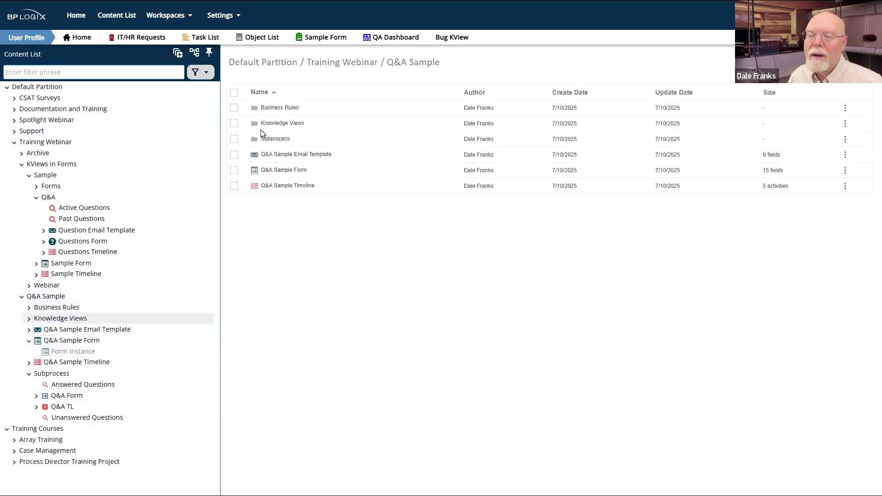
pyautogui.click(234, 171)
pyautogui.click(397, 86)
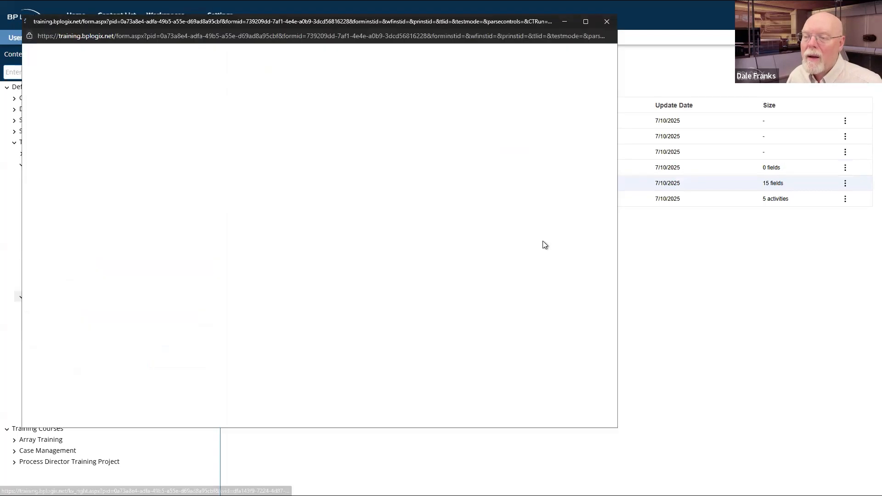
# Step: Fill Request Info with test text and submit the request
pyautogui.click(163, 154)
pyautogui.write('fsgn')
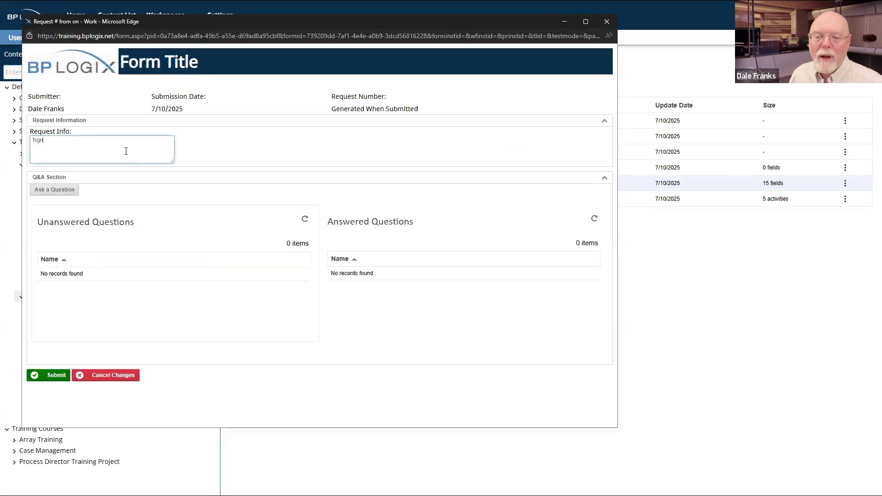
pyautogui.write('d fg dfgh dfgh dft hd fghdfg h dfg hdgfghfgh gh')
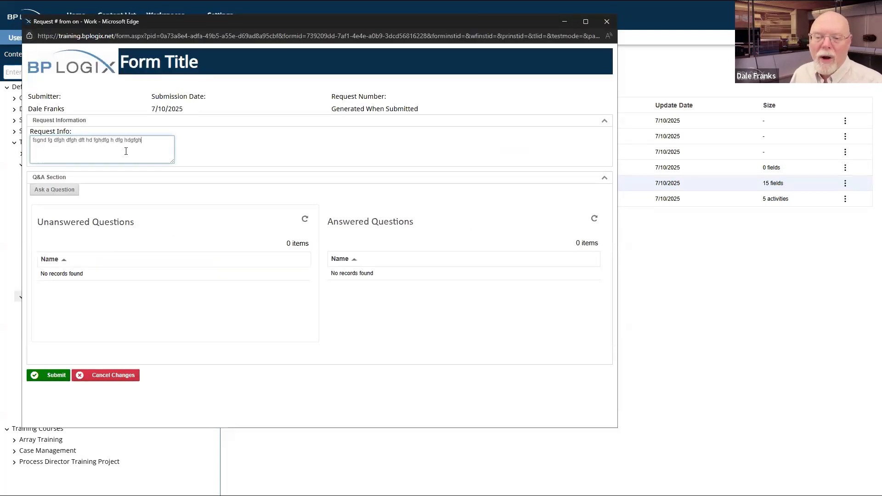
pyautogui.click(56, 375)
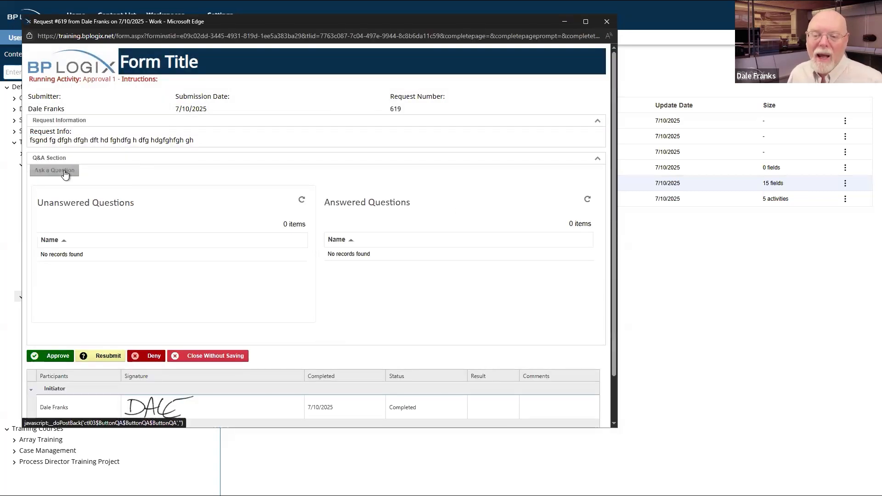
# Step: Start a question on Request #619 and pick the user to ask from the Who to Ask search
pyautogui.click(65, 173)
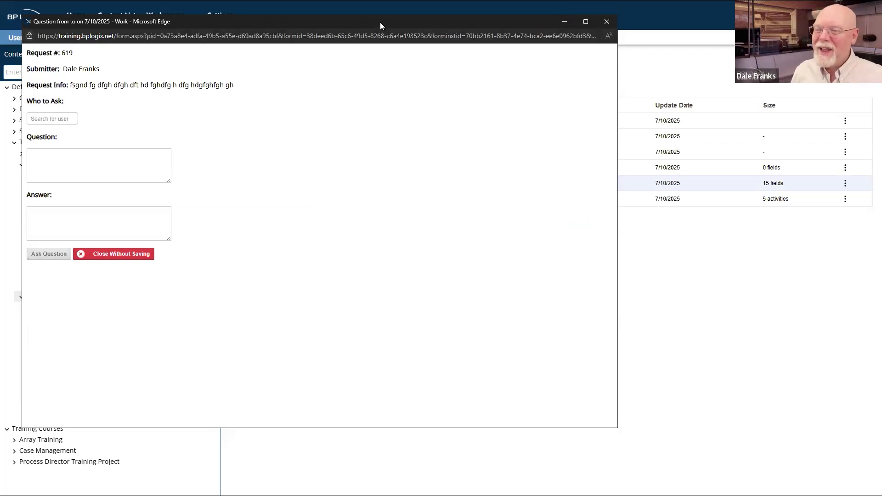
pyautogui.moveTo(380, 26); pyautogui.dragTo(580, 68)
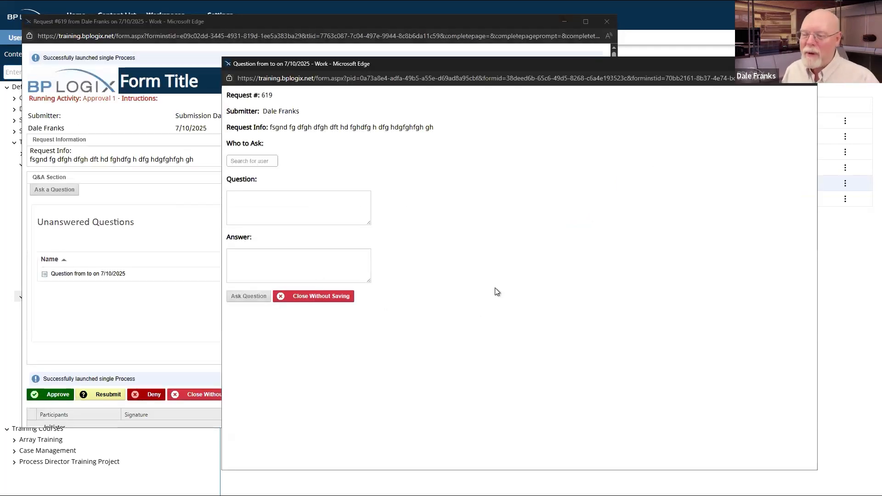
pyautogui.moveTo(261, 95); pyautogui.dragTo(327, 119)
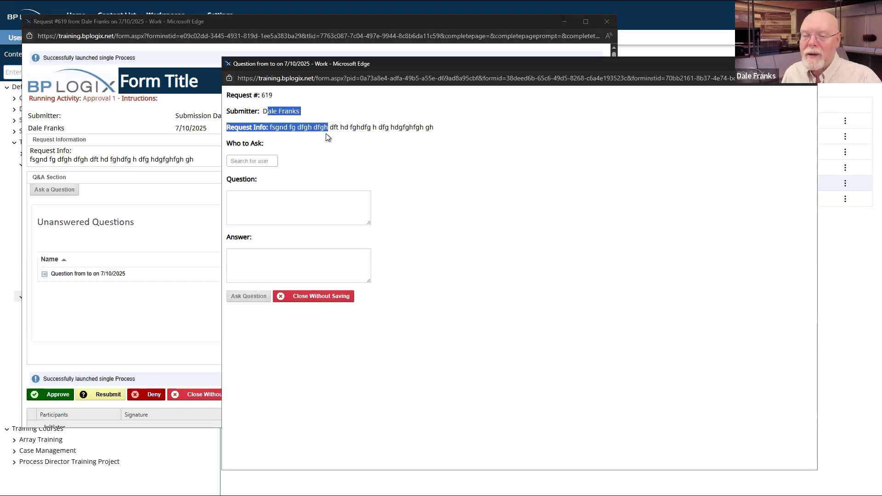
pyautogui.moveTo(456, 124); pyautogui.dragTo(269, 128)
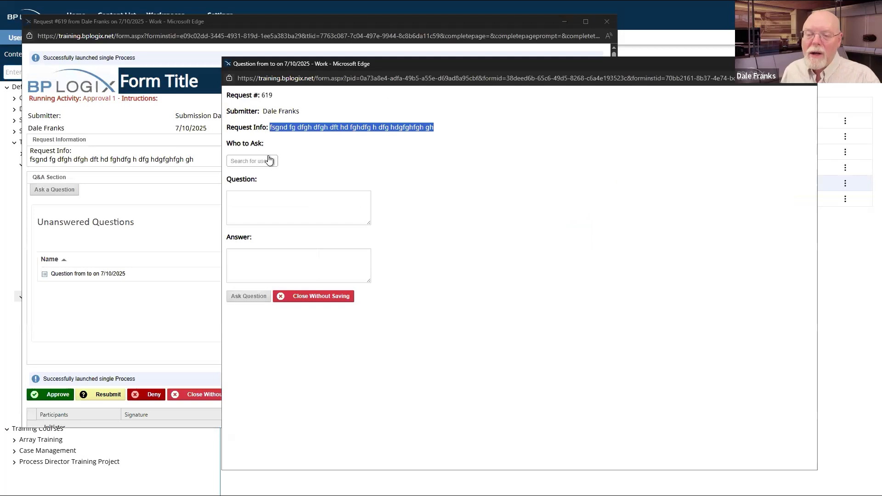
pyautogui.click(276, 164)
pyautogui.click(260, 173)
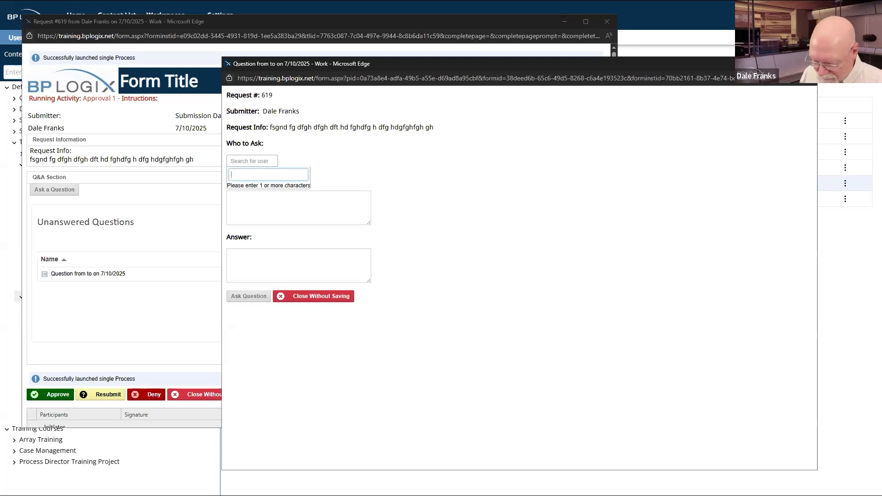
pyautogui.write('barb')
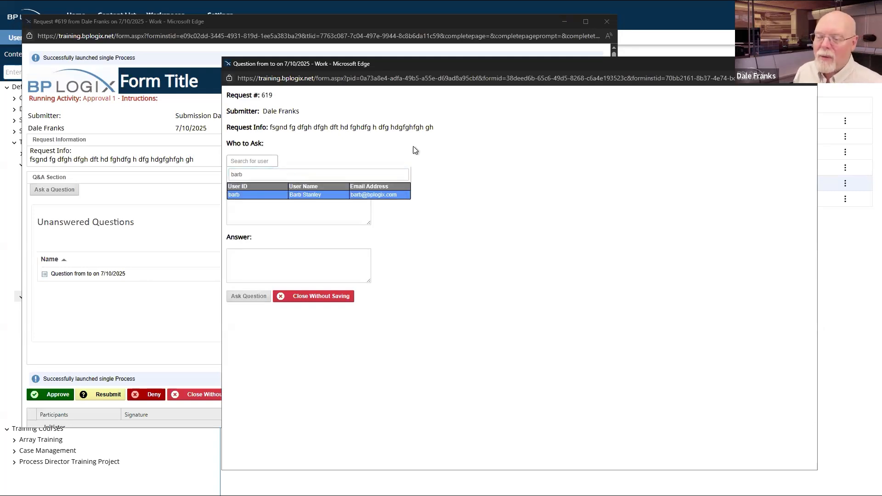
pyautogui.click(363, 194)
# Step: Type the question, submit it, and refresh the Unanswered and Answered Questions lists
pyautogui.click(294, 213)
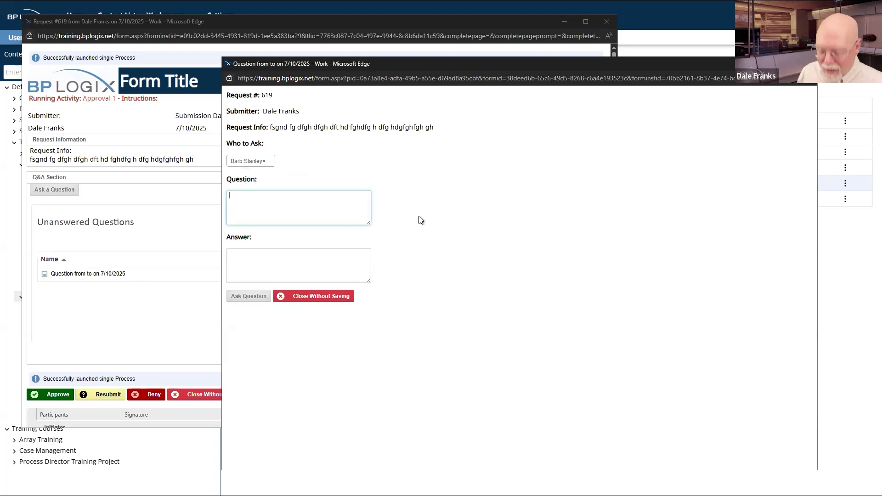
pyautogui.write('sd fg asdfgsdfg sdfgsdfg ')
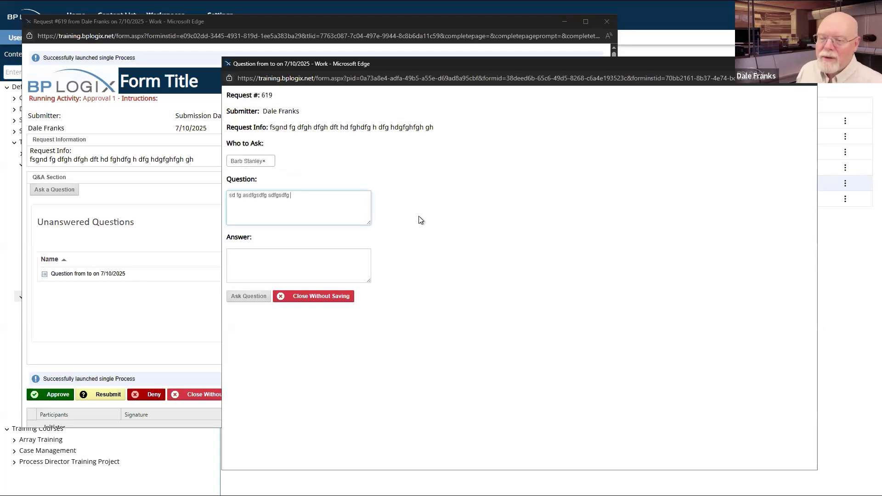
pyautogui.write('sdfg sdf gsfgdg sdfg')
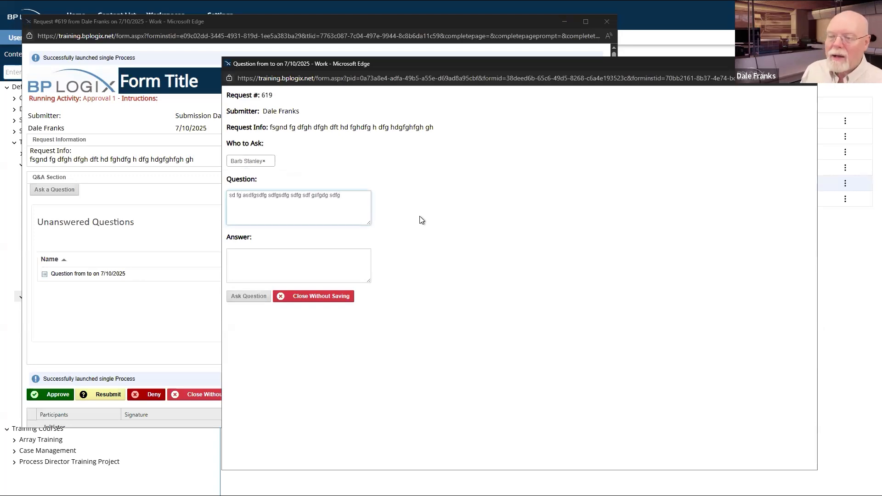
pyautogui.write('?')
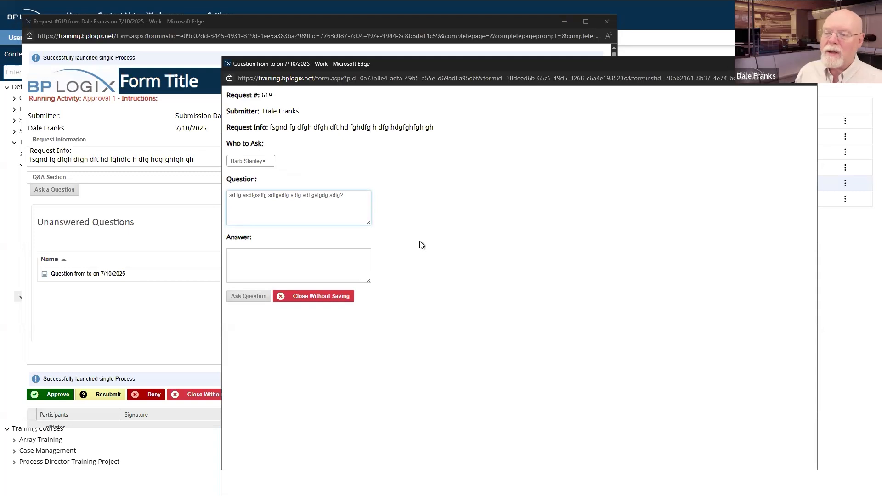
pyautogui.click(248, 296)
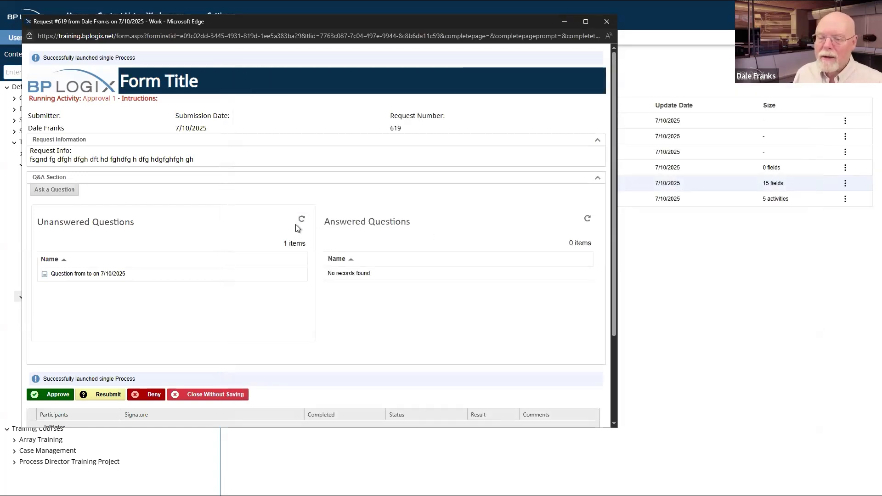
pyautogui.click(301, 221)
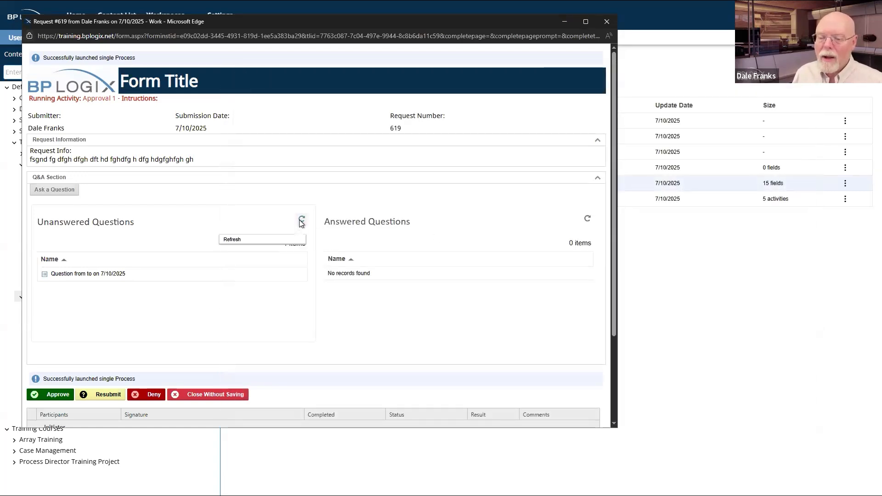
pyautogui.click(587, 220)
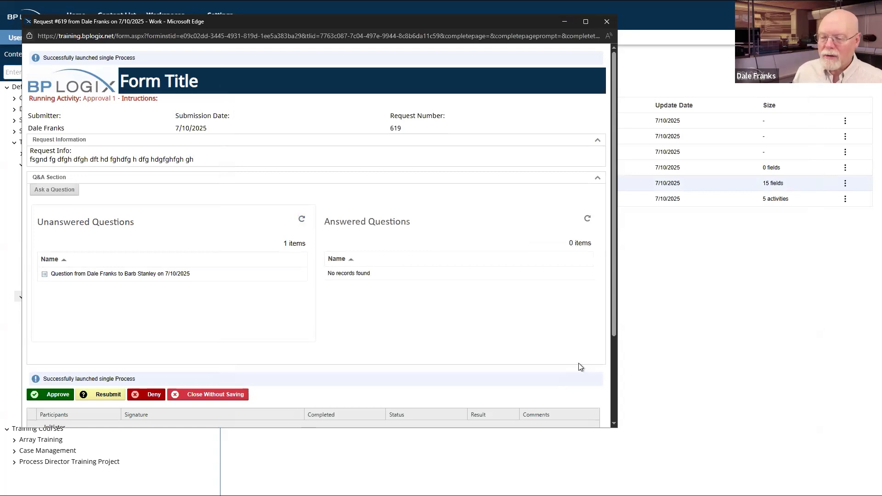
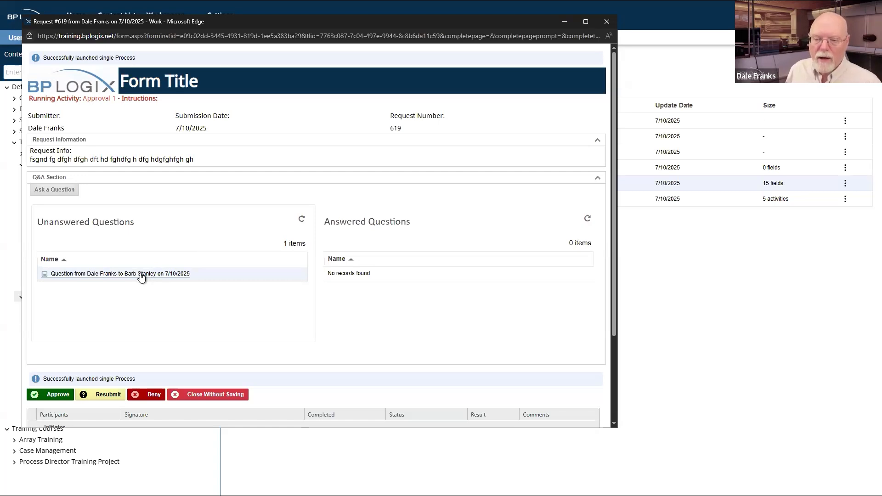
# Step: Start a new question on Request #619 and pick a second user from the Who to Ask search
pyautogui.click(67, 190)
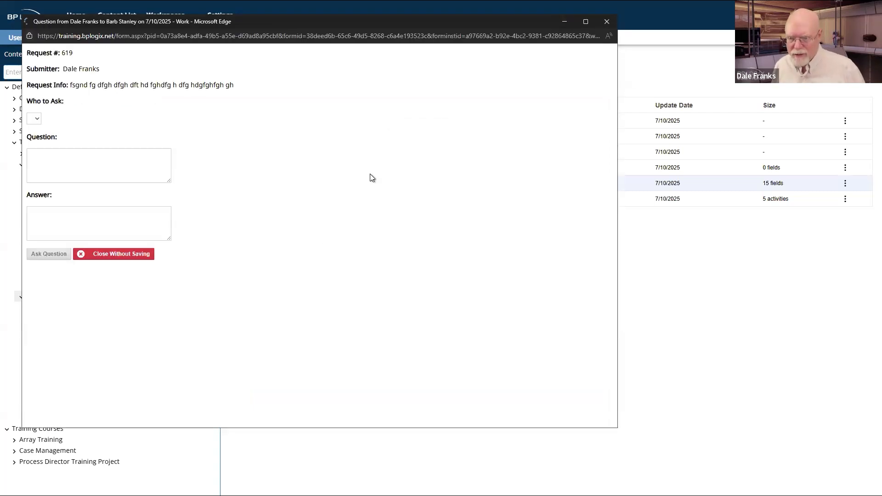
pyautogui.click(57, 121)
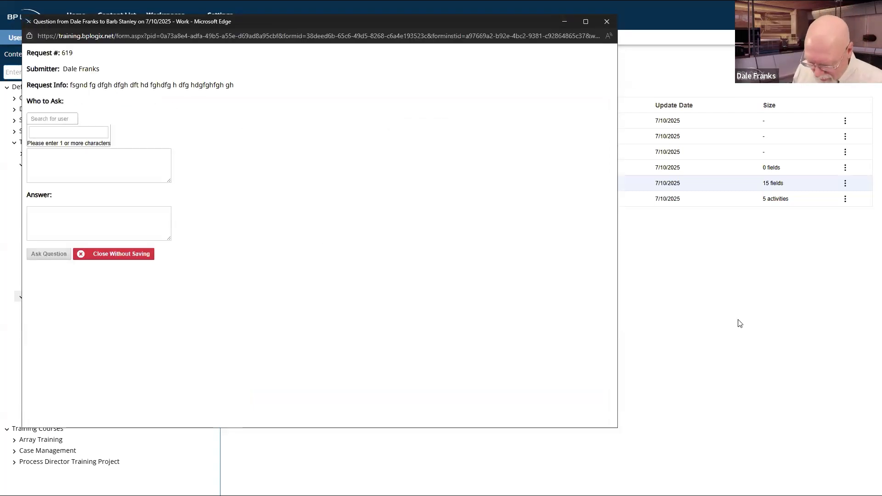
pyautogui.write('Eric')
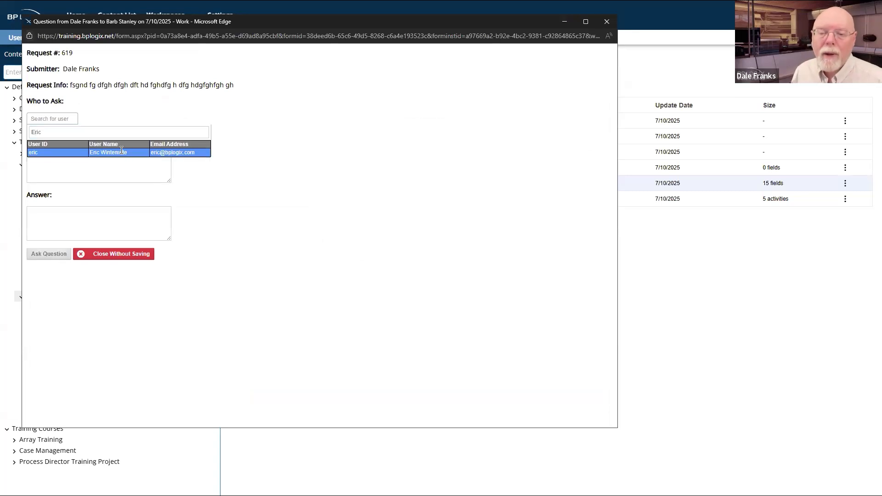
pyautogui.click(124, 152)
# Step: Type the question text, send it, and refresh the Unanswered Questions list
pyautogui.click(112, 167)
pyautogui.write('tdhj')
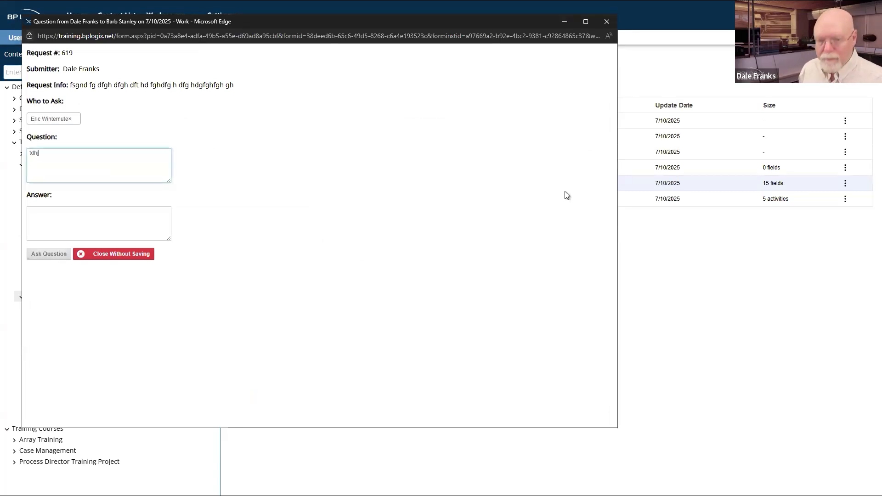
pyautogui.write(' dfghj dghj dghj dghj dghj dgh aerfgadf gasd?')
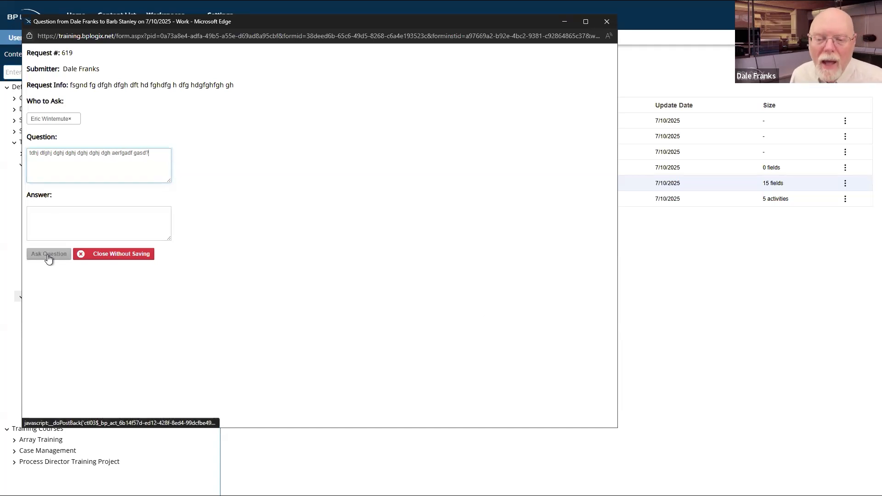
pyautogui.click(48, 257)
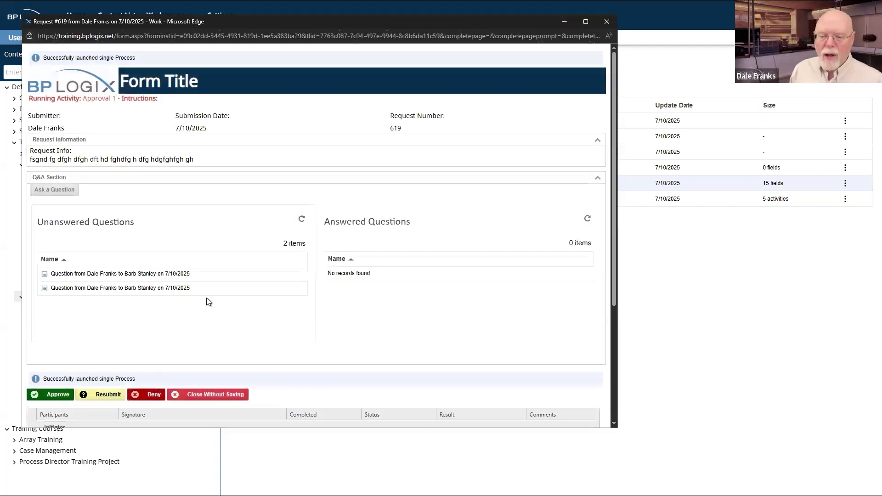
pyautogui.click(302, 219)
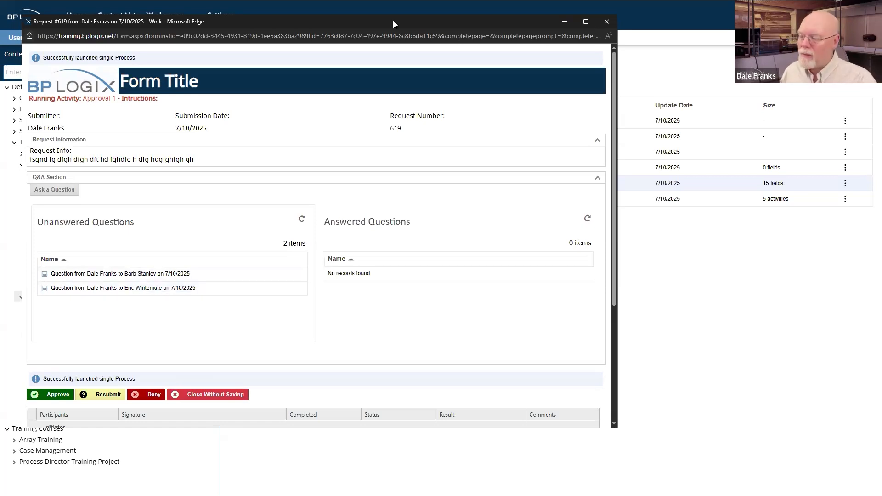
# Step: Move the request window aside and go to the Impersonate User page
pyautogui.moveTo(393, 21); pyautogui.dragTo(881, 132)
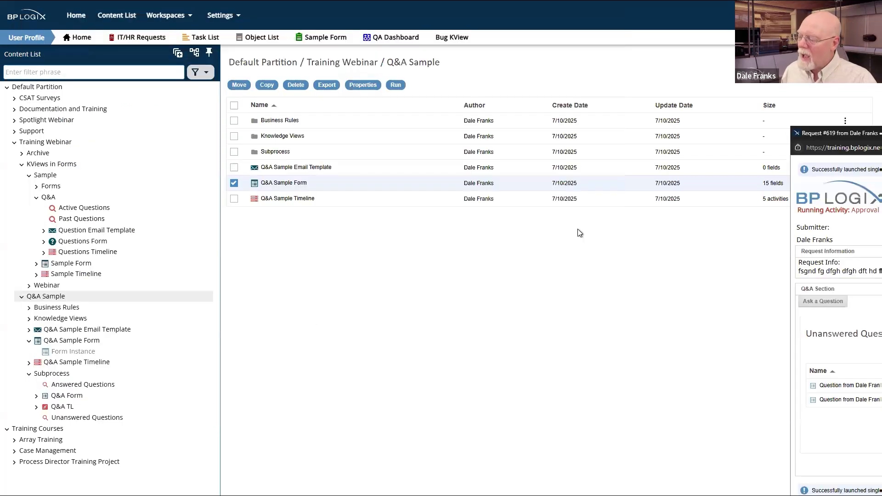
pyautogui.click(442, 282)
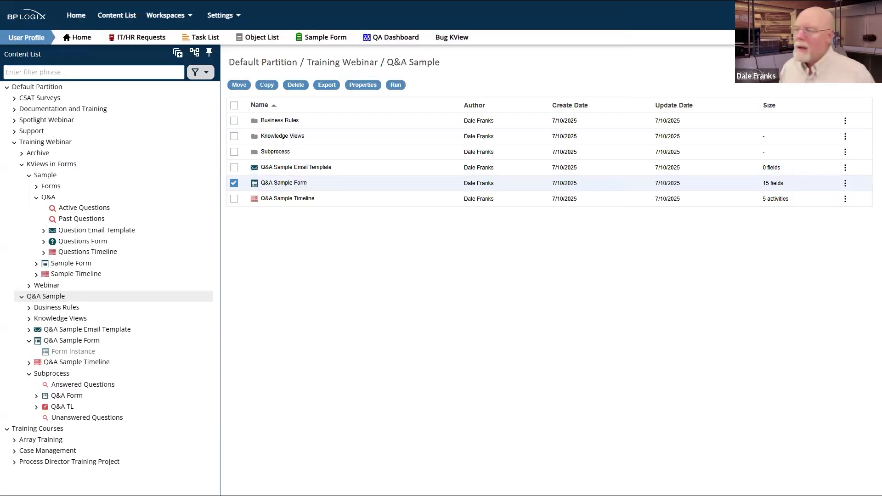
pyautogui.click(862, 15)
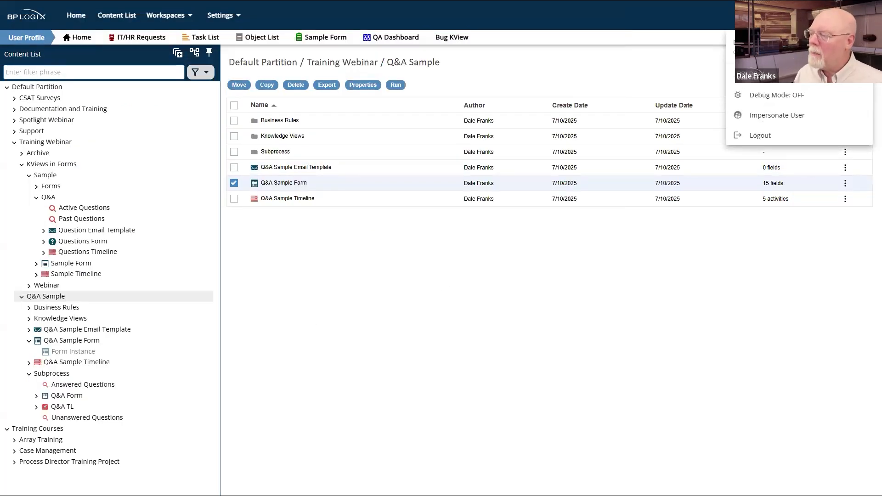
pyautogui.click(775, 116)
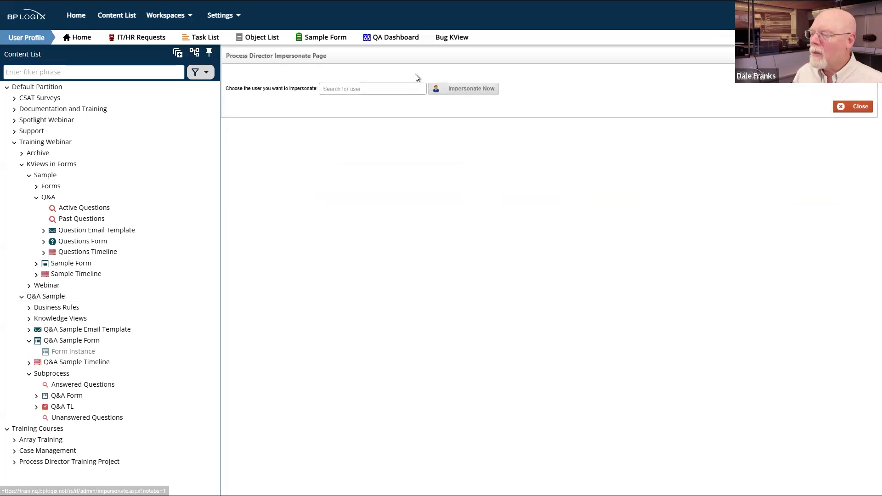
# Step: Impersonate the question's recipient and show their tasks in the User Profile workspace
pyautogui.click(385, 90)
pyautogui.write('eric')
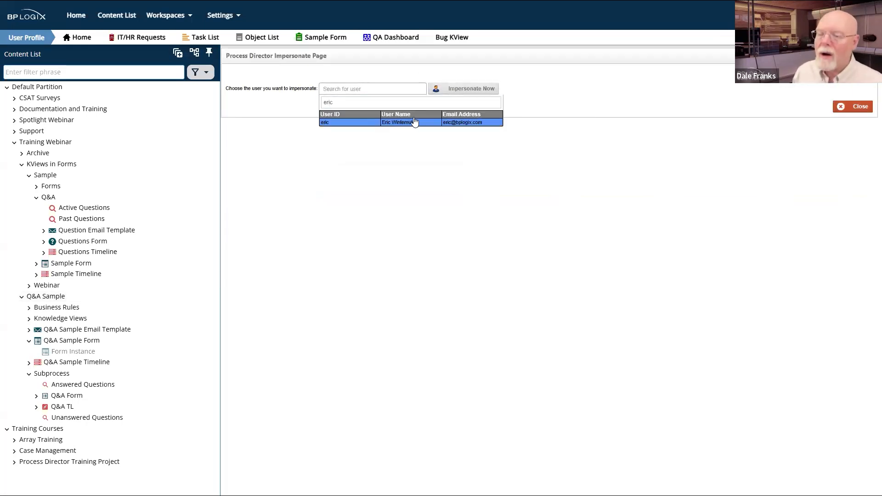
pyautogui.click(413, 121)
pyautogui.click(466, 90)
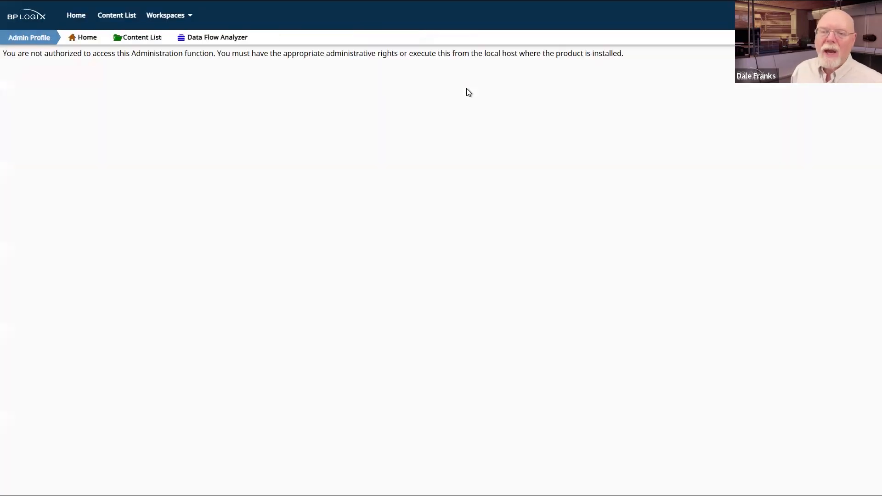
pyautogui.click(153, 20)
pyautogui.click(165, 54)
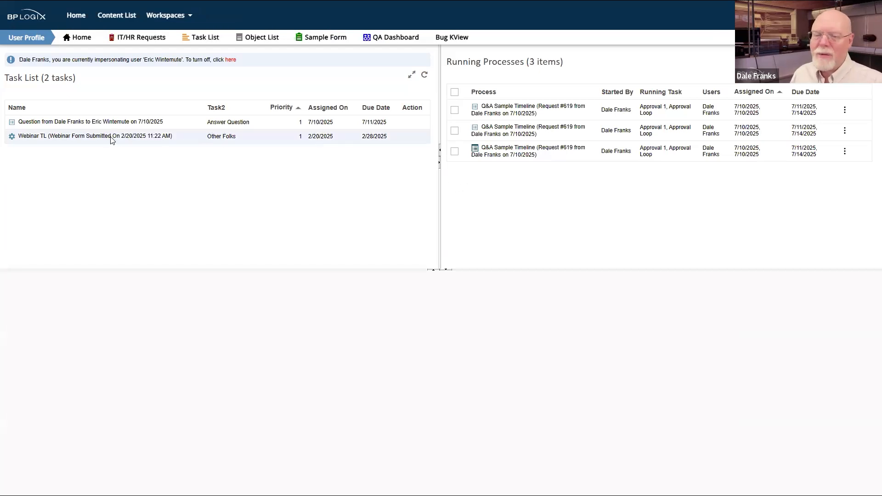
# Step: Complete the old Webinar TL task to clear it from the task list
pyautogui.click(58, 138)
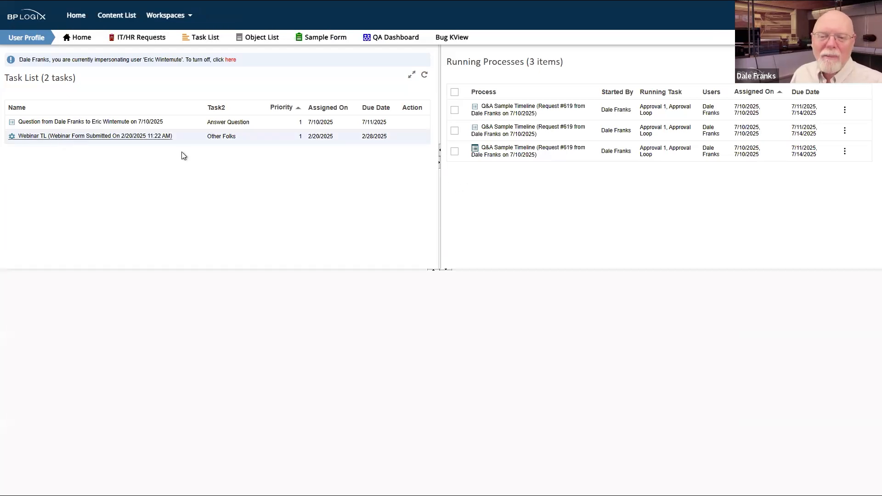
pyautogui.scroll(-4, 317, 236)
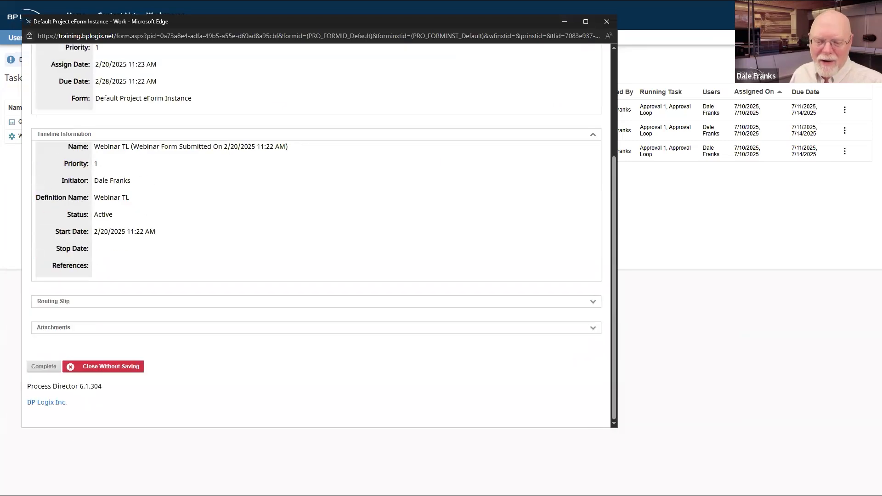
pyautogui.click(44, 366)
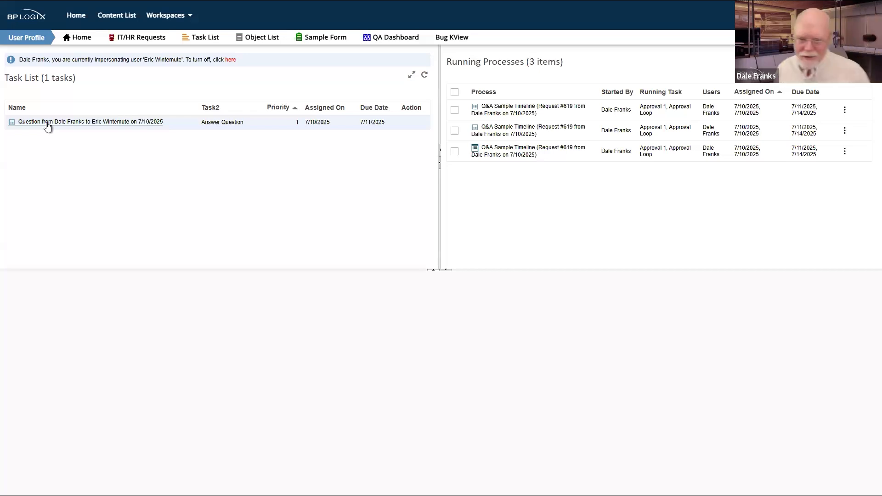
# Step: Answer the assigned question on Request #619 with test text
pyautogui.click(47, 123)
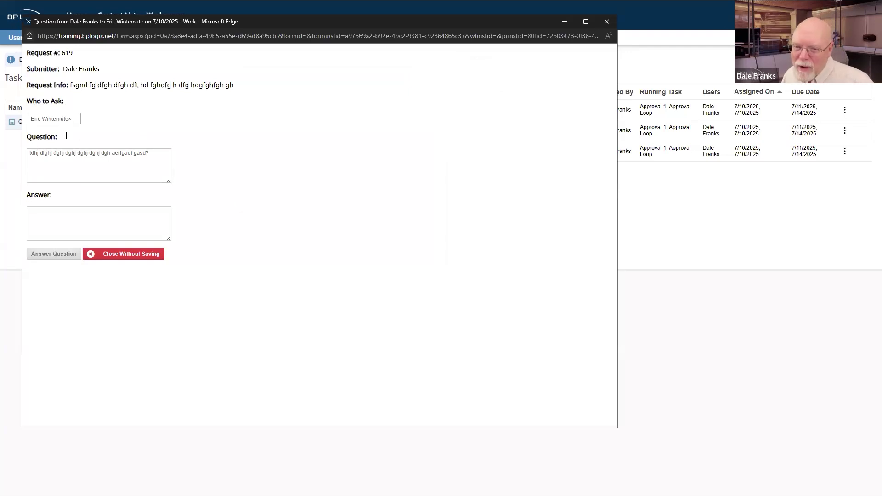
pyautogui.click(153, 219)
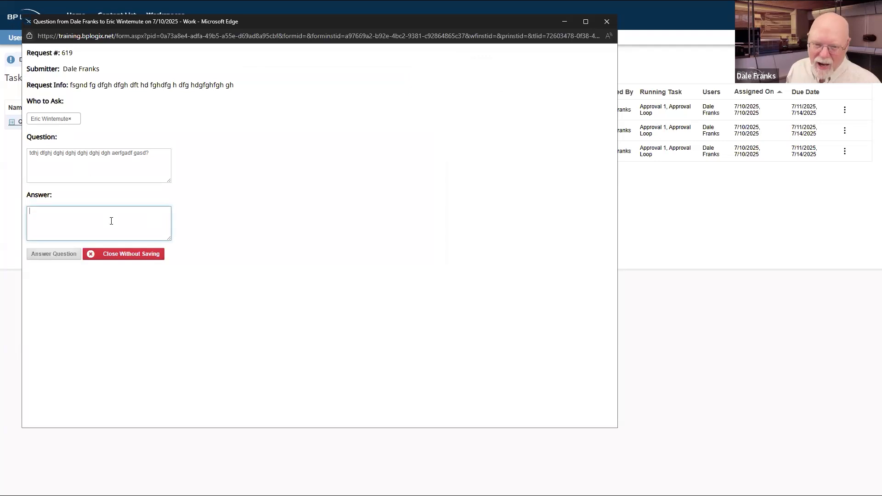
pyautogui.write('aqwe rtydrty jaser h')
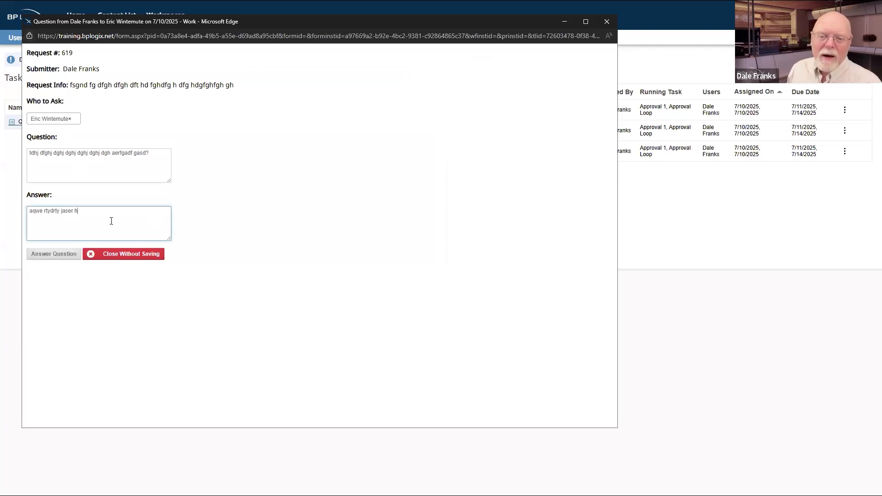
pyautogui.write('a erhae rhae rhaerh aerh')
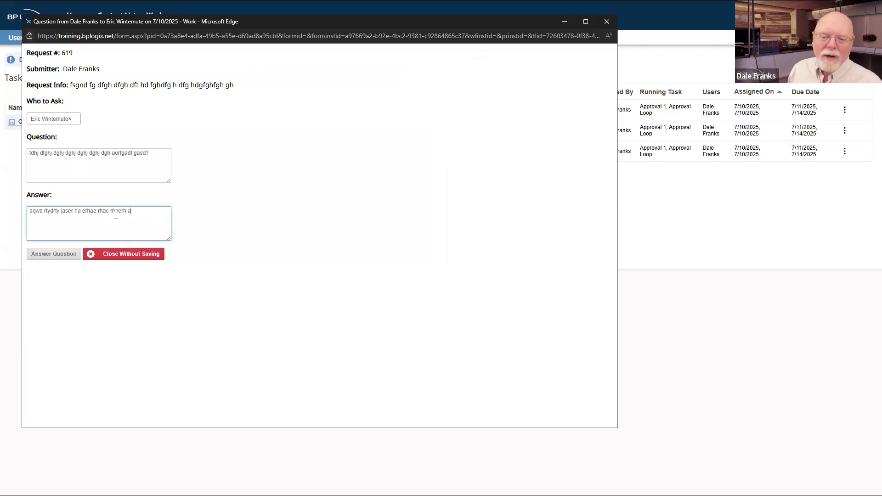
pyautogui.click(54, 254)
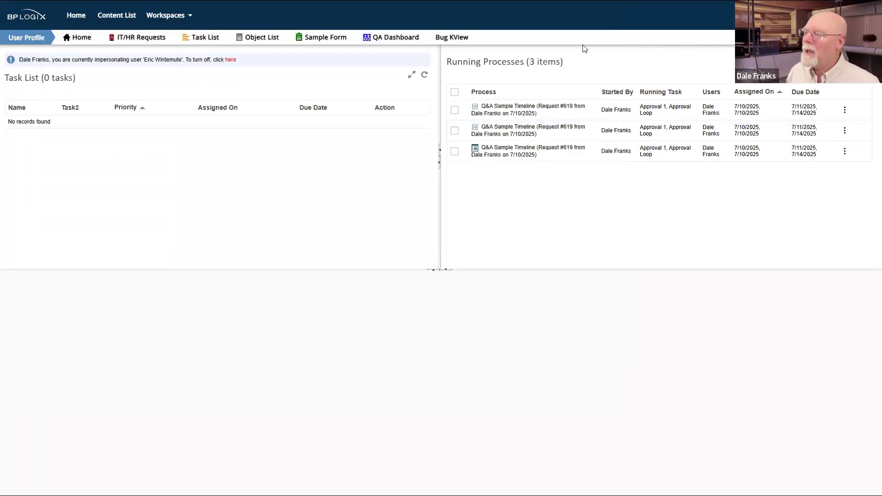
# Step: Stop impersonating and bring the Request #619 approval form back into view
pyautogui.click(230, 60)
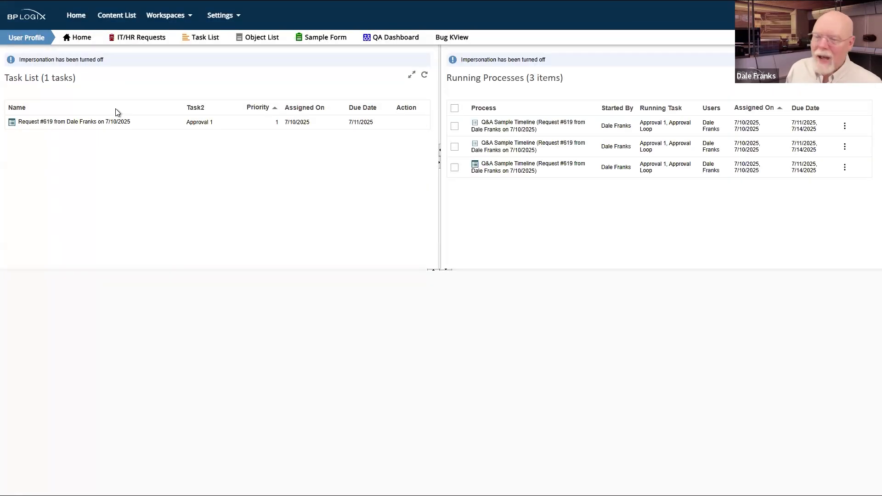
pyautogui.click(101, 123)
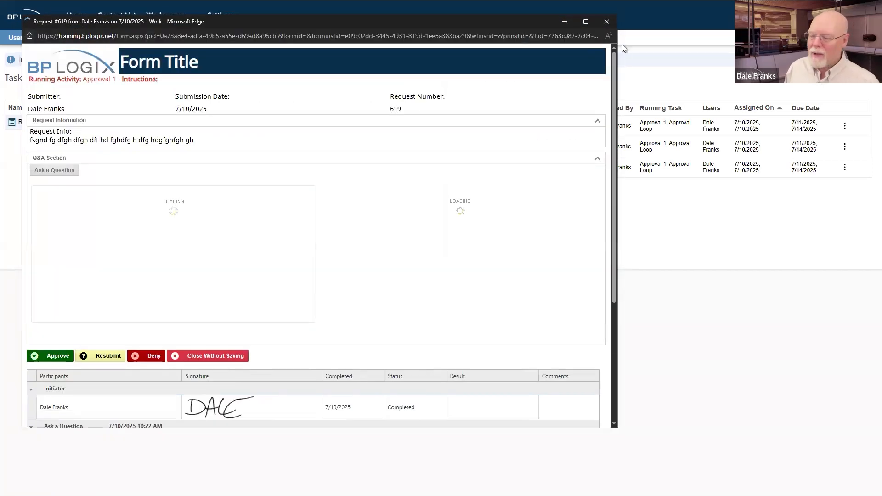
pyautogui.click(607, 21)
pyautogui.moveTo(881, 133); pyautogui.dragTo(226, 45)
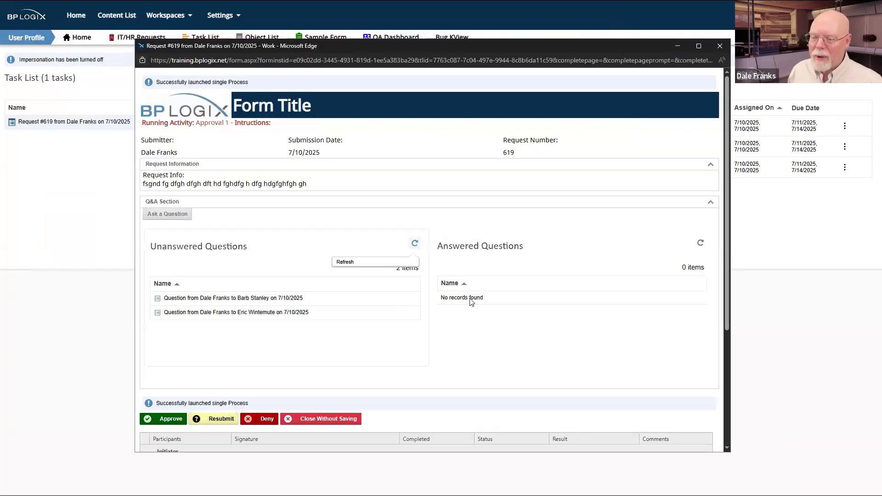
# Step: Refresh both question grids, confirming 1 answered question, then move the form aside
pyautogui.click(416, 244)
pyautogui.click(700, 243)
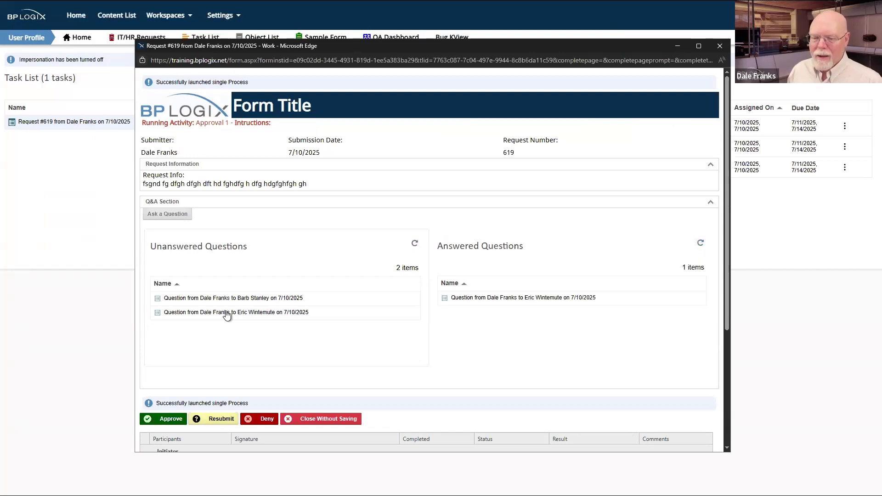
pyautogui.click(418, 245)
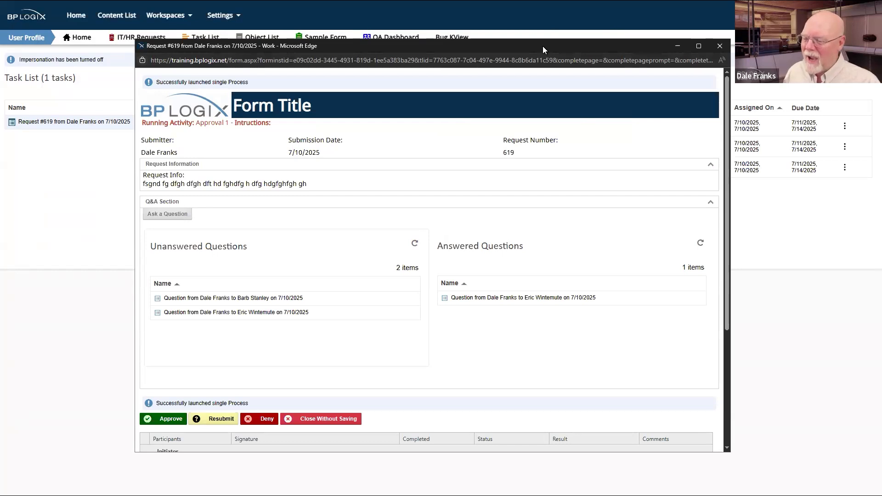
pyautogui.moveTo(542, 46); pyautogui.dragTo(881, 91)
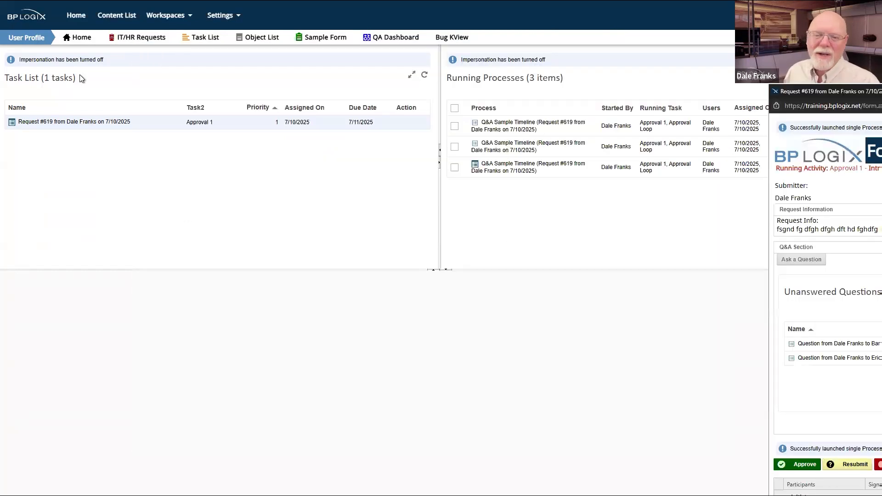
# Step: Browse Default Partition > Training Webinar > Q&A Sample > Subprocess and show Unanswered Questions' filter
pyautogui.click(120, 16)
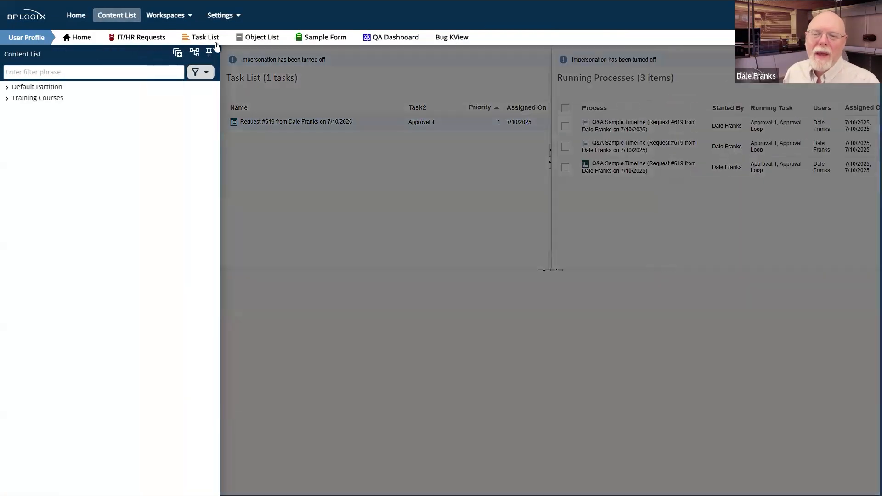
pyautogui.click(209, 51)
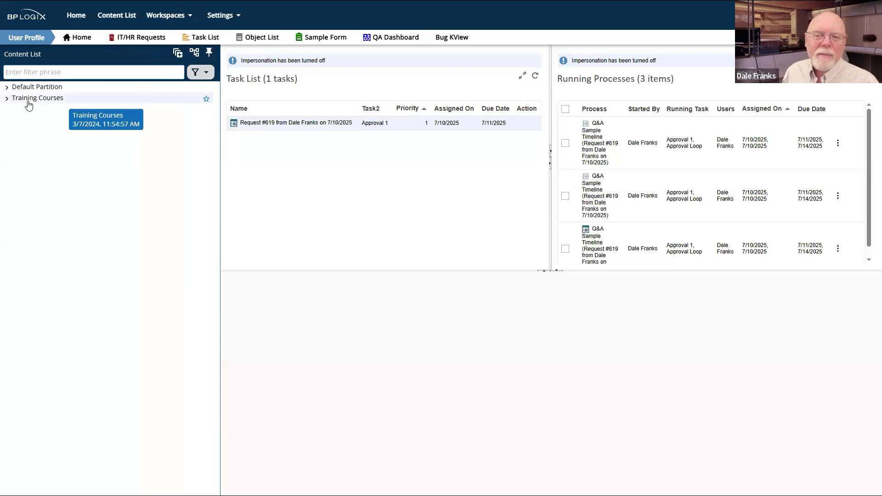
pyautogui.click(6, 88)
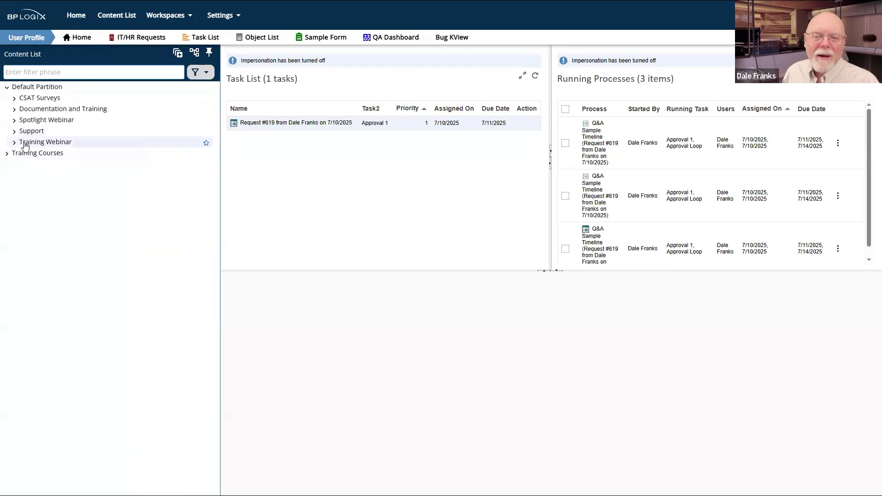
pyautogui.click(14, 143)
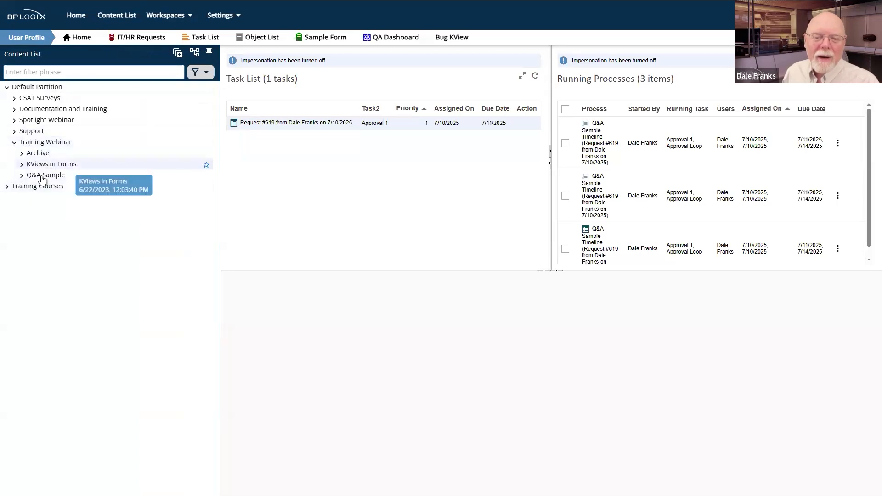
pyautogui.click(22, 176)
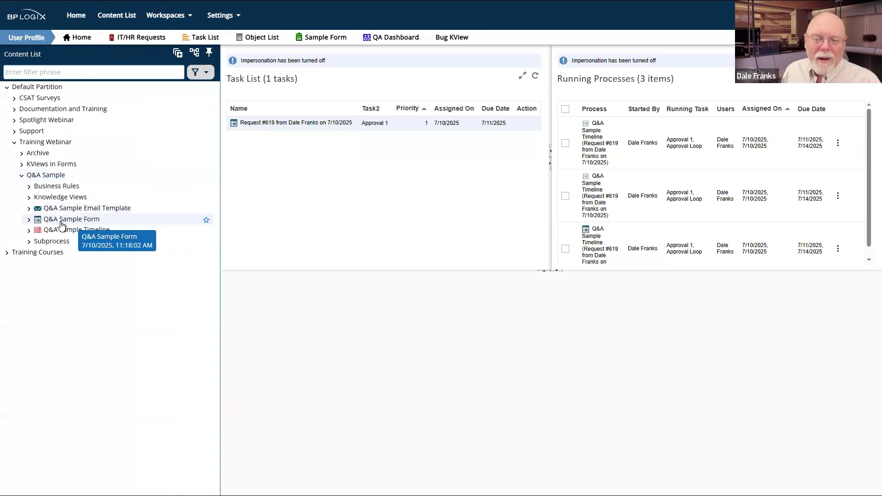
pyautogui.click(29, 241)
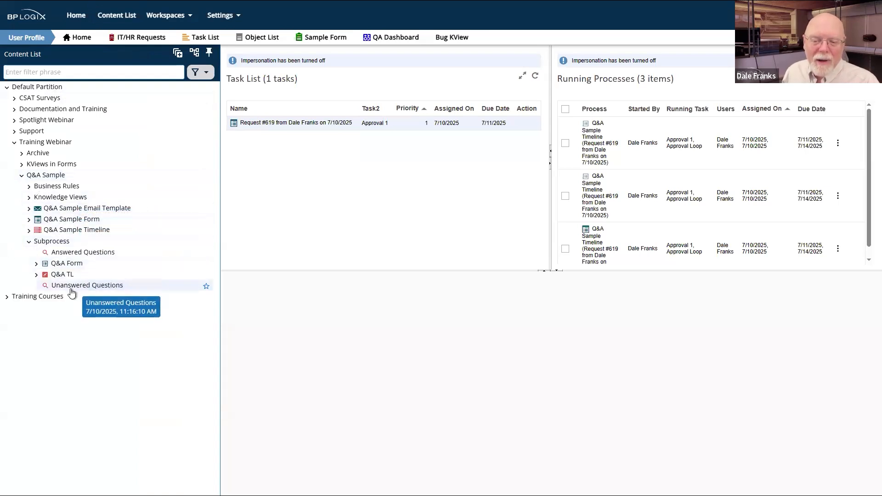
pyautogui.click(72, 288)
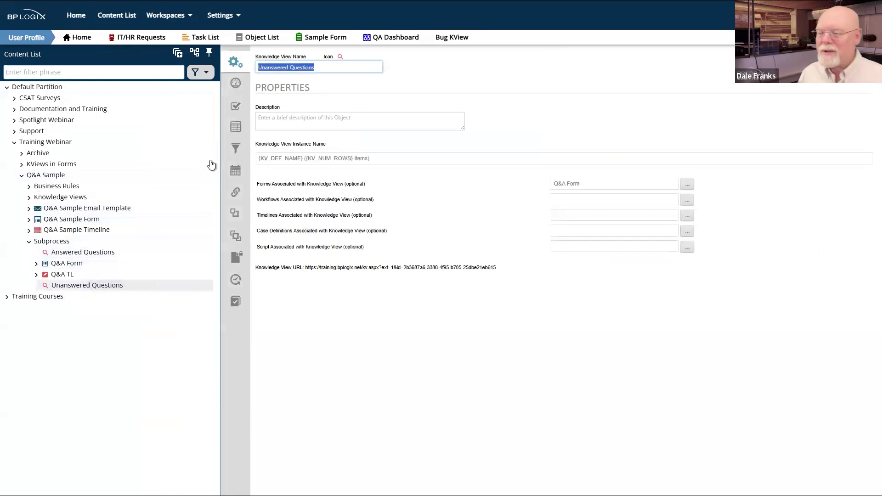
pyautogui.click(236, 147)
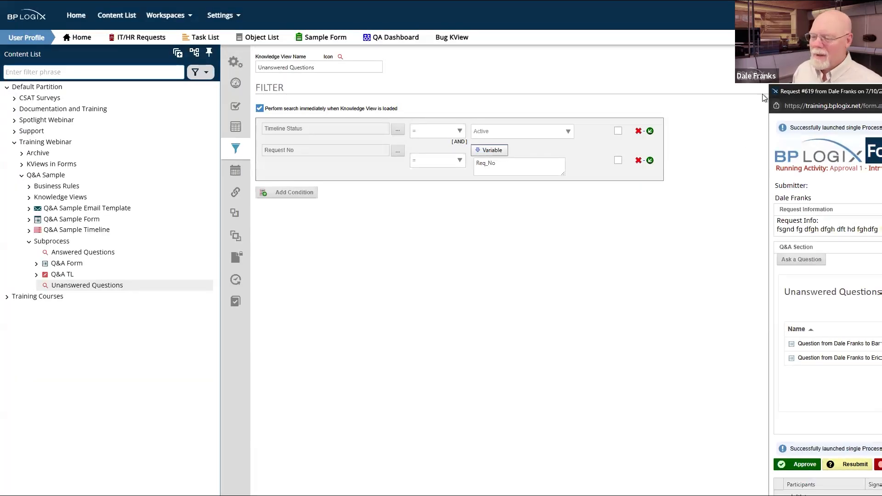
# Step: Refresh the Request #619 form's Unanswered Questions list, then return to the knowledge view designer
pyautogui.moveTo(762, 94); pyautogui.dragTo(597, 95)
pyautogui.click(721, 291)
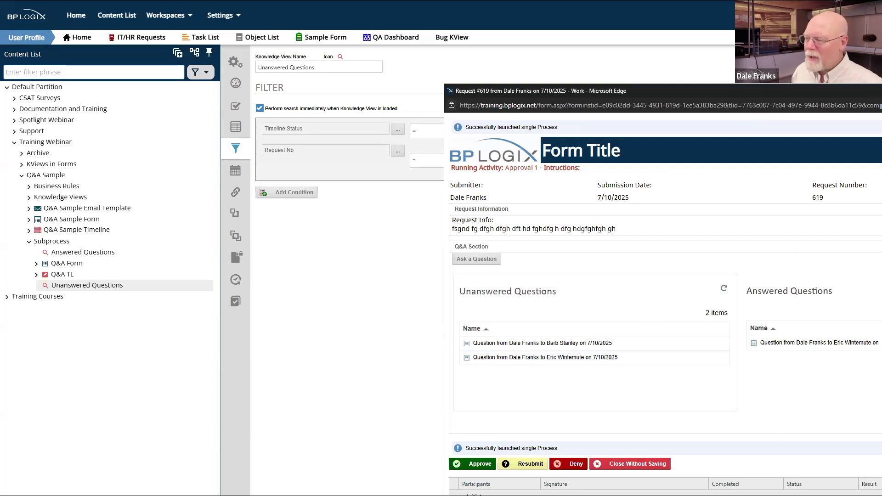
pyautogui.click(279, 250)
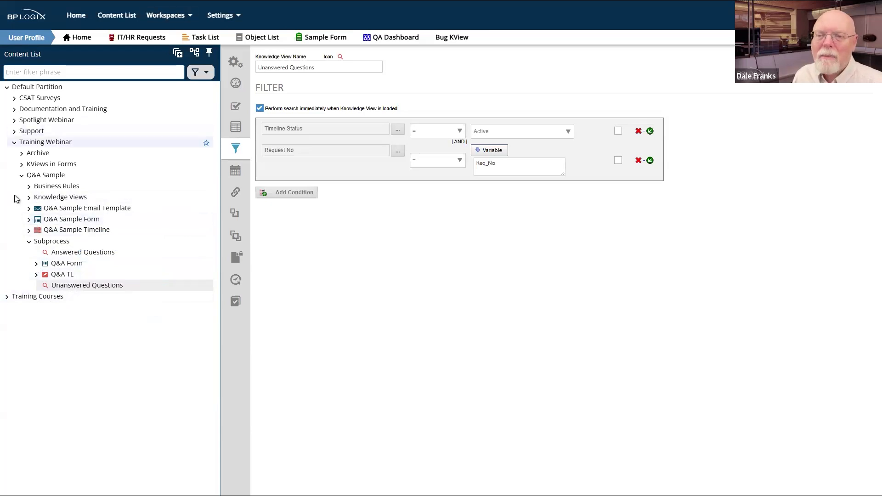
pyautogui.click(170, 11)
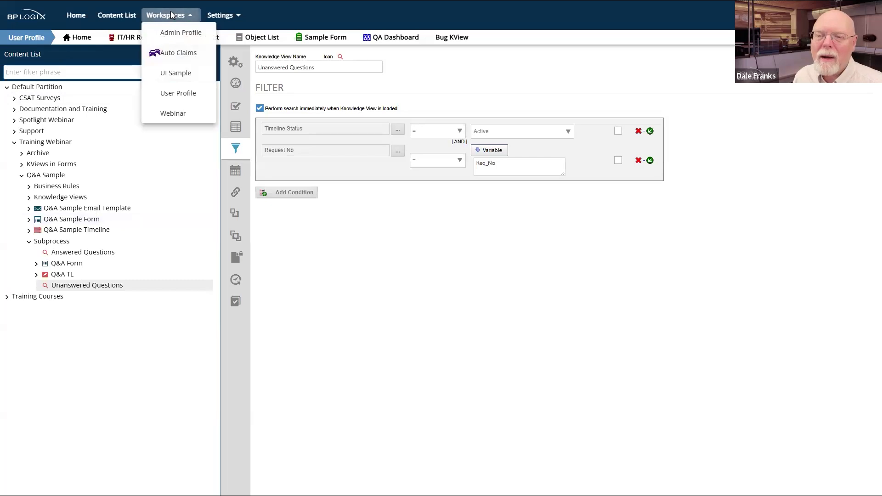
# Step: In the User Profile workspace, open and close the Request #619 approval task
pyautogui.click(195, 91)
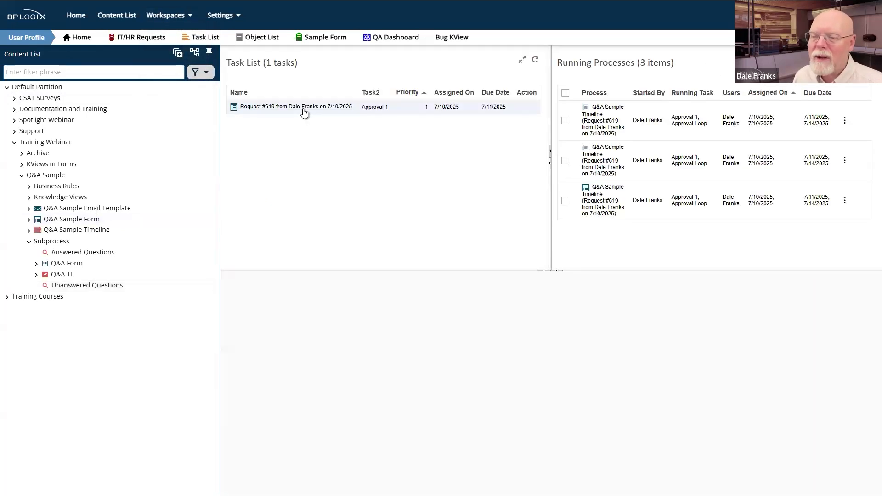
pyautogui.click(301, 110)
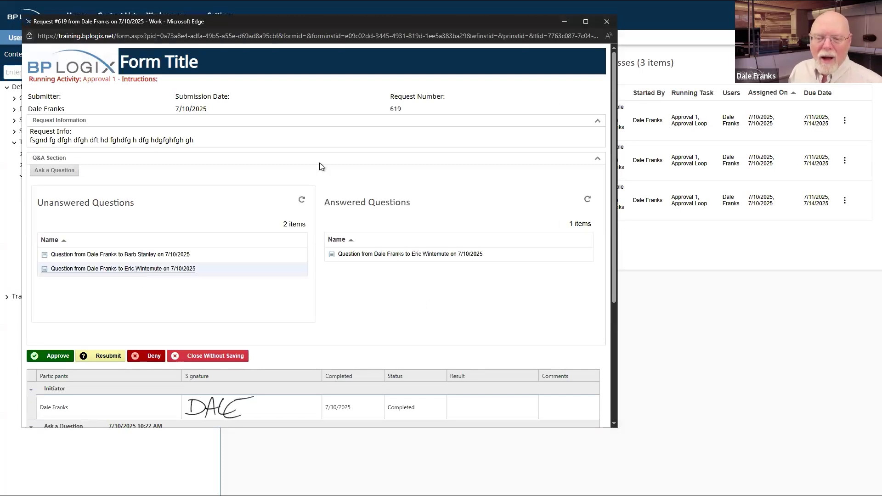
pyautogui.click(609, 23)
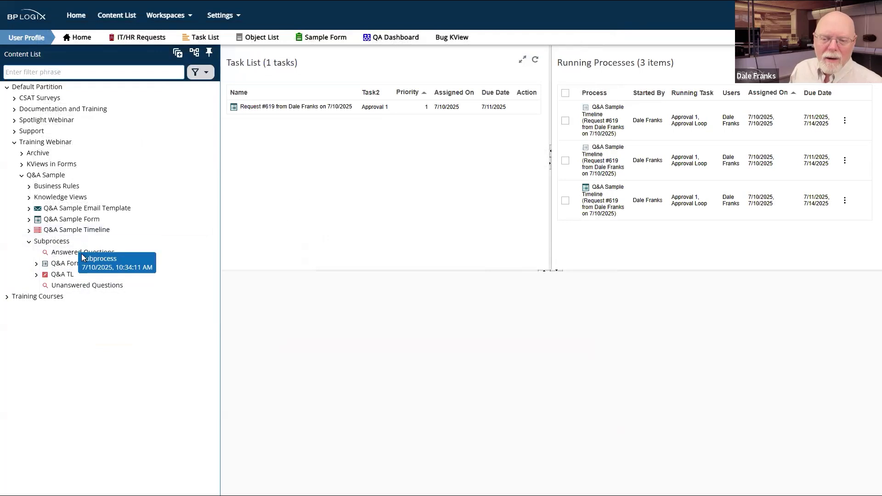
# Step: Reopen Unanswered Questions and close its editor discarding changes, leaving no records found
pyautogui.click(65, 286)
pyautogui.moveTo(850, 60)
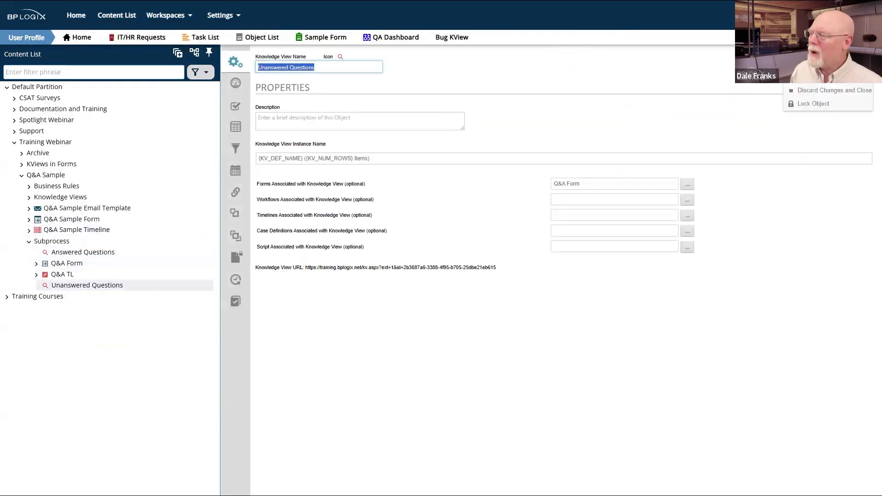
pyautogui.click(832, 91)
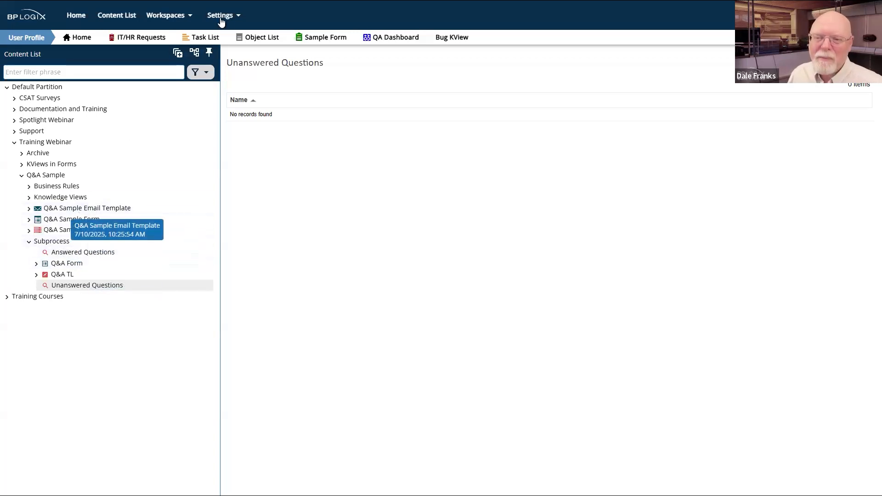
# Step: Switch to User Profile and open the Answered Questions knowledge view, associated with Q&A Form
pyautogui.click(180, 16)
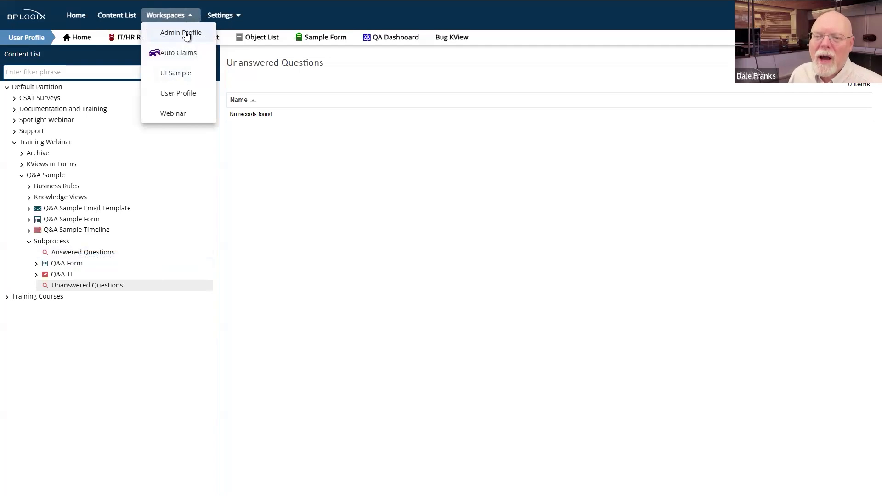
pyautogui.click(168, 93)
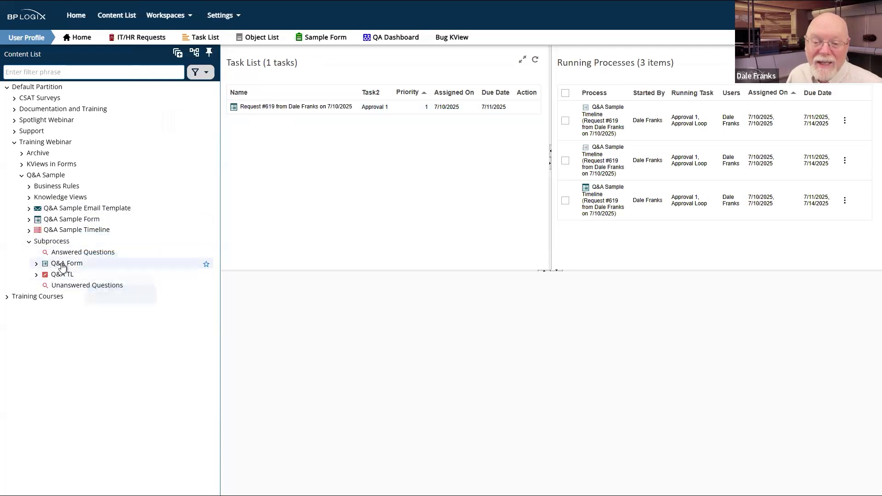
pyautogui.click(70, 256)
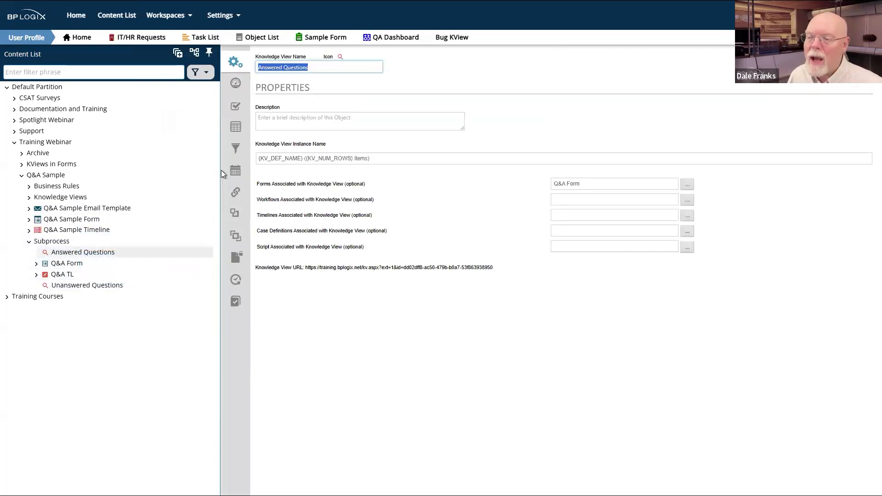
# Step: Inspect the Answered Questions filter (Timeline Status Complete, Request No = Req_No), then open Unanswered Questions
pyautogui.click(235, 148)
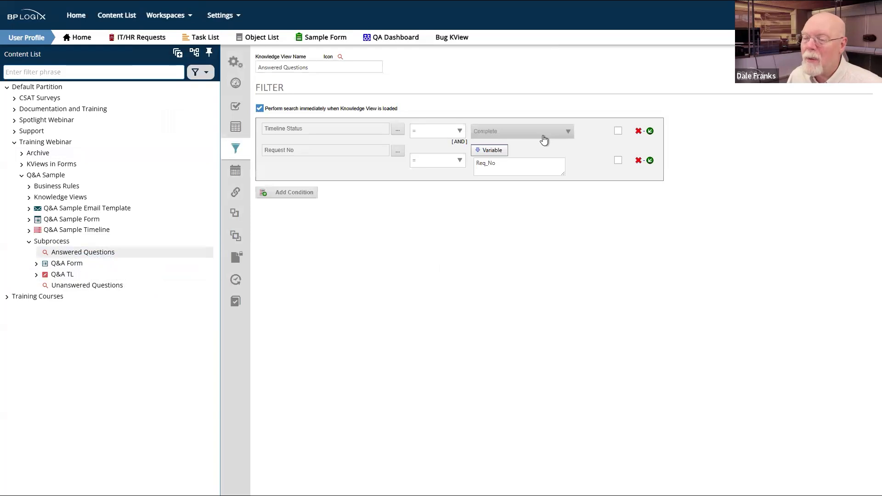
pyautogui.moveTo(497, 164); pyautogui.dragTo(475, 168)
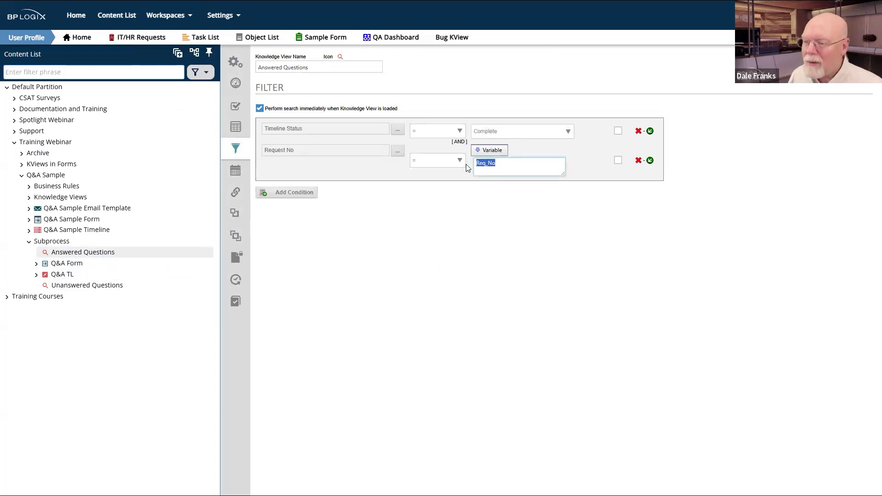
pyautogui.click(559, 219)
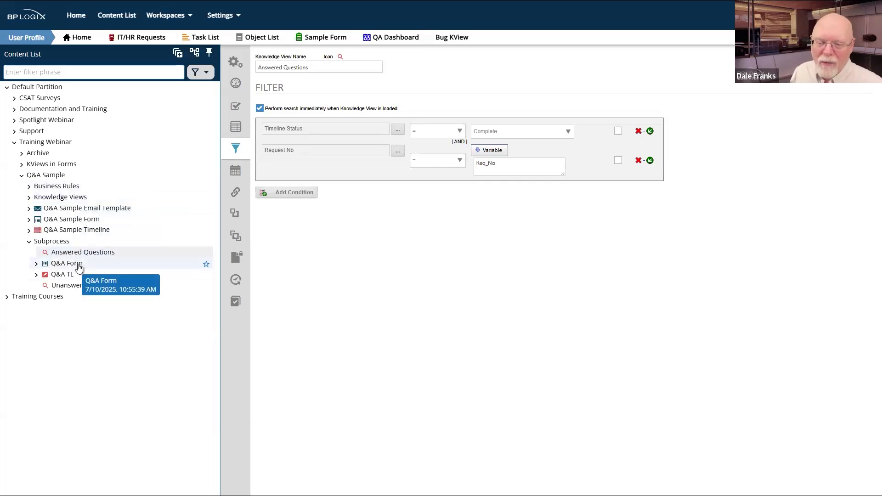
pyautogui.click(78, 285)
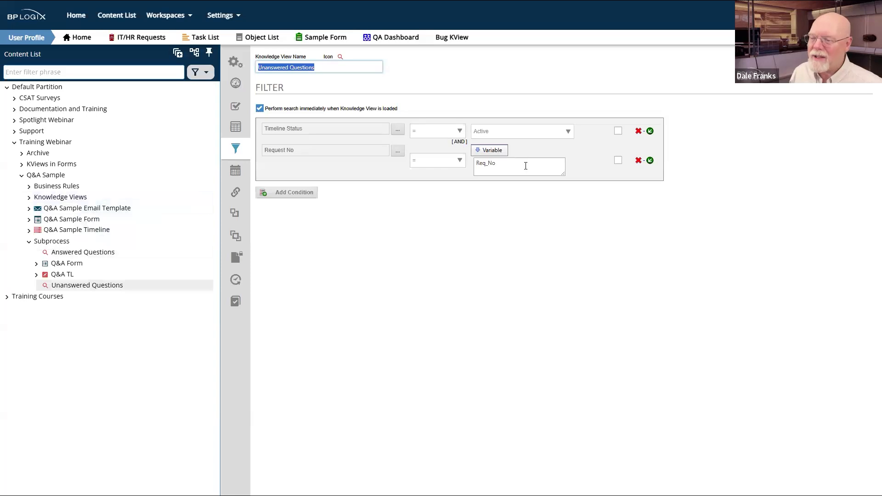
# Step: Switch the Request No condition's value type from Variable to String
pyautogui.moveTo(526, 166); pyautogui.dragTo(467, 162)
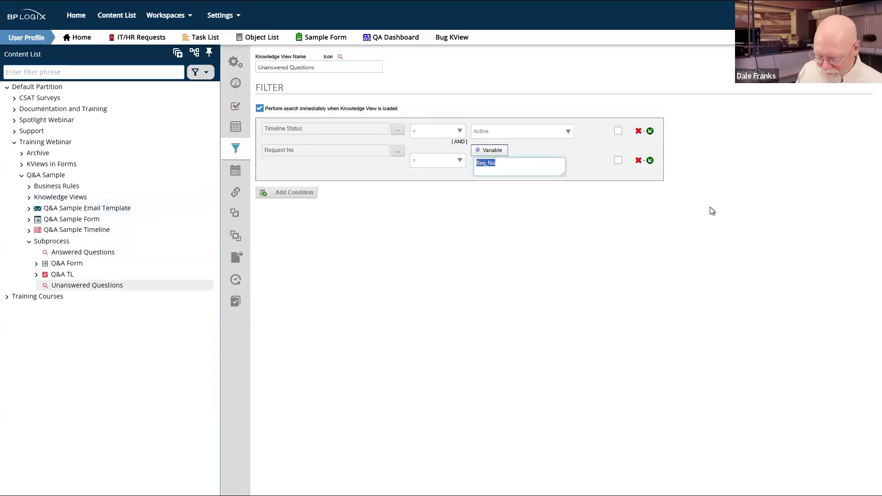
pyautogui.click(489, 150)
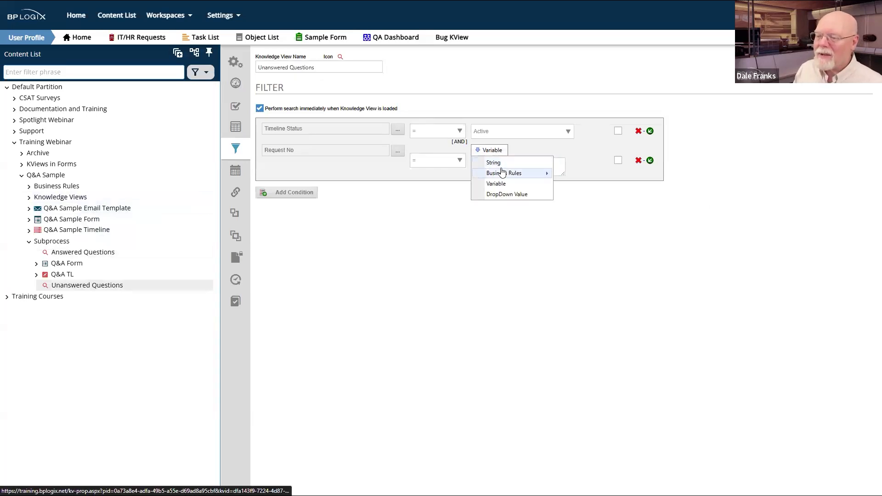
pyautogui.click(500, 163)
pyautogui.moveTo(547, 150); pyautogui.dragTo(480, 150)
pyautogui.hotkey('ctrl', 'c')
pyautogui.click(512, 183)
pyautogui.hotkey('ctrl', 'v')
# Step: Replace Req_No with 619 and save, so the view lists two questions
pyautogui.moveTo(528, 151); pyautogui.dragTo(487, 150)
pyautogui.click(487, 150)
pyautogui.moveTo(554, 148); pyautogui.dragTo(502, 150)
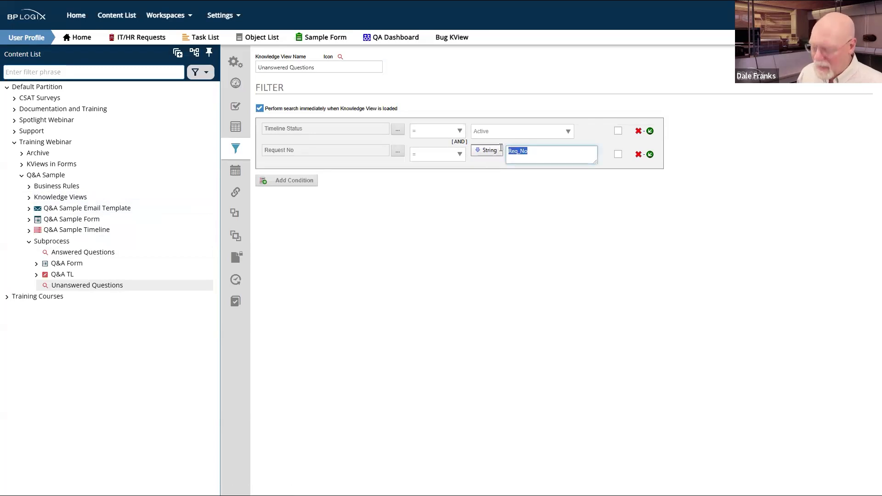
pyautogui.click(501, 151)
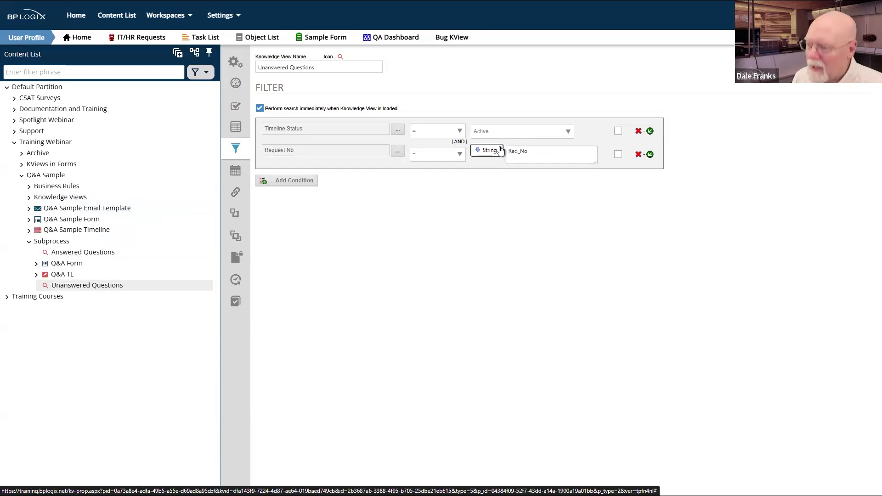
pyautogui.click(538, 153)
pyautogui.doubleClick(542, 156)
pyautogui.write('619')
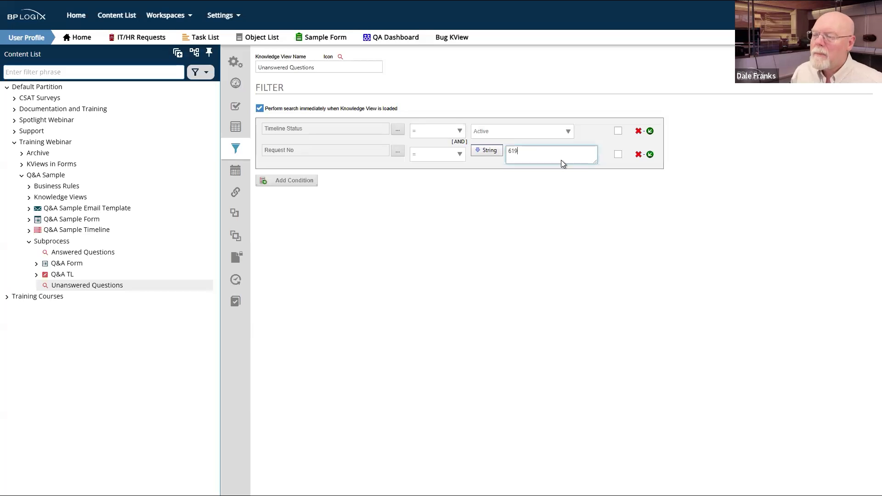
pyautogui.click(836, 91)
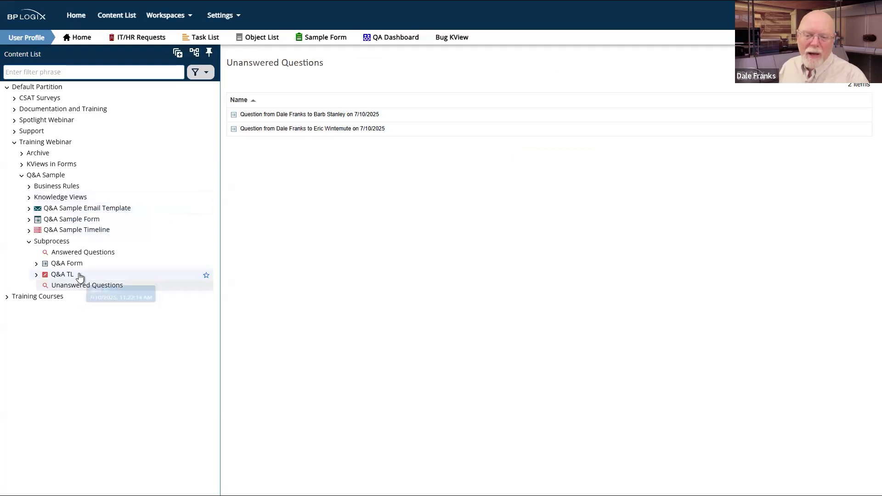
# Step: Review the active and completed Q&A TL timelines for requests 619 and 618, then reopen Unanswered Questions
pyautogui.click(36, 274)
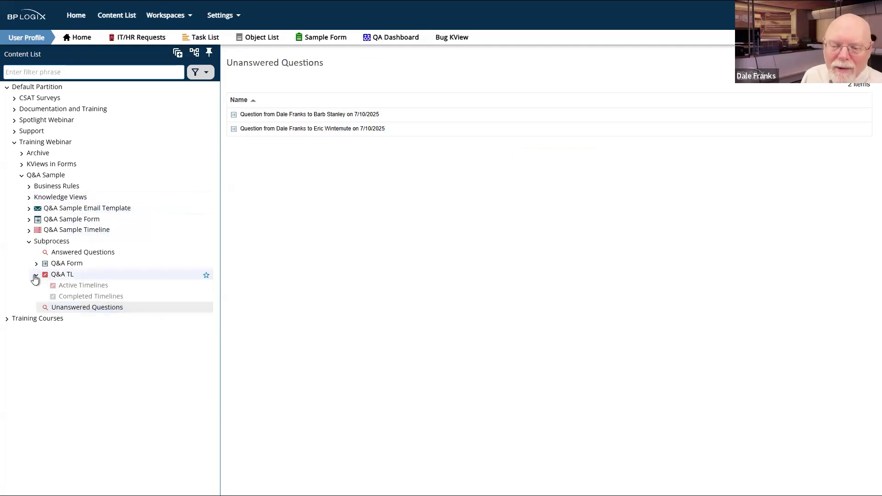
pyautogui.click(80, 289)
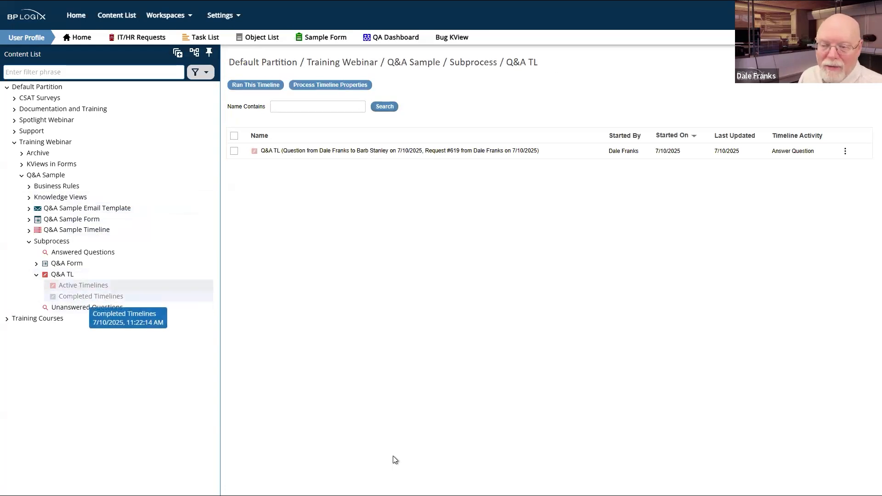
pyautogui.click(91, 296)
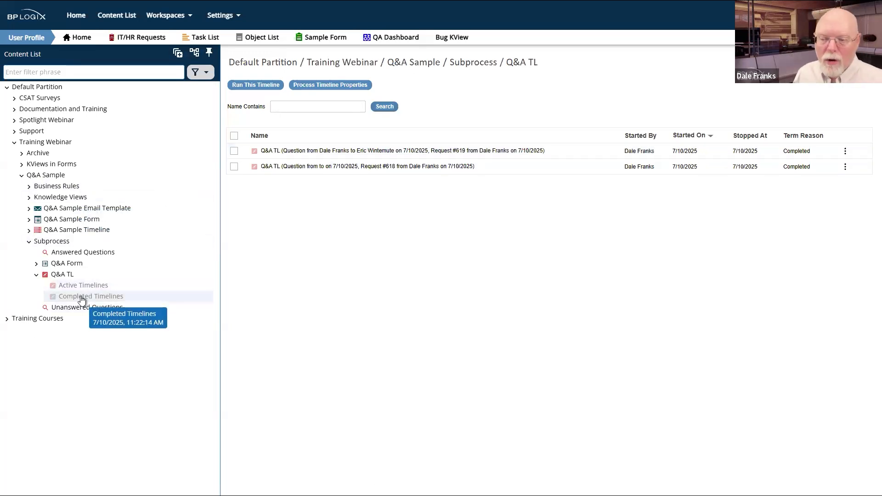
pyautogui.moveTo(90, 309); pyautogui.dragTo(64, 278)
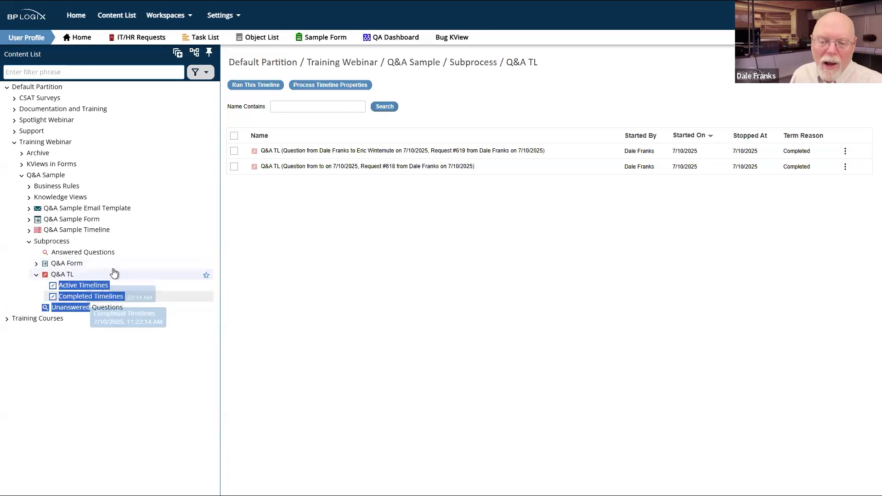
pyautogui.click(70, 260)
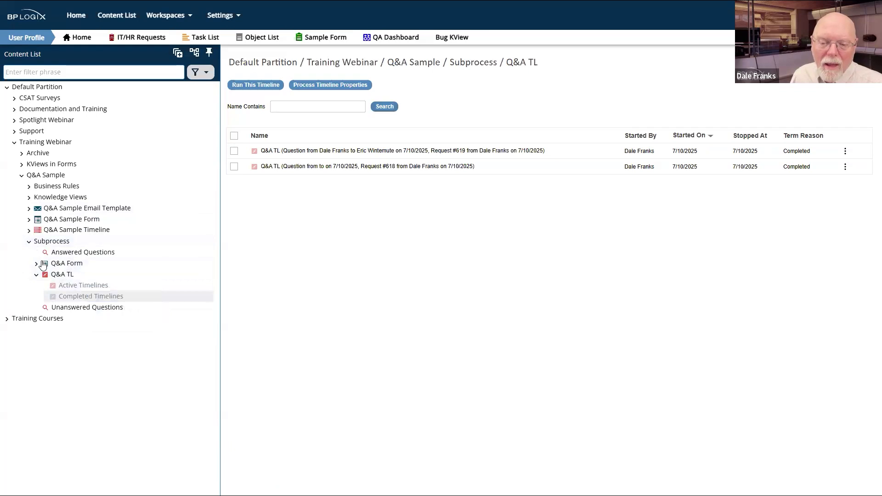
pyautogui.click(92, 308)
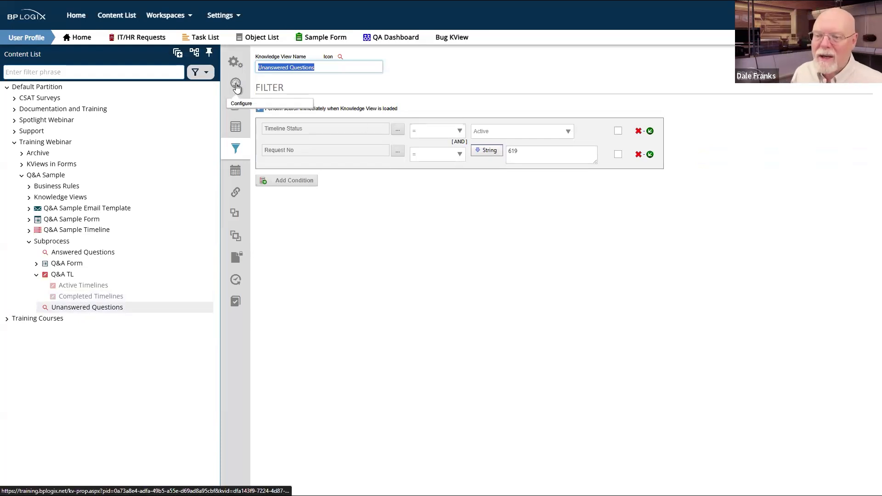
# Step: Review Unanswered Questions' columns, options and filter, keep Timeline Status Active, then discard changes and run it
pyautogui.click(237, 128)
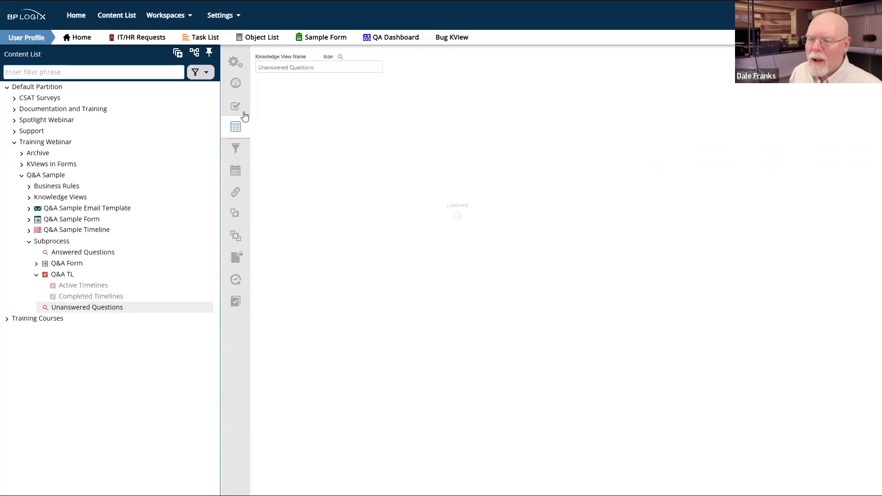
pyautogui.click(244, 114)
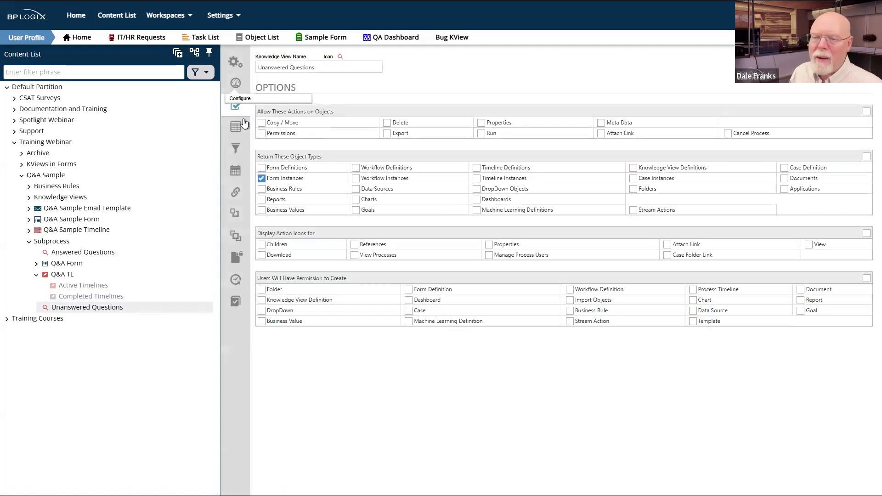
pyautogui.click(237, 148)
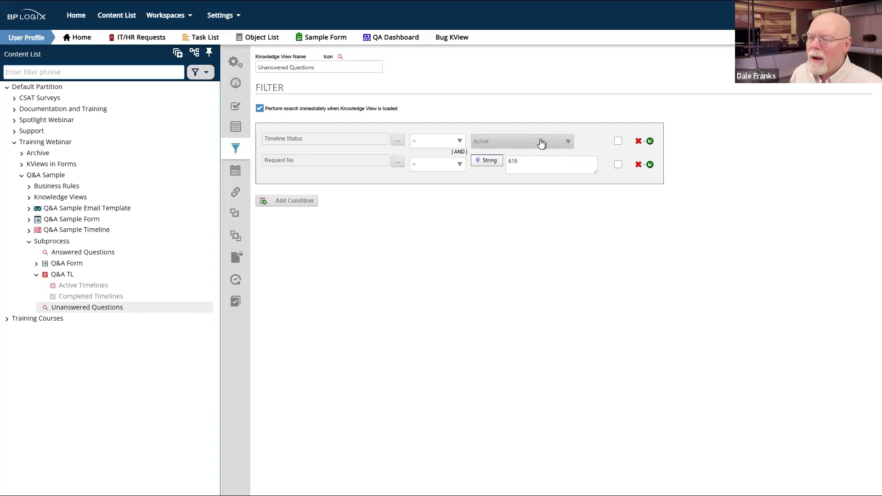
pyautogui.click(541, 143)
pyautogui.click(486, 168)
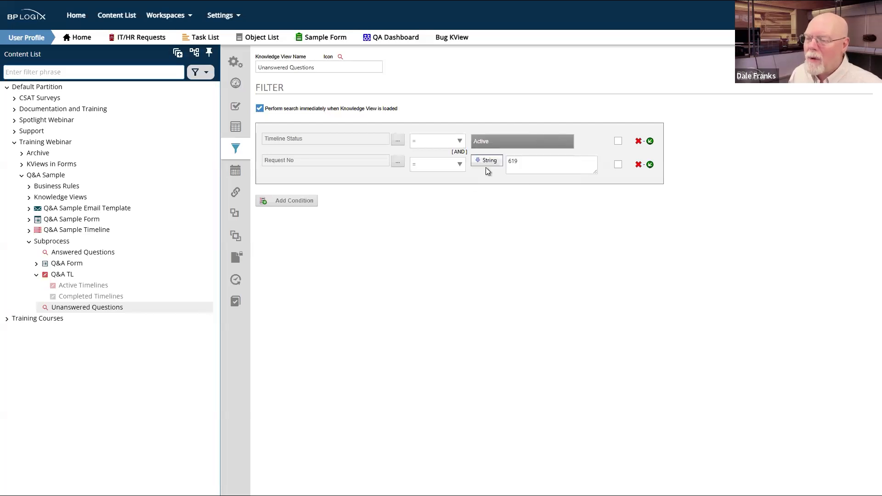
pyautogui.click(537, 143)
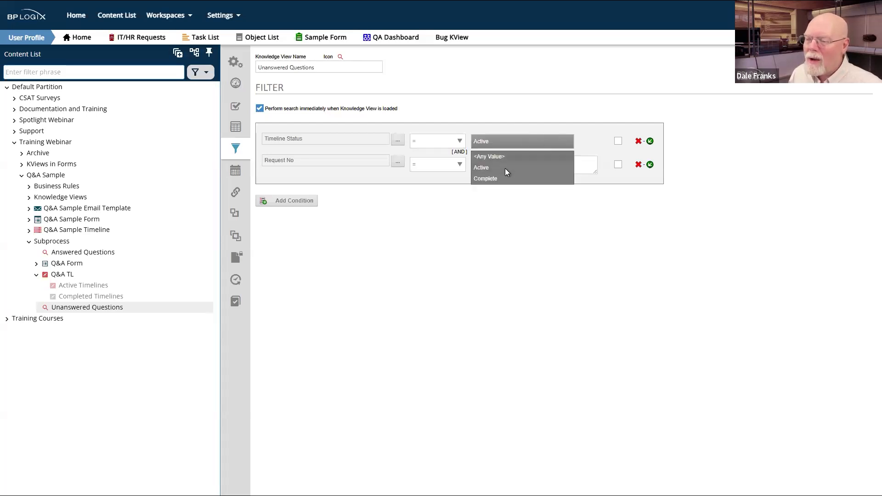
pyautogui.click(486, 168)
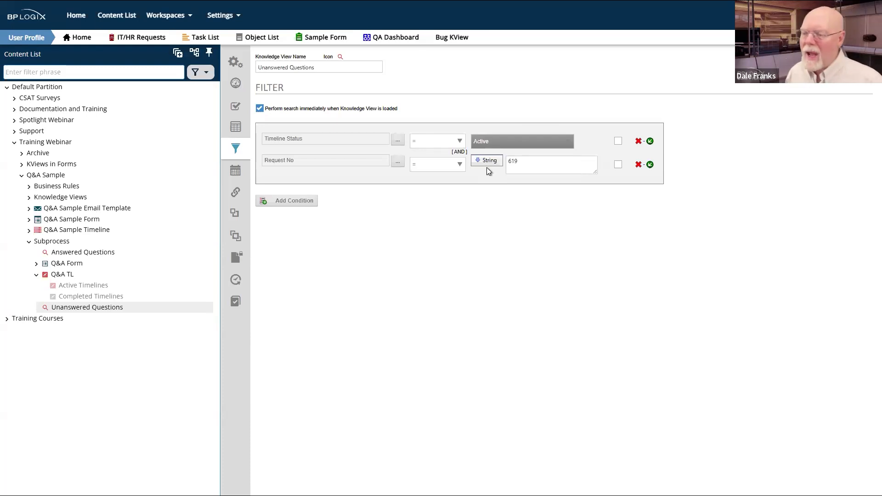
pyautogui.moveTo(850, 56)
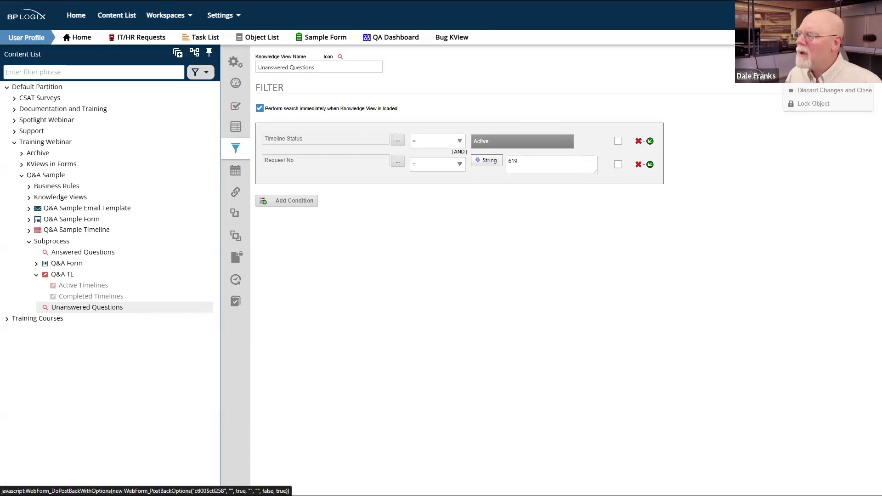
pyautogui.click(820, 77)
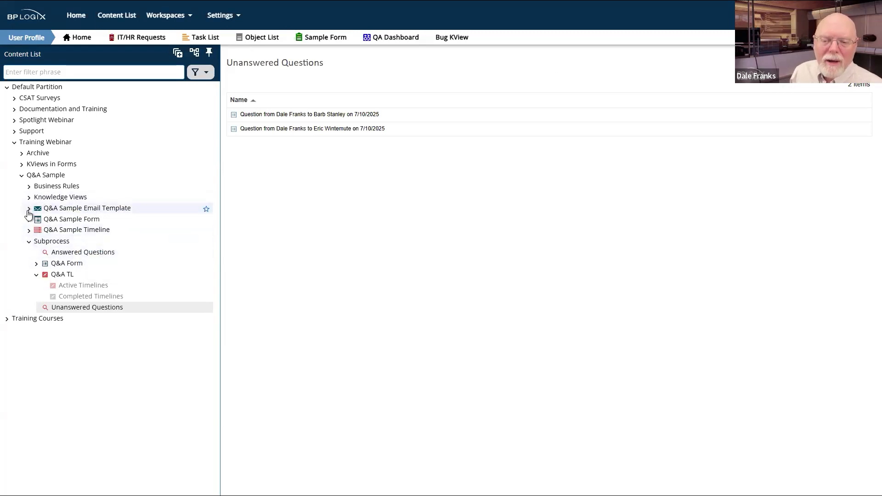
# Step: Open the sample Q&A Active Questions knowledge view to see its Request Number and Answer Question filter
pyautogui.click(21, 164)
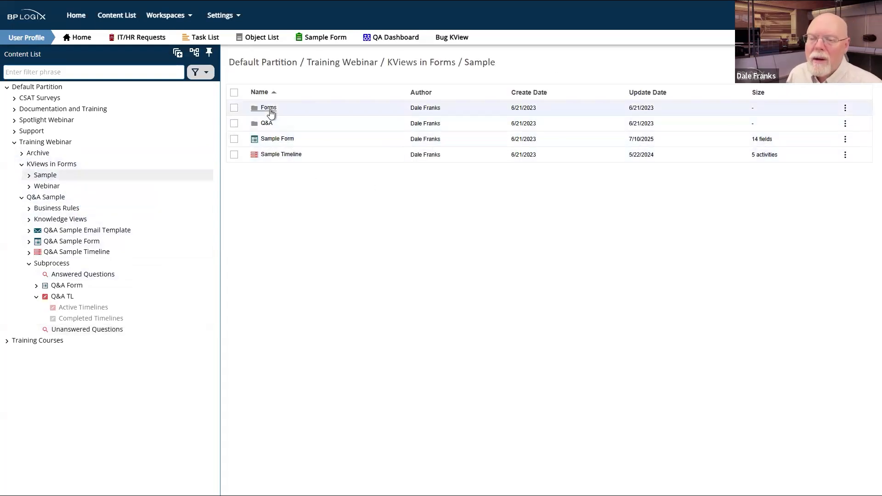
pyautogui.doubleClick(271, 127)
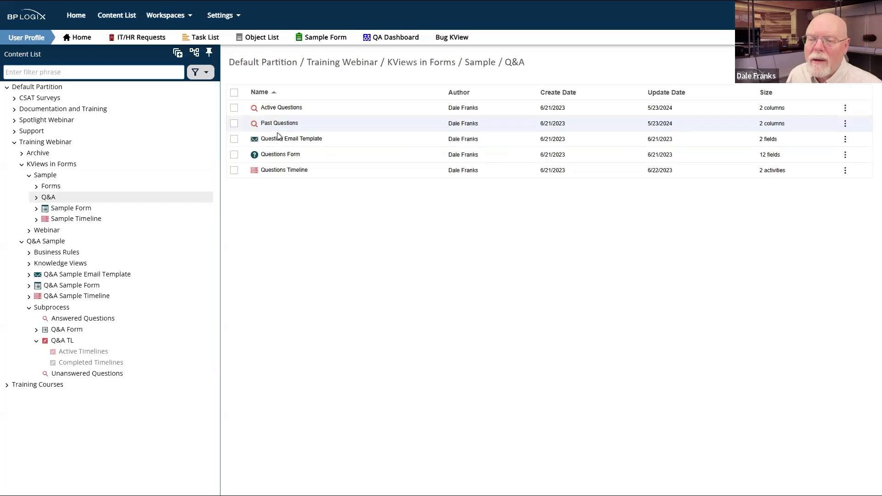
pyautogui.click(281, 108)
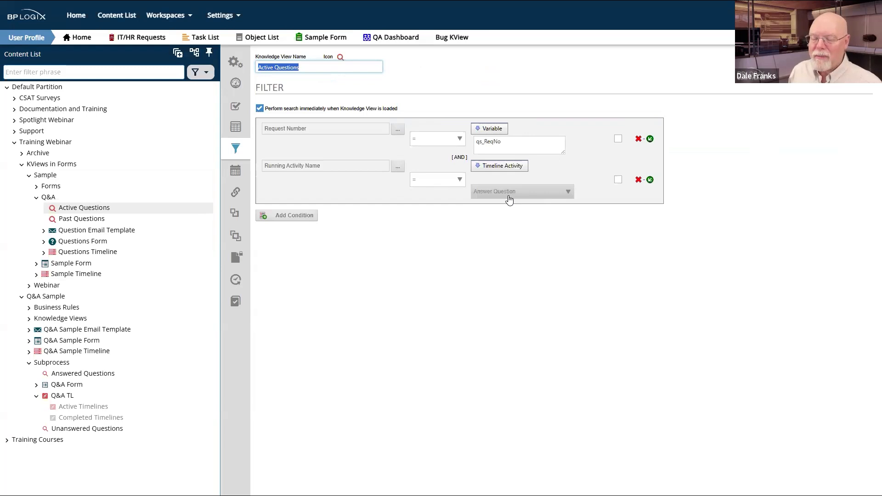
# Step: In Unanswered Questions, make the first condition Running Activity Name compared against a Timeline Activity value
pyautogui.click(75, 375)
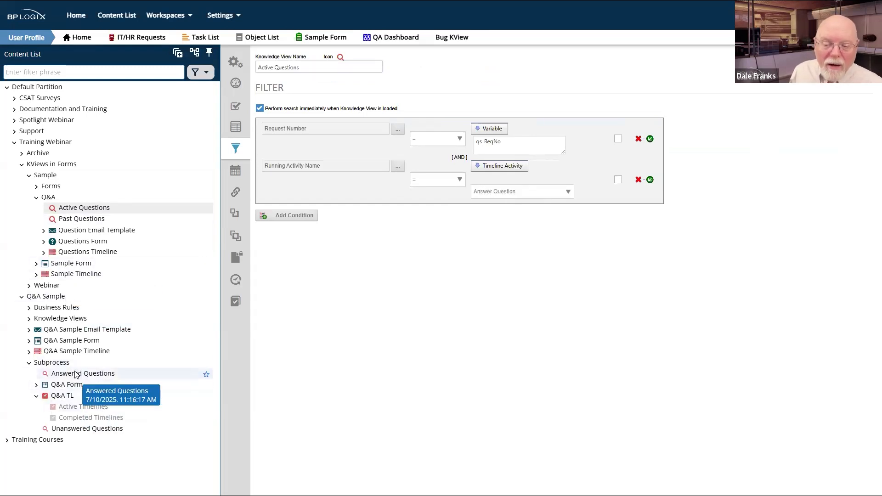
pyautogui.click(81, 431)
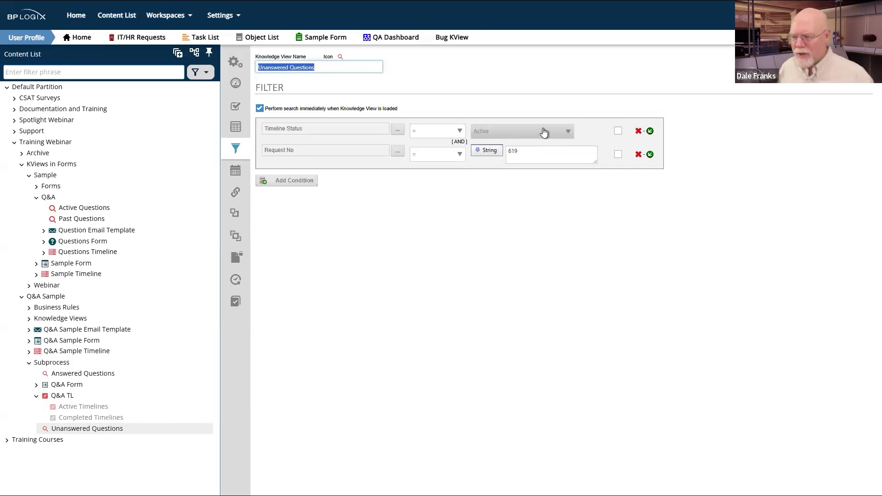
pyautogui.click(397, 130)
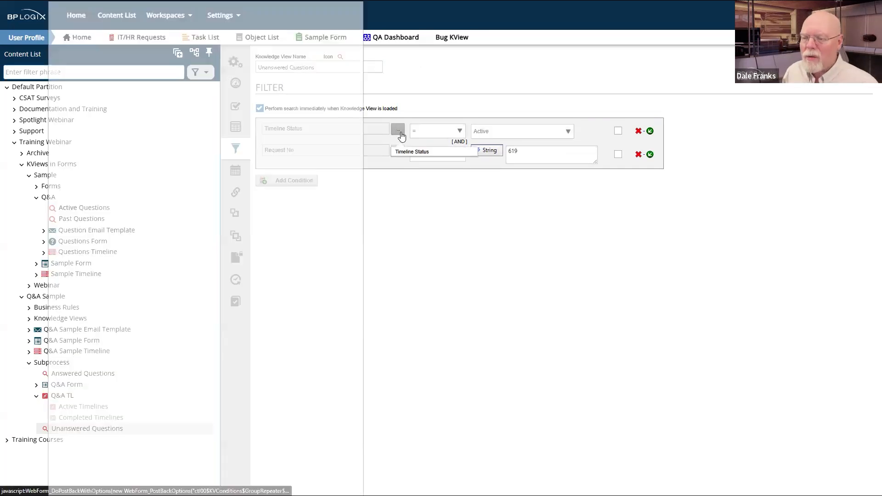
pyautogui.click(77, 56)
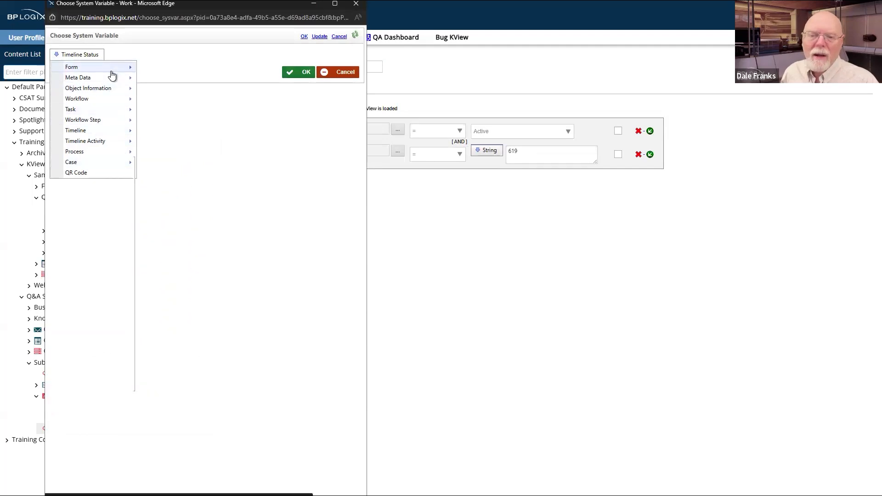
pyautogui.moveTo(98, 120)
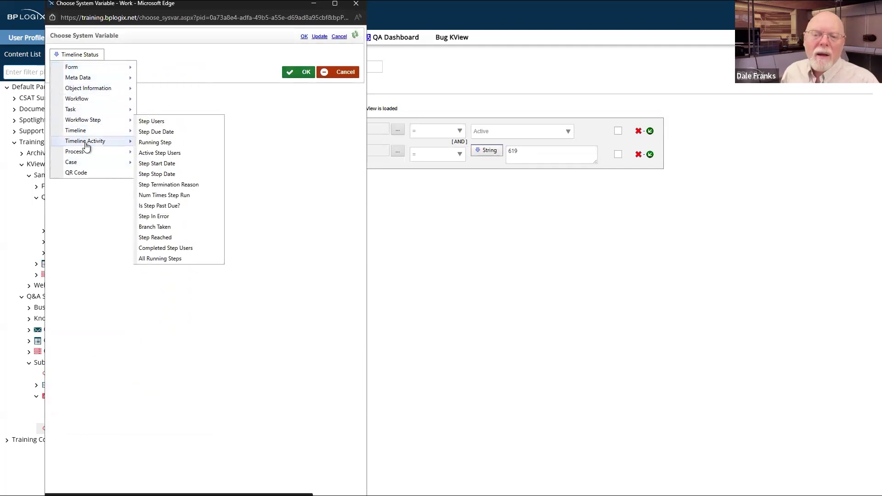
pyautogui.moveTo(94, 142)
pyautogui.click(203, 218)
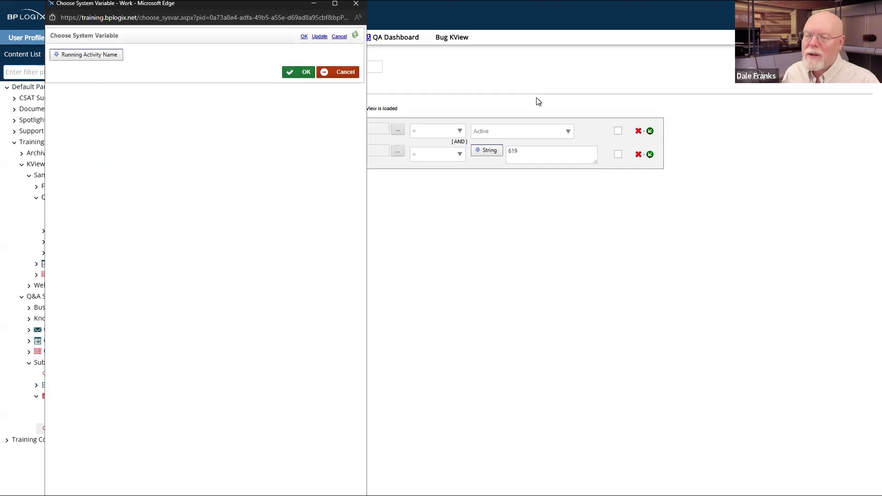
pyautogui.click(303, 72)
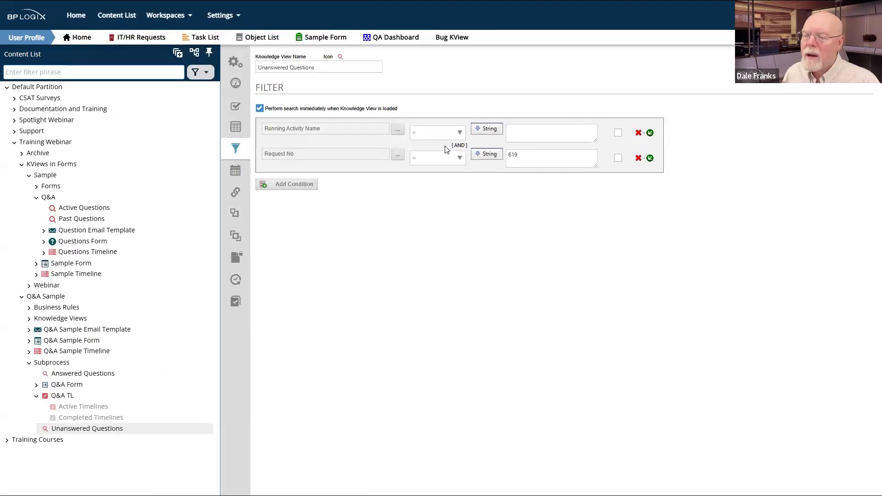
pyautogui.click(495, 130)
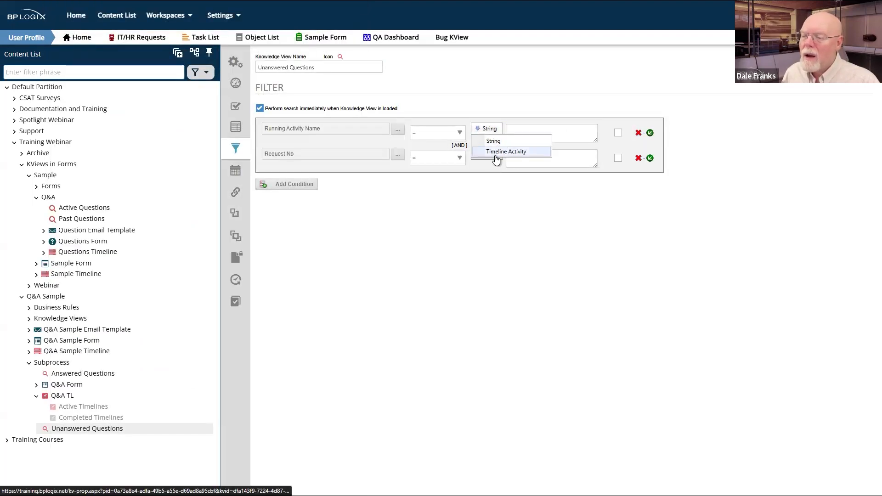
pyautogui.click(499, 154)
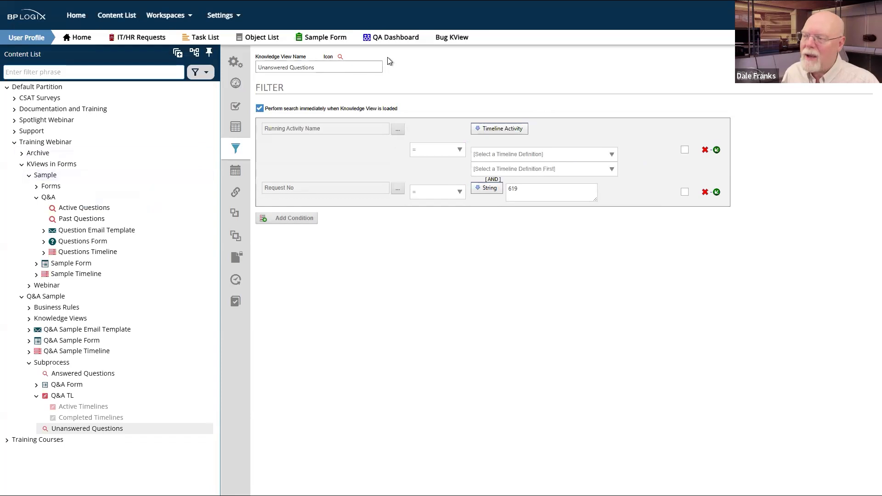
# Step: Set Q&A TL as the Unanswered Questions timeline and save the knowledge view
pyautogui.click(235, 65)
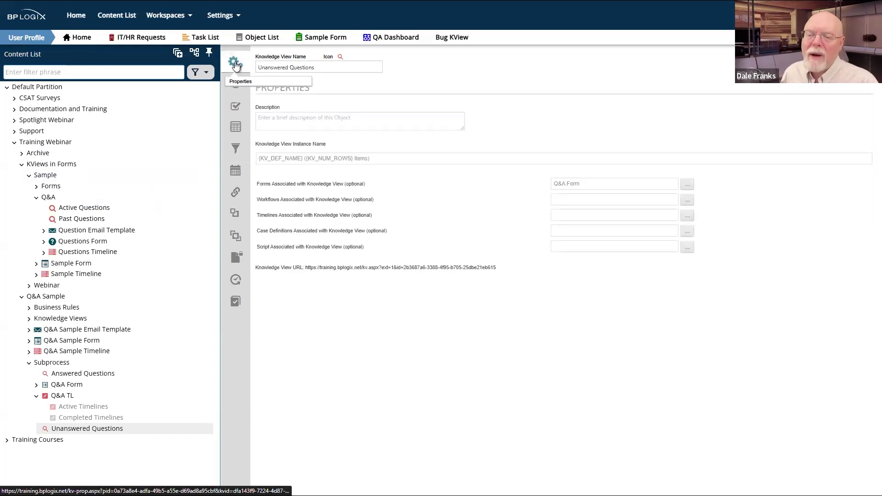
pyautogui.click(687, 217)
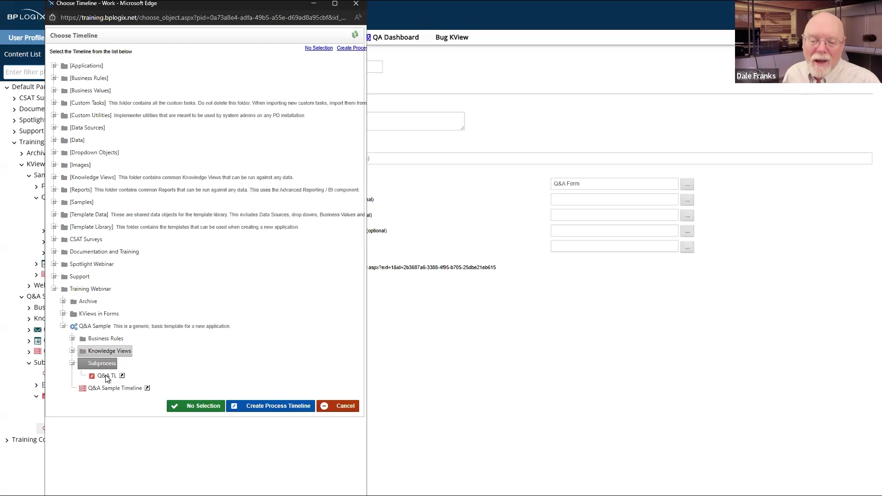
pyautogui.click(104, 378)
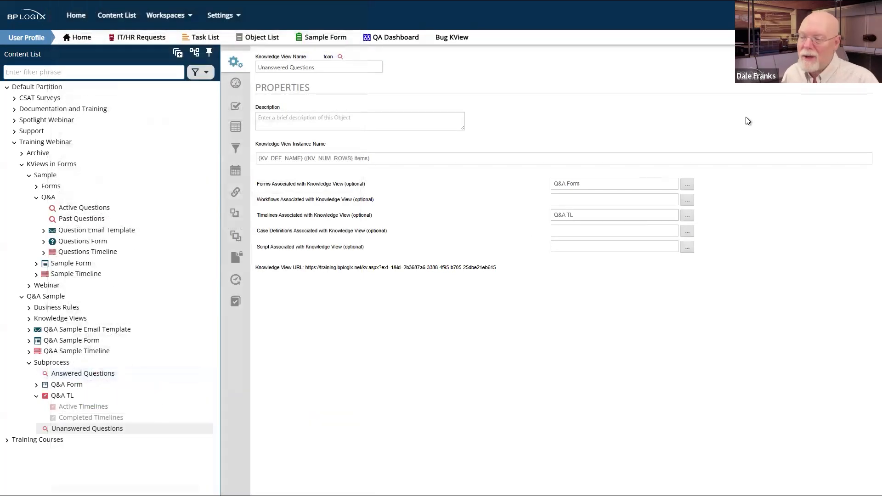
pyautogui.click(817, 64)
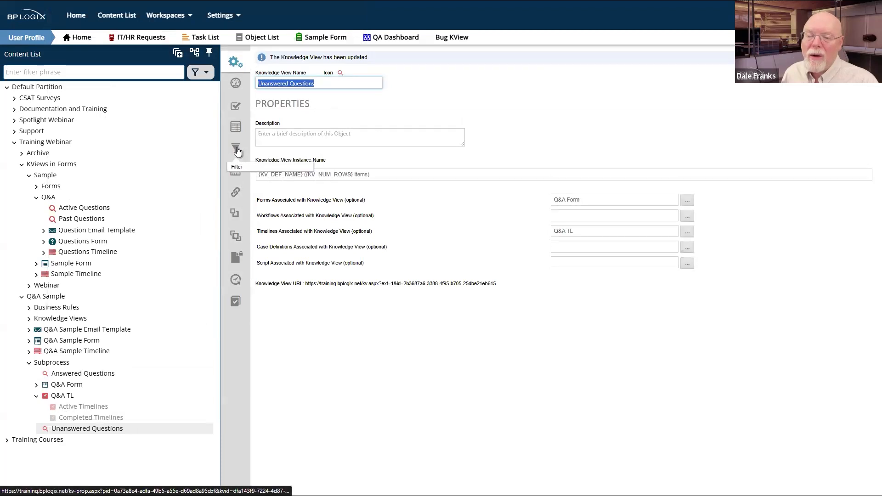
pyautogui.click(236, 148)
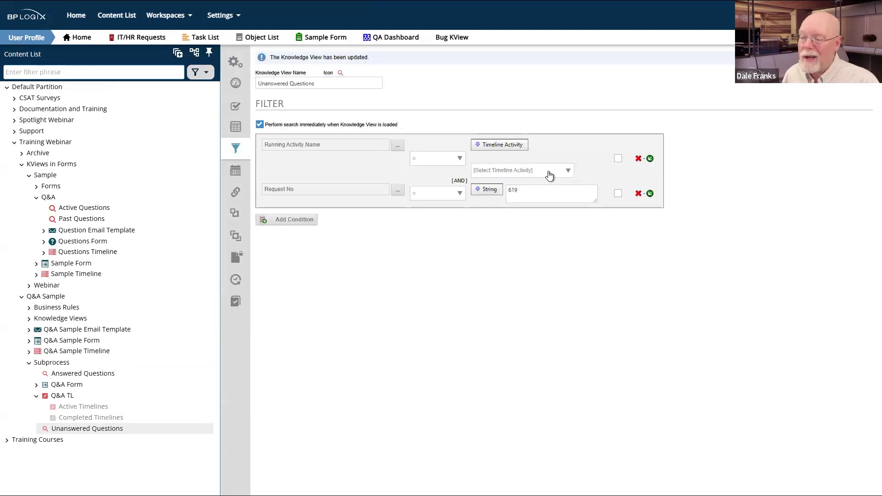
# Step: Filter the running activity on Answer Question, save the view, and switch to the User Profile workspace
pyautogui.click(549, 172)
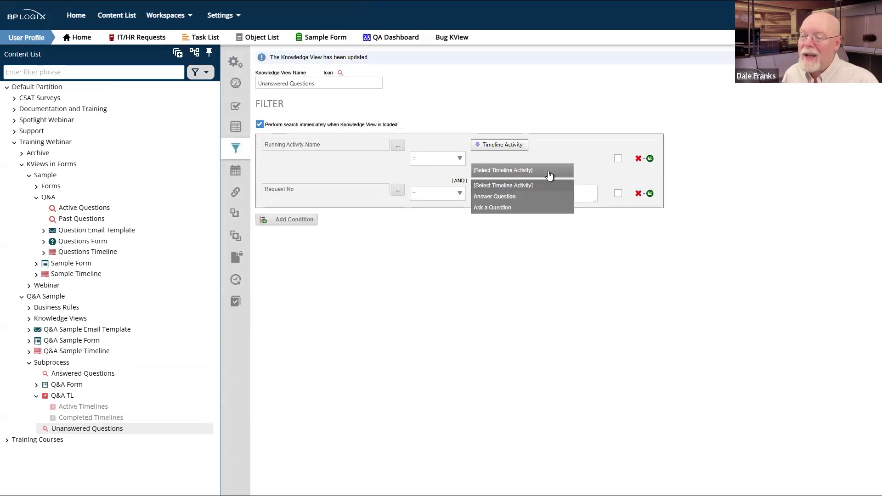
pyautogui.click(511, 197)
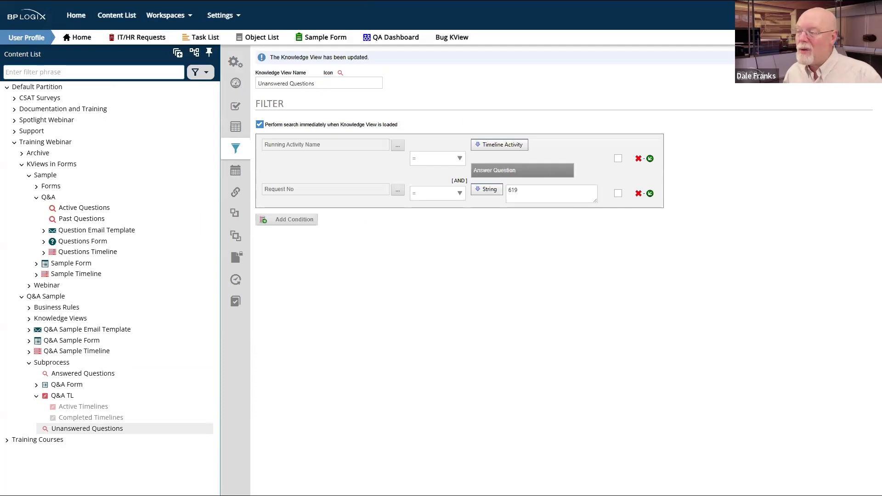
pyautogui.moveTo(802, 76)
pyautogui.click(807, 92)
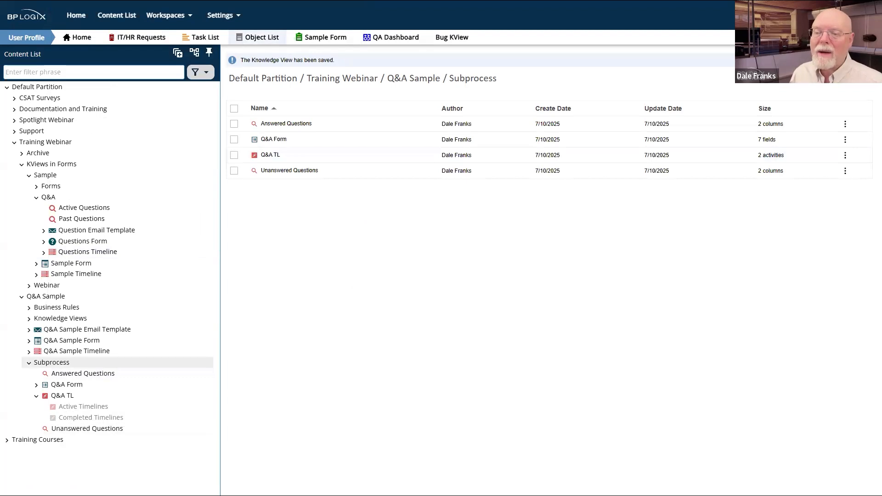
pyautogui.moveTo(175, 16)
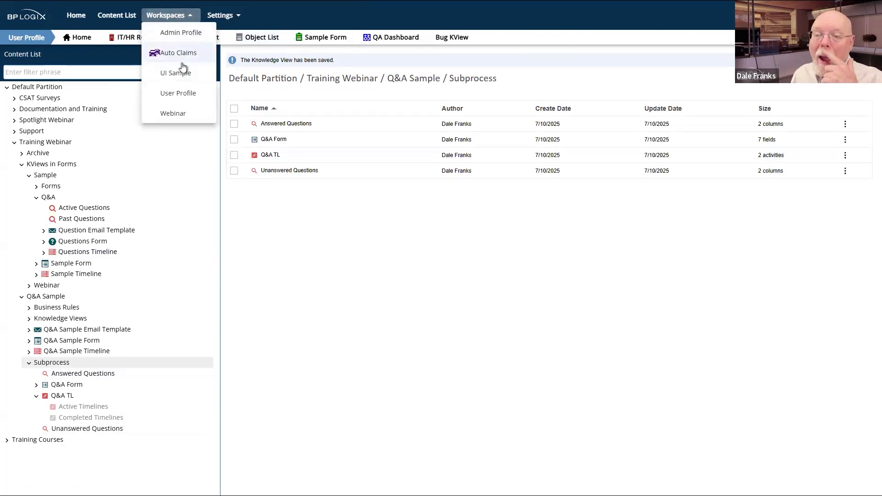
pyautogui.click(186, 92)
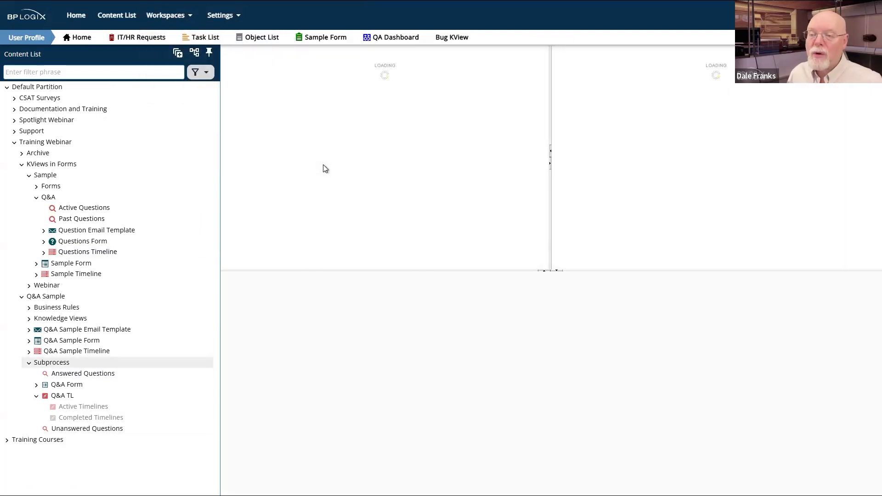
# Step: Open the Request #619 approval task and move its form window to the right side
pyautogui.click(319, 110)
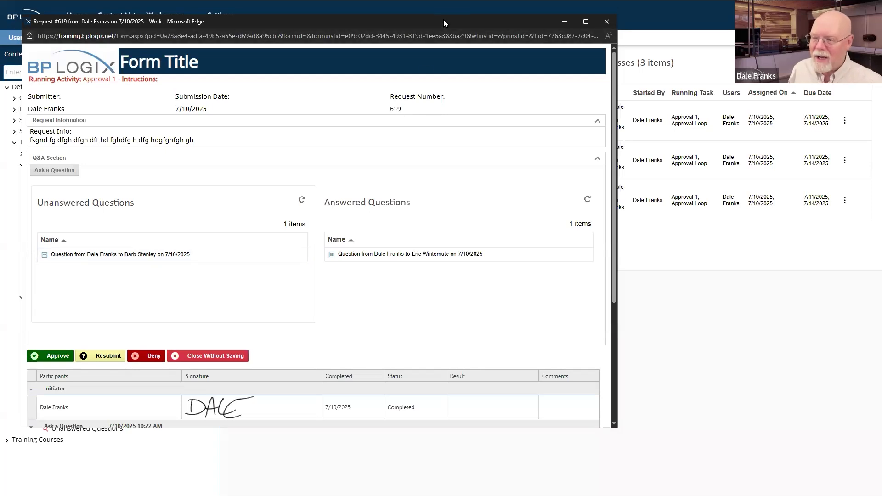
pyautogui.moveTo(443, 19); pyautogui.dragTo(881, 84)
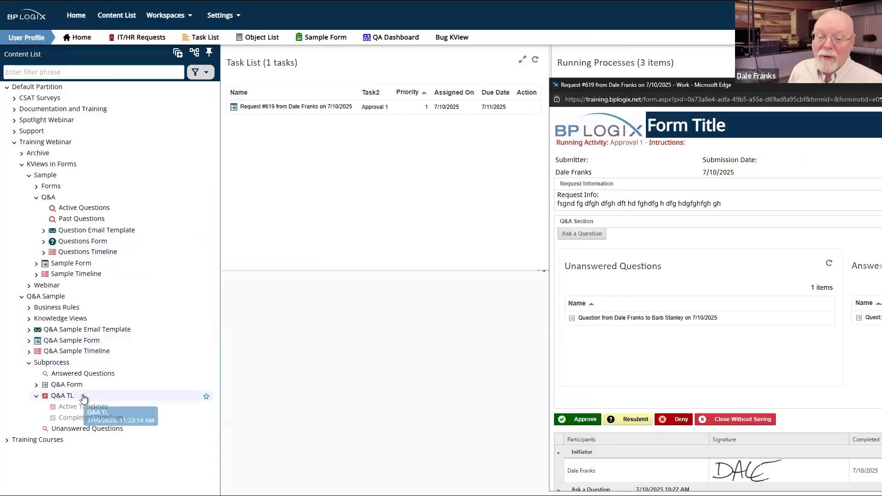
# Step: In the Unanswered Questions filter, set Request No to compare against the variable Req_No
pyautogui.click(79, 429)
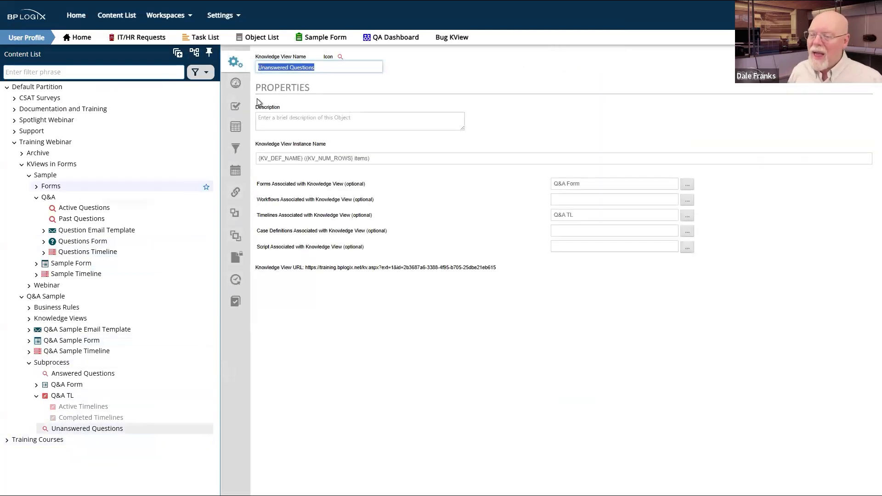
pyautogui.click(235, 149)
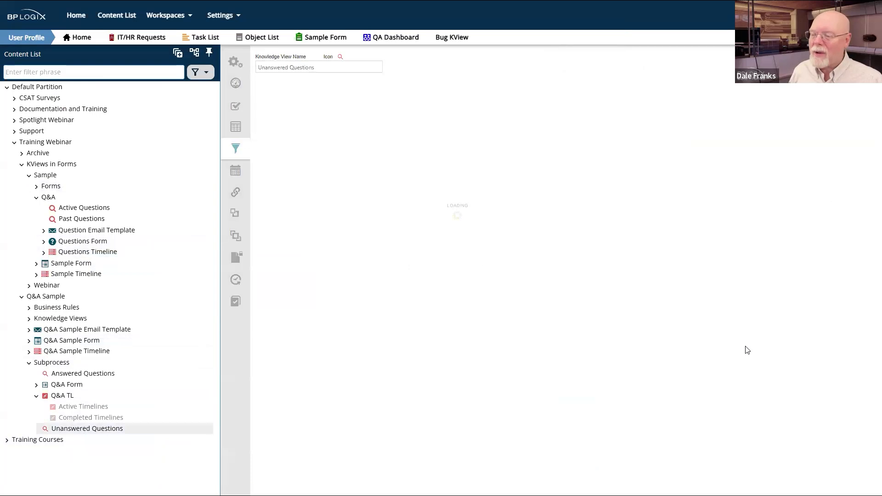
pyautogui.click(486, 173)
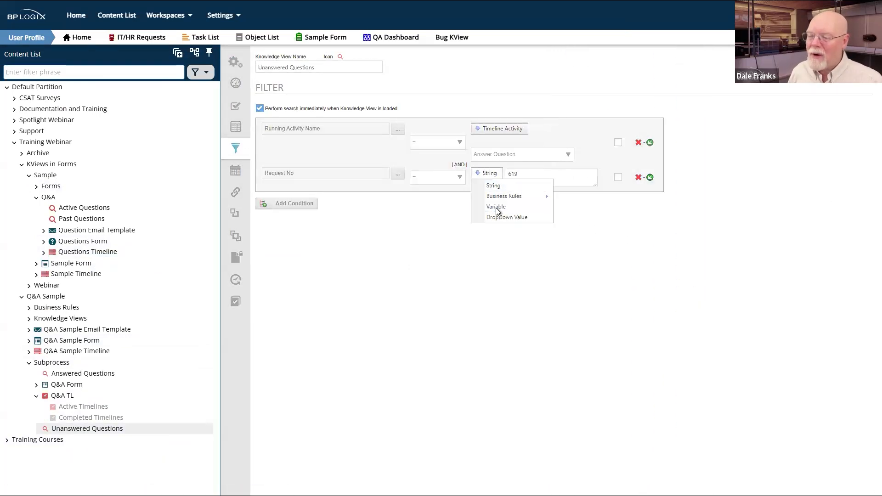
pyautogui.click(496, 207)
pyautogui.click(514, 186)
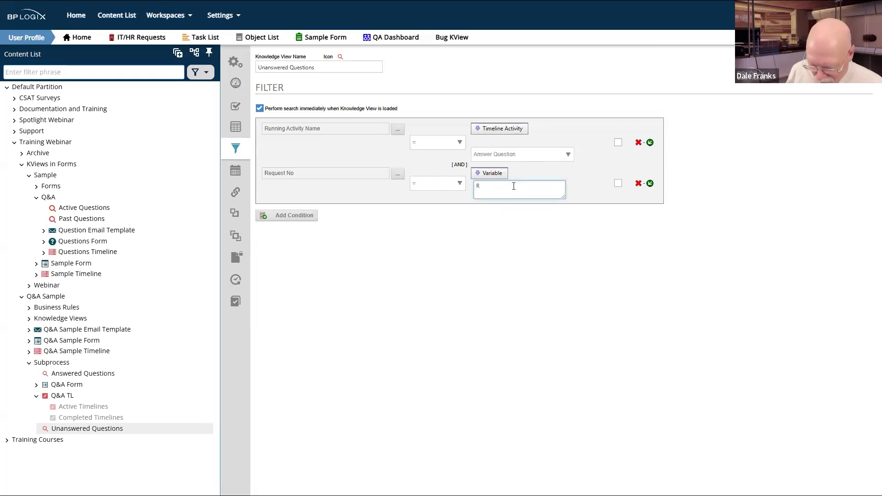
pyautogui.write('Req')
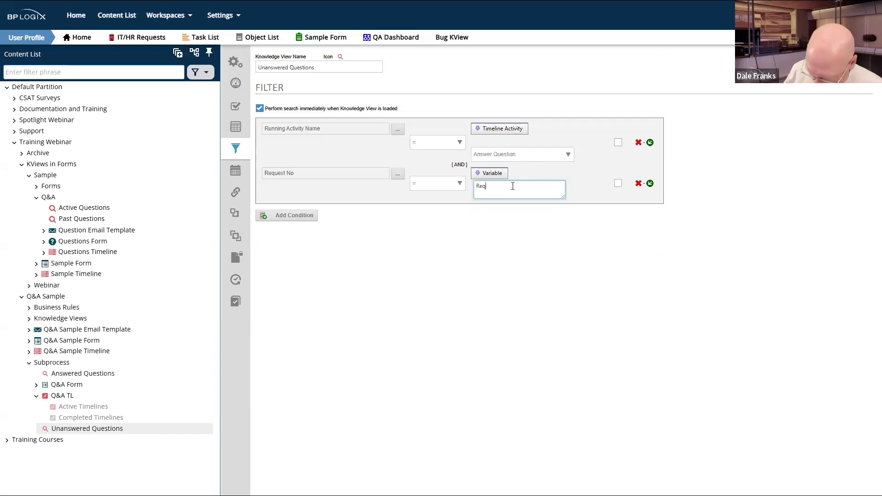
pyautogui.write('_No')
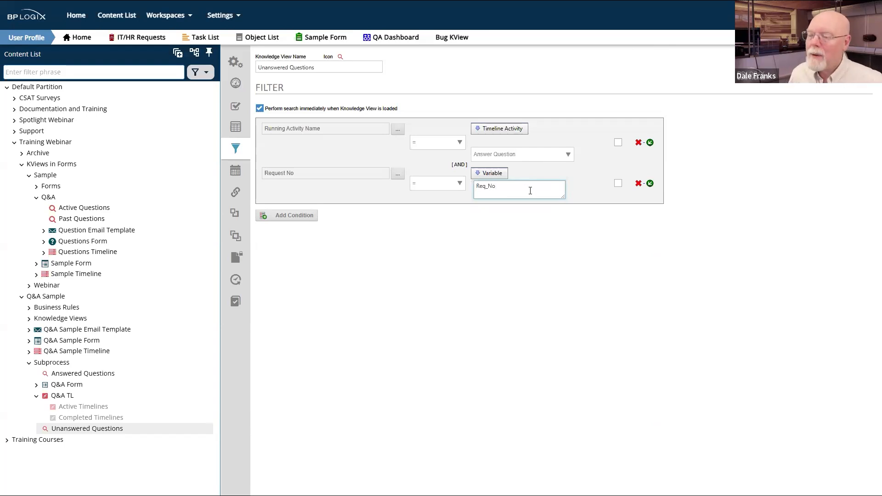
# Step: Delete the extra Form Field condition, save the view, and bring the request 619 form back on screen
pyautogui.click(311, 216)
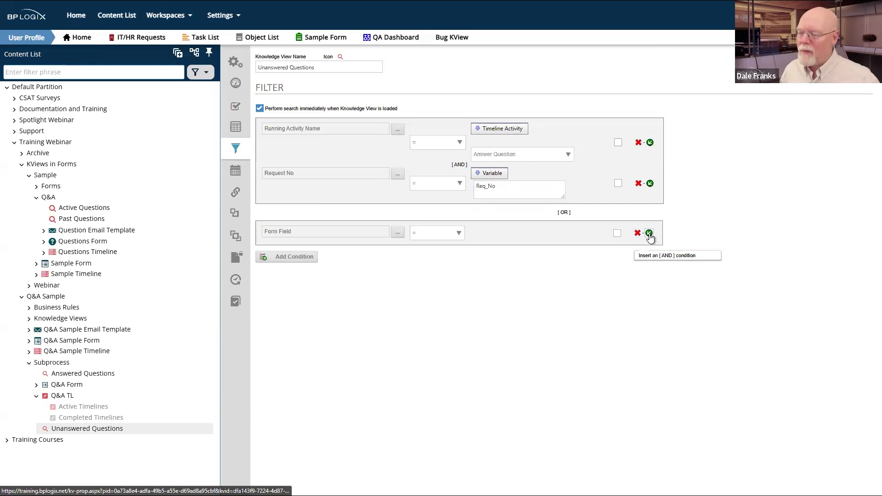
pyautogui.click(637, 233)
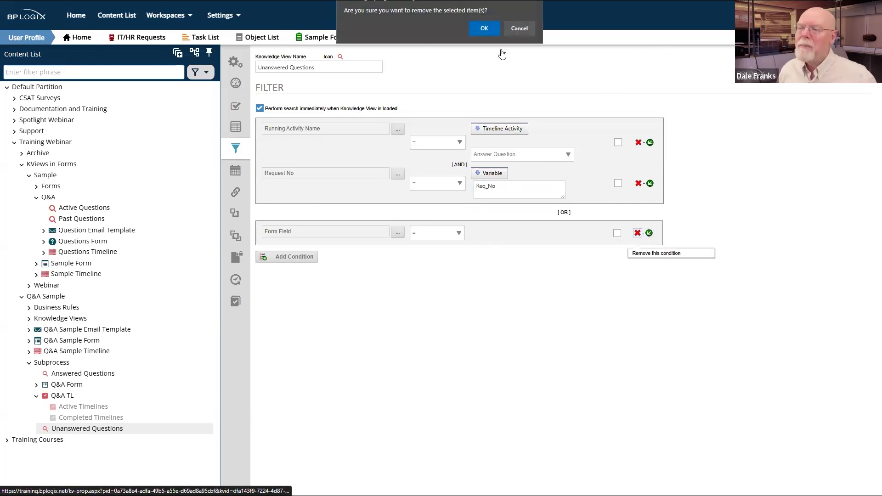
pyautogui.click(484, 28)
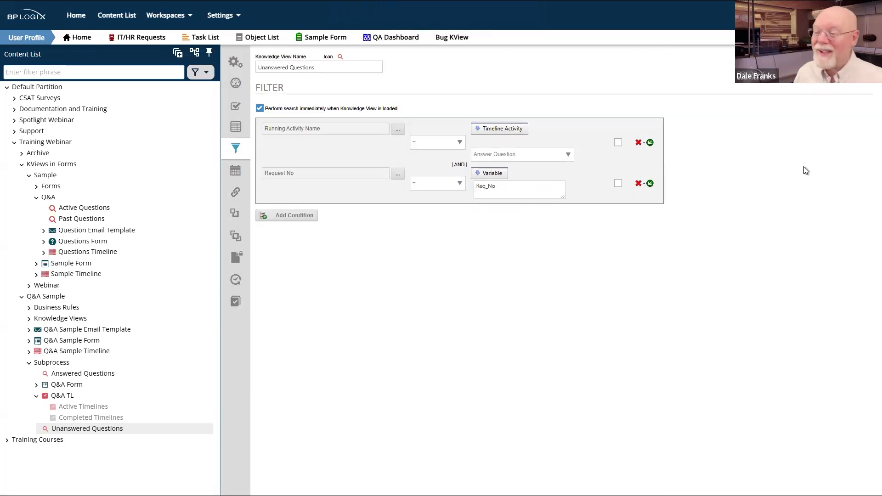
pyautogui.click(838, 59)
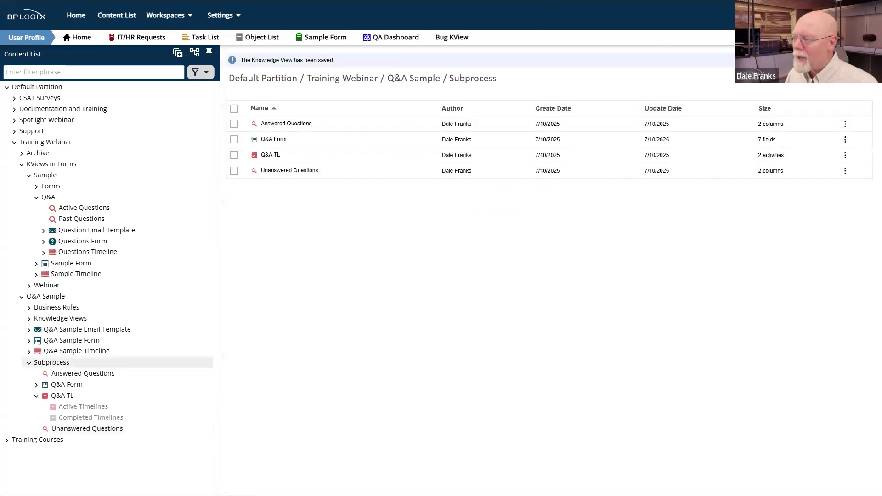
pyautogui.moveTo(881, 84); pyautogui.dragTo(821, 85)
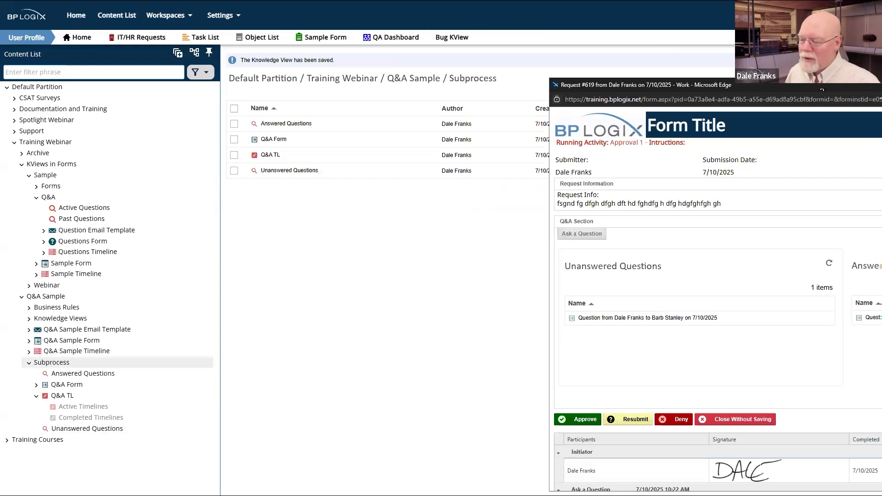
pyautogui.moveTo(822, 90); pyautogui.dragTo(615, 151)
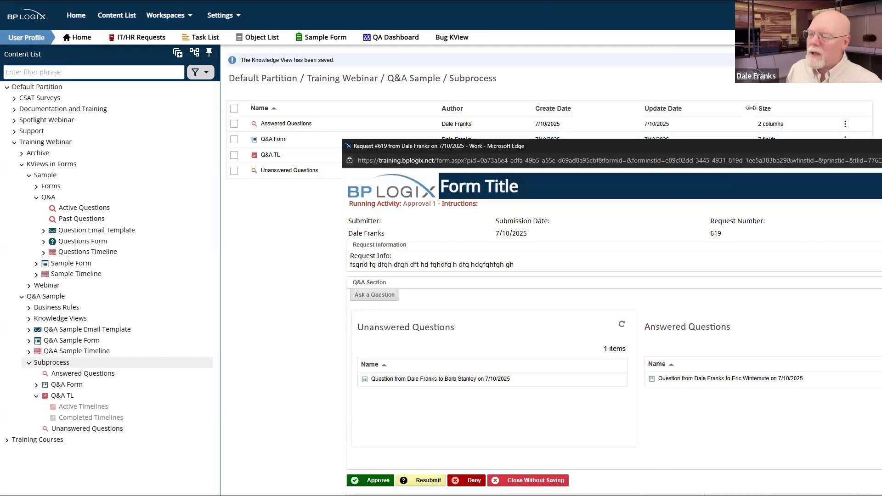
# Step: Impersonate the user who was asked the question
pyautogui.click(860, 15)
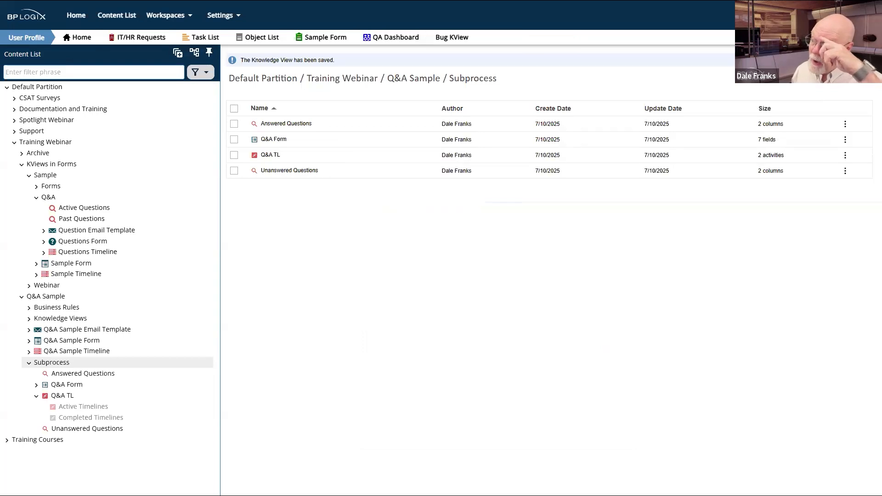
pyautogui.click(768, 115)
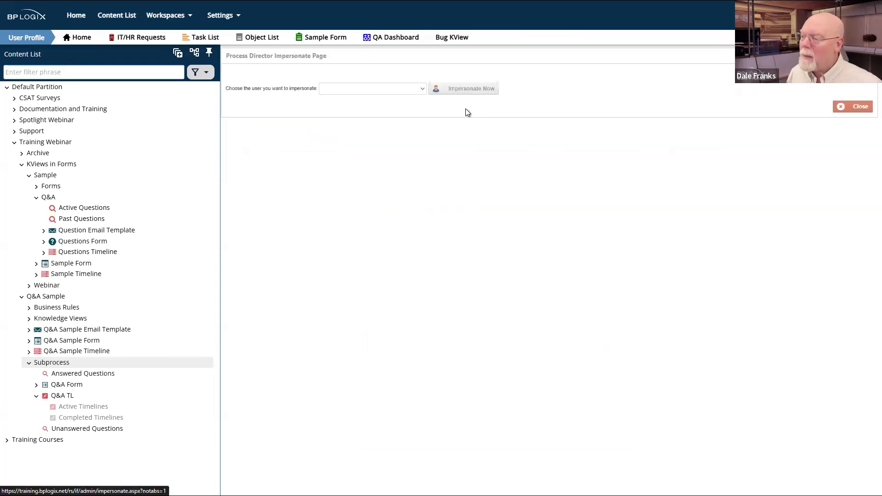
pyautogui.click(352, 88)
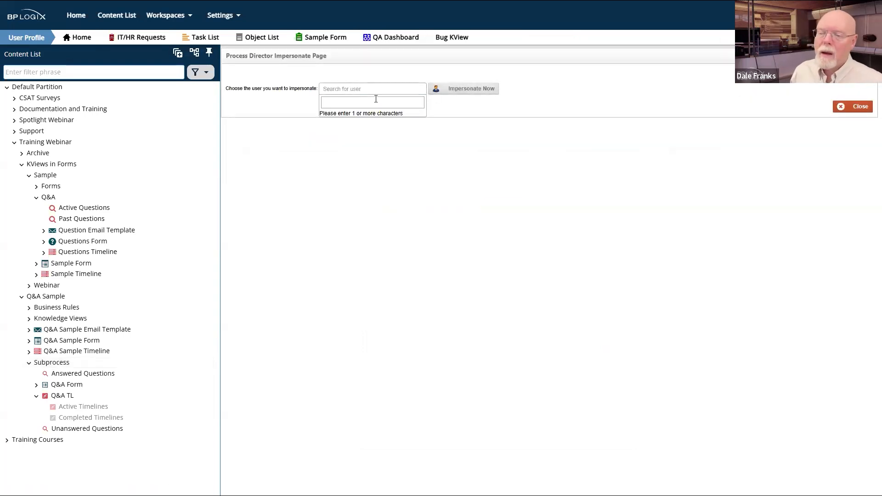
pyautogui.write('barb')
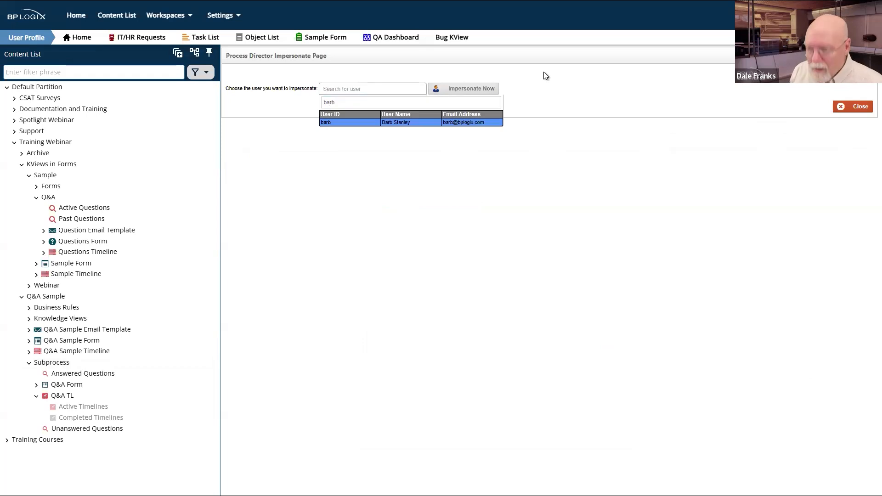
pyautogui.click(413, 124)
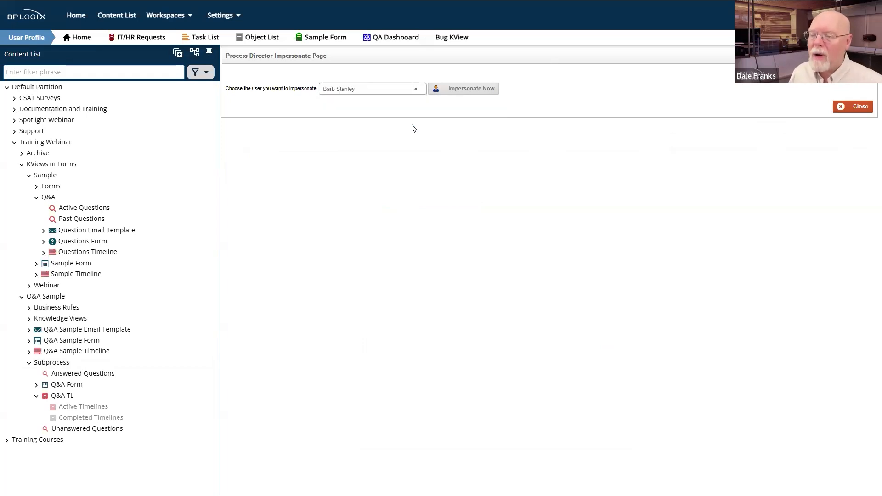
pyautogui.click(464, 90)
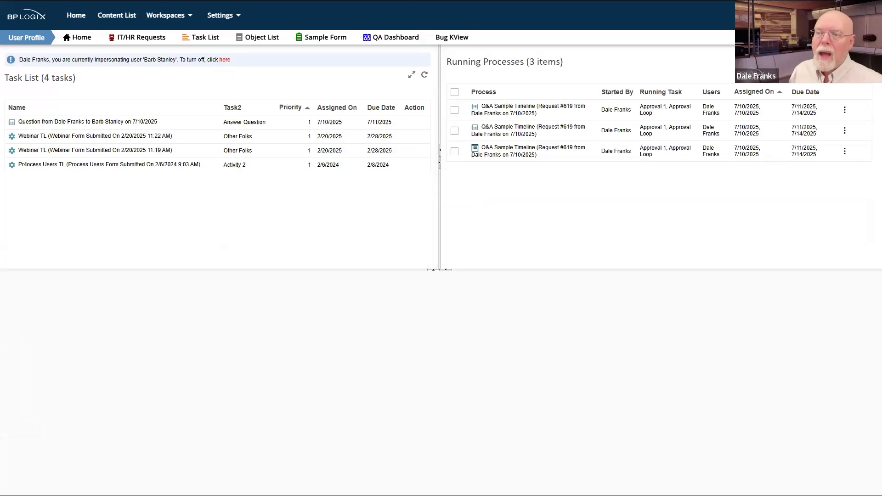
# Step: Open the request 619 question task and submit the answer 'sdfgh dft hdfghj sdfgh sfgh sfgh'
pyautogui.click(105, 122)
pyautogui.click(139, 225)
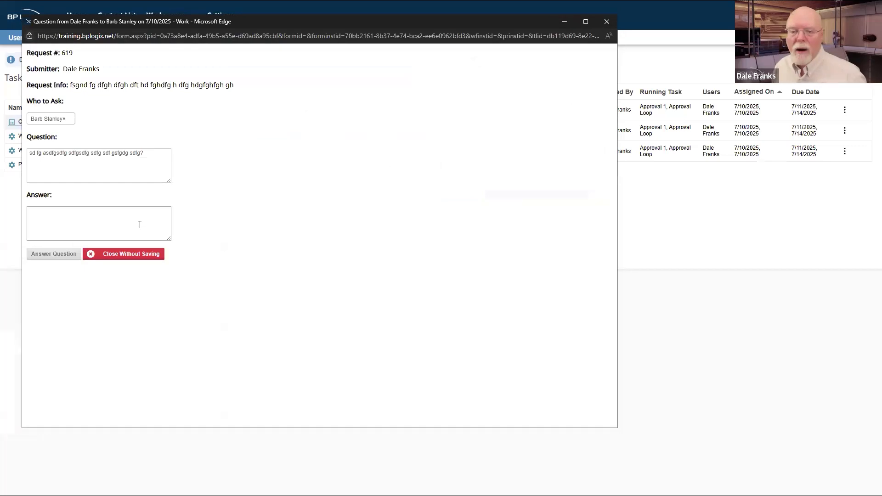
pyautogui.write('sdfgh dft hdfghj sdfgh sfgh s')
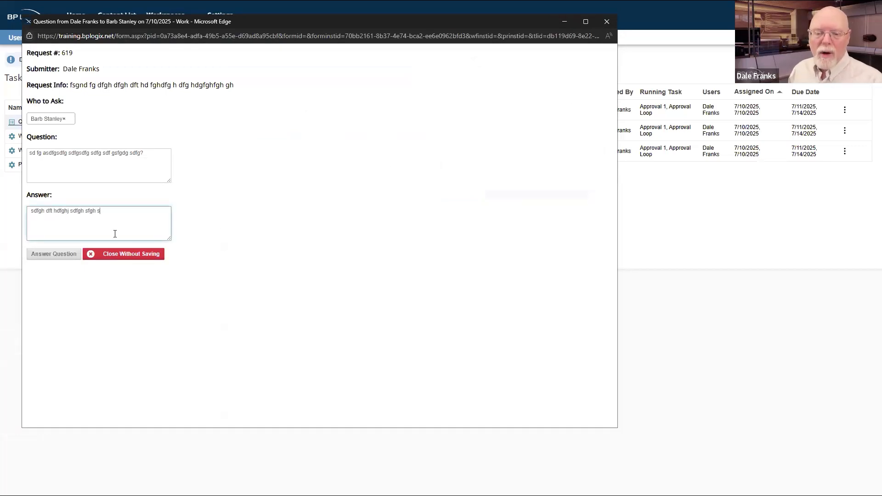
pyautogui.write('fgh')
pyautogui.click(65, 257)
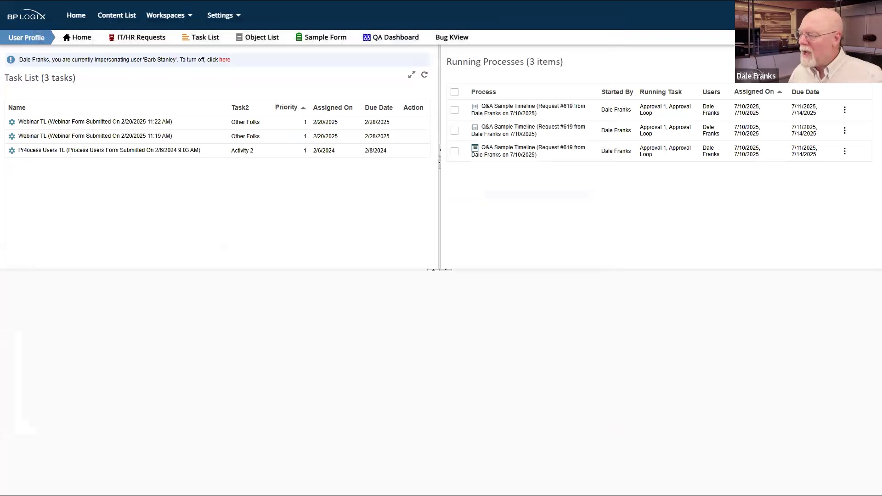
# Step: Refresh request 619's question lists, close its form, and turn off impersonation via the banner link
pyautogui.moveTo(881, 147); pyautogui.dragTo(828, 146)
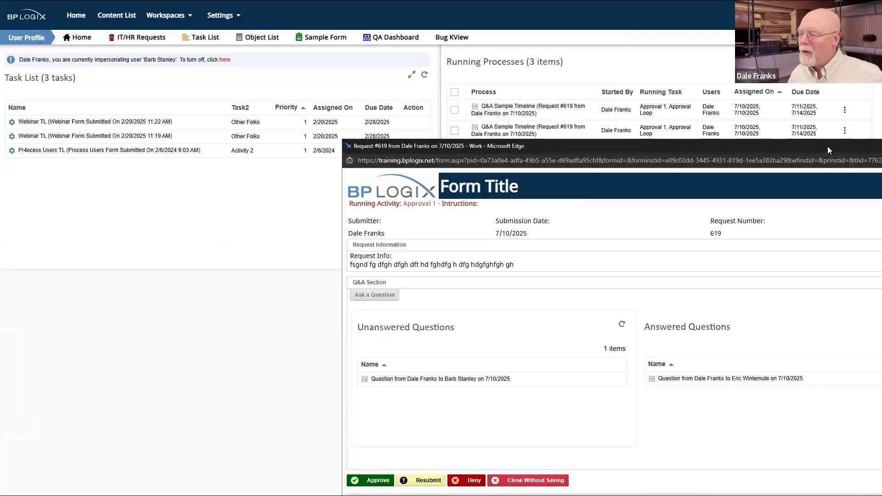
pyautogui.click(414, 199)
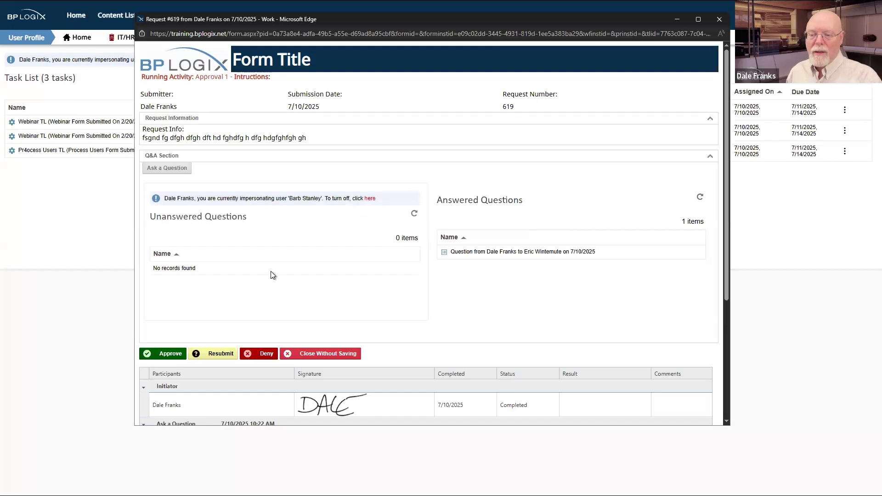
pyautogui.click(369, 198)
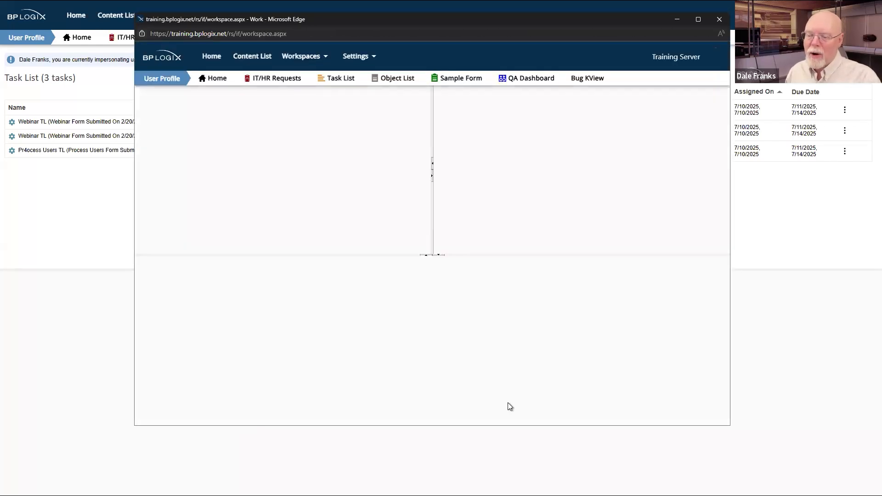
pyautogui.click(719, 20)
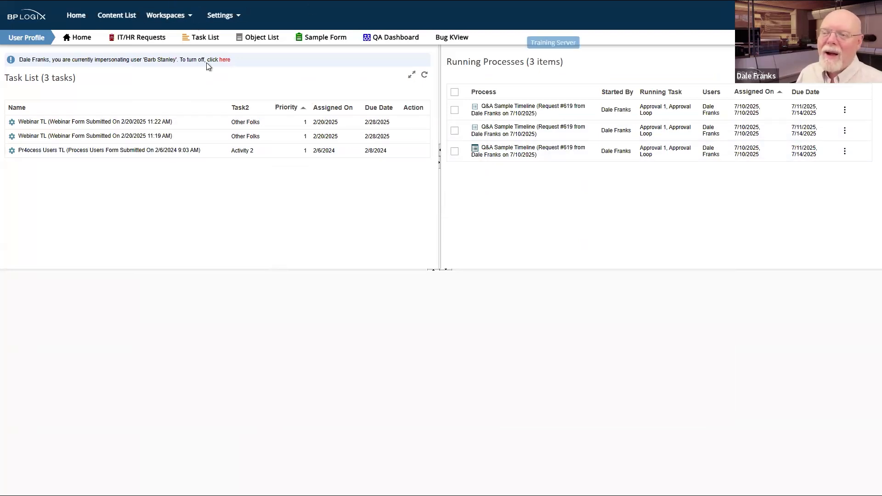
pyautogui.click(225, 60)
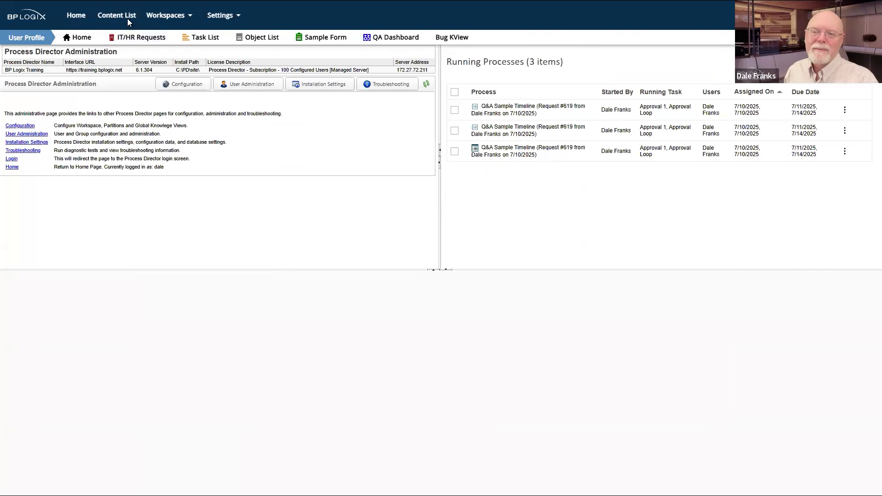
# Step: From the User Profile workspace, open the Request #619 task and approve it at both approval steps
pyautogui.click(175, 14)
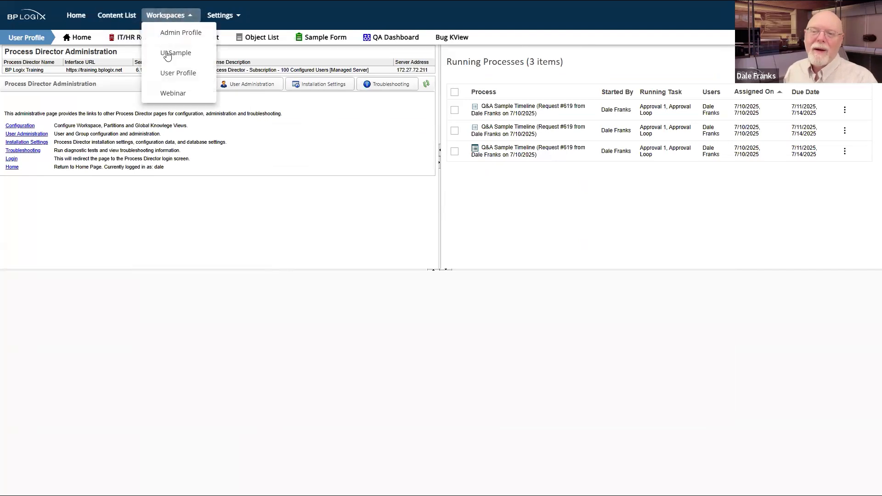
pyautogui.click(171, 75)
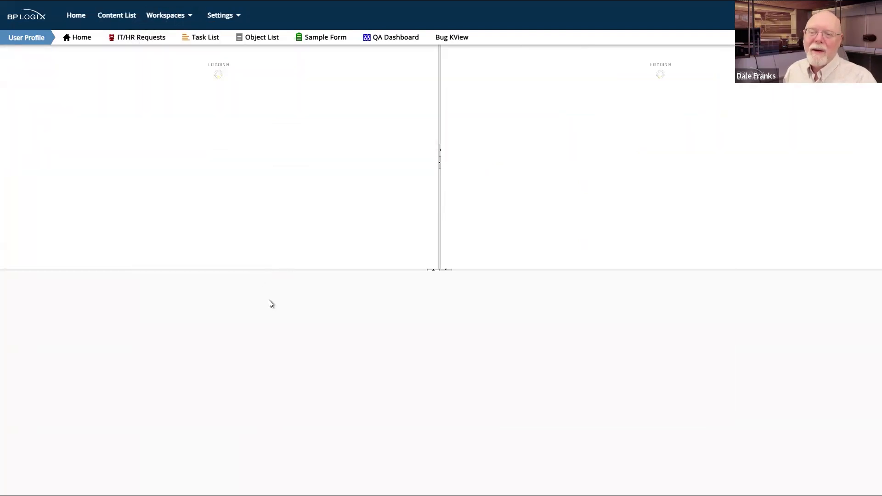
pyautogui.click(69, 106)
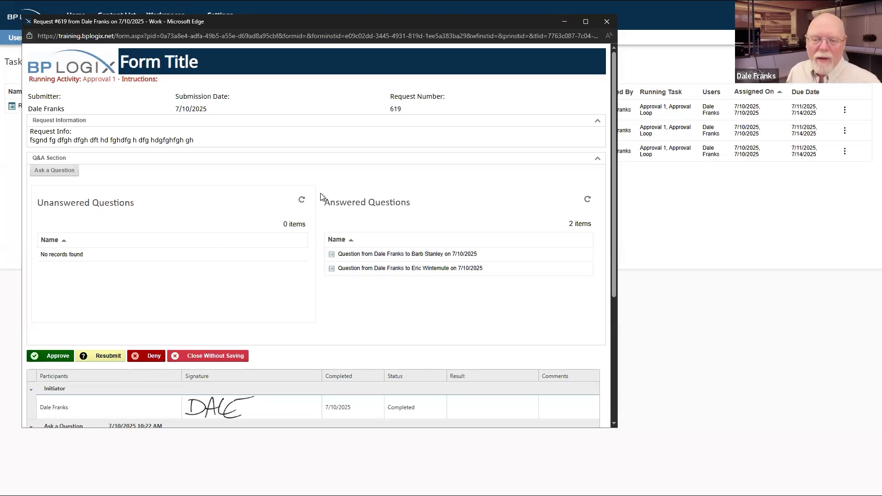
pyautogui.click(612, 20)
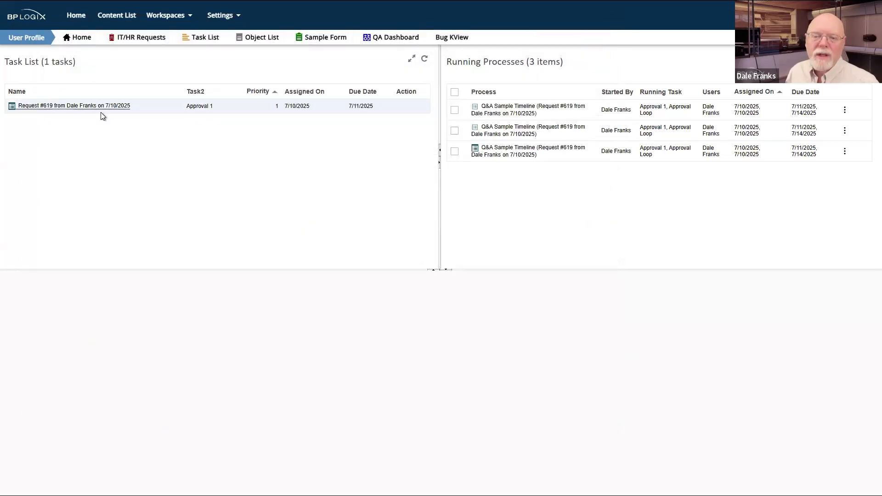
pyautogui.click(85, 107)
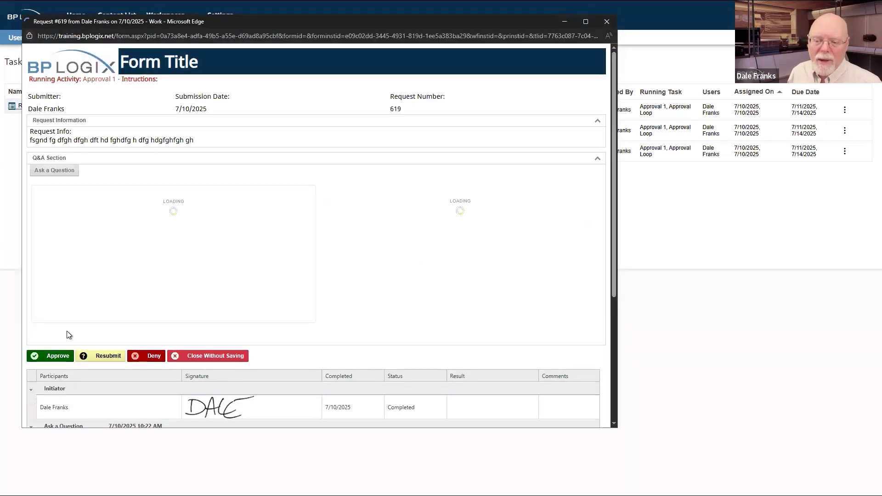
pyautogui.click(49, 357)
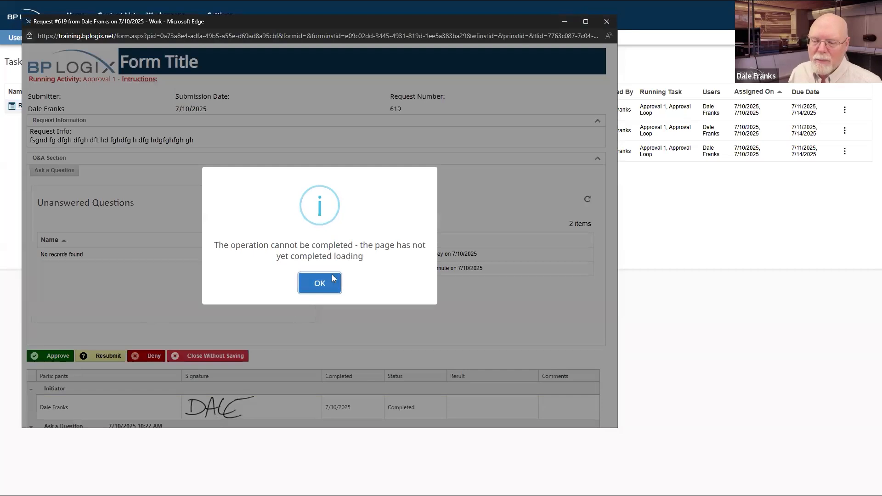
pyautogui.click(322, 281)
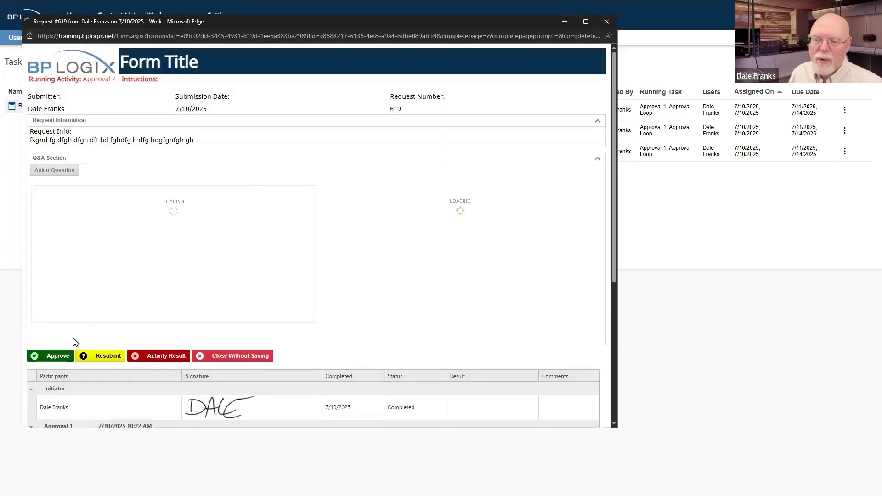
pyautogui.click(41, 358)
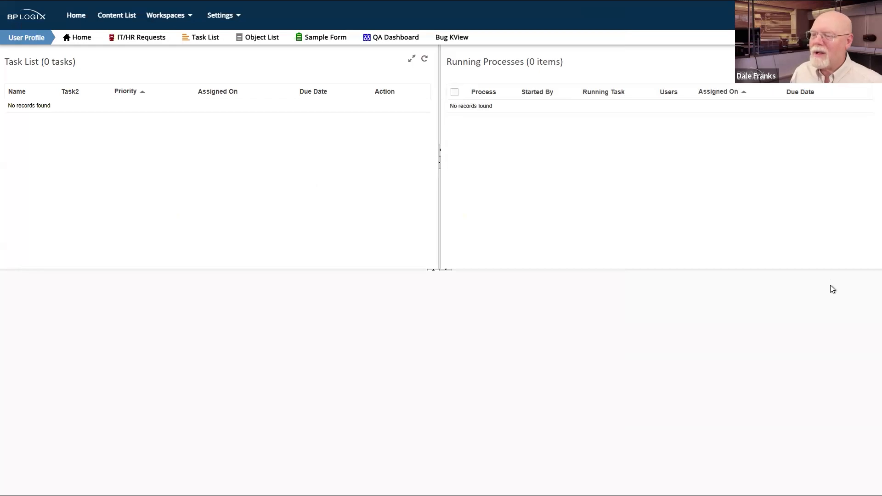
# Step: Open the Content List, pin it, and expand Default Partition
pyautogui.click(111, 17)
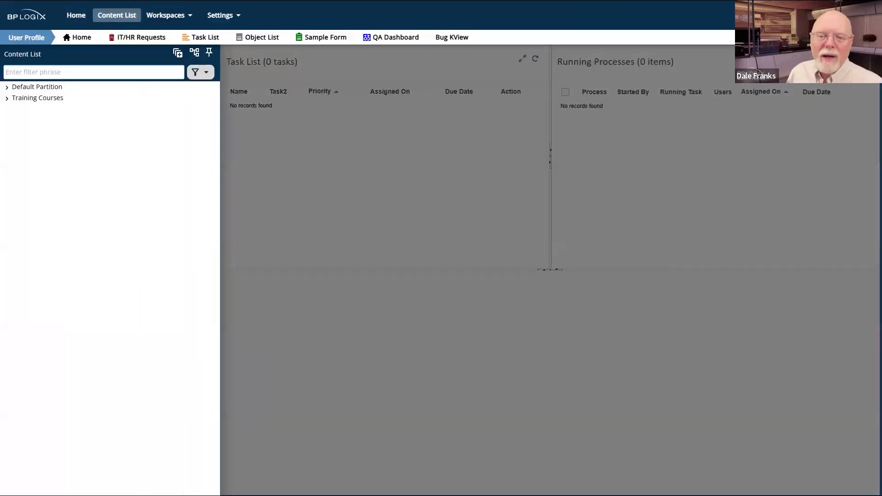
pyautogui.click(207, 52)
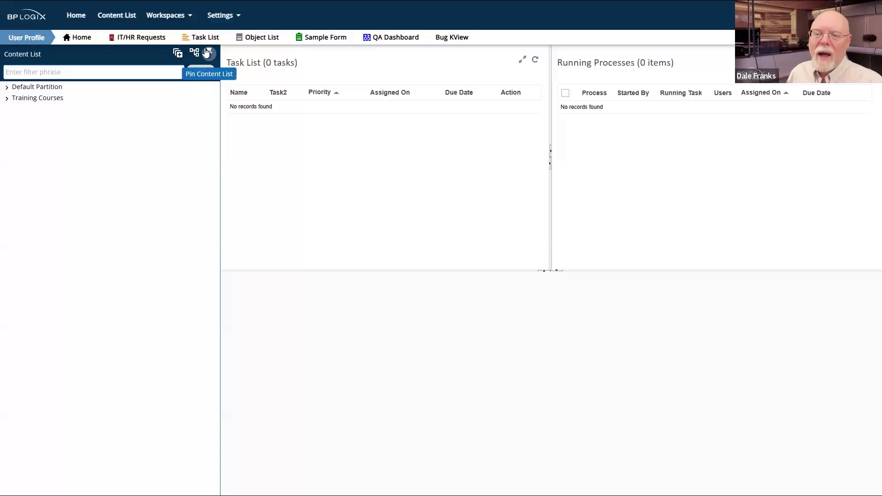
pyautogui.click(7, 87)
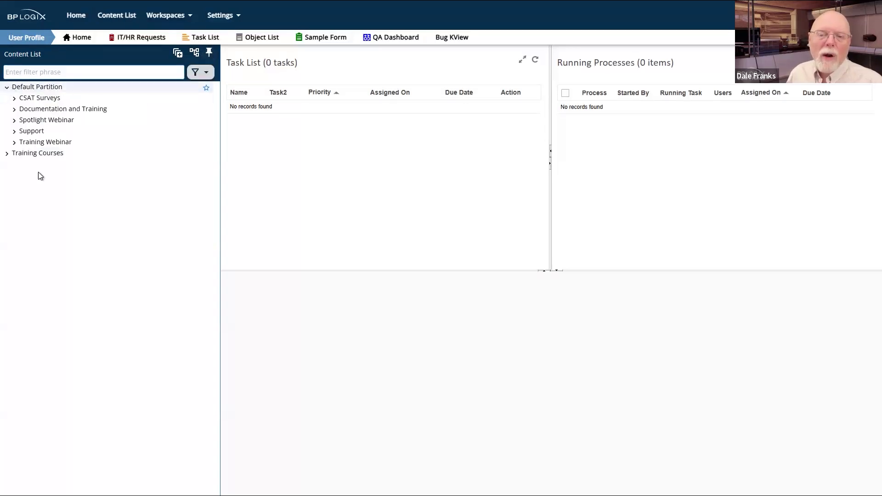
# Step: Run Q&A Sample Form from Training Webinar > Q&A Sample as a new request
pyautogui.click(15, 143)
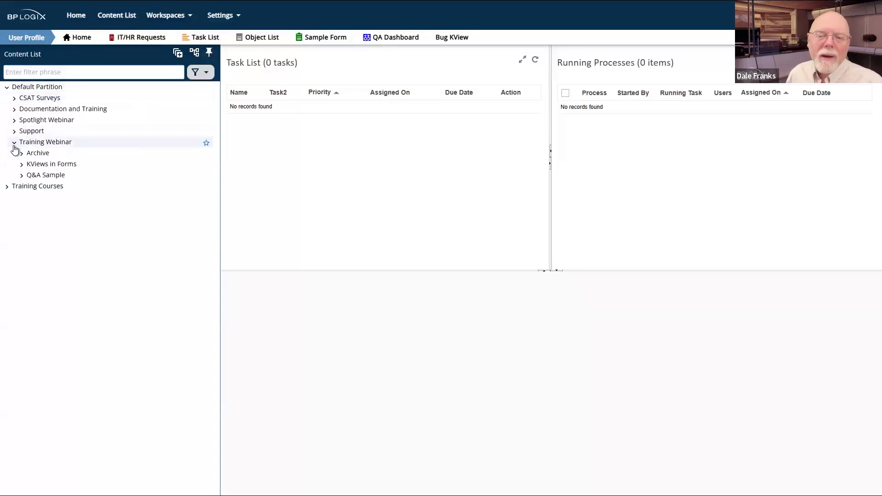
pyautogui.click(21, 176)
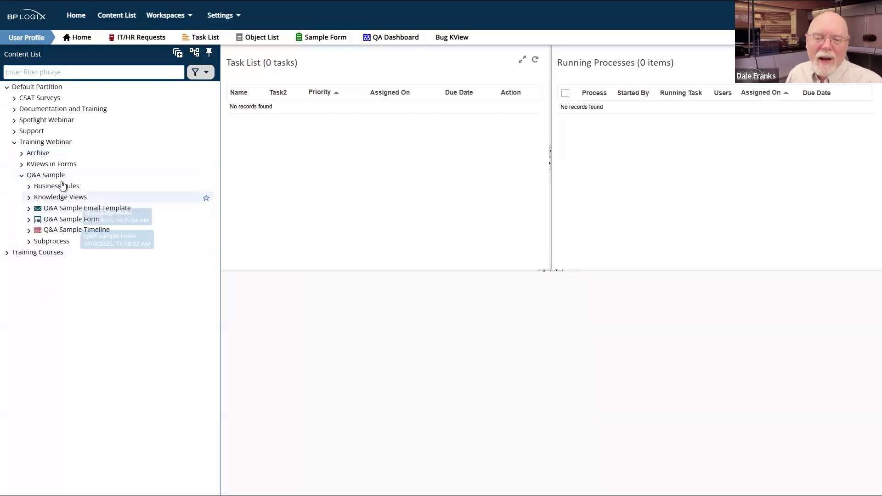
pyautogui.click(147, 175)
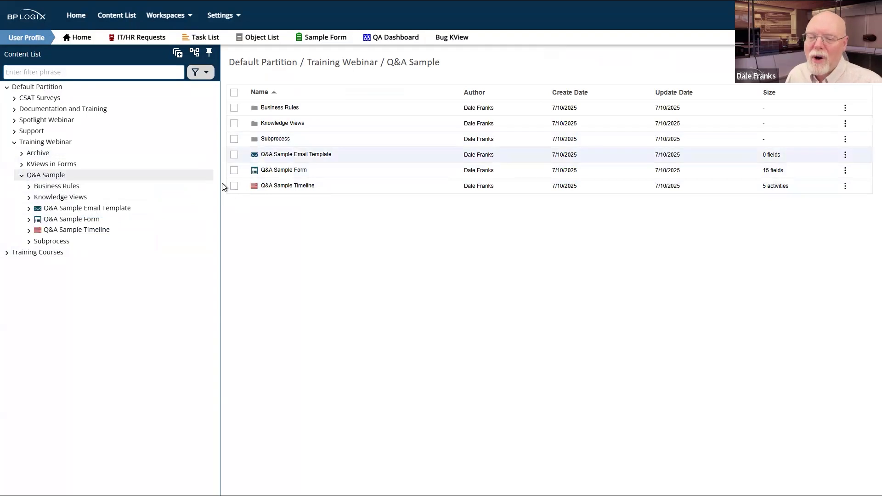
pyautogui.click(235, 173)
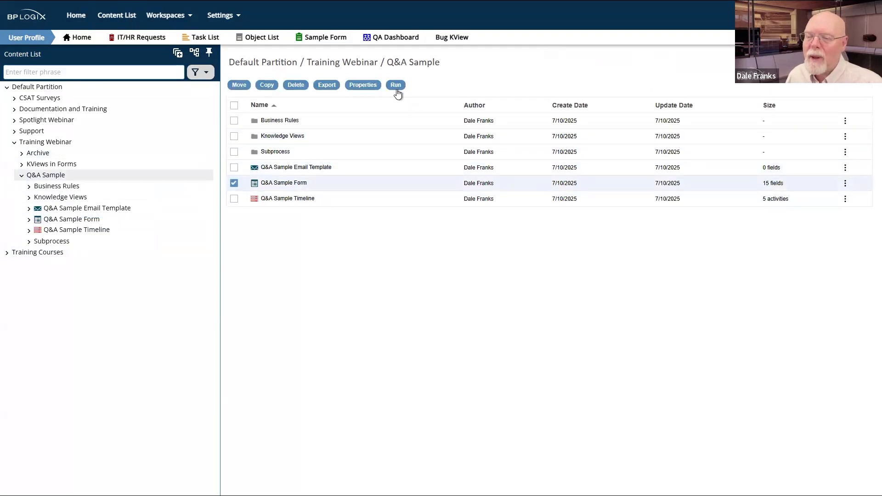
pyautogui.click(395, 88)
# Step: Fill in Request Info with placeholder text and submit request #620
pyautogui.click(75, 145)
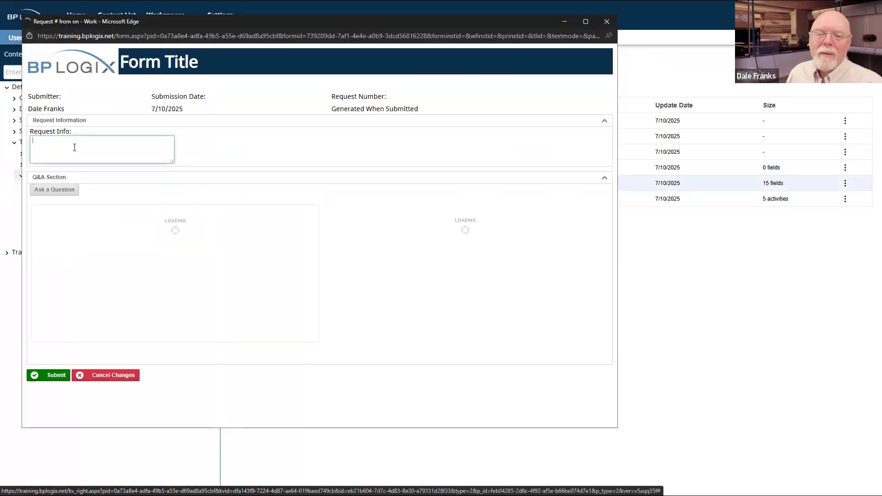
pyautogui.write('aer gqa ertgqe rgtqer gqeg')
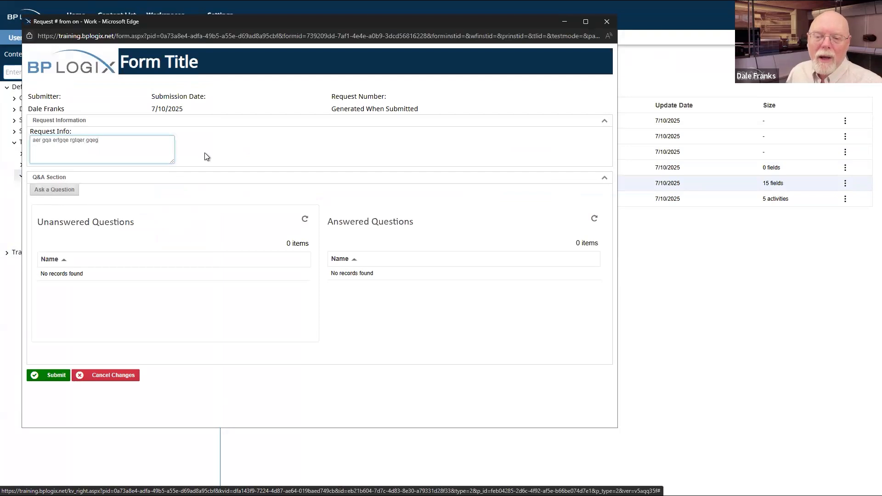
pyautogui.click(51, 375)
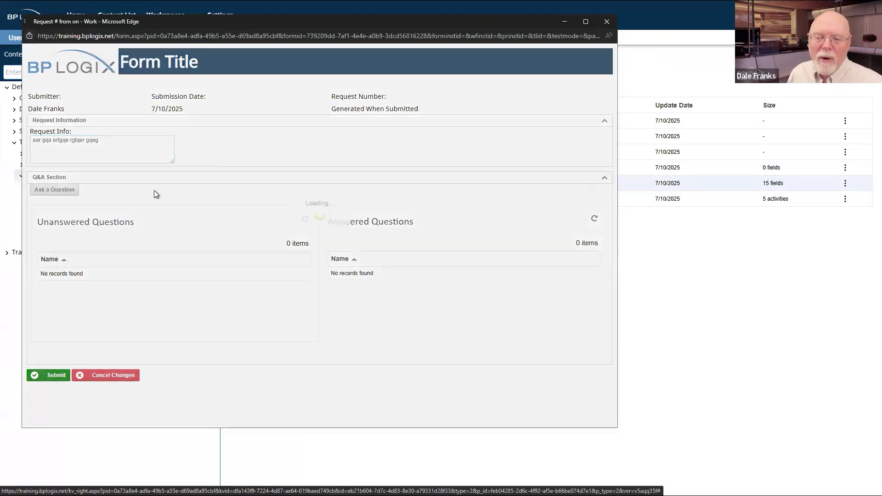
# Step: Ask a chosen user the question 'adfg' and confirm it under Unanswered Questions
pyautogui.click(52, 172)
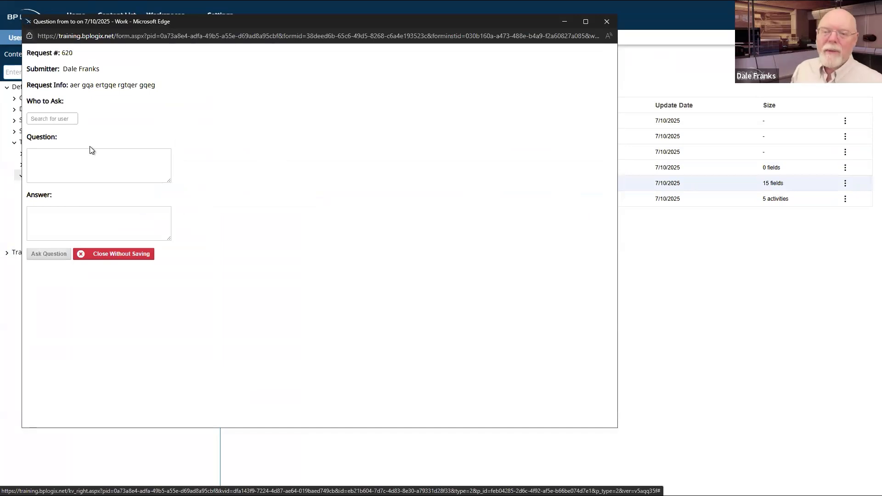
pyautogui.click(61, 119)
pyautogui.write('dian')
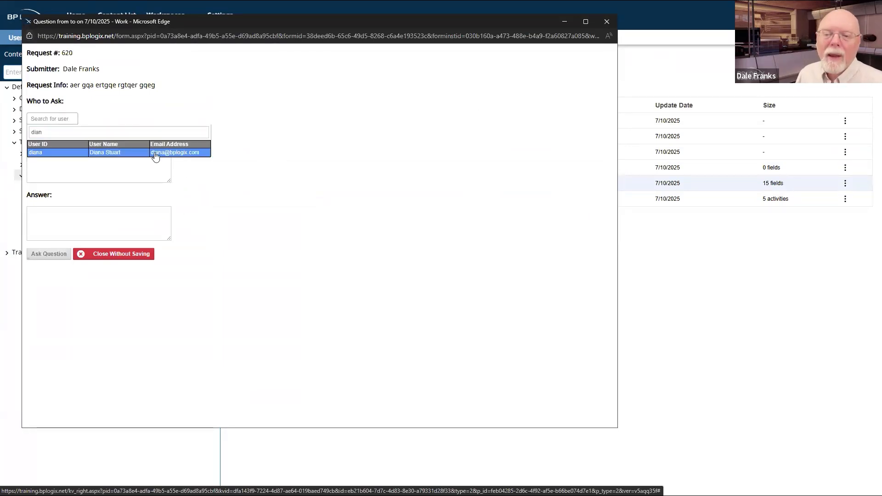
pyautogui.click(155, 150)
pyautogui.click(93, 175)
pyautogui.write('adfg adfg adfg adf')
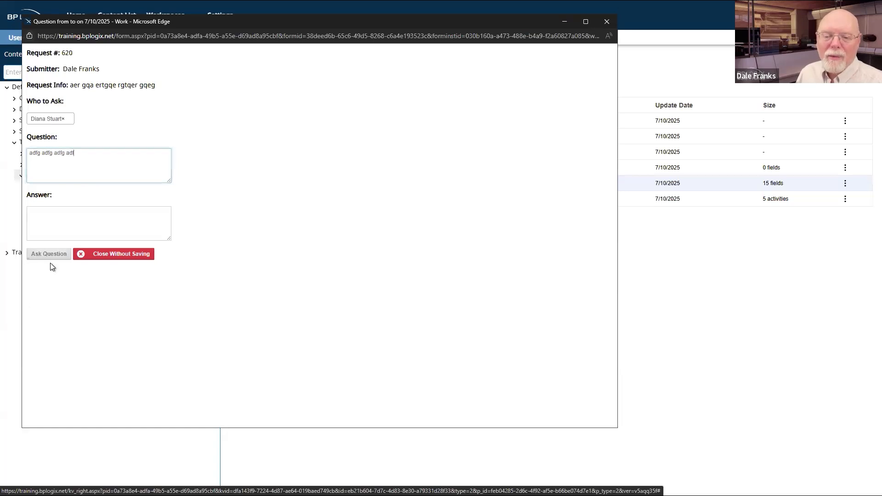
pyautogui.click(48, 254)
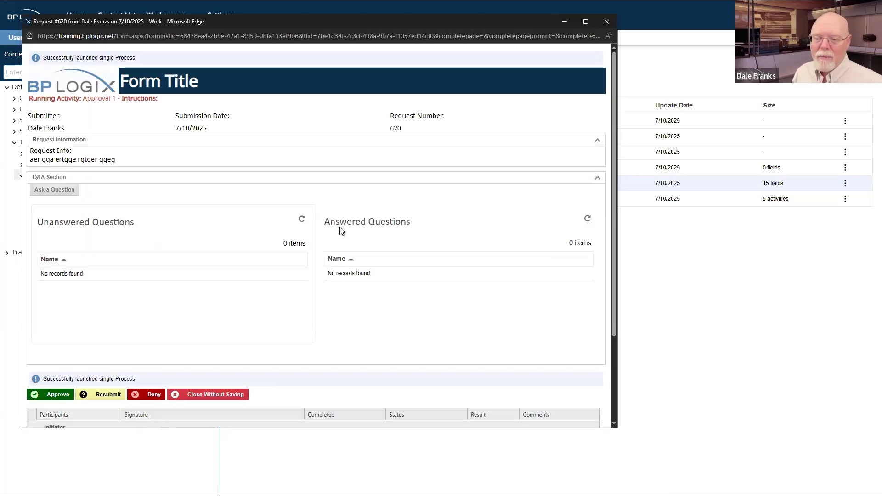
pyautogui.click(302, 219)
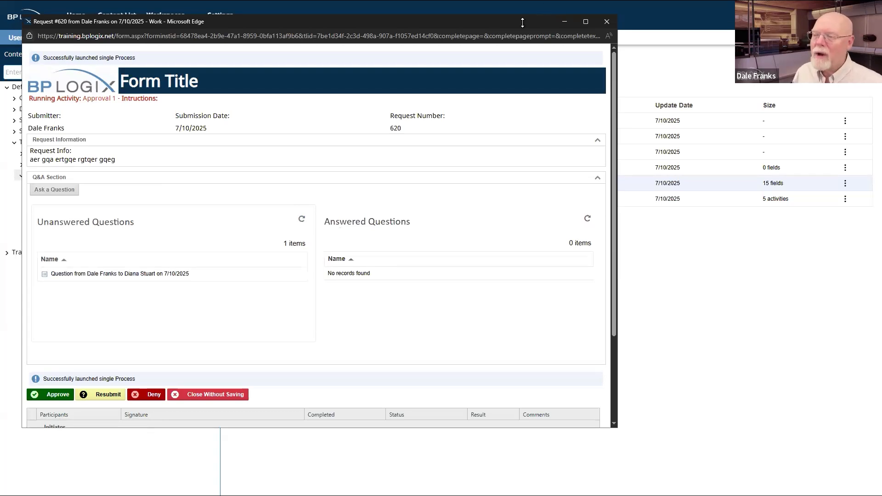
pyautogui.moveTo(339, 21); pyautogui.dragTo(838, 160)
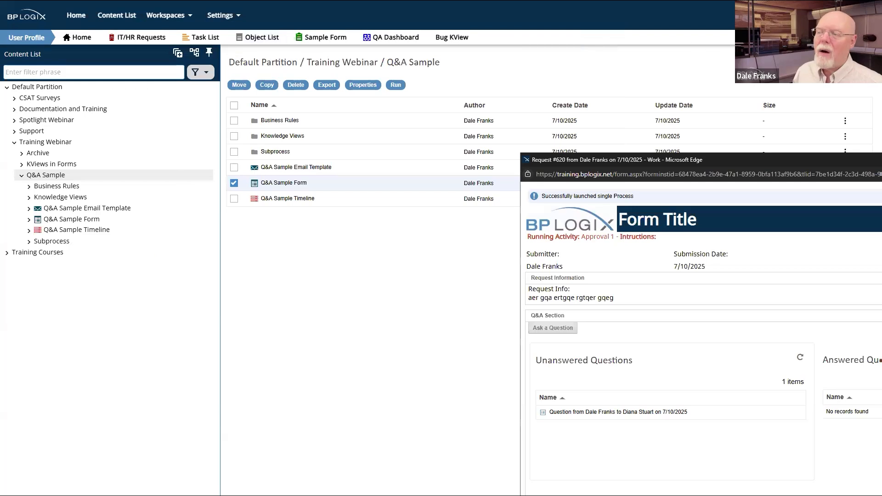
# Step: Log out and sign back in with a saved login to reach the Home page
pyautogui.click(861, 16)
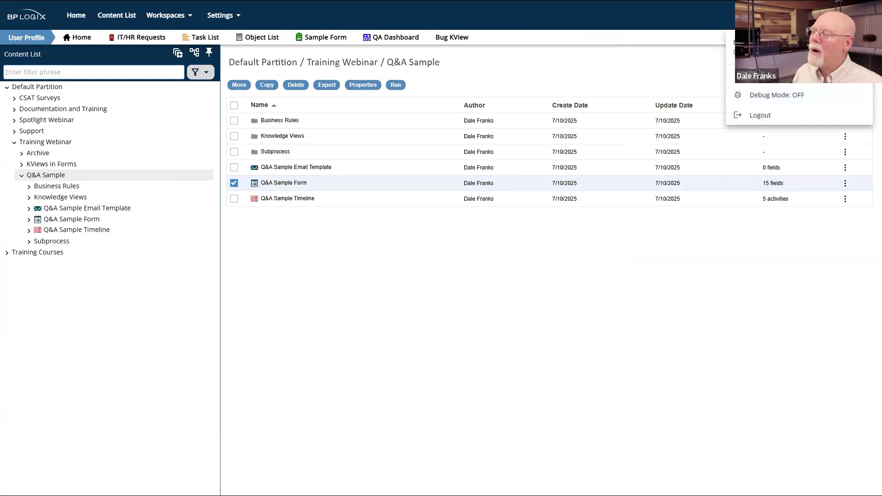
pyautogui.click(861, 15)
pyautogui.click(861, 15)
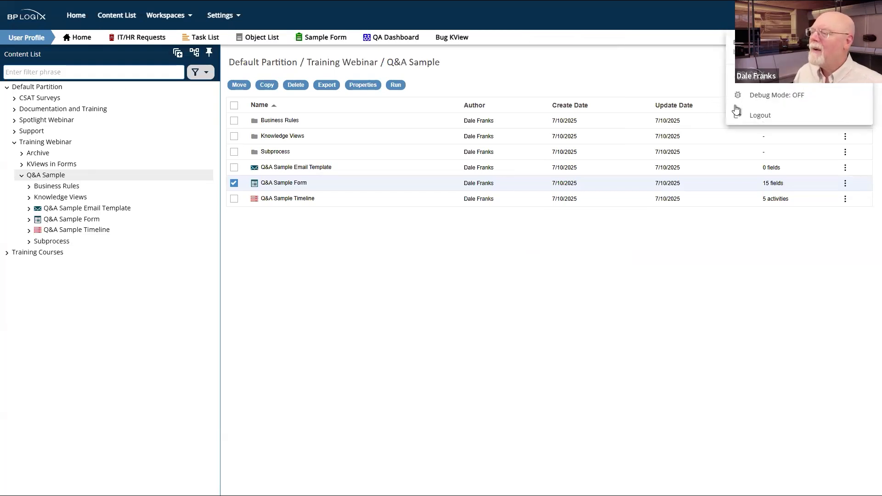
pyautogui.click(758, 116)
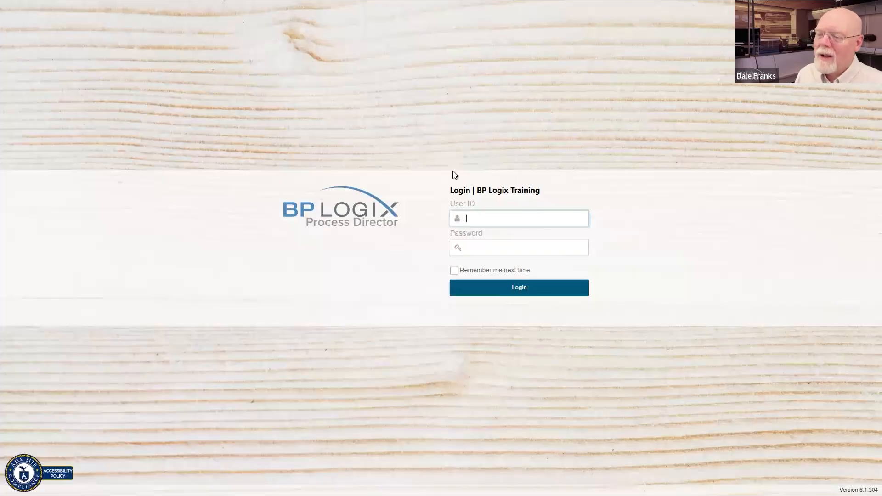
pyautogui.click(526, 222)
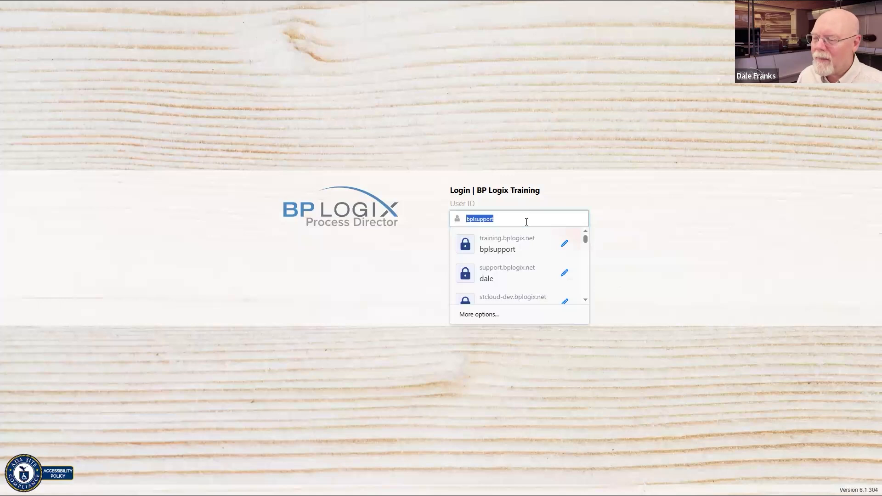
pyautogui.click(500, 283)
pyautogui.click(518, 292)
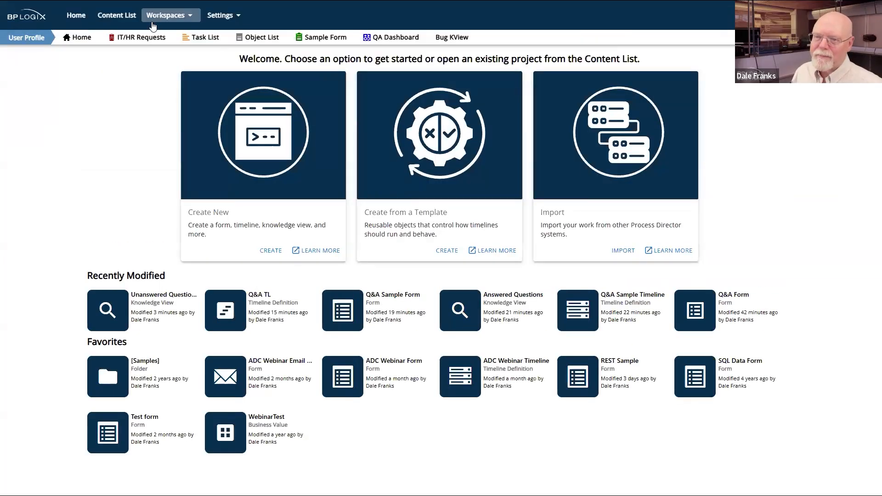
# Step: Impersonate the question's recipient through Impersonate User in the account menu
pyautogui.click(129, 15)
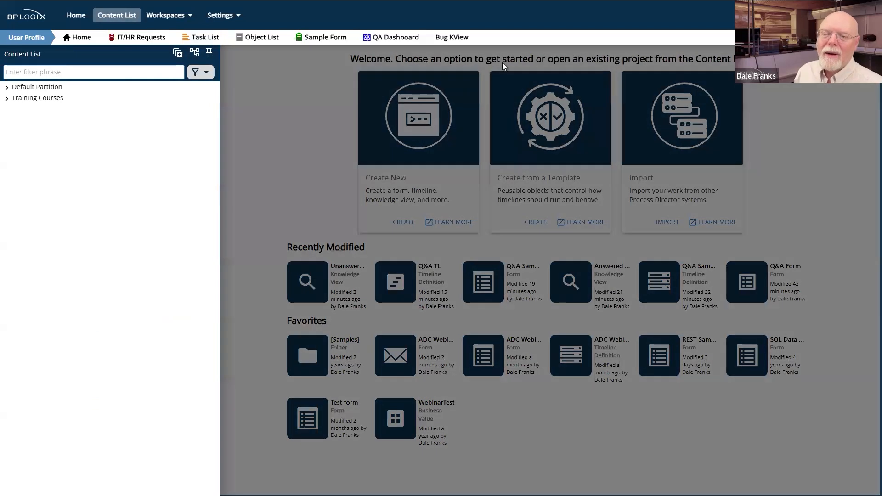
pyautogui.click(861, 15)
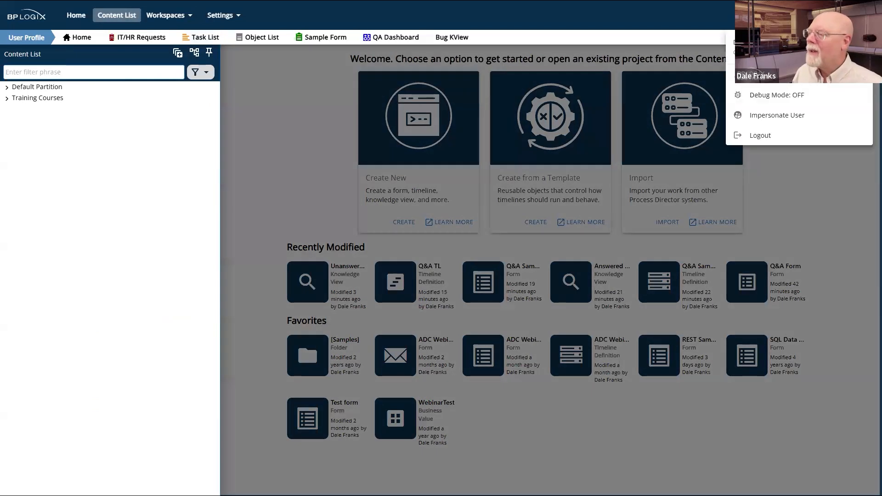
pyautogui.click(773, 115)
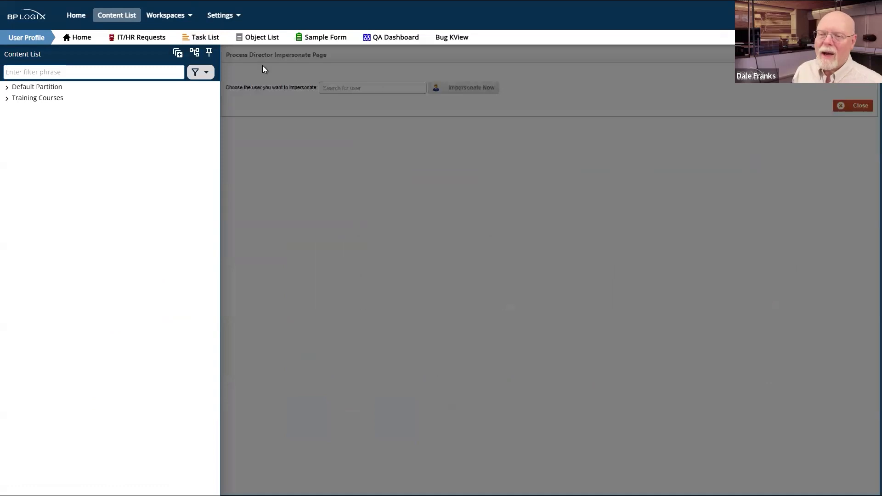
pyautogui.click(324, 104)
pyautogui.click(161, 89)
pyautogui.click(202, 142)
pyautogui.click(168, 90)
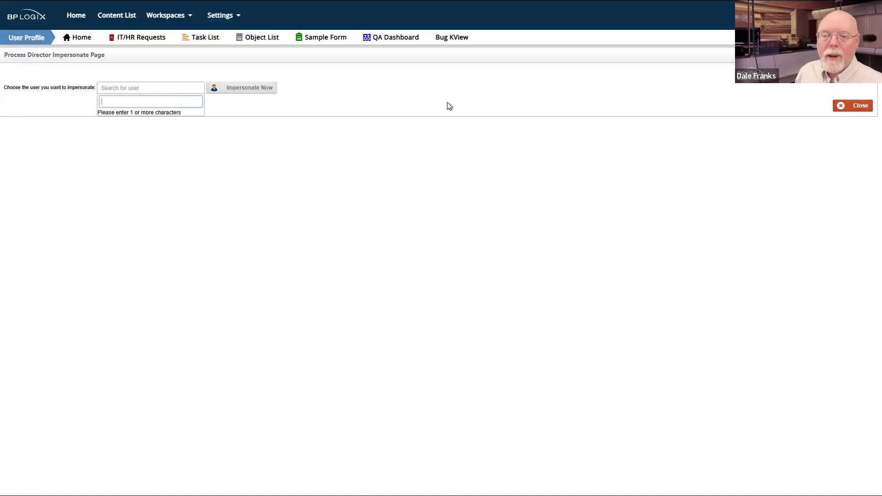
pyautogui.write('dian')
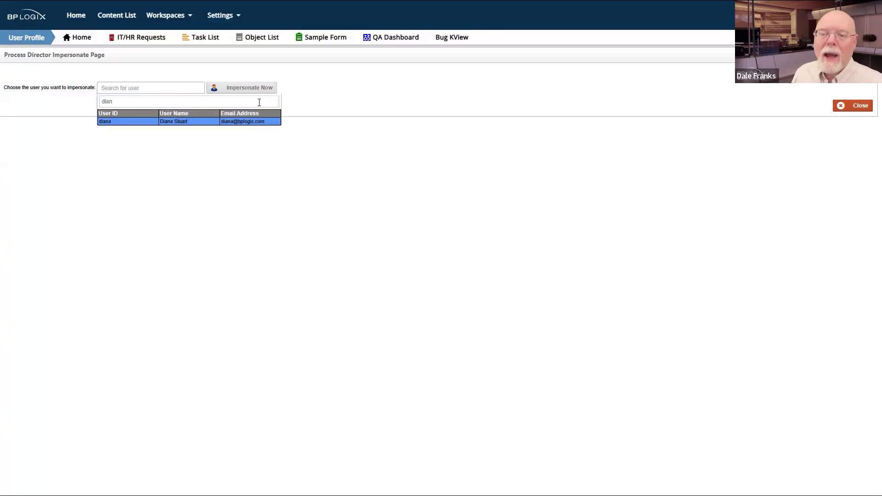
pyautogui.click(246, 121)
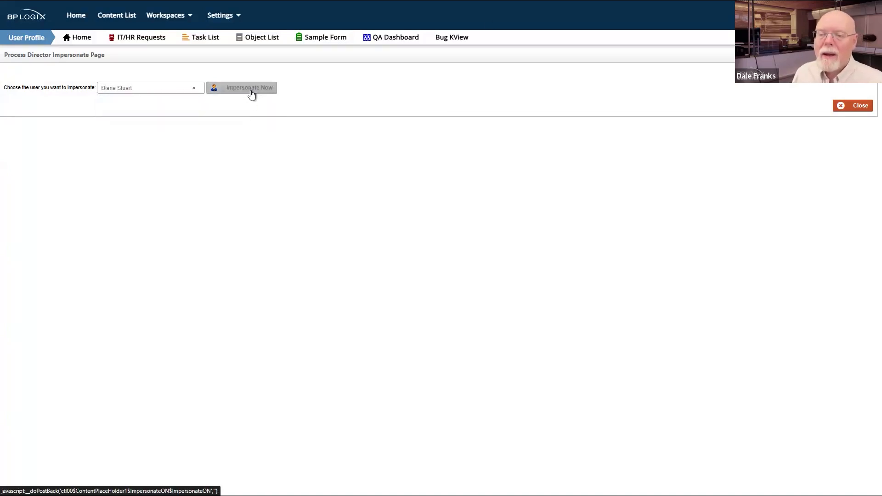
pyautogui.click(252, 92)
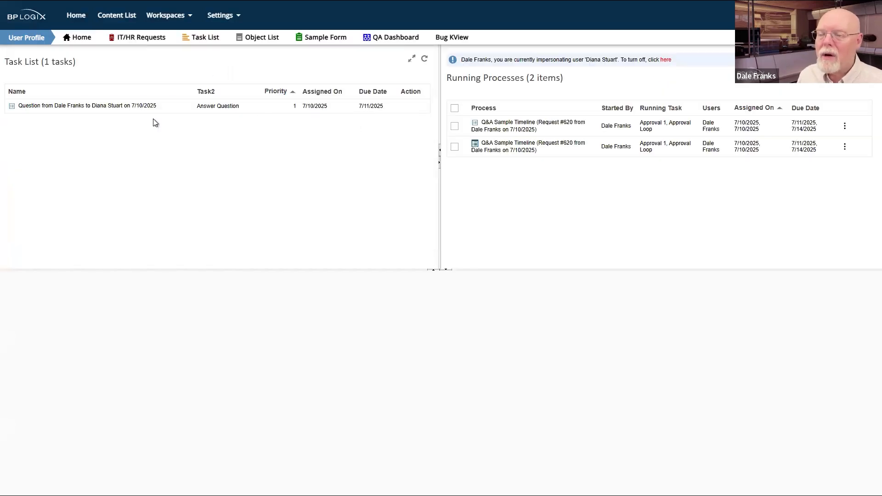
# Step: Answer the question from the Answer Question task and submit the reply
pyautogui.click(89, 113)
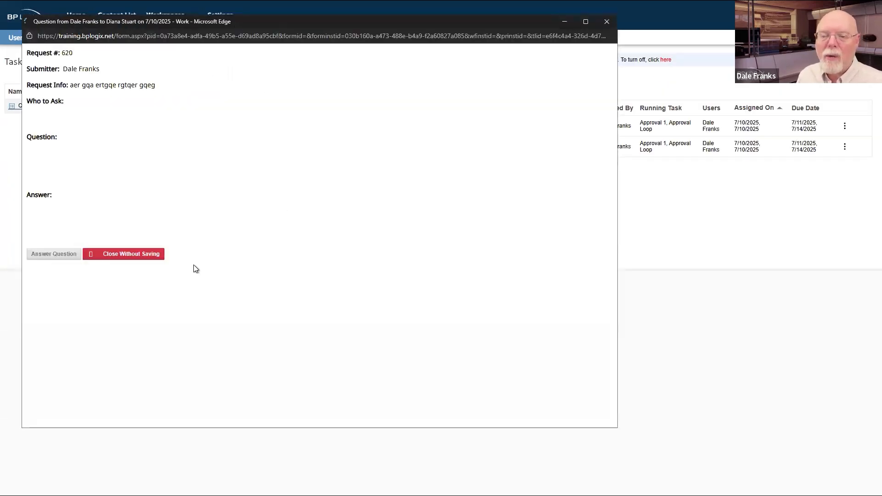
pyautogui.click(113, 229)
pyautogui.write('srth w rthwsrth')
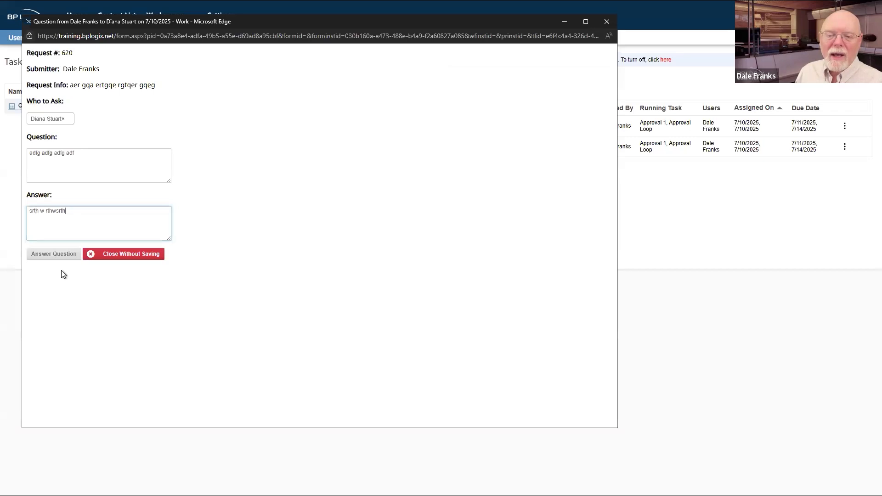
pyautogui.click(68, 255)
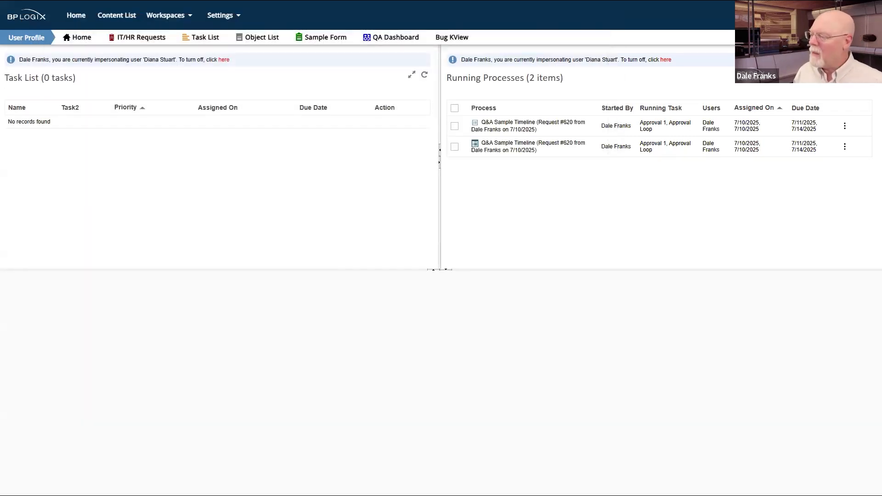
# Step: Refresh both knowledge views in request #620, then close its window
pyautogui.hotkey('alt', 'Tab')
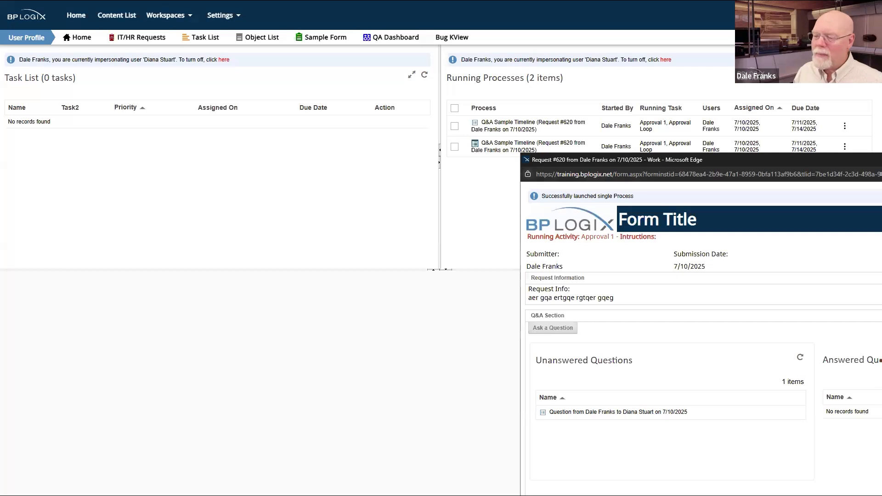
pyautogui.moveTo(877, 160); pyautogui.dragTo(499, 30)
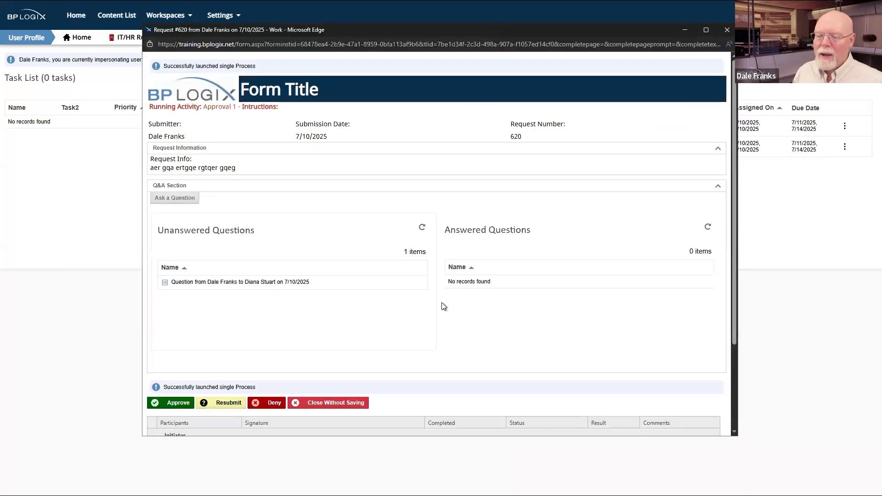
pyautogui.click(421, 228)
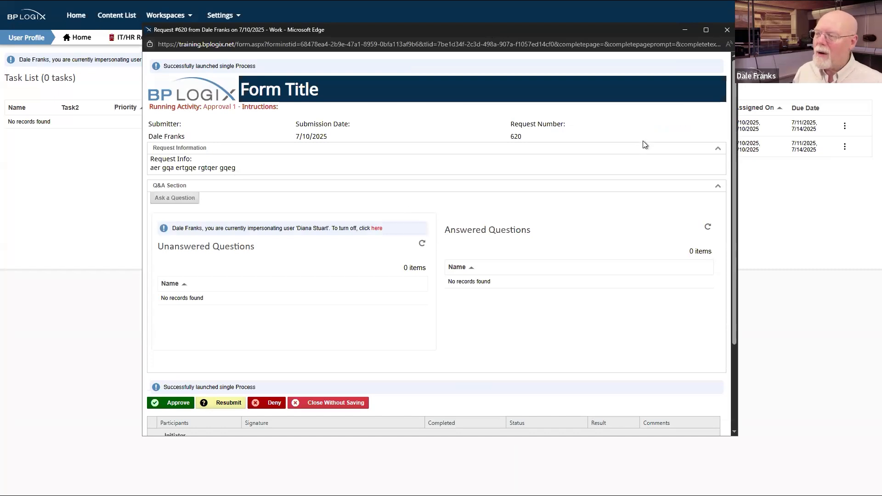
pyautogui.click(708, 230)
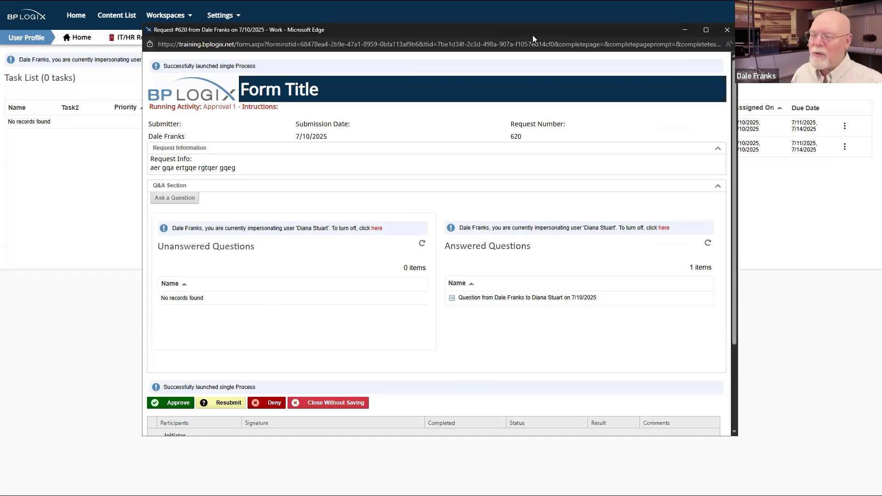
pyautogui.moveTo(544, 29); pyautogui.dragTo(673, 33)
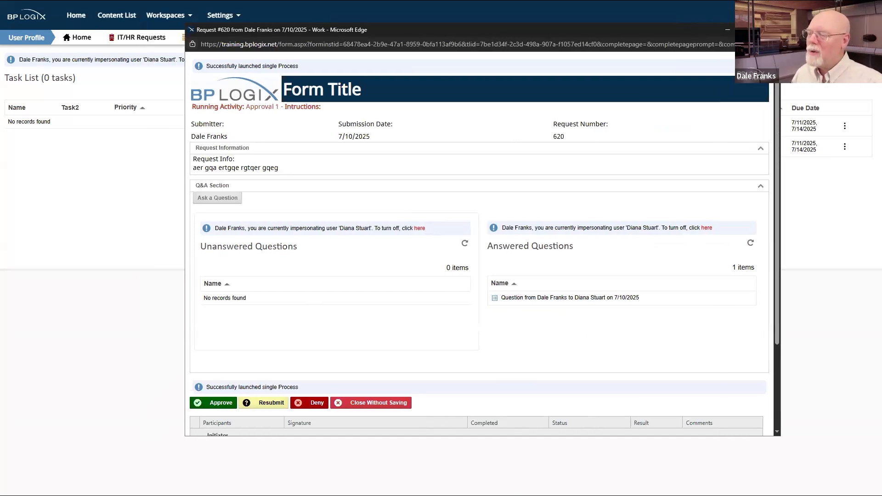
pyautogui.click(770, 30)
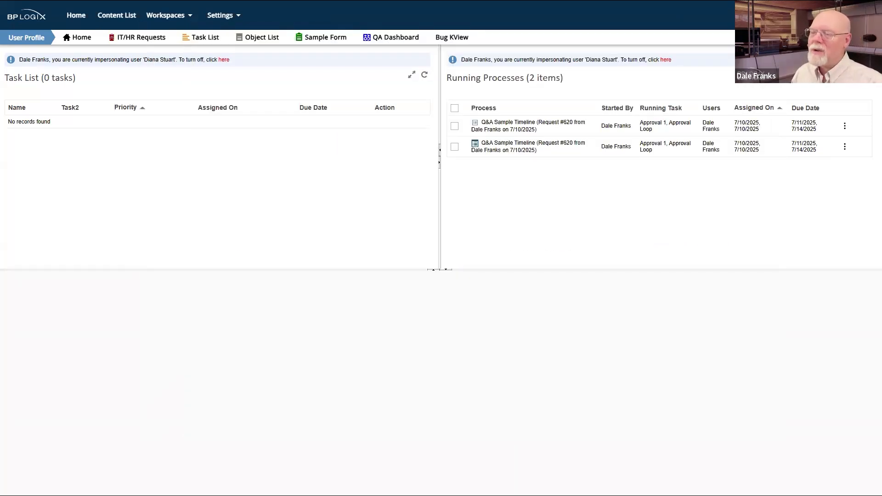
# Step: Stop impersonating and reload the request #620 form
pyautogui.click(665, 59)
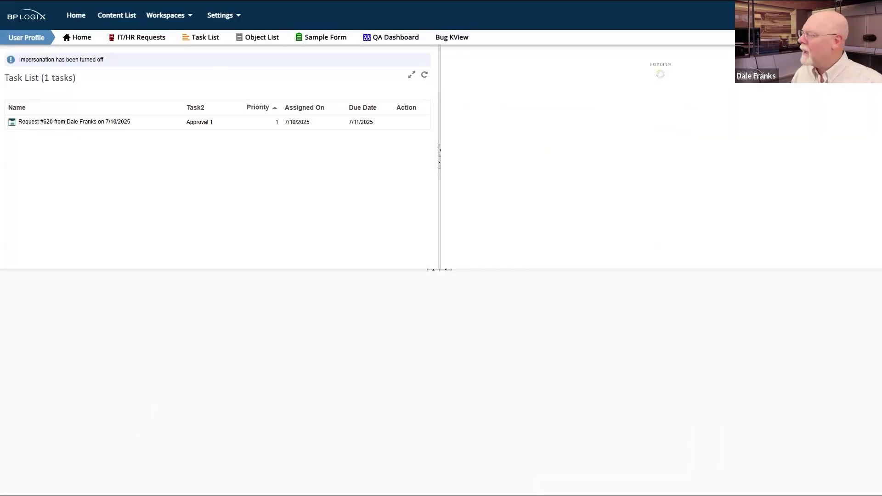
pyautogui.moveTo(881, 27); pyautogui.dragTo(530, 27)
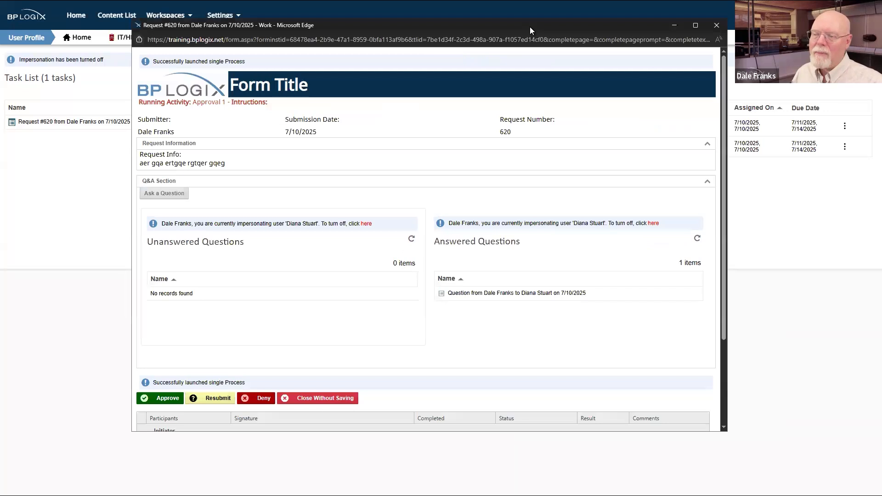
pyautogui.rightClick(476, 97)
pyautogui.click(514, 121)
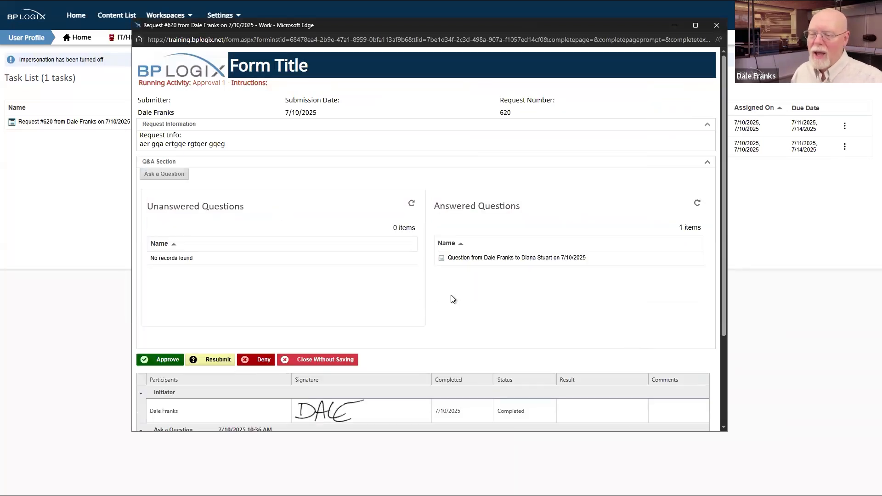
# Step: Approve request #620, then refresh Task List and Running Processes
pyautogui.click(165, 355)
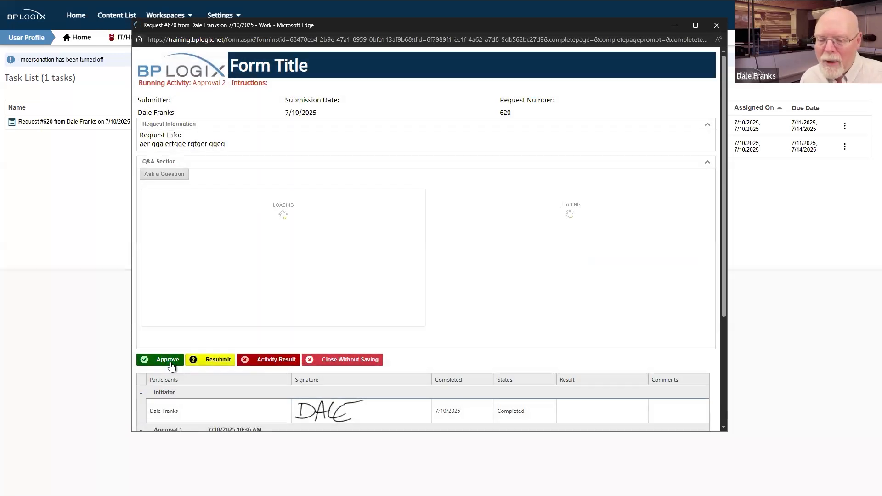
pyautogui.click(169, 361)
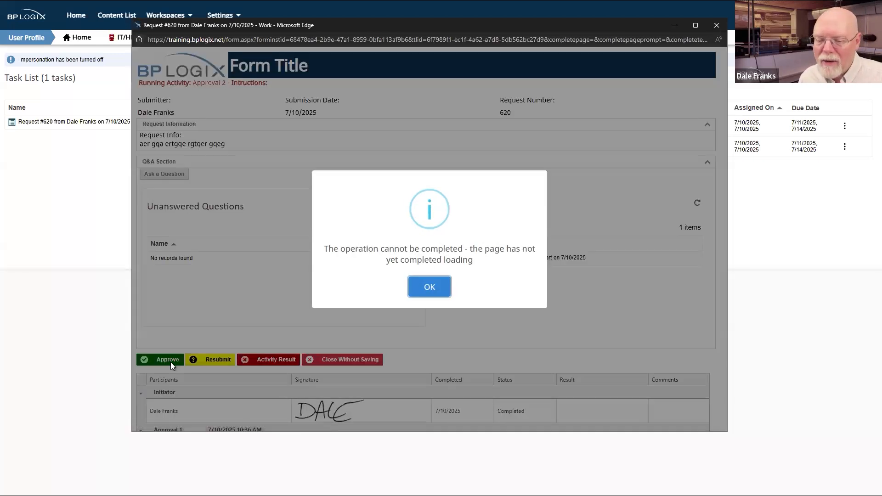
pyautogui.click(431, 288)
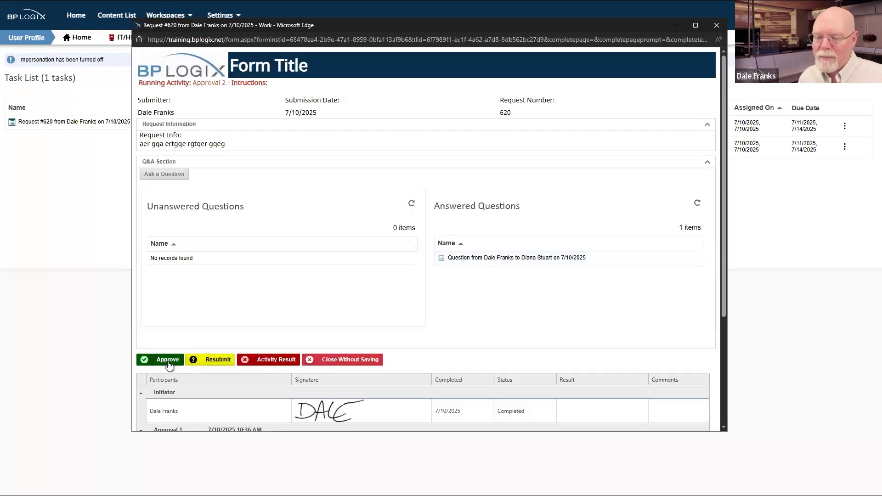
pyautogui.click(168, 360)
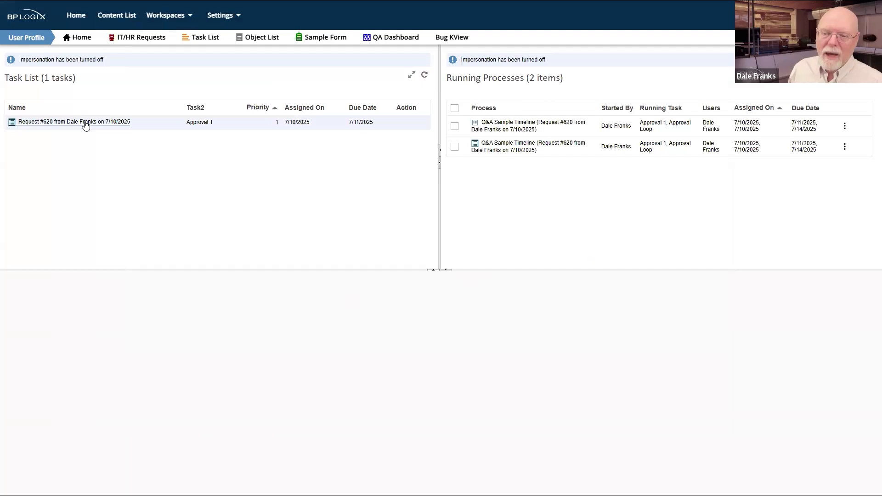
pyautogui.click(424, 75)
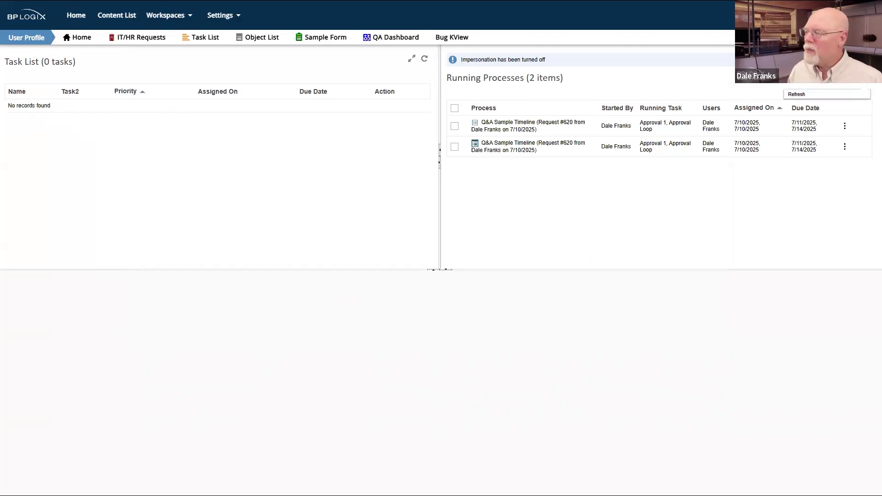
pyautogui.click(866, 75)
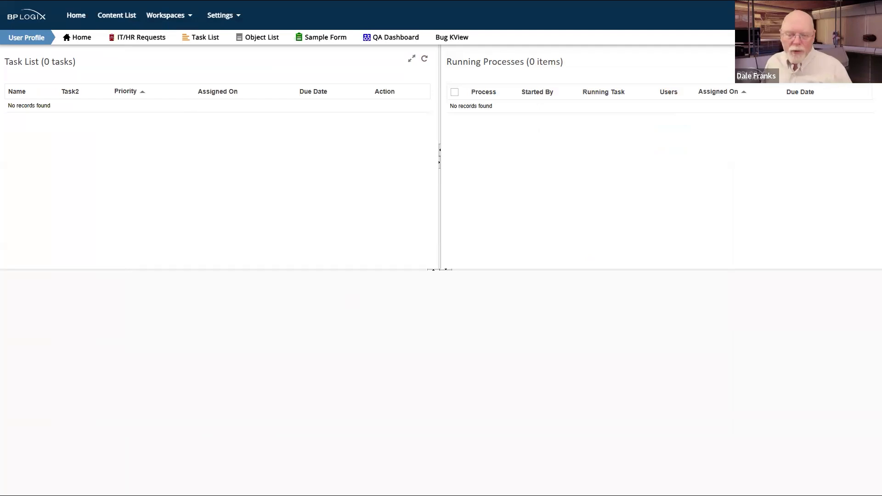